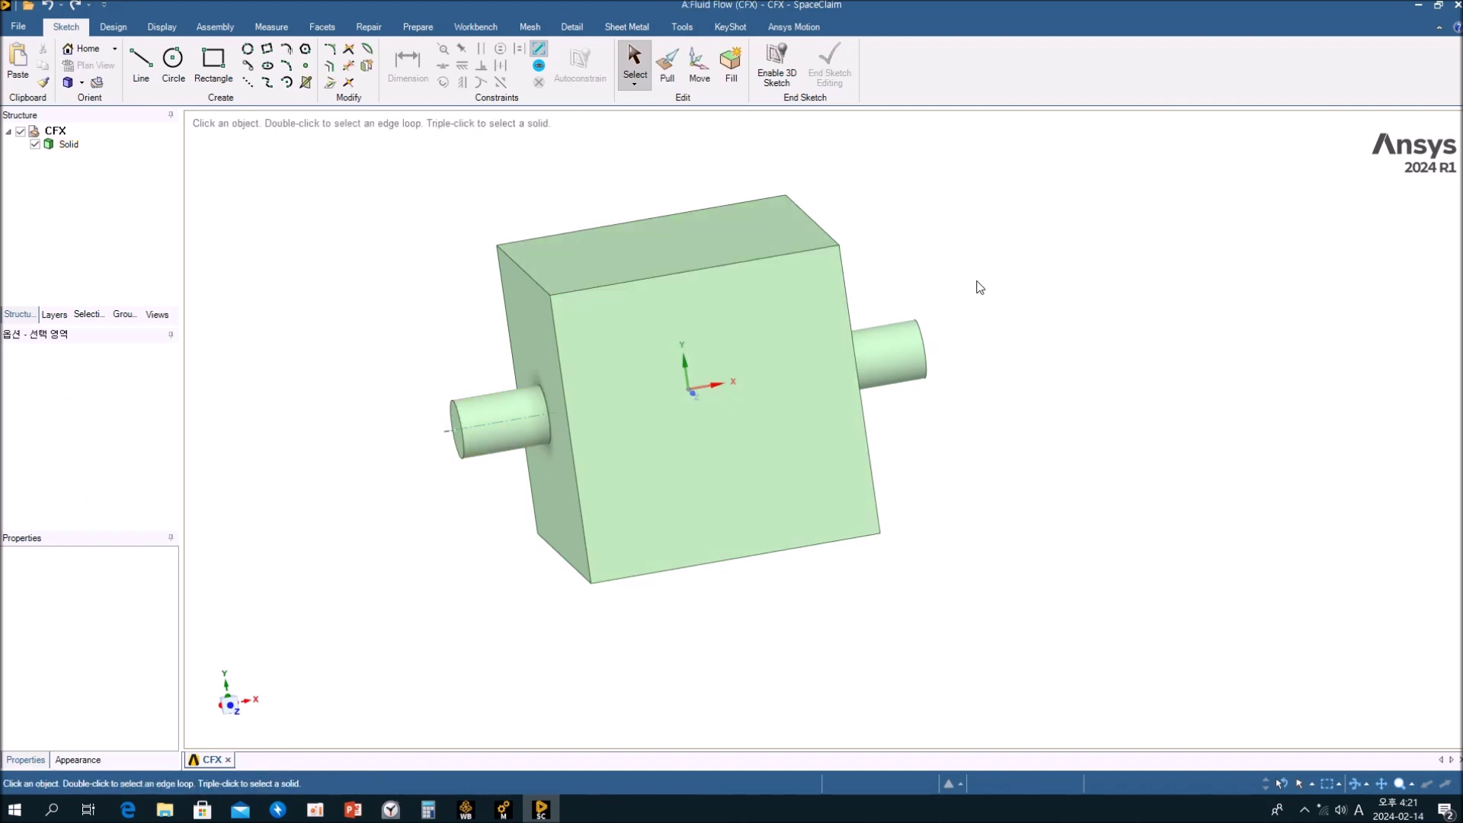
# Step: Close the CFX fluid geometry and return to the Workbench project schematic
pyautogui.click(1457, 9)
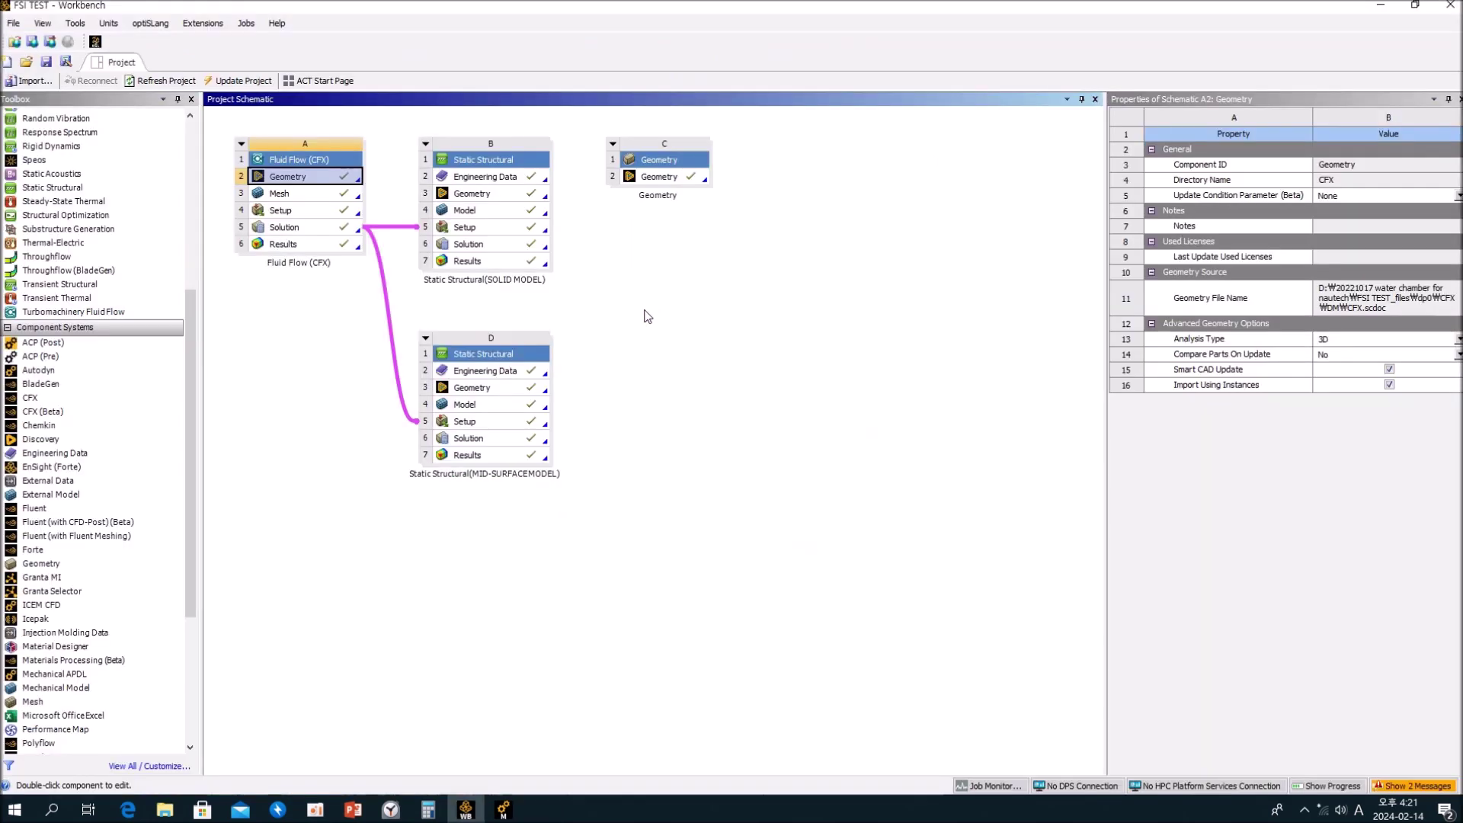
pyautogui.click(629, 318)
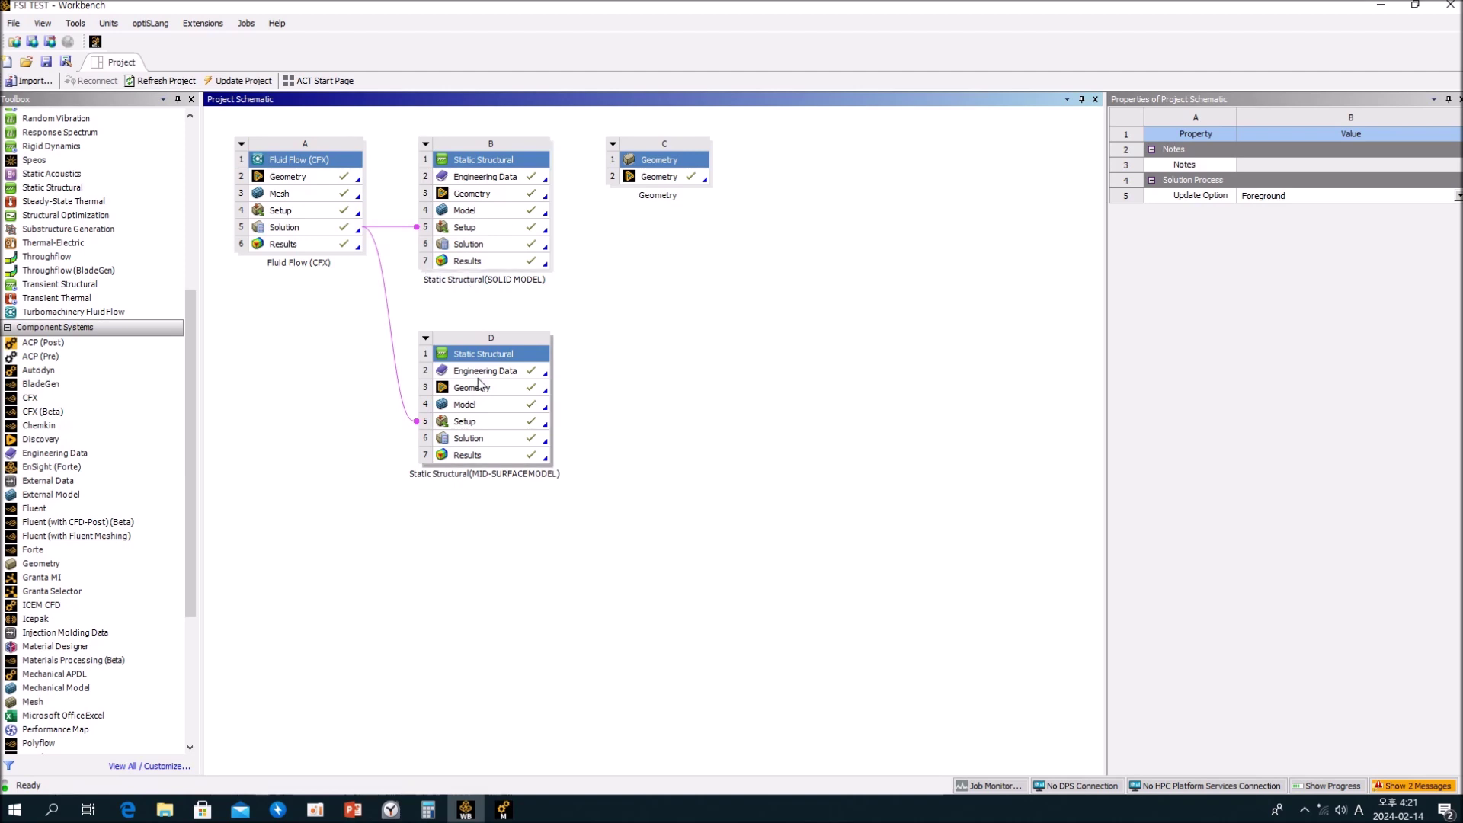
pyautogui.click(297, 198)
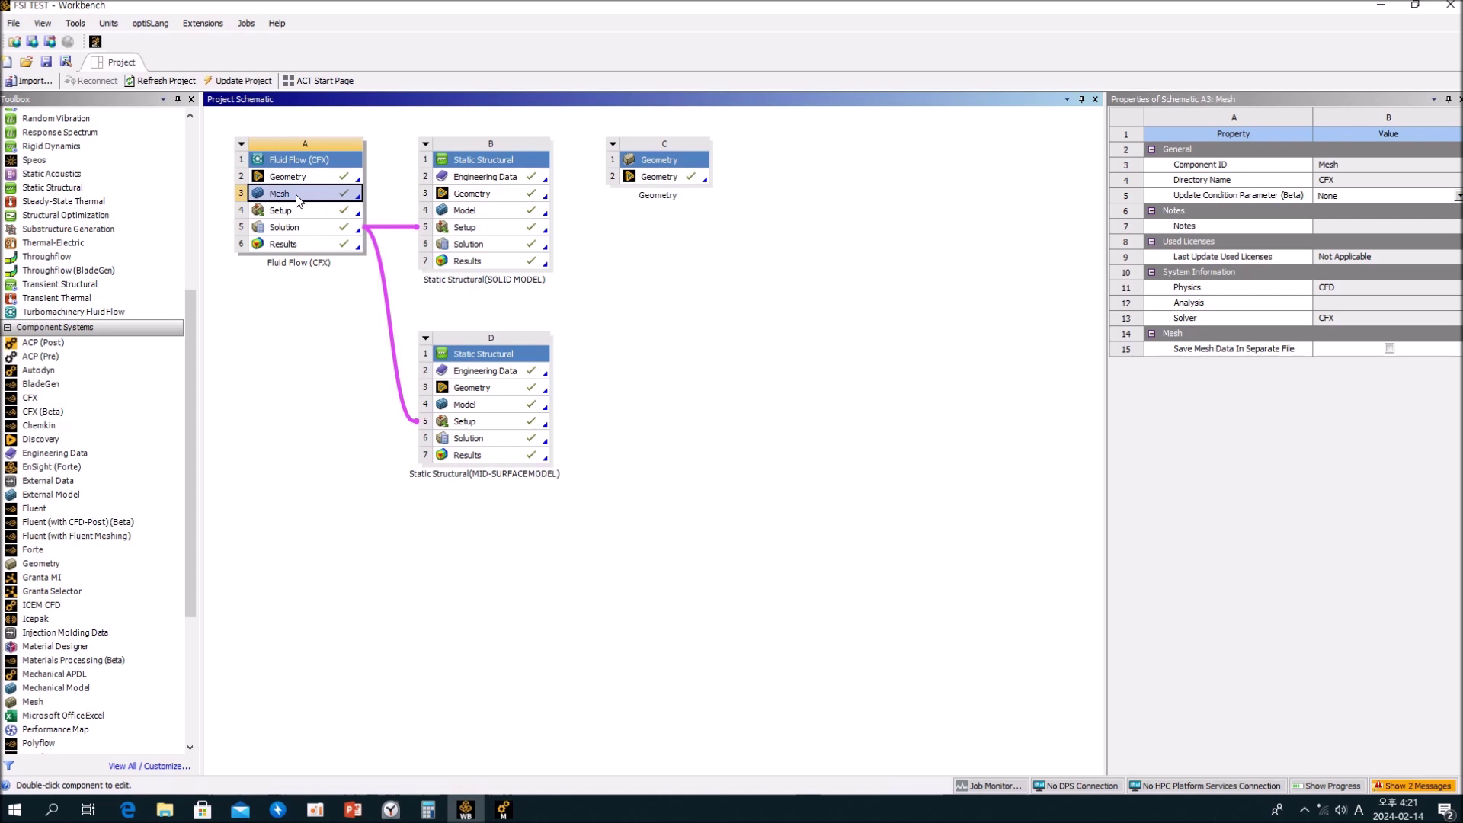
# Step: Open the standalone Geometry system, examine the fluid and solid bodies in a section normal to the X axis, and close the geometry
pyautogui.doubleClick(670, 177)
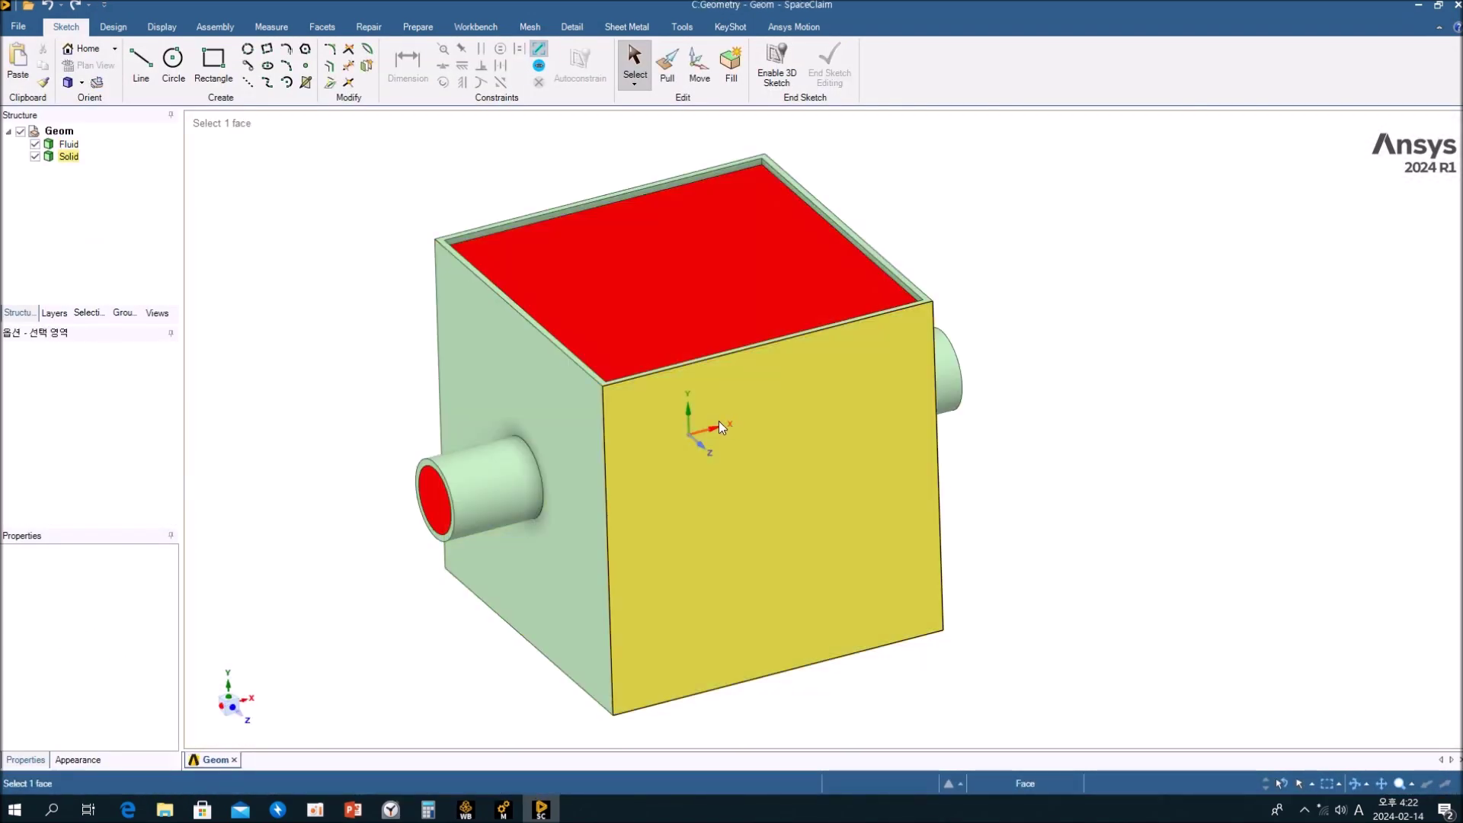
pyautogui.click(711, 428)
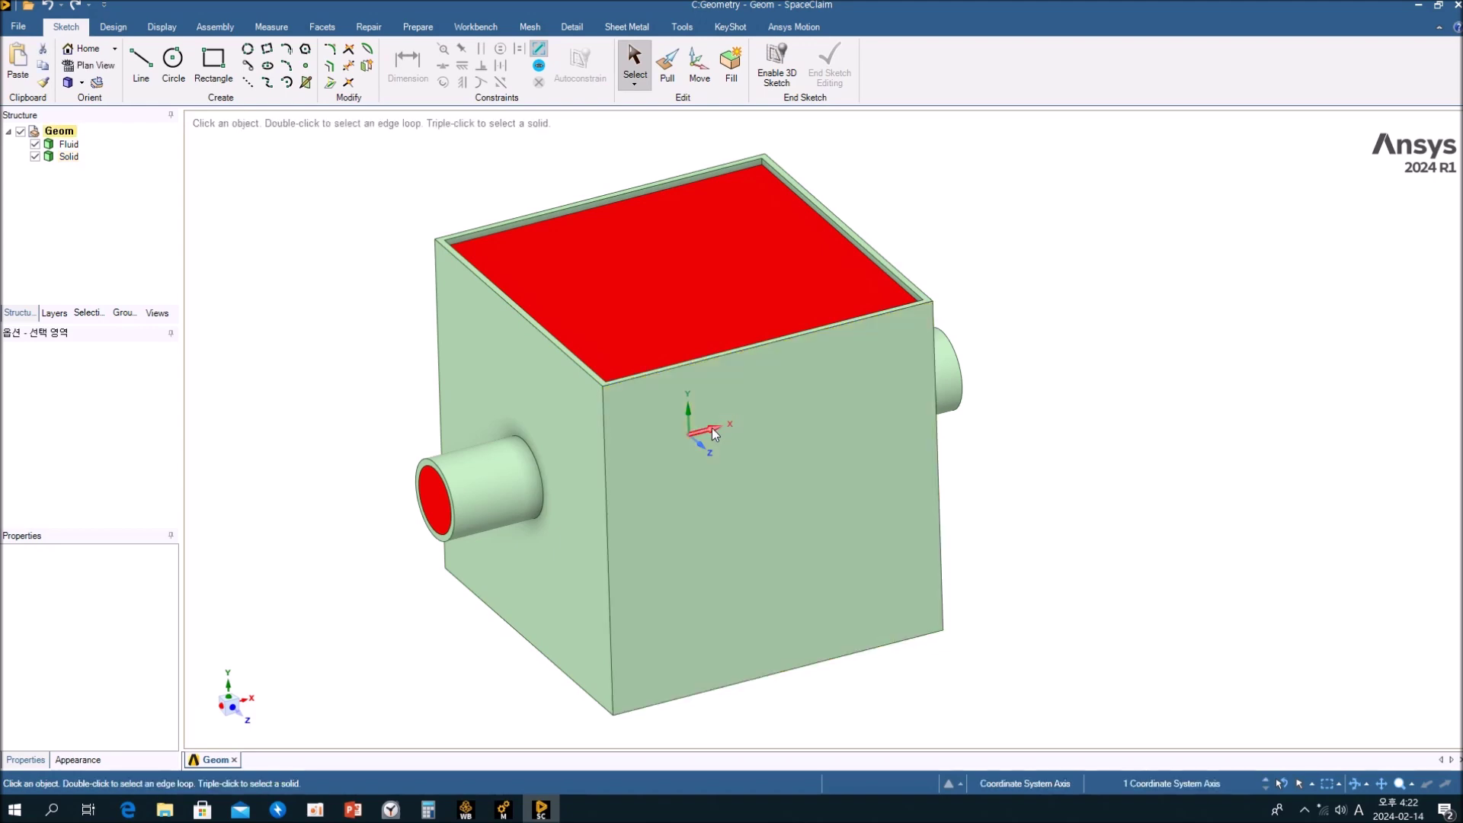
pyautogui.press('x')
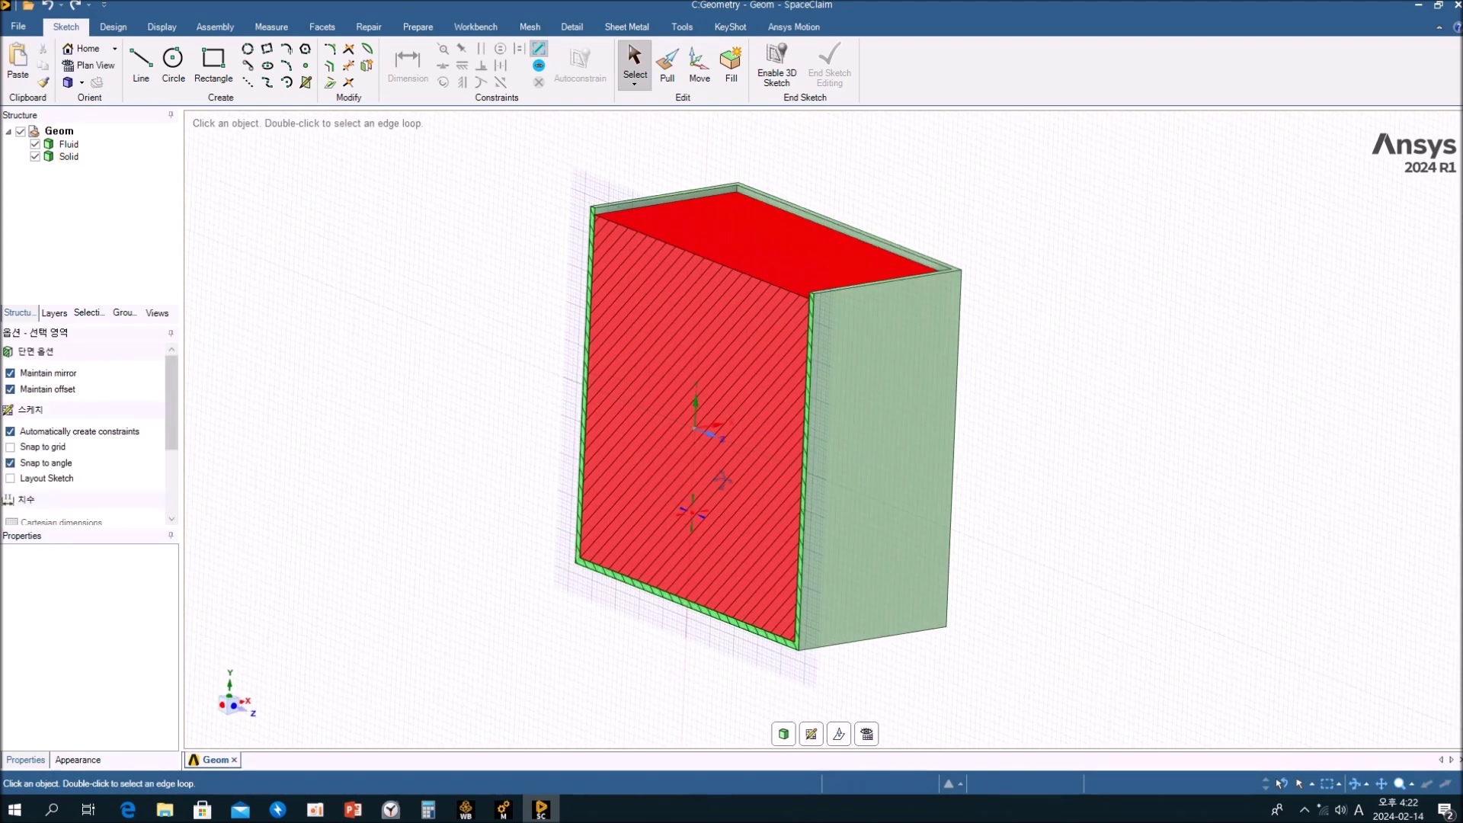
pyautogui.scroll(5, 849, 328)
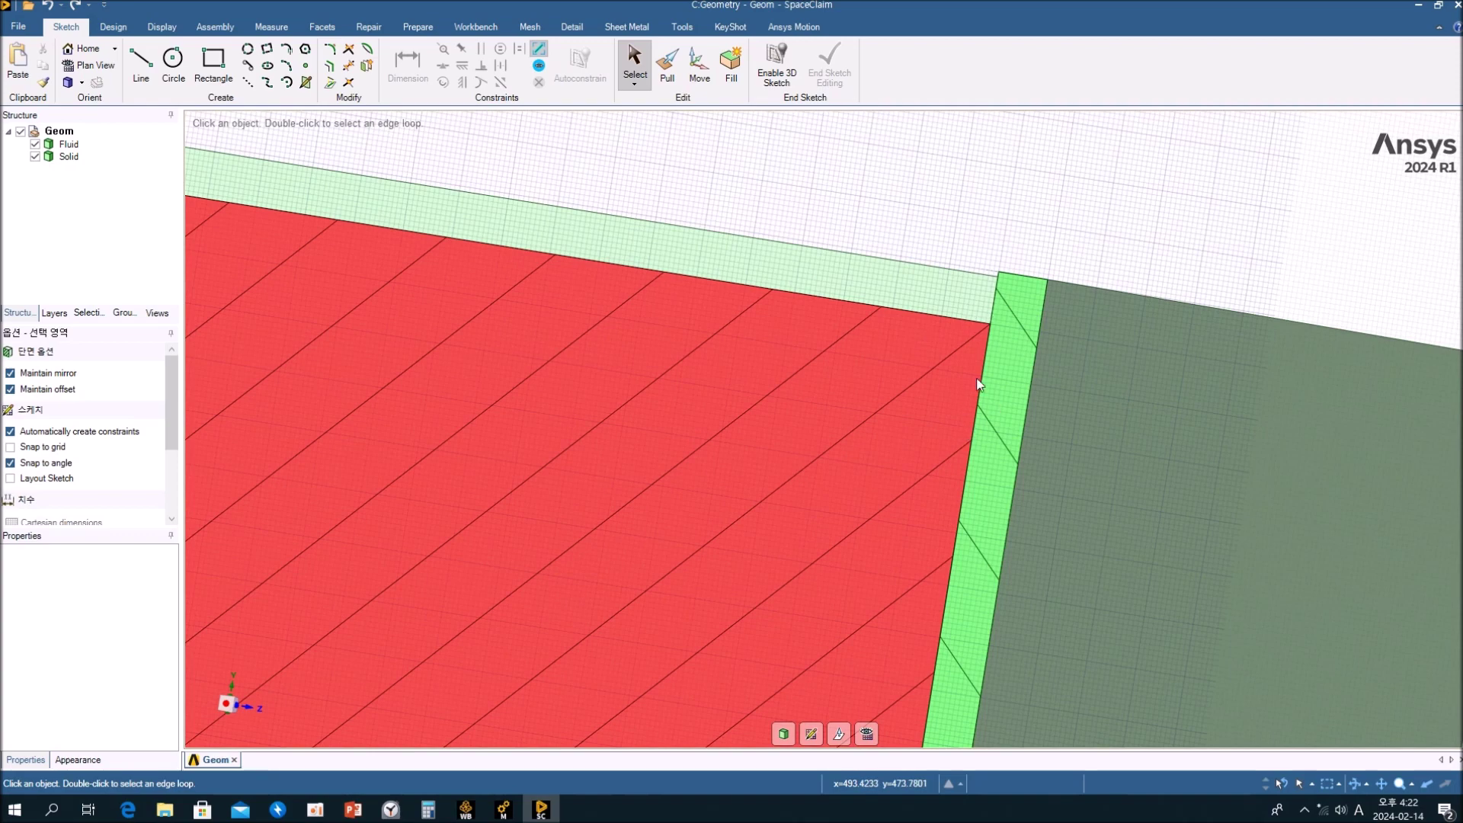
pyautogui.scroll(-5, 962, 381)
pyautogui.press('h')
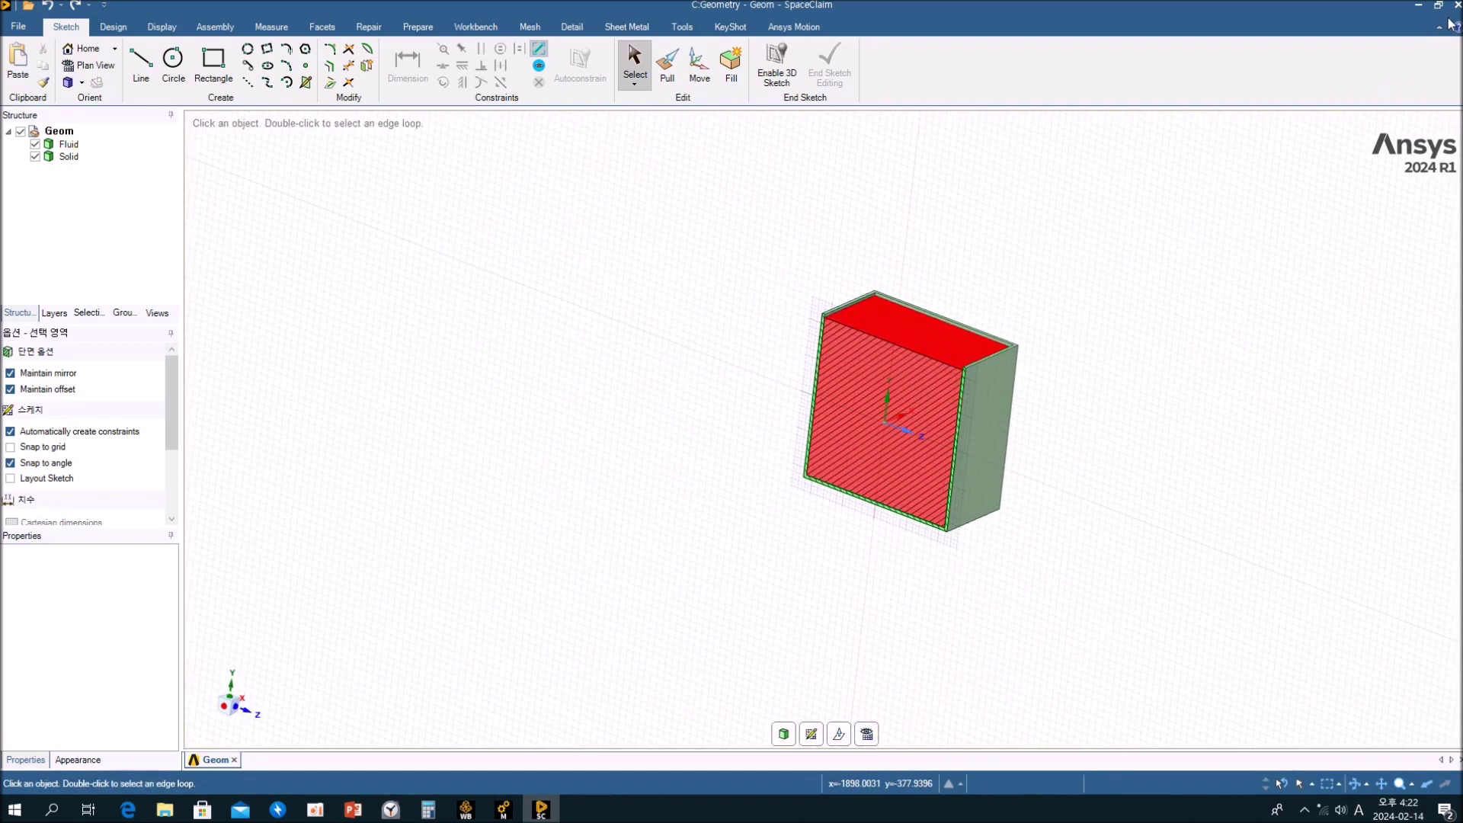
pyautogui.hotkey('alt', 'F4')
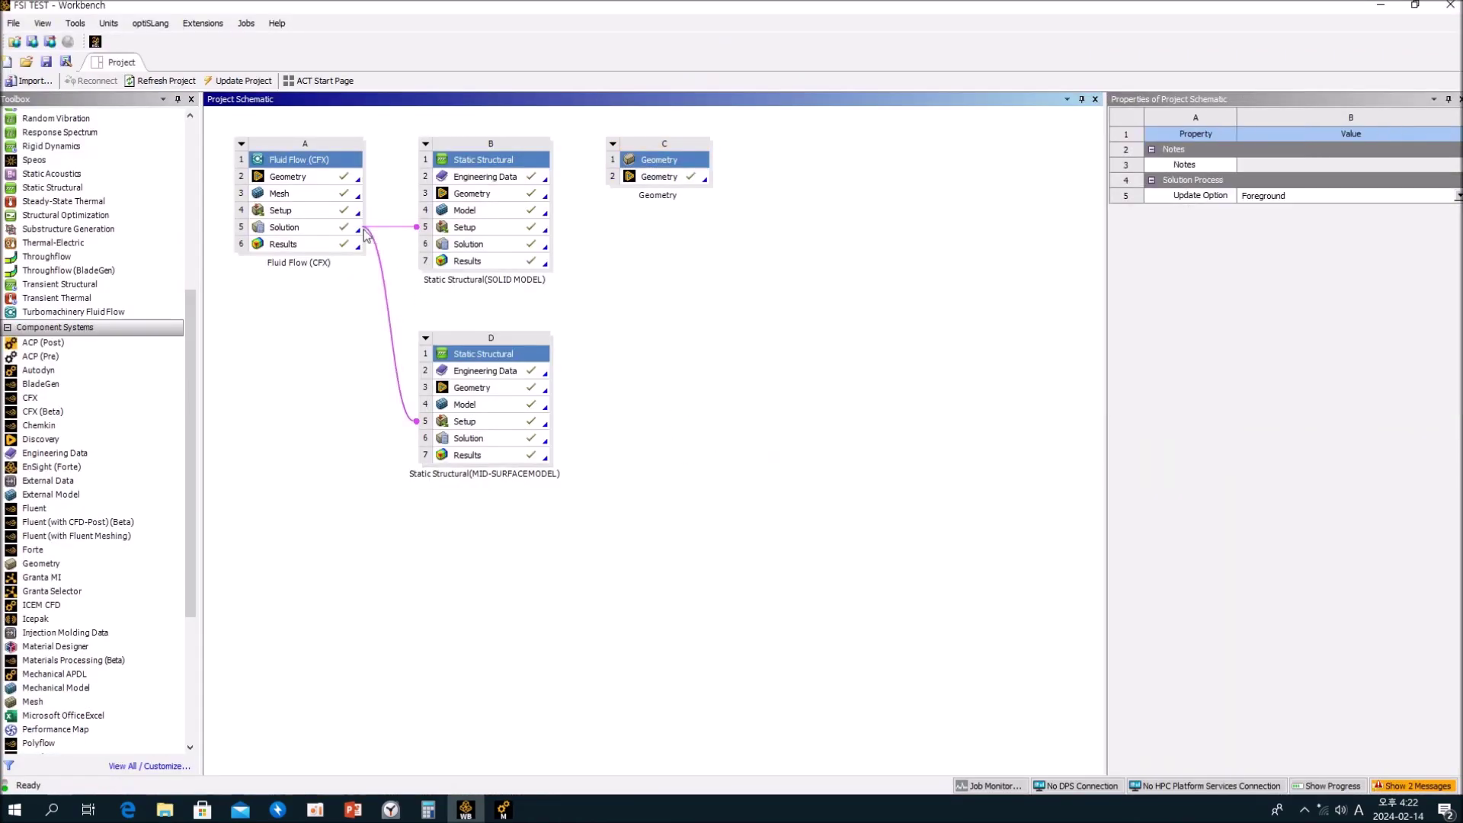
# Step: Open the Fluid Flow (CFX) system's mesh and bring its Meshing window to the front
pyautogui.doubleClick(294, 196)
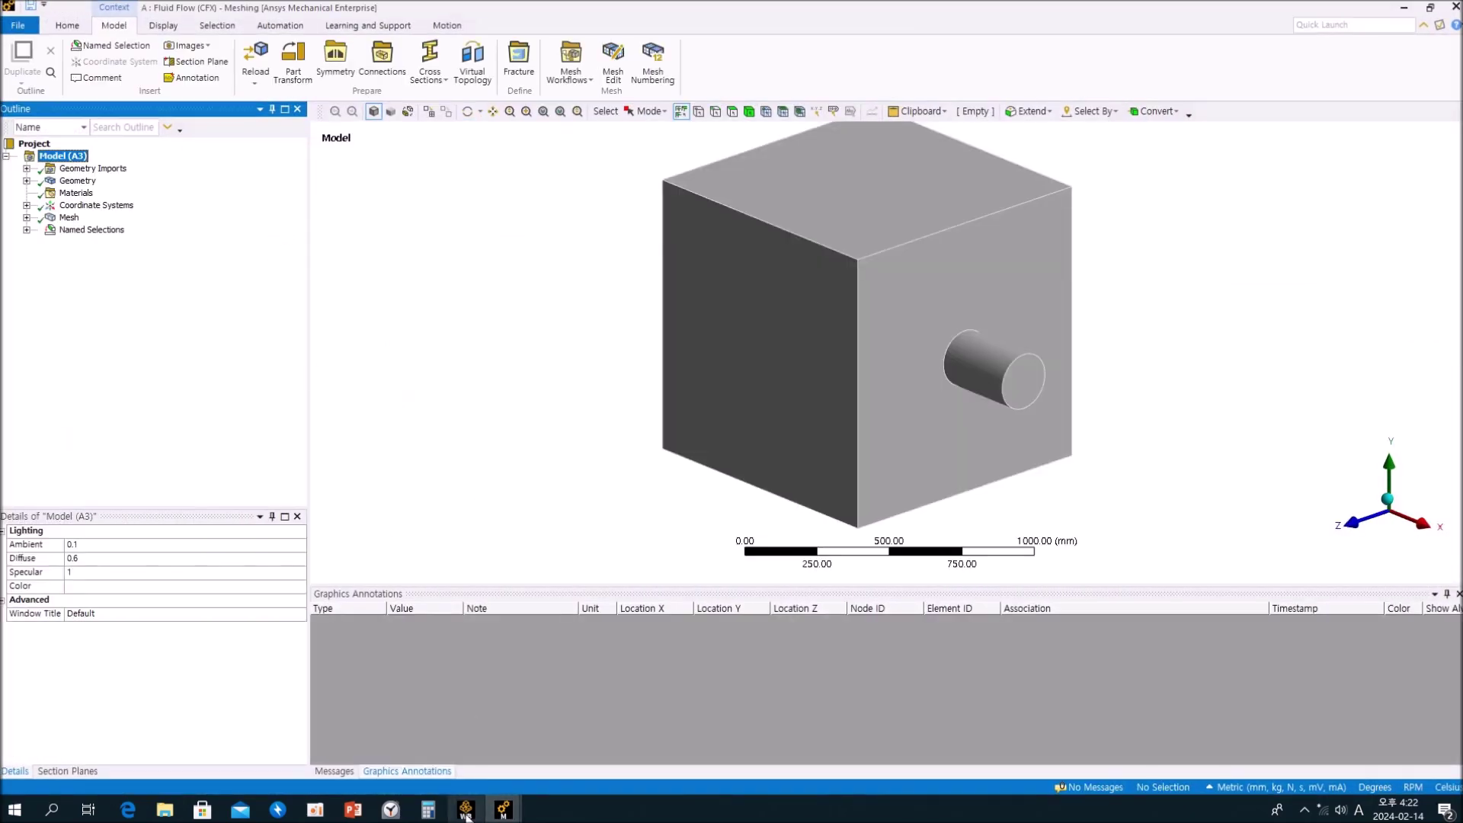
pyautogui.click(504, 812)
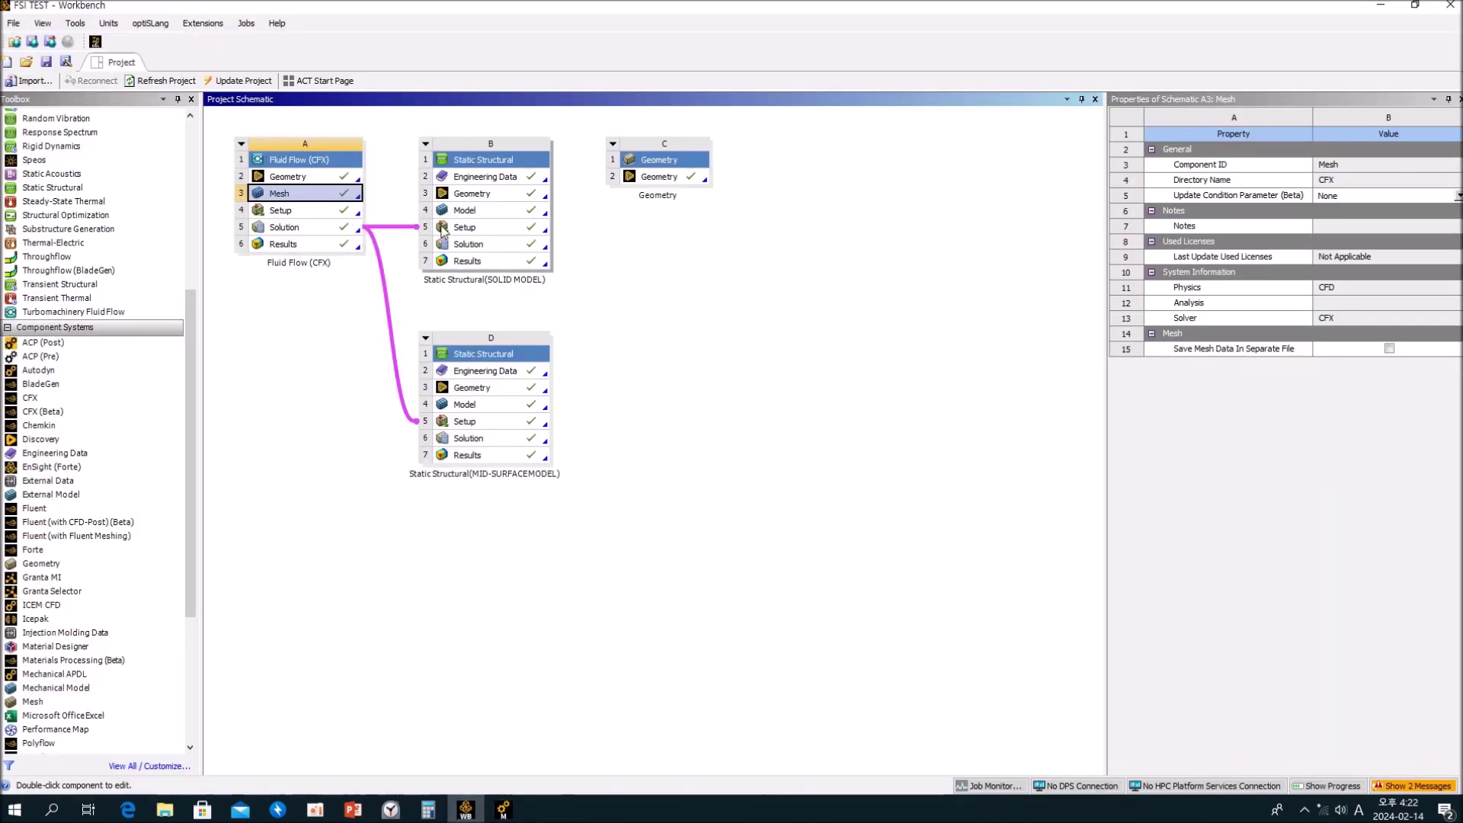
pyautogui.click(504, 587)
pyautogui.moveTo(505, 814)
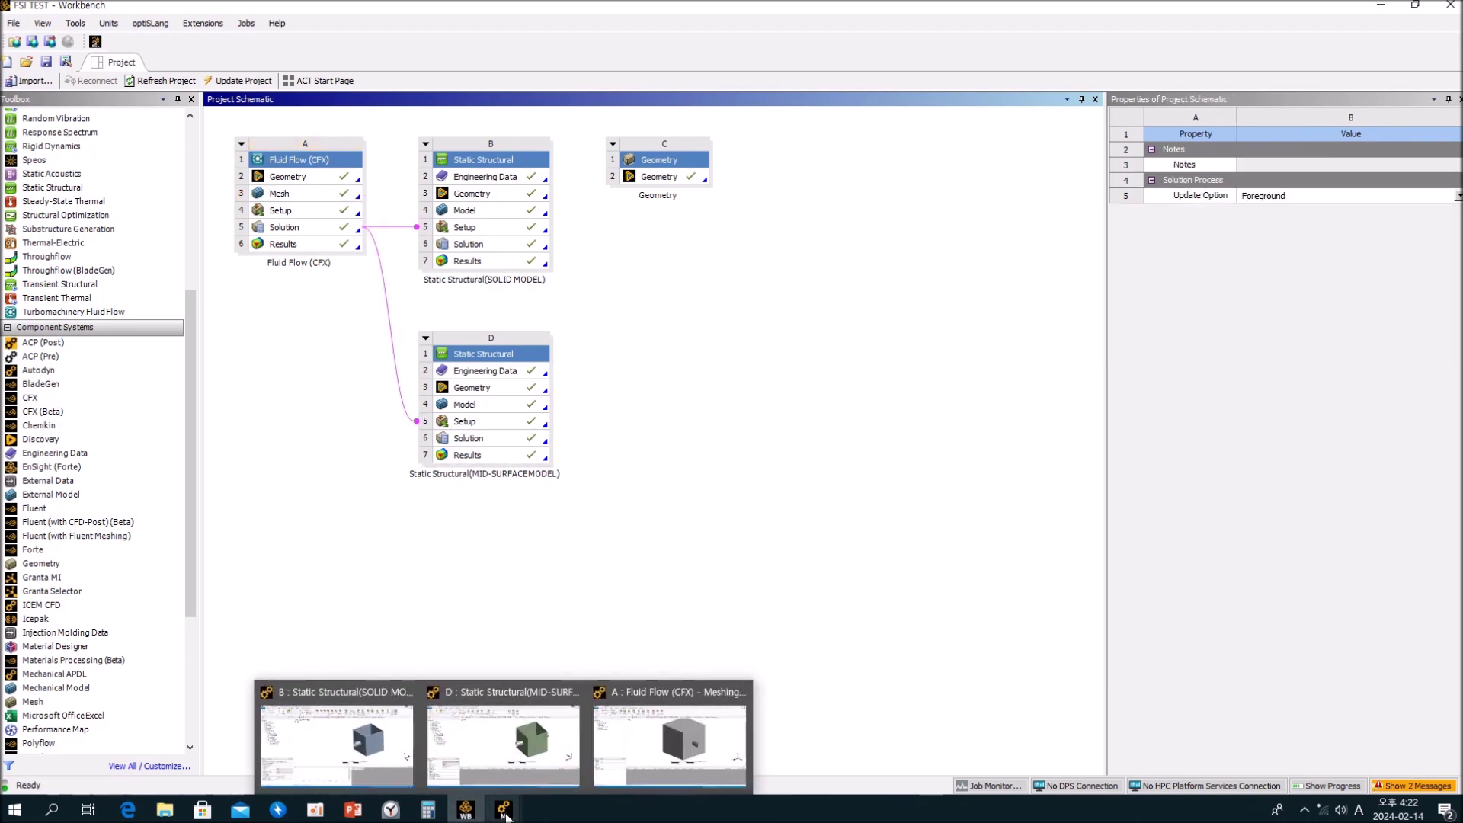
pyautogui.click(680, 743)
# Step: Review which pipe end faces the INLET and OPENING named selections cover
pyautogui.click(26, 230)
pyautogui.click(85, 230)
pyautogui.click(88, 242)
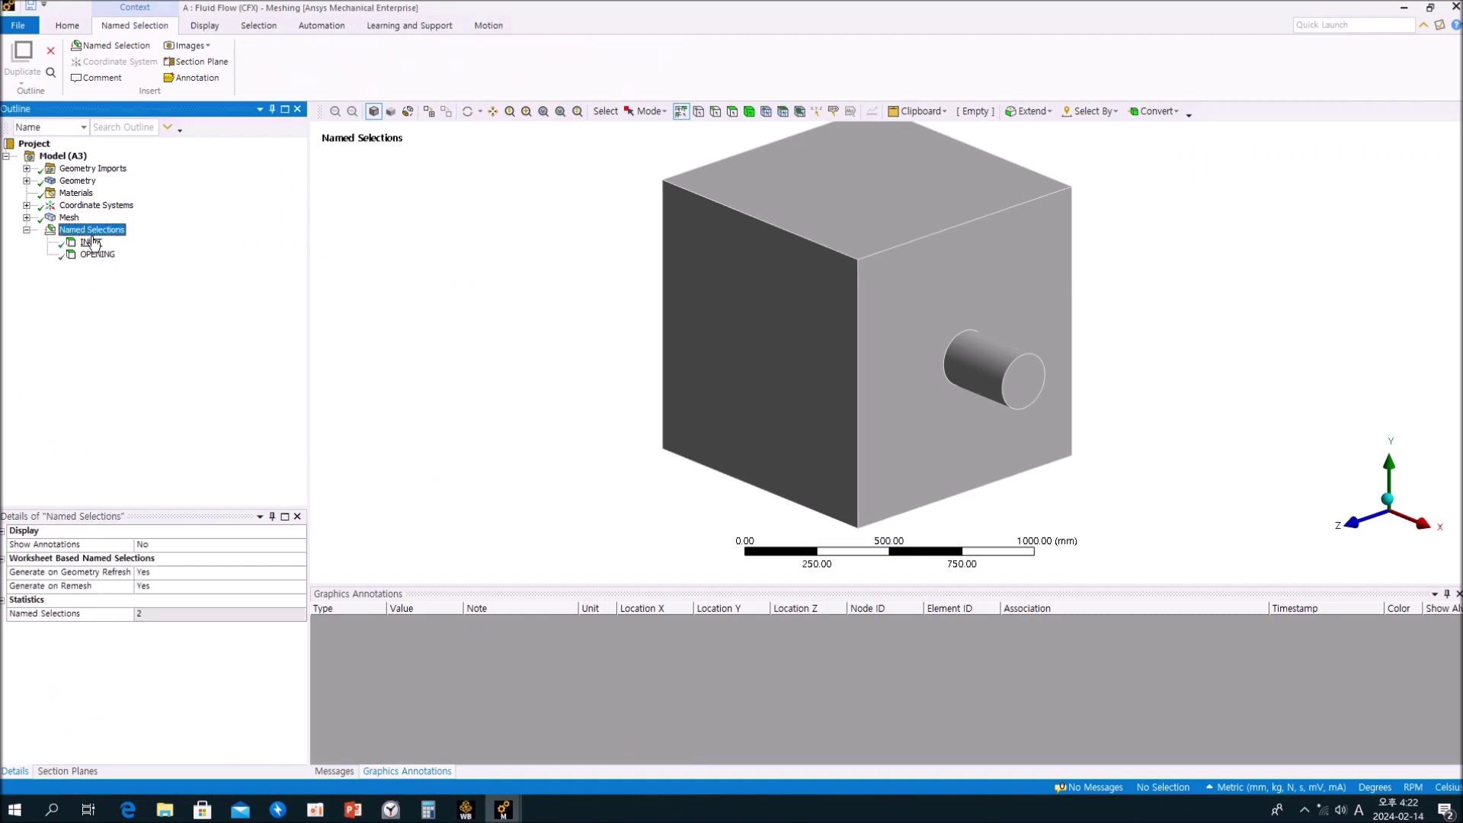
pyautogui.click(98, 254)
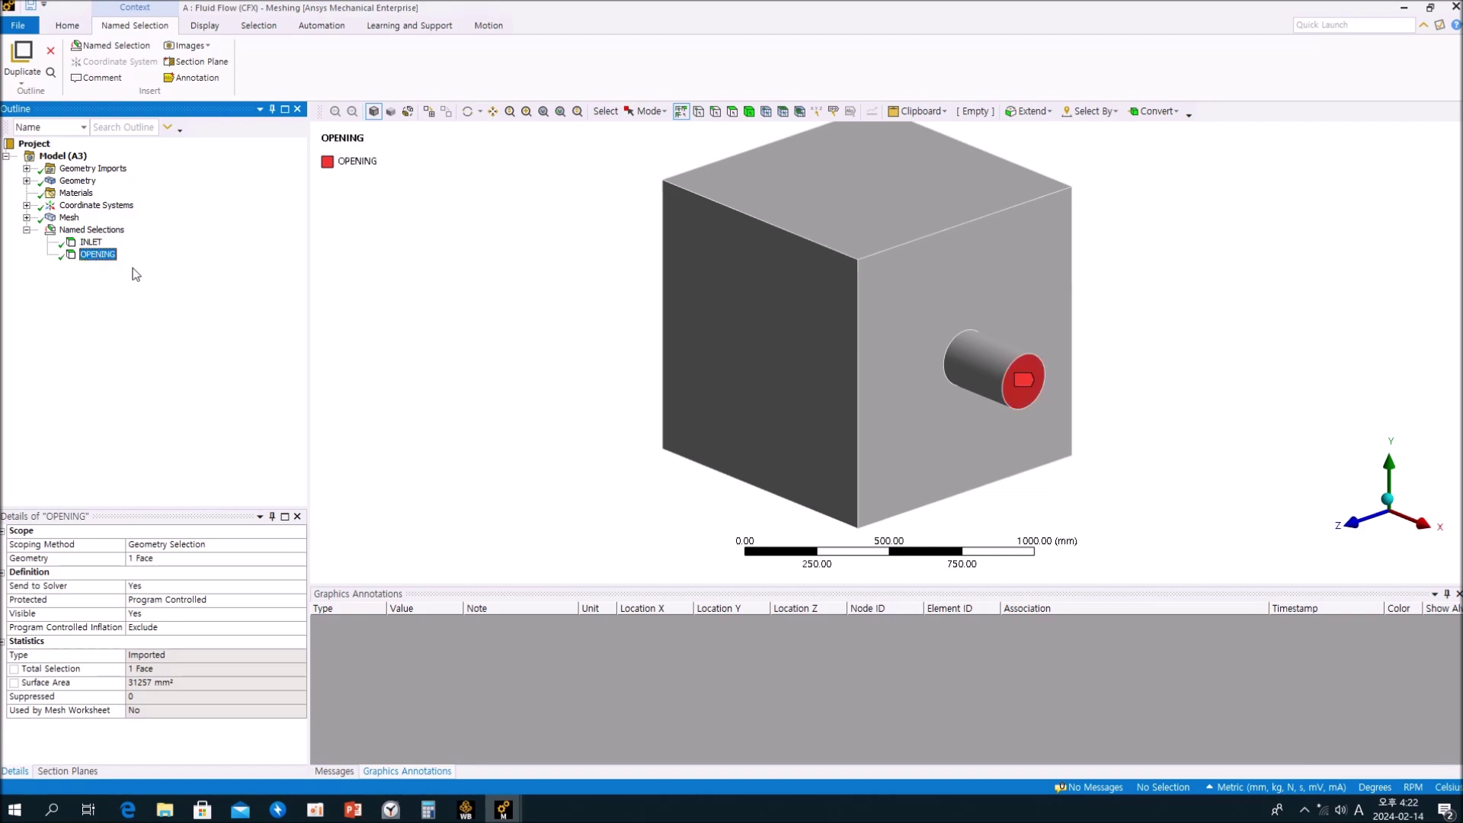
pyautogui.moveTo(601, 343); pyautogui.dragTo(800, 343, button='middle')
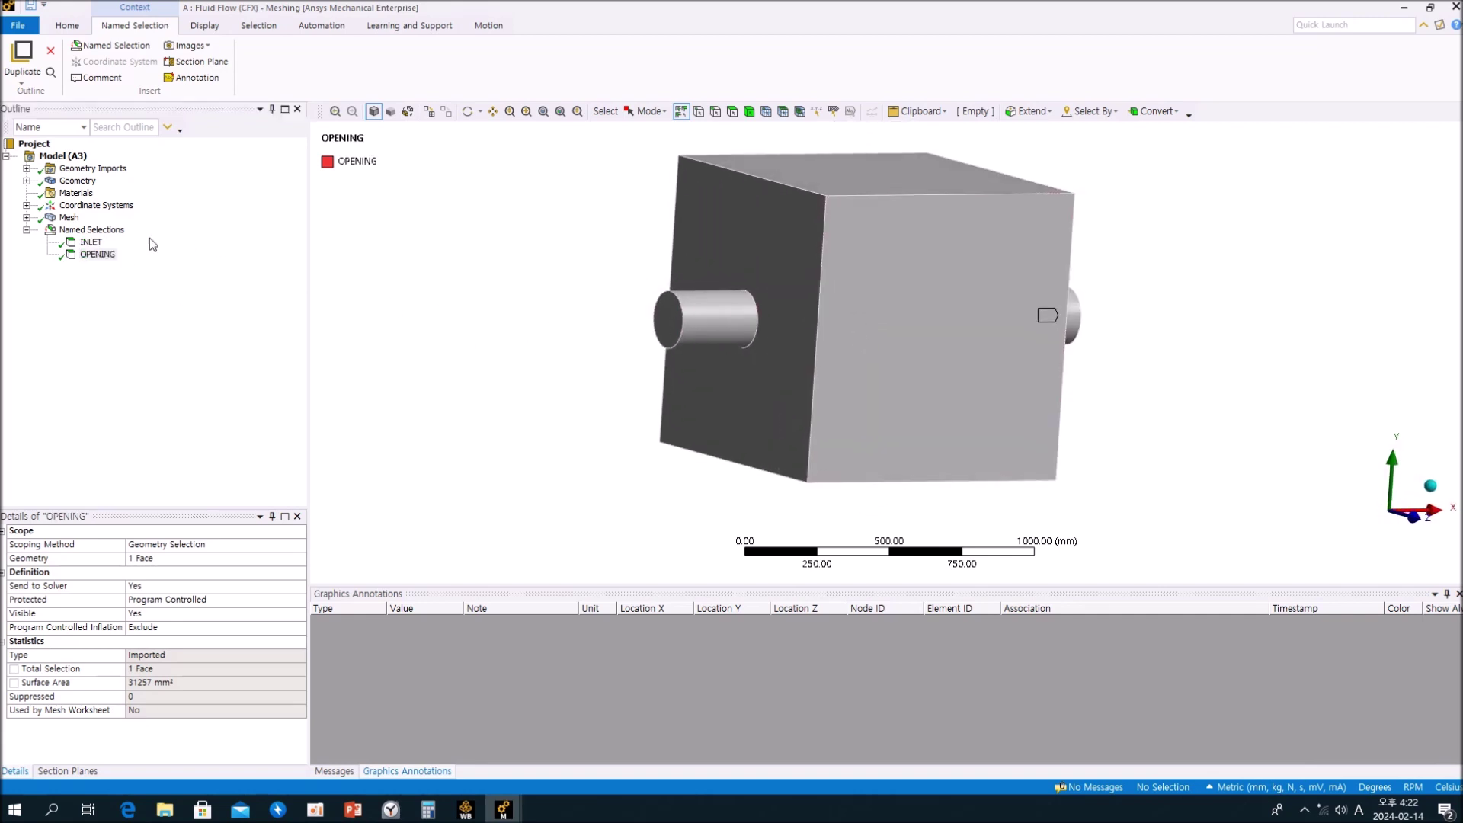
pyautogui.click(90, 243)
pyautogui.click(98, 254)
pyautogui.moveTo(724, 336); pyautogui.dragTo(1158, 335, button='middle')
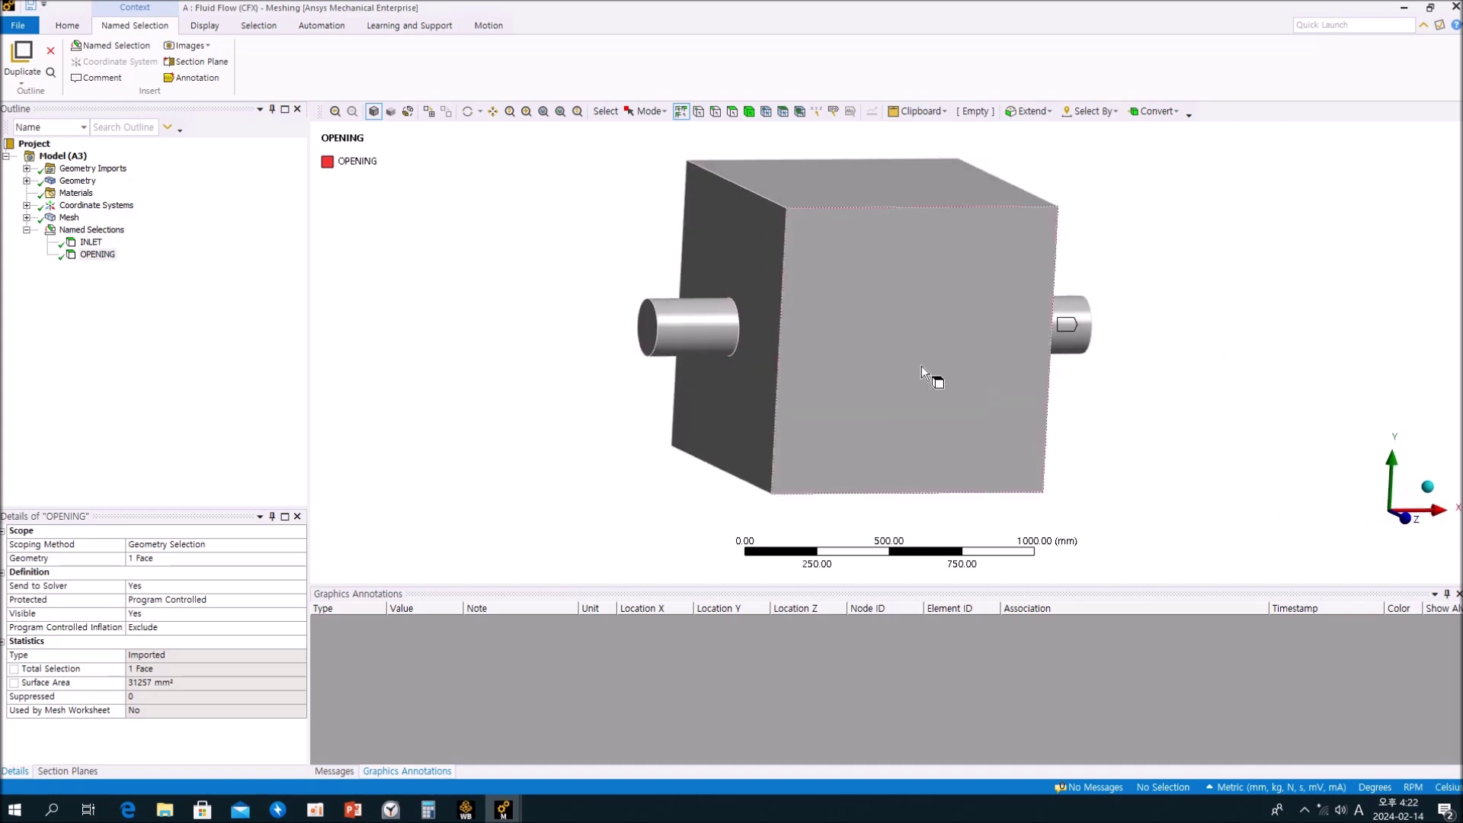
pyautogui.moveTo(1244, 350); pyautogui.dragTo(610, 358, button='middle')
pyautogui.click(172, 362)
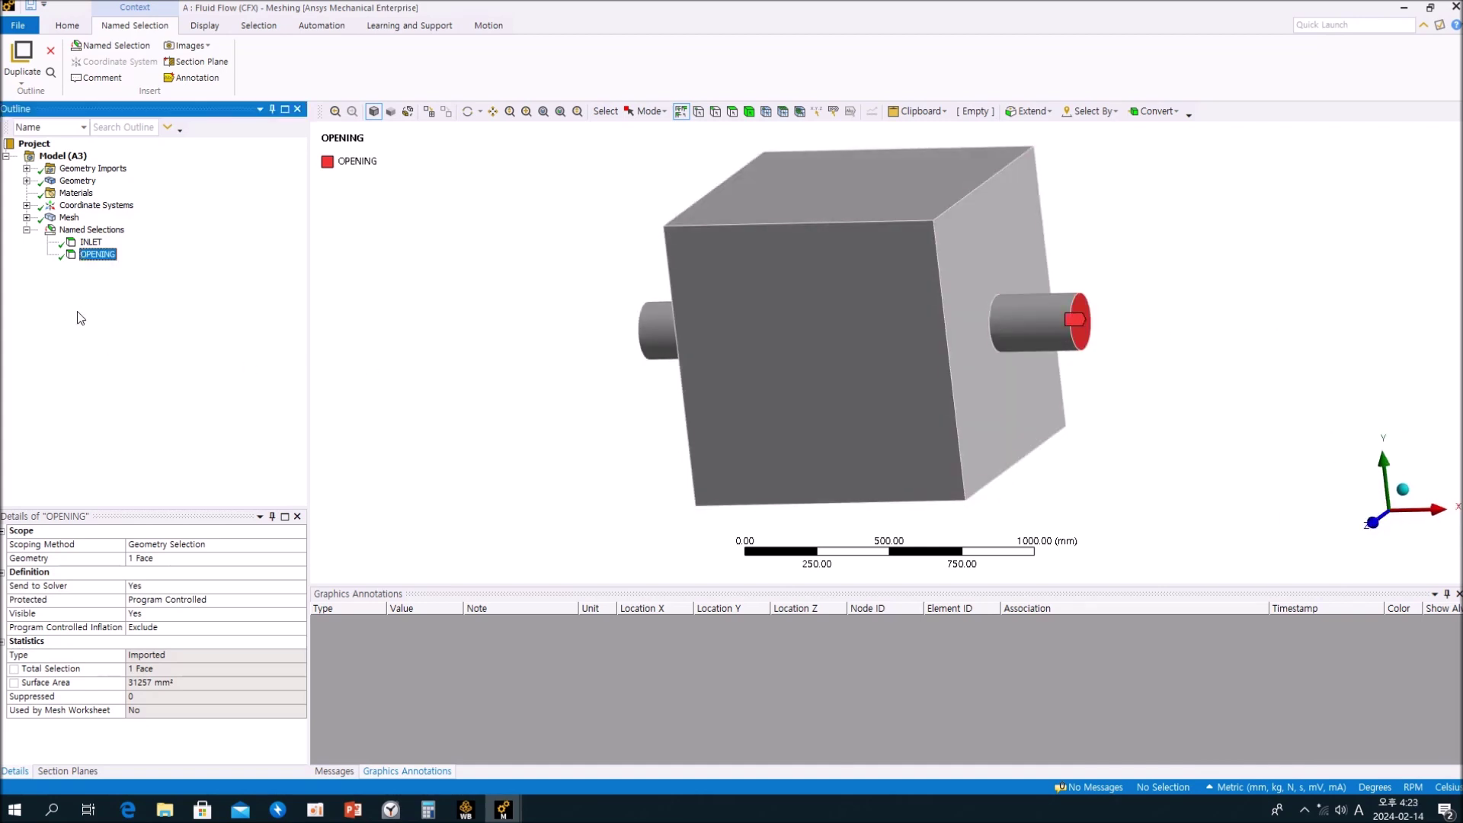
# Step: Review the Inflation mesh control's settings and the boundary faces it is applied to
pyautogui.click(27, 217)
pyautogui.click(86, 231)
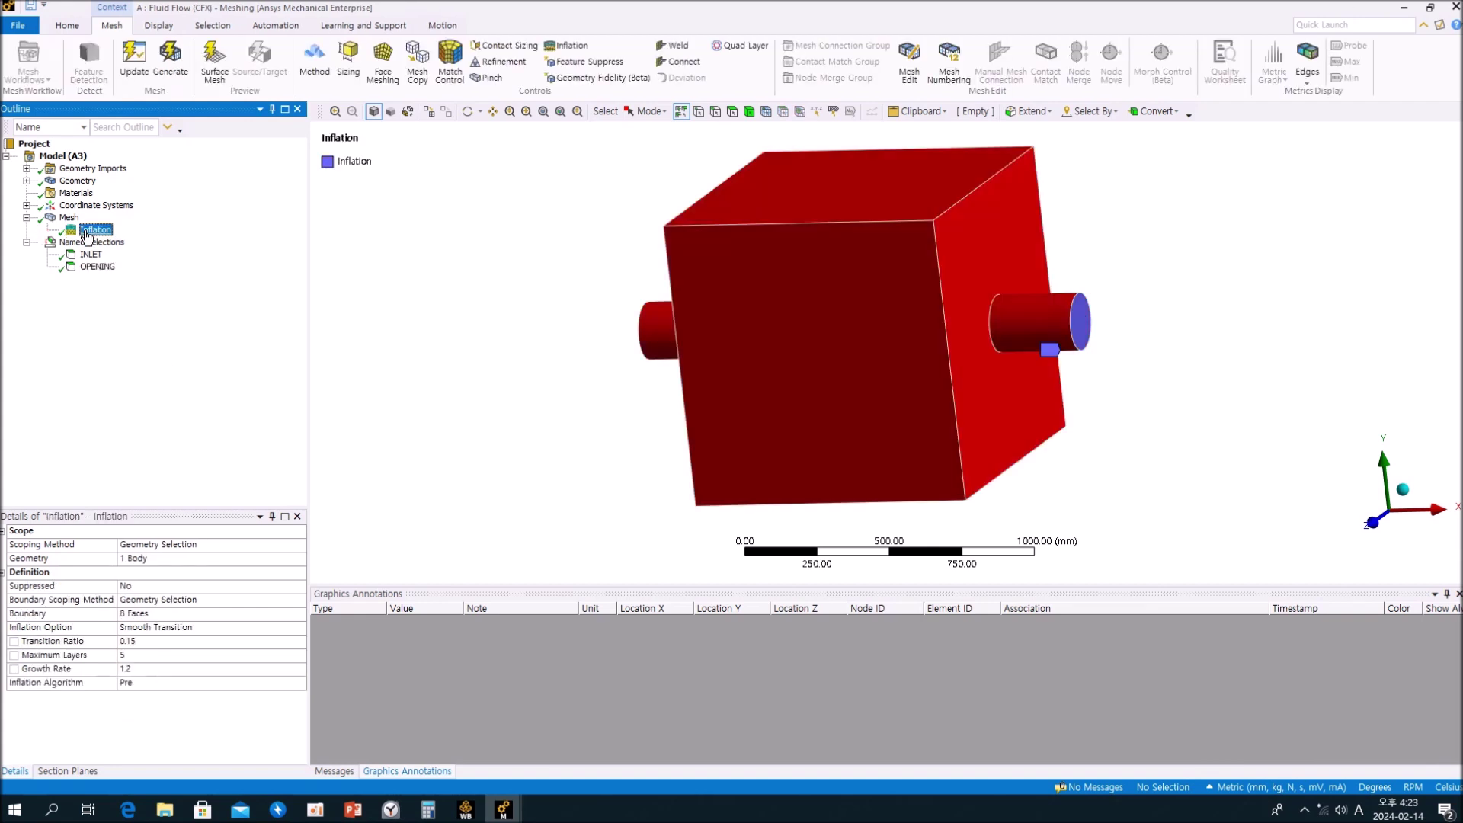
pyautogui.moveTo(574, 385); pyautogui.dragTo(826, 349, button='middle')
pyautogui.scroll(5, 747, 335)
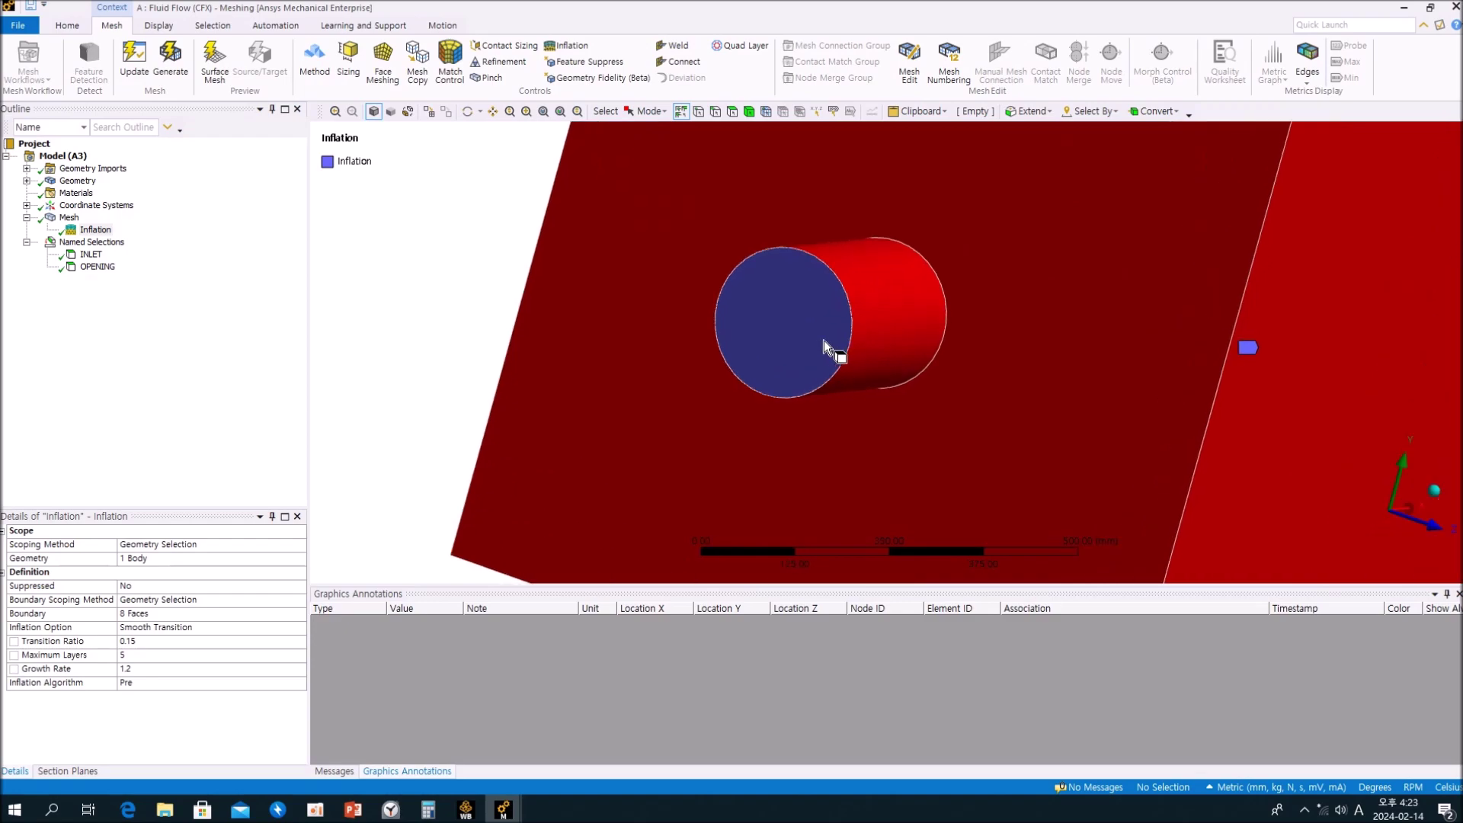
# Step: Display the generated mesh and examine the boundary layers at the pipe end face
pyautogui.click(70, 218)
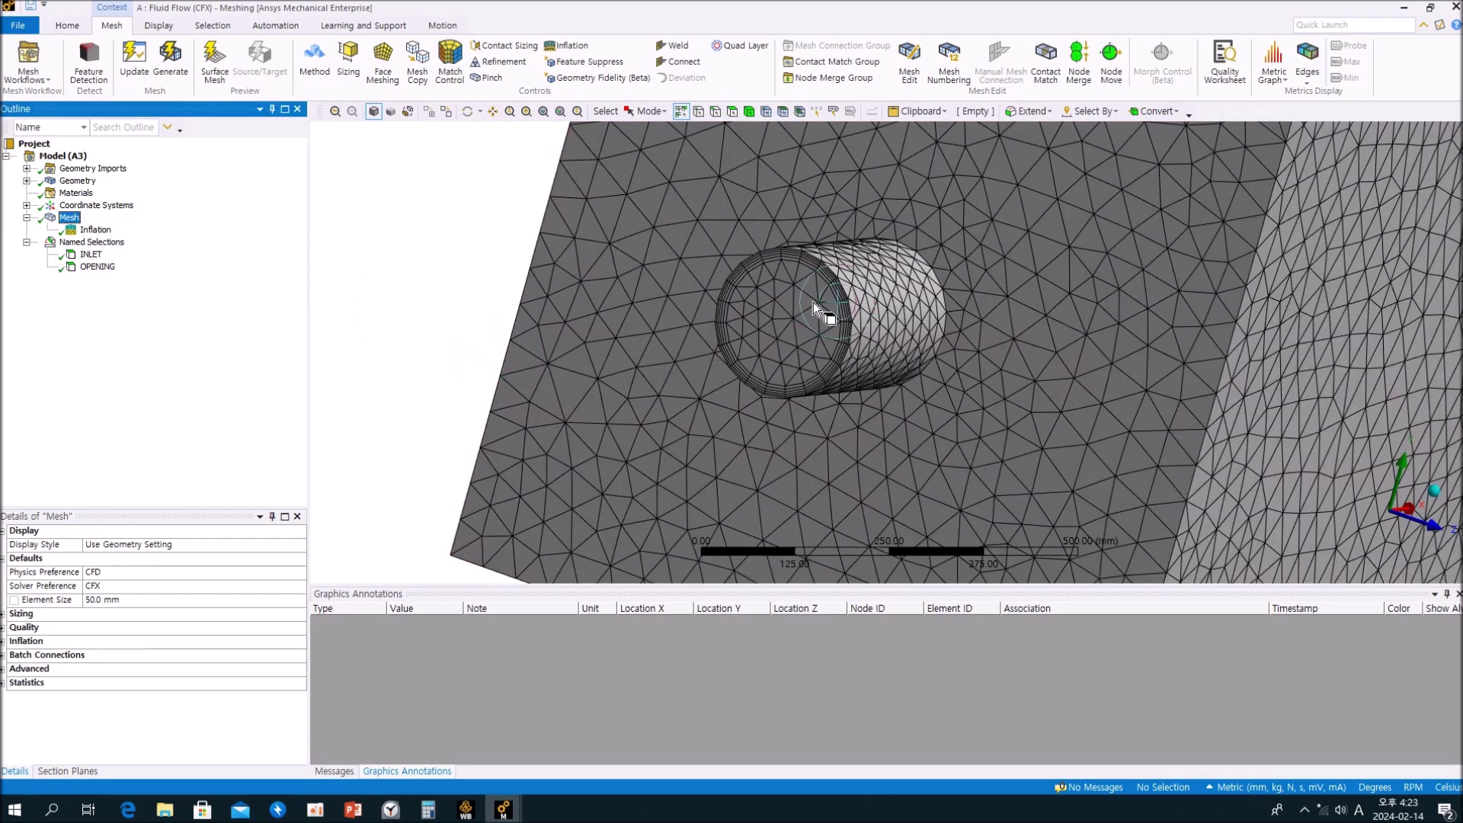
pyautogui.scroll(5, 829, 317)
pyautogui.moveTo(839, 297); pyautogui.dragTo(914, 366, button='middle')
pyautogui.scroll(-8, 811, 281)
# Step: View the mesh along the X axis and create a vertical section plane through the pipe centre
pyautogui.click(58, 772)
pyautogui.moveTo(625, 457); pyautogui.dragTo(1259, 525, button='middle')
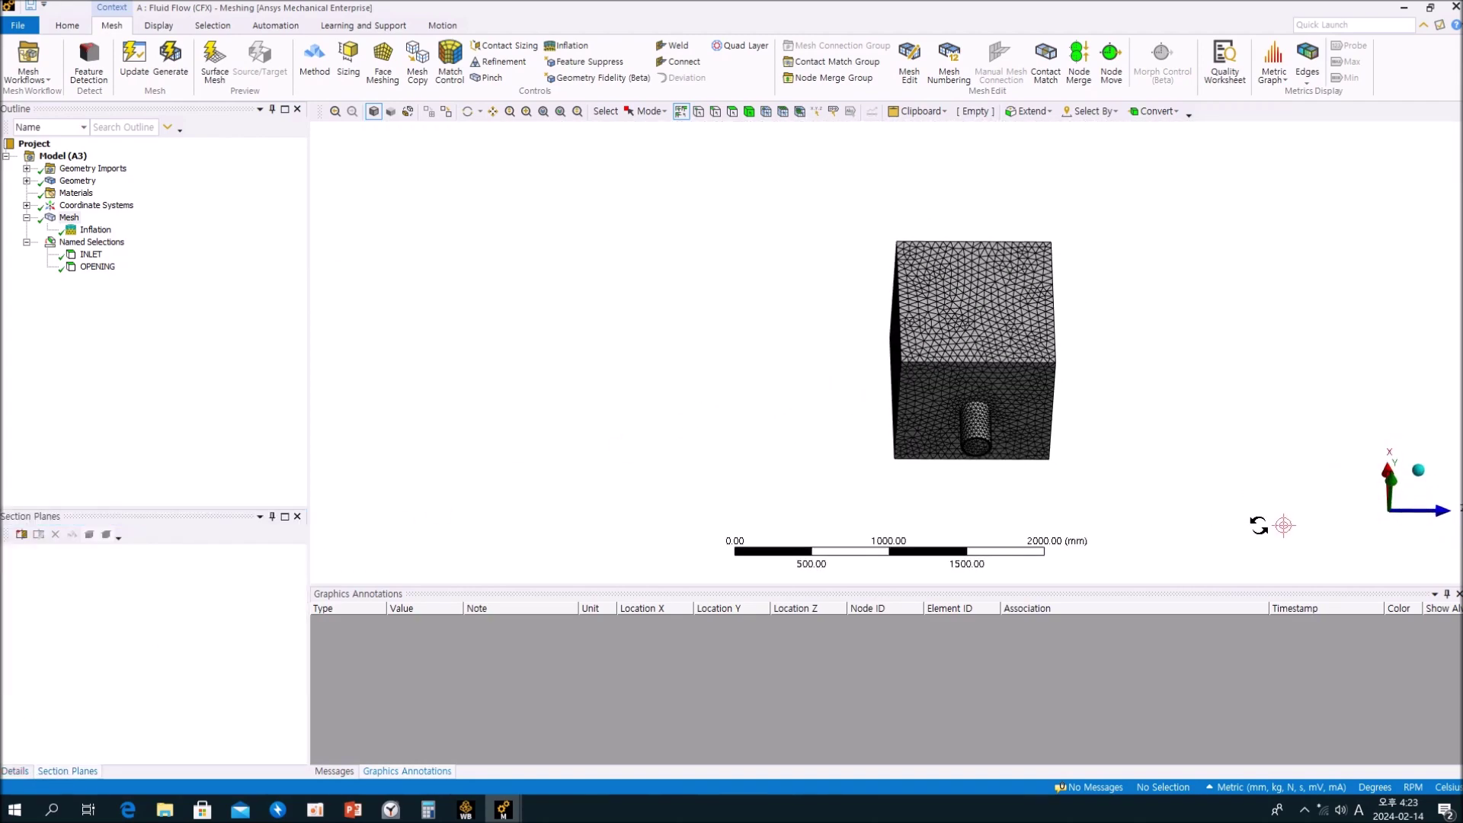
pyautogui.click(1389, 476)
pyautogui.click(22, 534)
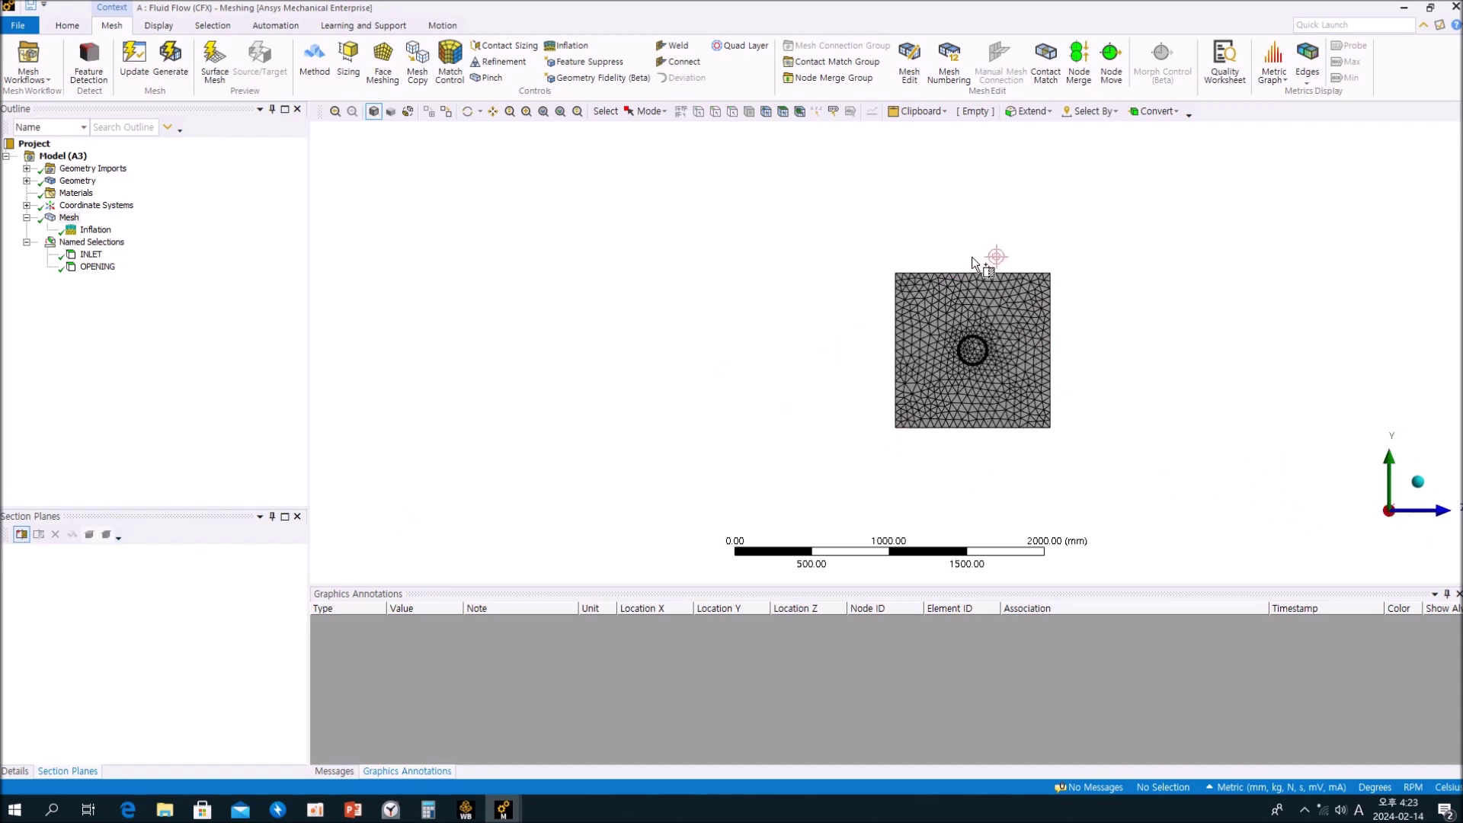
pyautogui.moveTo(976, 439); pyautogui.dragTo(975, 445)
# Step: Examine the inflation layers and interior elements on the cut face of the chamber and both pipes
pyautogui.moveTo(993, 450); pyautogui.dragTo(635, 357, button='middle')
pyautogui.scroll(5, 908, 393)
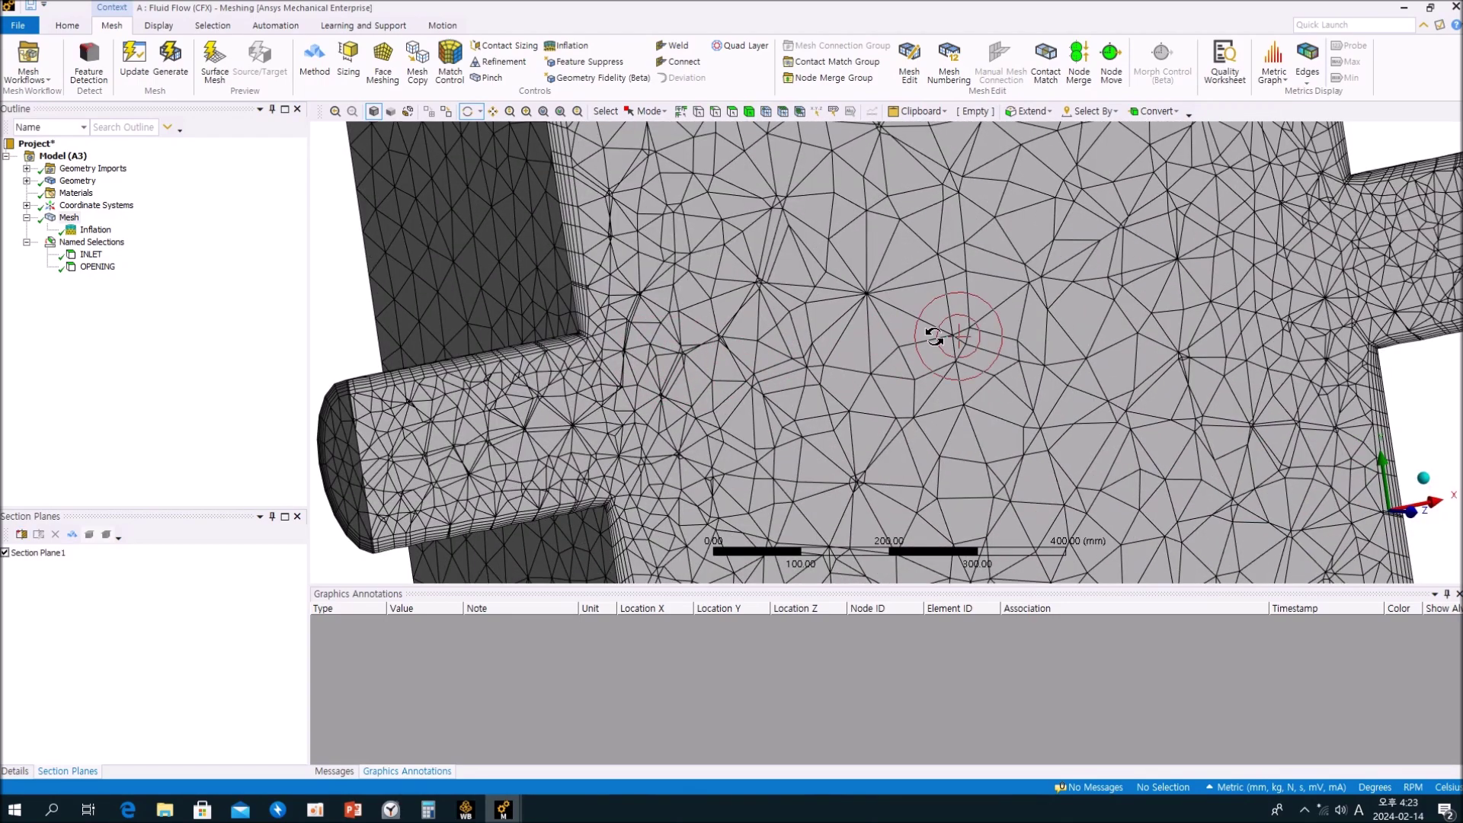
pyautogui.scroll(-3, 944, 335)
pyautogui.scroll(-2, 1063, 342)
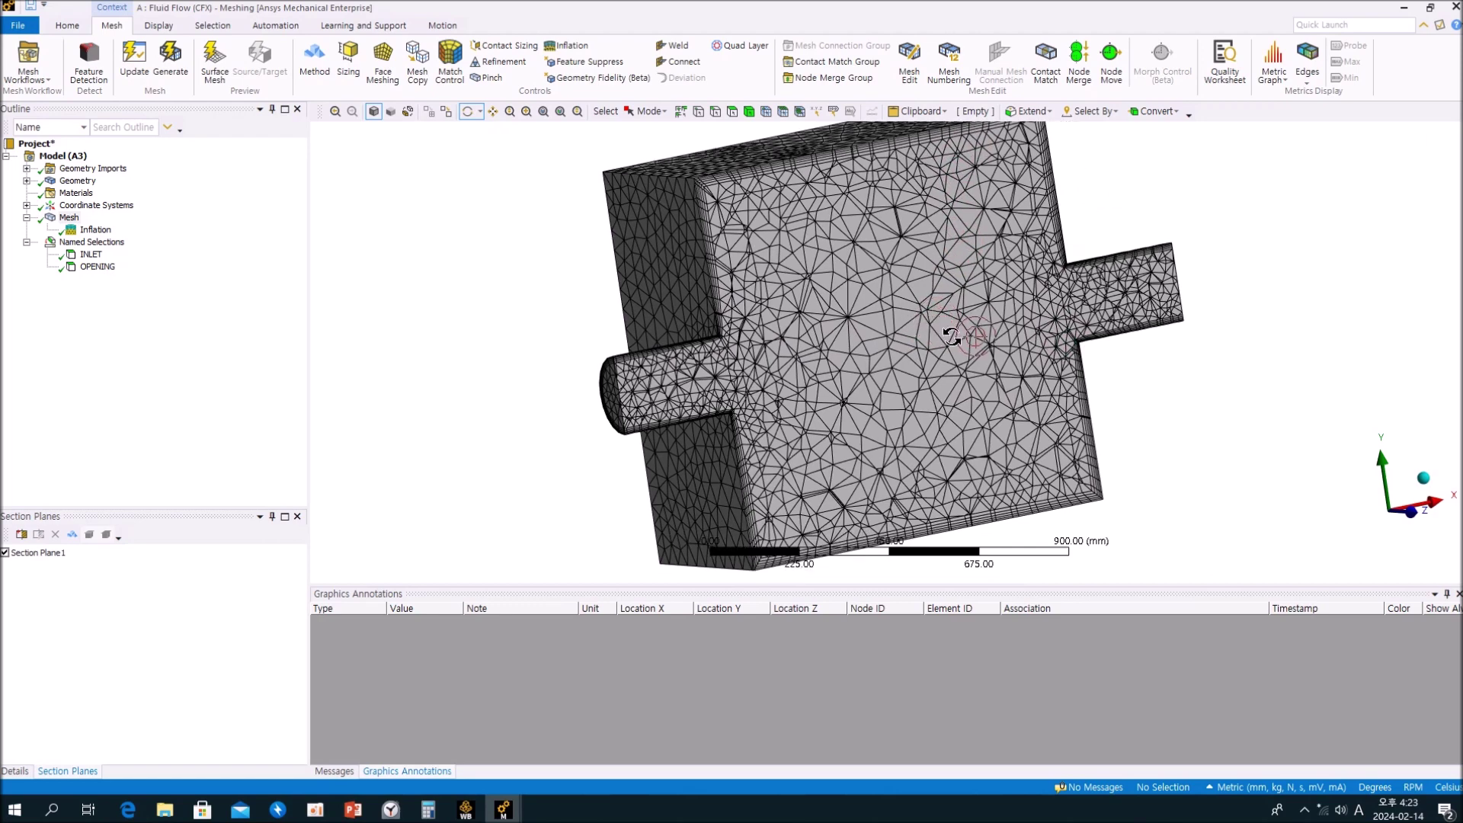
pyautogui.click(148, 359)
# Step: Turn off Section Plane 1, return to the mesh details, and switch back to the Workbench project schematic
pyautogui.click(5, 552)
pyautogui.click(17, 768)
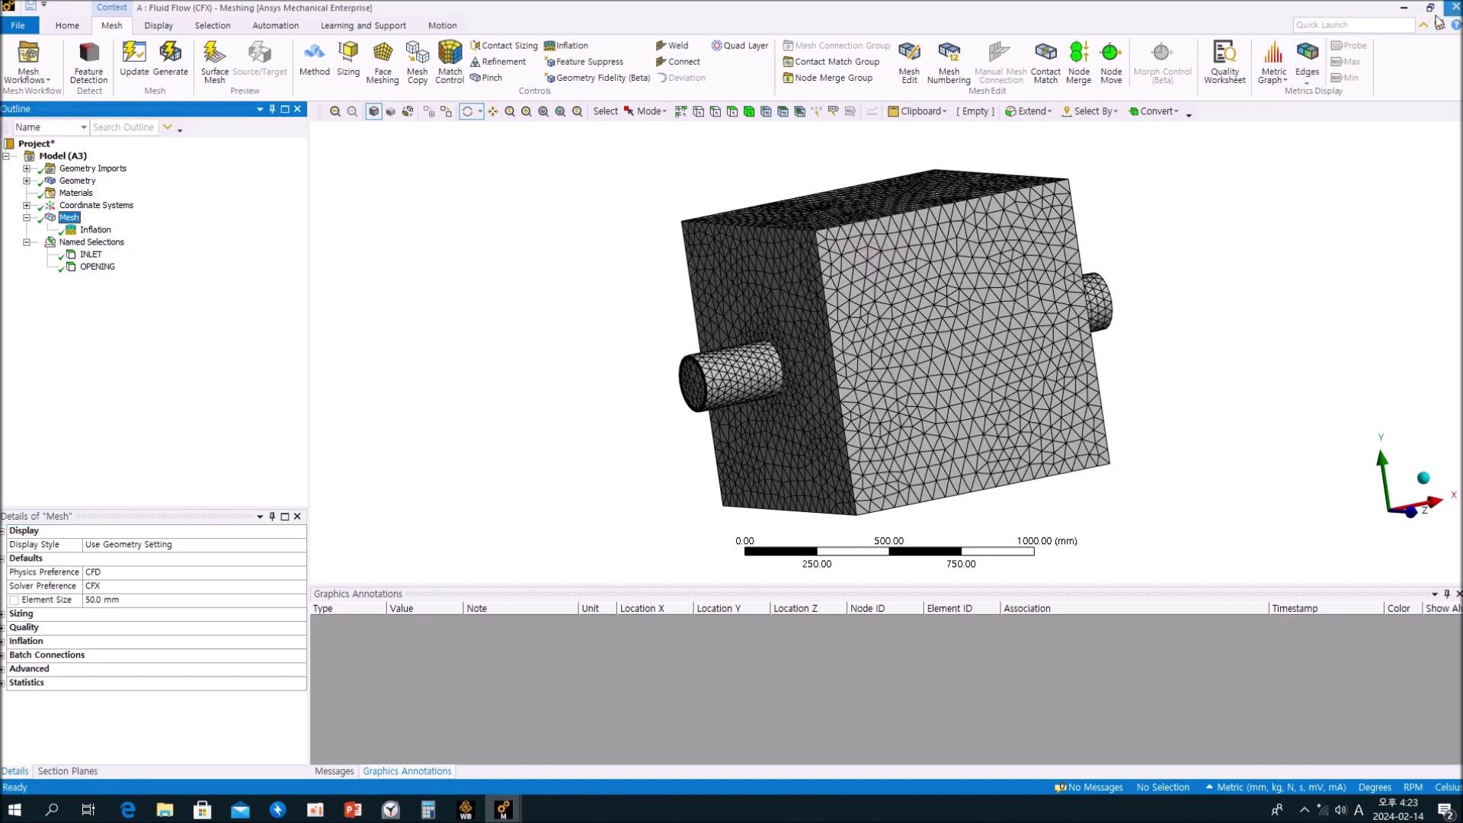
pyautogui.hotkey('alt', 'Tab')
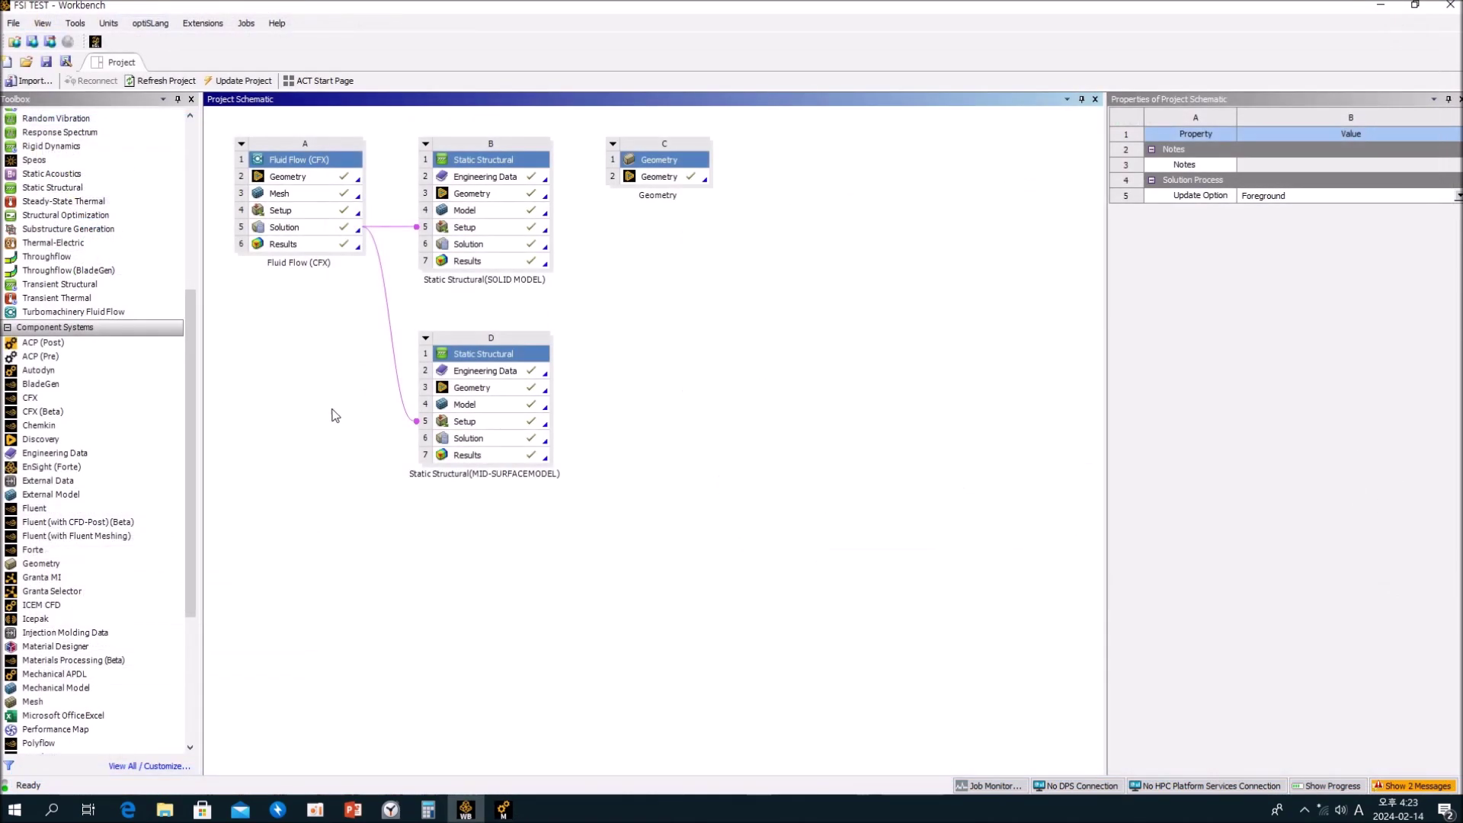
# Step: Open the Fluid Flow (CFX) setup in CFX-Pre and review Default Domain's basic settings and fluid models
pyautogui.doubleClick(303, 218)
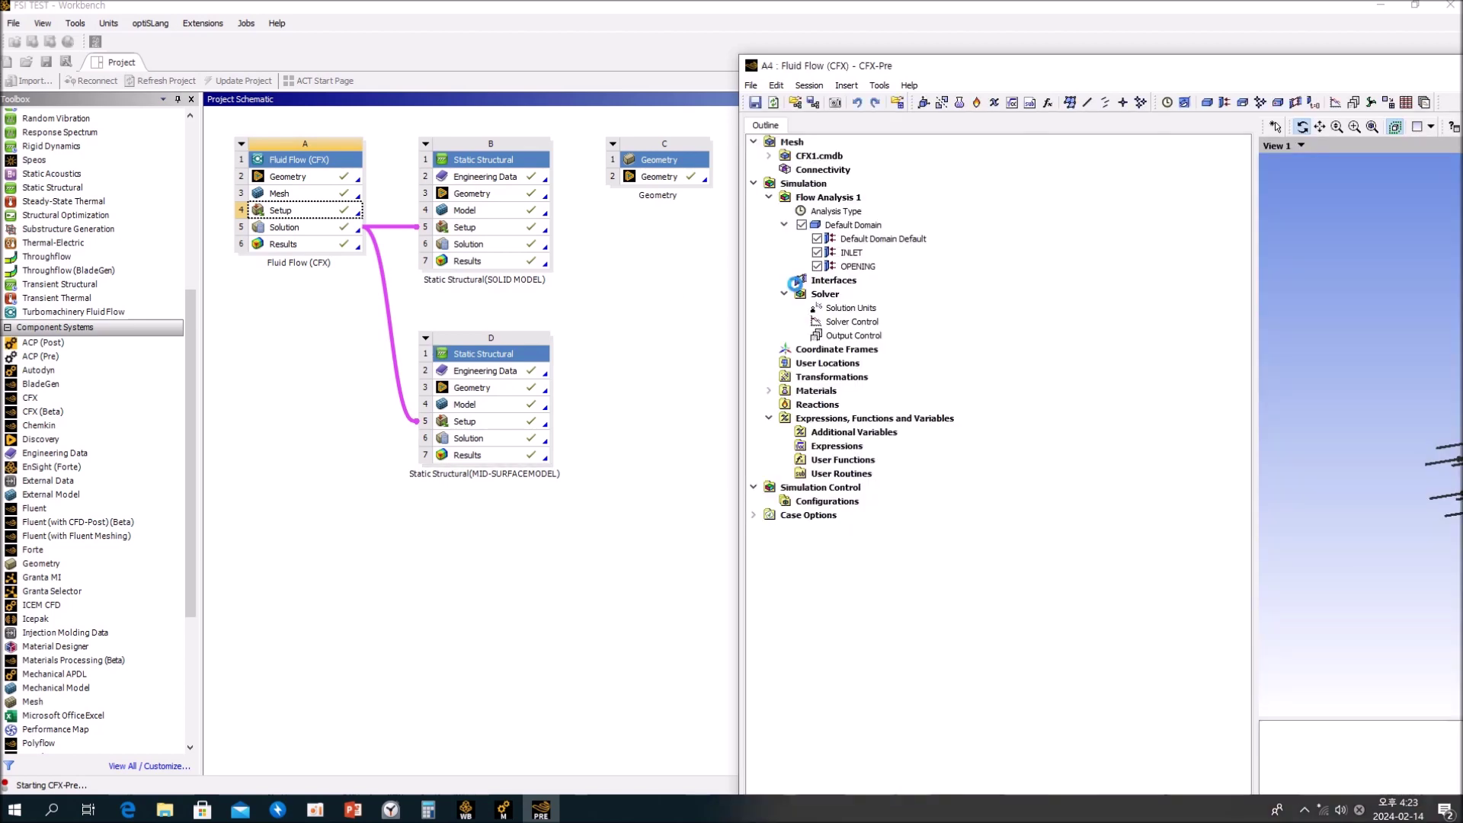
pyautogui.moveTo(1159, 66); pyautogui.dragTo(519, 4)
pyautogui.doubleClick(122, 162)
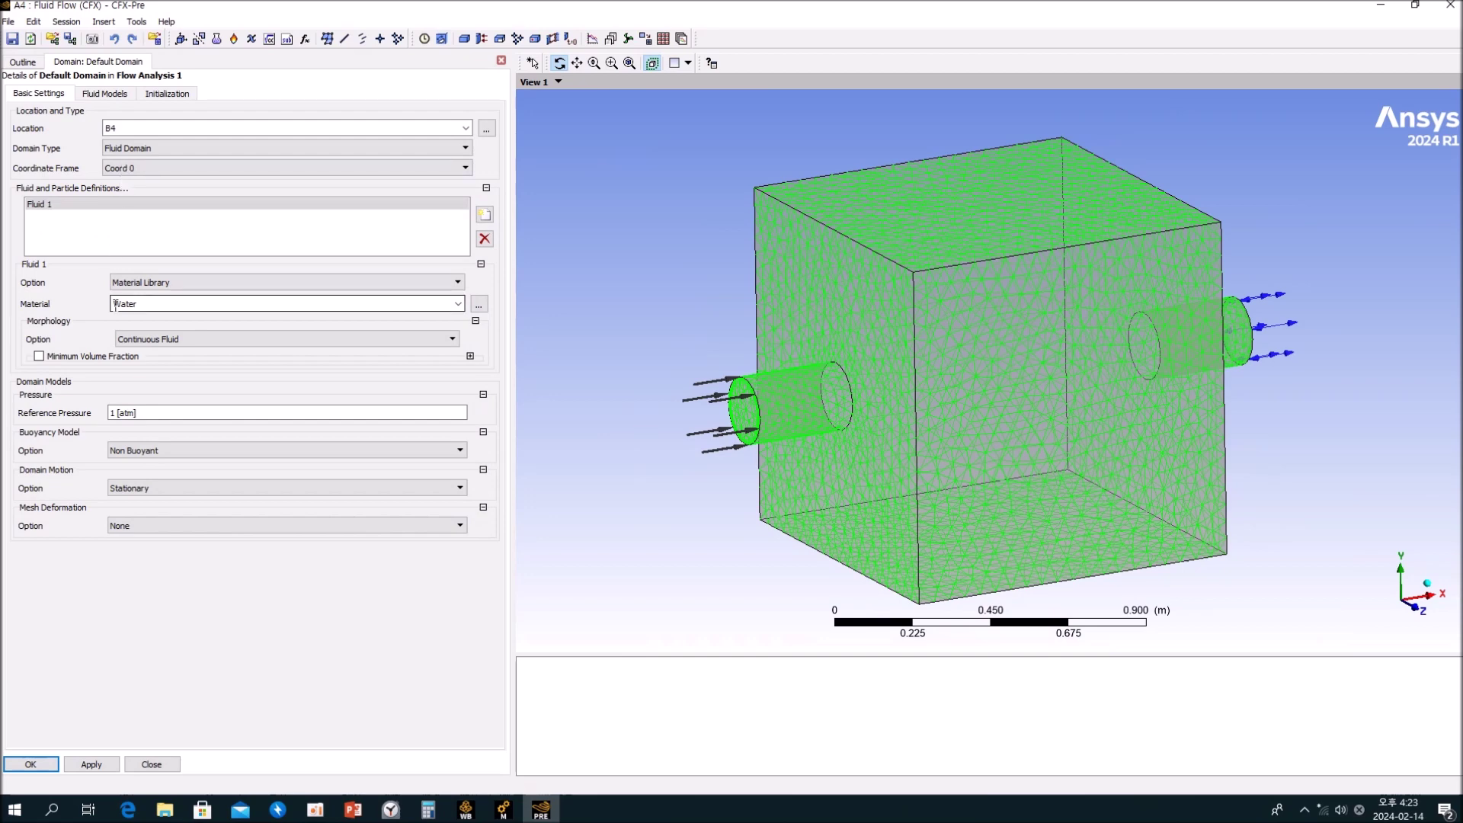
pyautogui.click(42, 209)
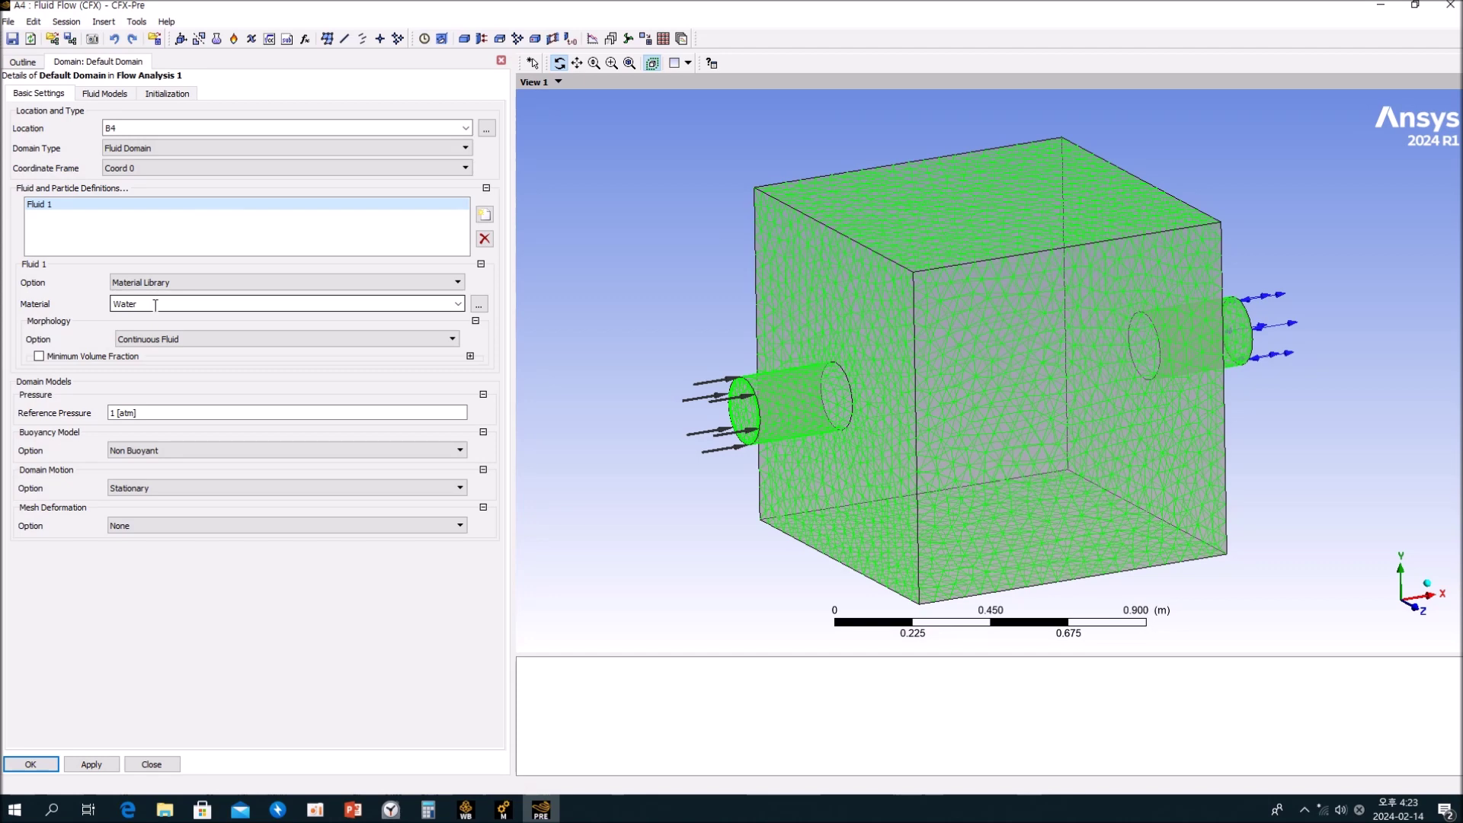
pyautogui.click(161, 573)
pyautogui.click(106, 94)
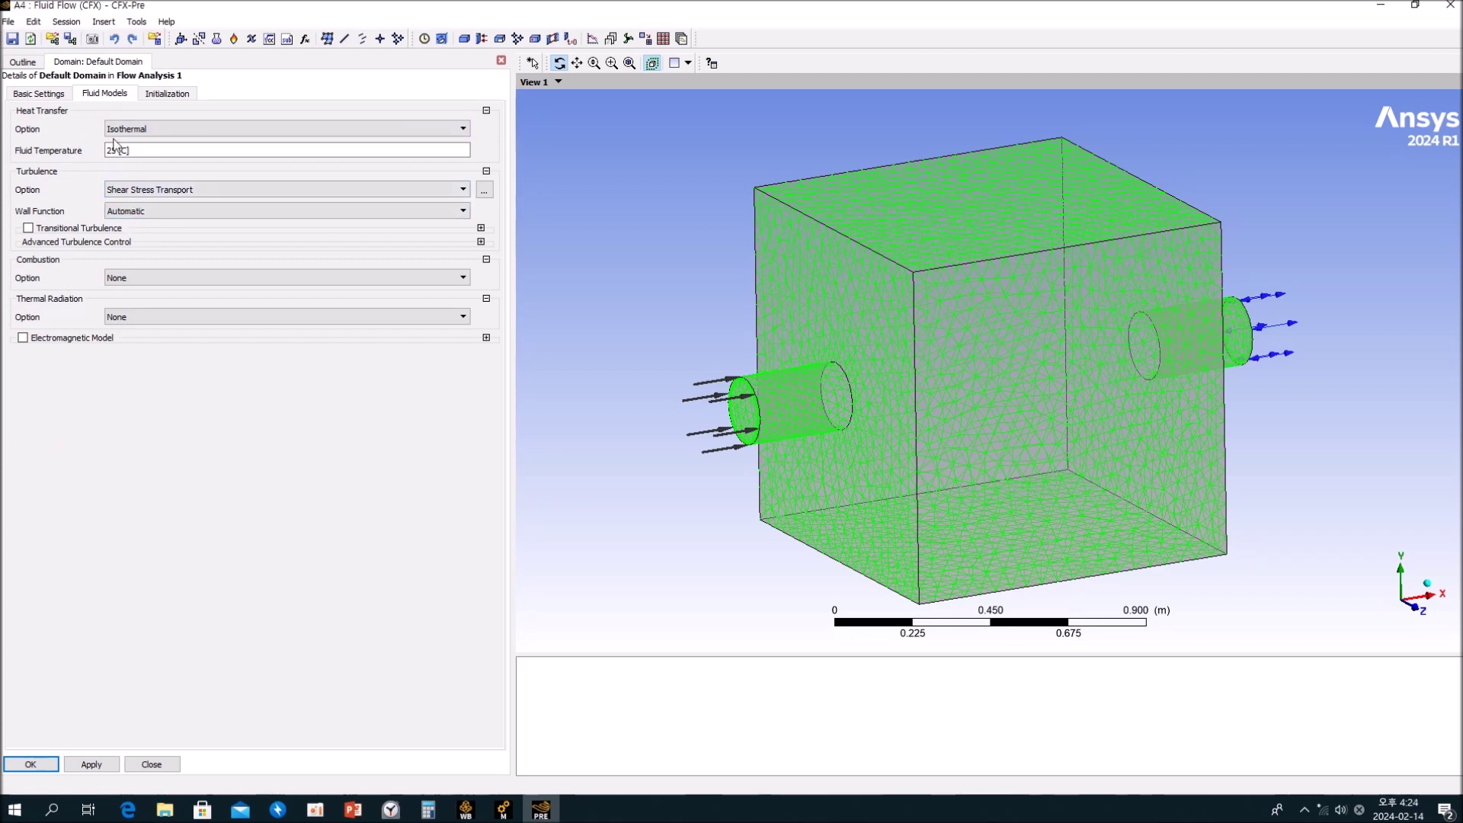
pyautogui.click(58, 95)
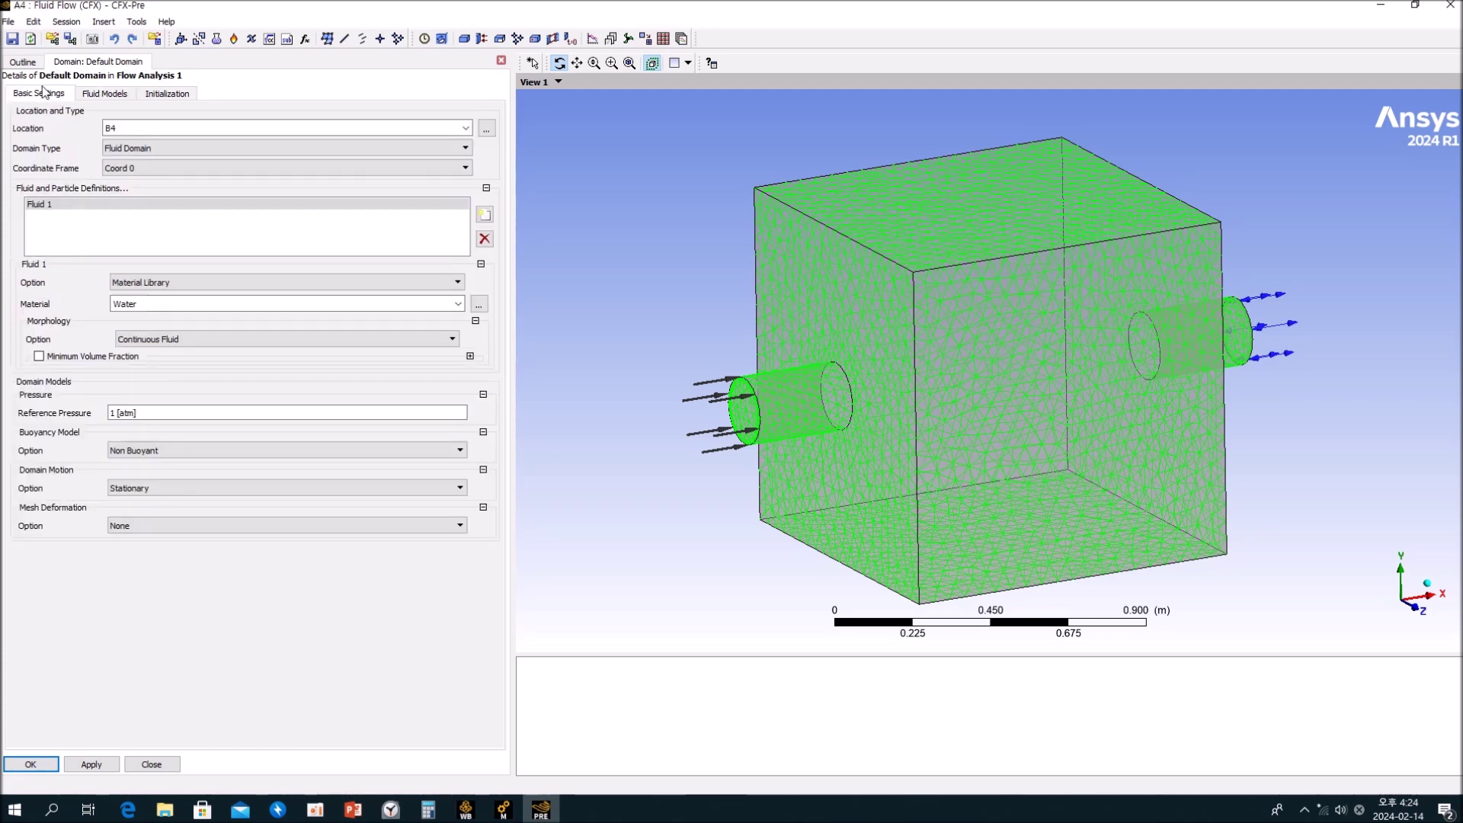
# Step: Review the Water material's properties from the Materials list and close its details
pyautogui.click(31, 61)
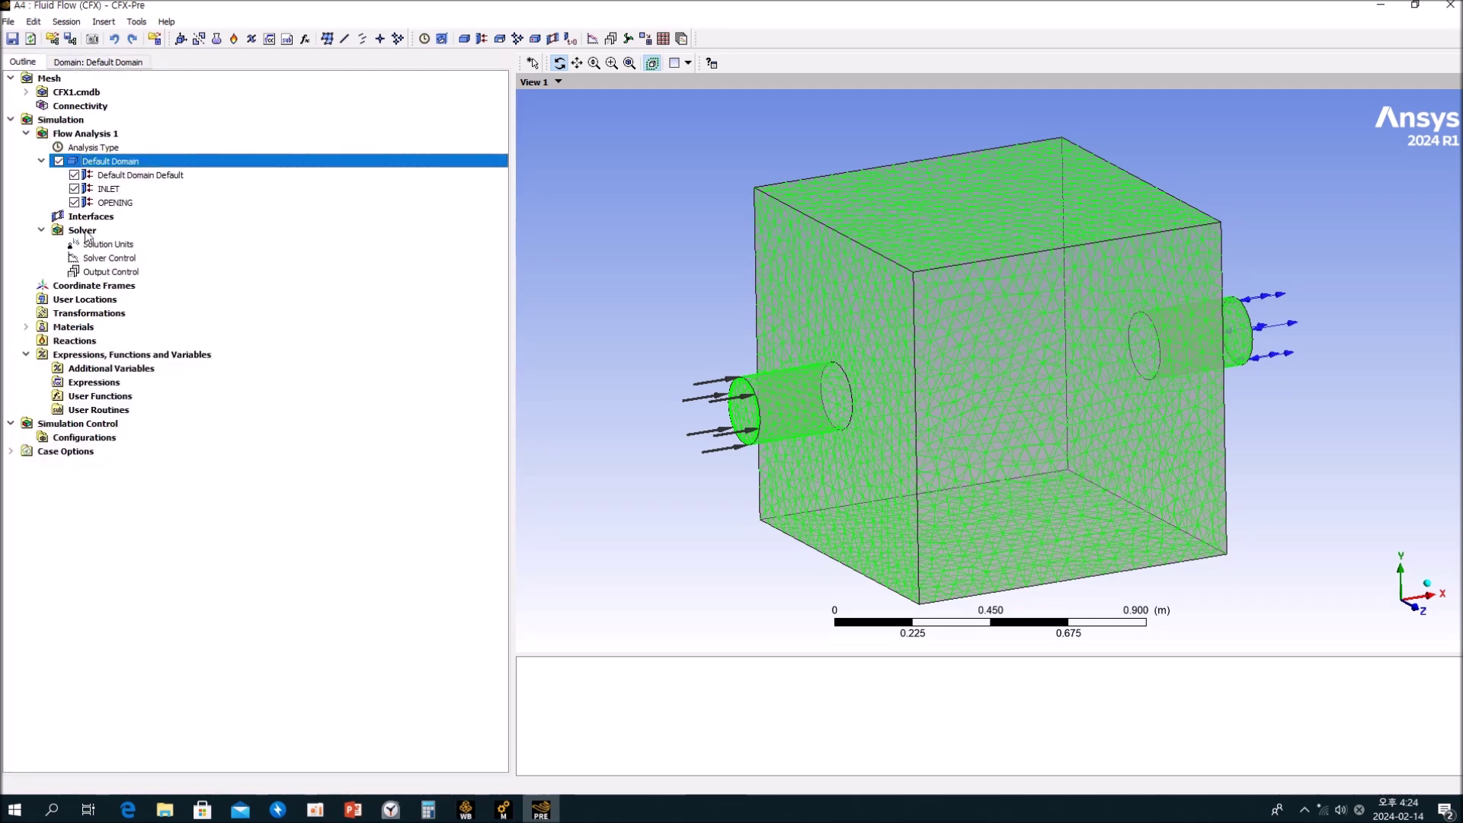
pyautogui.click(29, 327)
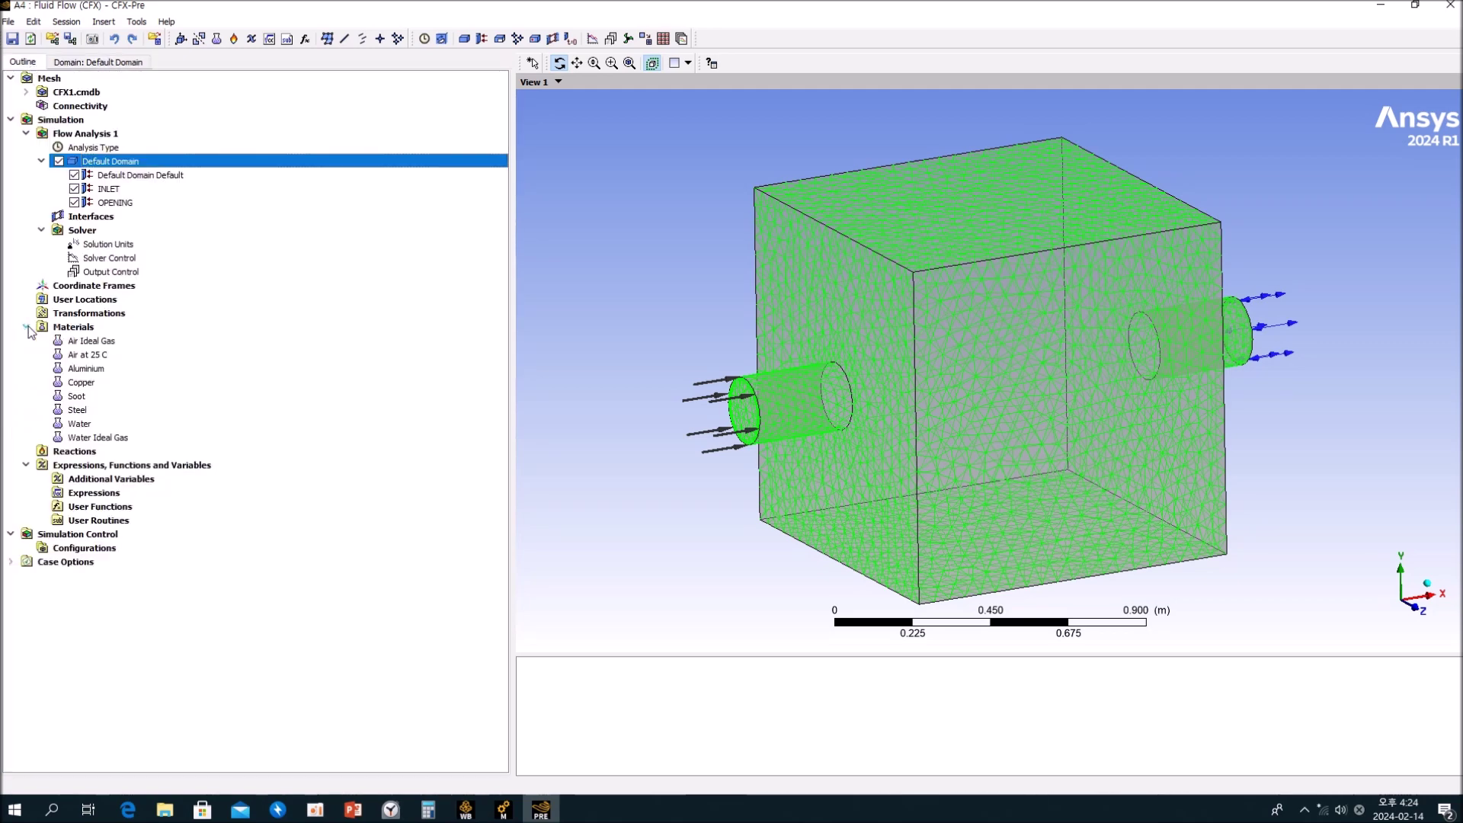
pyautogui.doubleClick(86, 424)
pyautogui.click(127, 95)
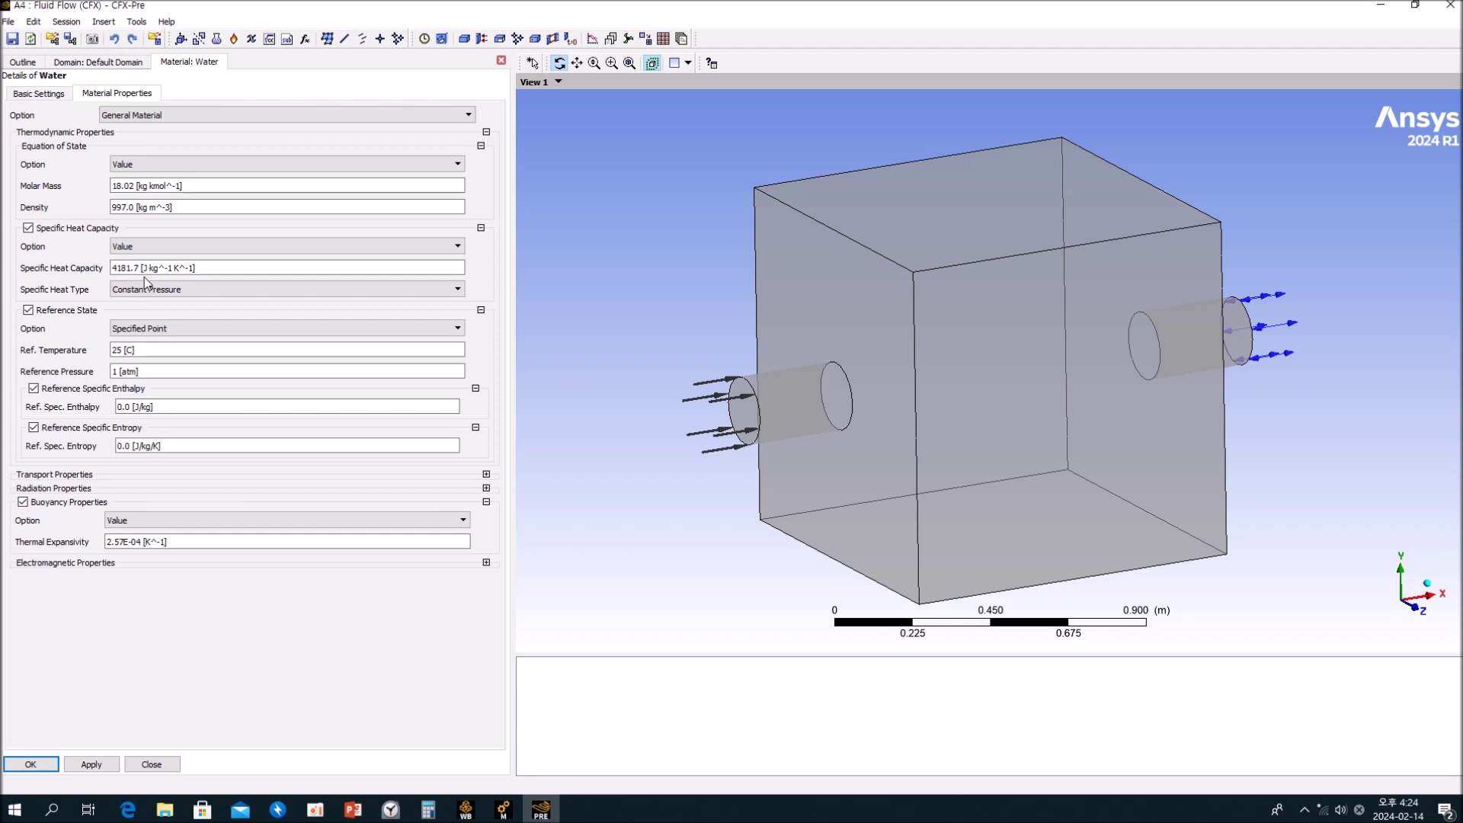
pyautogui.click(152, 764)
pyautogui.click(251, 313)
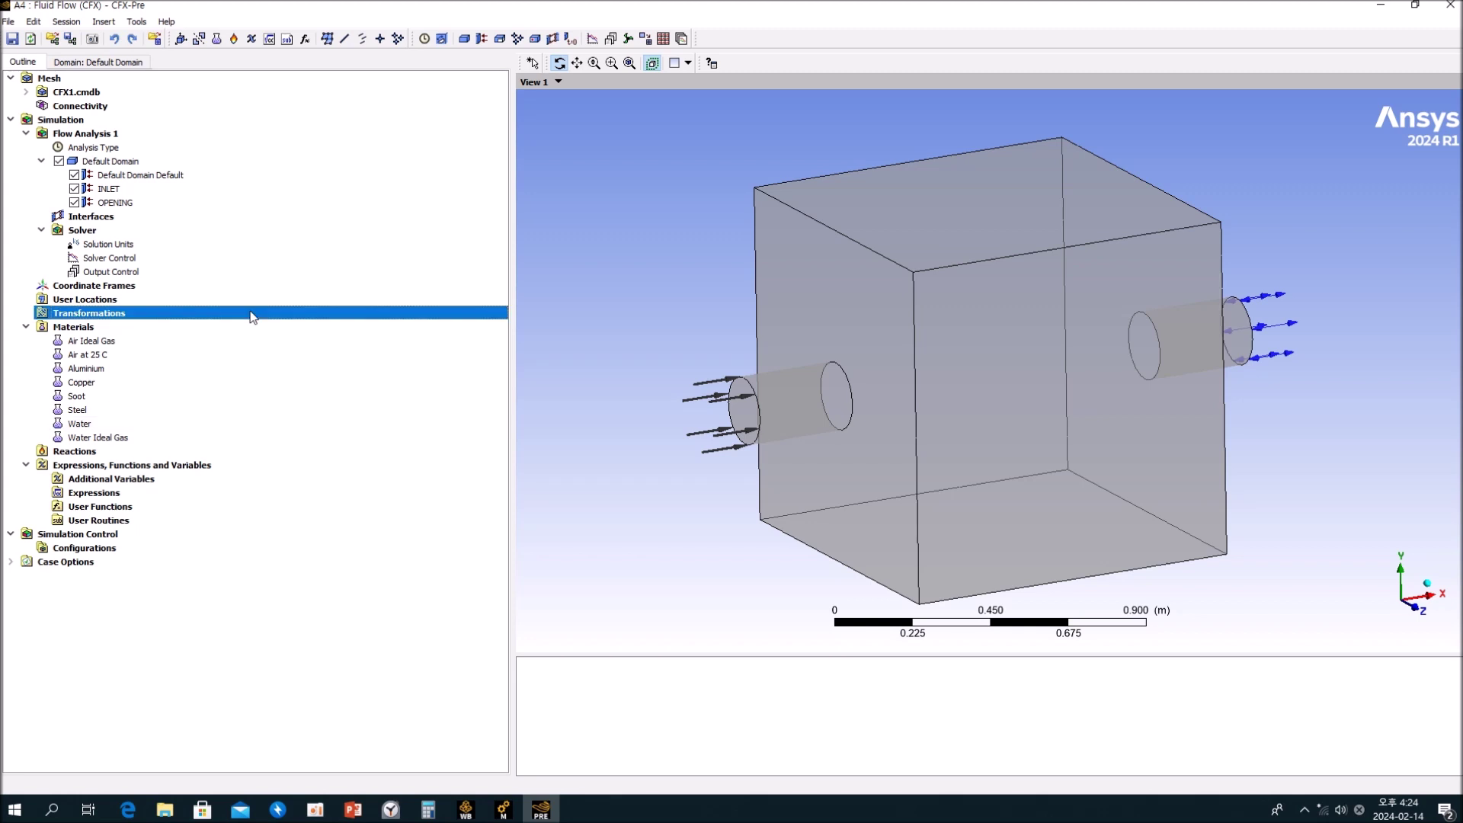
pyautogui.click(108, 260)
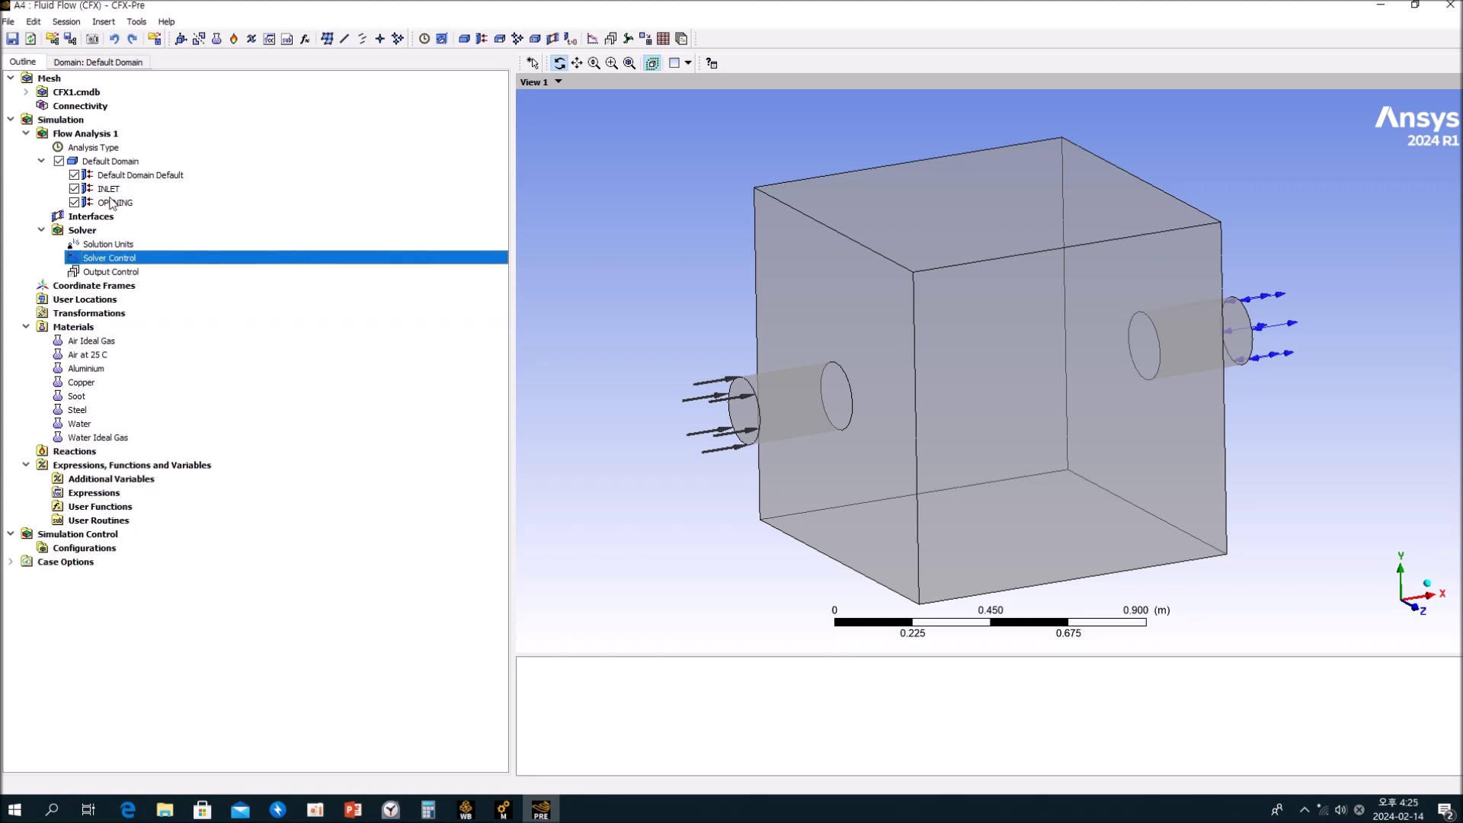
pyautogui.click(110, 162)
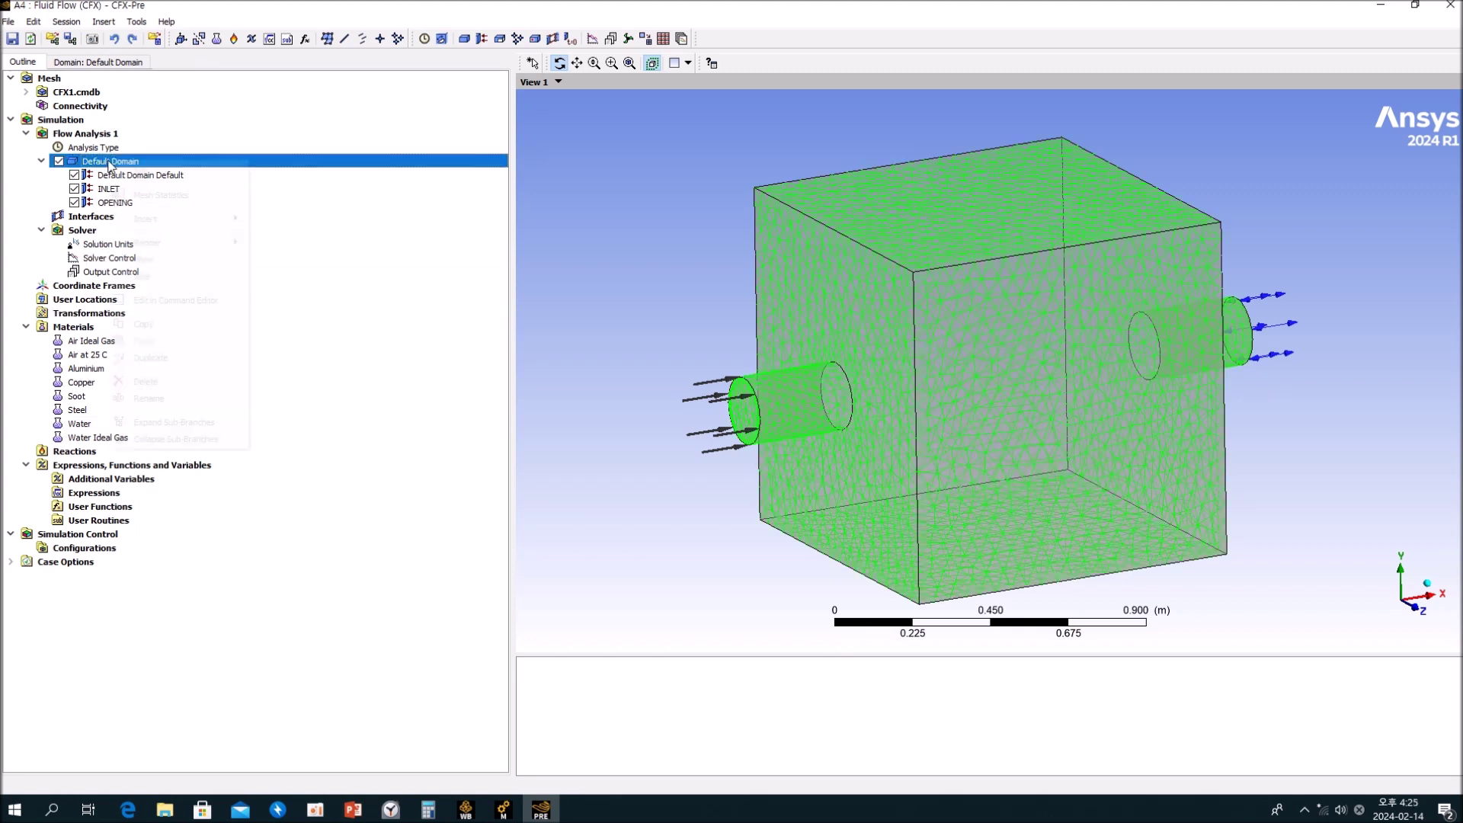
pyautogui.rightClick(109, 161)
pyautogui.moveTo(169, 221)
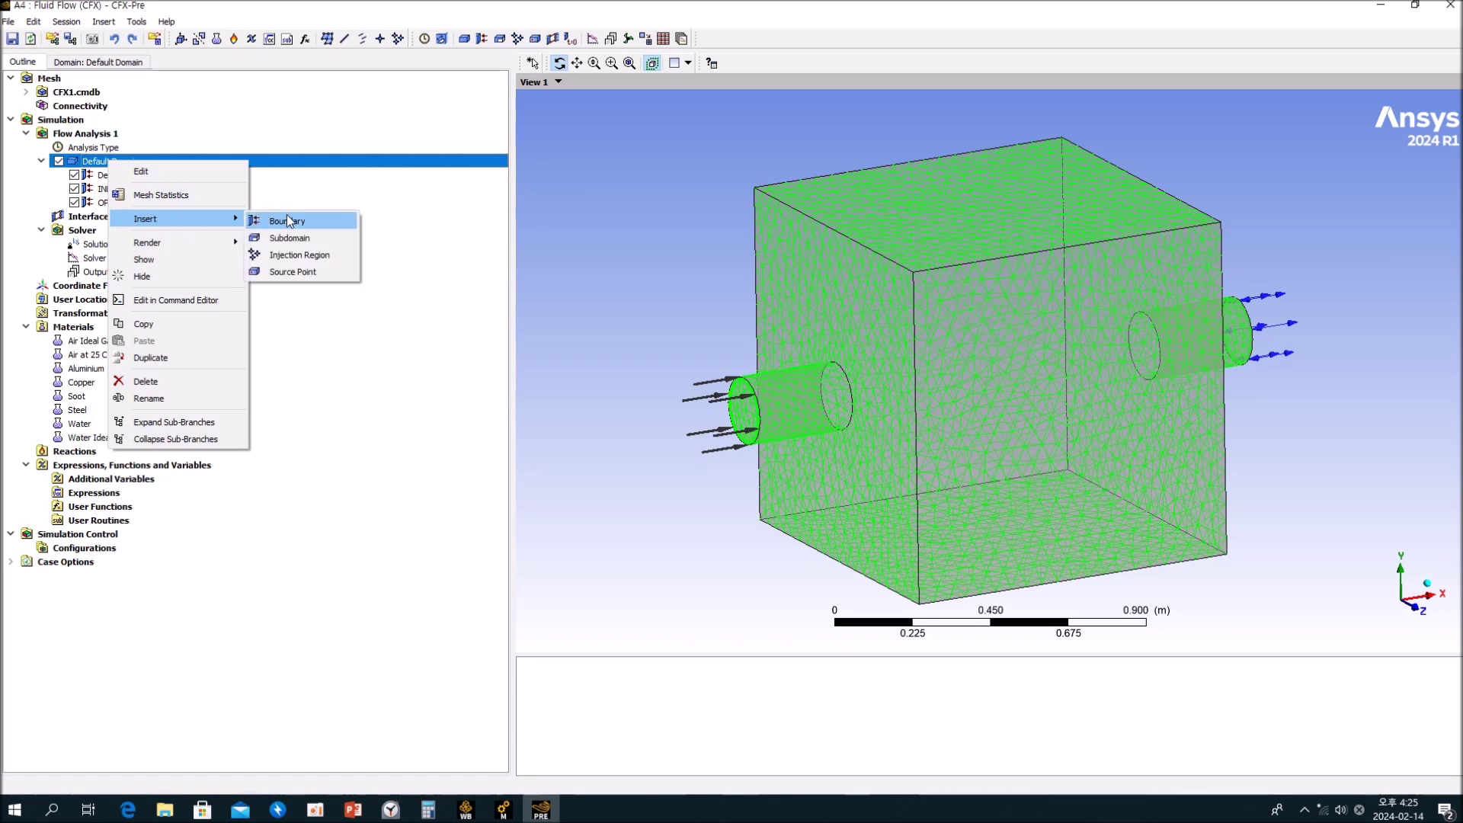
pyautogui.click(309, 202)
# Step: Review the INLET boundary's basic settings and its flow, momentum and turbulence details, and close it without changes
pyautogui.doubleClick(100, 190)
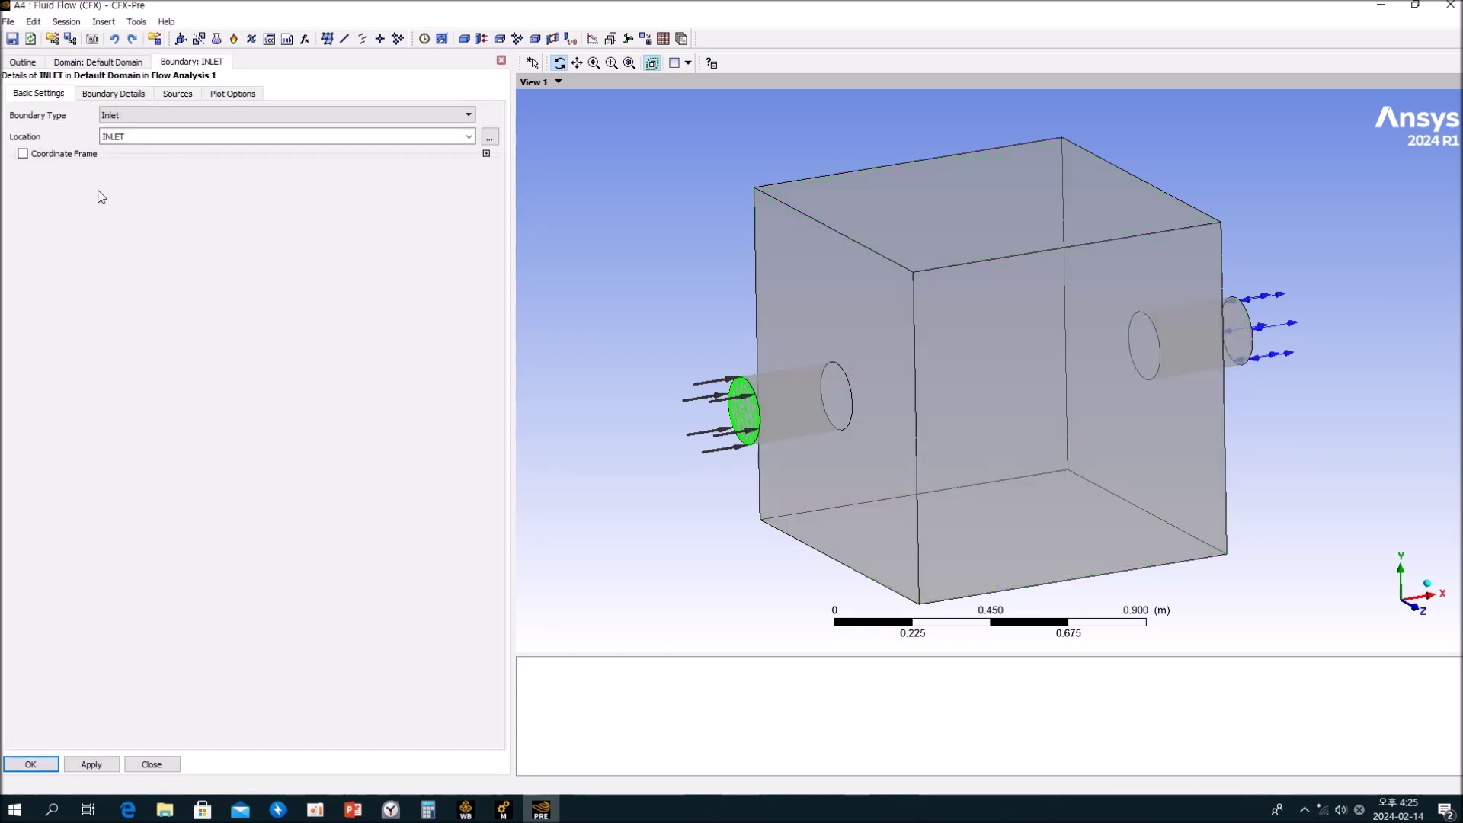
pyautogui.click(131, 136)
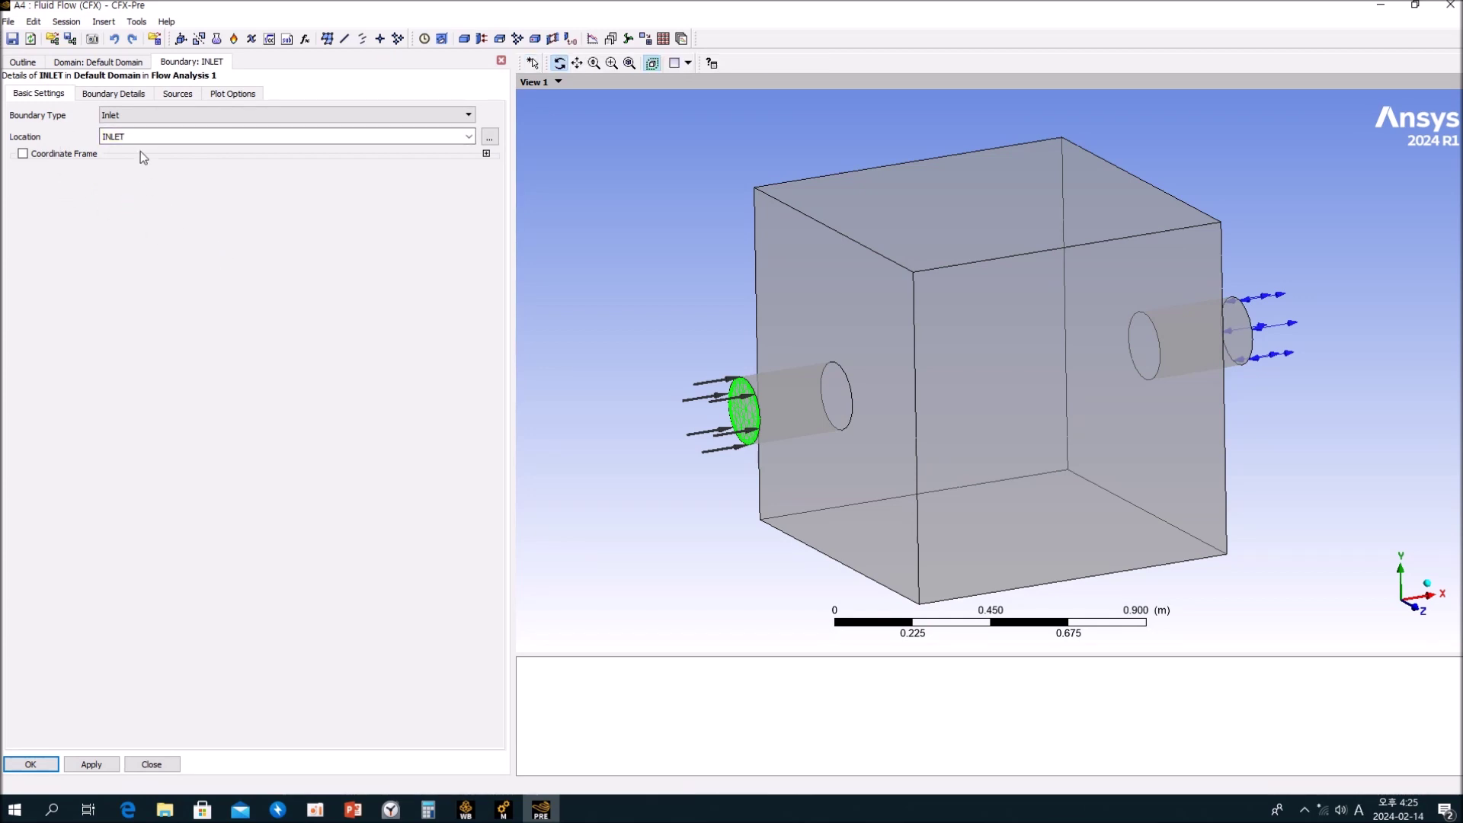
pyautogui.click(144, 117)
pyautogui.click(144, 129)
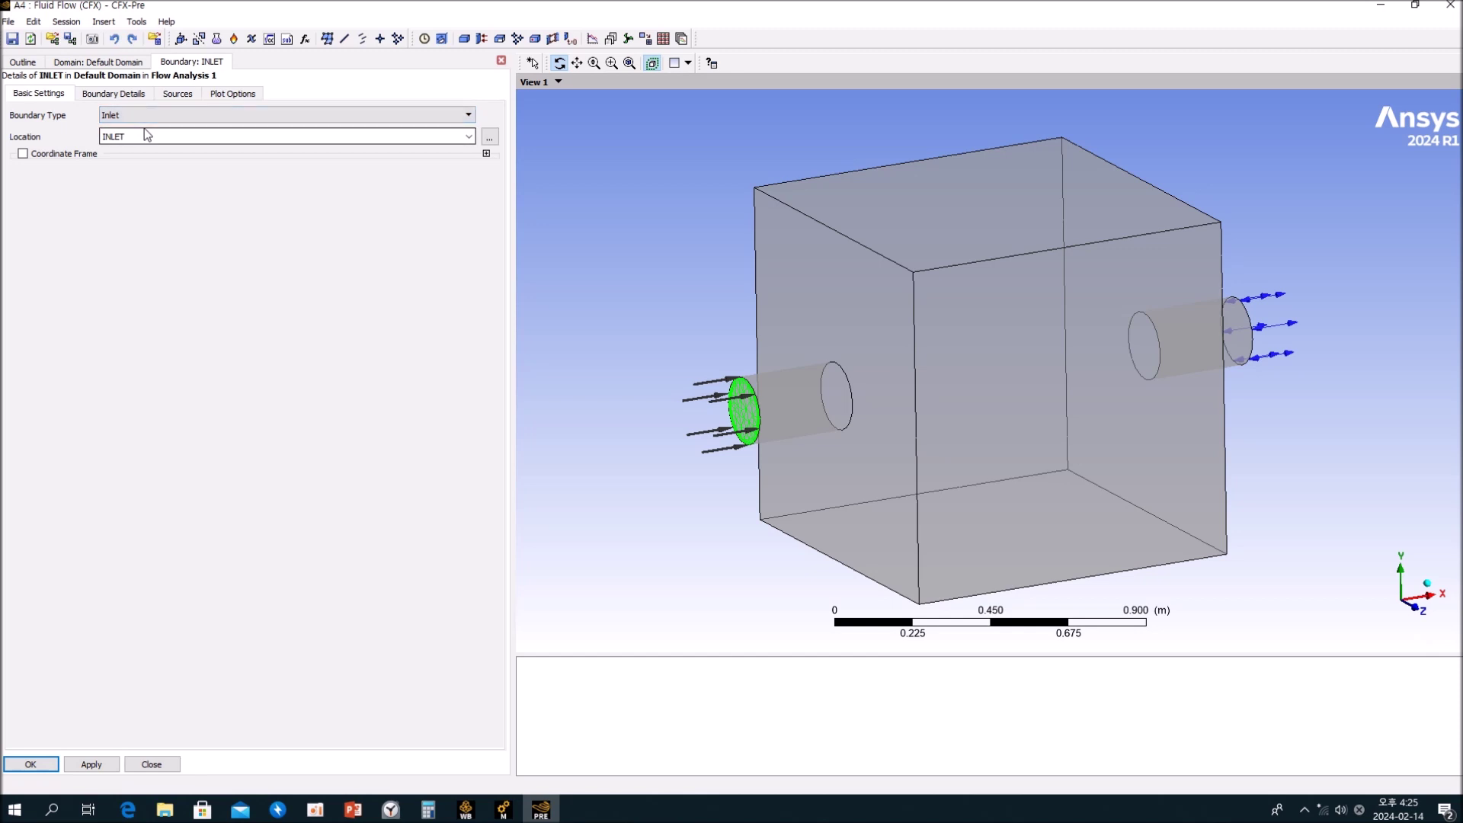
pyautogui.click(119, 93)
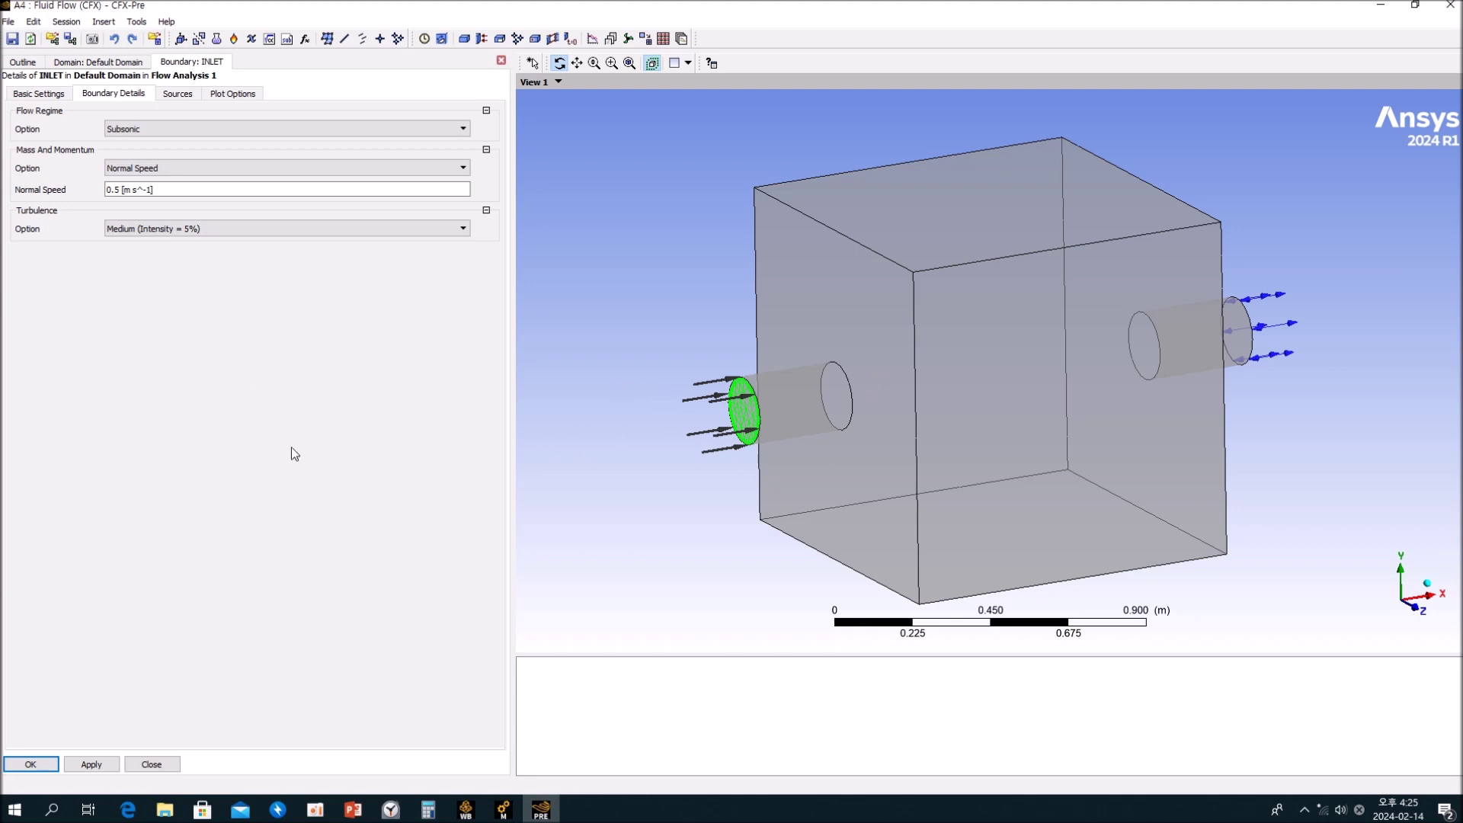
pyautogui.click(152, 764)
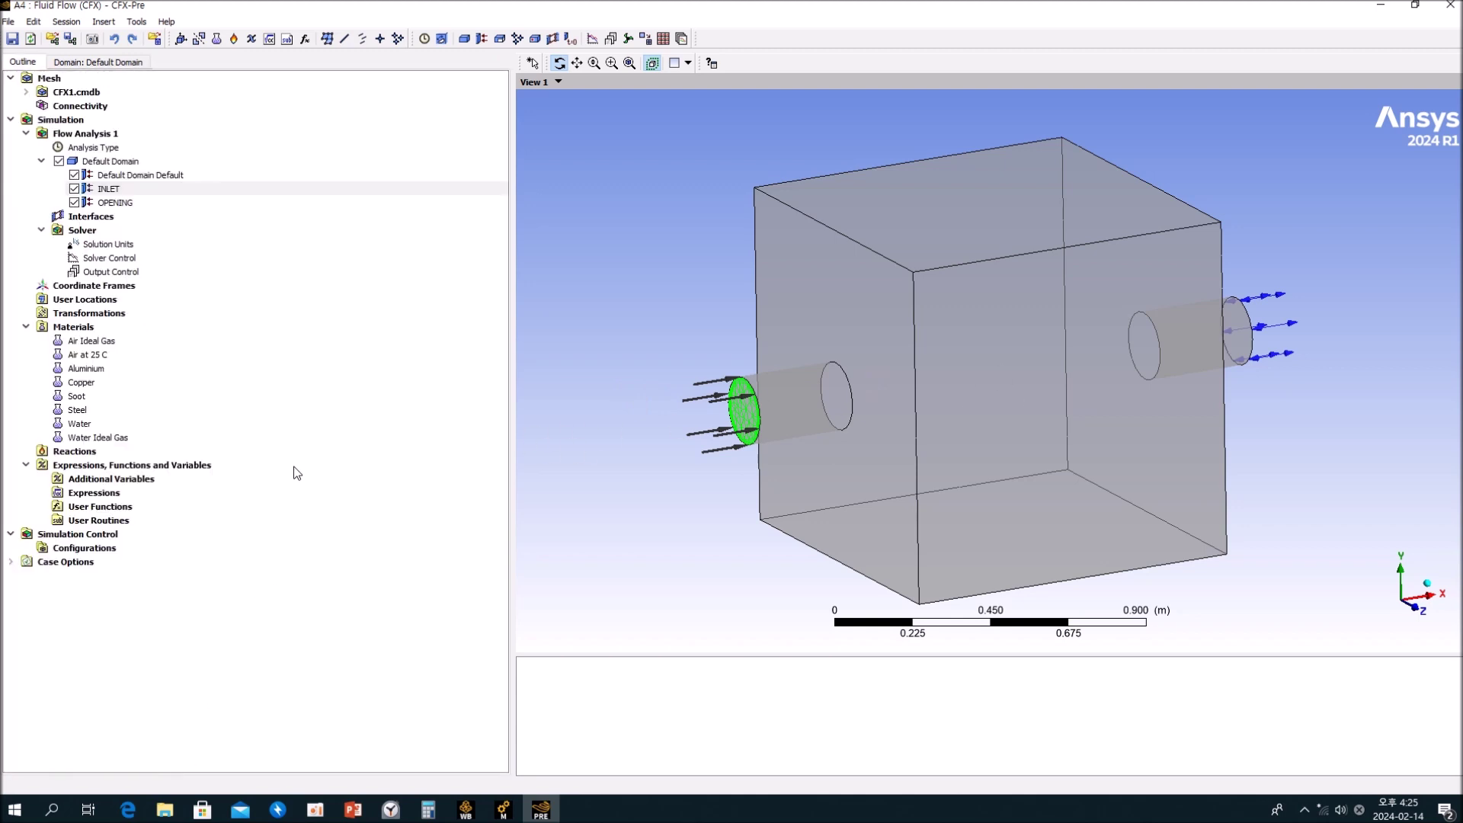
# Step: Review the OPENING boundary's pressure, flow direction and turbulence details along with its basic settings, and close it without changes
pyautogui.click(121, 203)
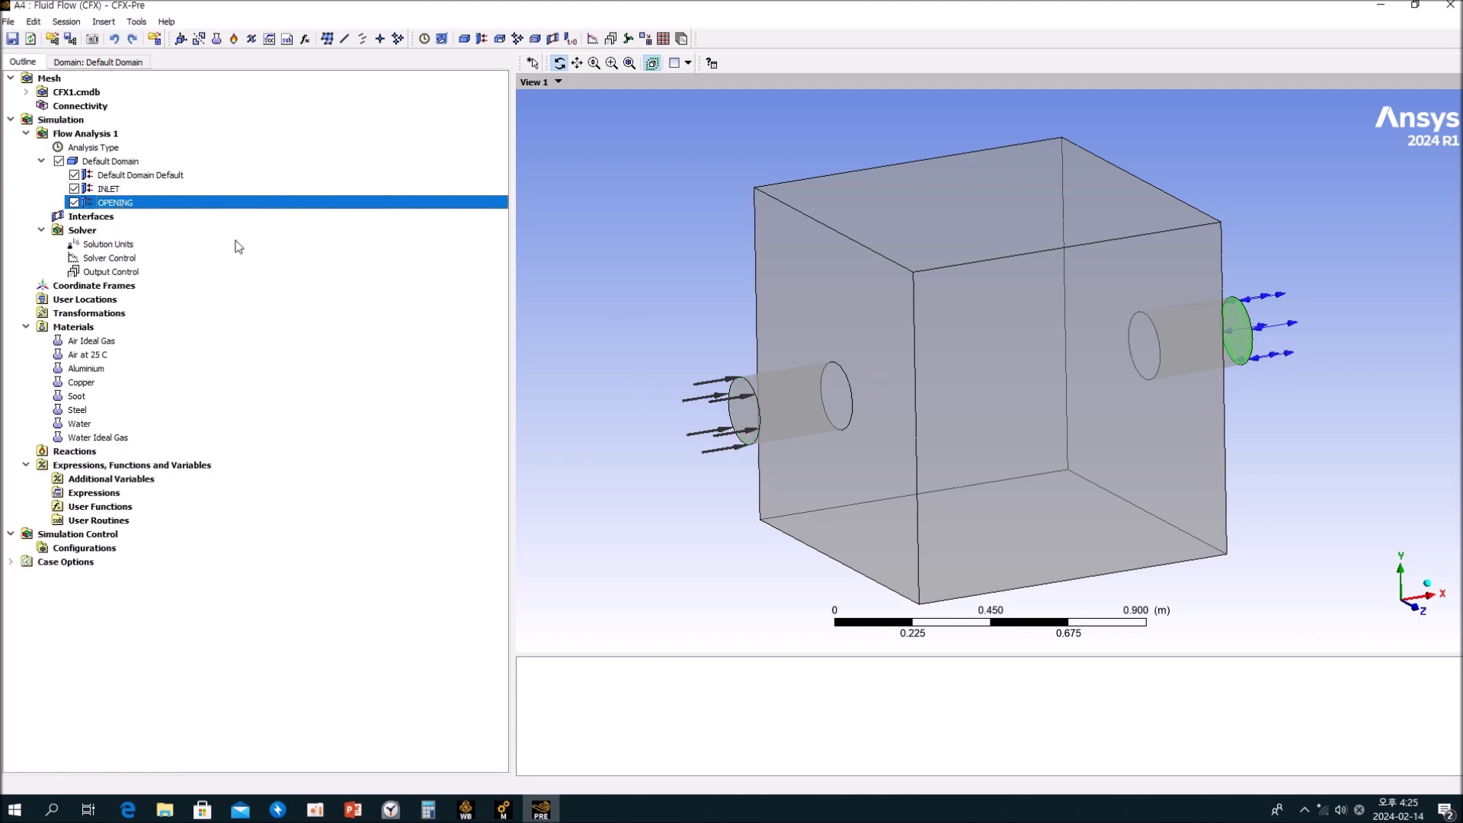
pyautogui.doubleClick(113, 204)
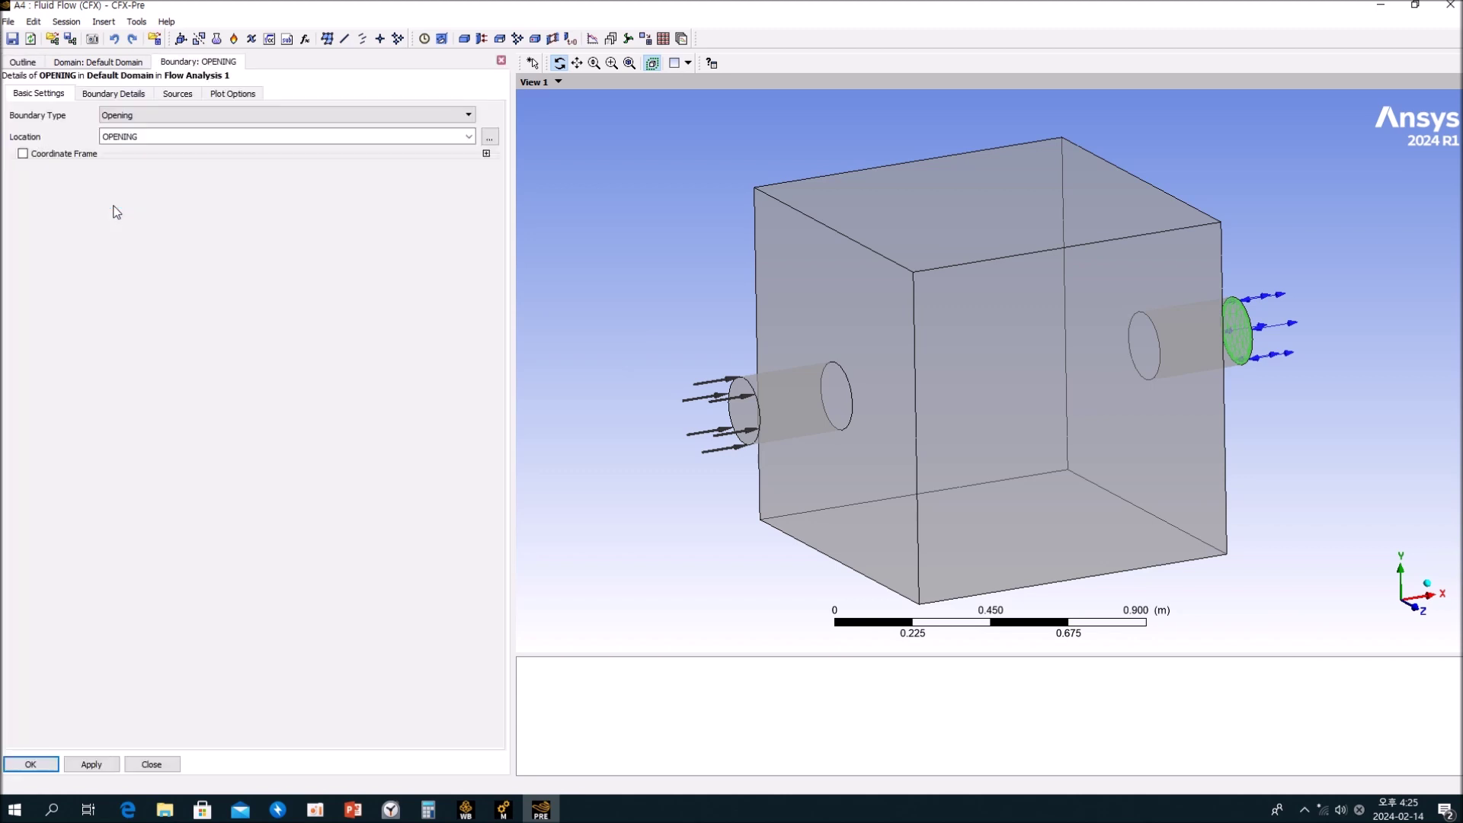
pyautogui.click(126, 96)
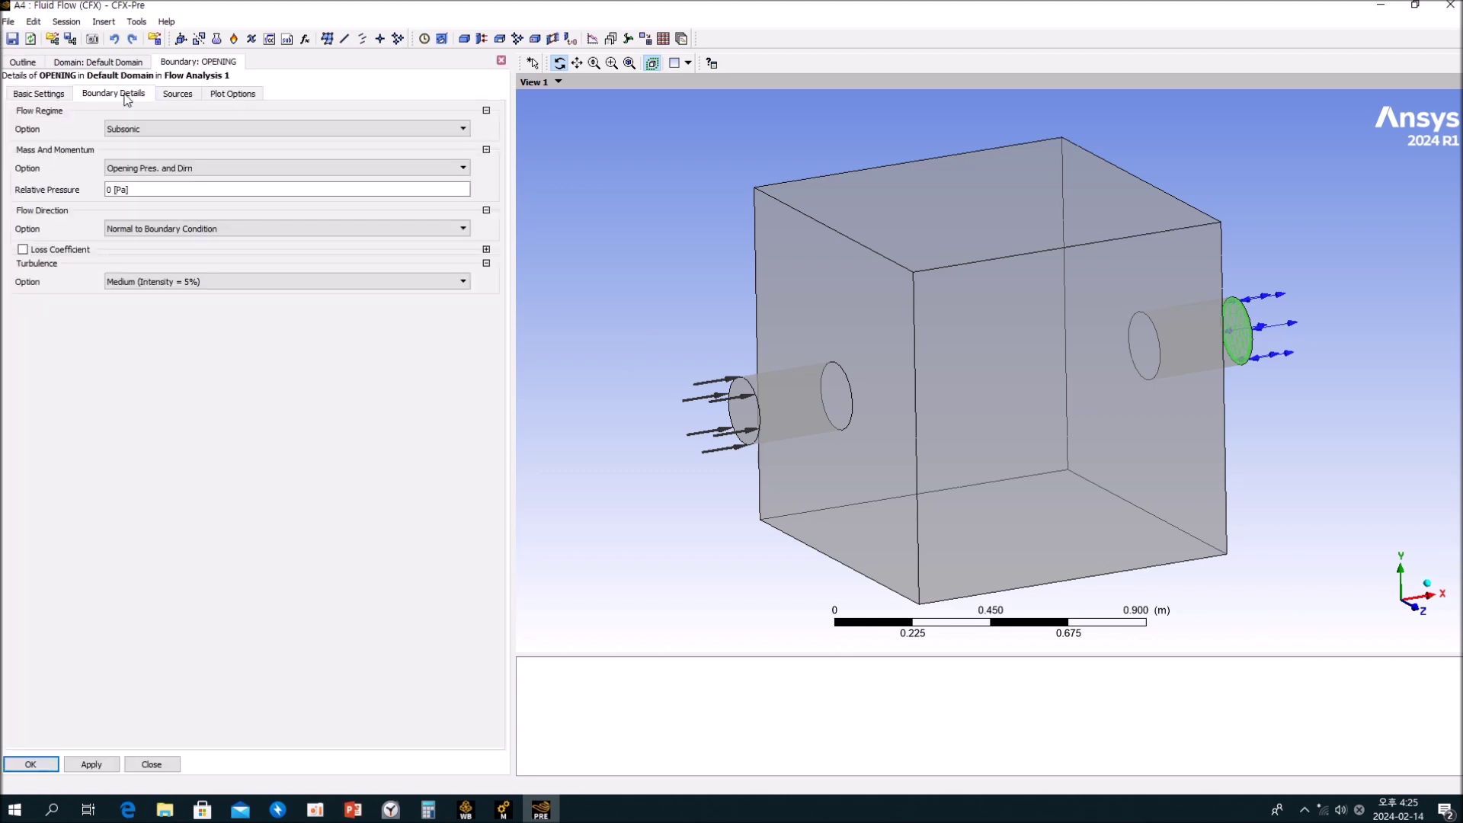
pyautogui.moveTo(1260, 387); pyautogui.dragTo(1194, 372)
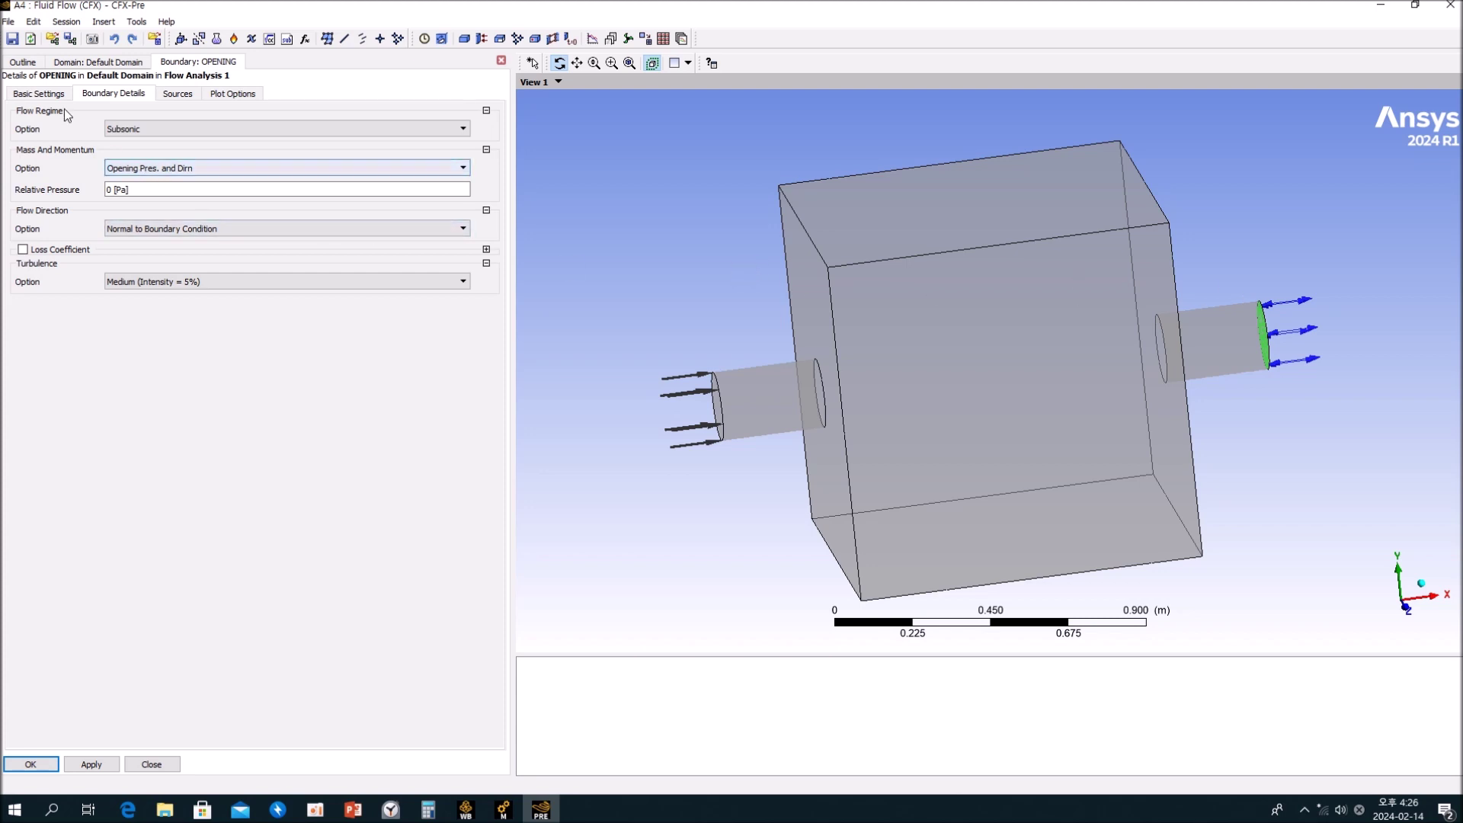
pyautogui.click(42, 94)
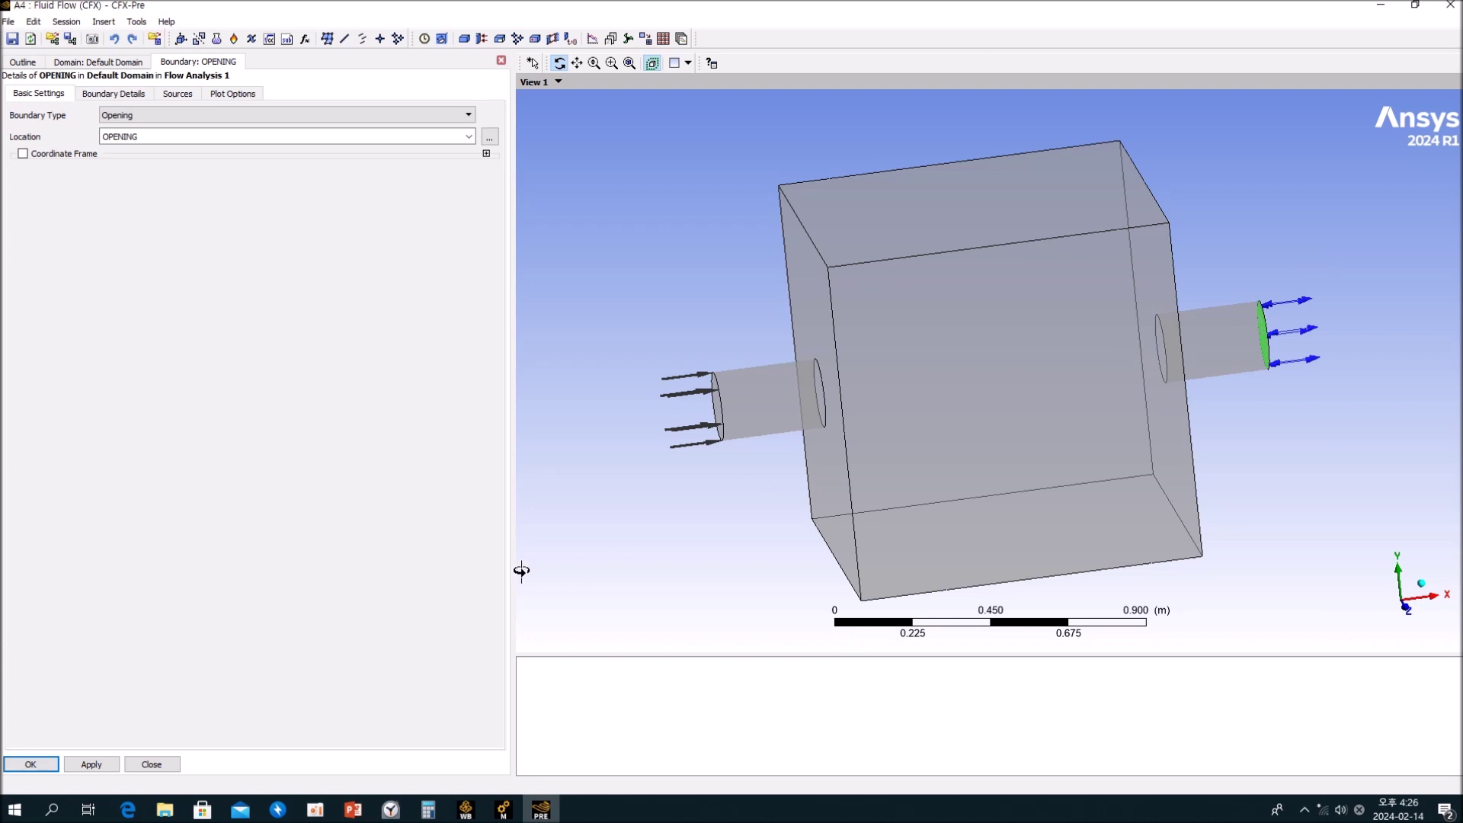
pyautogui.click(153, 764)
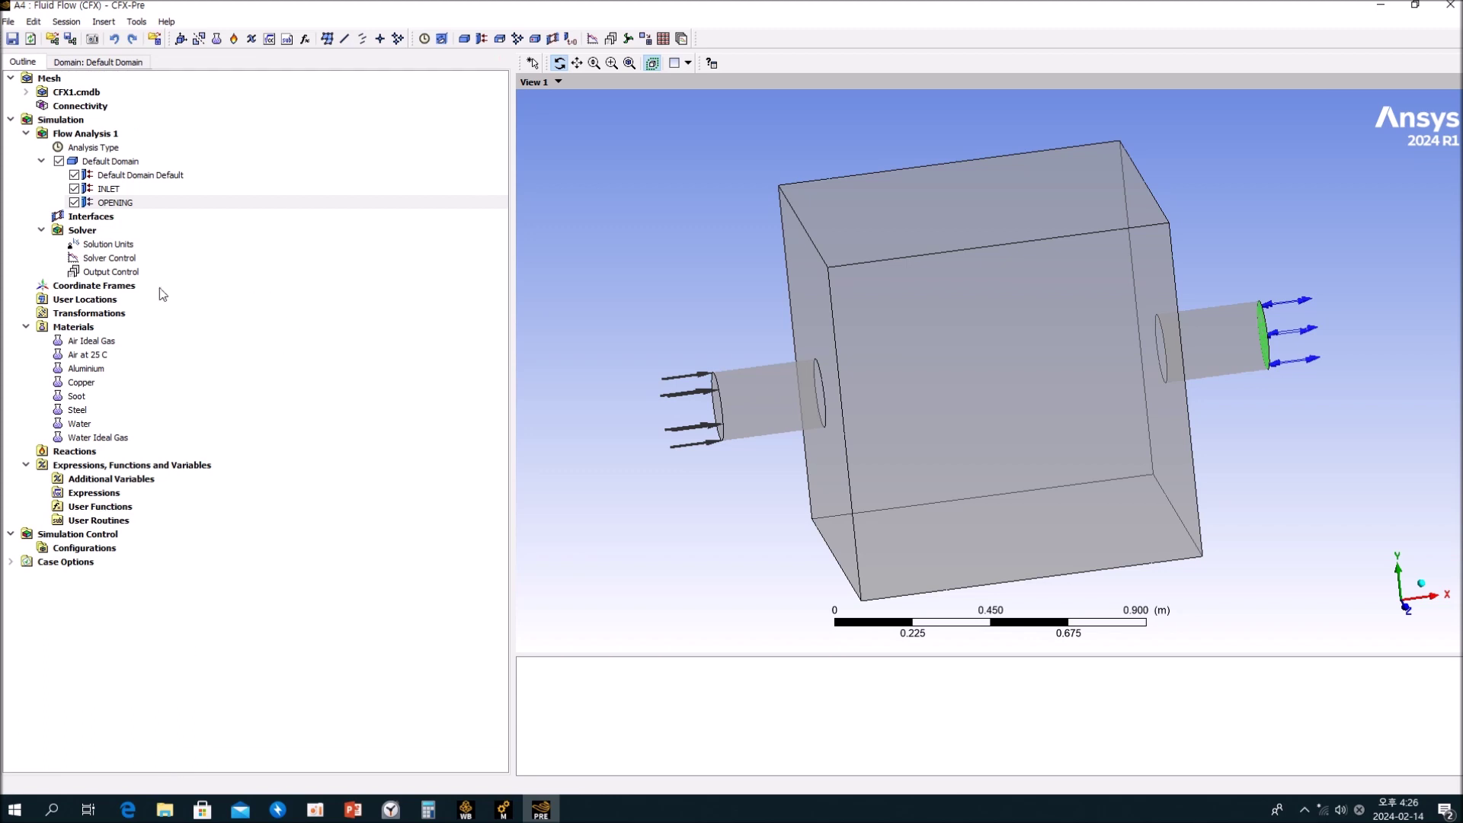
# Step: Review the Solver Control basic settings, close them, and exit CFX-Pre to return to the Workbench project schematic
pyautogui.doubleClick(108, 259)
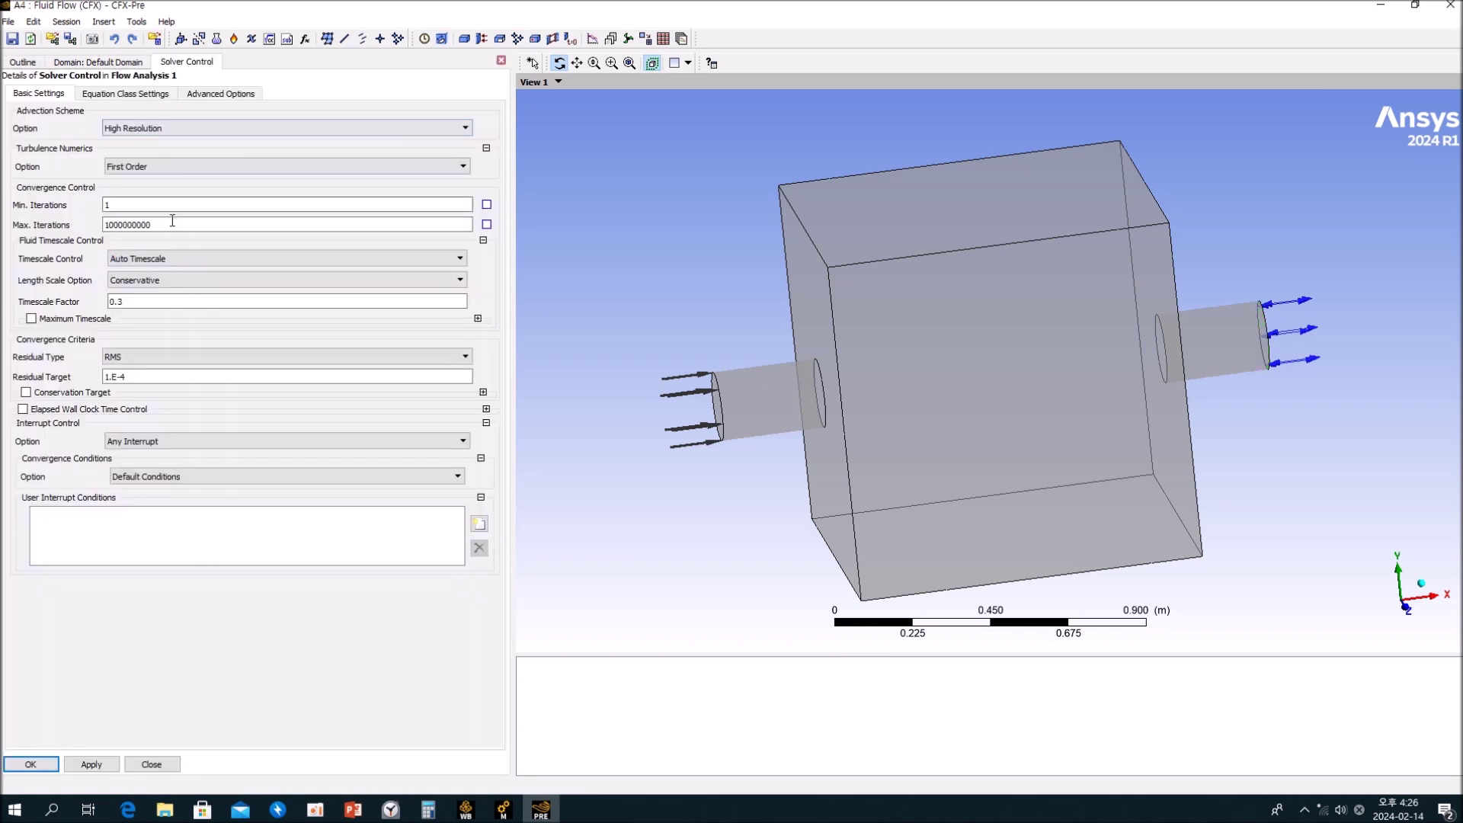
pyautogui.click(152, 765)
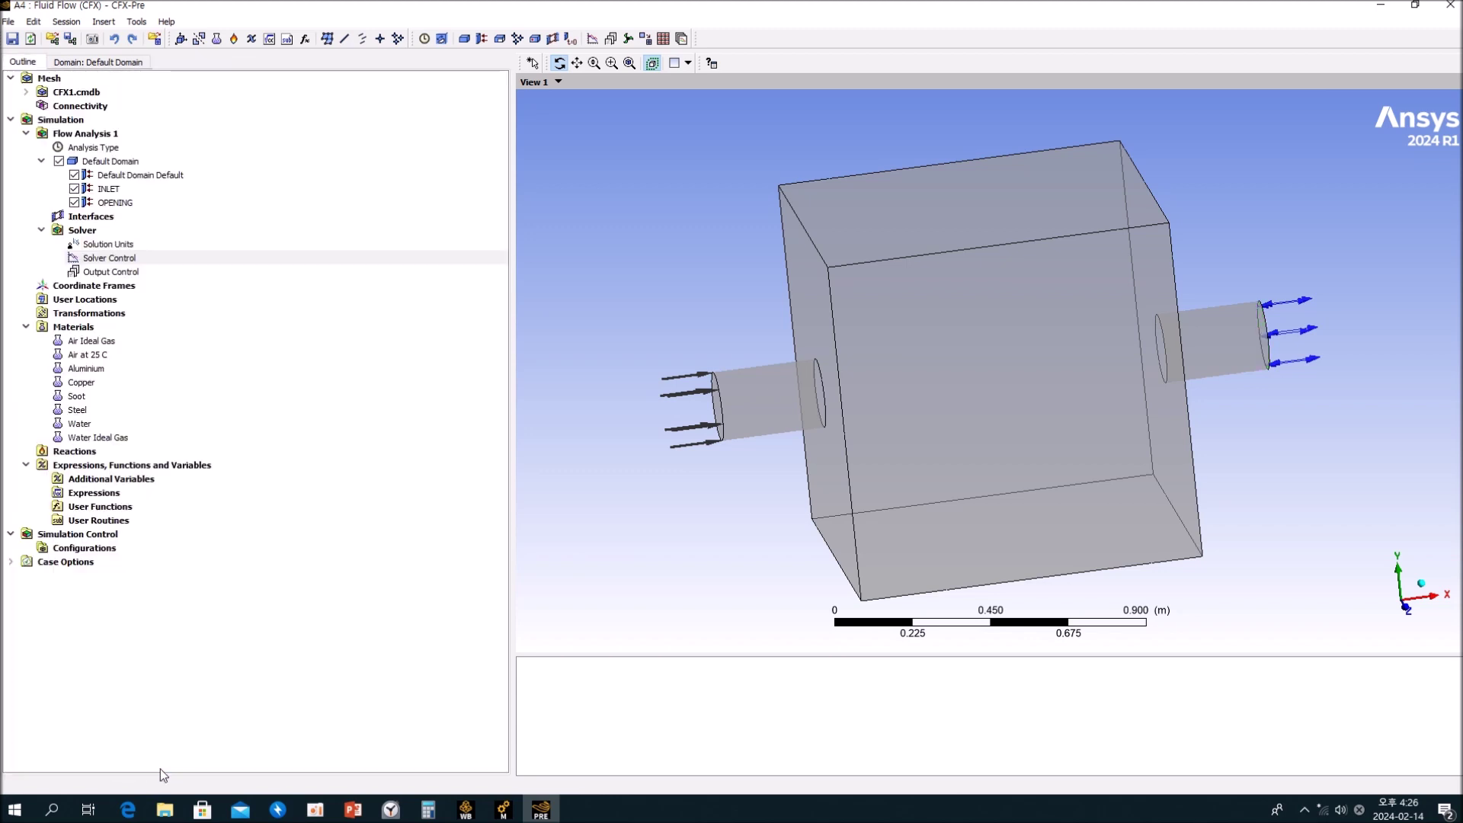
pyautogui.click(1450, 6)
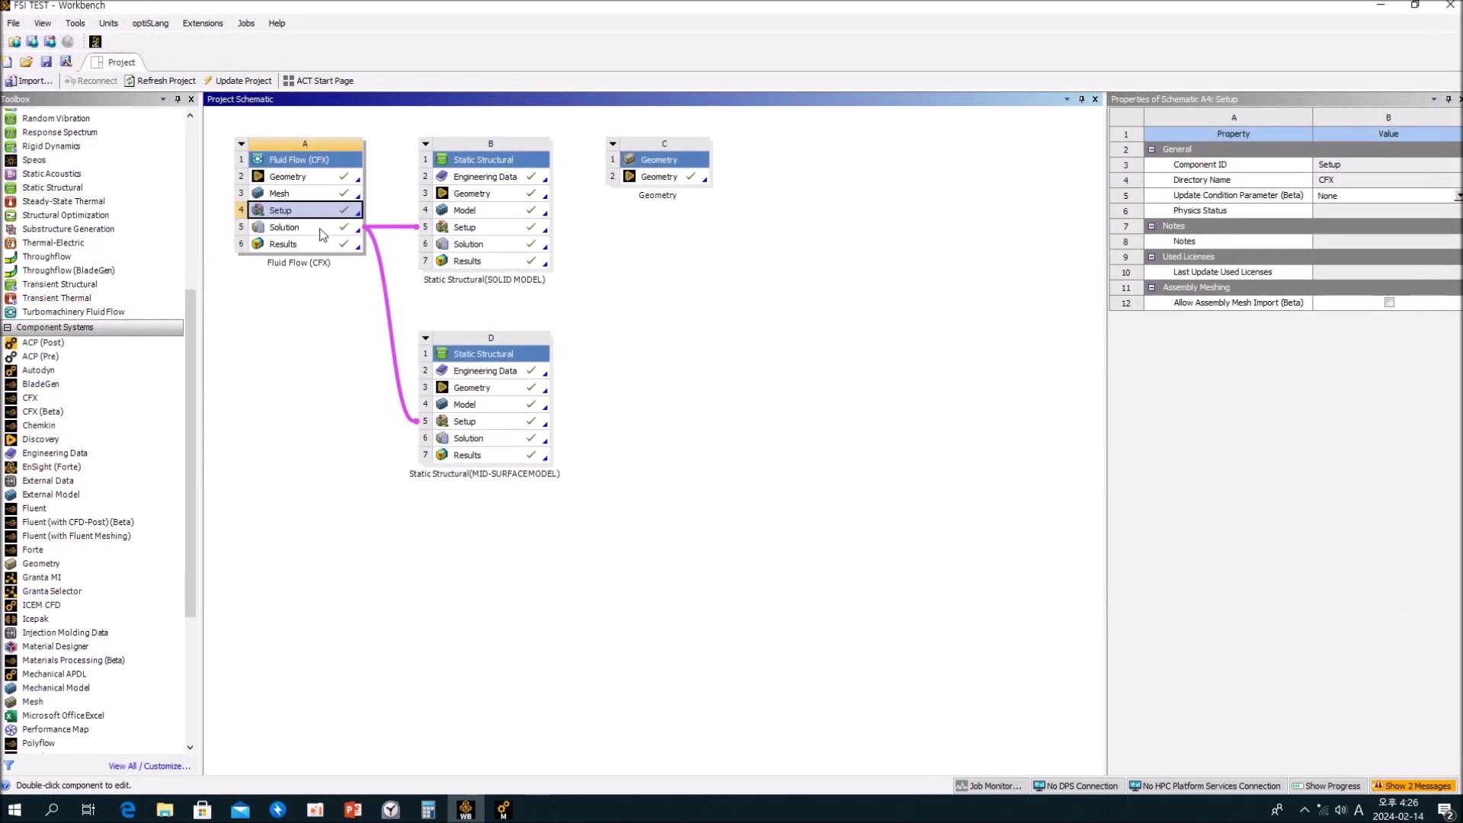
# Step: Open the Fluid Flow (CFX) results in CFD-Post and examine Contour 1's settings and the pressure distribution around the chamber and both pipes
pyautogui.click(295, 245)
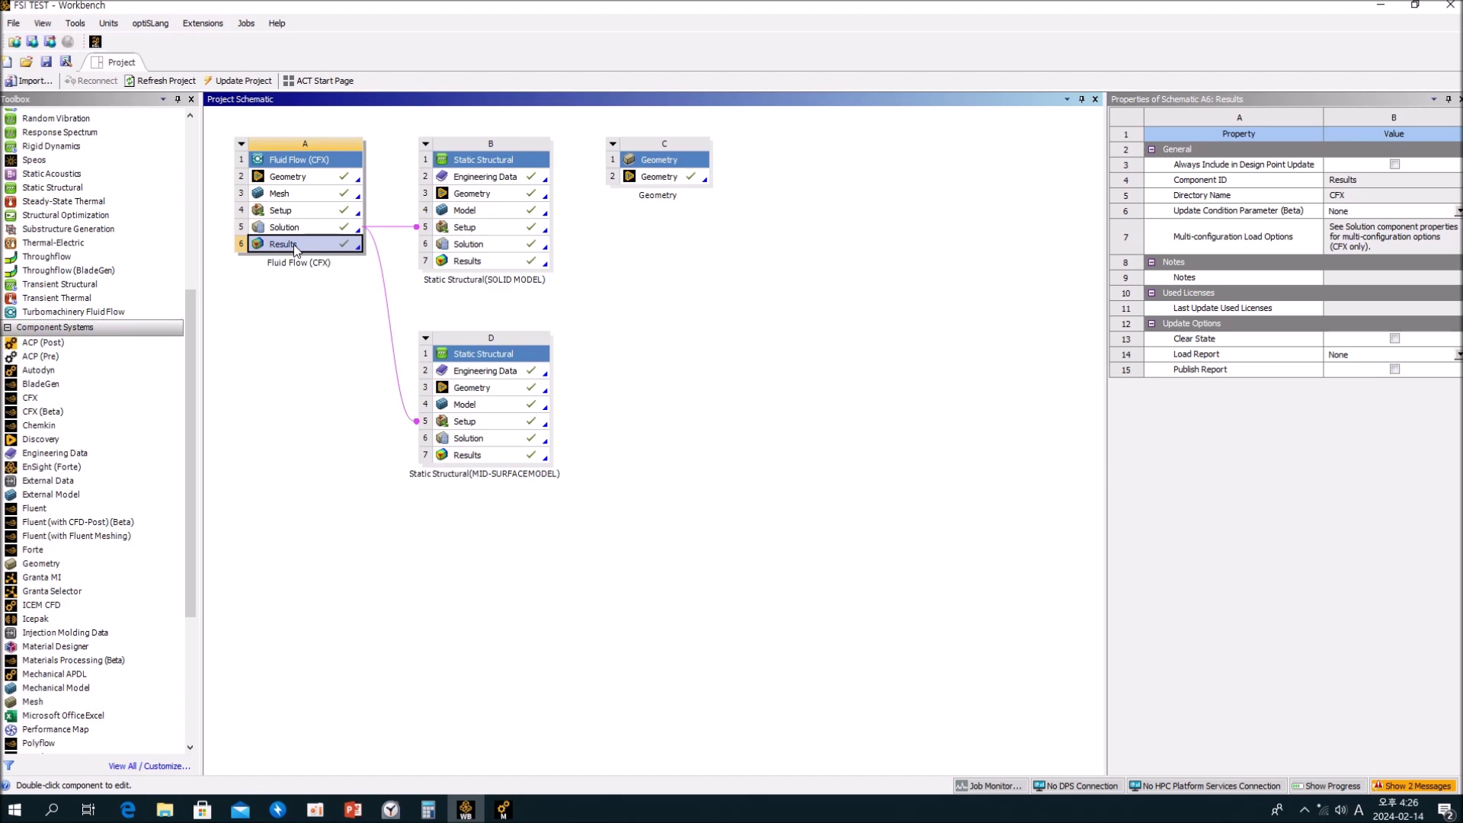
pyautogui.doubleClick(294, 244)
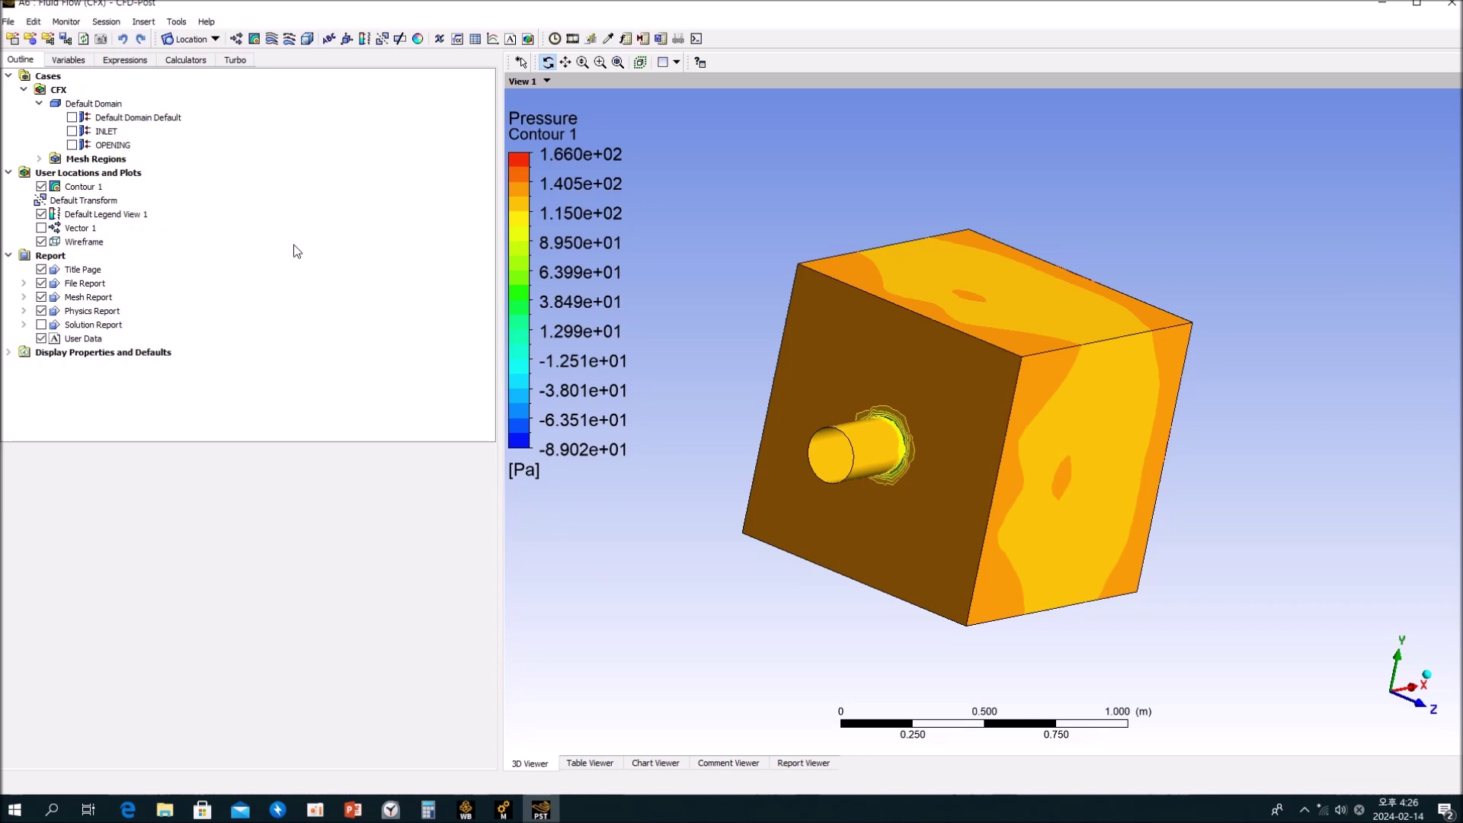
pyautogui.moveTo(844, 241); pyautogui.dragTo(1177, 574)
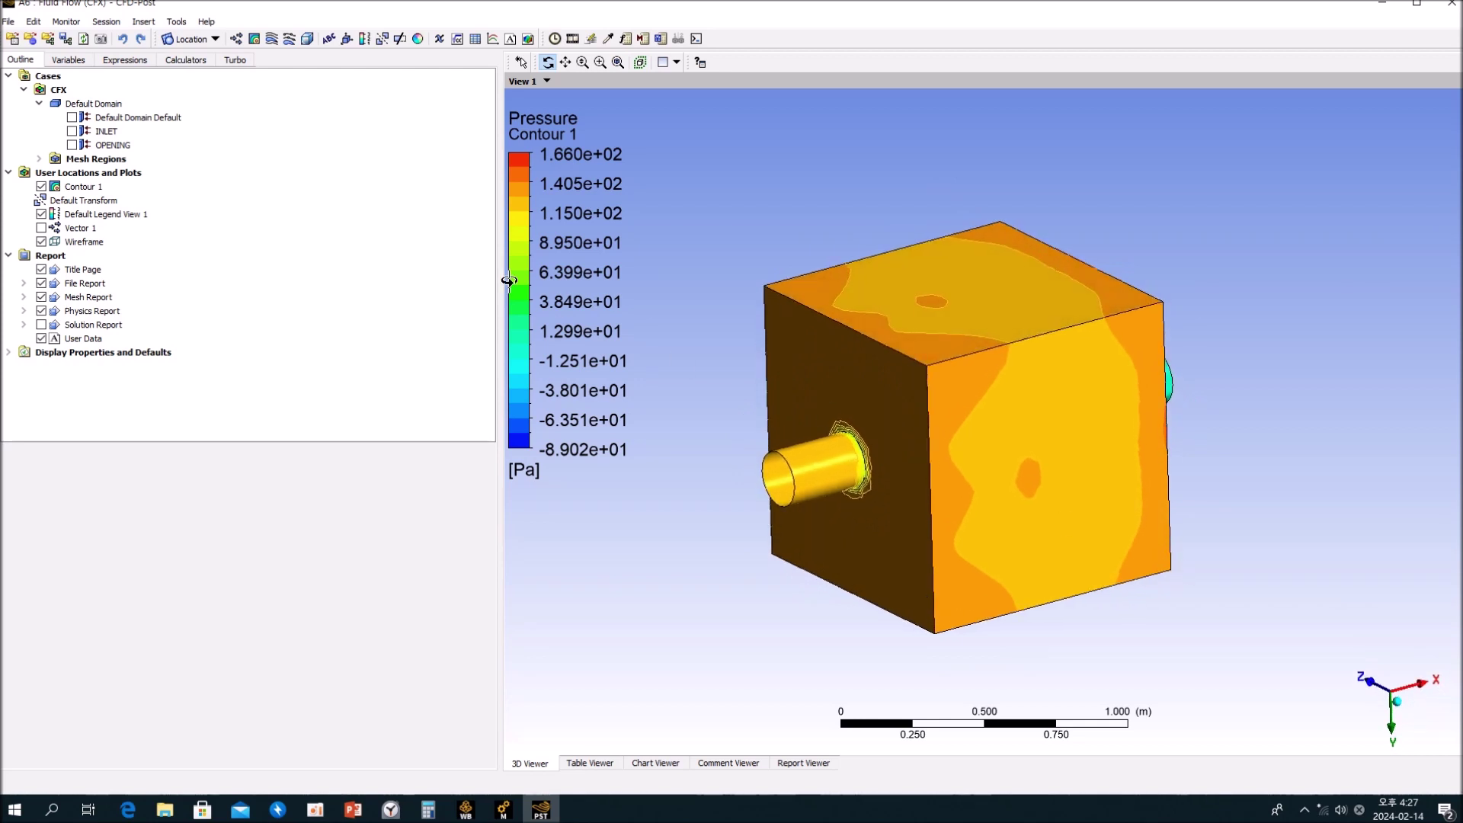
pyautogui.click(363, 288)
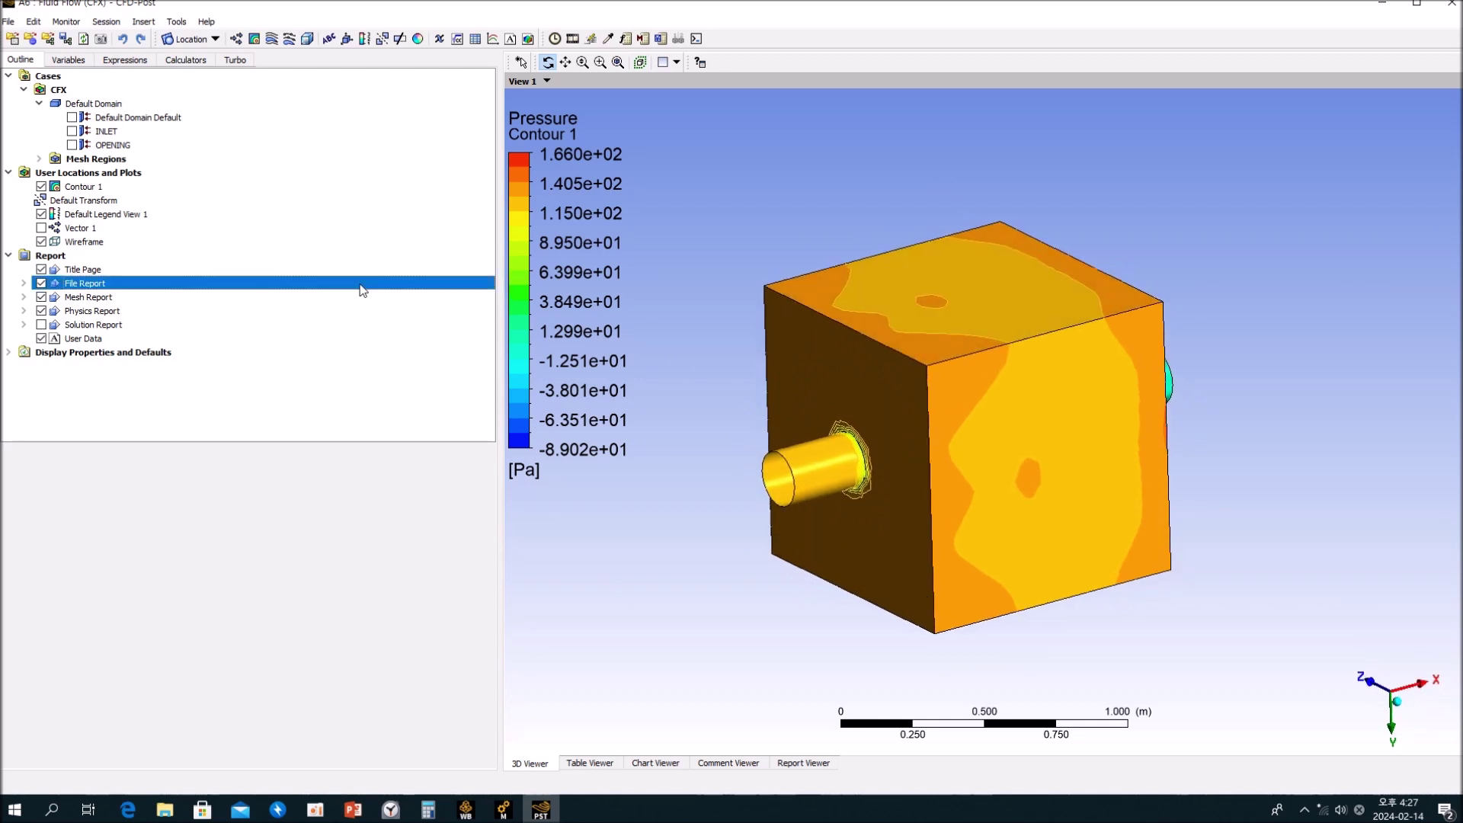
pyautogui.click(85, 189)
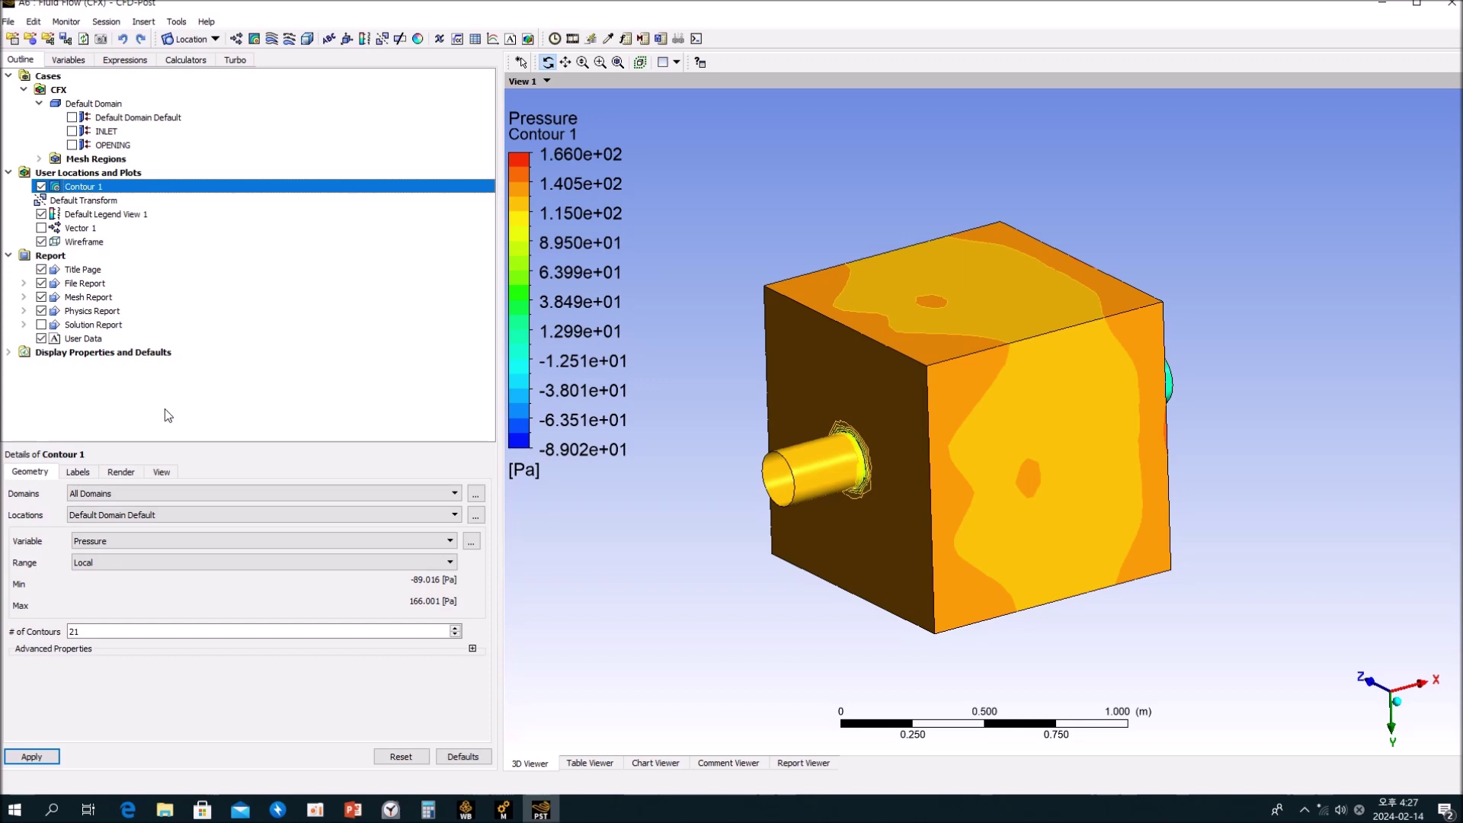
pyautogui.moveTo(983, 343); pyautogui.dragTo(1018, 274)
pyautogui.moveTo(979, 453); pyautogui.dragTo(1091, 461)
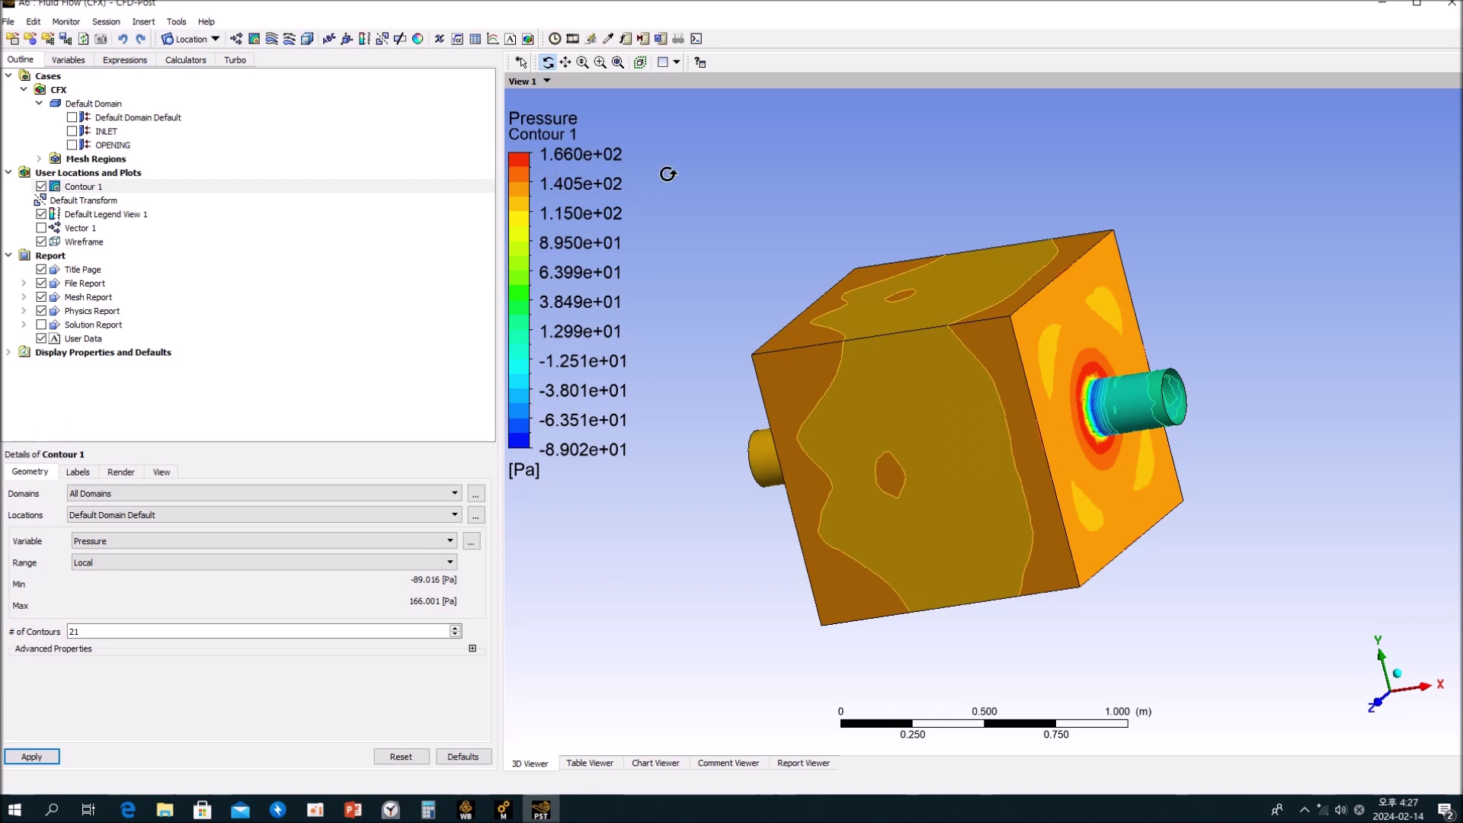
pyautogui.moveTo(1075, 421); pyautogui.dragTo(1196, 378)
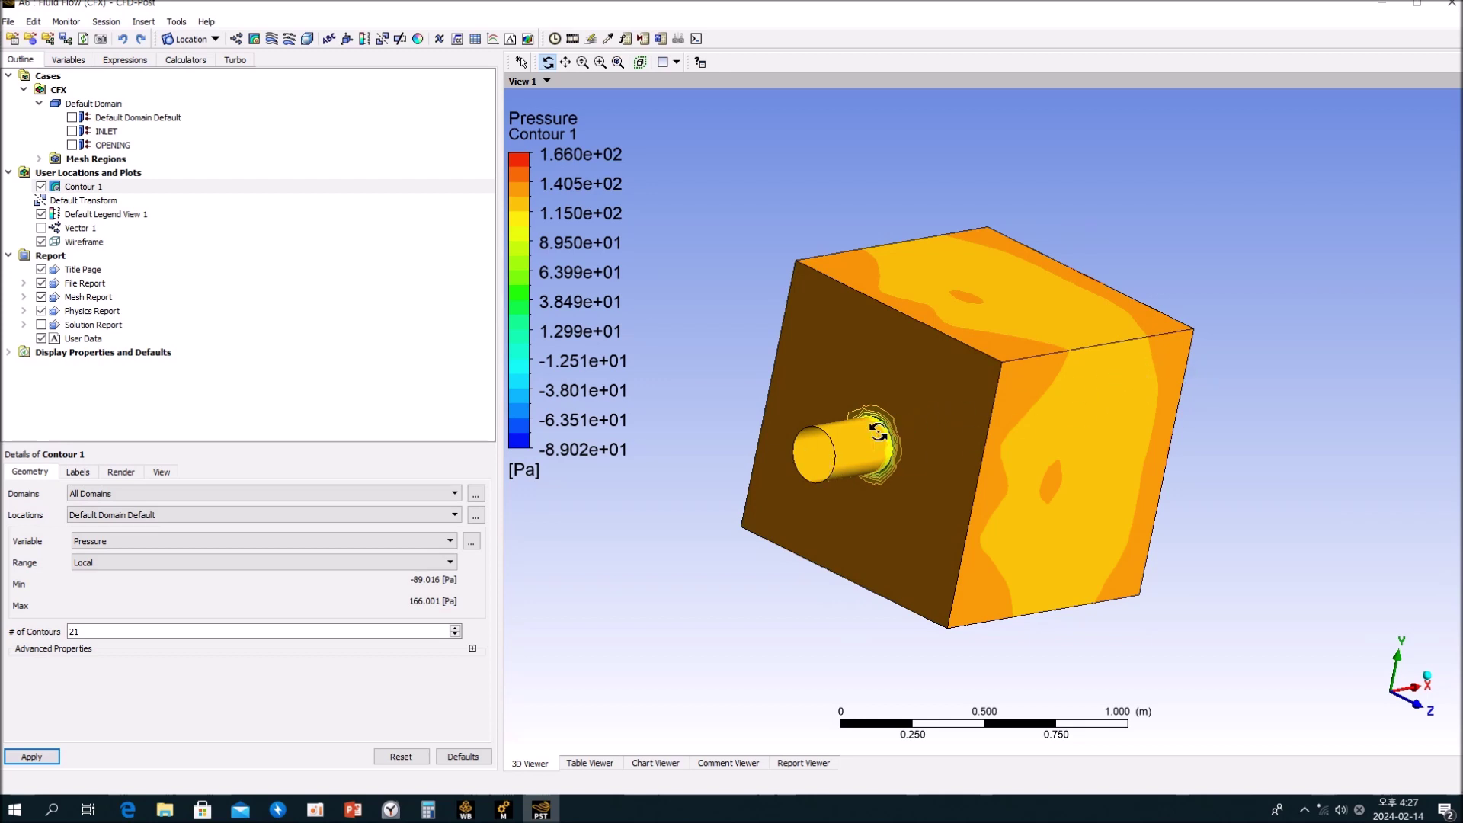
# Step: Probe the pressure at several points around the junction between the inlet pipe and the chamber wall
pyautogui.scroll(4, 949, 416)
pyautogui.moveTo(959, 413)
pyautogui.mouseDown()
pyautogui.moveTo(884, 385)
pyautogui.moveTo(938, 397)
pyautogui.mouseUp()
pyautogui.scroll(1, 954, 390)
pyautogui.scroll(5, 954, 390)
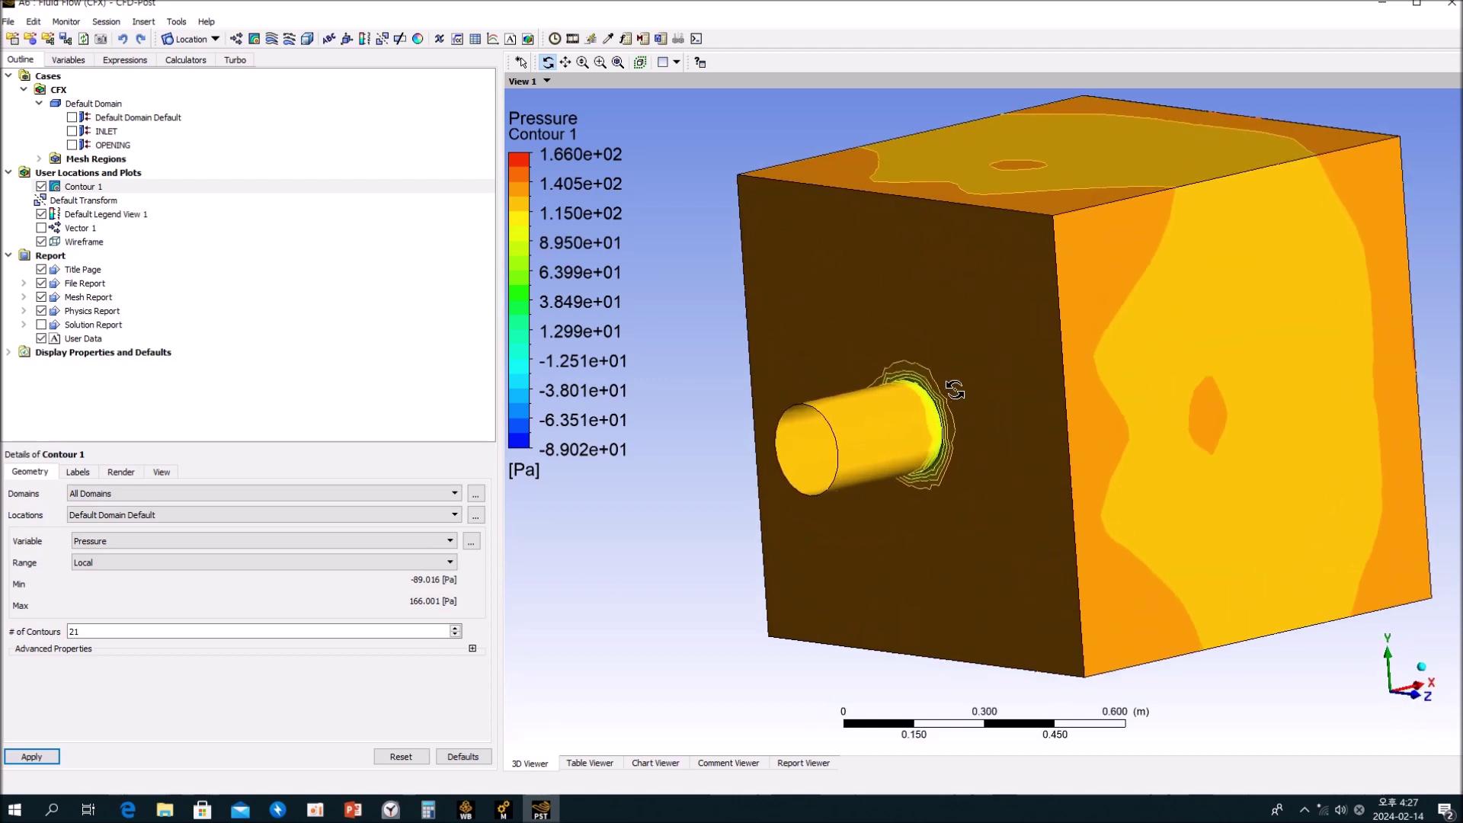
pyautogui.scroll(5, 919, 442)
pyautogui.scroll(1, 918, 442)
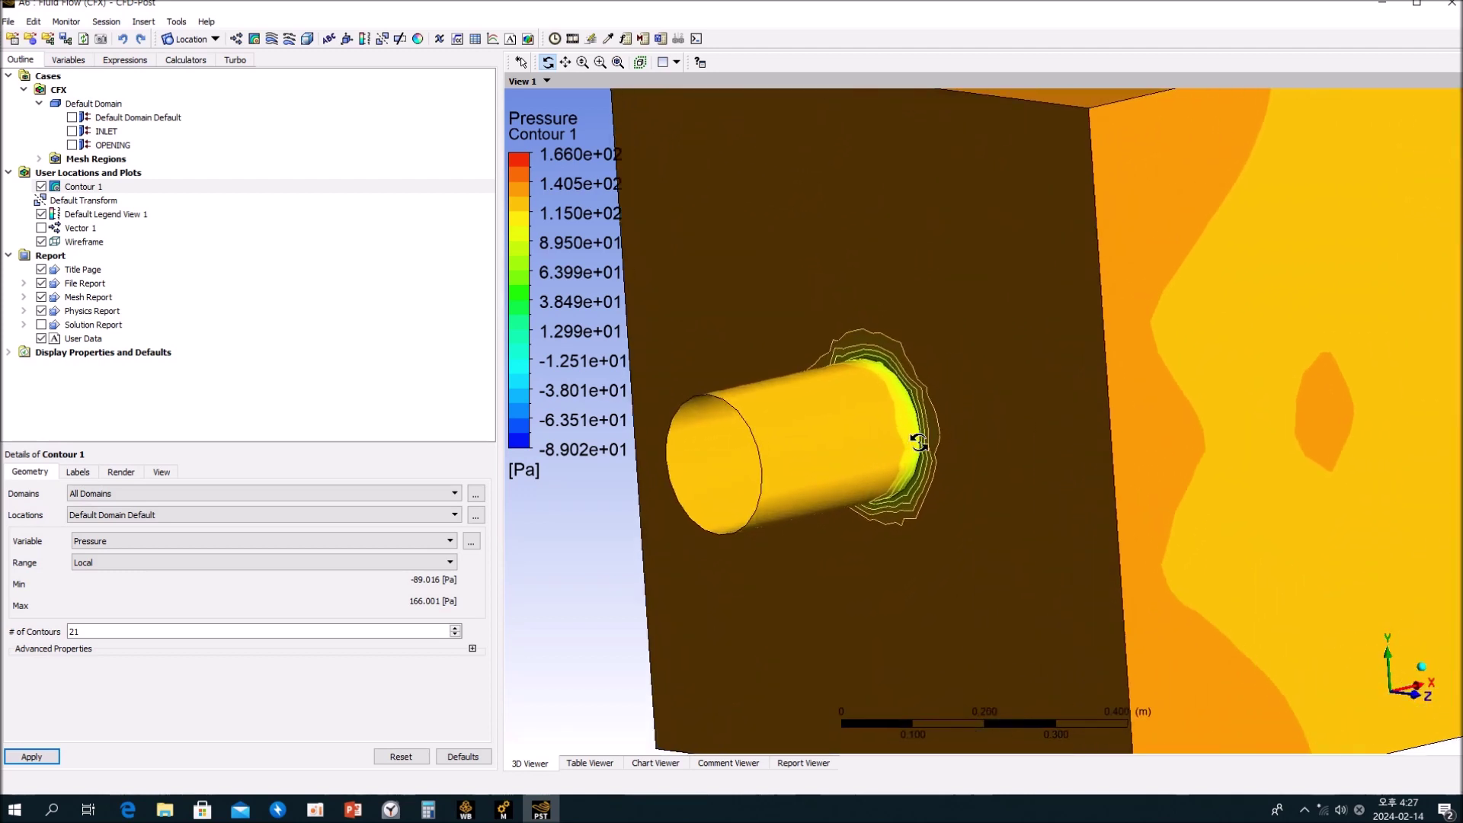
pyautogui.scroll(3, 977, 404)
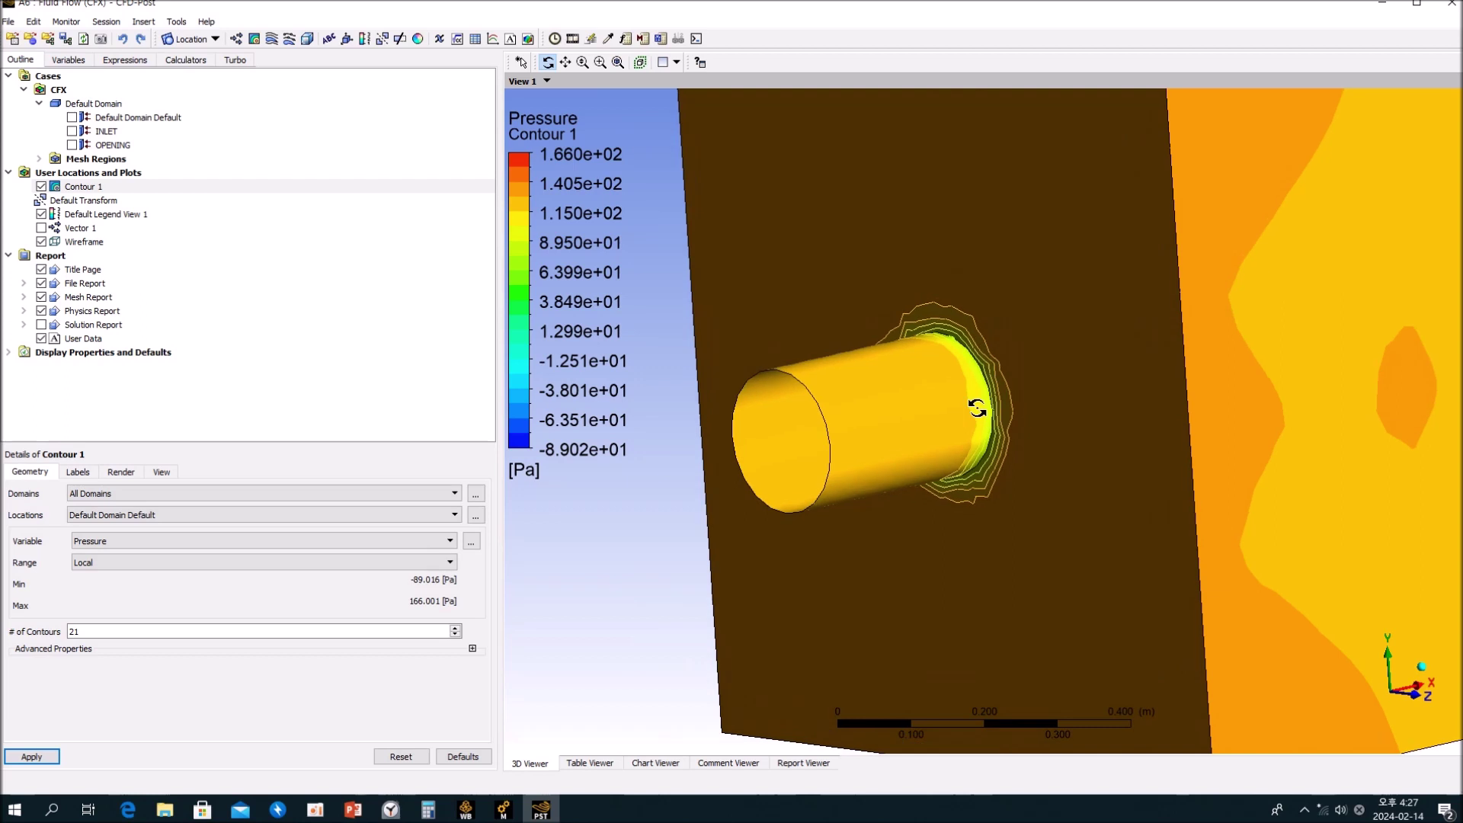
pyautogui.scroll(1, 976, 404)
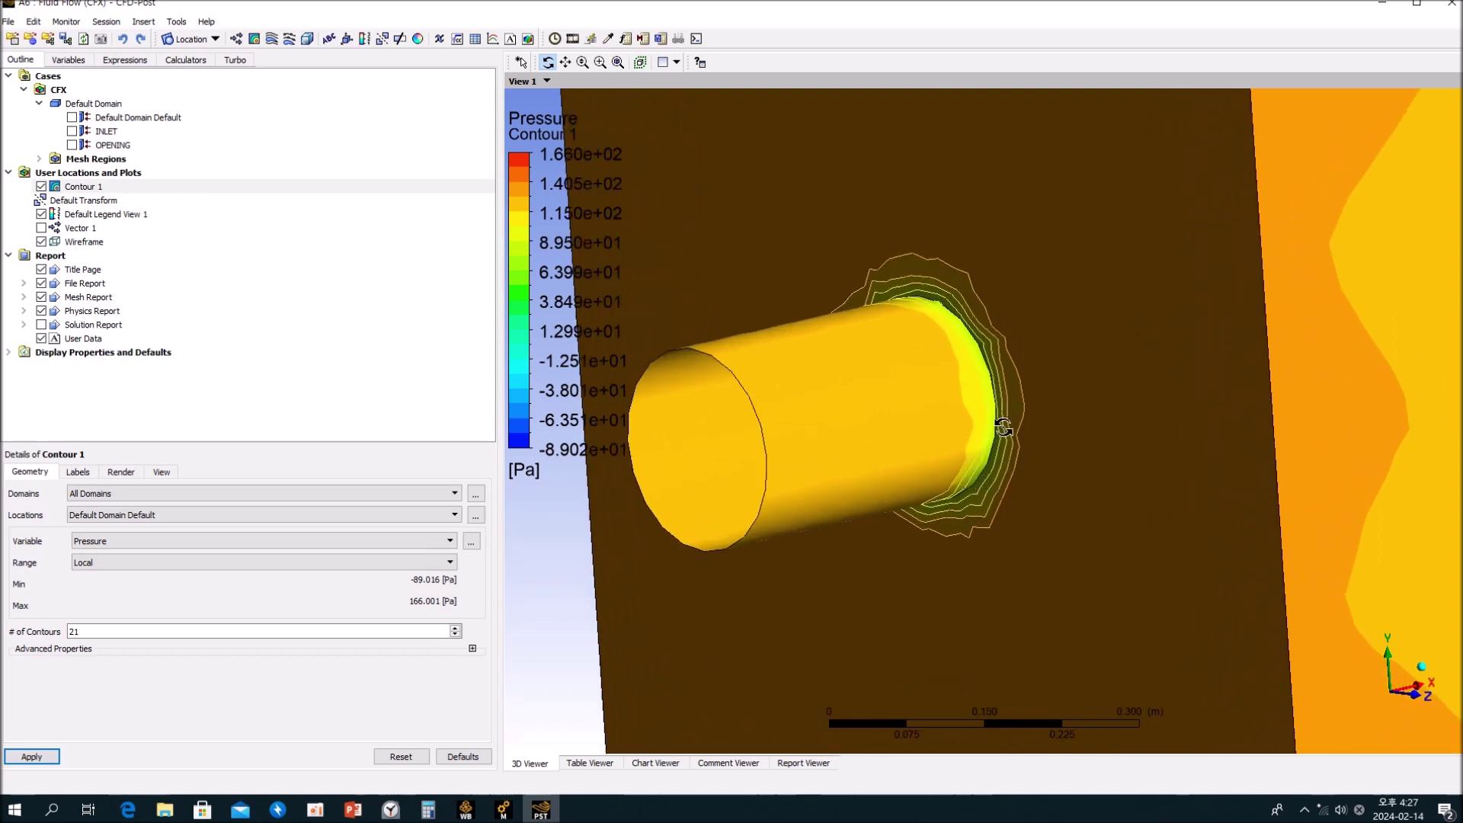
pyautogui.click(609, 38)
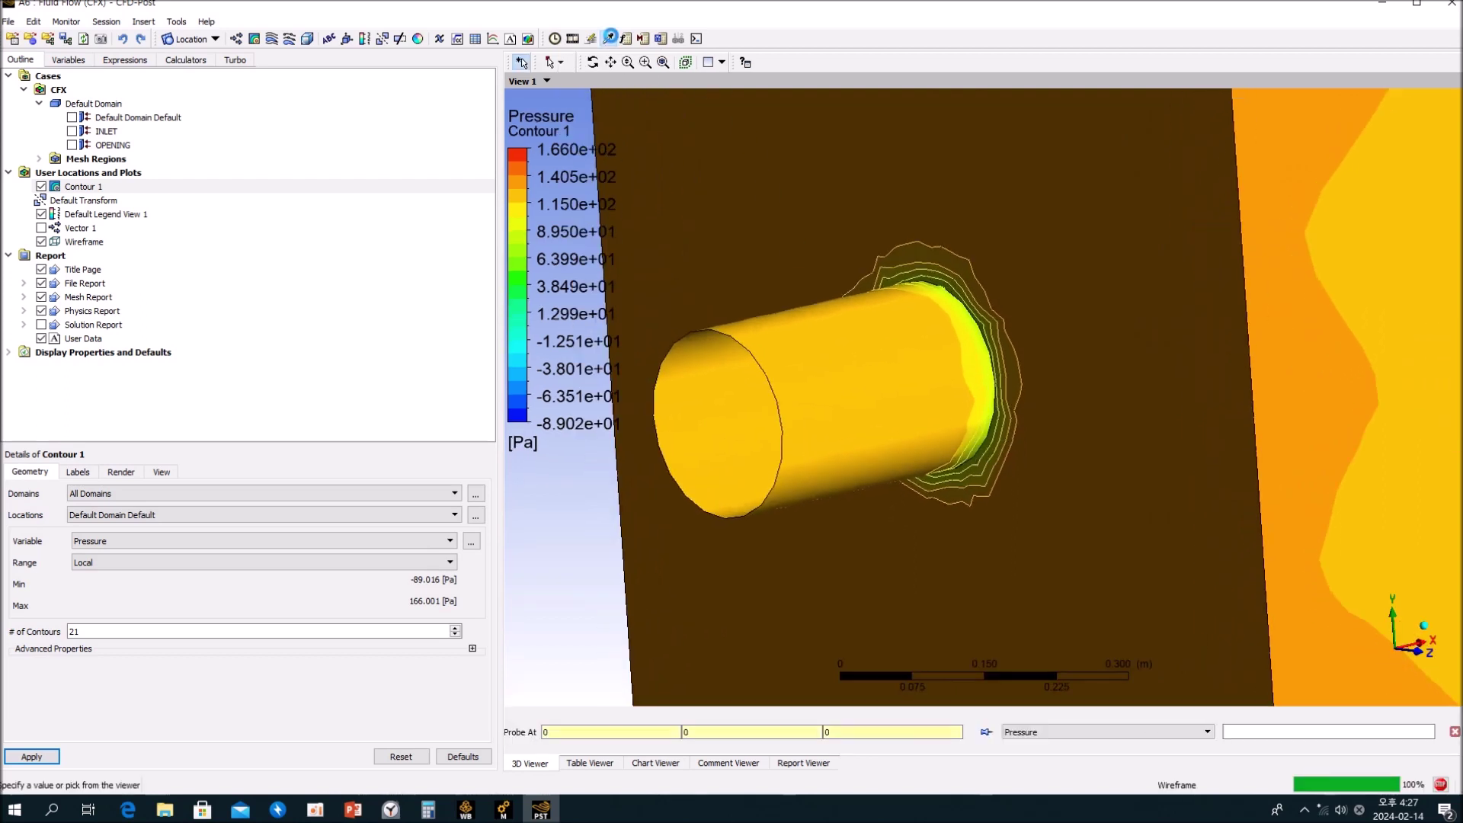
pyautogui.click(990, 427)
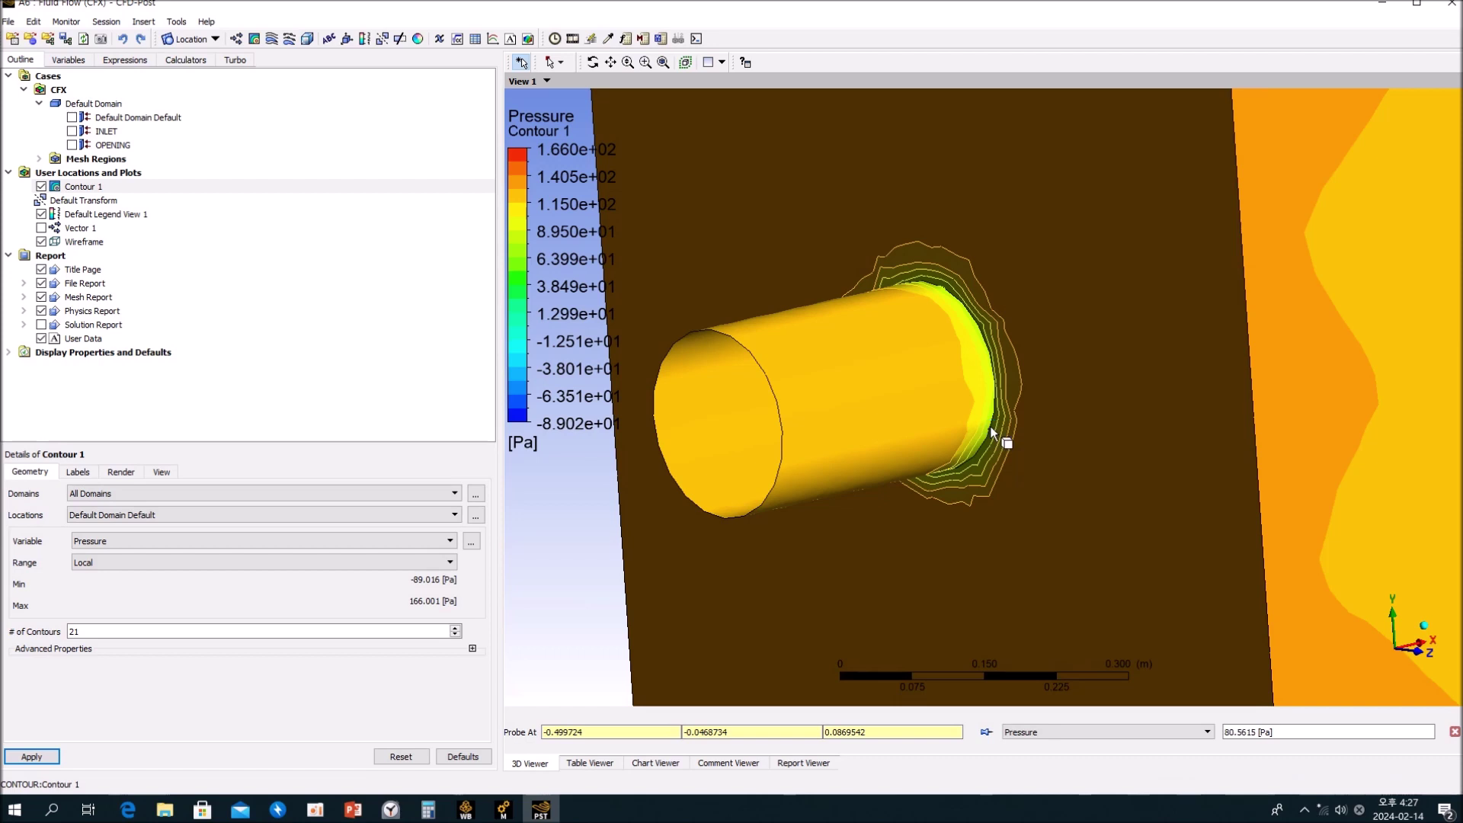
pyautogui.click(988, 424)
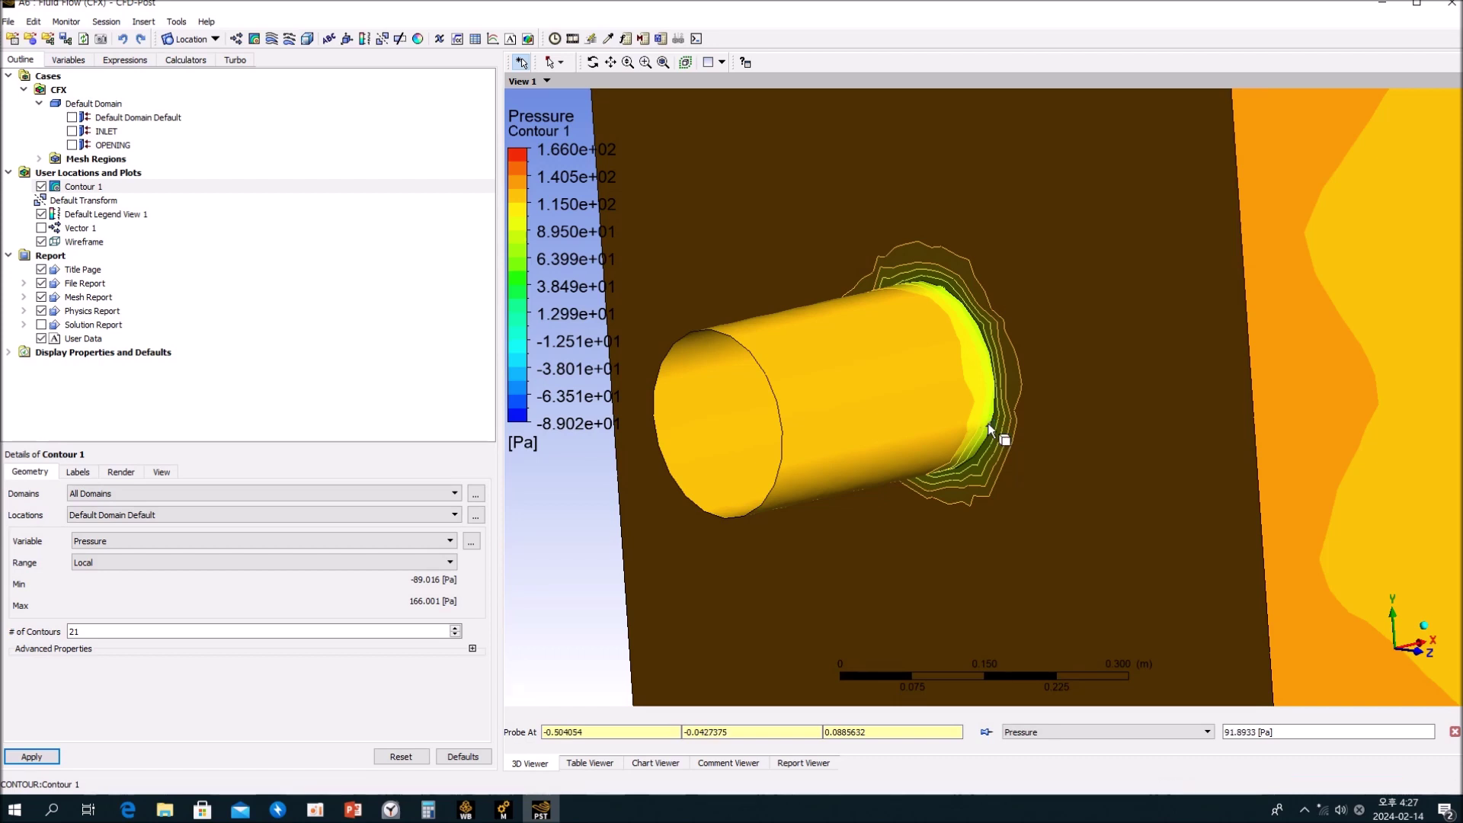
pyautogui.click(976, 452)
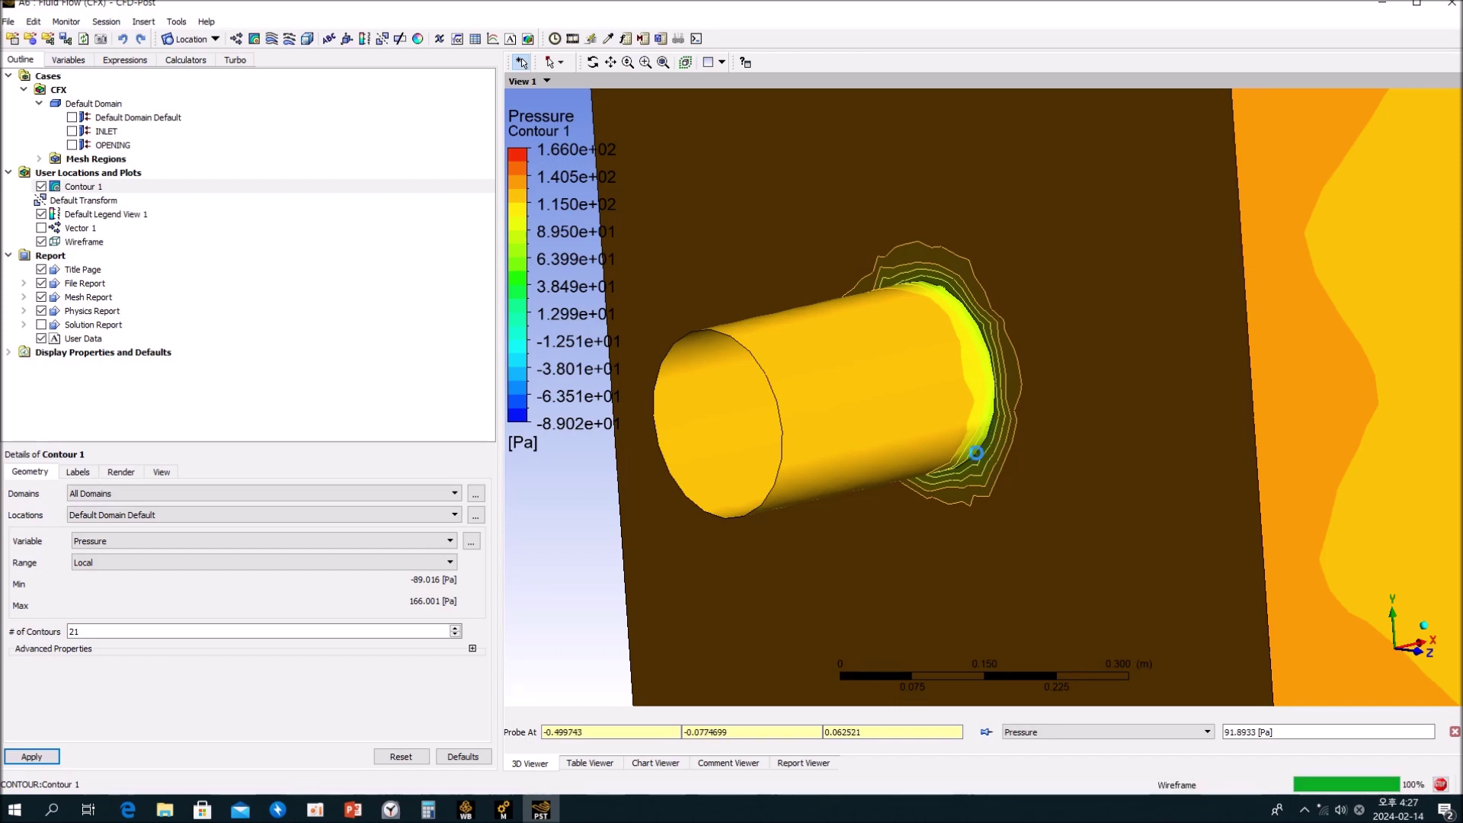
pyautogui.click(991, 351)
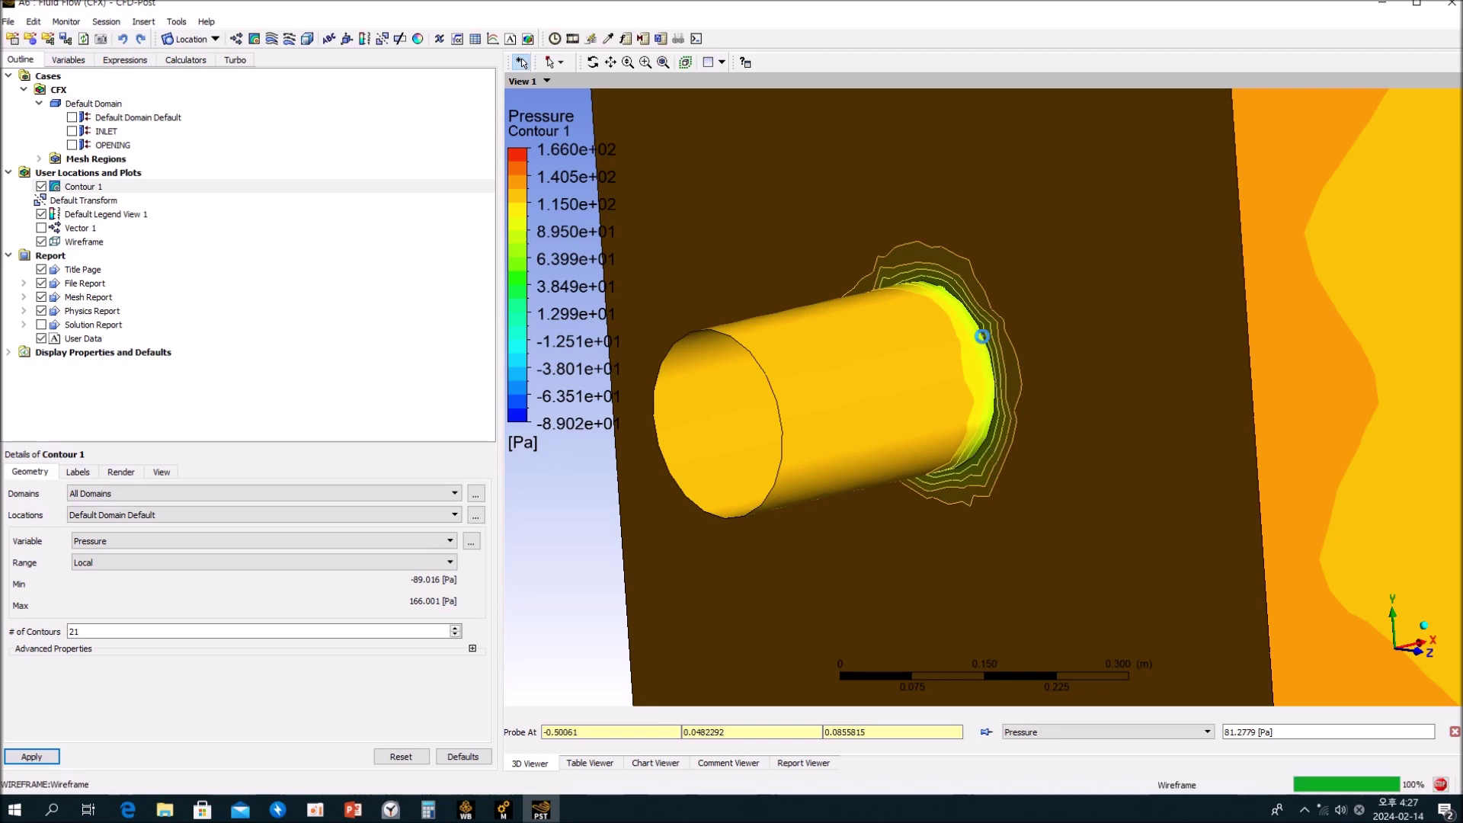
pyautogui.moveTo(989, 347); pyautogui.dragTo(976, 373, button='middle')
pyautogui.scroll(-5, 976, 386)
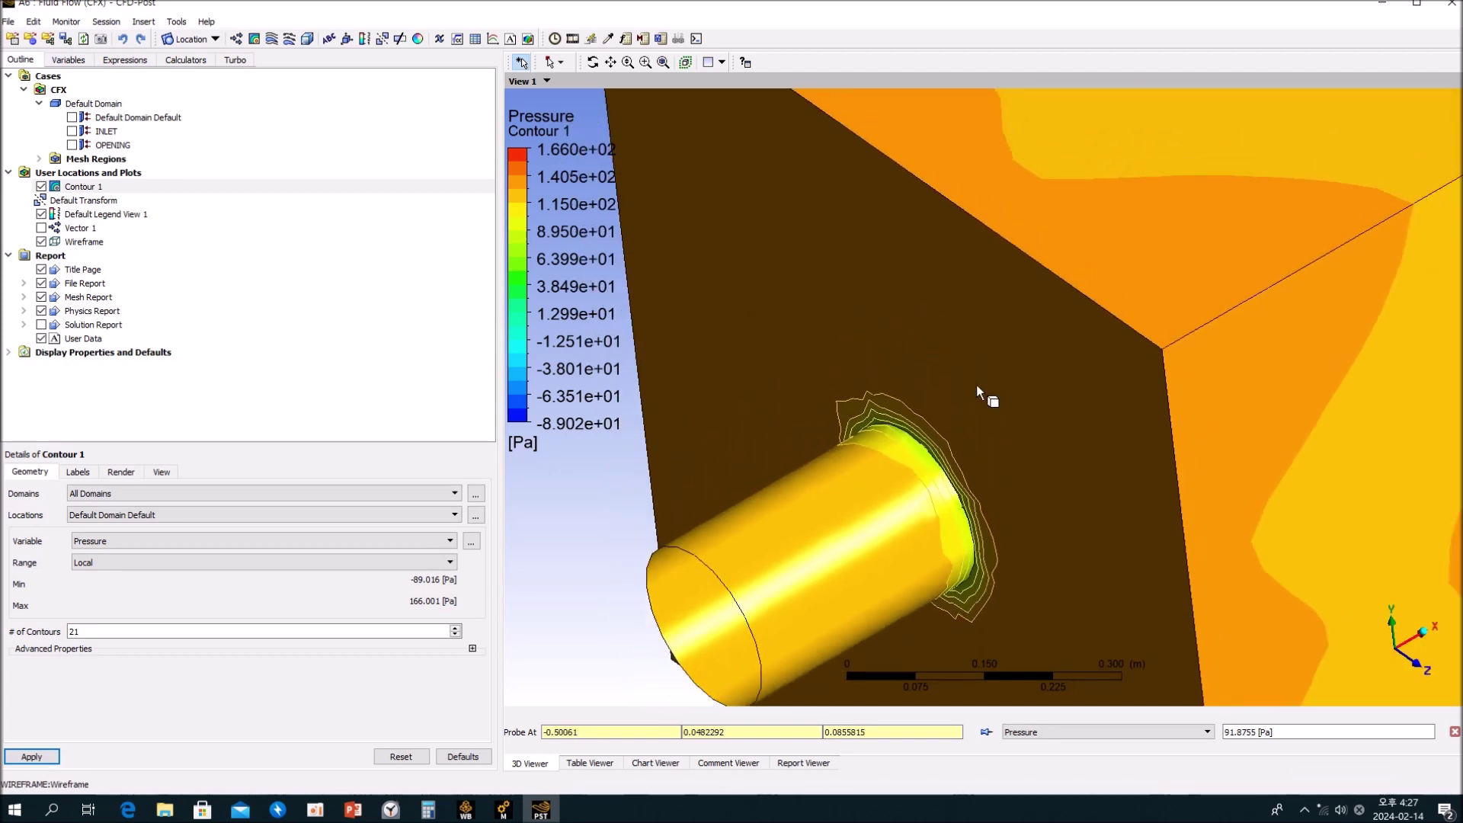
pyautogui.scroll(-4, 980, 381)
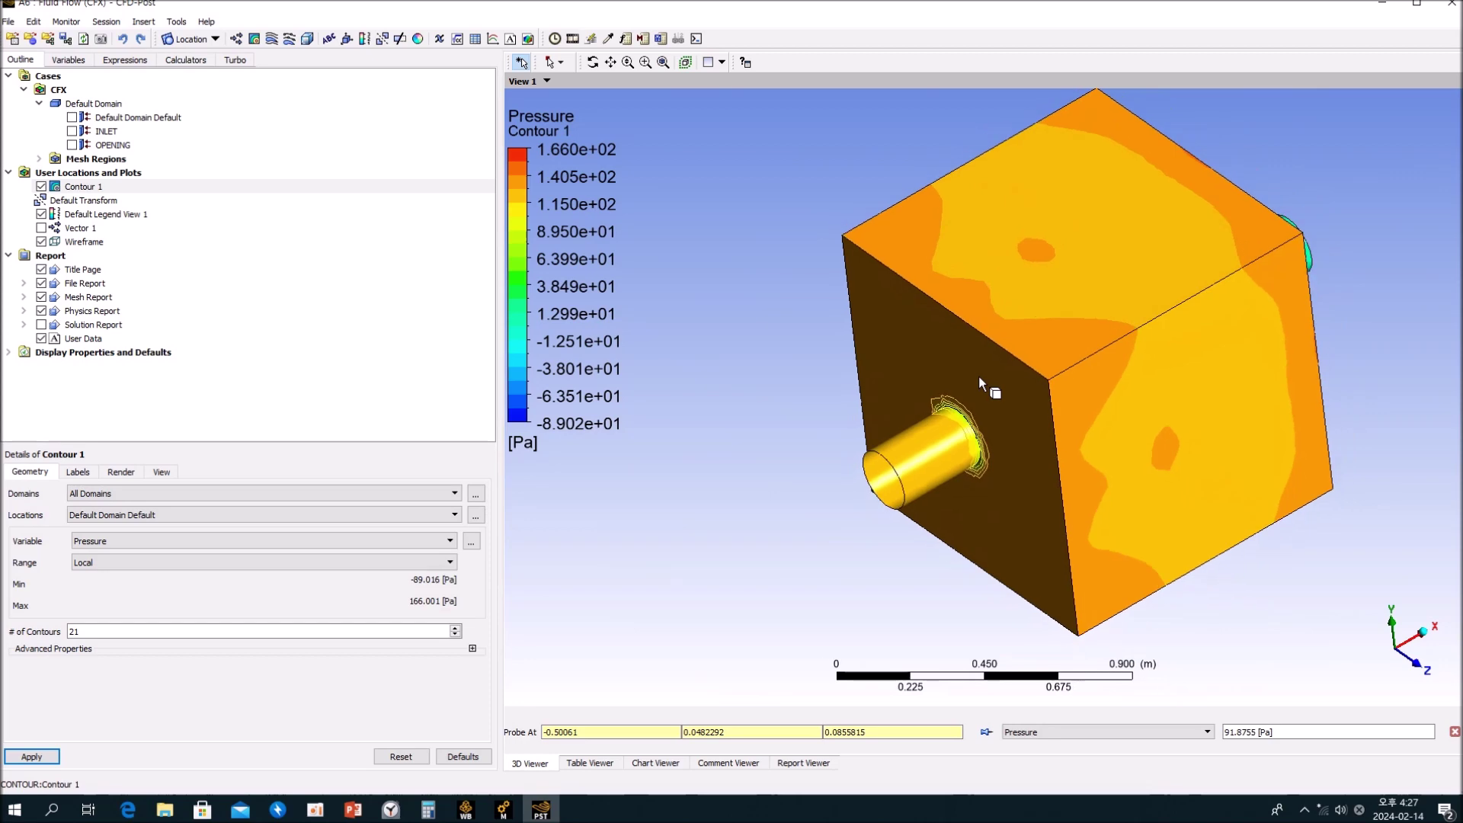
# Step: Probe the pressure at the junction between the chamber wall and the outlet pipe and examine the contour around it
pyautogui.moveTo(978, 376); pyautogui.dragTo(1223, 371, button='middle')
pyautogui.click(1233, 335)
pyautogui.press('c')
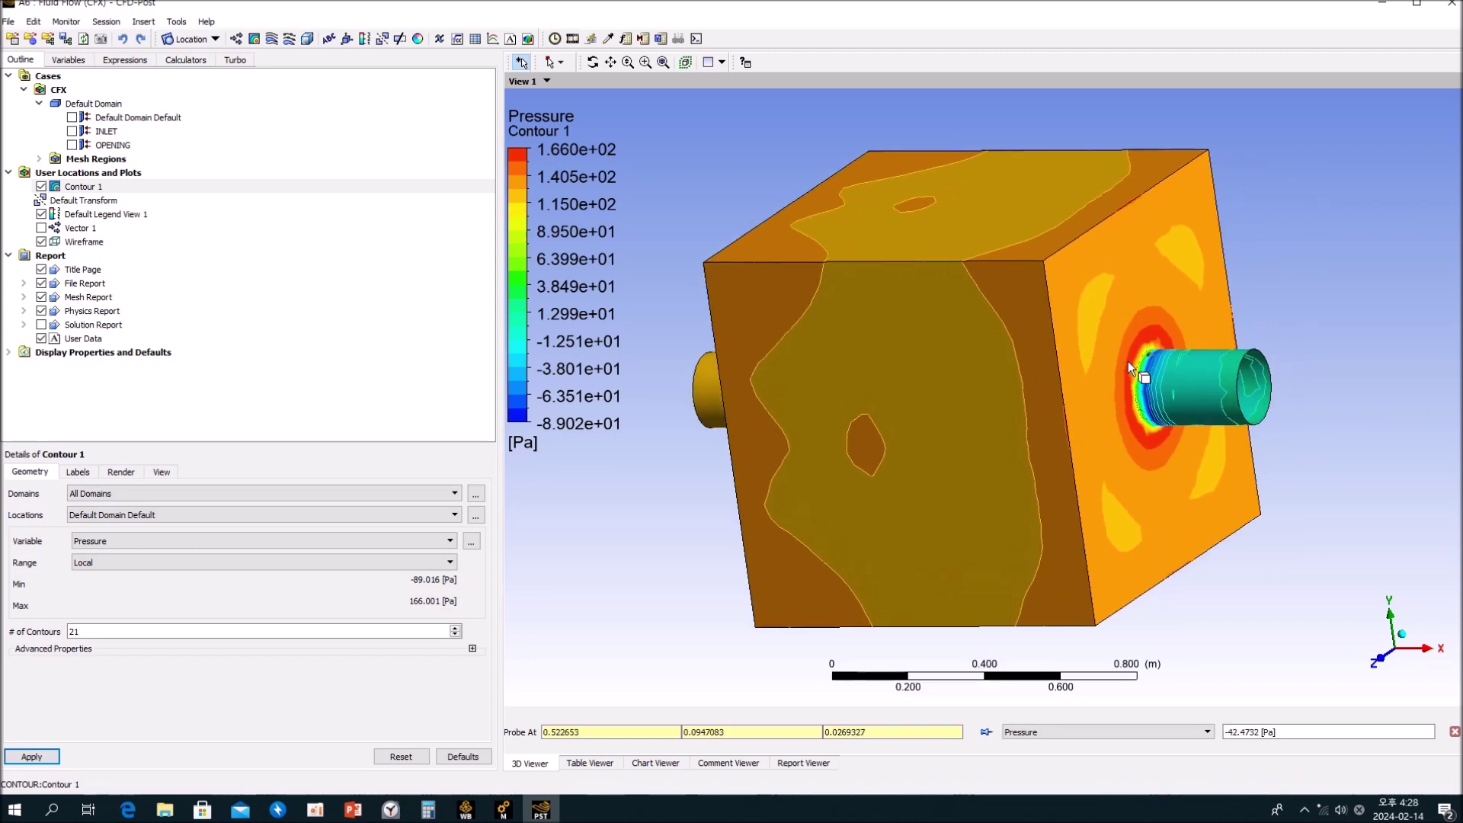
pyautogui.scroll(3, 1120, 370)
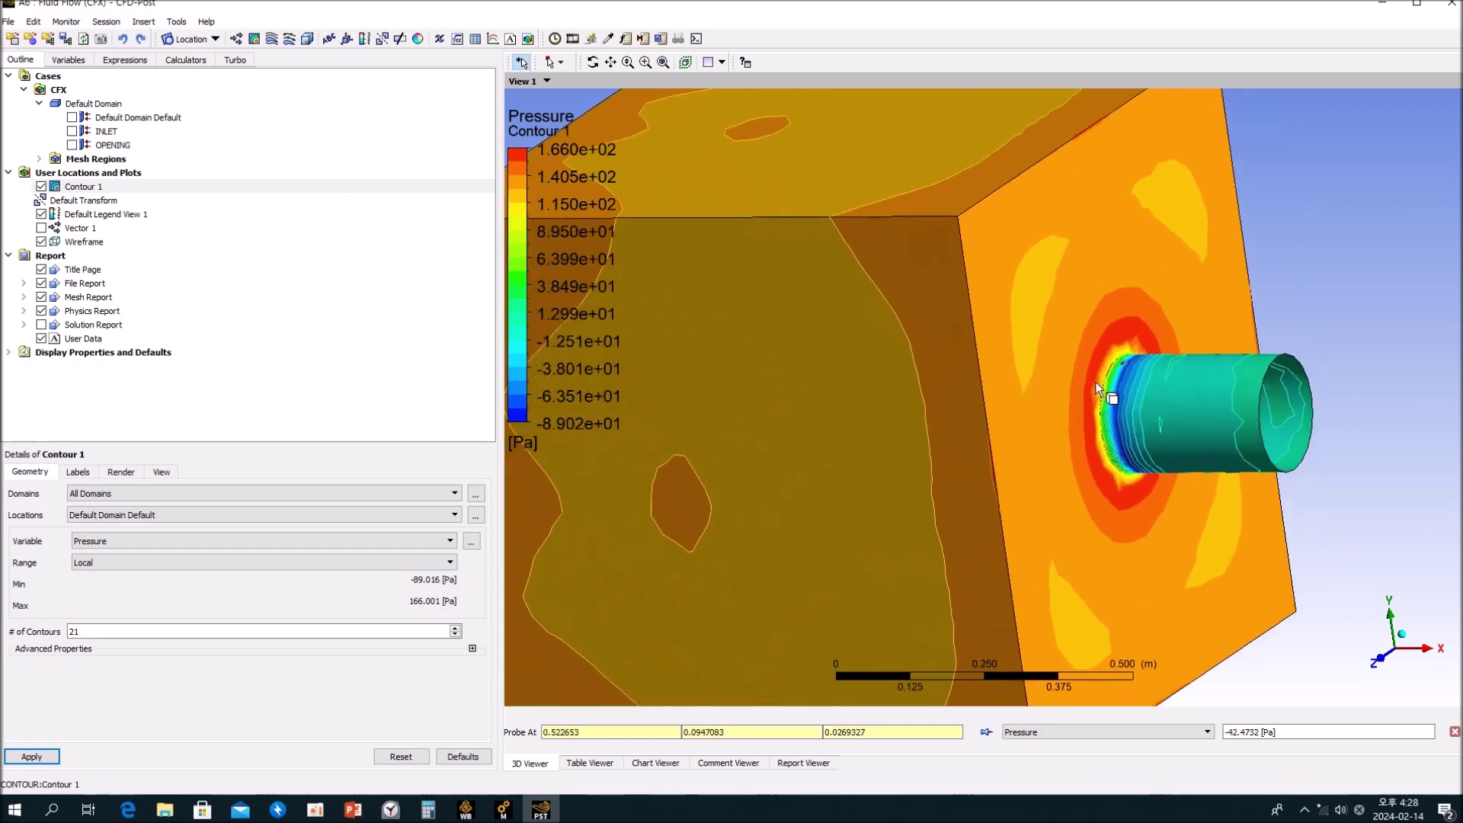
pyautogui.press('z')
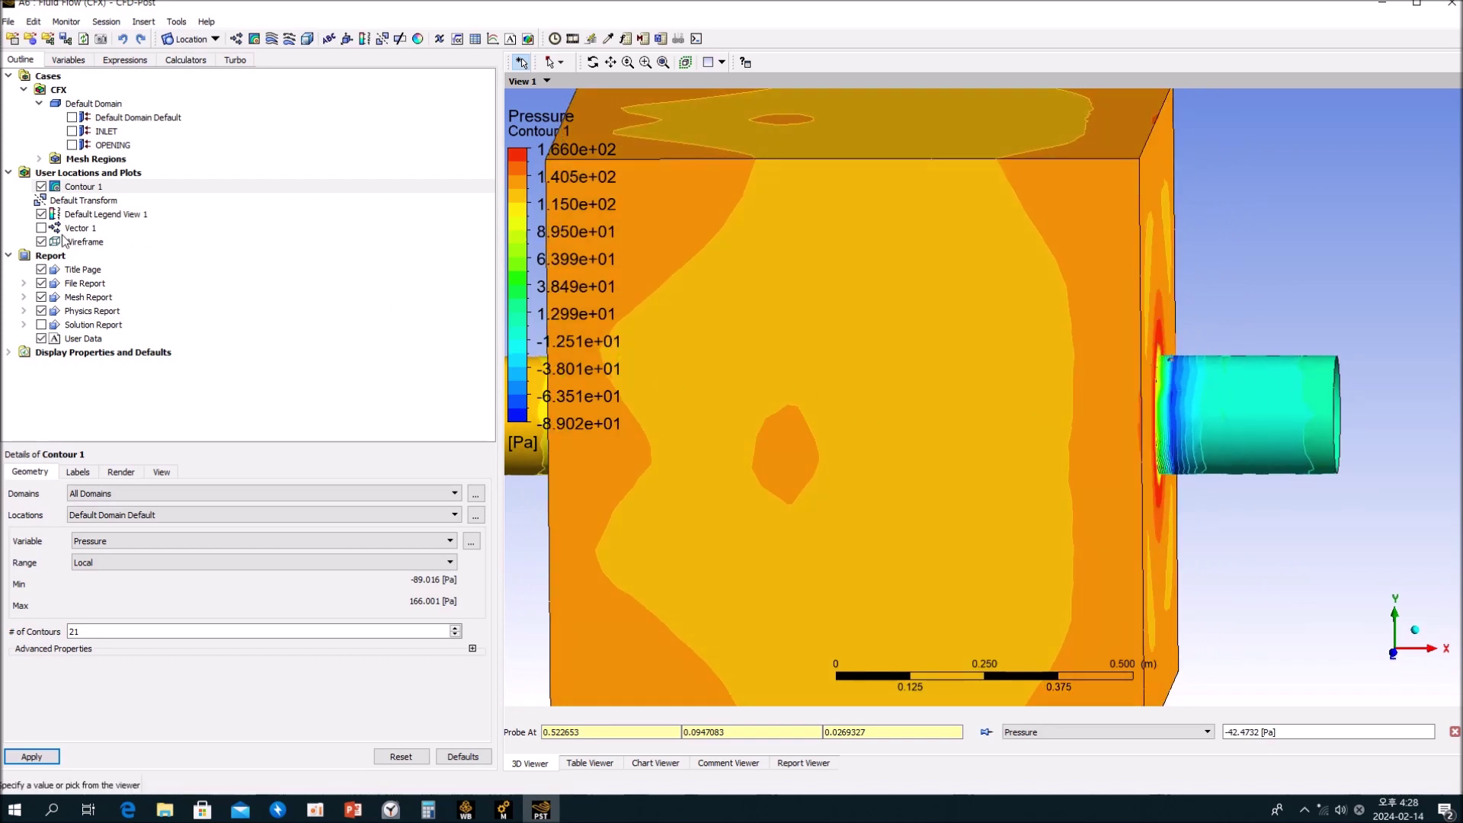
# Step: Overlay the Vector 1 velocity vectors on the pressure contour to inspect the outlet pipe, and hide them again
pyautogui.click(41, 228)
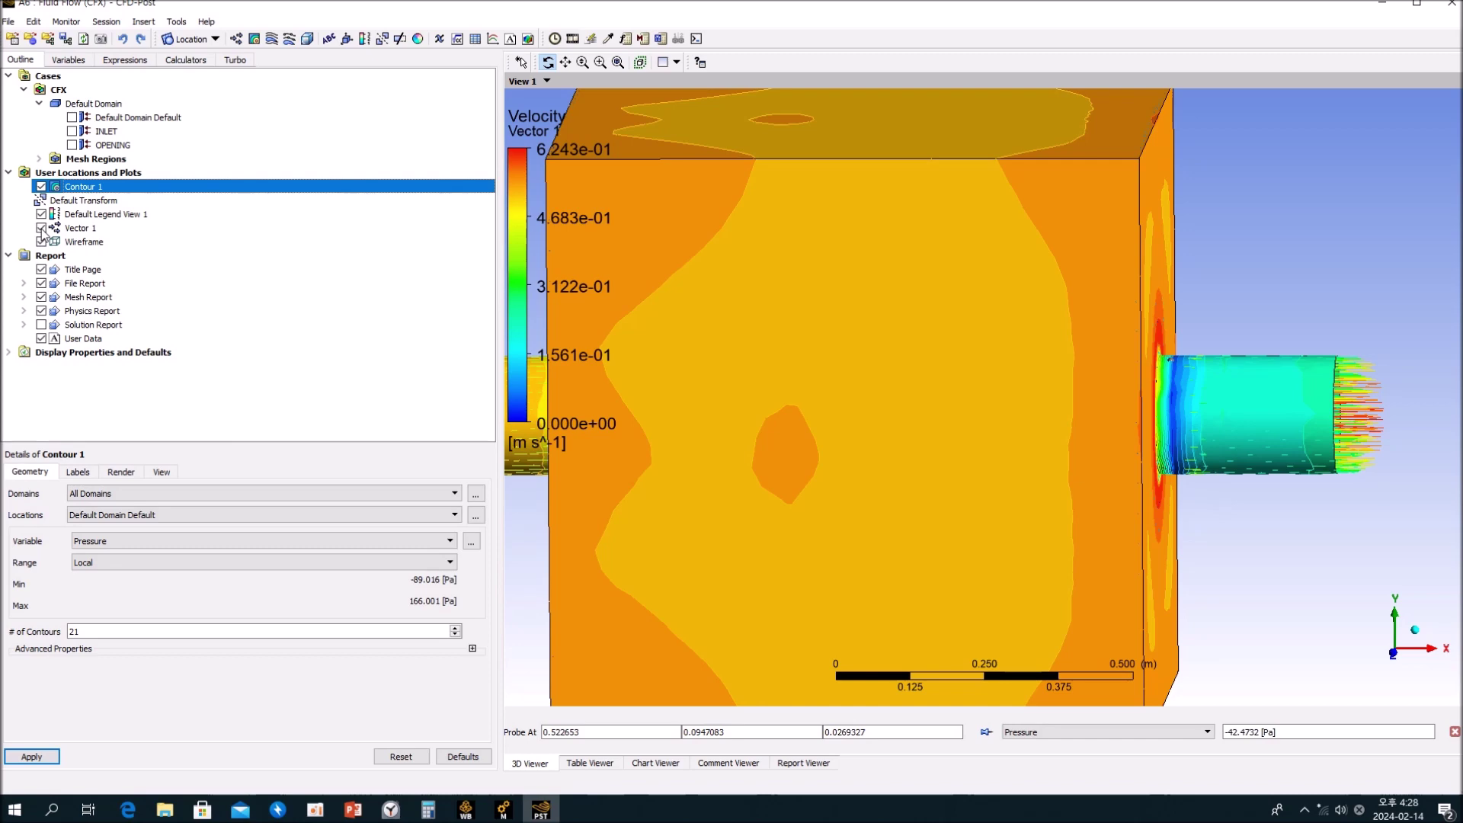
pyautogui.moveTo(937, 376); pyautogui.dragTo(855, 372)
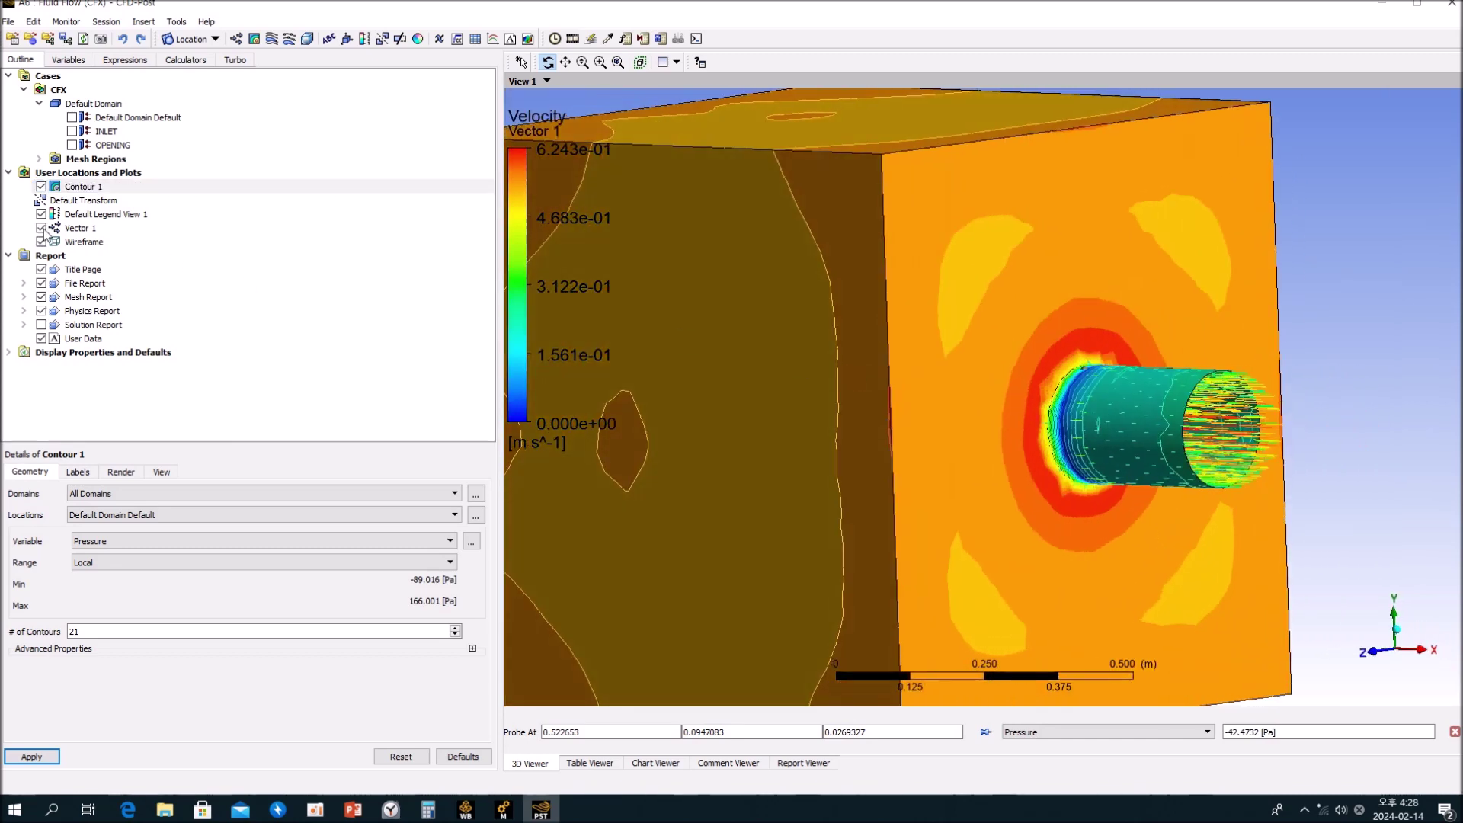
pyautogui.click(41, 228)
pyautogui.scroll(-3, 1065, 345)
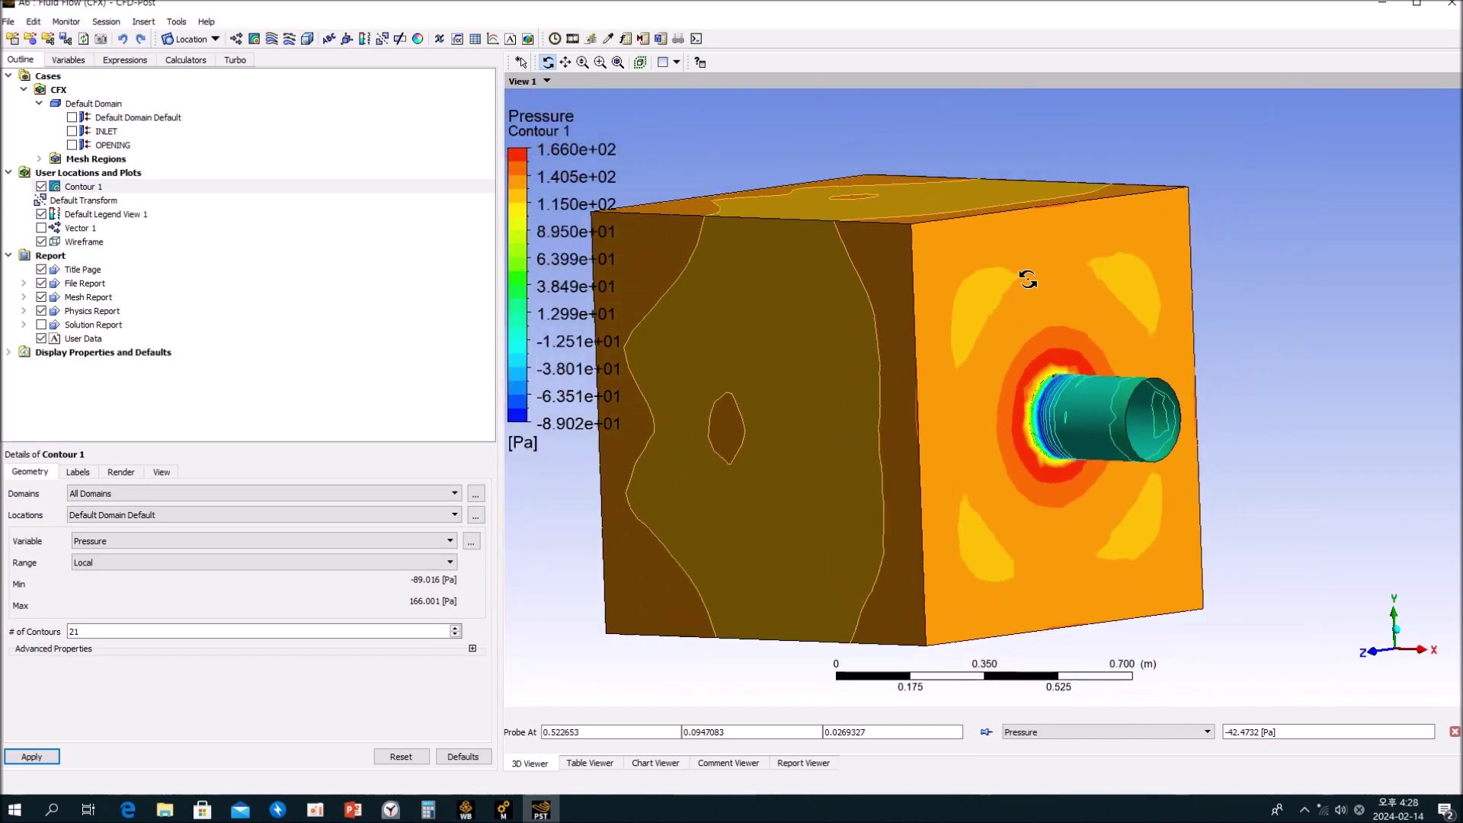
# Step: Insert an XY slice plane named Plane 1 at Z = 0.0 m across all domains
pyautogui.moveTo(1065, 345); pyautogui.dragTo(1021, 339)
pyautogui.click(187, 39)
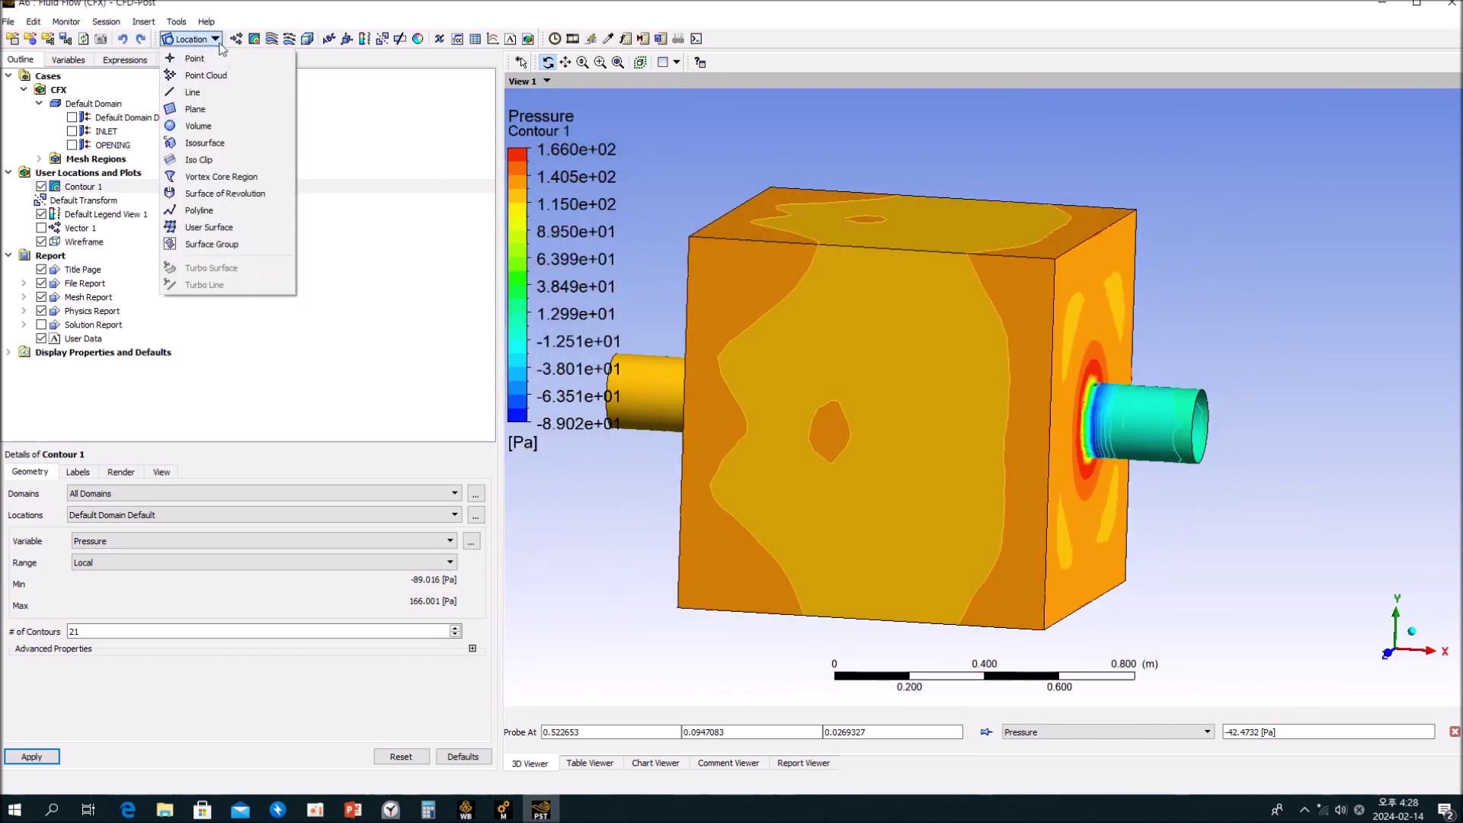
pyautogui.click(197, 106)
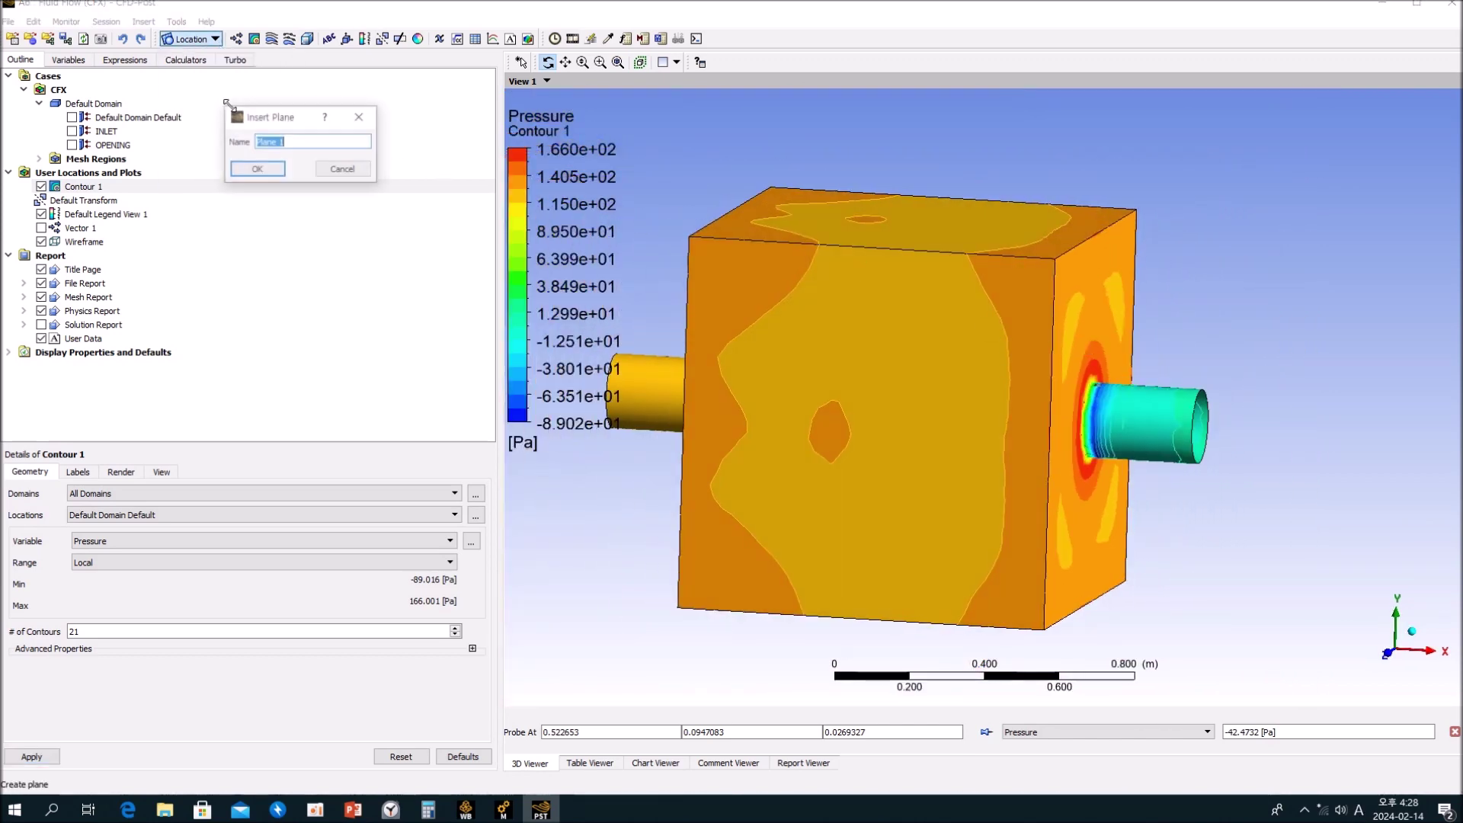
pyautogui.click(258, 170)
pyautogui.click(32, 757)
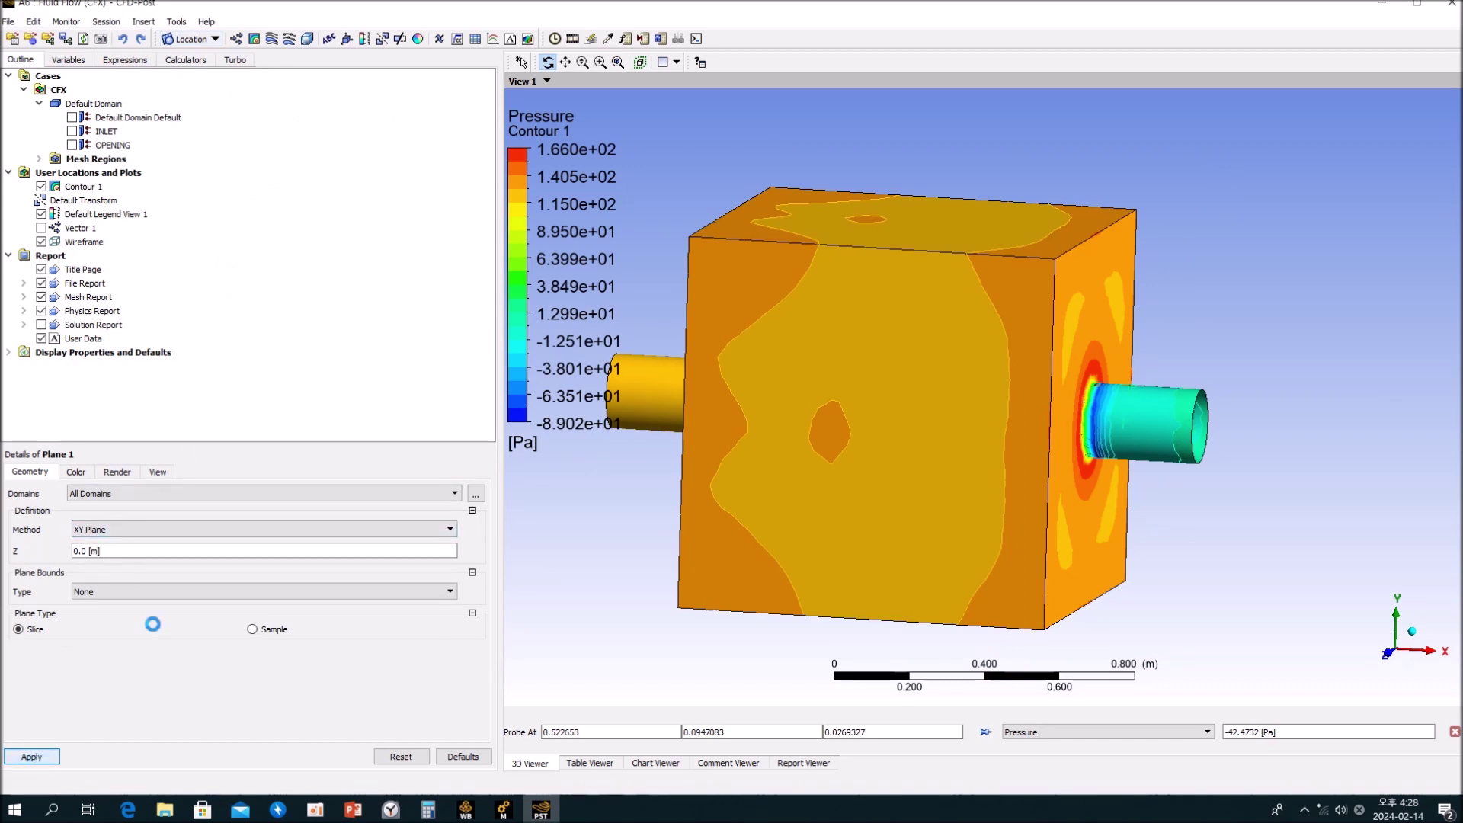
# Step: Hide Contour 1 and Plane 1 and display the Vector 1 velocity plot instead
pyautogui.click(41, 187)
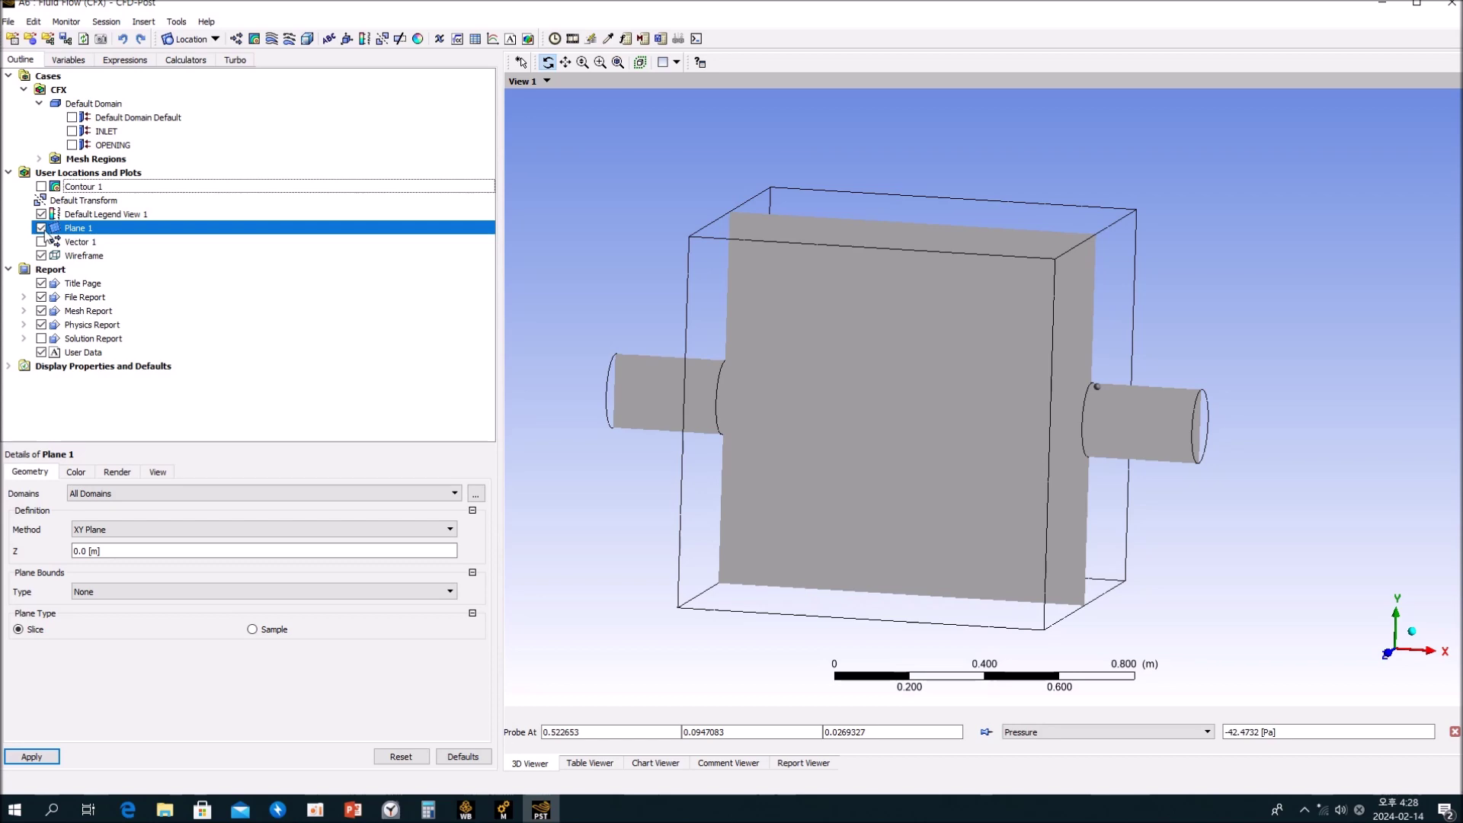
pyautogui.click(41, 228)
pyautogui.click(41, 242)
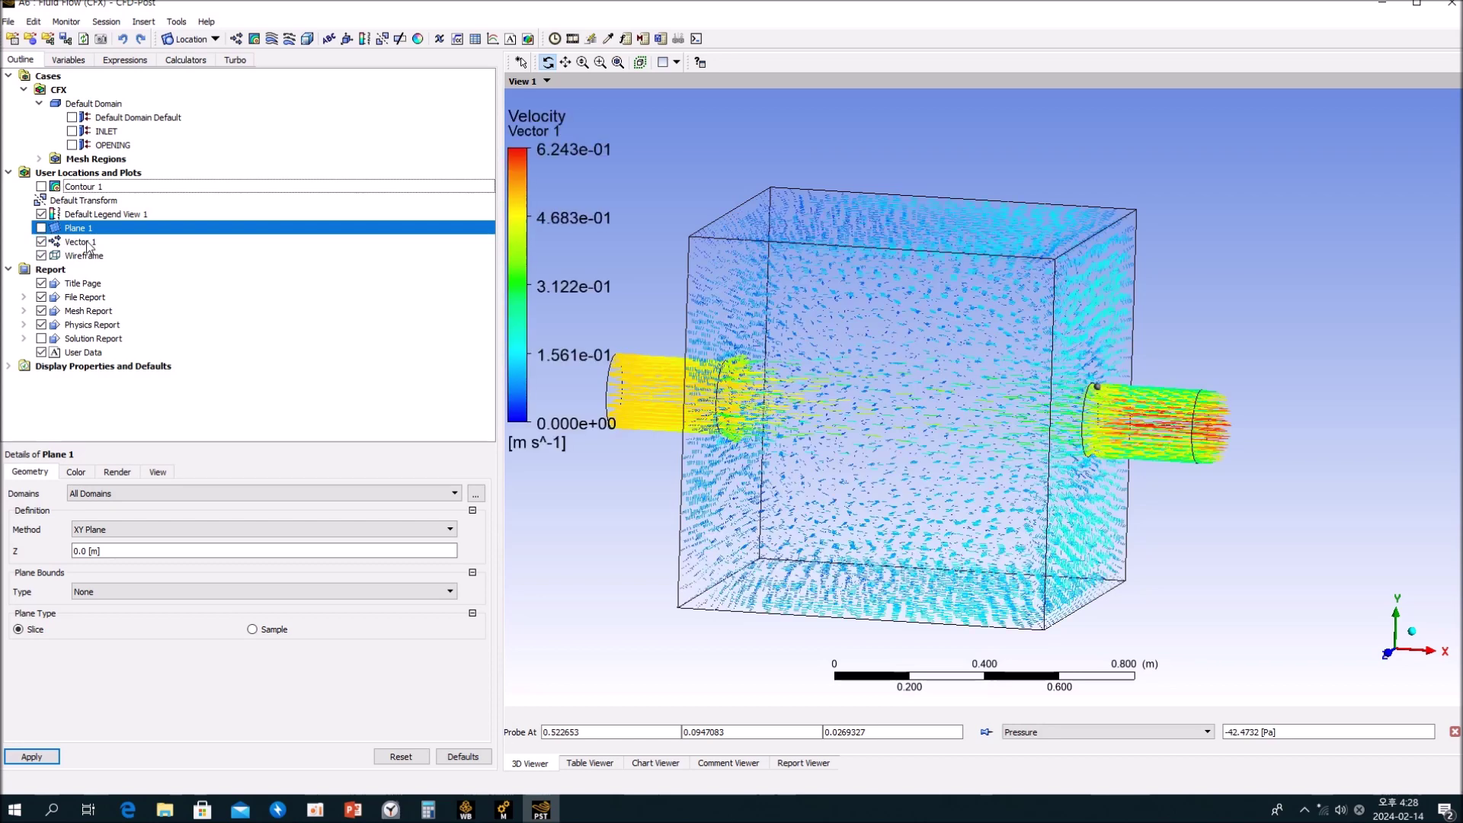
# Step: Change the location of Vector 1 to Plane 1 and apply it
pyautogui.click(84, 242)
pyautogui.click(76, 472)
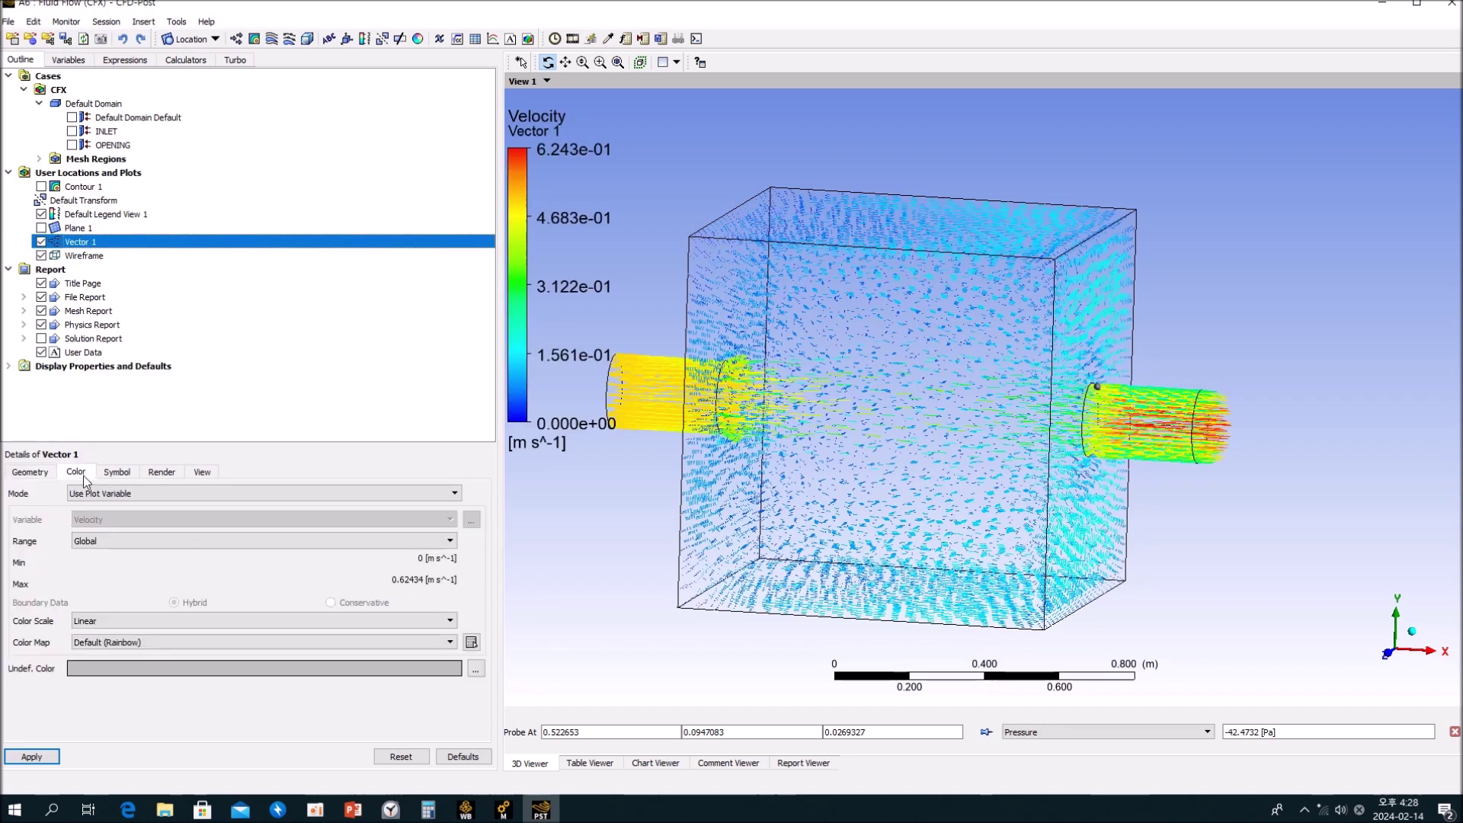
pyautogui.click(34, 473)
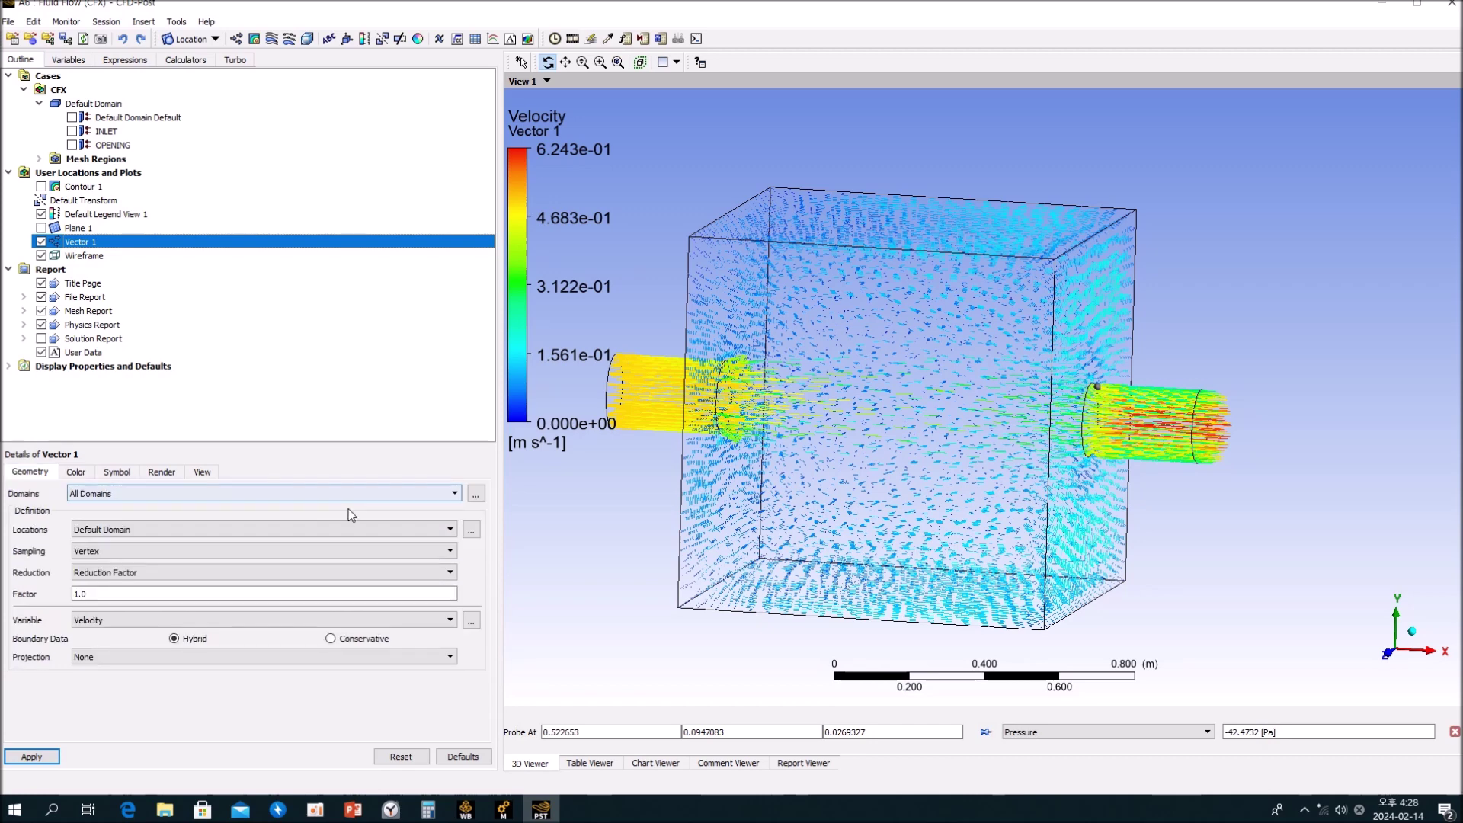
pyautogui.click(375, 532)
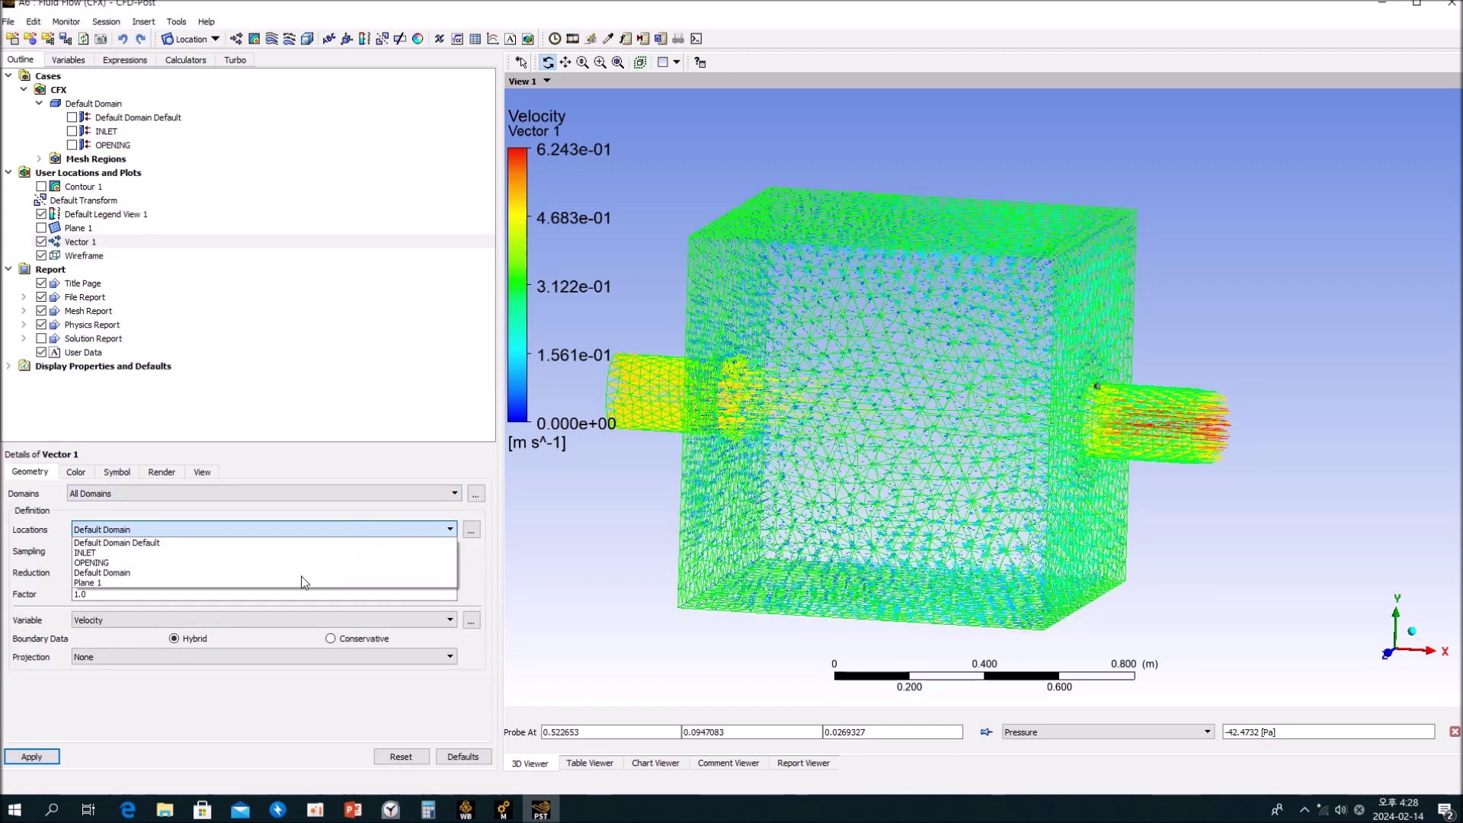
pyautogui.click(183, 503)
pyautogui.click(52, 756)
# Step: Examine the velocity vectors on the mid-plane at the outlet pipe entrance and through the whole chamber
pyautogui.moveTo(899, 564); pyautogui.dragTo(1076, 413)
pyautogui.scroll(5, 1076, 413)
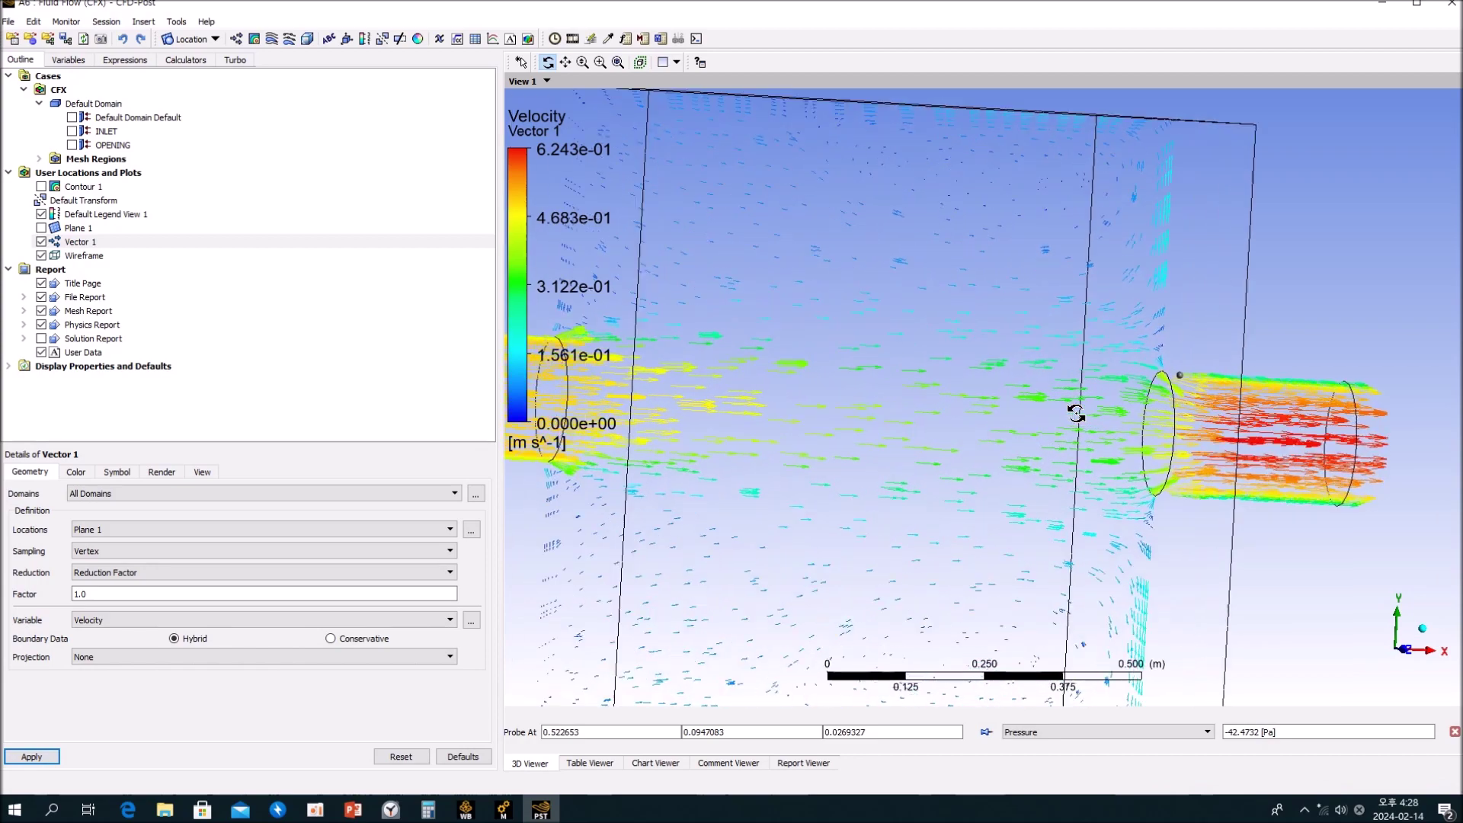
pyautogui.moveTo(961, 448); pyautogui.dragTo(898, 464)
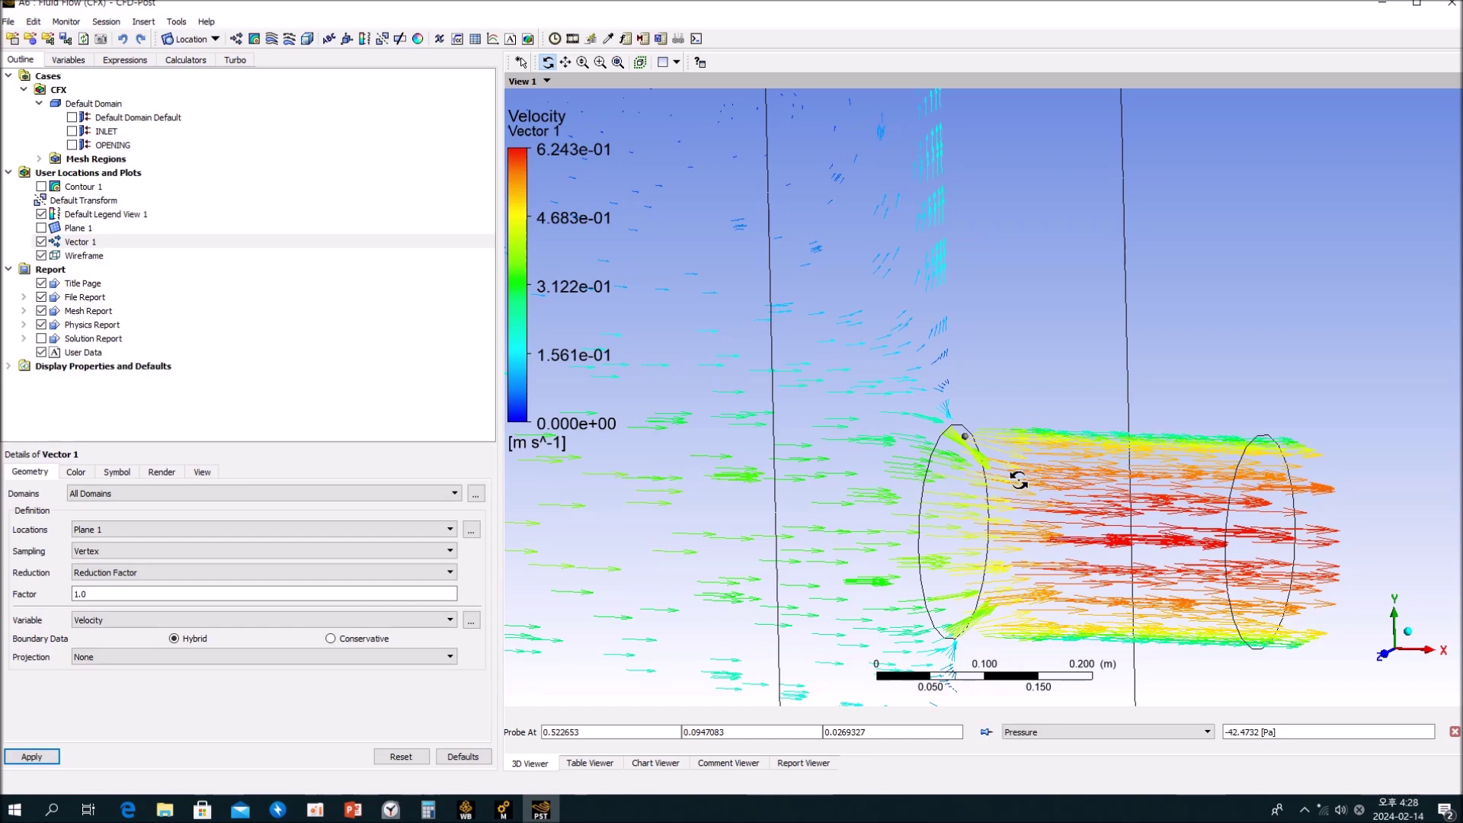
pyautogui.moveTo(1056, 480); pyautogui.dragTo(1075, 481)
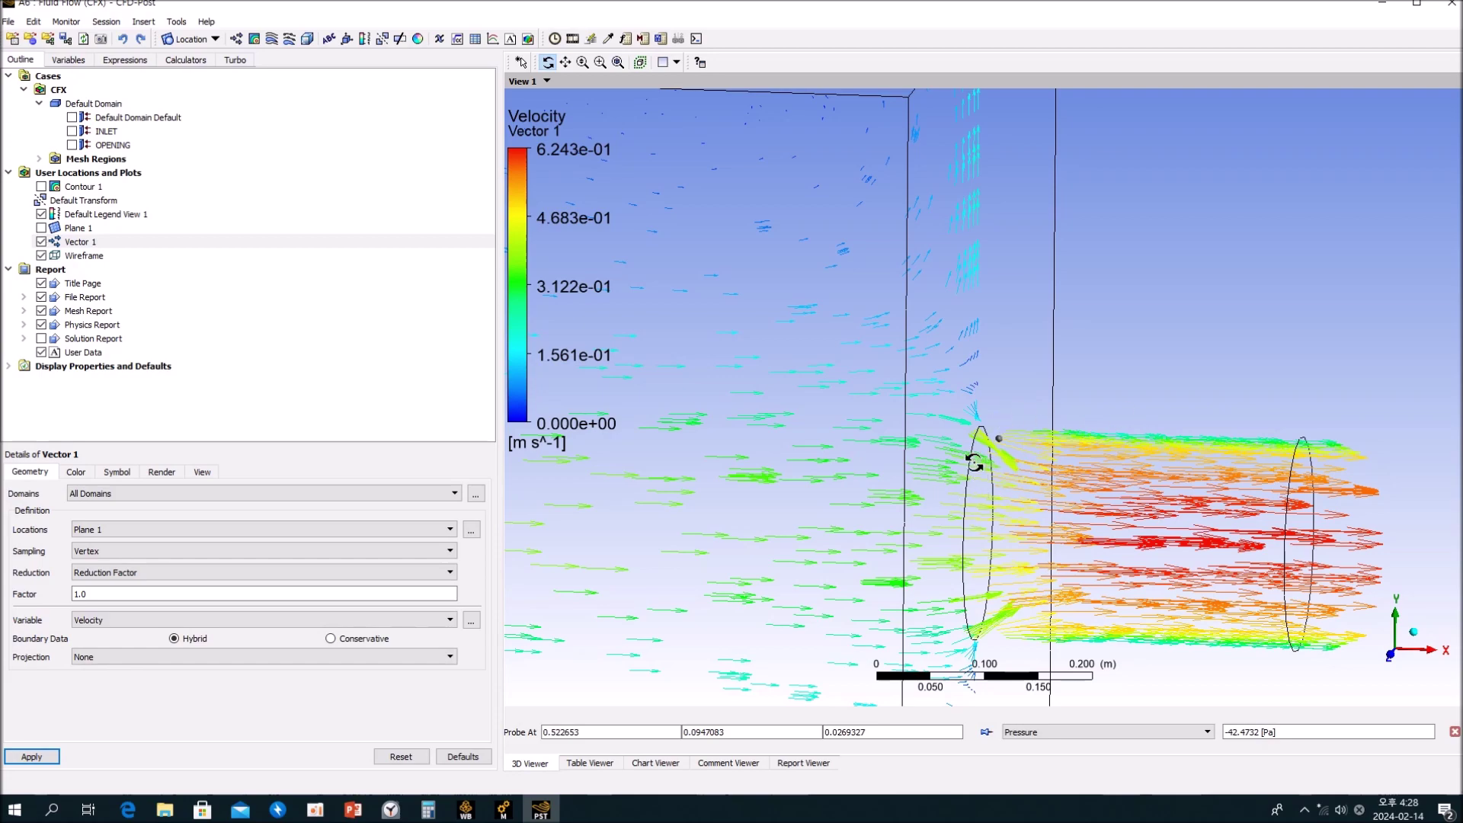
pyautogui.scroll(-10, 979, 466)
pyautogui.moveTo(1012, 448); pyautogui.dragTo(1101, 388)
pyautogui.scroll(5, 978, 445)
pyautogui.scroll(-2, 1143, 411)
pyautogui.scroll(4, 1101, 389)
pyautogui.moveTo(1124, 419); pyautogui.dragTo(773, 364)
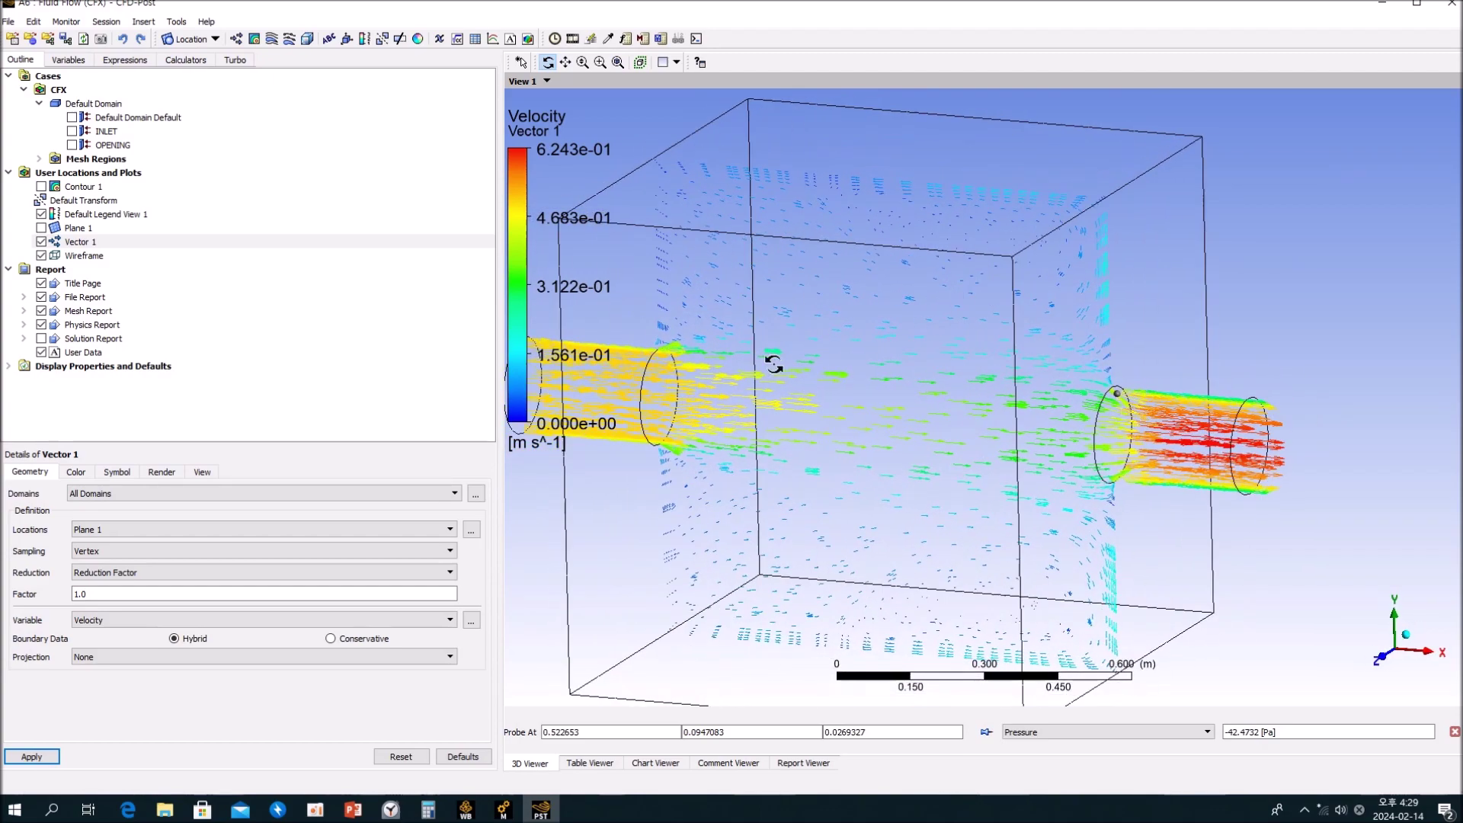
# Step: Hide Vector 1 and redisplay the Contour 1 pressure plot to view the whole chamber
pyautogui.click(319, 326)
pyautogui.click(41, 241)
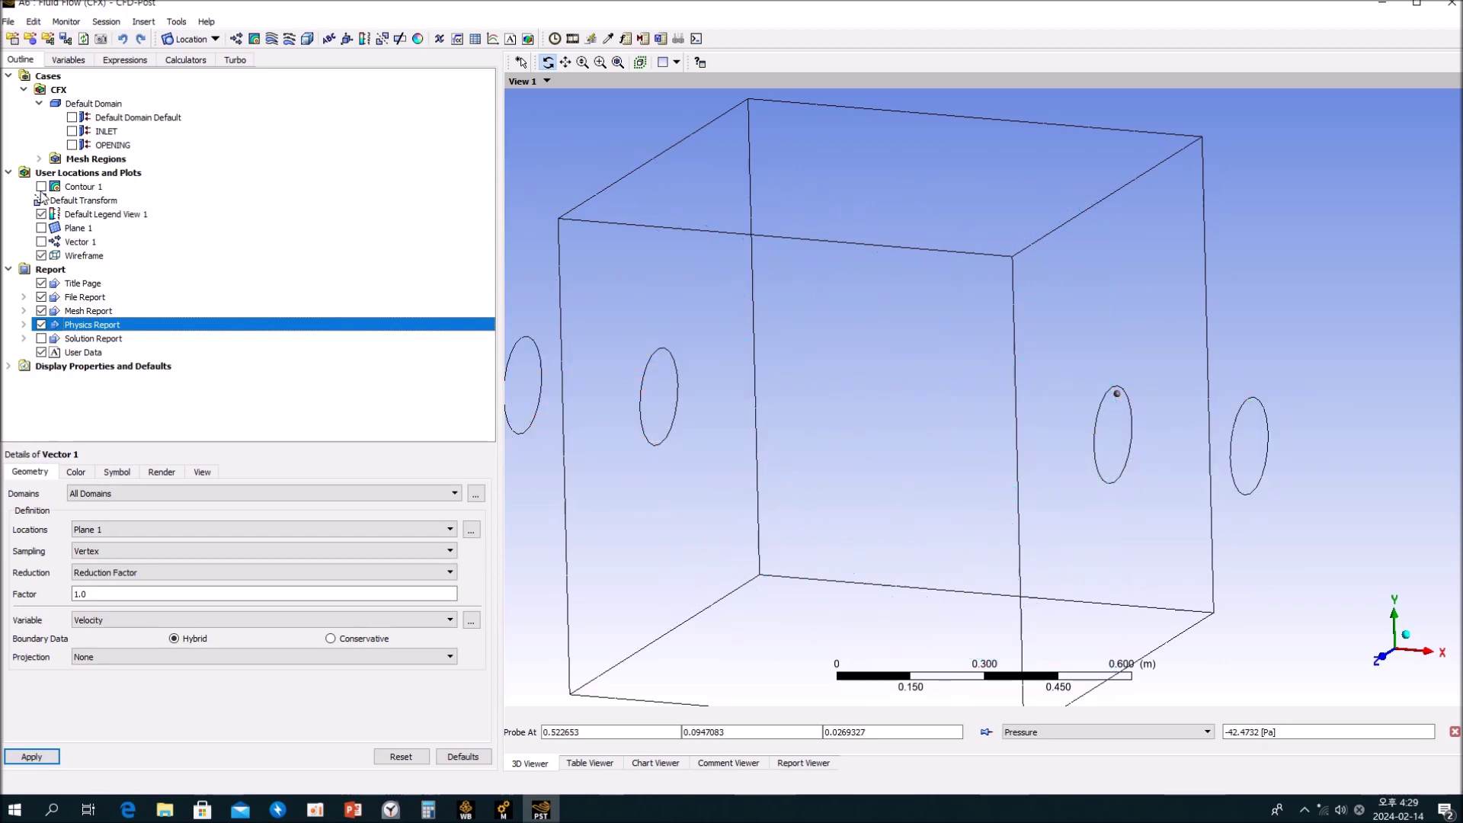
pyautogui.click(41, 187)
pyautogui.click(886, 407)
pyautogui.moveTo(887, 408); pyautogui.dragTo(998, 405)
pyautogui.scroll(-5, 948, 399)
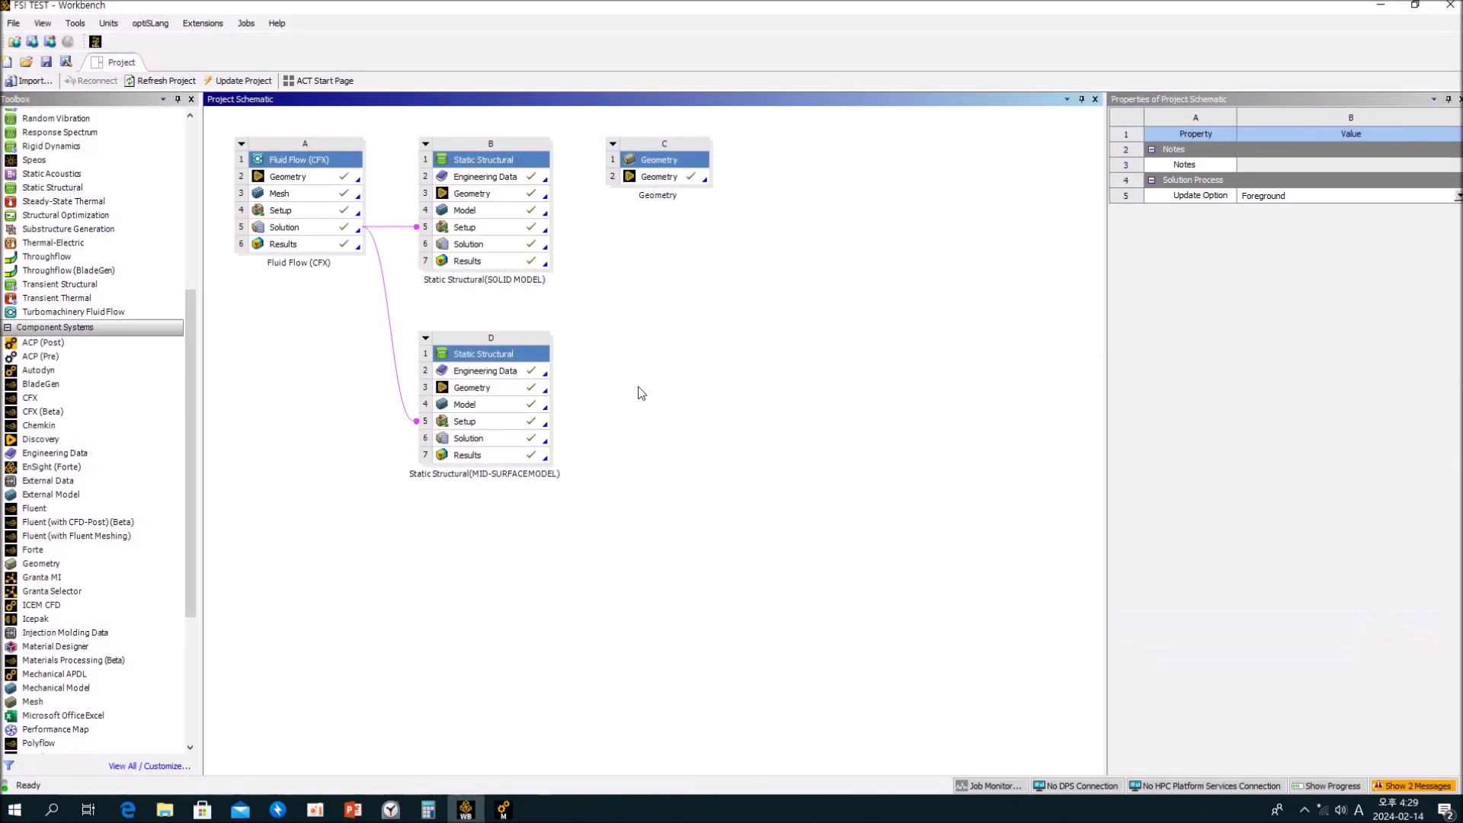
# Step: Open the Static Structural (SOLID MODEL) results in Mechanical and review the chamber's Geometry object
pyautogui.click(478, 197)
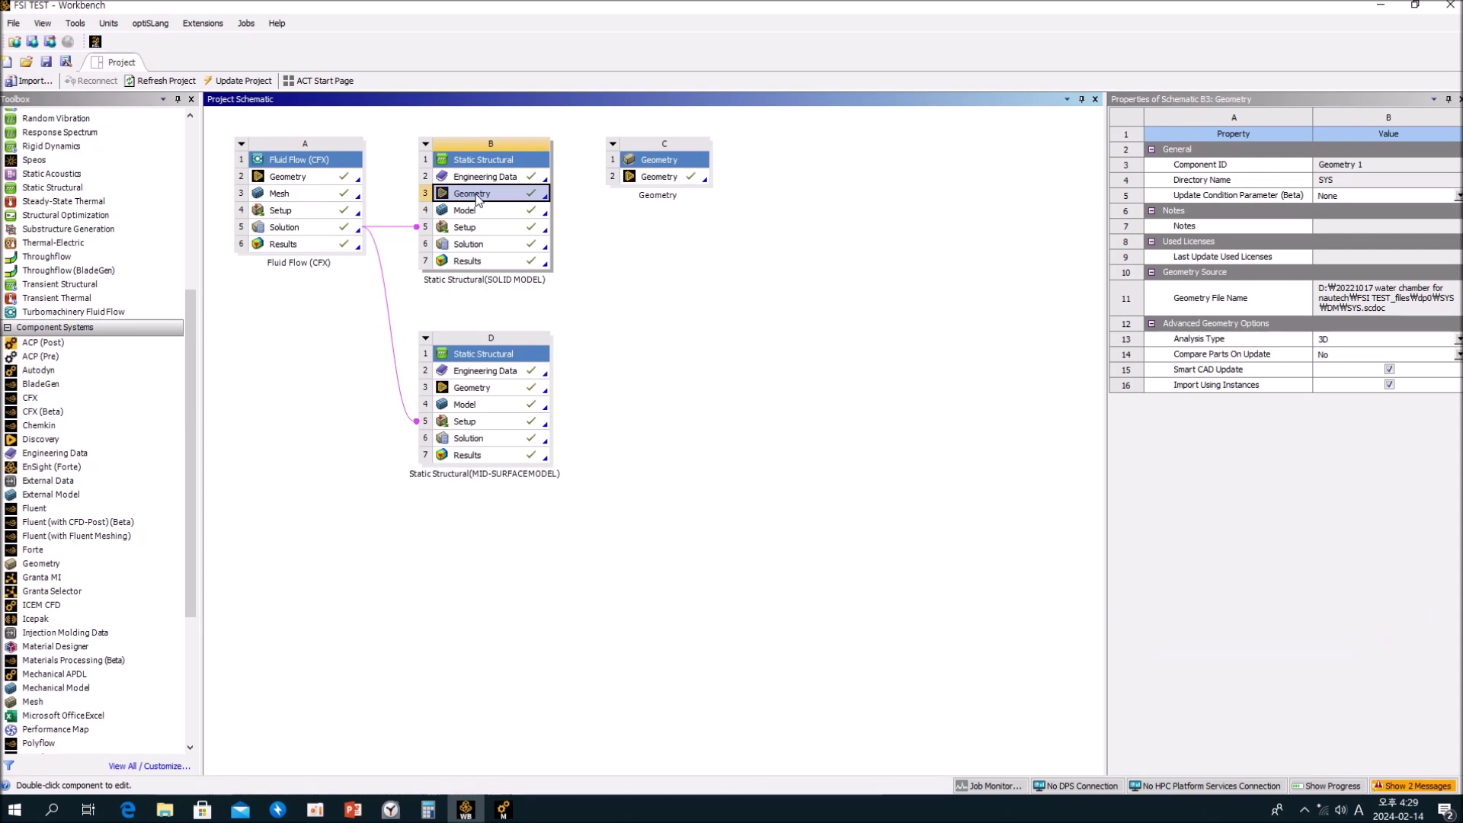
pyautogui.doubleClick(475, 260)
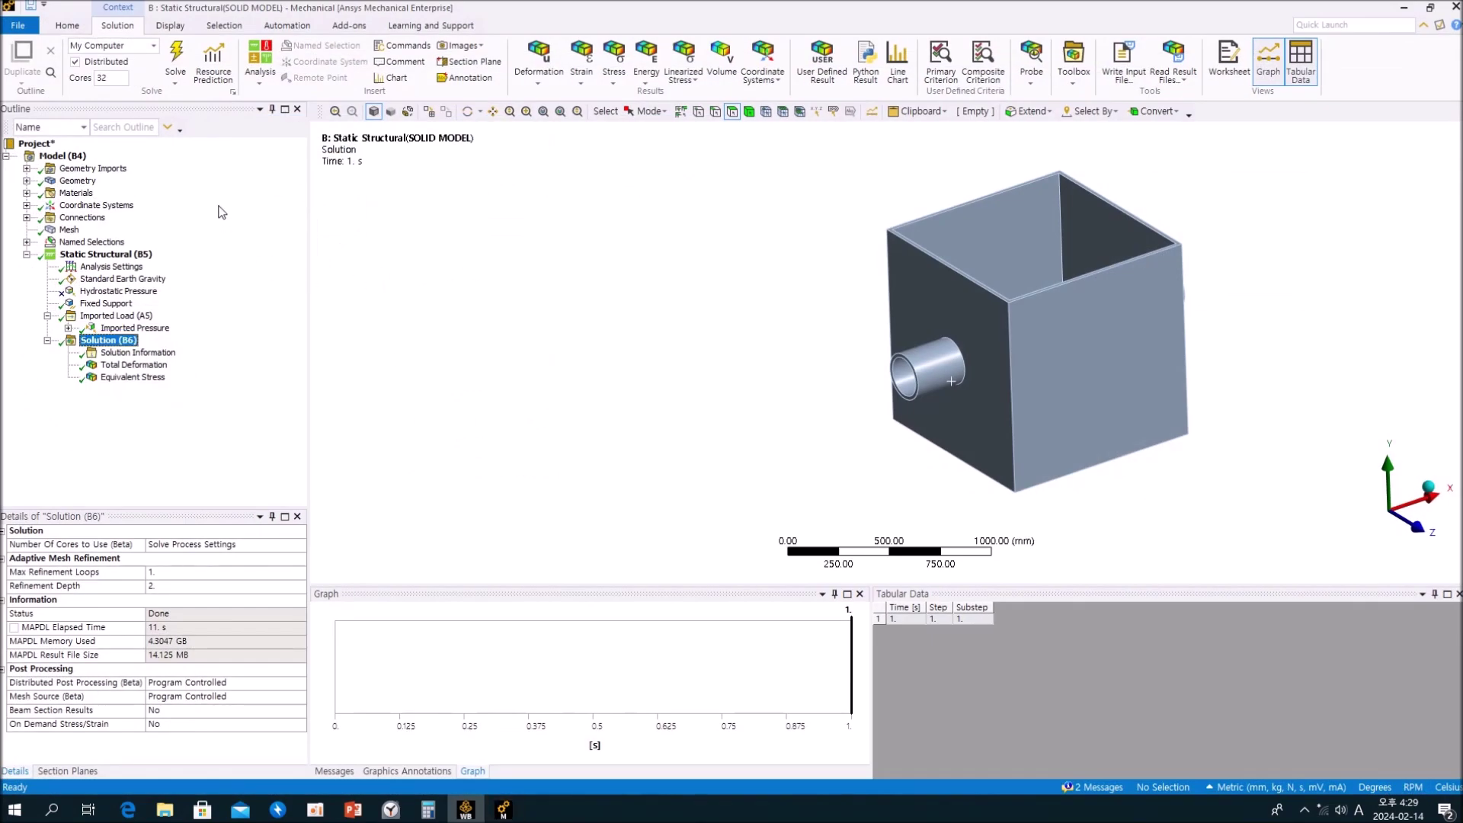
pyautogui.click(77, 180)
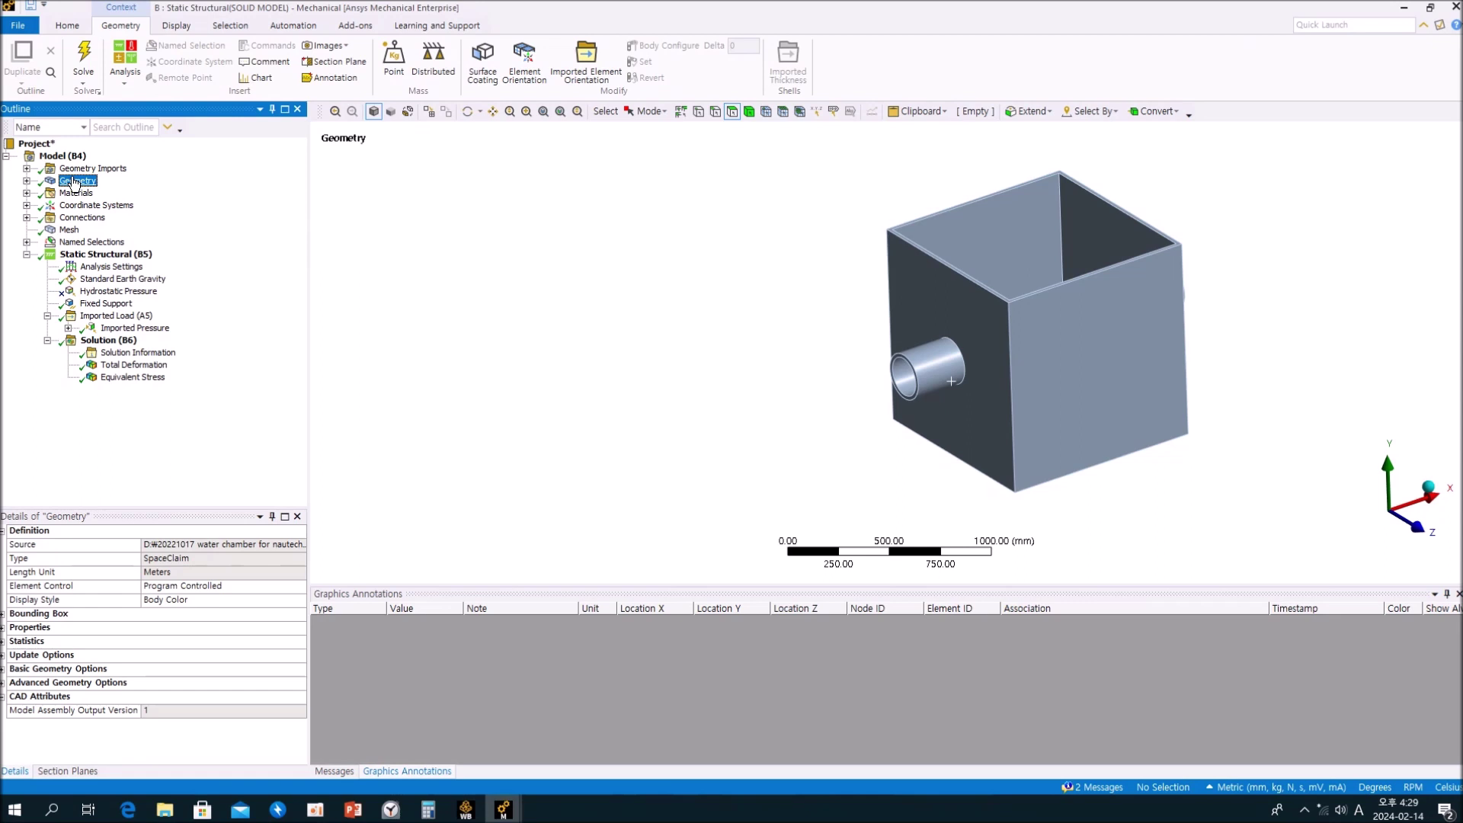
pyautogui.keyDown('ctrl'); pyautogui.moveTo(1033, 342); pyautogui.dragTo(827, 351, button='middle'); pyautogui.keyUp('ctrl')
pyautogui.click(211, 280)
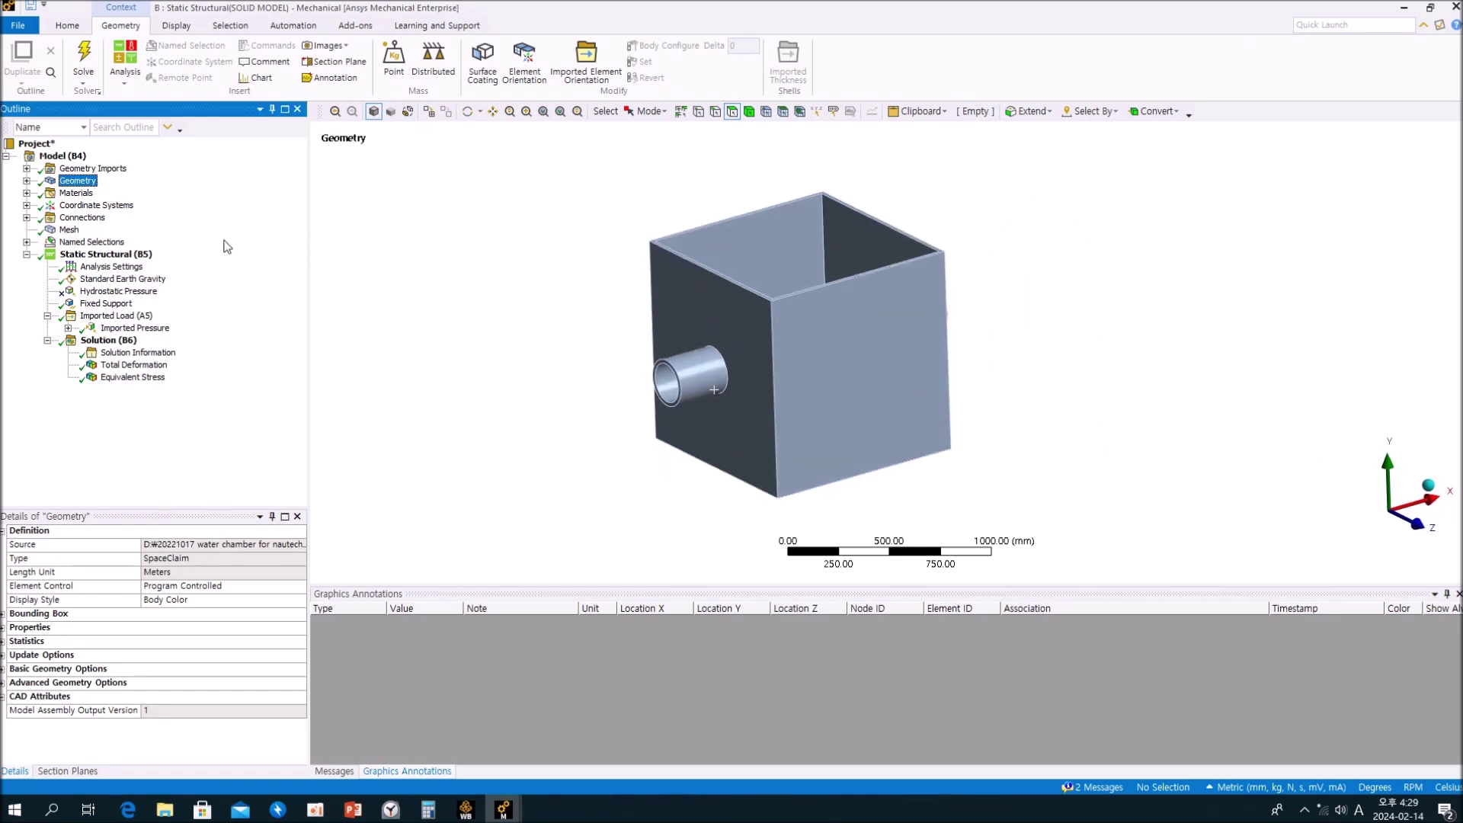
# Step: Check the contacts under Connections and inspect the chamber's mesh around the inlet pipe
pyautogui.click(27, 218)
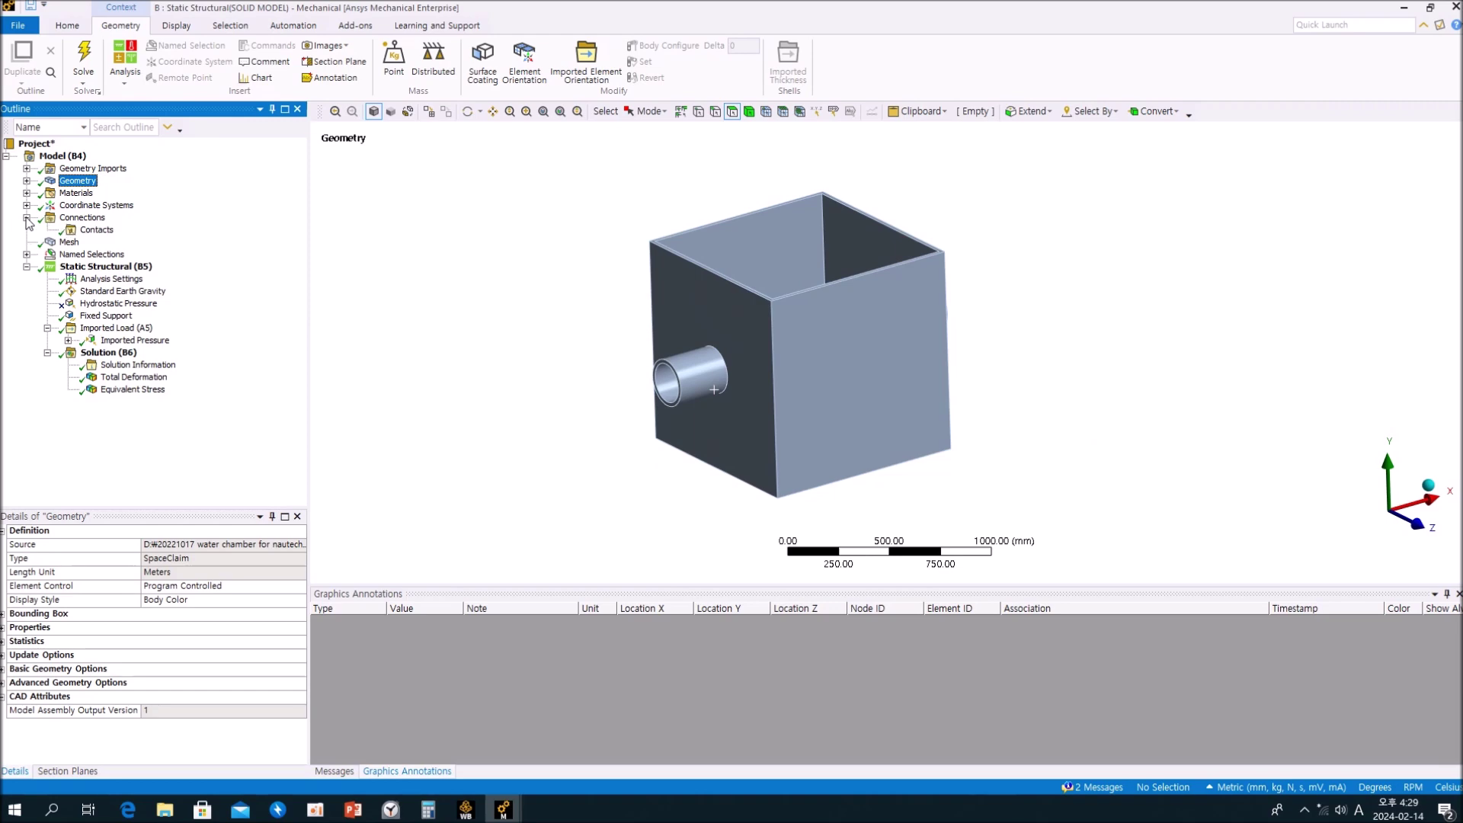
pyautogui.click(27, 218)
pyautogui.click(69, 230)
pyautogui.moveTo(792, 358); pyautogui.dragTo(724, 362, button='middle')
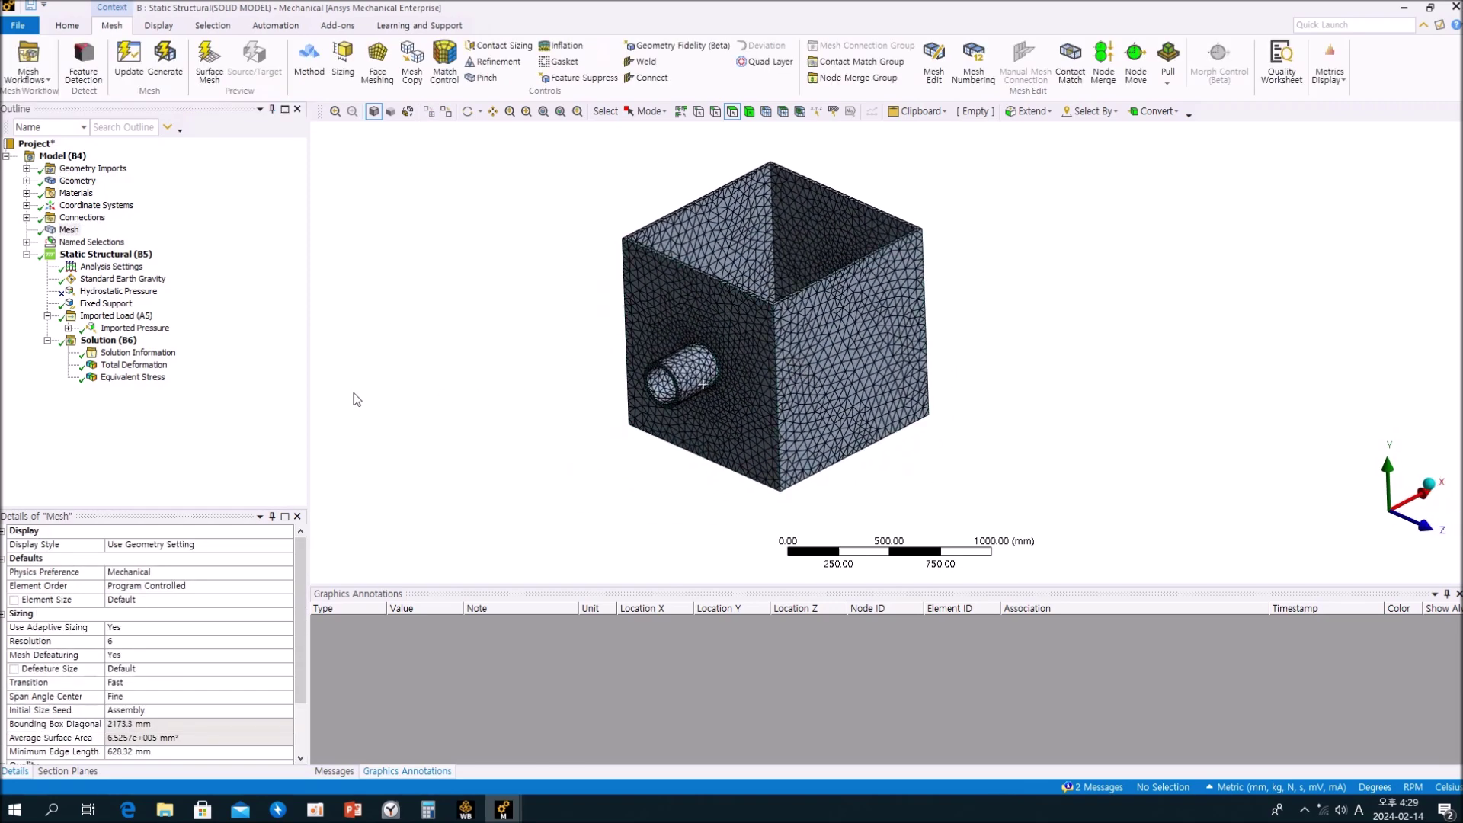
pyautogui.scroll(5, 885, 353)
# Step: Review the Fixed Support and the face it is applied to by viewing the chamber from several sides
pyautogui.click(192, 440)
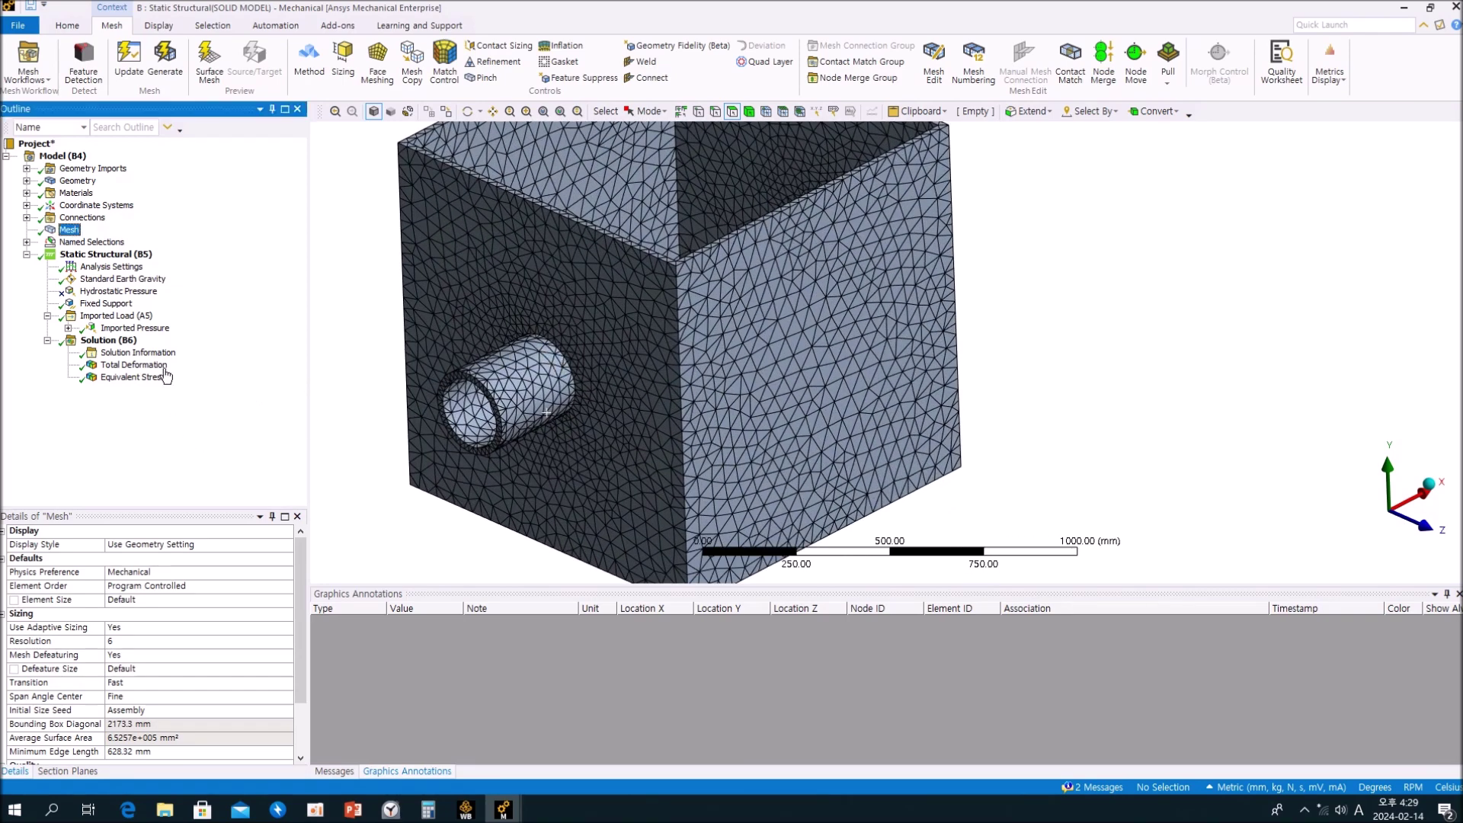
pyautogui.click(107, 303)
pyautogui.moveTo(851, 427); pyautogui.dragTo(800, 320, button='middle')
pyautogui.moveTo(706, 399); pyautogui.dragTo(732, 464, button='middle')
pyautogui.moveTo(892, 475); pyautogui.dragTo(974, 422, button='middle')
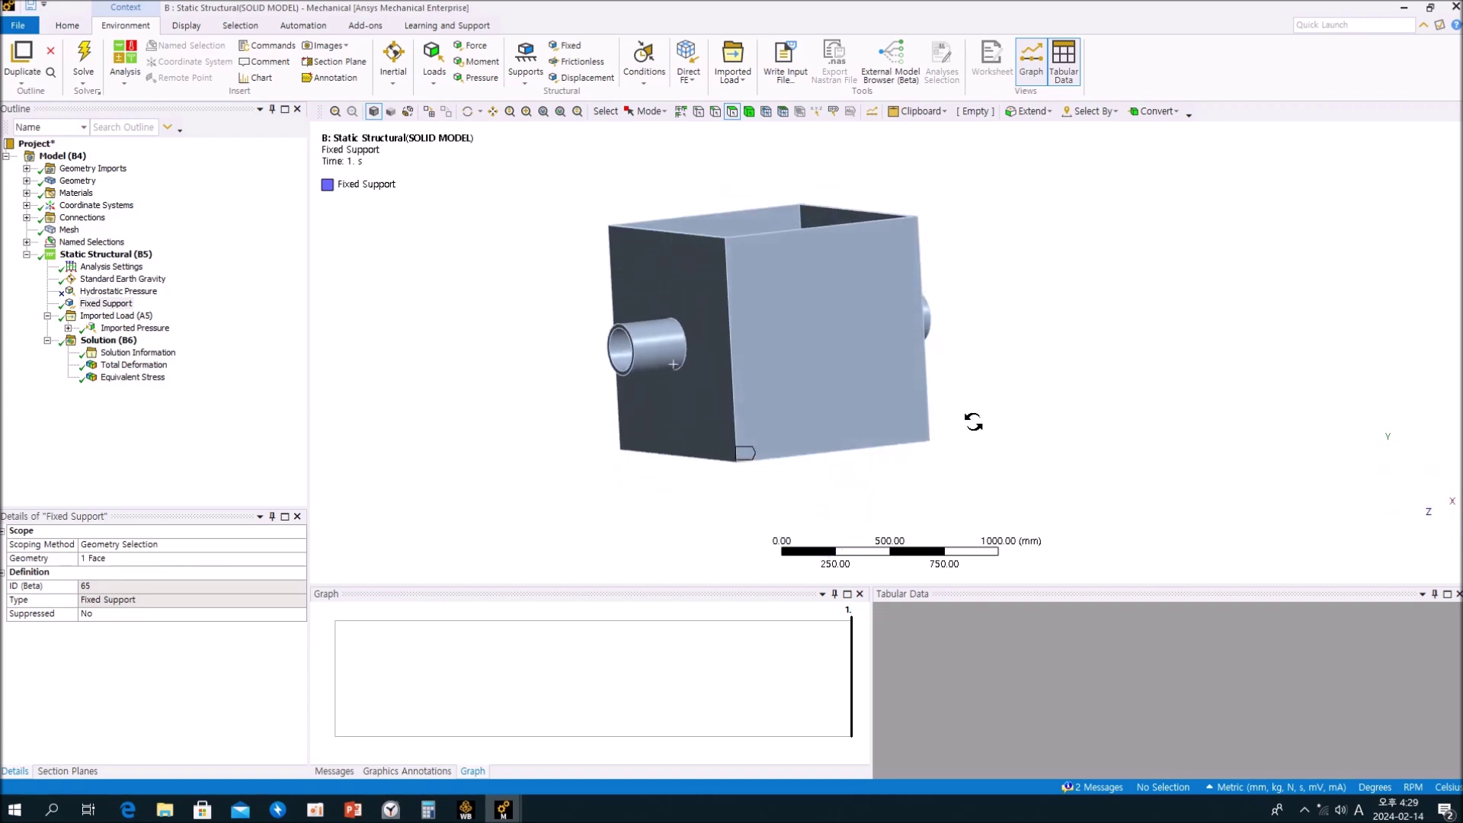
pyautogui.click(226, 455)
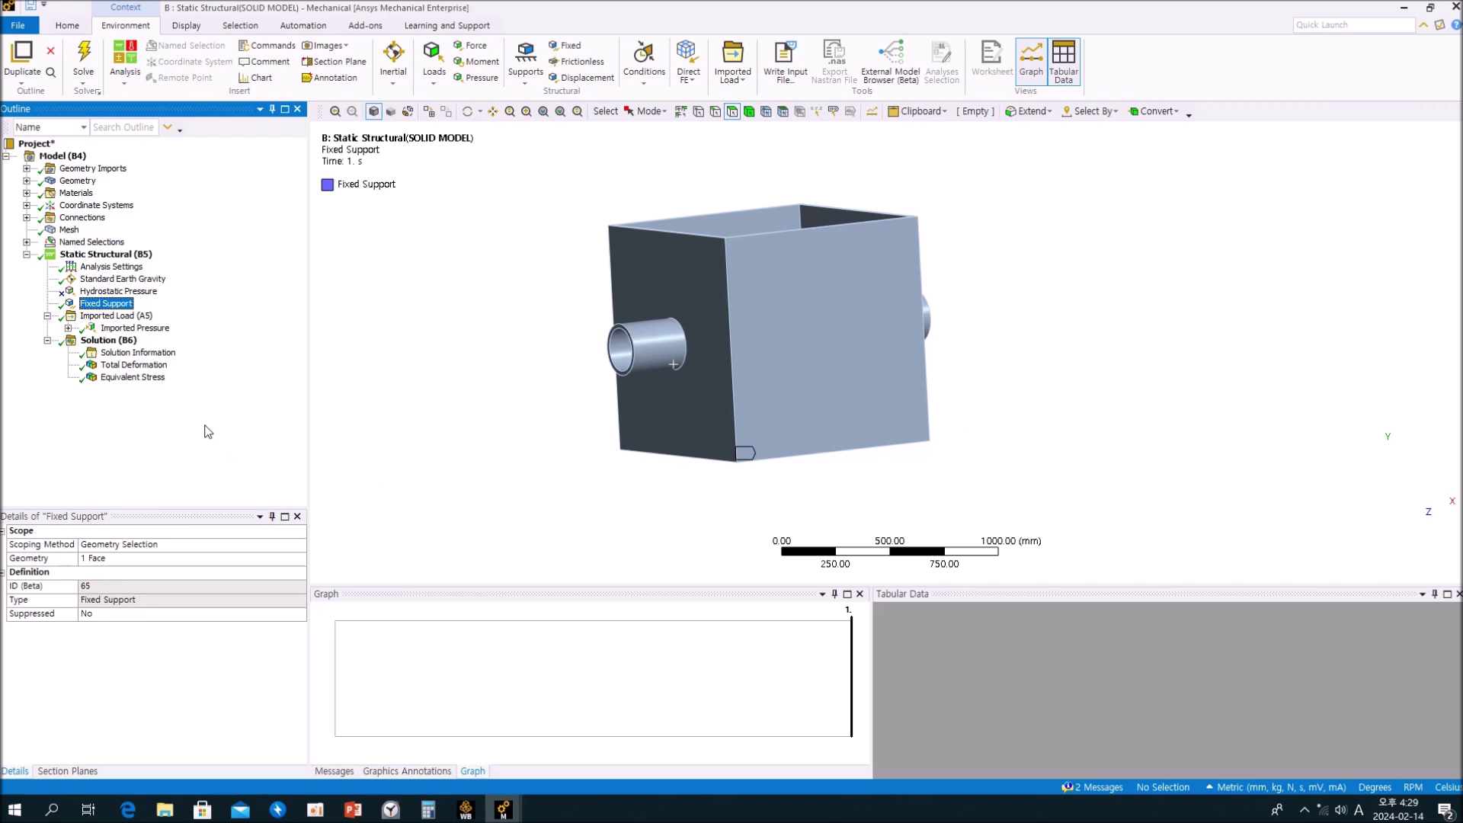
# Step: Review Imported Load (A5) and its link to the Fluid Flow (CFX) Solution in the Workbench schematic, and return to Mechanical
pyautogui.click(118, 316)
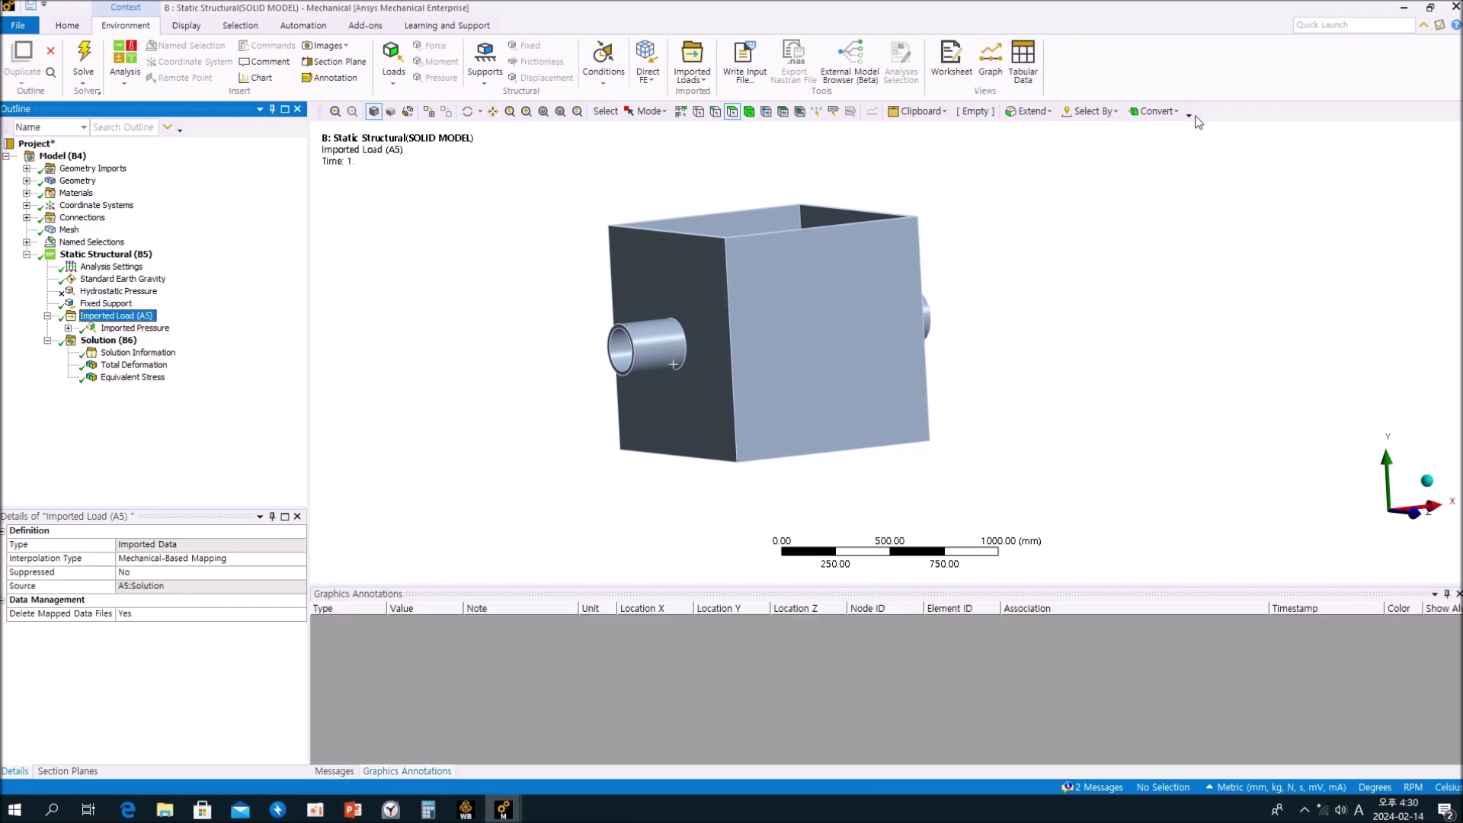
pyautogui.click(1404, 7)
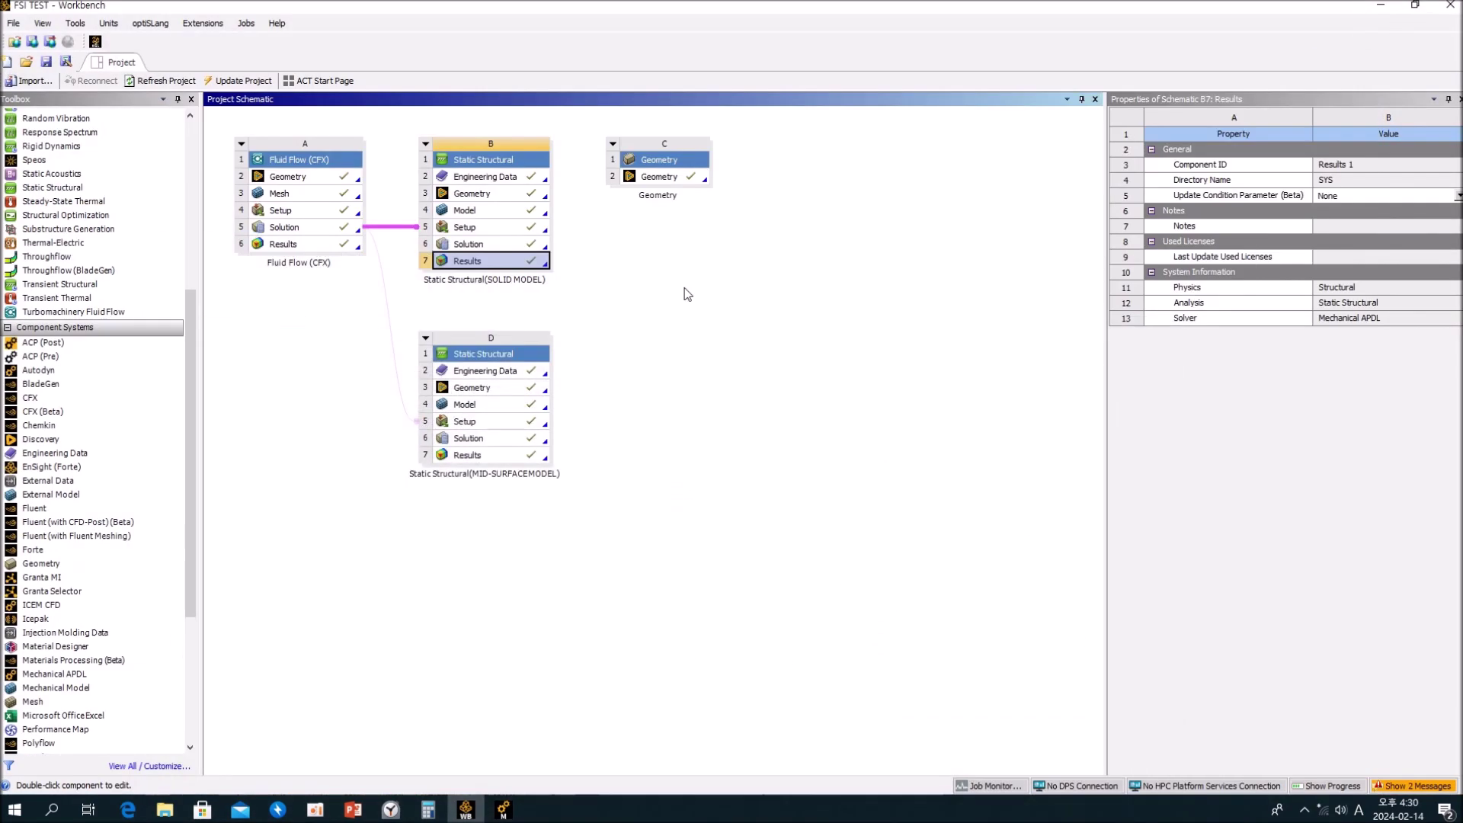
pyautogui.click(282, 231)
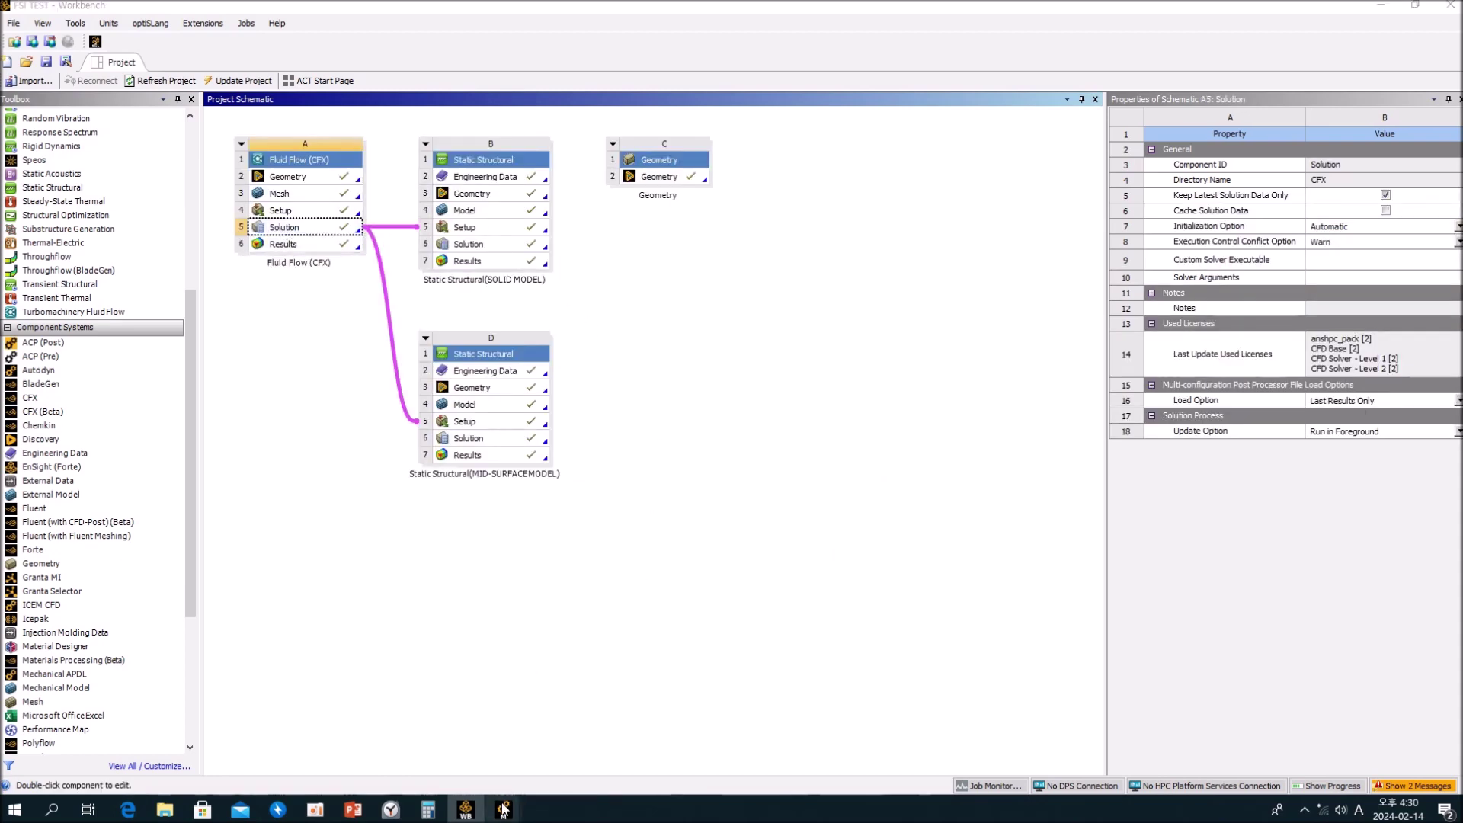
pyautogui.moveTo(503, 807)
pyautogui.click(379, 688)
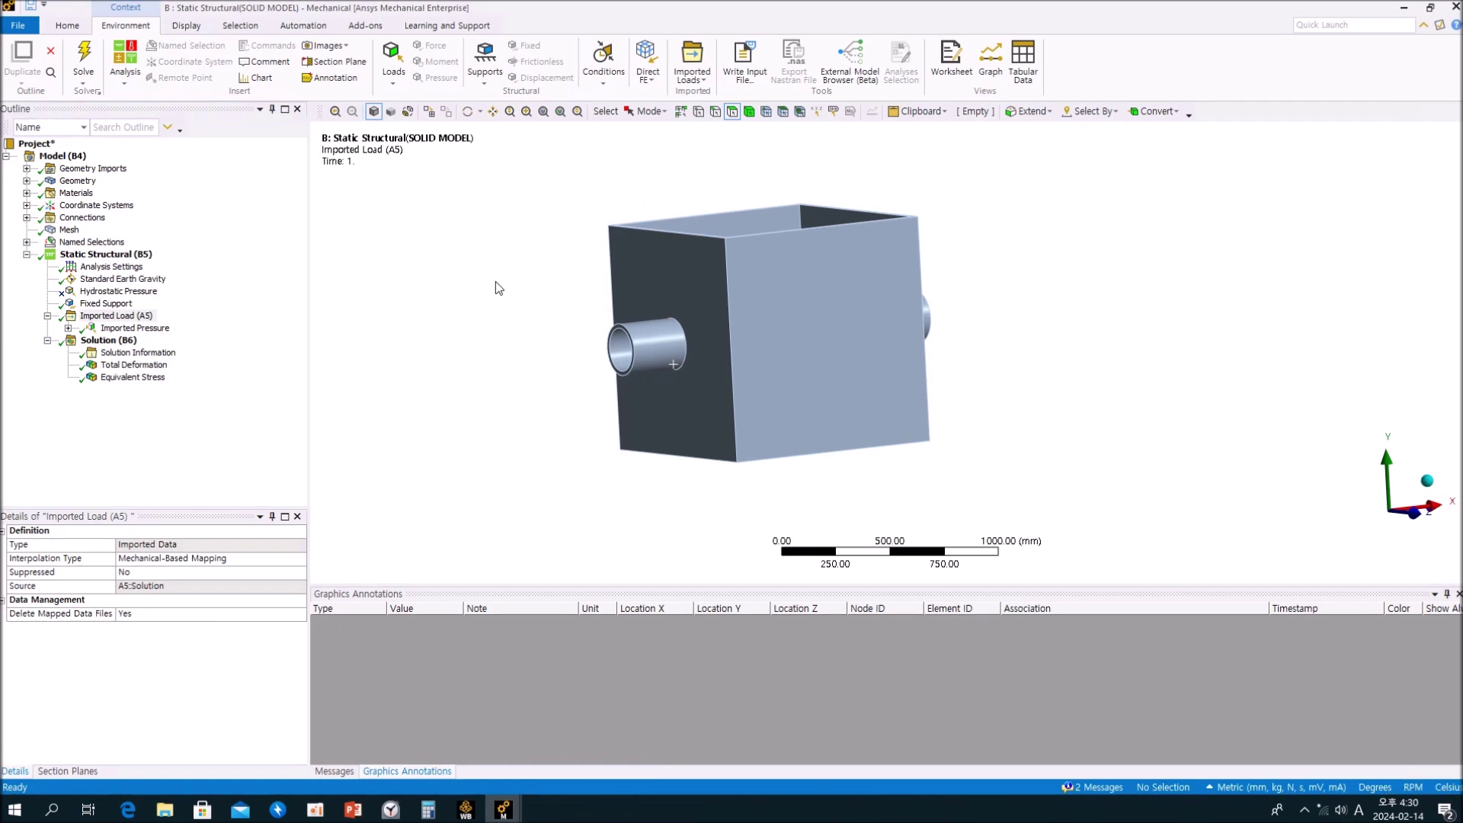
# Step: Review Imported Load (A5) on the chamber and the load types that can be inserted under it
pyautogui.click(110, 315)
pyautogui.moveTo(524, 311); pyautogui.dragTo(489, 328, button='middle')
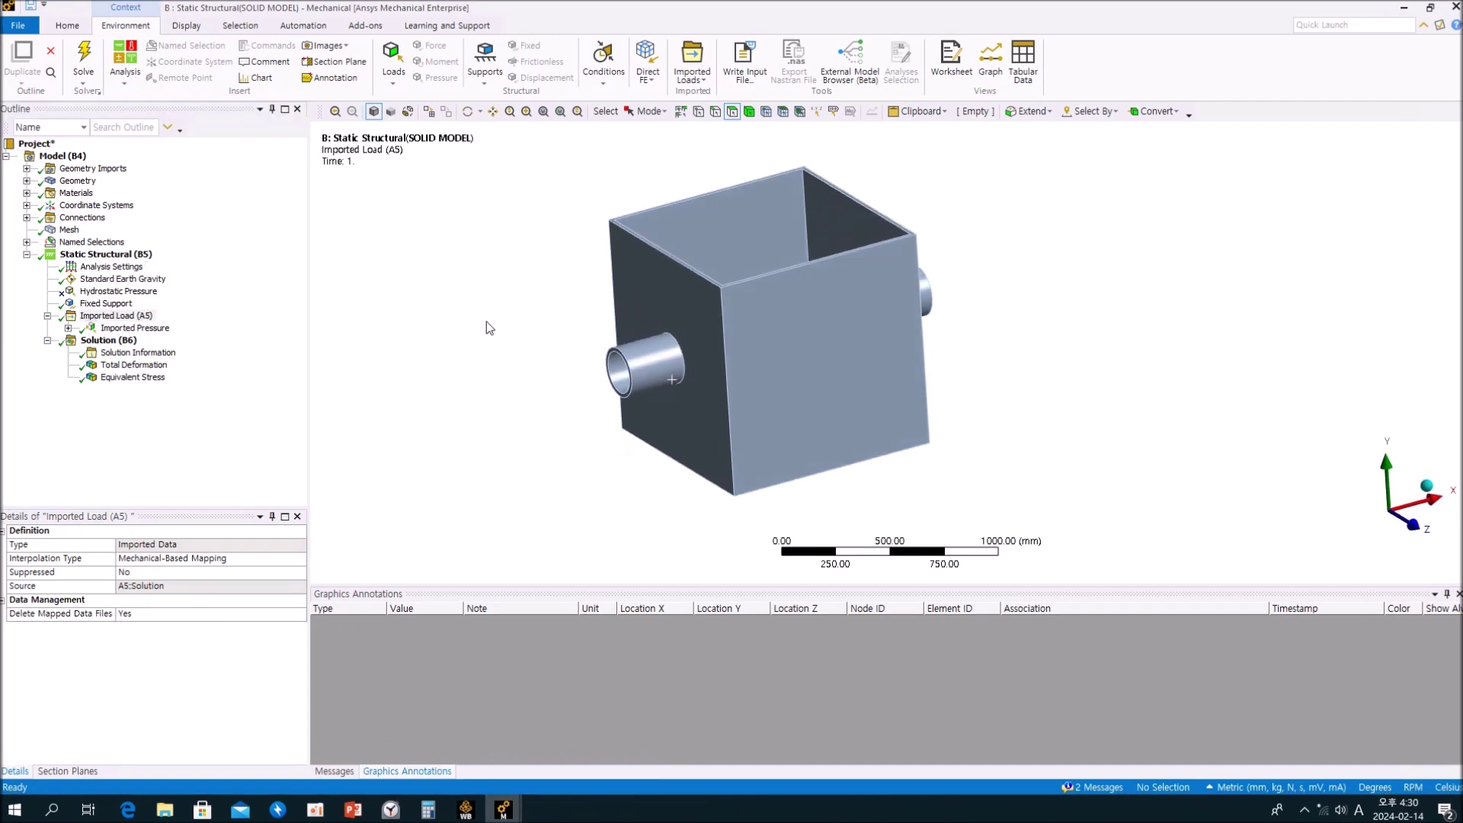
pyautogui.rightClick(120, 316)
pyautogui.moveTo(198, 325)
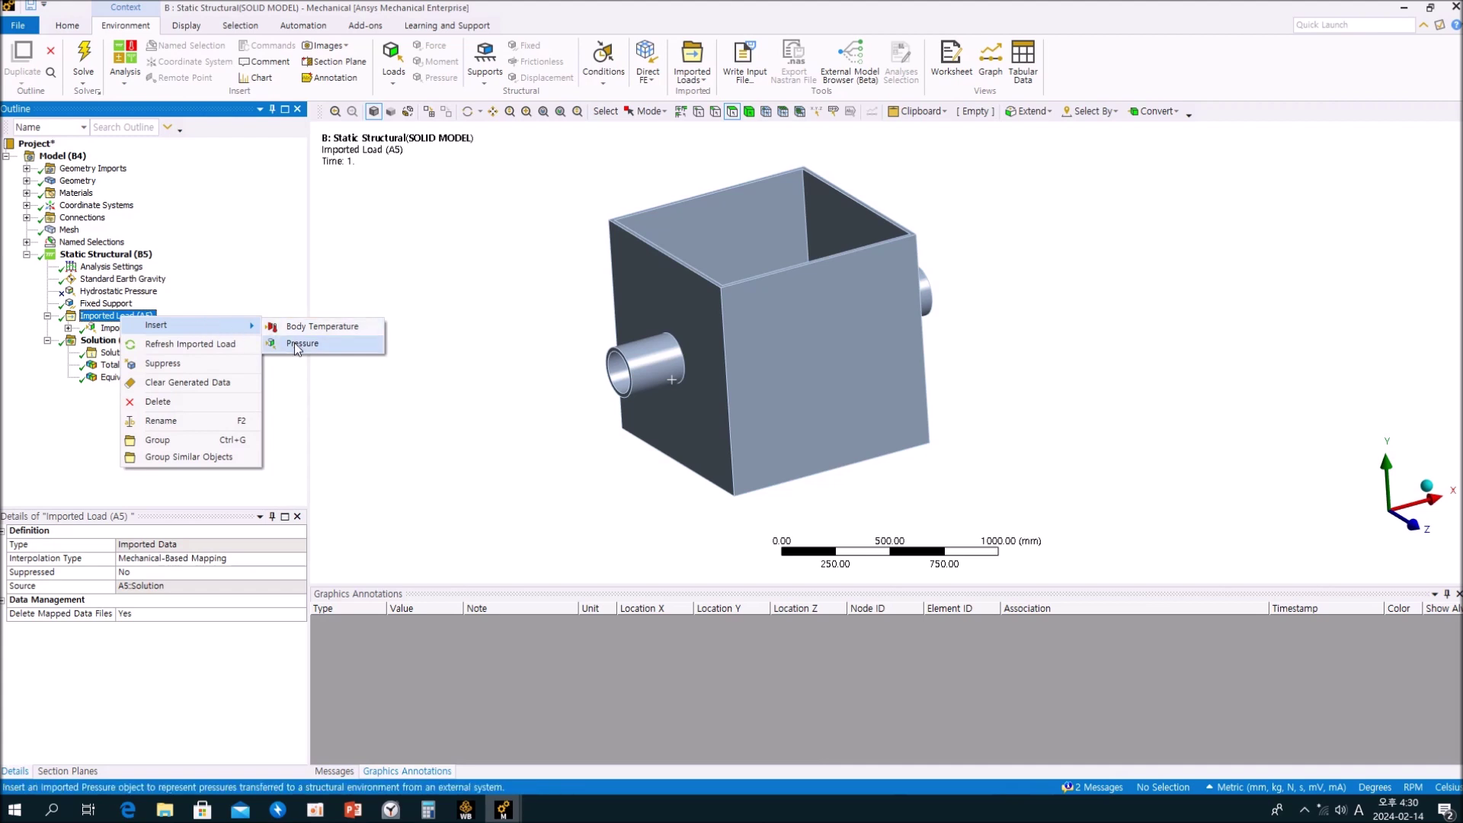
pyautogui.click(276, 266)
# Step: Review which inner faces of the chamber and pipes the Imported Pressure is scoped to
pyautogui.click(130, 327)
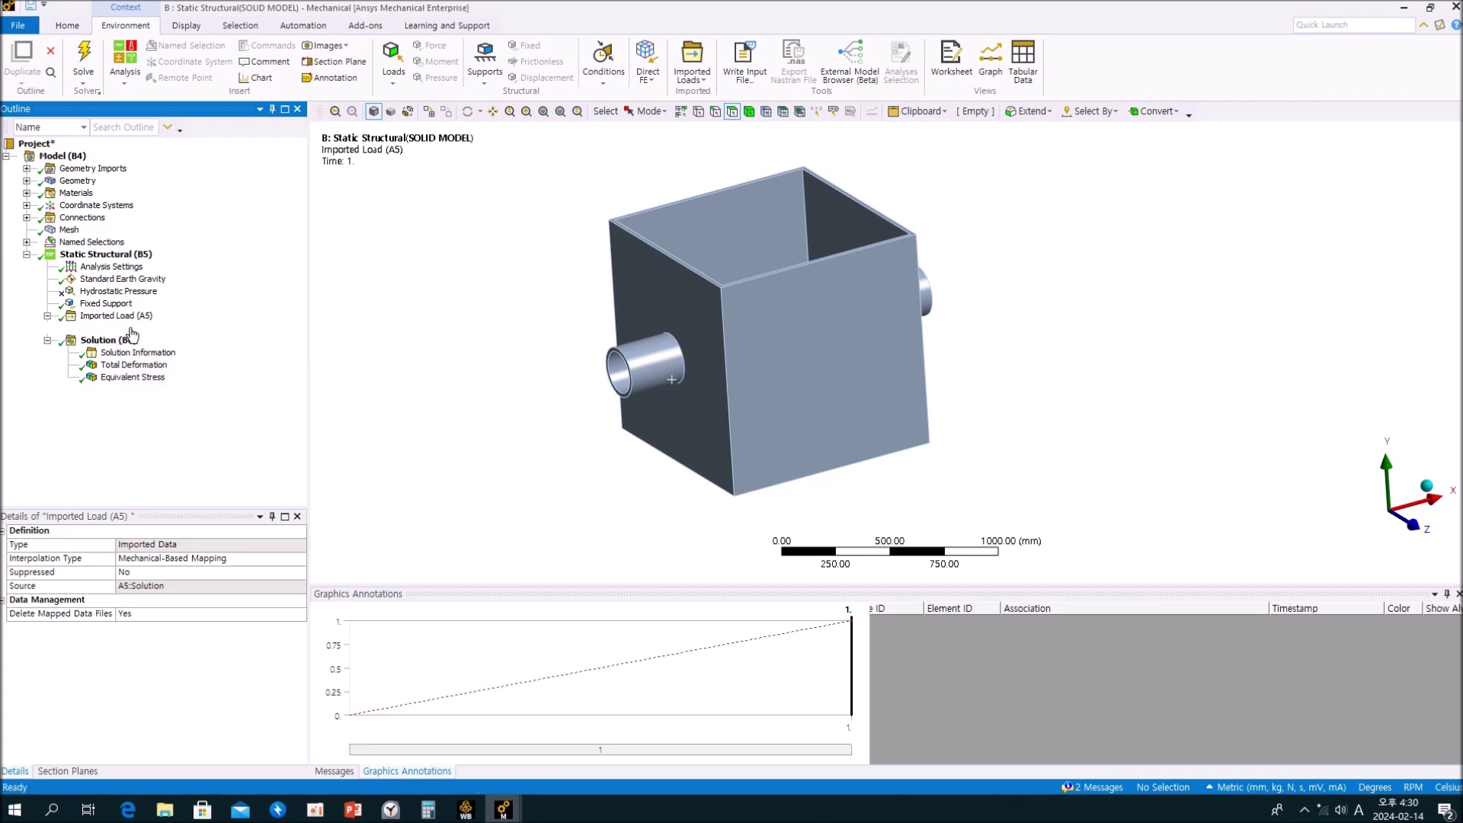
pyautogui.click(191, 565)
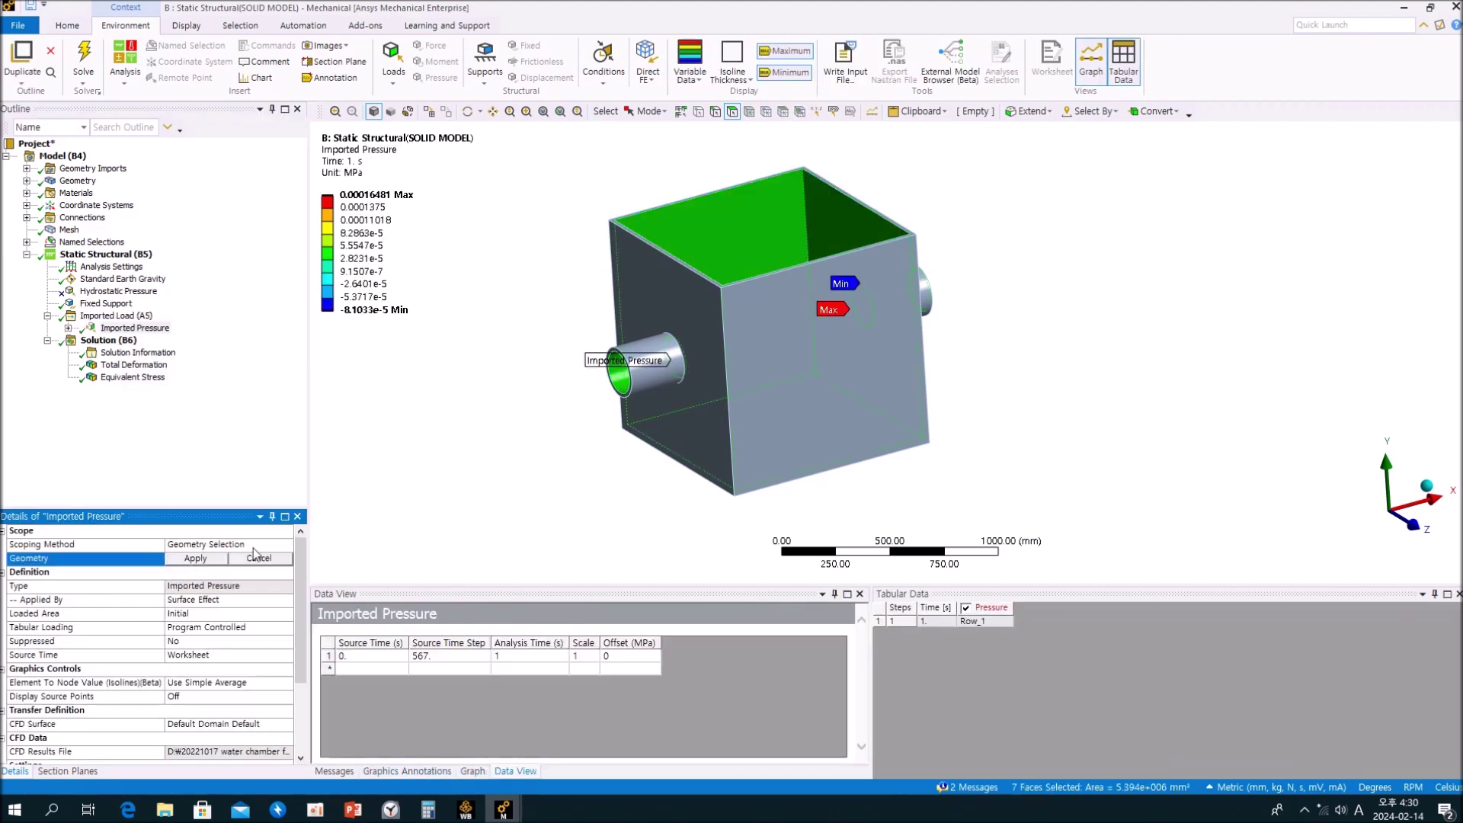
pyautogui.moveTo(803, 329); pyautogui.dragTo(798, 360, button='middle')
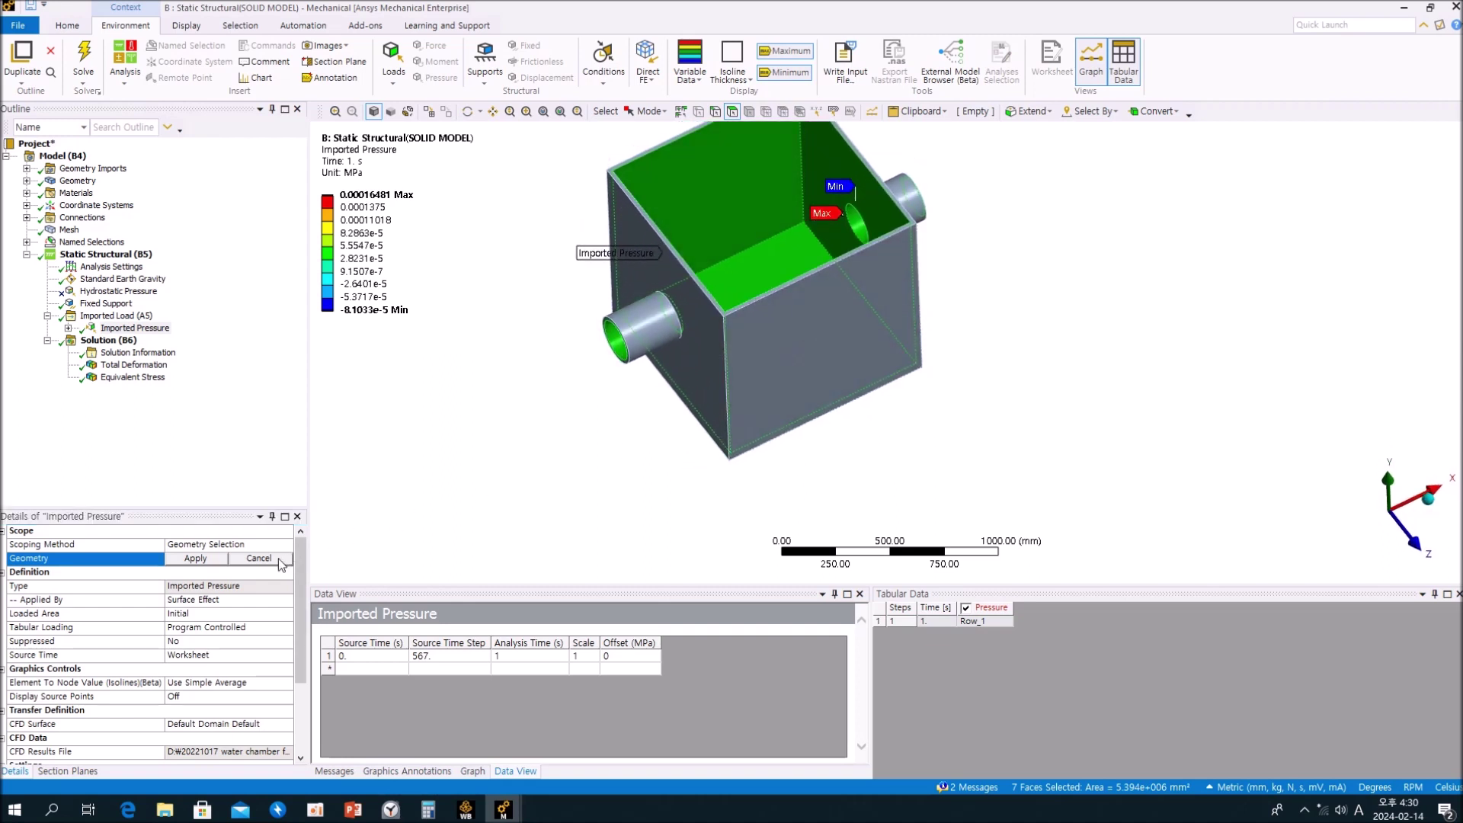
pyautogui.click(195, 559)
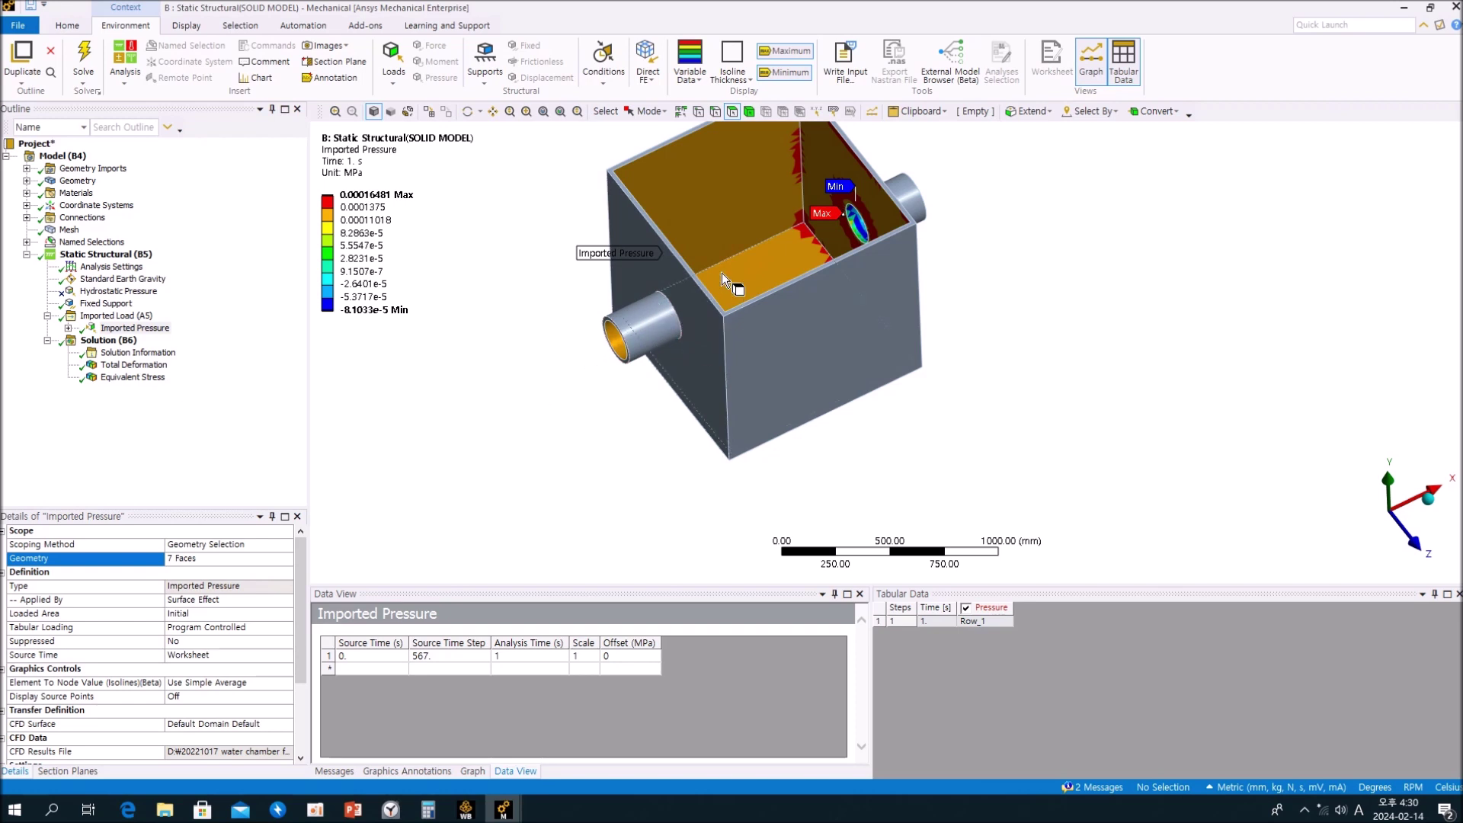
pyautogui.moveTo(612, 432); pyautogui.dragTo(692, 420, button='middle')
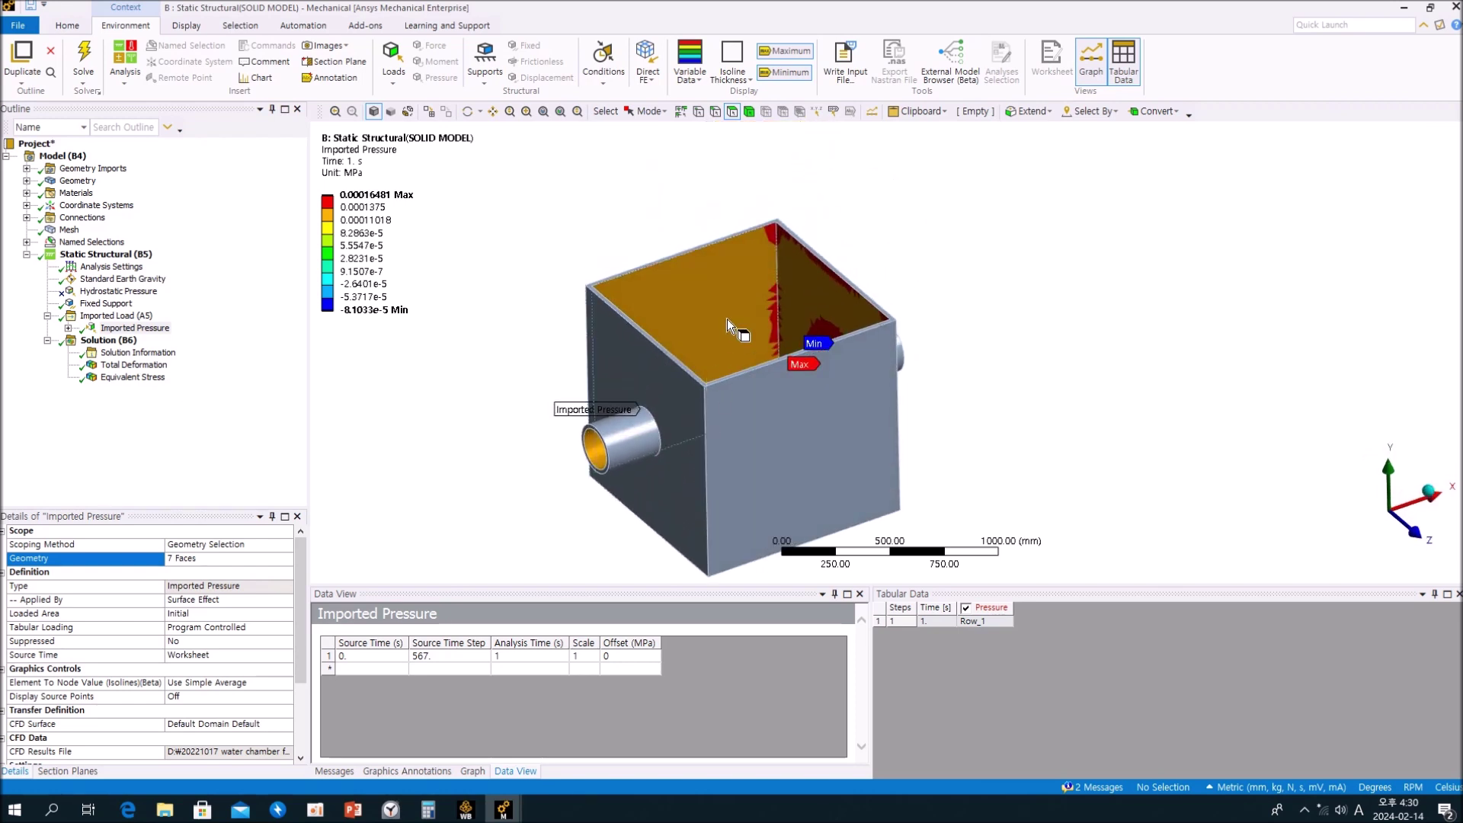
pyautogui.click(224, 563)
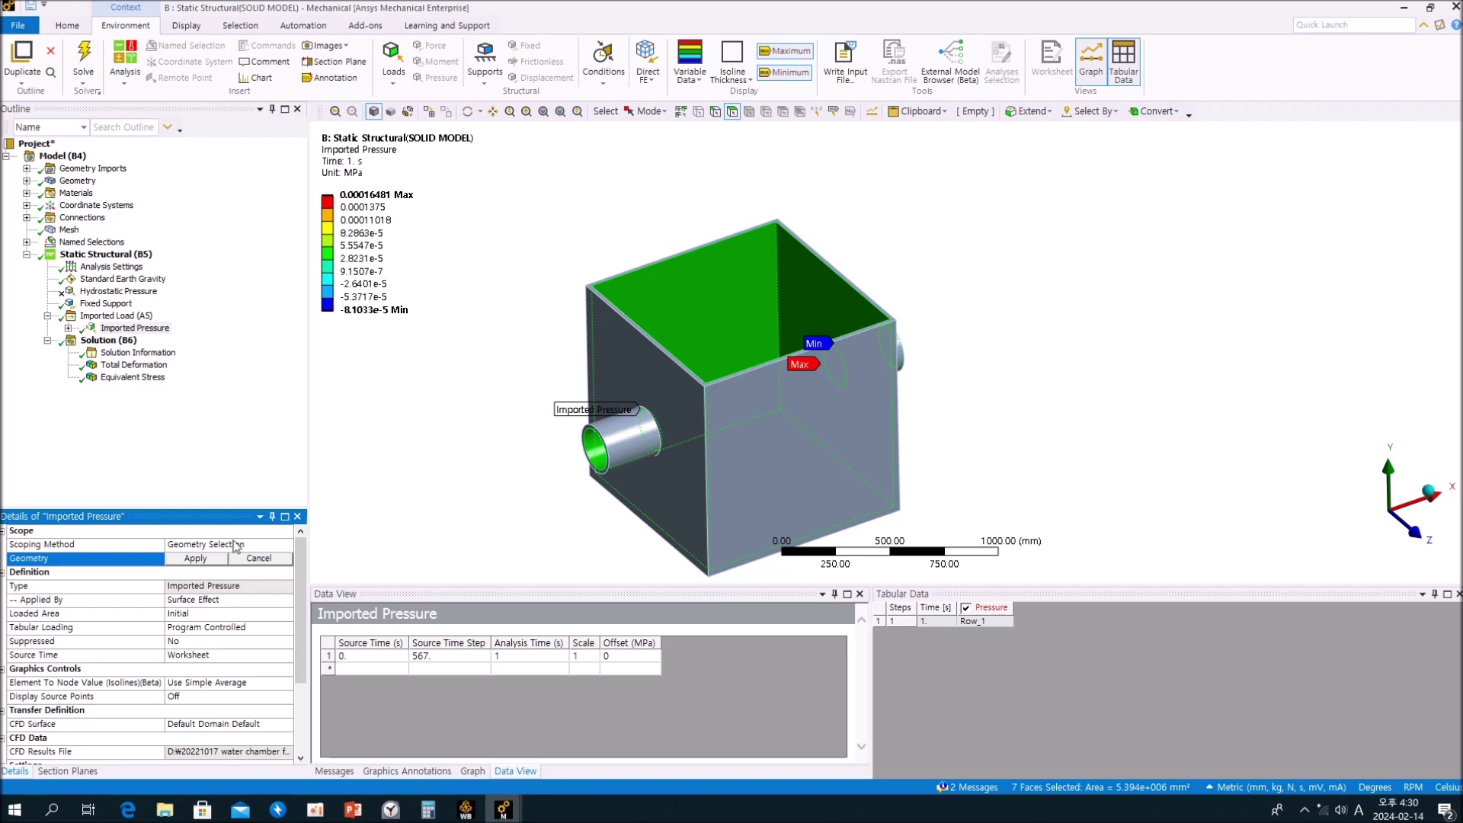
pyautogui.click(195, 558)
pyautogui.click(251, 443)
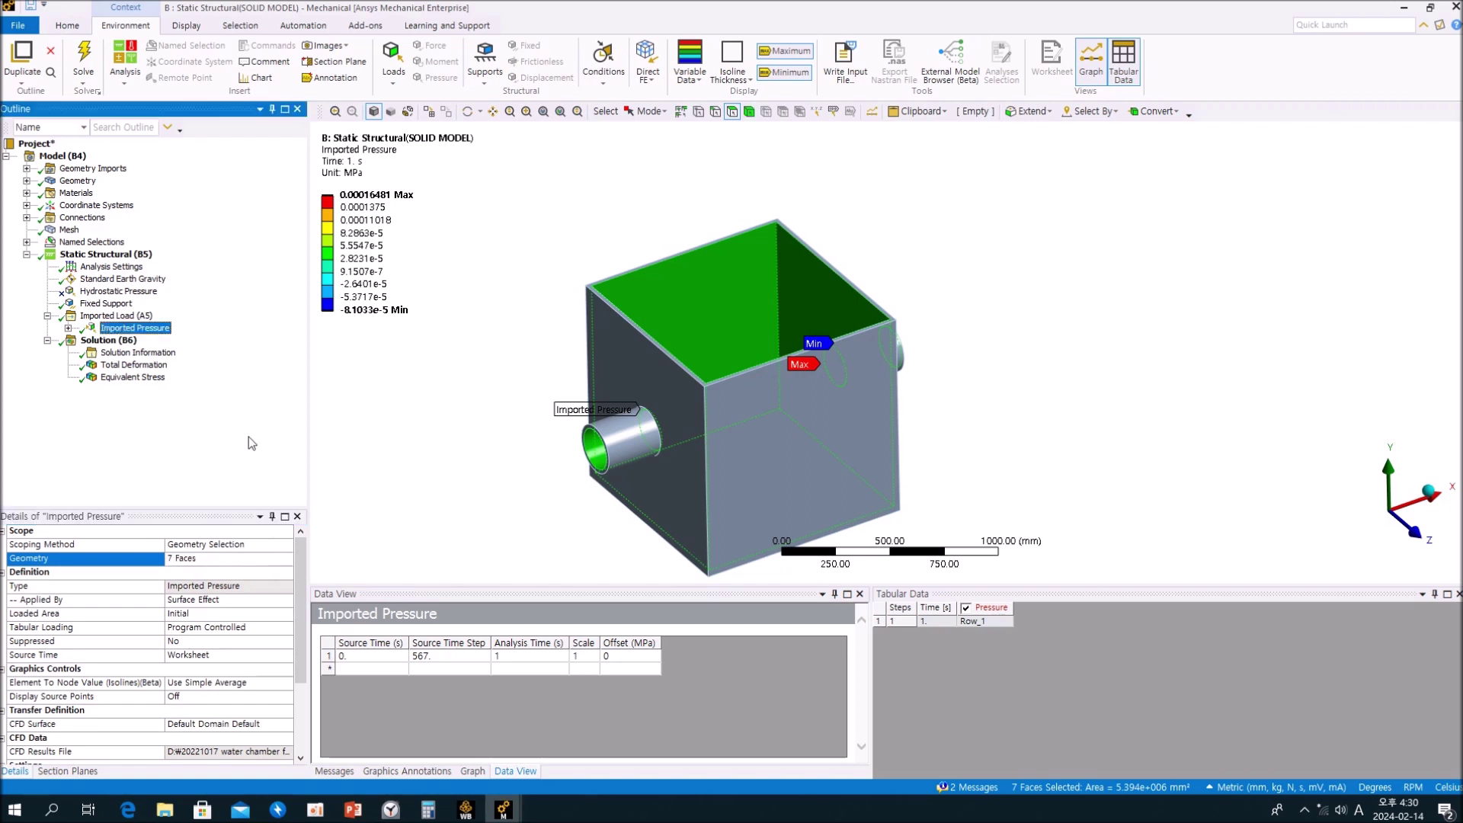
# Step: Inspect the mapped Imported Pressure contour on the chamber's inner walls and around the far pipe opening
pyautogui.click(526, 379)
pyautogui.moveTo(742, 314); pyautogui.dragTo(839, 376, button='middle')
pyautogui.scroll(4, 838, 376)
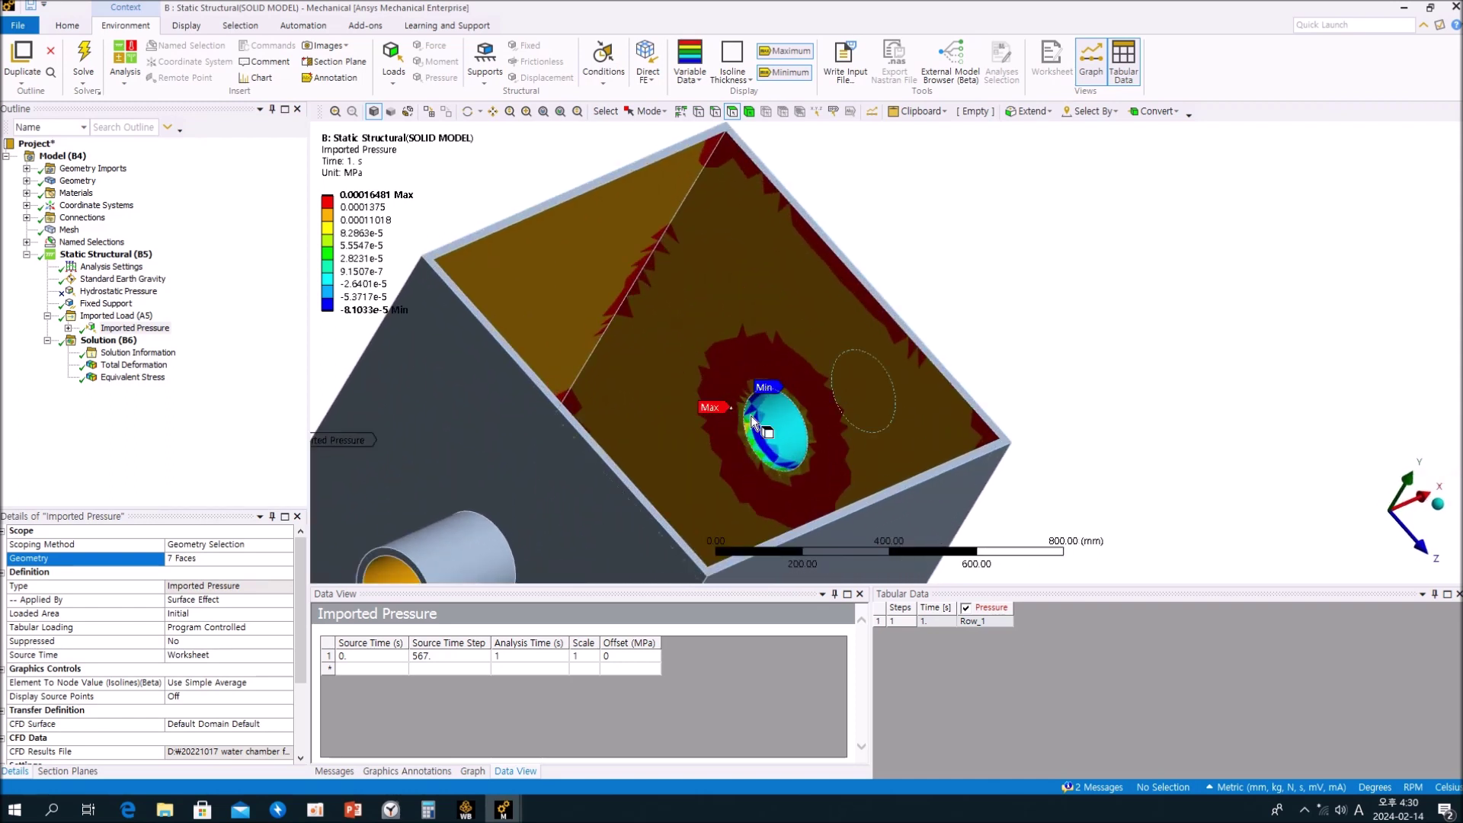
pyautogui.moveTo(756, 468); pyautogui.dragTo(898, 418, button='middle')
pyautogui.scroll(-2, 896, 416)
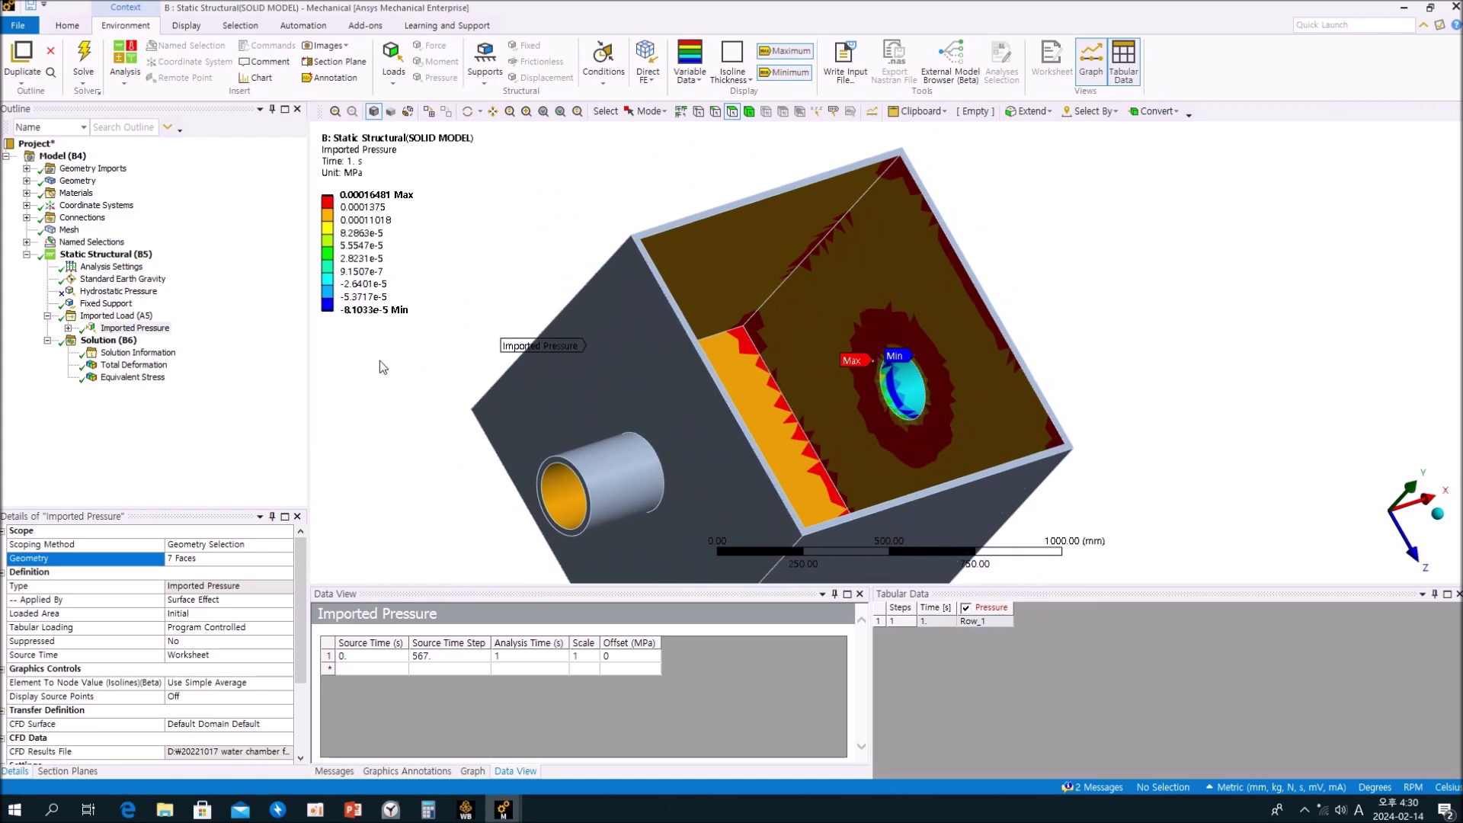
# Step: Switch the unit system to Metric (m, kg, N, s, V, A) and open the Fluid Flow (CFX) Results from Workbench
pyautogui.click(1241, 790)
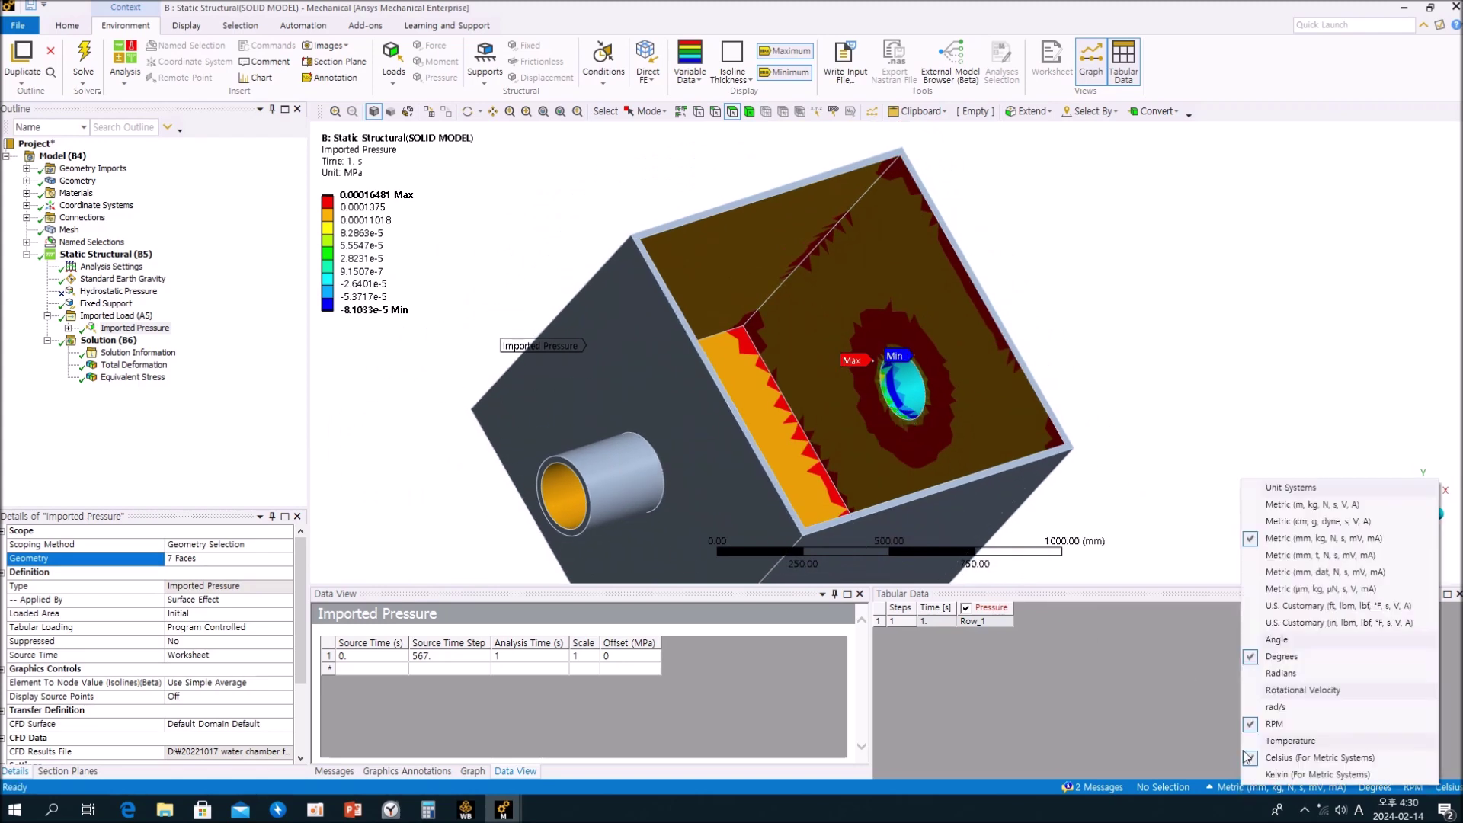
pyautogui.click(1288, 509)
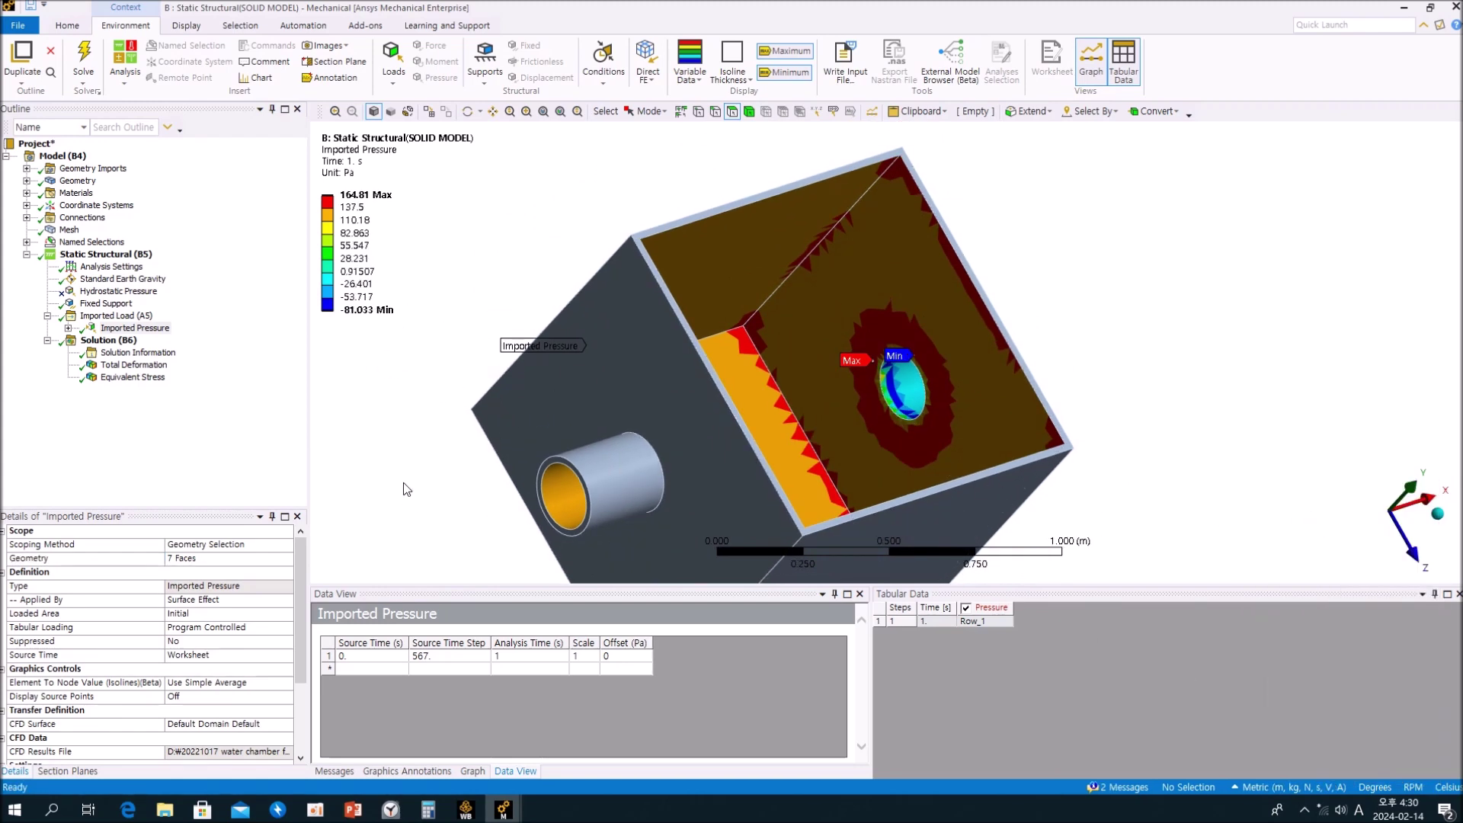
pyautogui.click(466, 809)
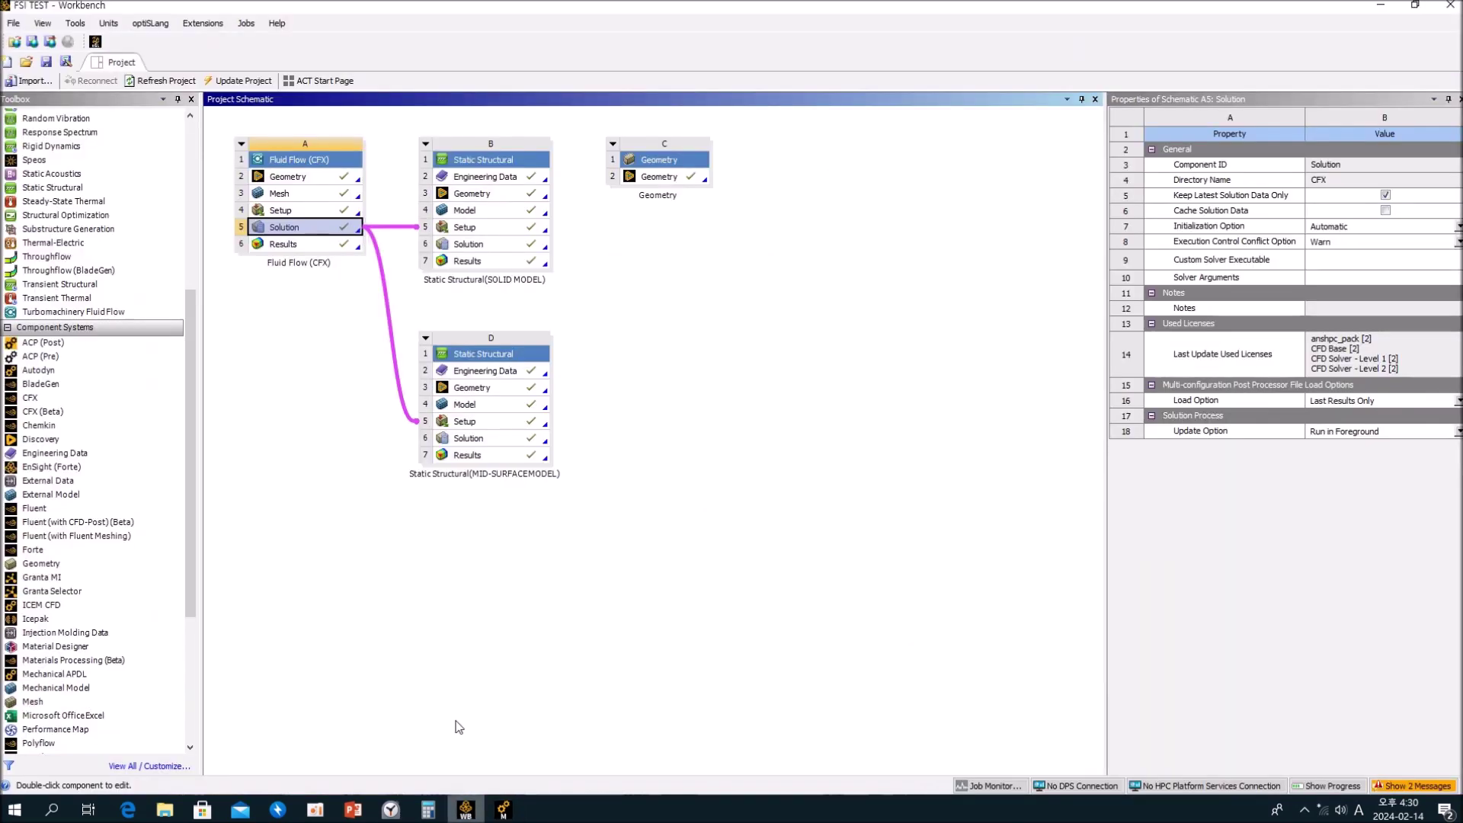
pyautogui.doubleClick(307, 248)
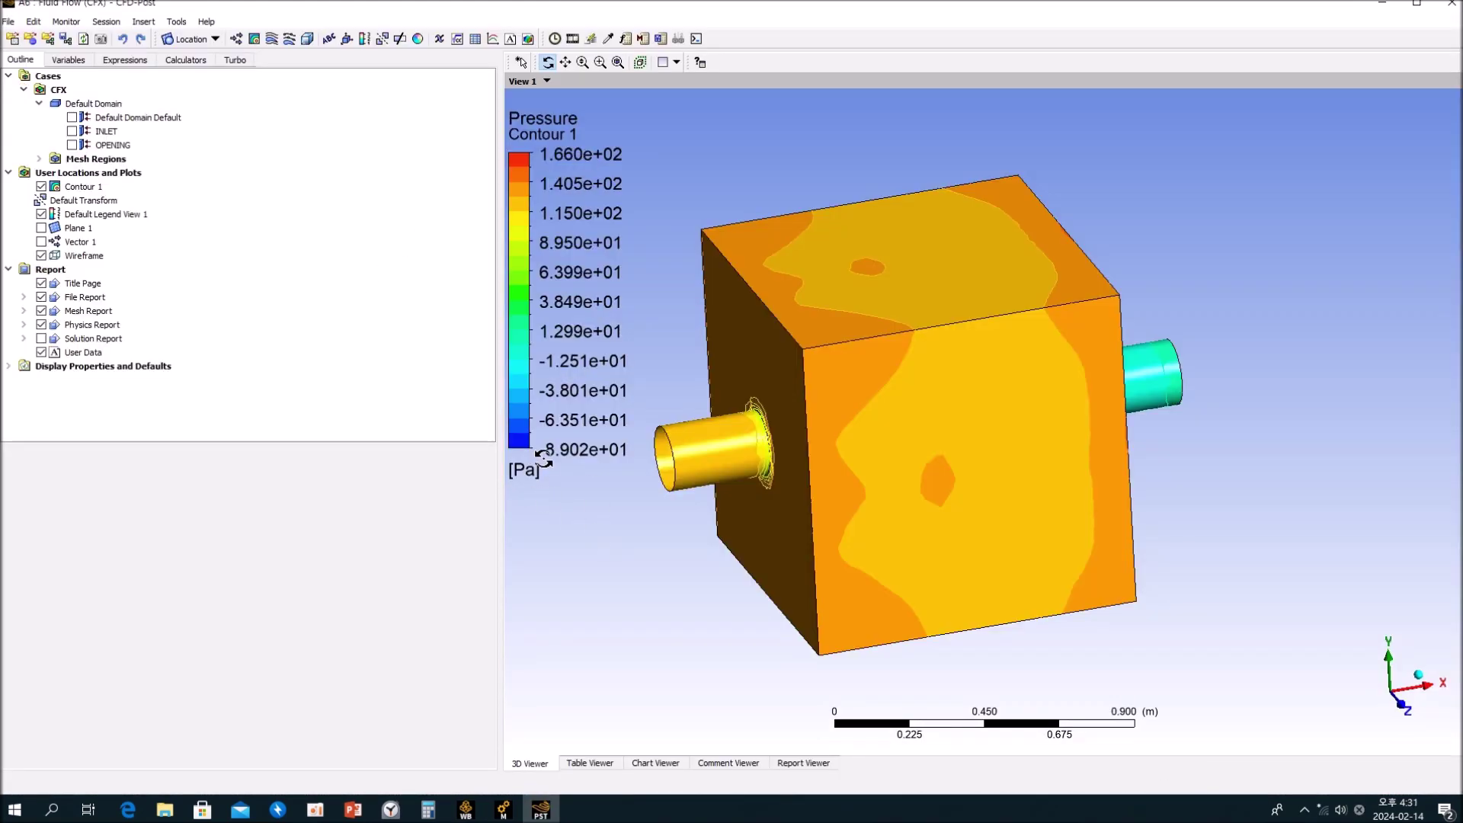
# Step: Return to the Static Structural (SOLID MODEL) window in Mechanical to compare its Imported Pressure with the CFX pressure range
pyautogui.moveTo(503, 809)
pyautogui.click(608, 752)
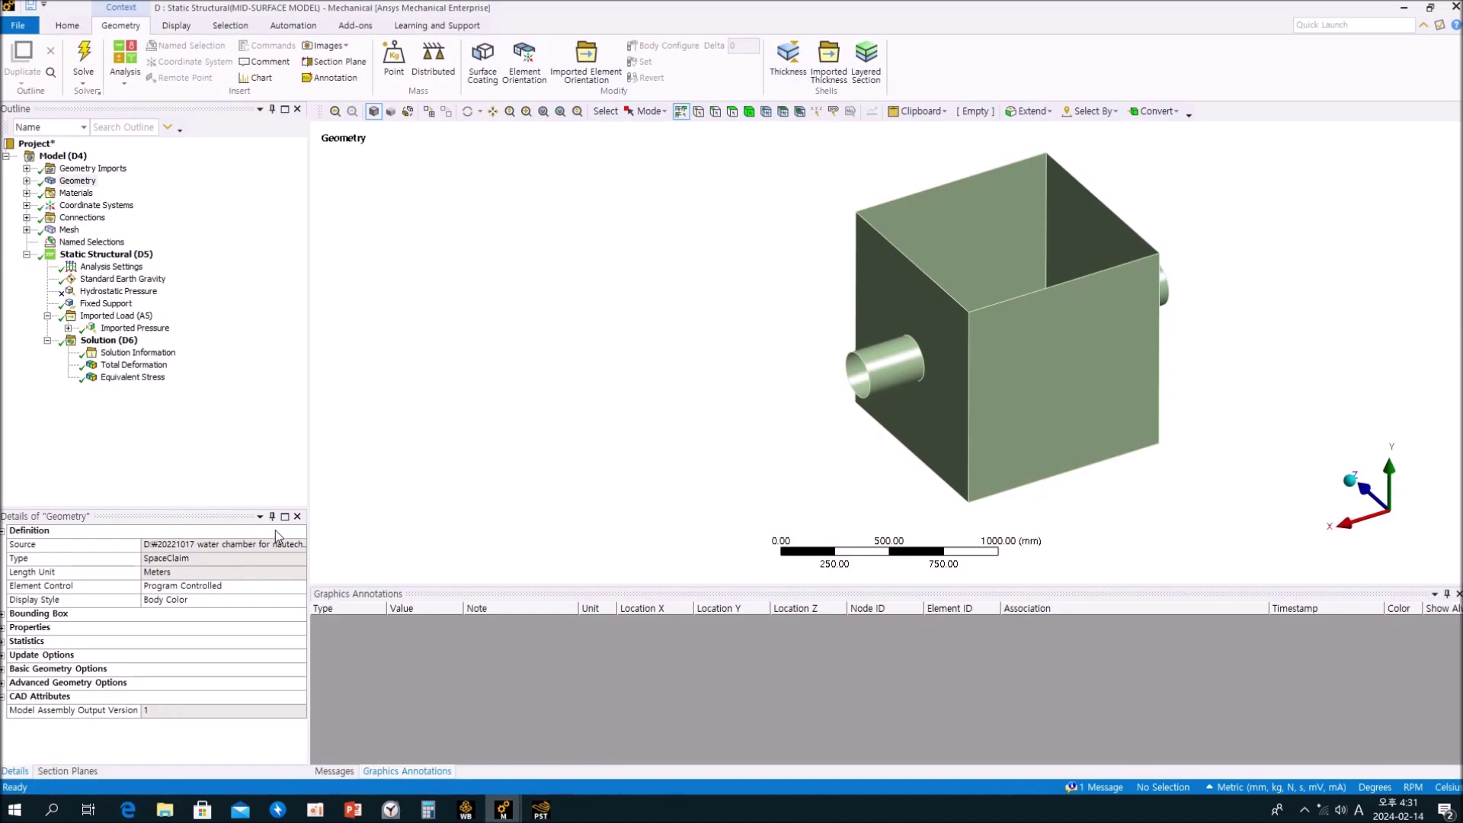
pyautogui.click(175, 405)
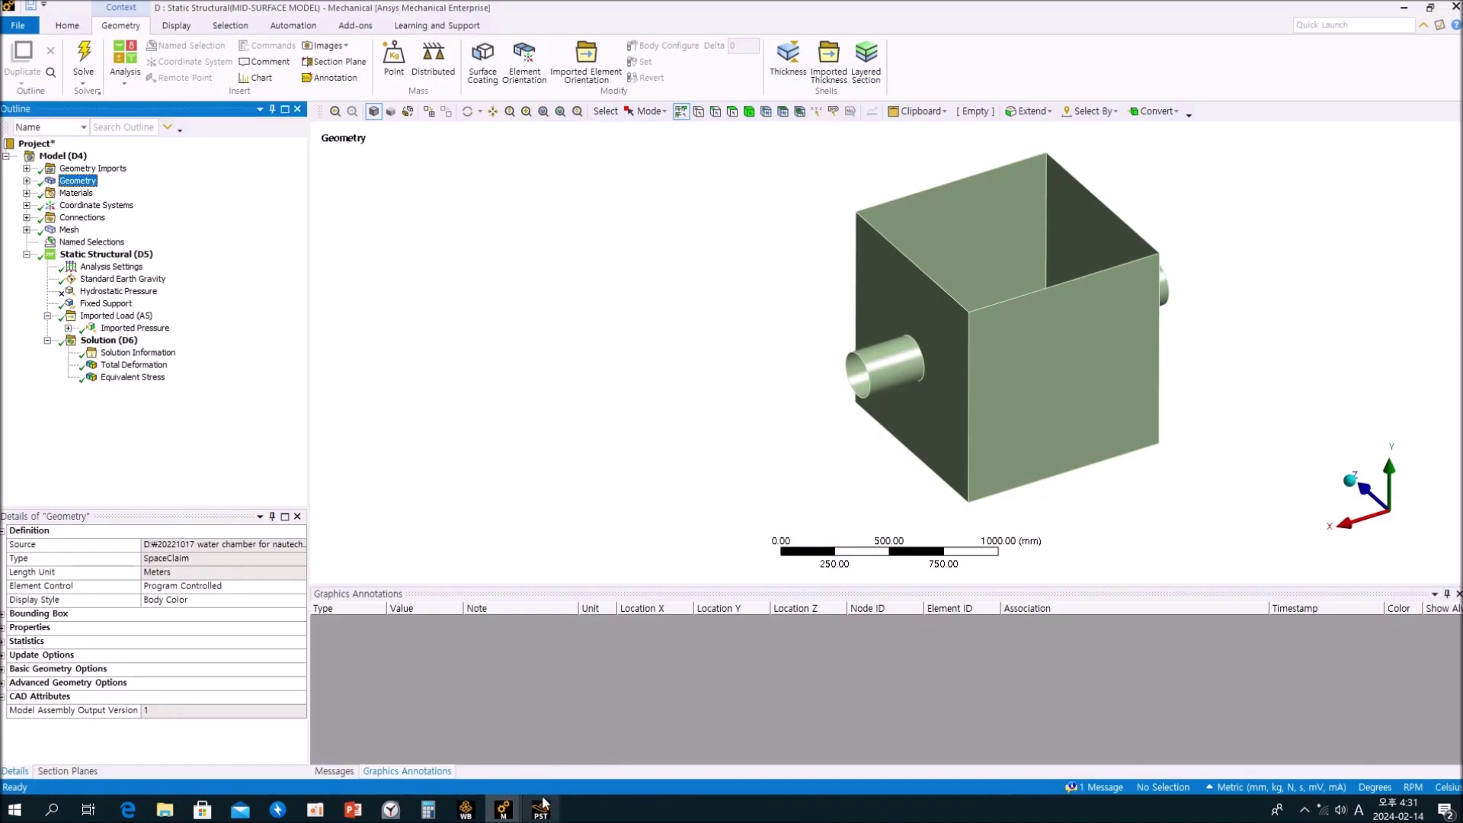
pyautogui.moveTo(503, 809)
pyautogui.click(416, 751)
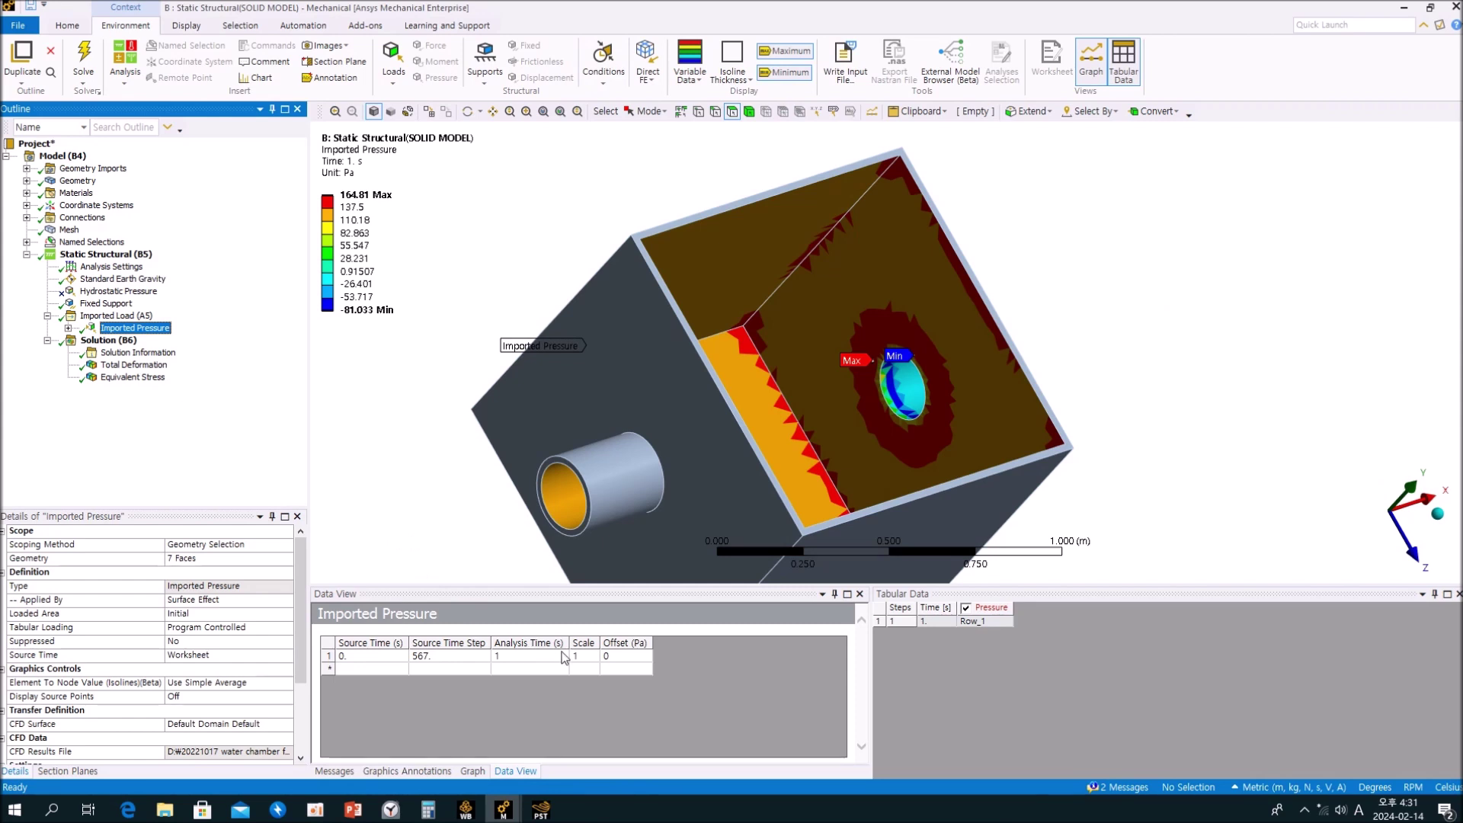
# Step: Try Scale values of 1.1, 1.05 and 1.02 for the Imported Pressure
pyautogui.click(589, 658)
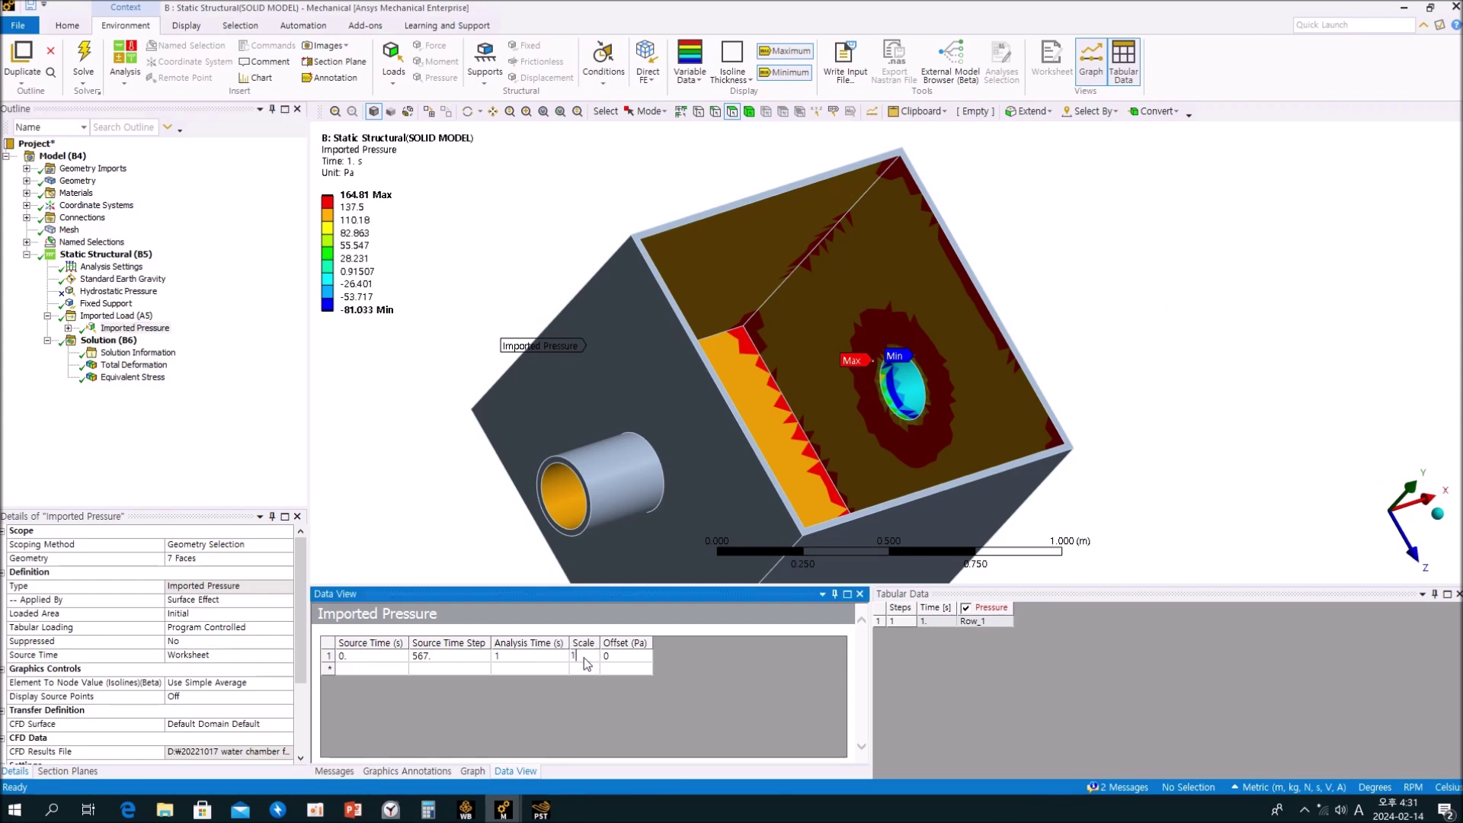
pyautogui.write('1.1')
pyautogui.press('Tab')
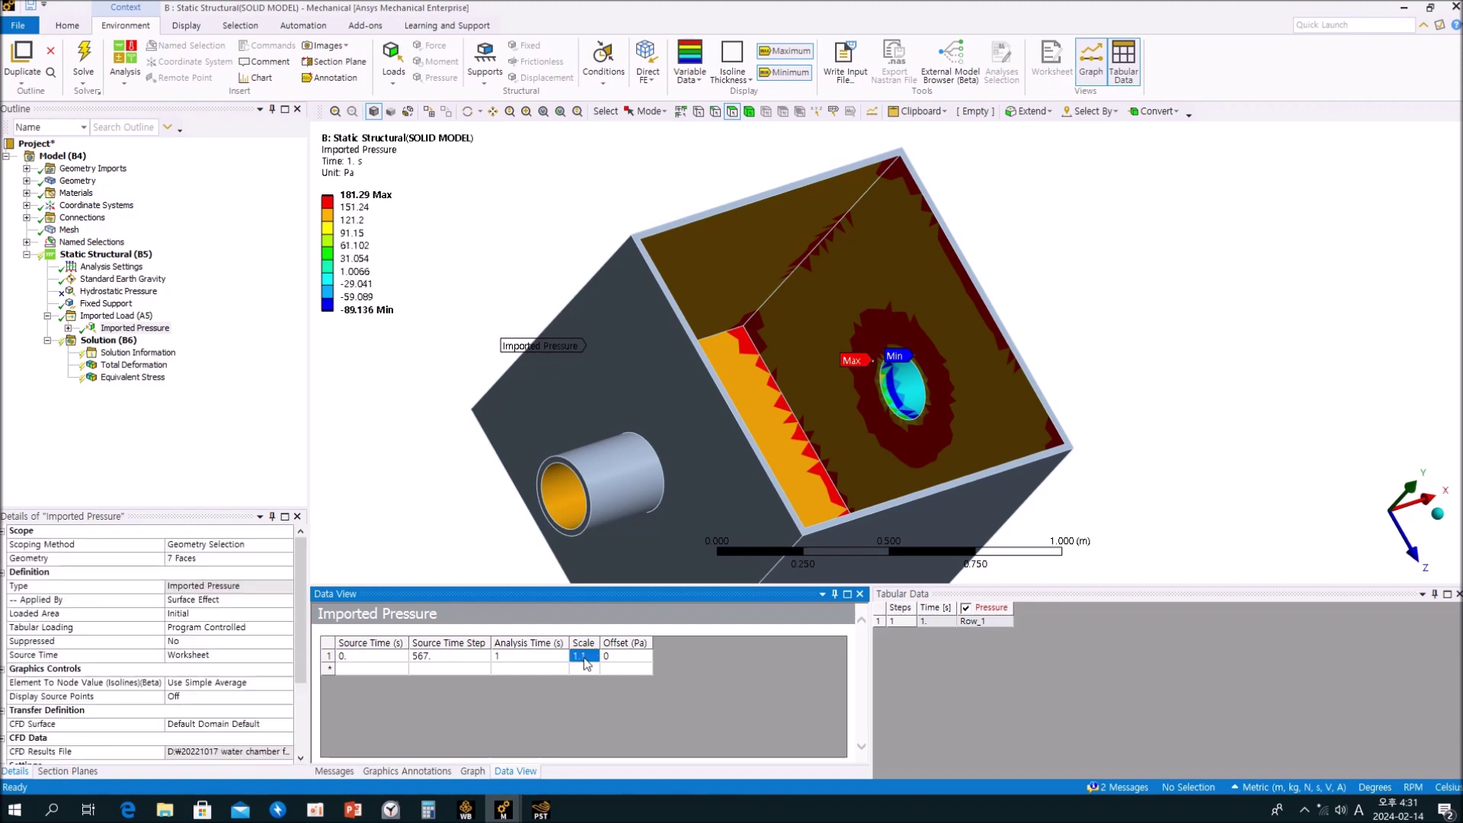
pyautogui.write('1.05')
pyautogui.press('Tab')
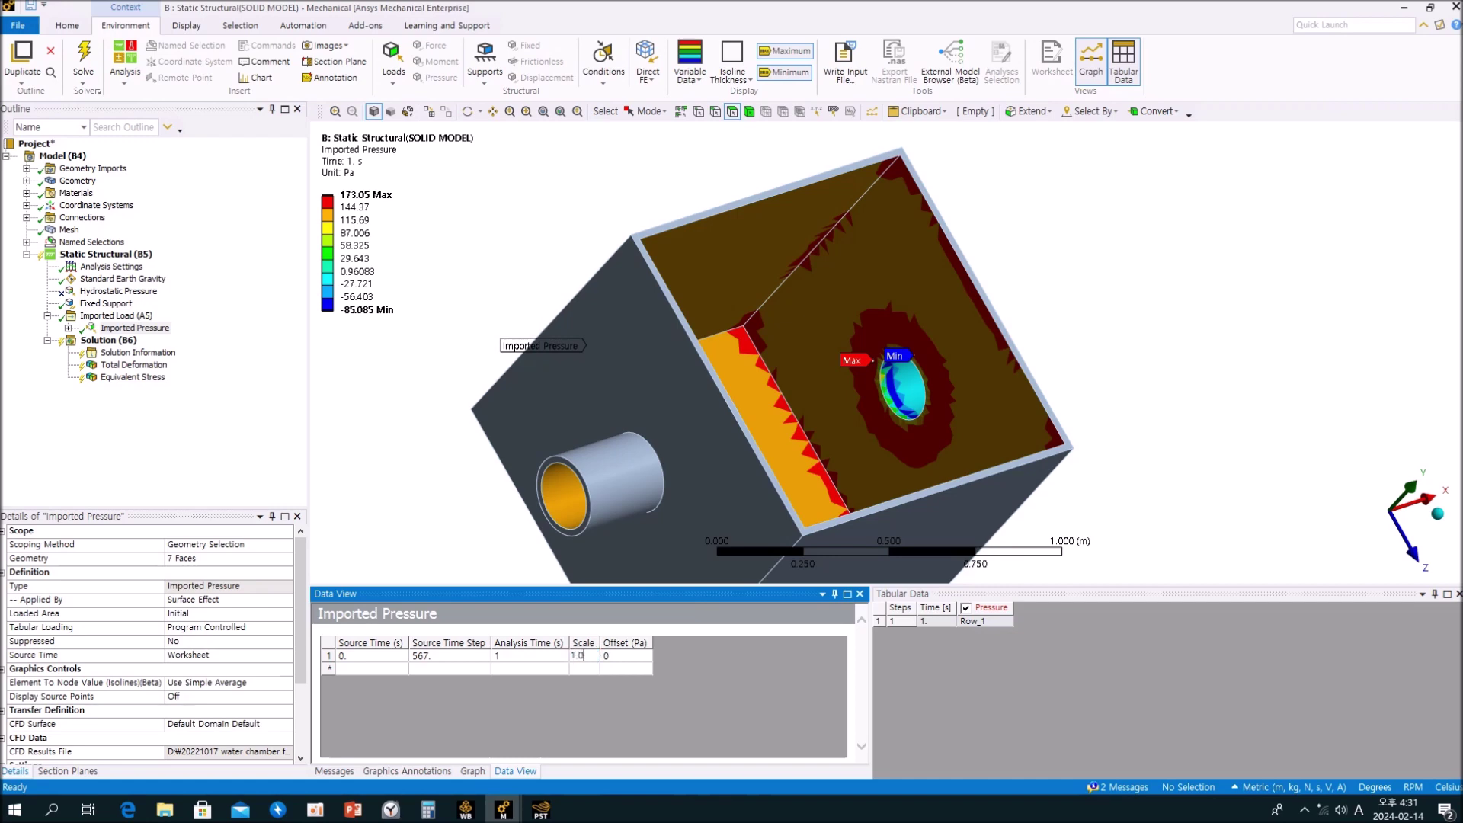
pyautogui.press('Tab')
pyautogui.click(583, 656)
pyautogui.write('1.')
pyautogui.press('Tab')
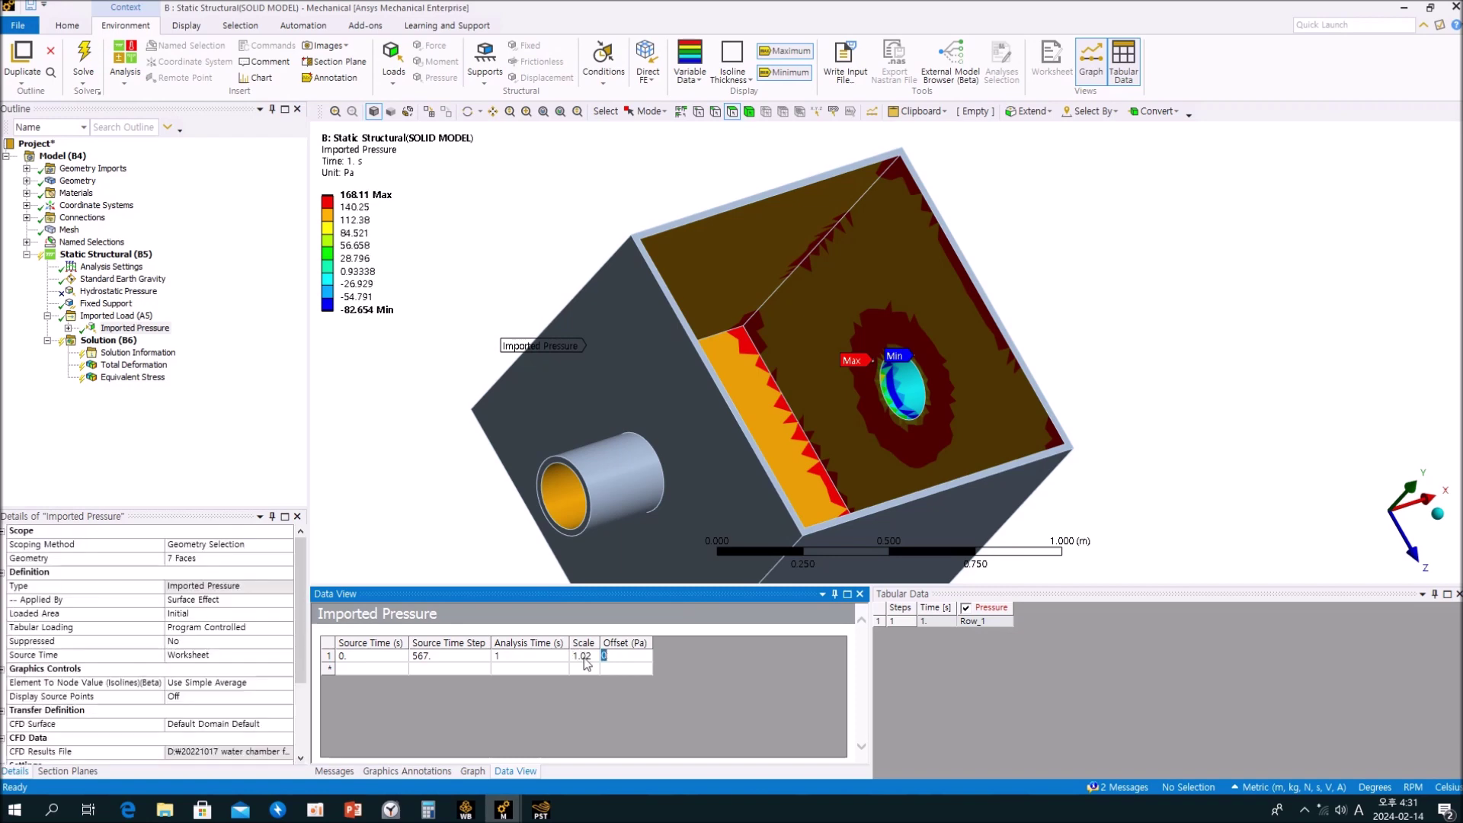
# Step: Check the Pressure Contour 1 legend in CFD-Post and return to the SOLID MODEL window in Mechanical
pyautogui.click(542, 811)
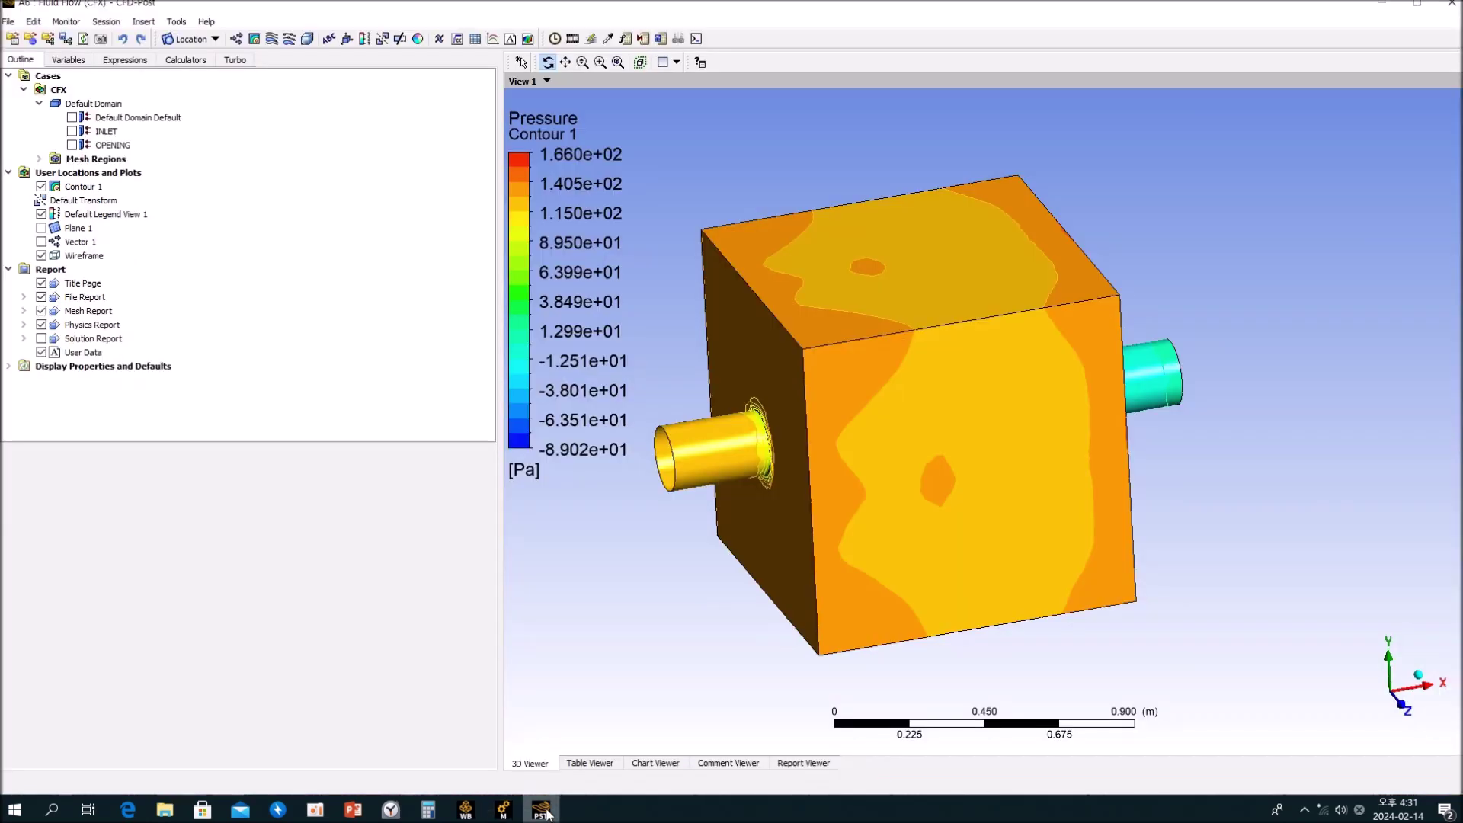
pyautogui.moveTo(503, 809)
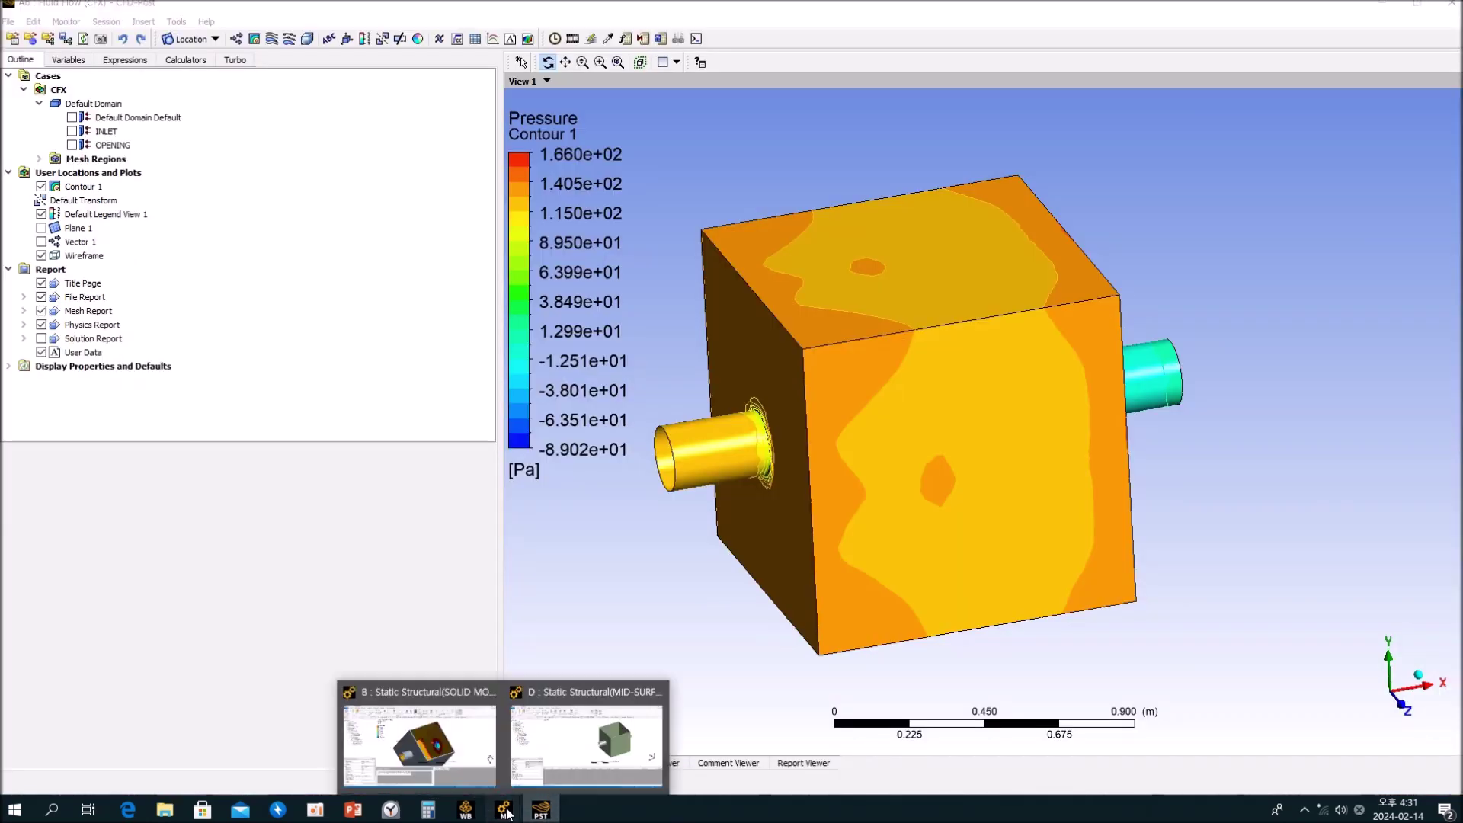
pyautogui.click(459, 695)
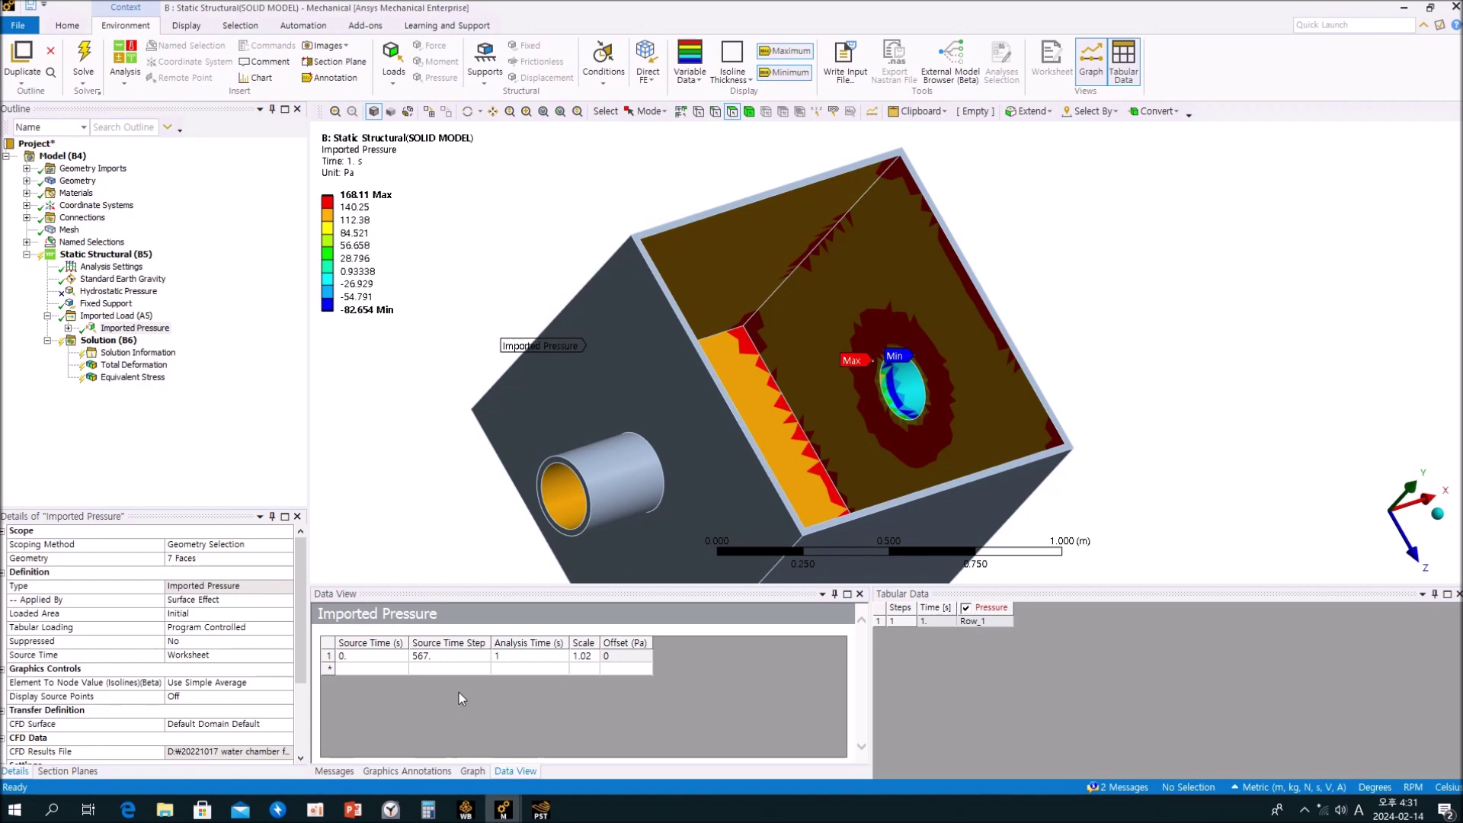
# Step: Try a Scale of 1.01 with an Offset of -7 Pa for the Imported Pressure
pyautogui.click(584, 657)
pyautogui.write('1.')
pyautogui.press('Tab')
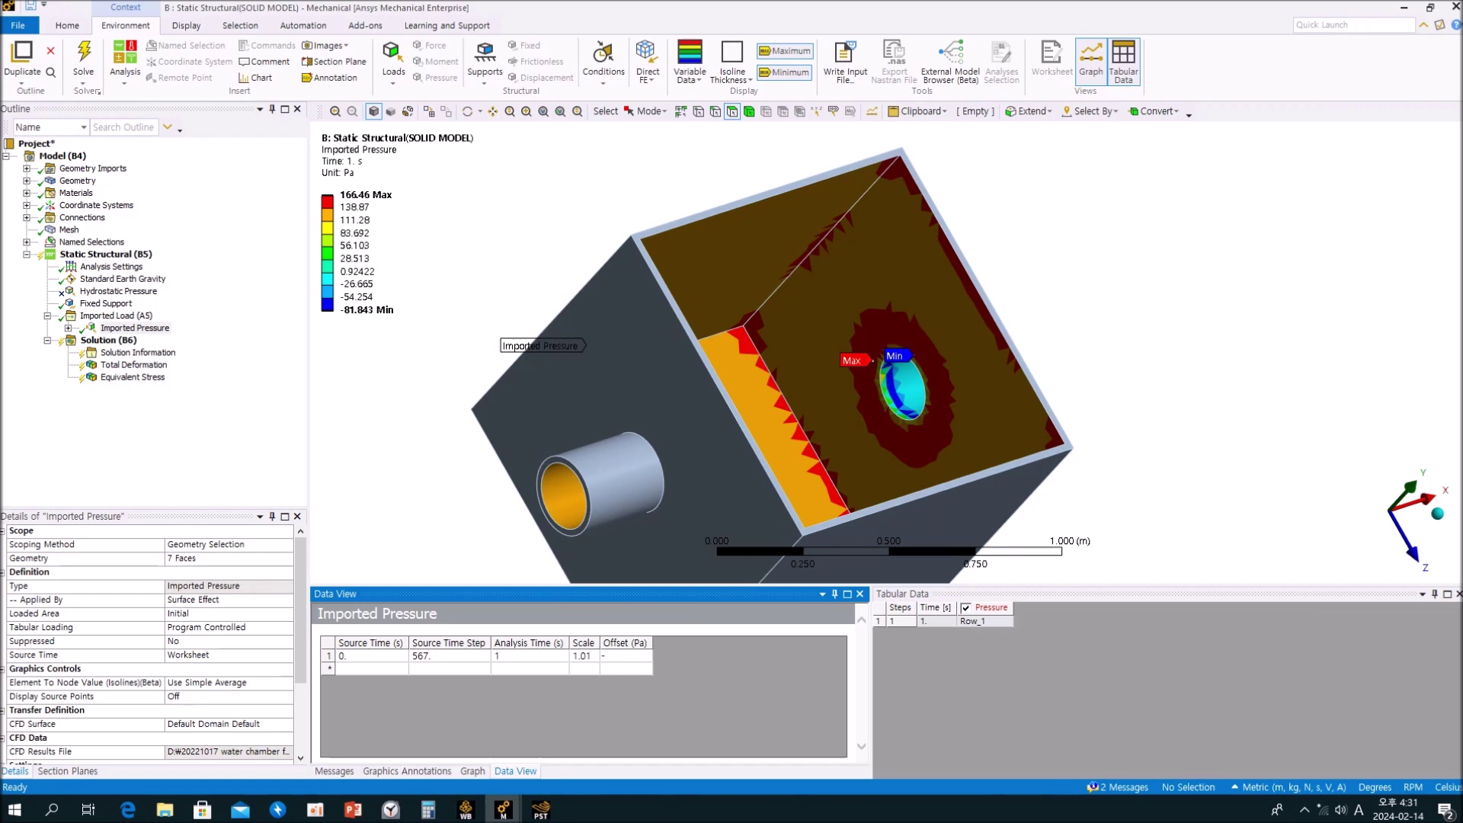
pyautogui.press('Return')
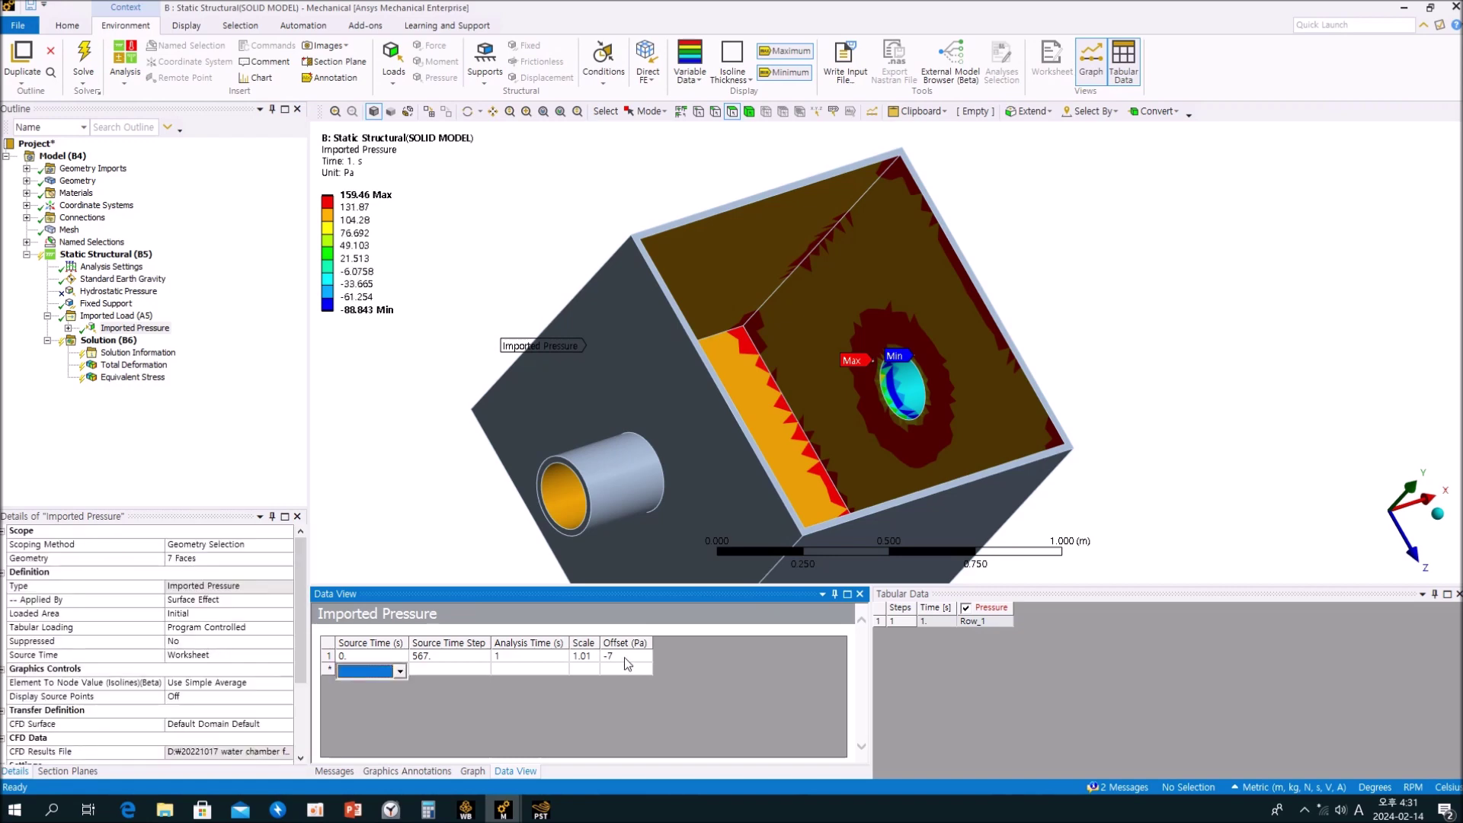
# Step: Try raising the Imported Pressure's Scale to 1.02 and 1.03
pyautogui.click(583, 657)
pyautogui.write('1.02')
pyautogui.press('Tab')
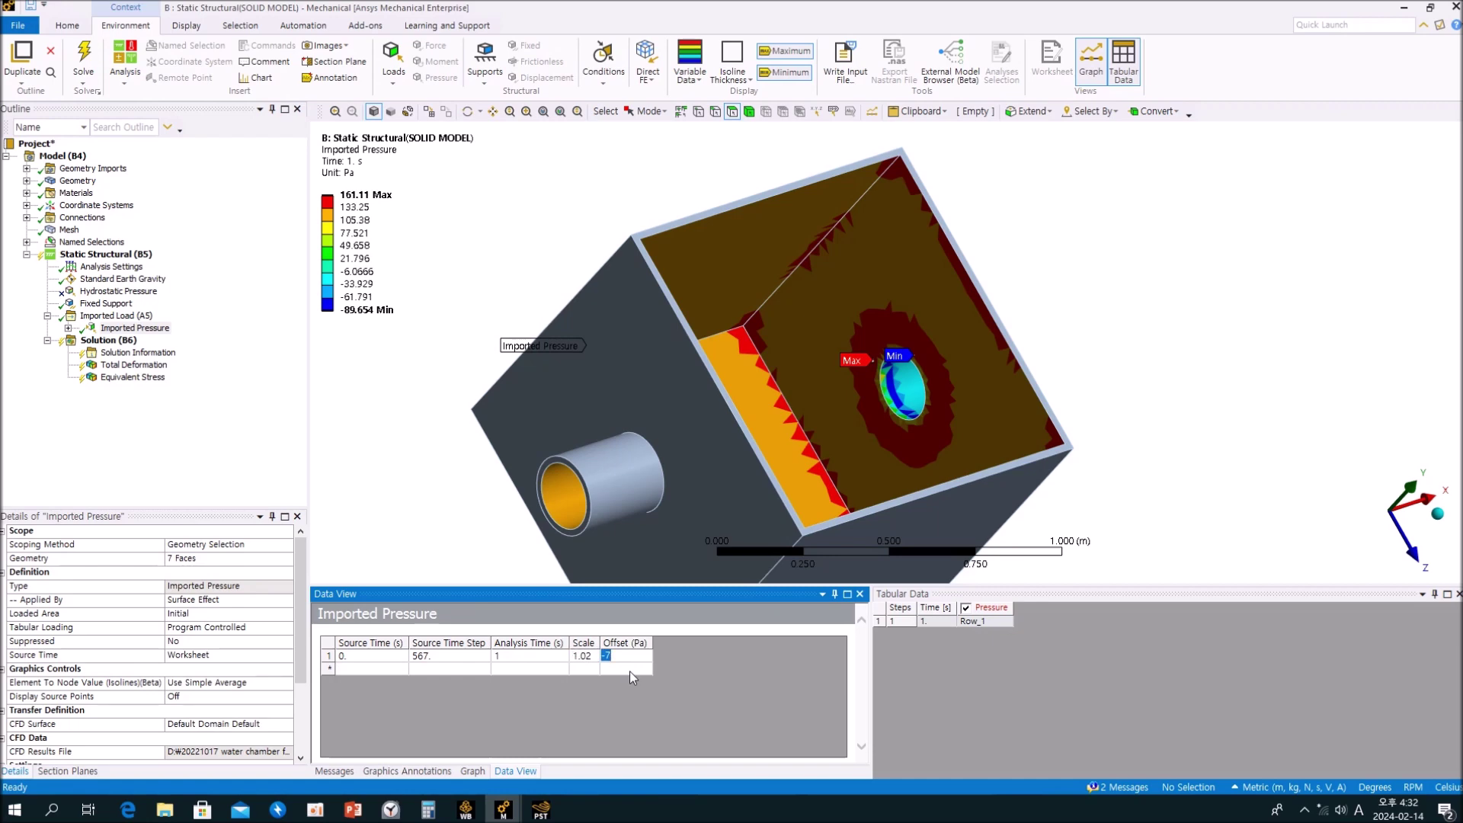
pyautogui.hotkey('shift', 'Tab')
pyautogui.write('1.')
pyautogui.press('Tab')
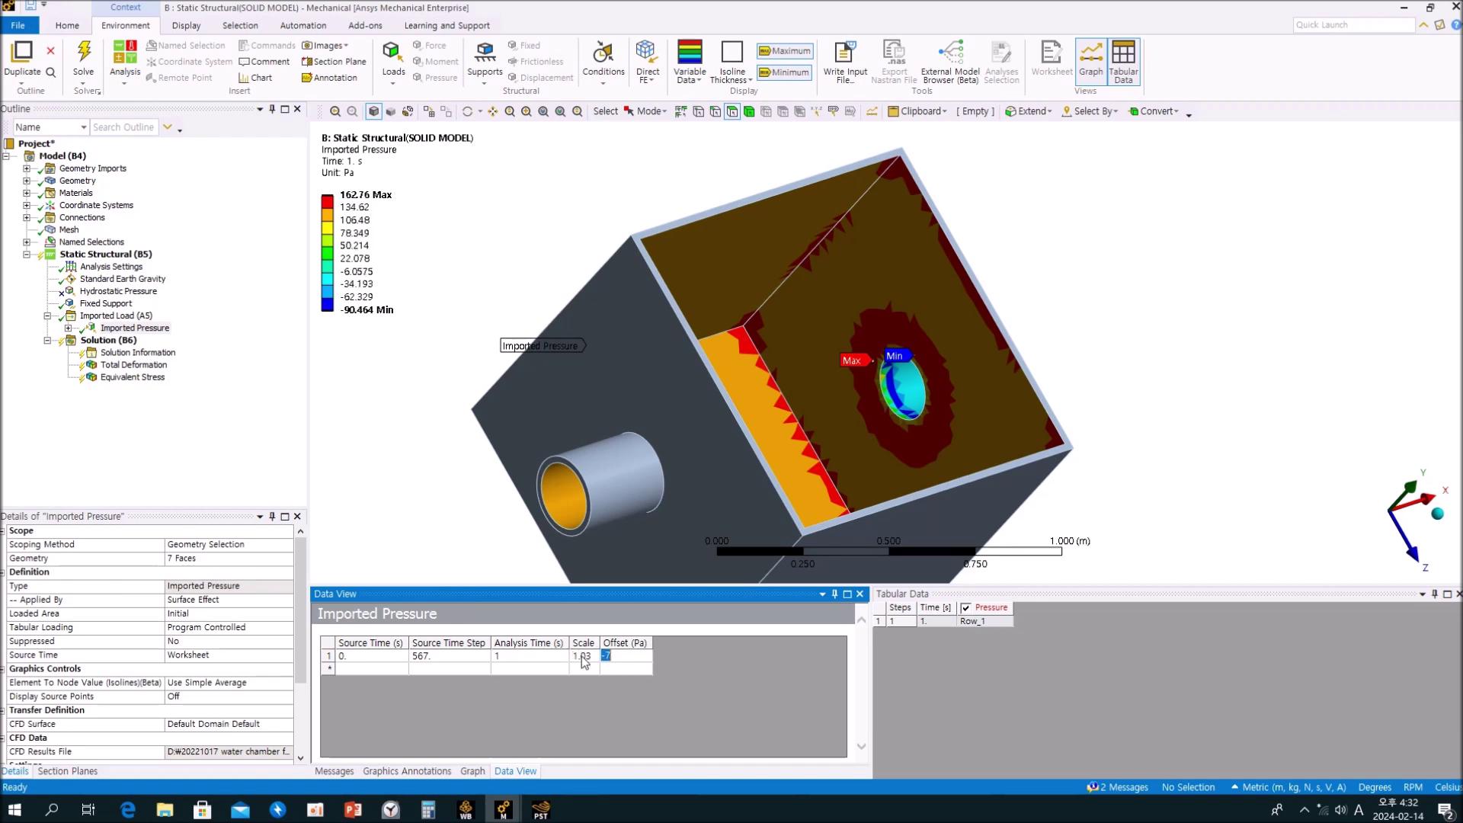
# Step: Try Offset values of -6 Pa and -5 Pa for the Imported Pressure
pyautogui.click(624, 659)
pyautogui.press('Tab')
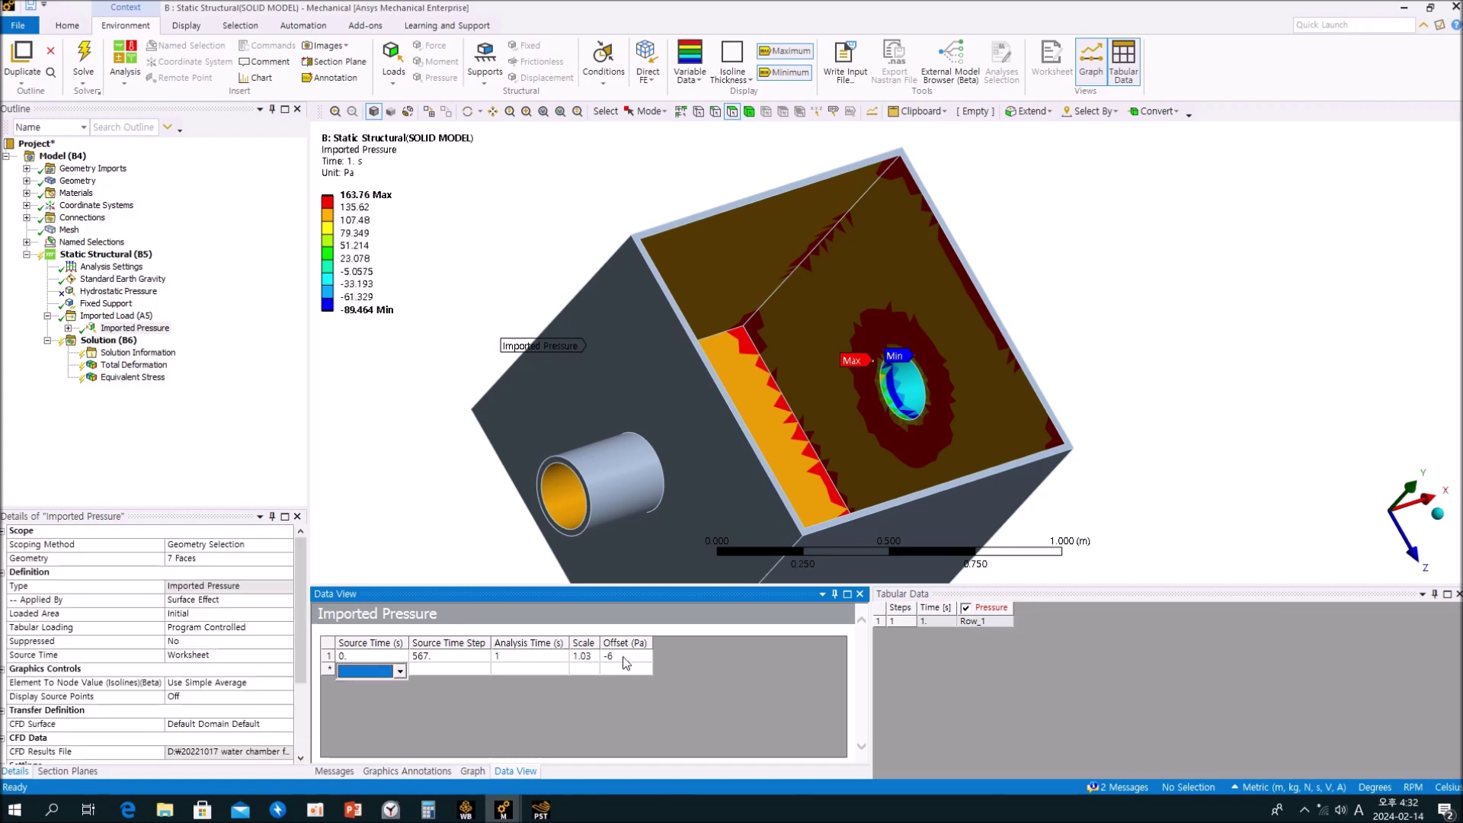
pyautogui.click(623, 656)
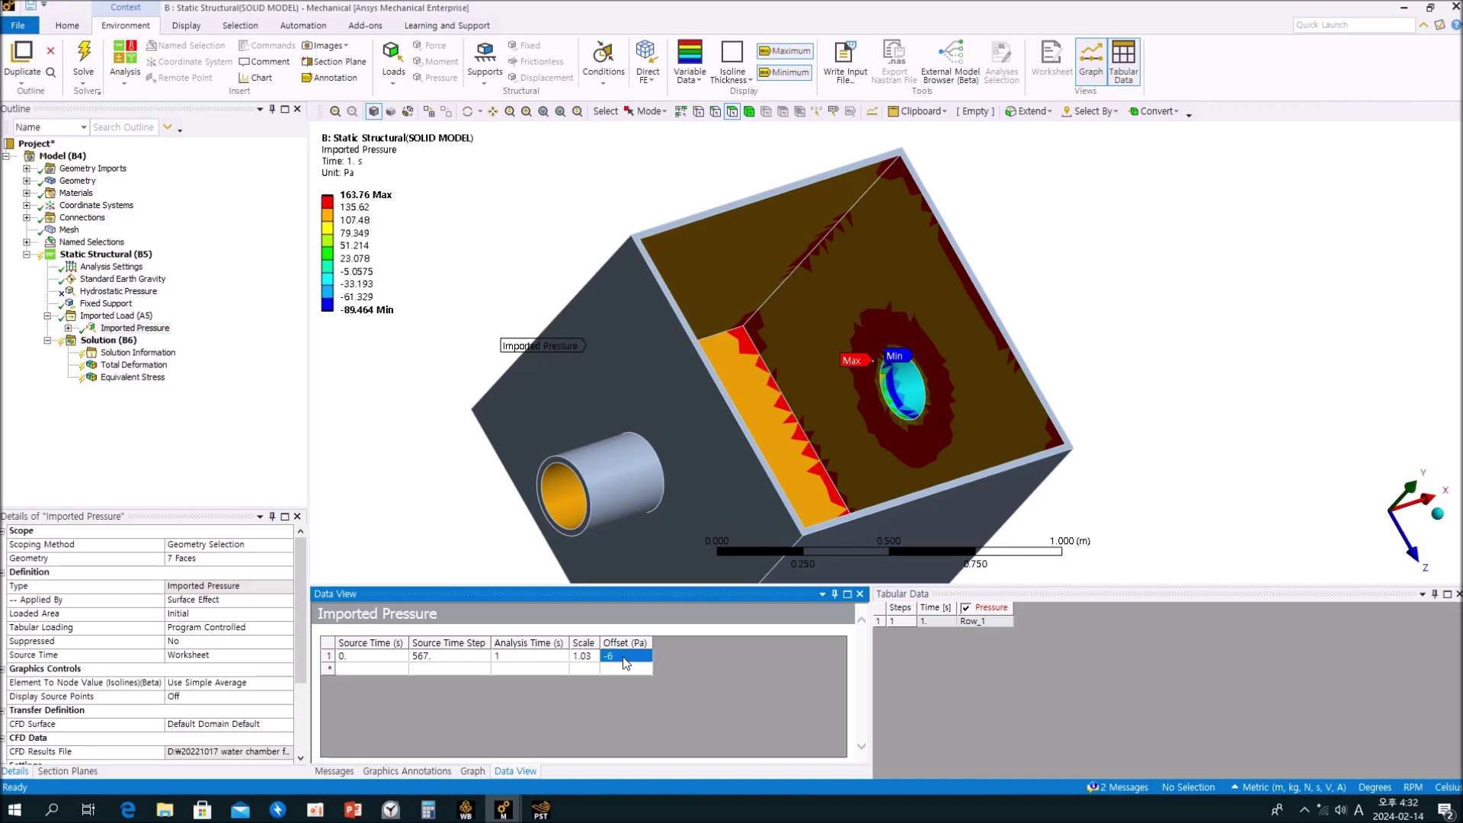
pyautogui.write('-5')
pyautogui.press('Tab')
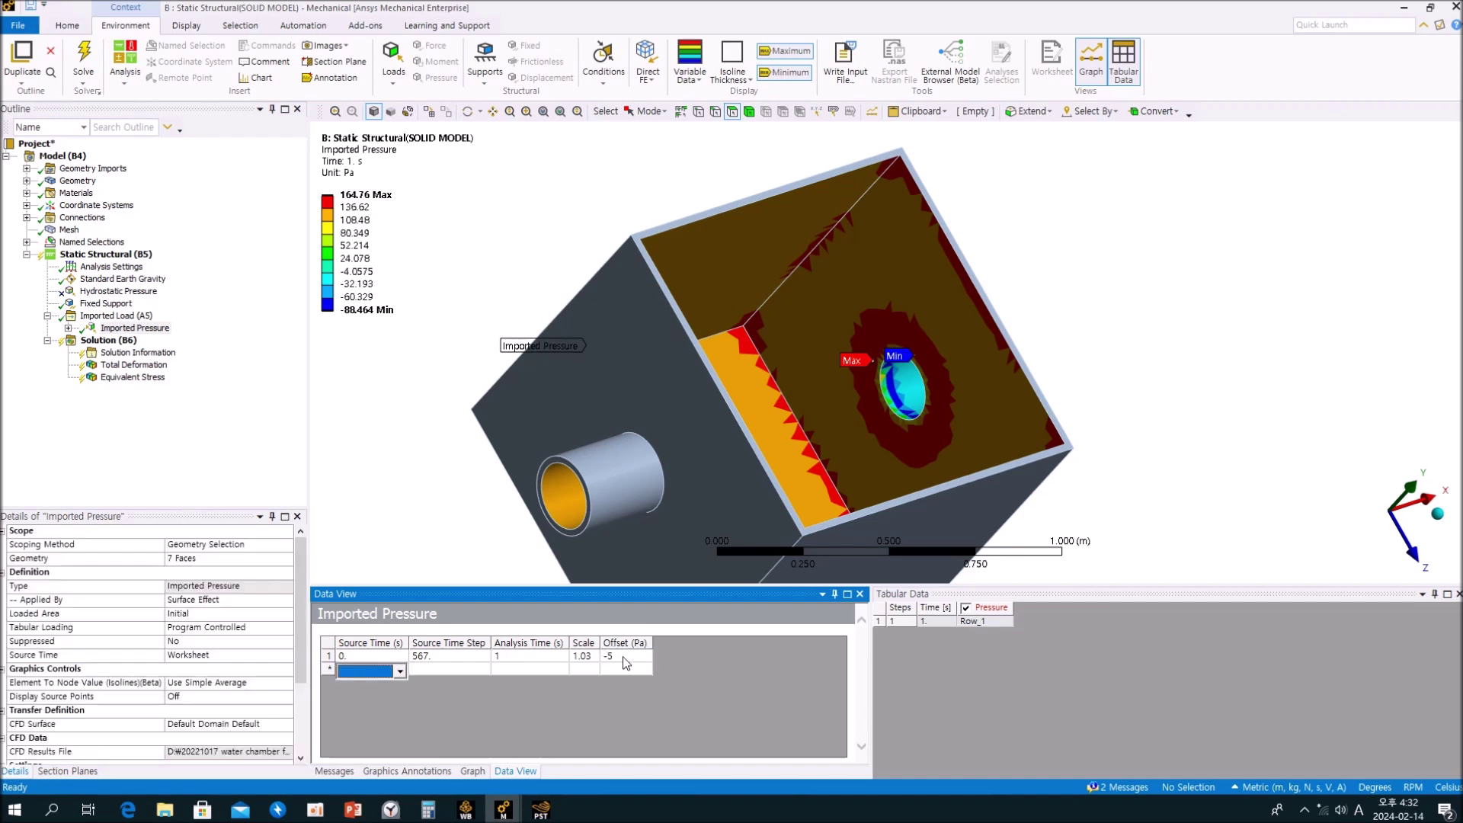
# Step: Raise the Imported Pressure's Scale to 1.04 and try an Offset of -4 Pa
pyautogui.click(578, 660)
pyautogui.write('1.04')
pyautogui.press('Tab')
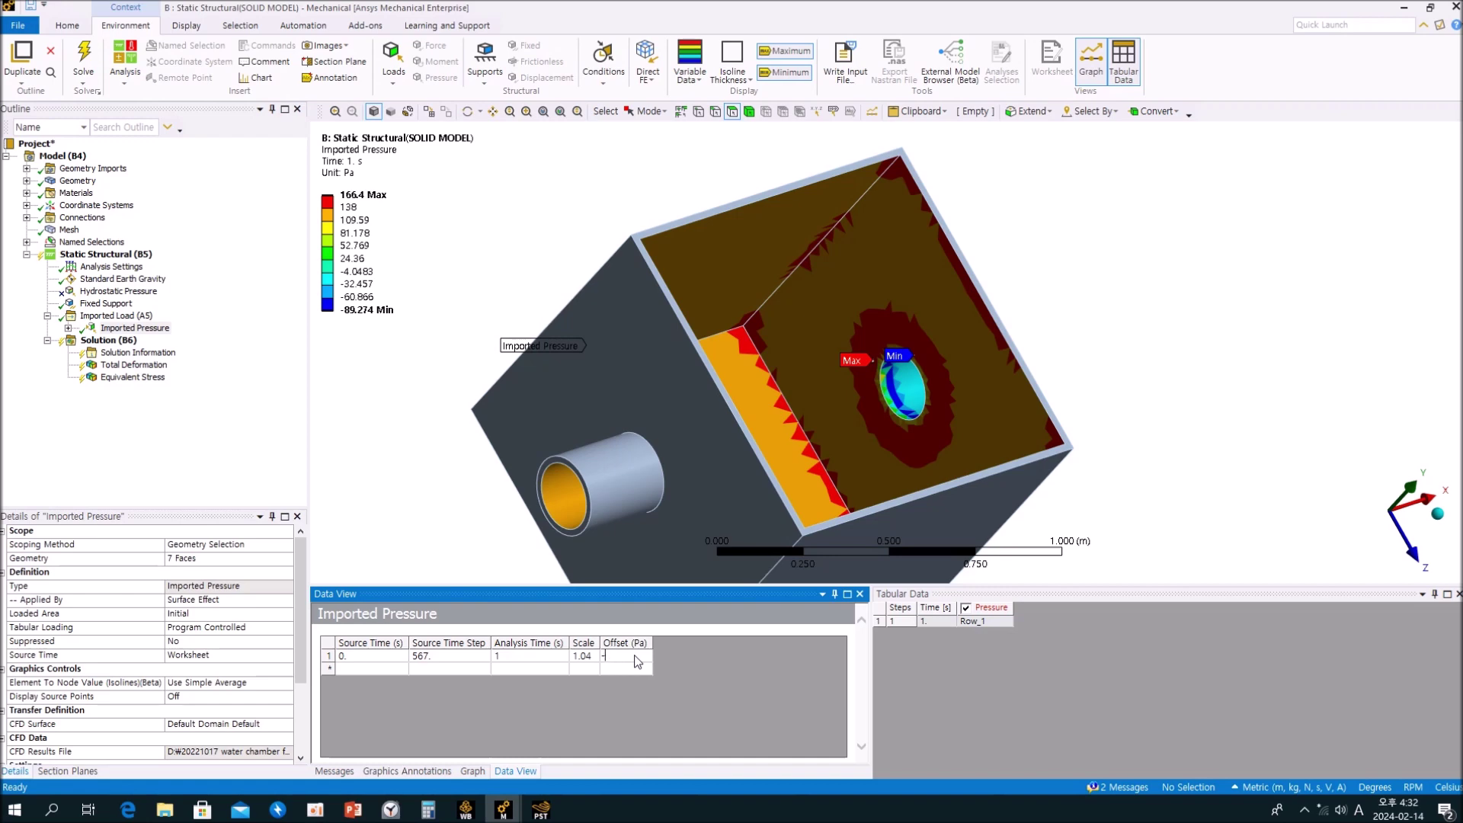
pyautogui.press('Tab')
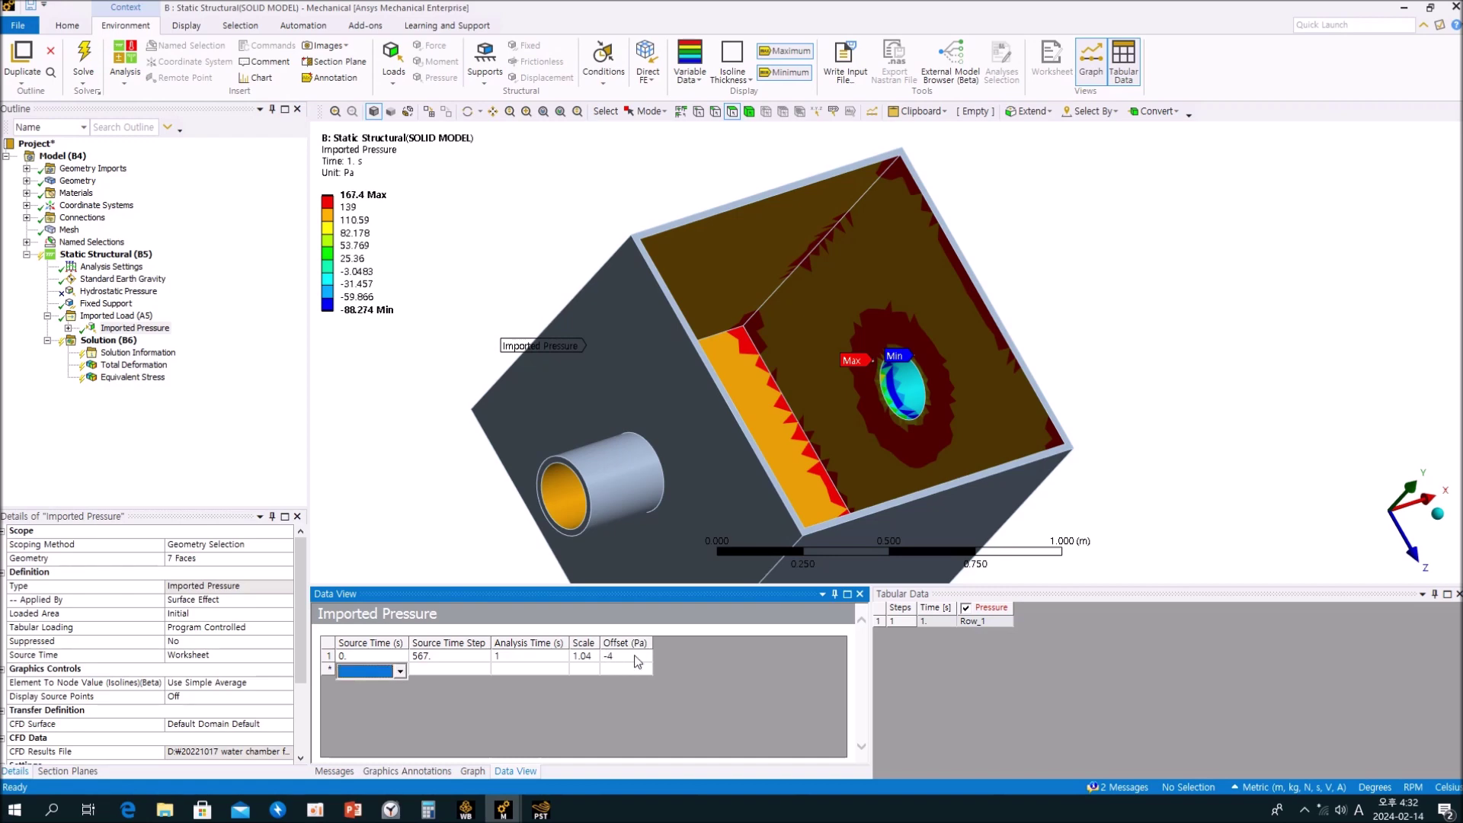
# Step: Try an Offset of -3.1 Pa for the Imported Pressure
pyautogui.click(638, 659)
pyautogui.write('-')
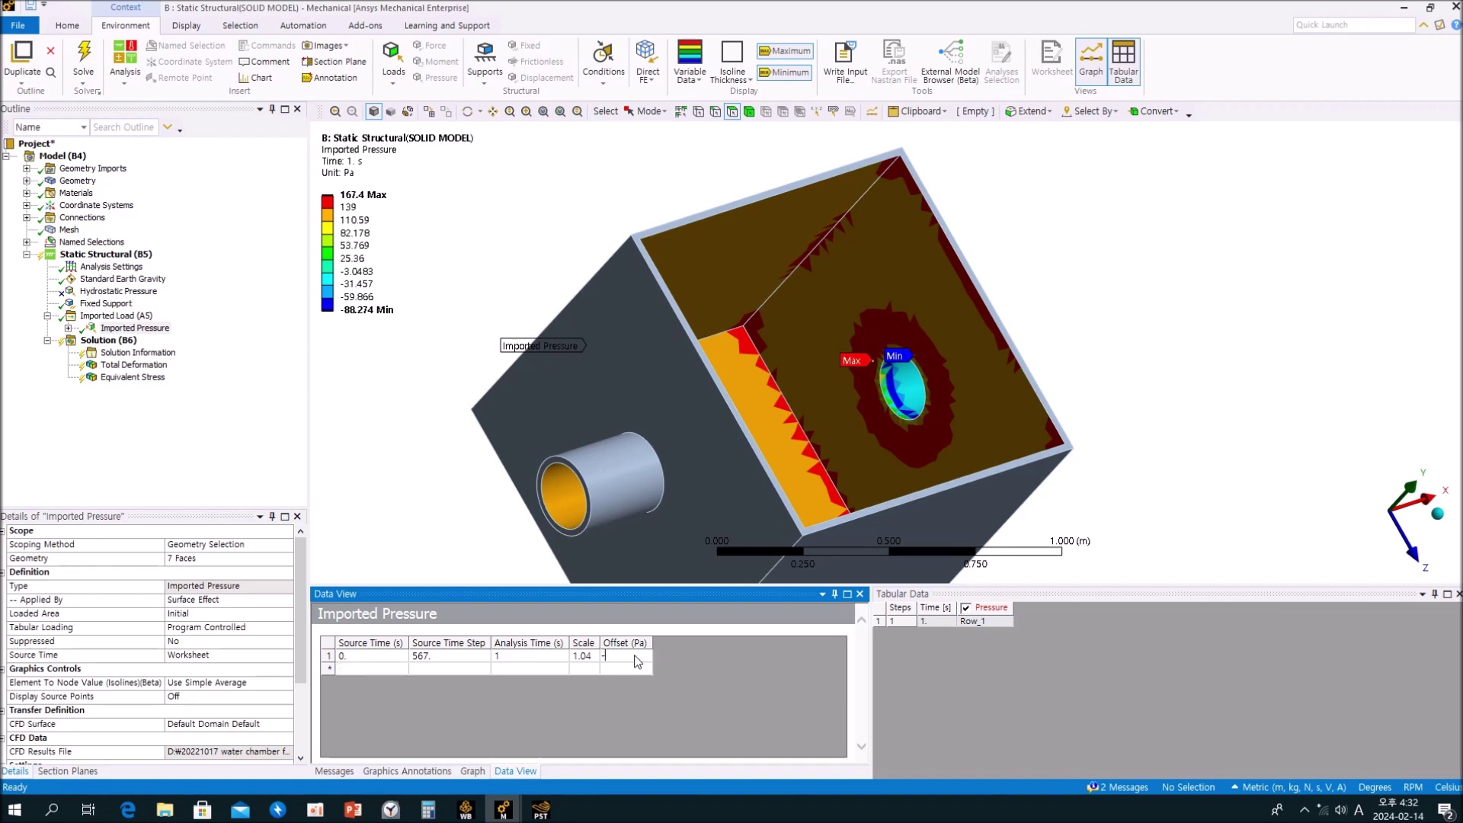
pyautogui.press('Tab')
pyautogui.click(638, 660)
pyautogui.write('-3.1')
pyautogui.press('Tab')
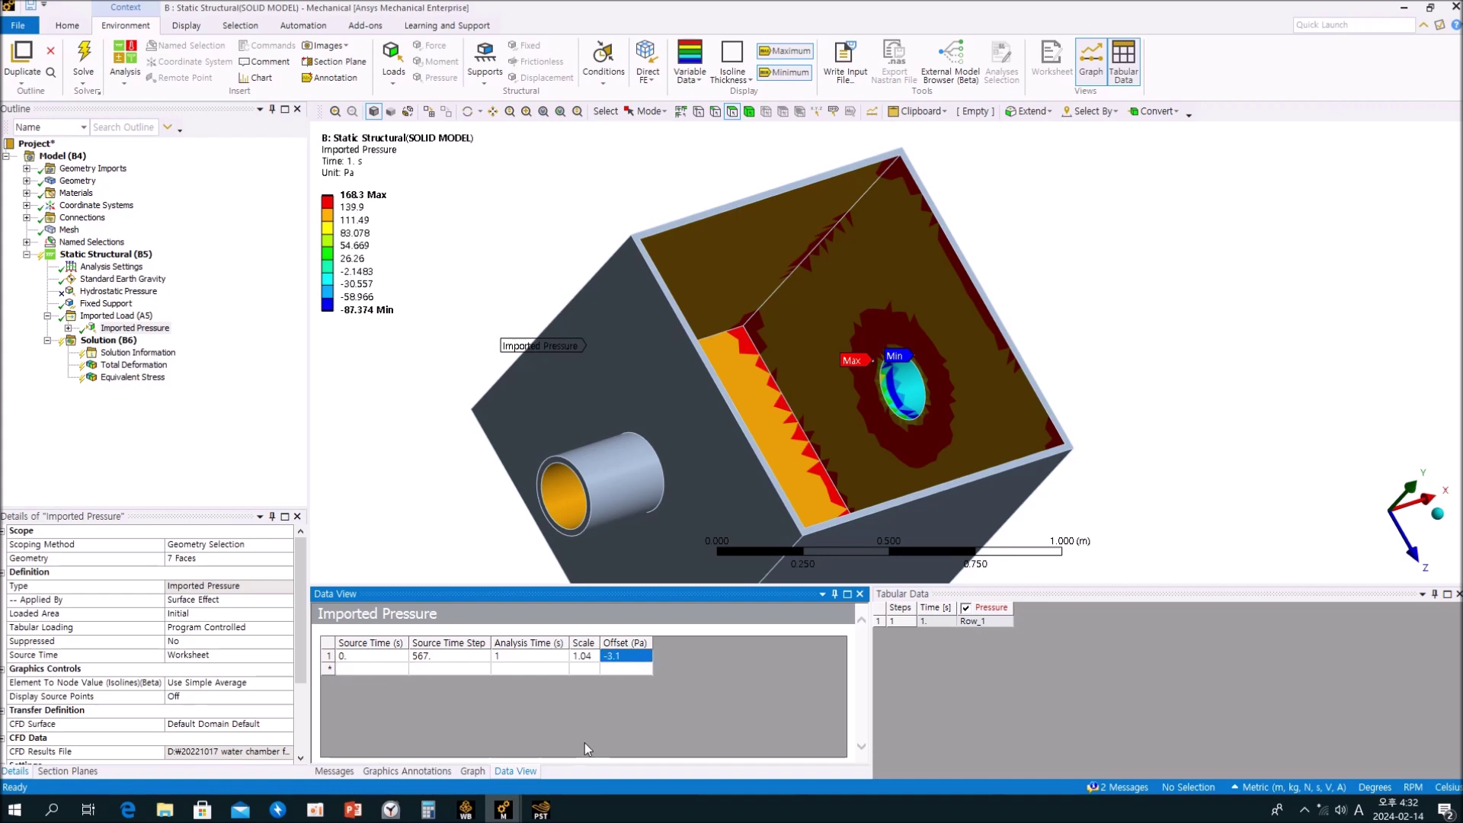
# Step: Compare with the Pressure Contour 1 legend in CFD-Post and return to the SOLID MODEL window in Mechanical
pyautogui.click(548, 815)
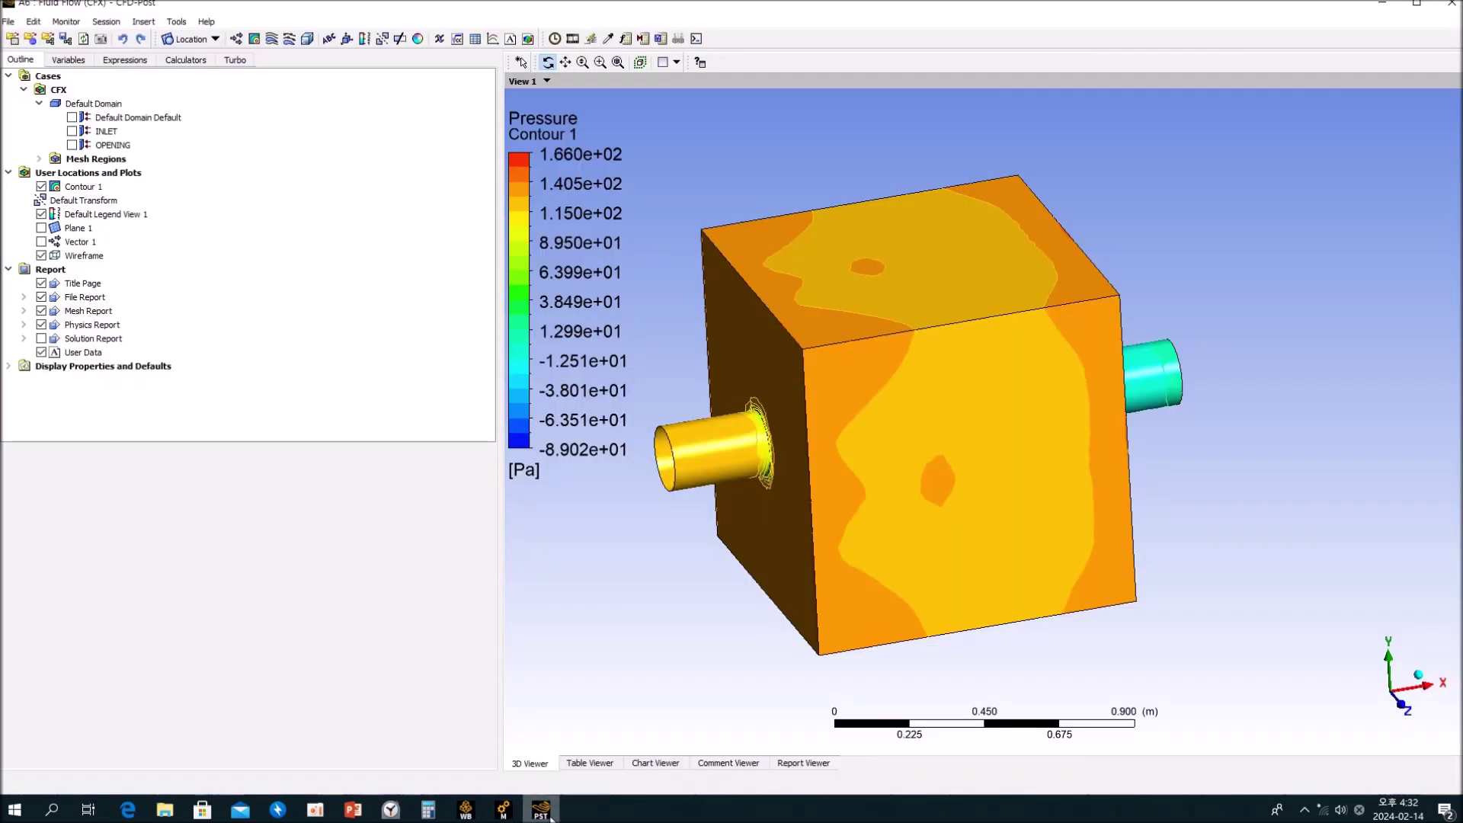
pyautogui.moveTo(503, 812)
pyautogui.click(439, 757)
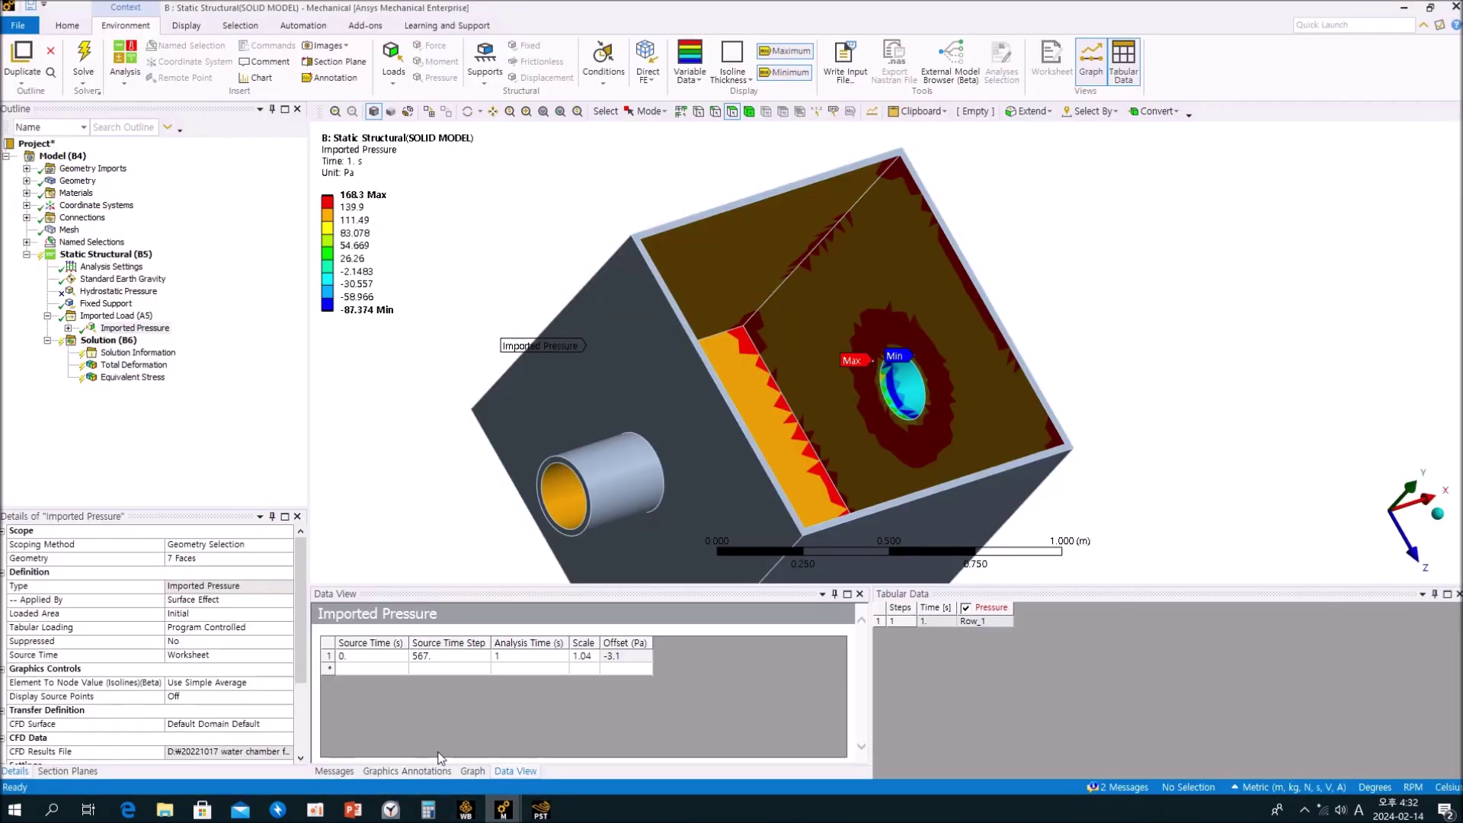
# Step: Try an Offset of -4 Pa for the Imported Pressure, and settle on -5 Pa
pyautogui.doubleClick(633, 660)
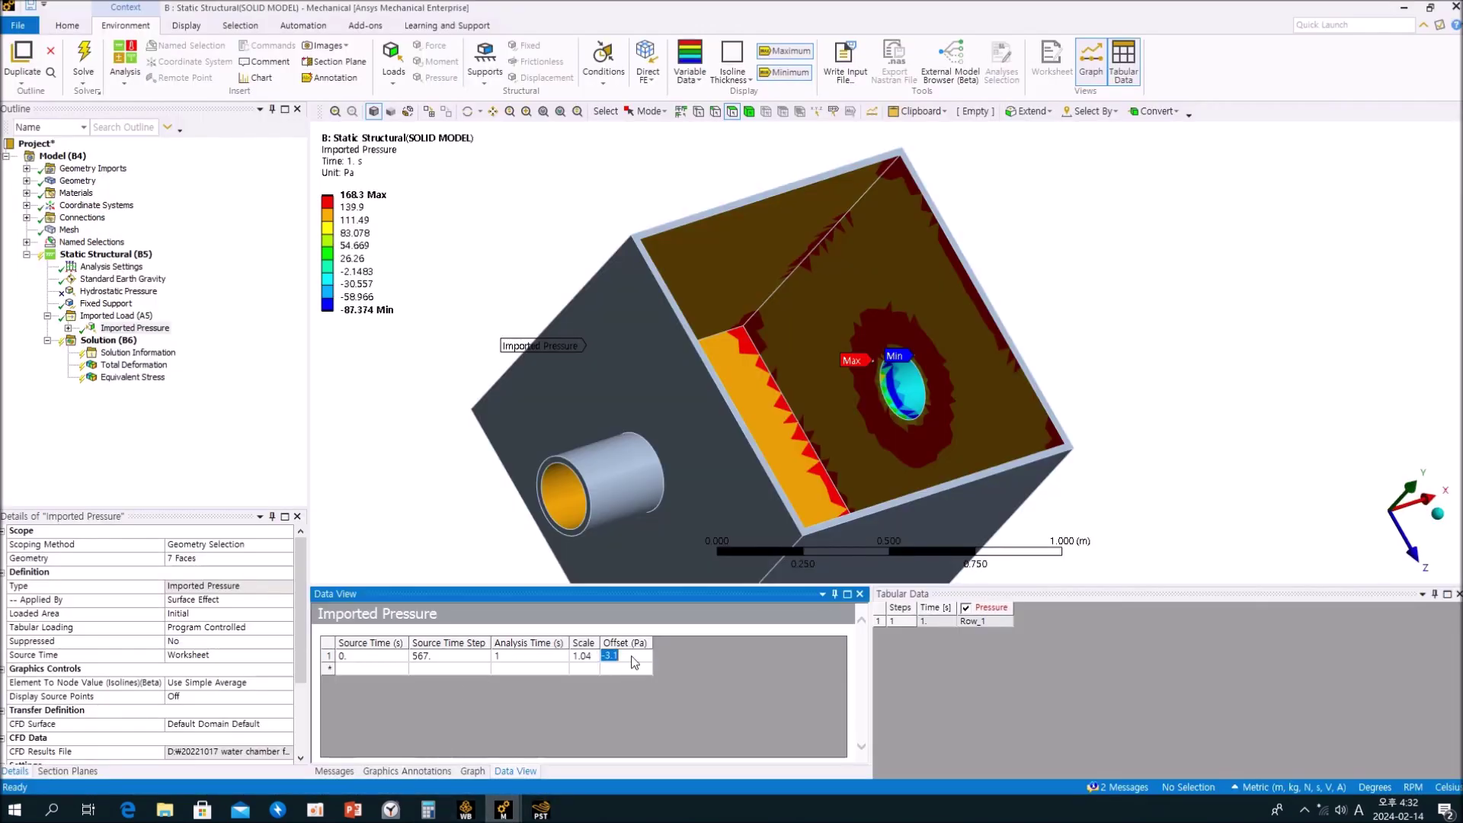
pyautogui.write('-4')
pyautogui.press('Tab')
pyautogui.click(632, 660)
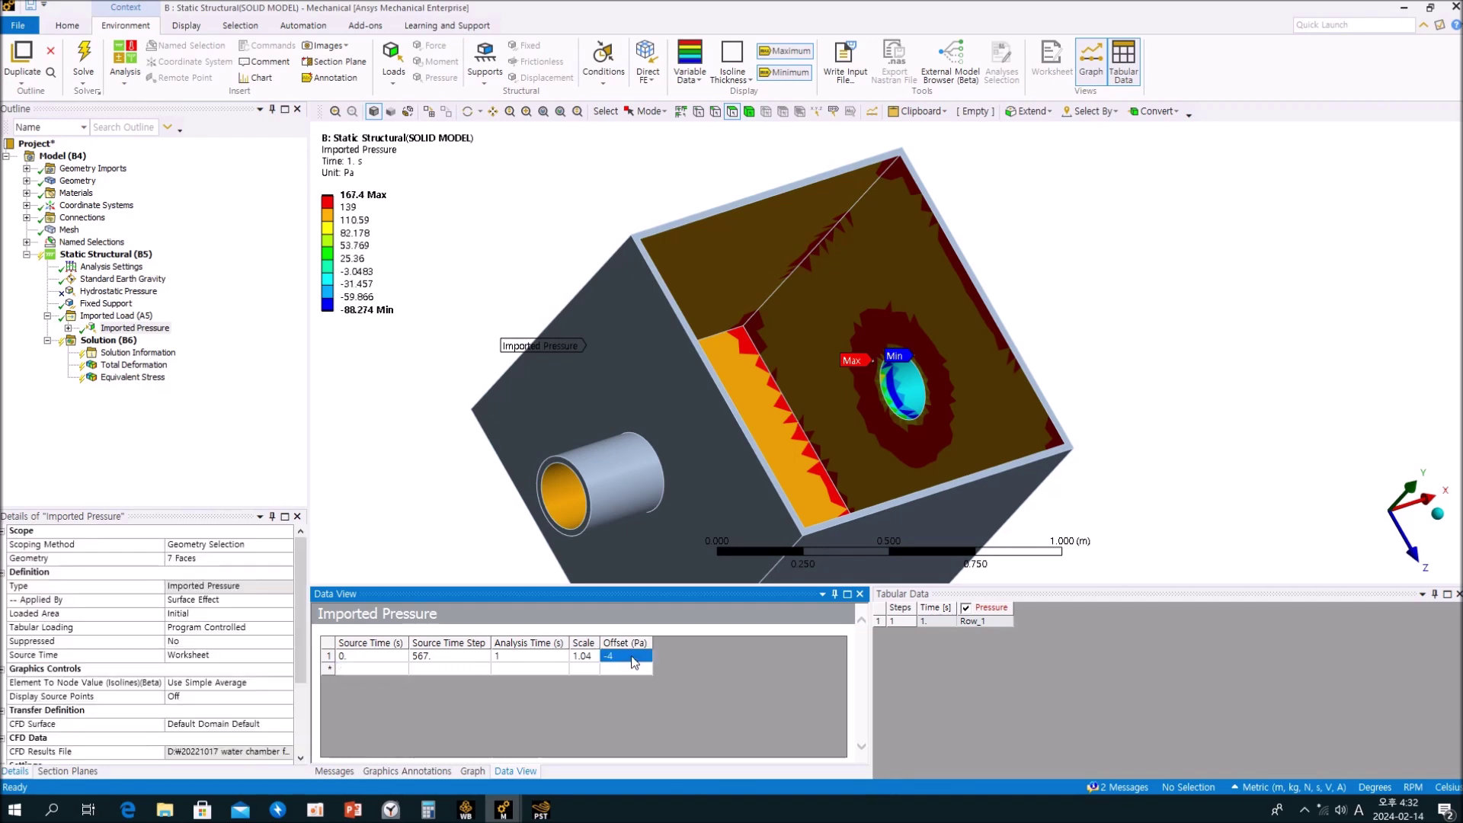
pyautogui.write('-5')
pyautogui.press('Tab')
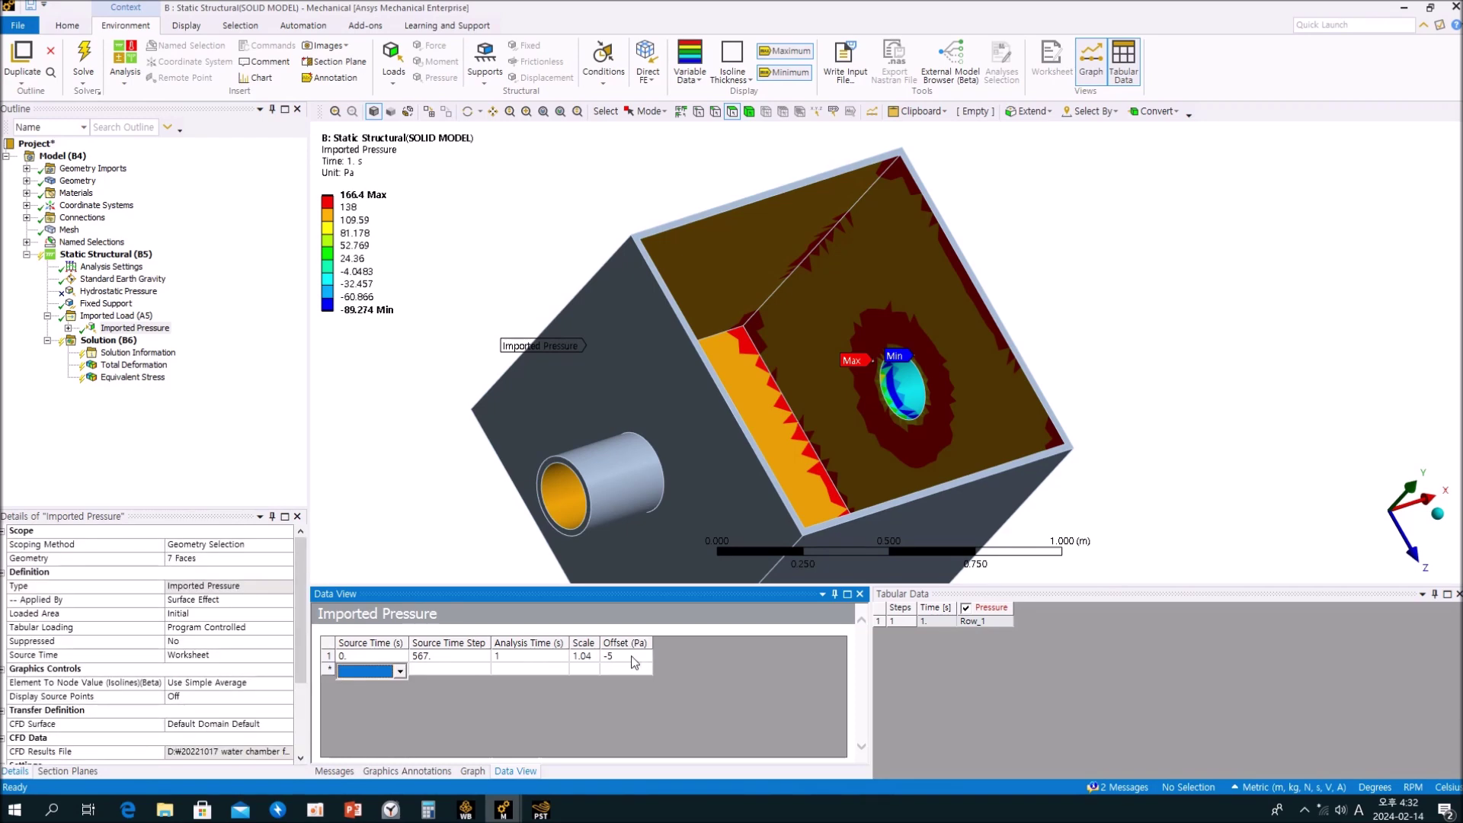
pyautogui.click(586, 660)
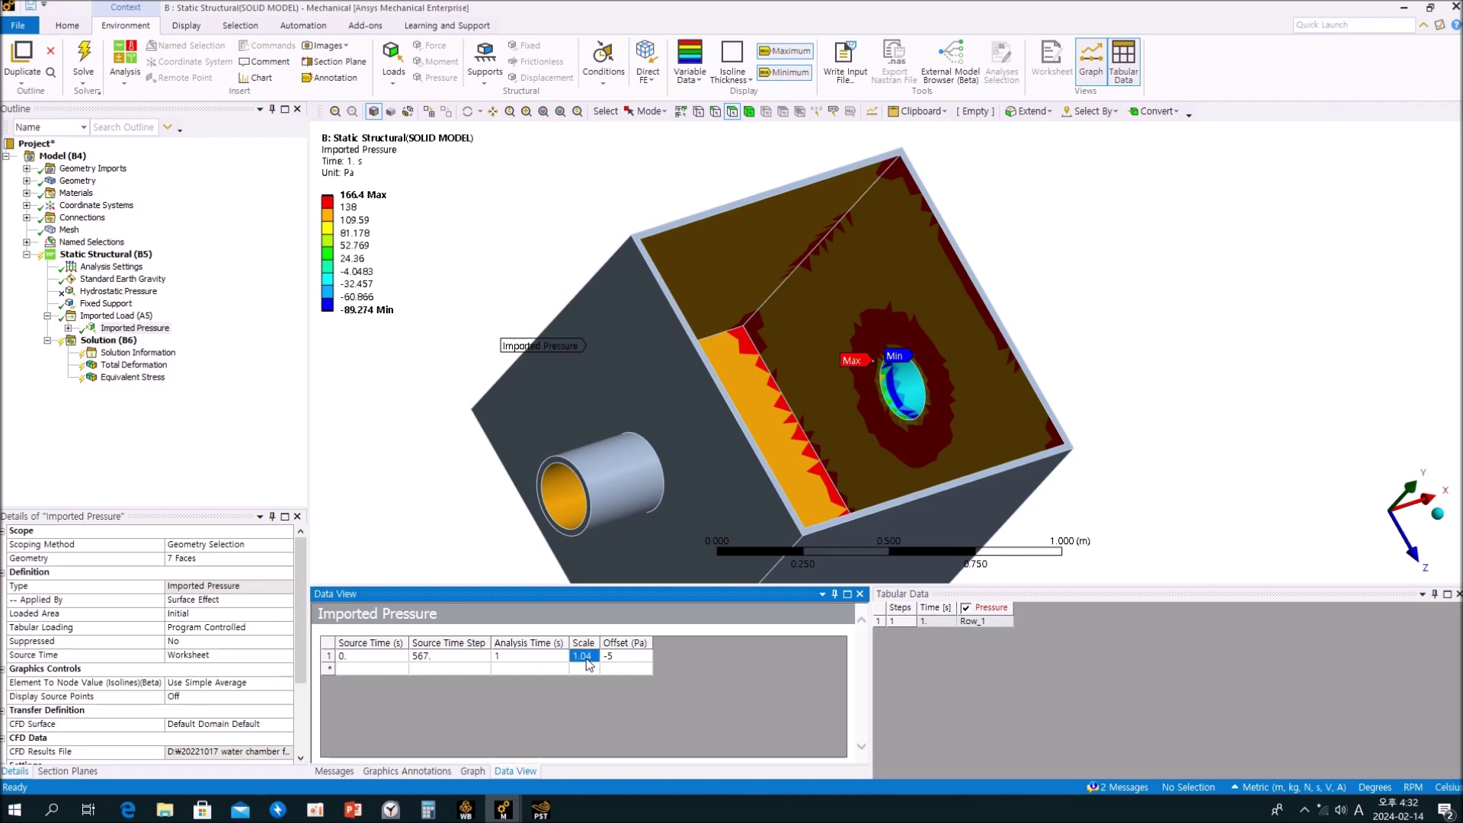
pyautogui.click(228, 446)
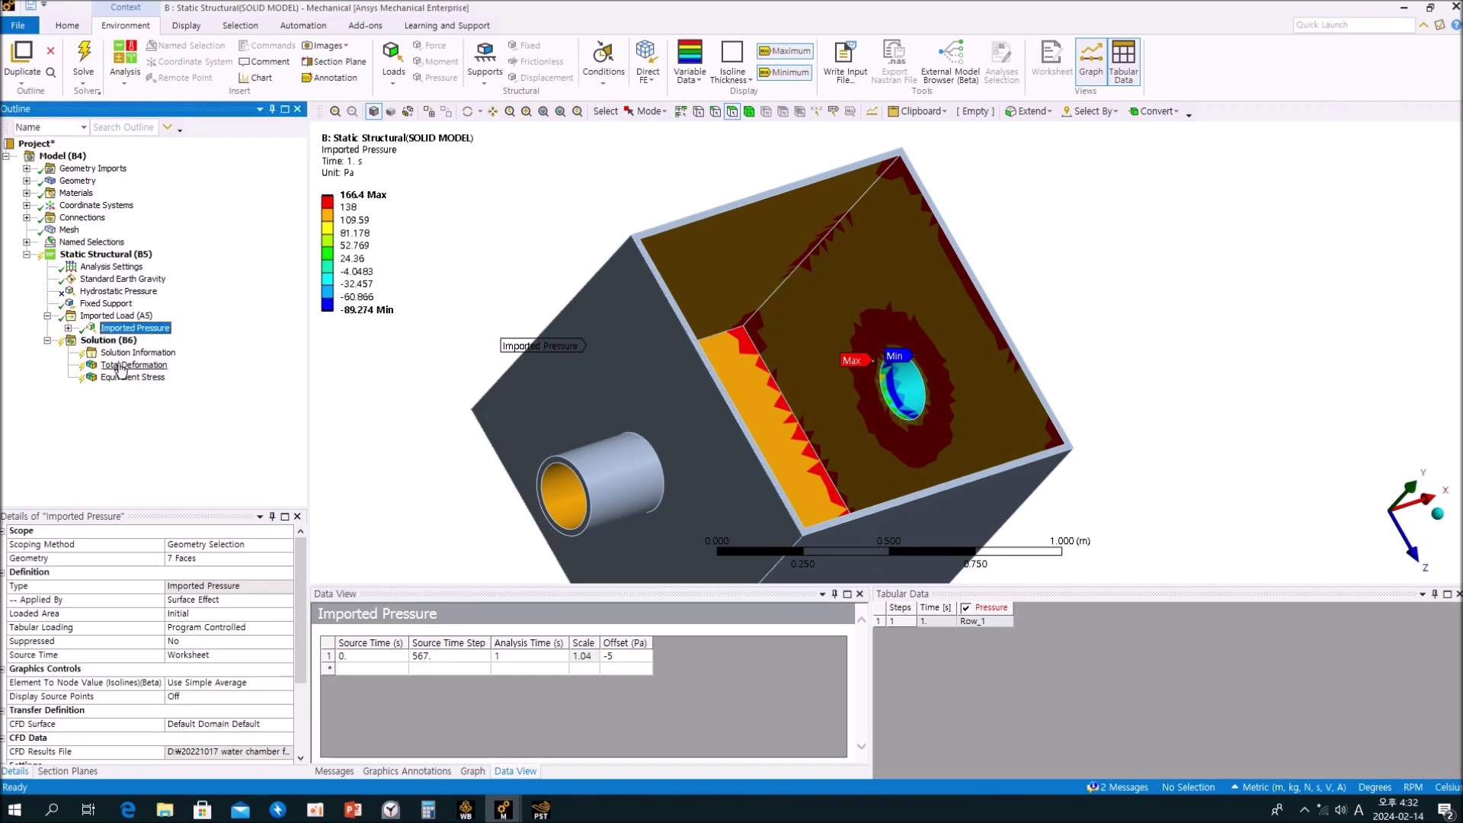
# Step: Solve the SOLID MODEL static structural analysis with the adjusted imported pressure
pyautogui.click(107, 340)
pyautogui.click(175, 68)
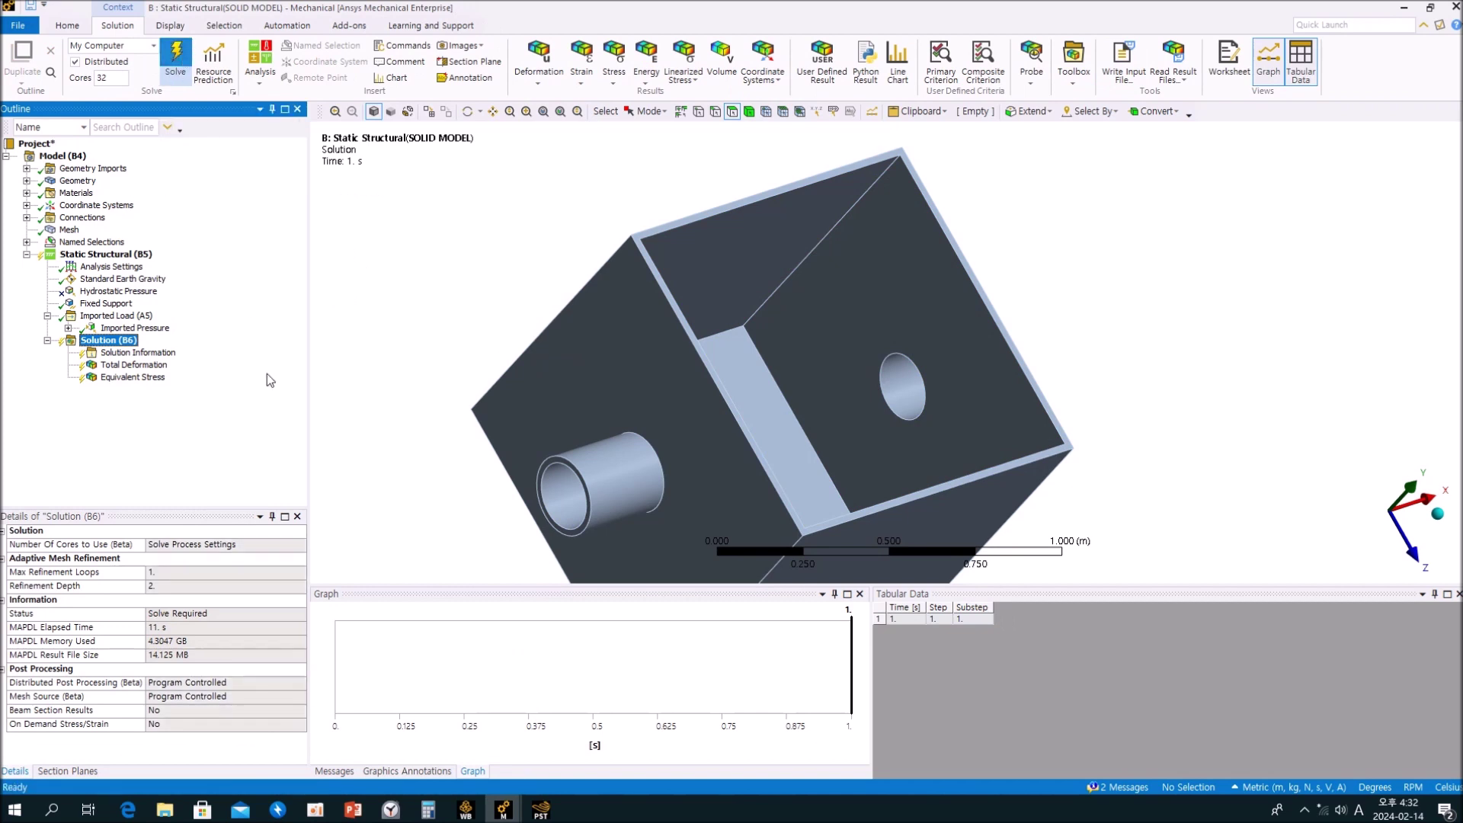
pyautogui.moveTo(858, 381); pyautogui.dragTo(762, 318, button='middle')
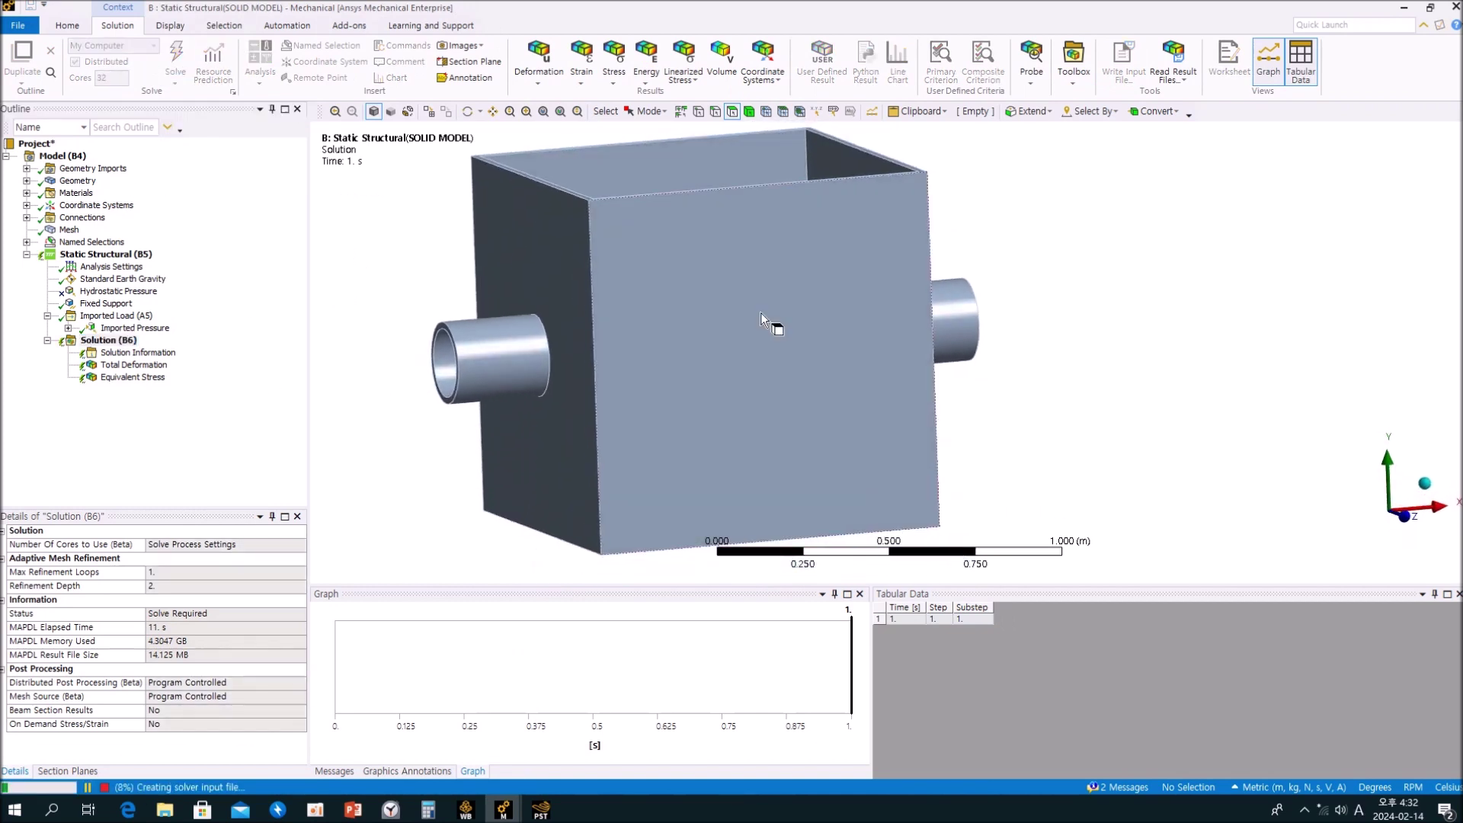
pyautogui.click(196, 445)
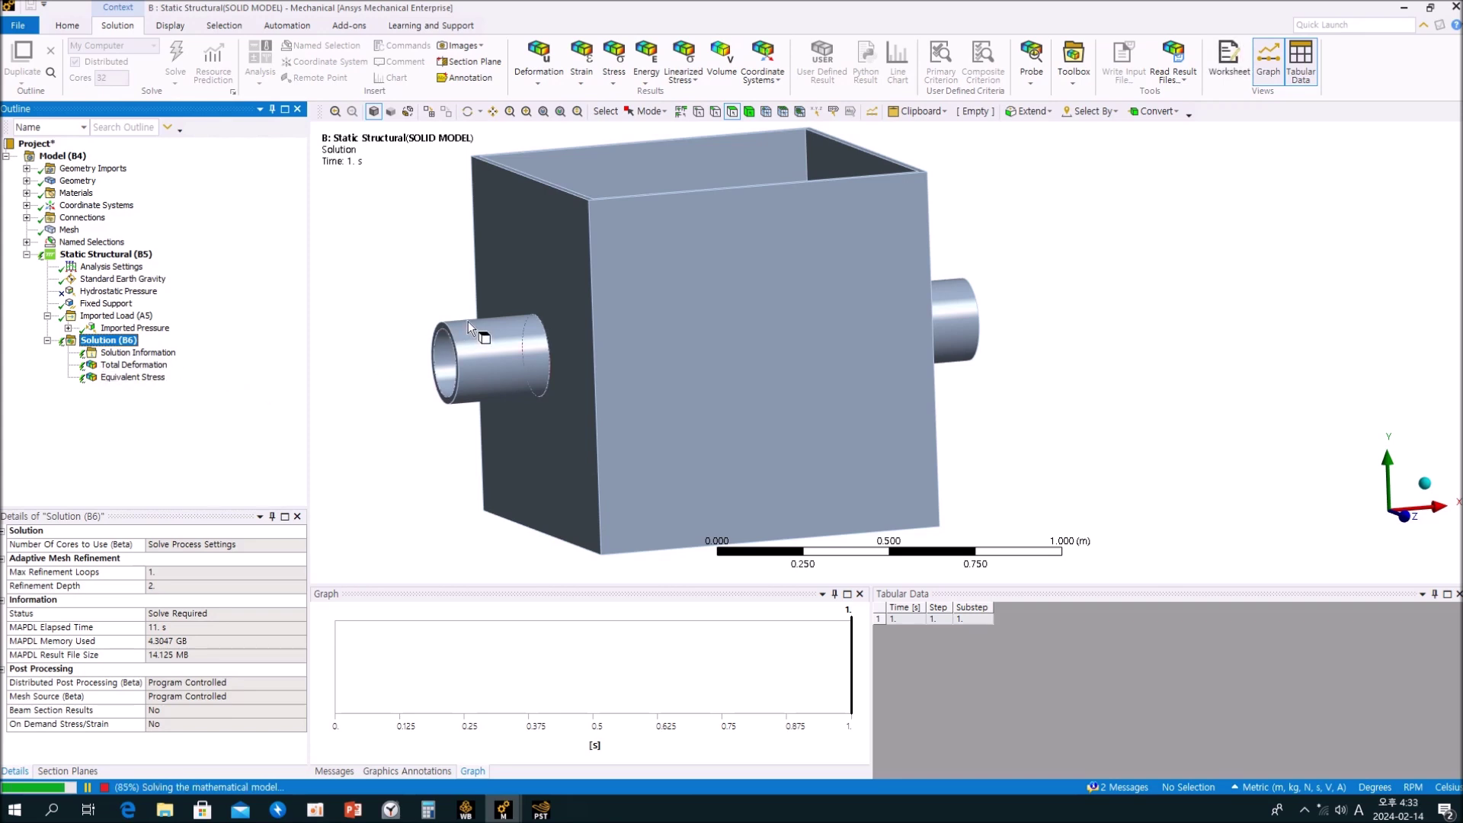
pyautogui.moveTo(468, 322); pyautogui.dragTo(480, 352, button='middle')
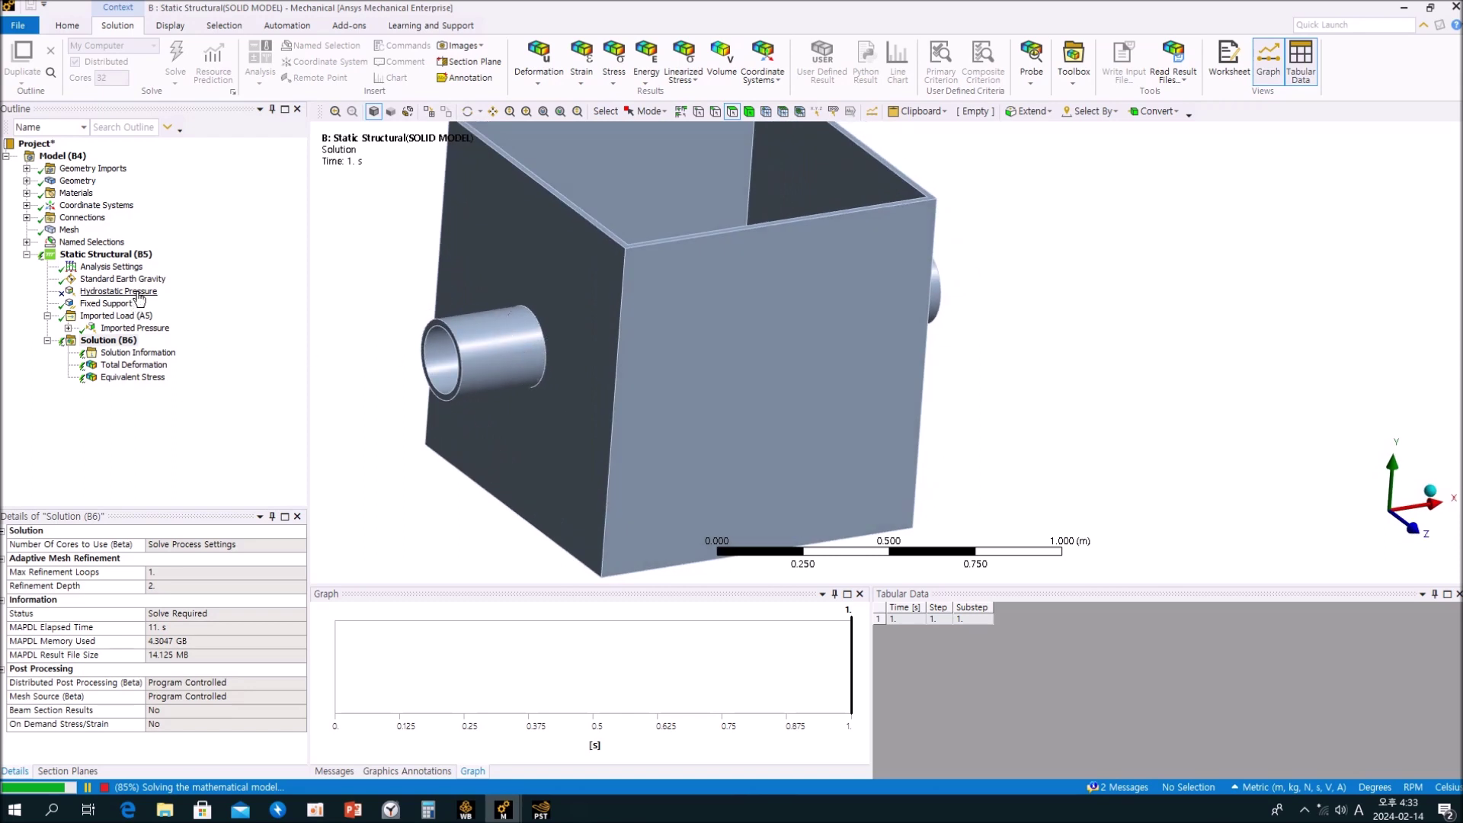
# Step: Review the definition of the suppressed Hydrostatic Pressure load on the solid model
pyautogui.click(138, 296)
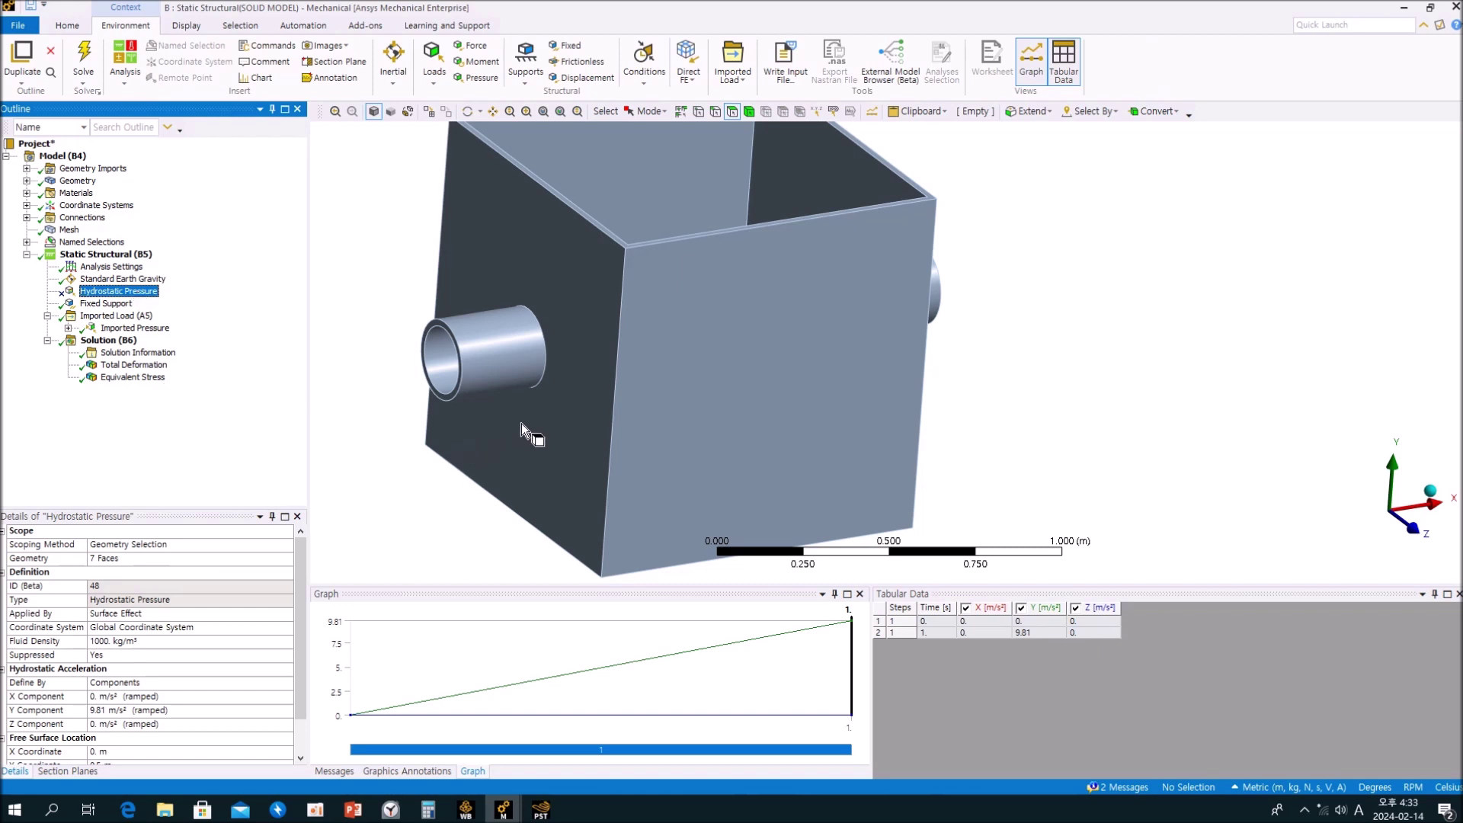
pyautogui.scroll(-3, 503, 428)
pyautogui.keyDown('ctrl'); pyautogui.moveTo(501, 431); pyautogui.dragTo(420, 457, button='middle'); pyautogui.keyUp('ctrl')
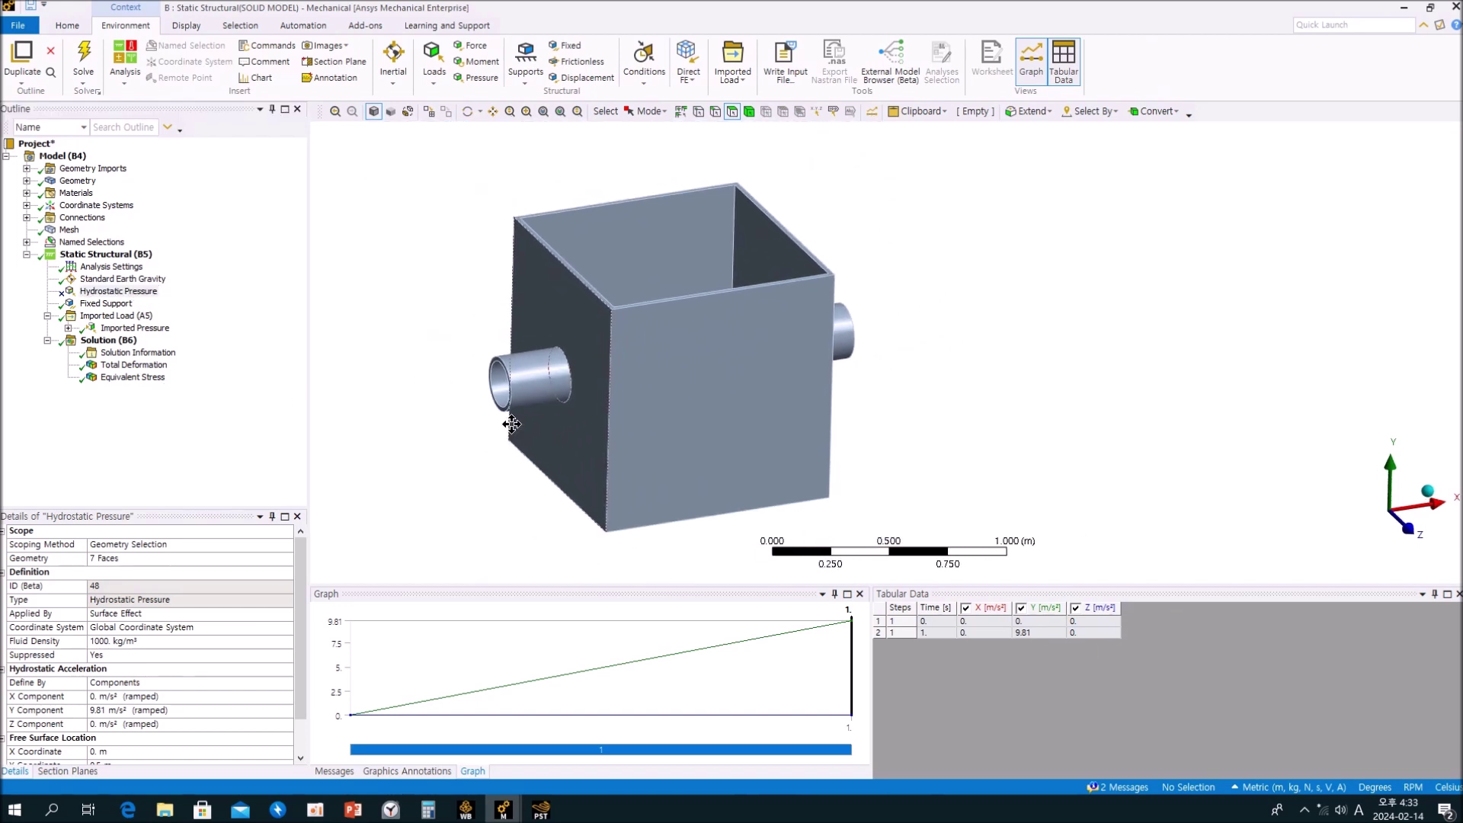
pyautogui.click(181, 428)
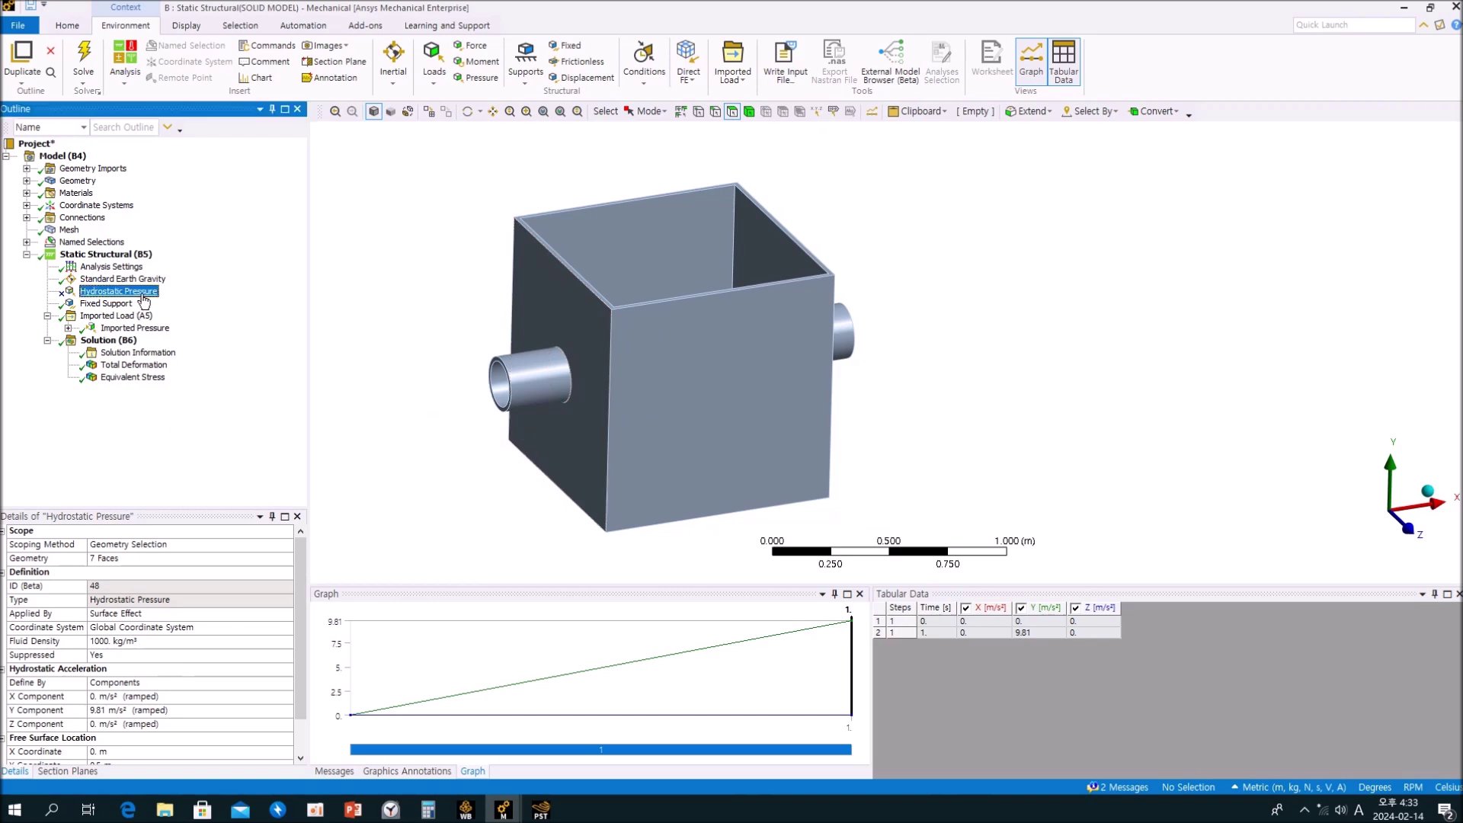
# Step: Display the Total Deformation result of the solid model with No WireFrame
pyautogui.click(128, 366)
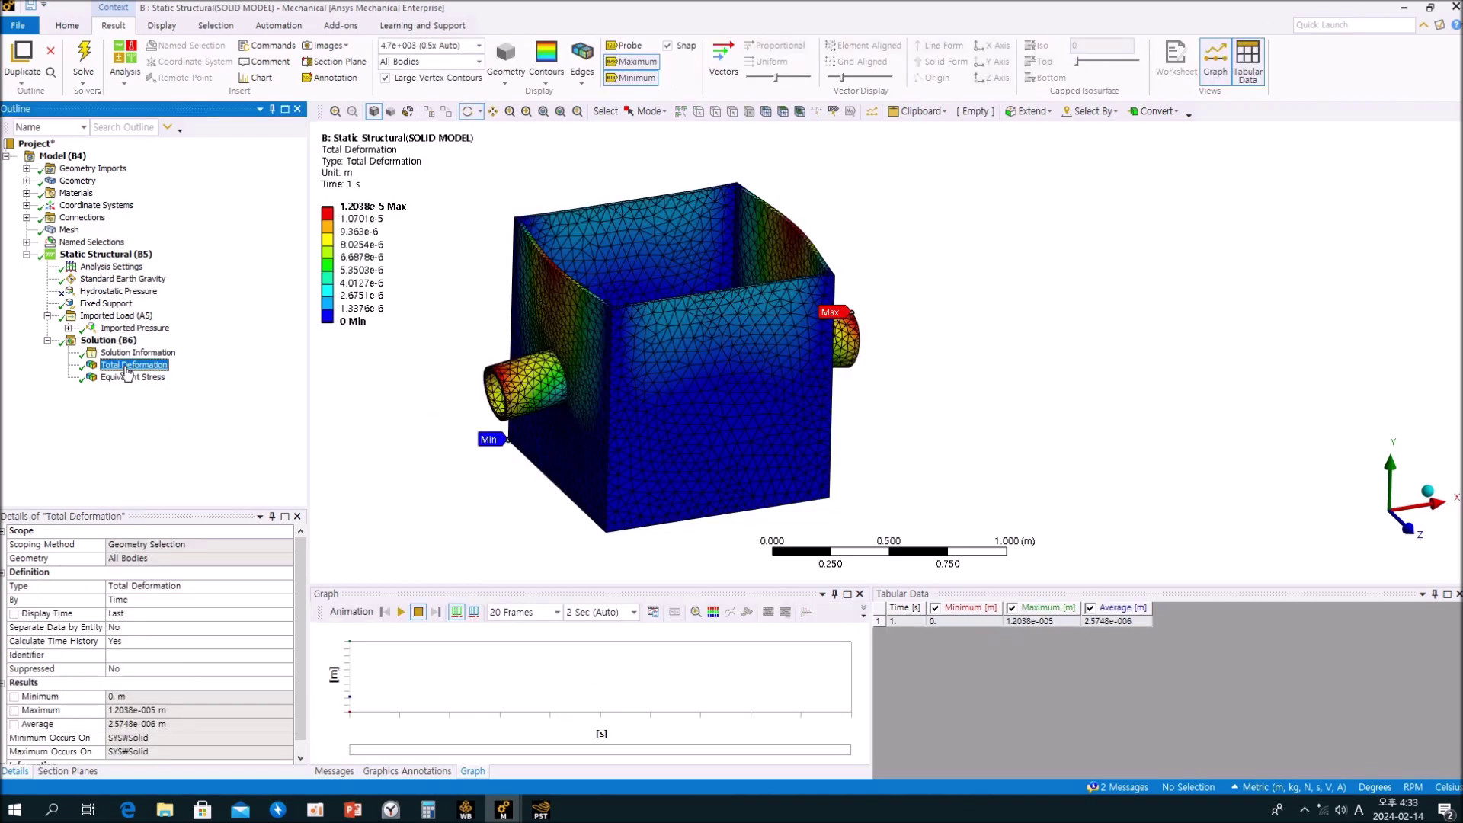
pyautogui.click(582, 62)
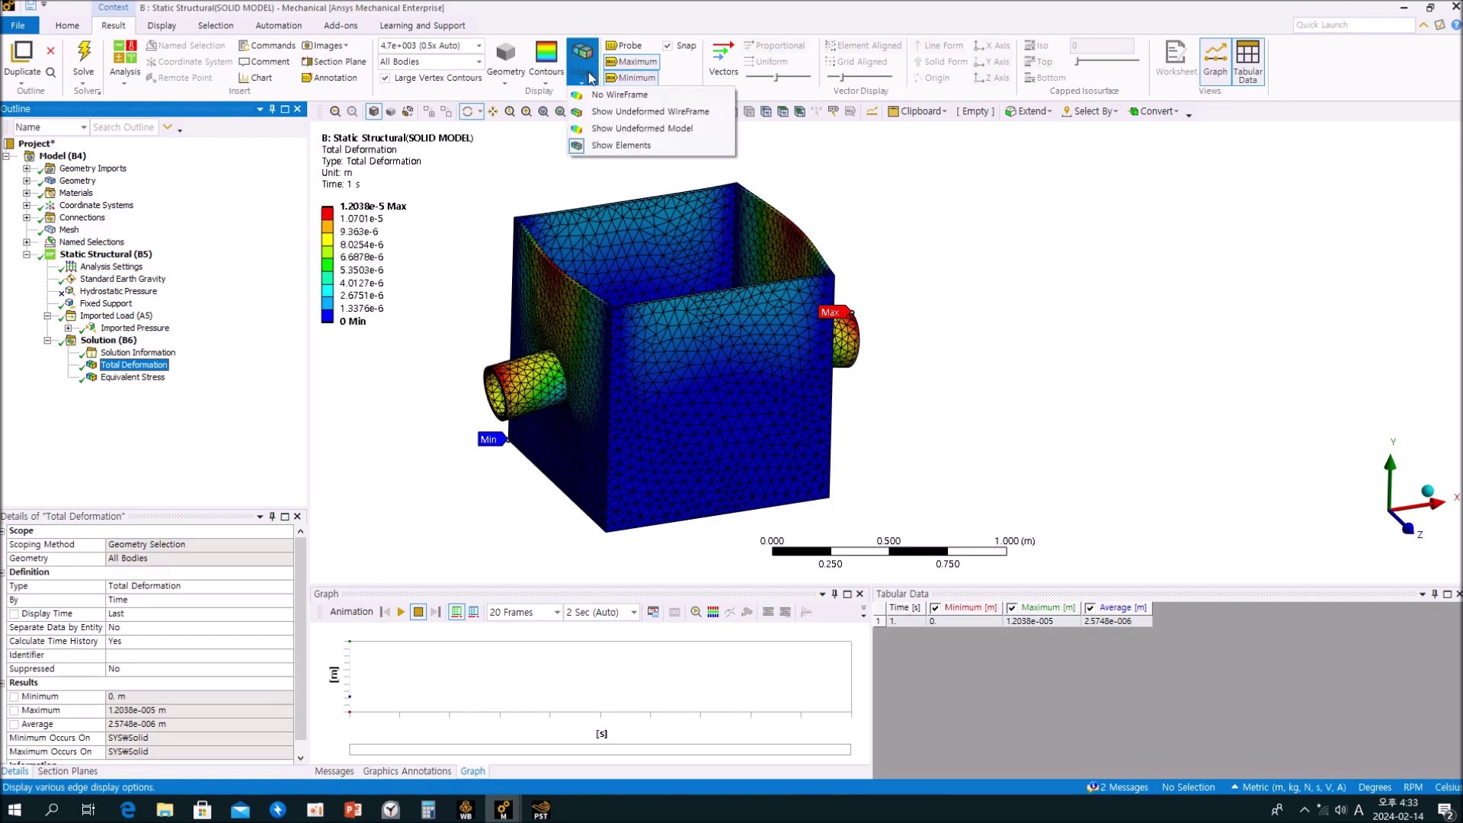
pyautogui.click(595, 100)
pyautogui.moveTo(543, 347); pyautogui.dragTo(716, 352)
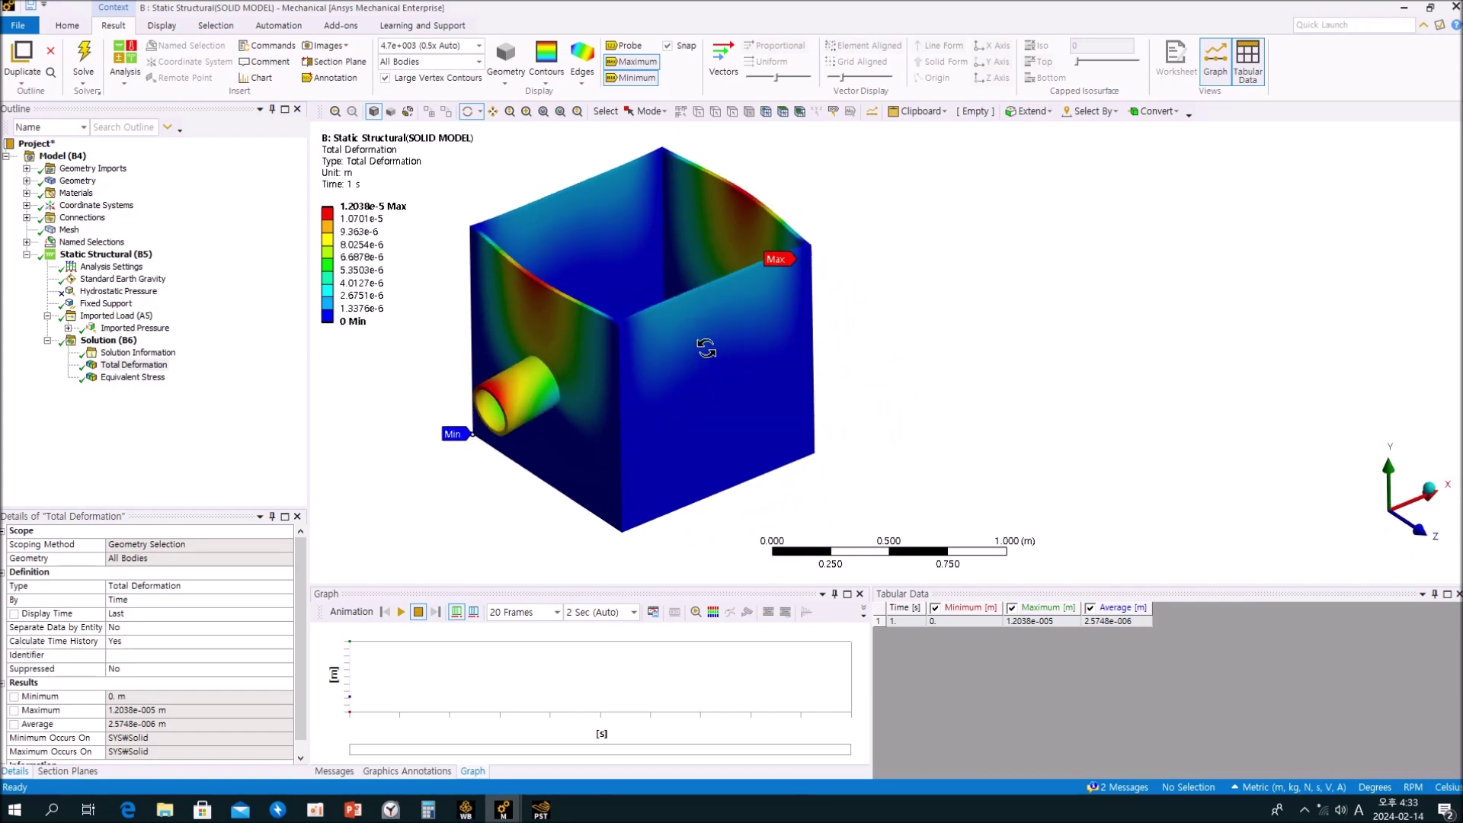
# Step: Switch the unit system to Metric (mm, kg, N, s, mV, mA), and play and stop the Total Deformation animation
pyautogui.click(1267, 794)
pyautogui.click(1311, 538)
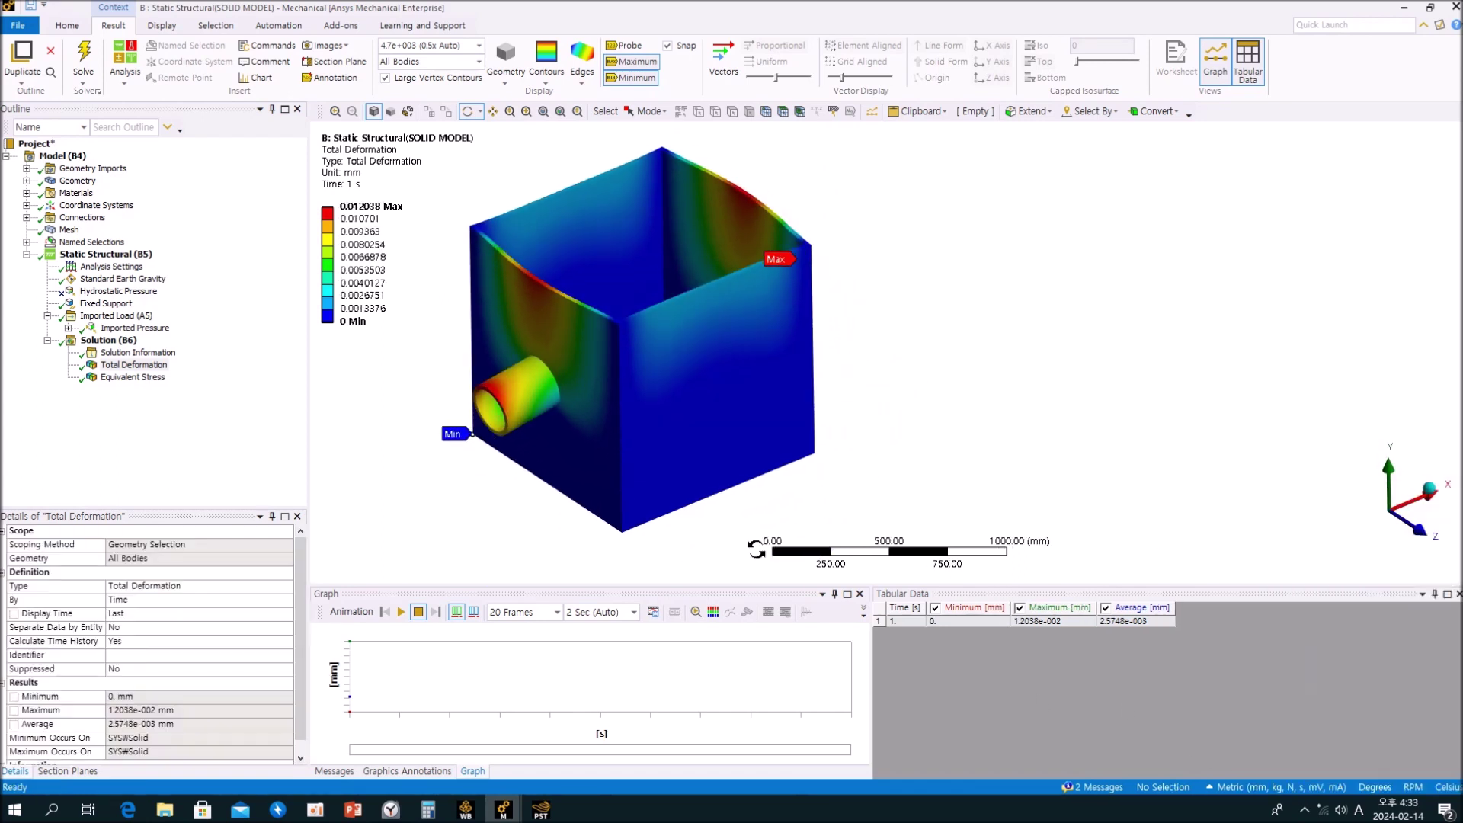
pyautogui.moveTo(691, 442)
pyautogui.keyDown('ctrl'); pyautogui.mouseDown(button='middle')
pyautogui.moveTo(716, 457)
pyautogui.moveTo(703, 435)
pyautogui.moveTo(702, 452)
pyautogui.mouseUp(button='middle'); pyautogui.keyUp('ctrl')
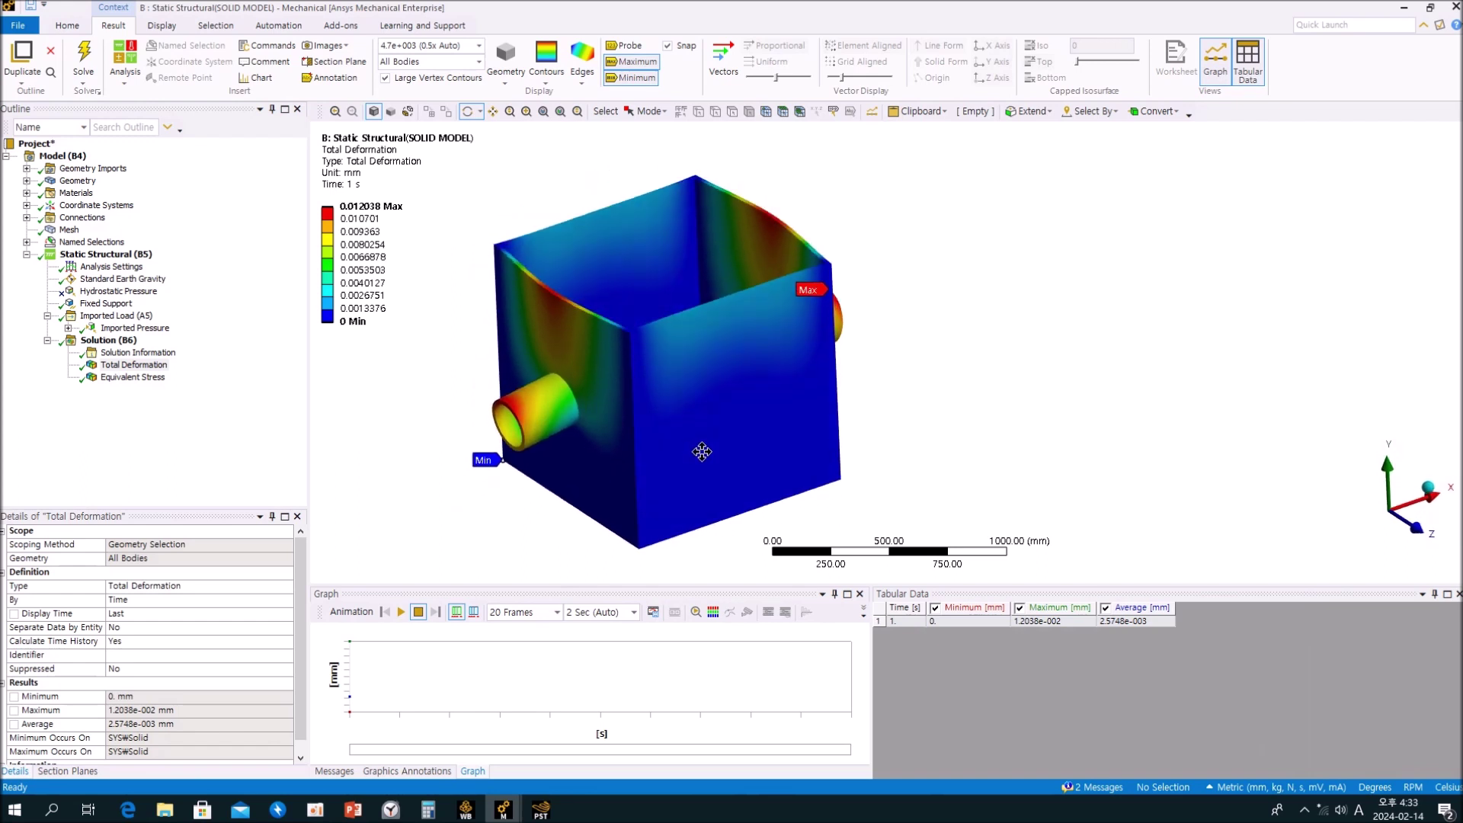
pyautogui.click(400, 612)
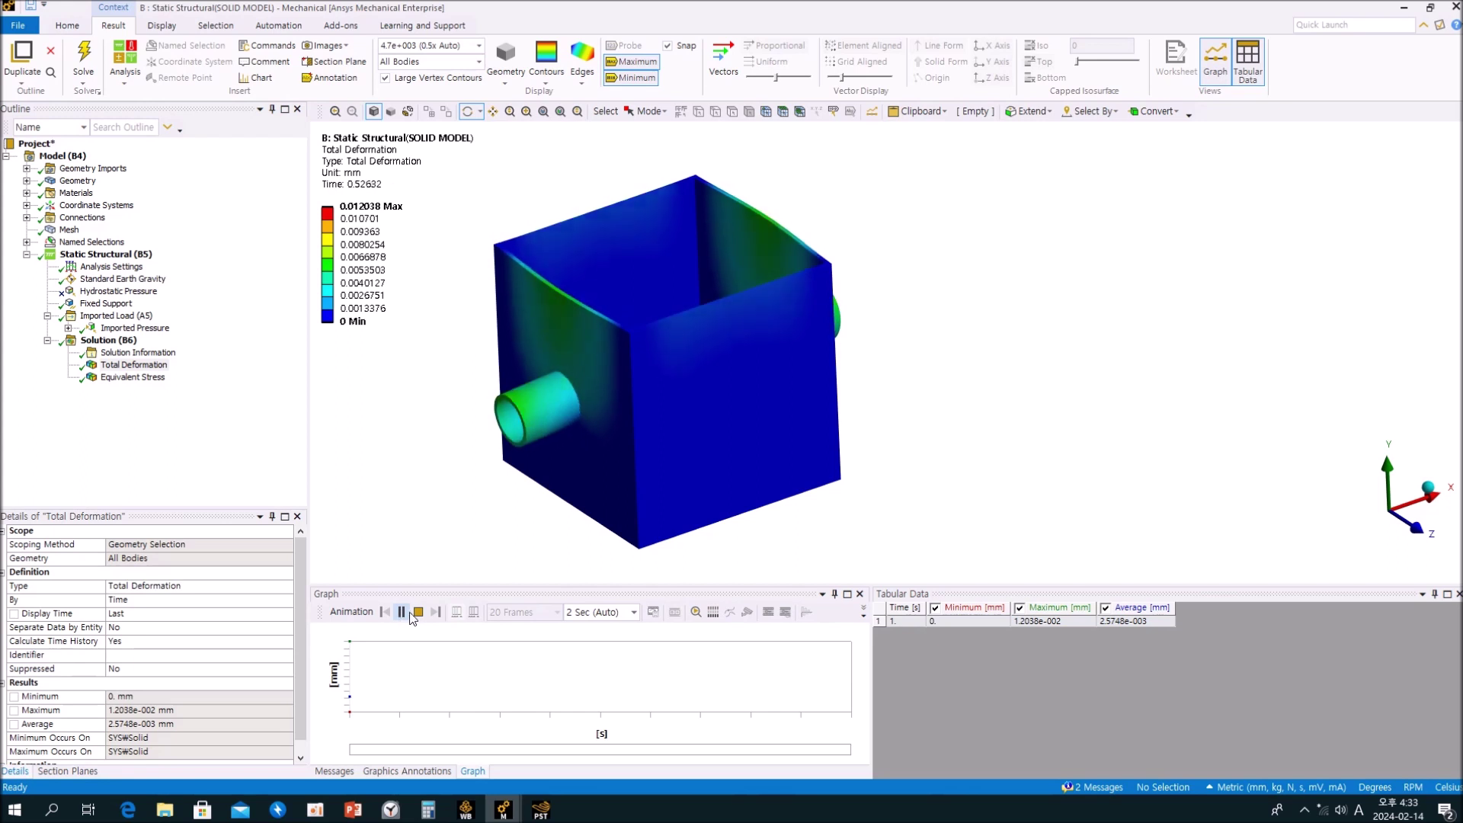
pyautogui.click(417, 612)
# Step: Display the Equivalent Stress result and inspect its distribution around the pipe joint and chamber walls
pyautogui.click(145, 378)
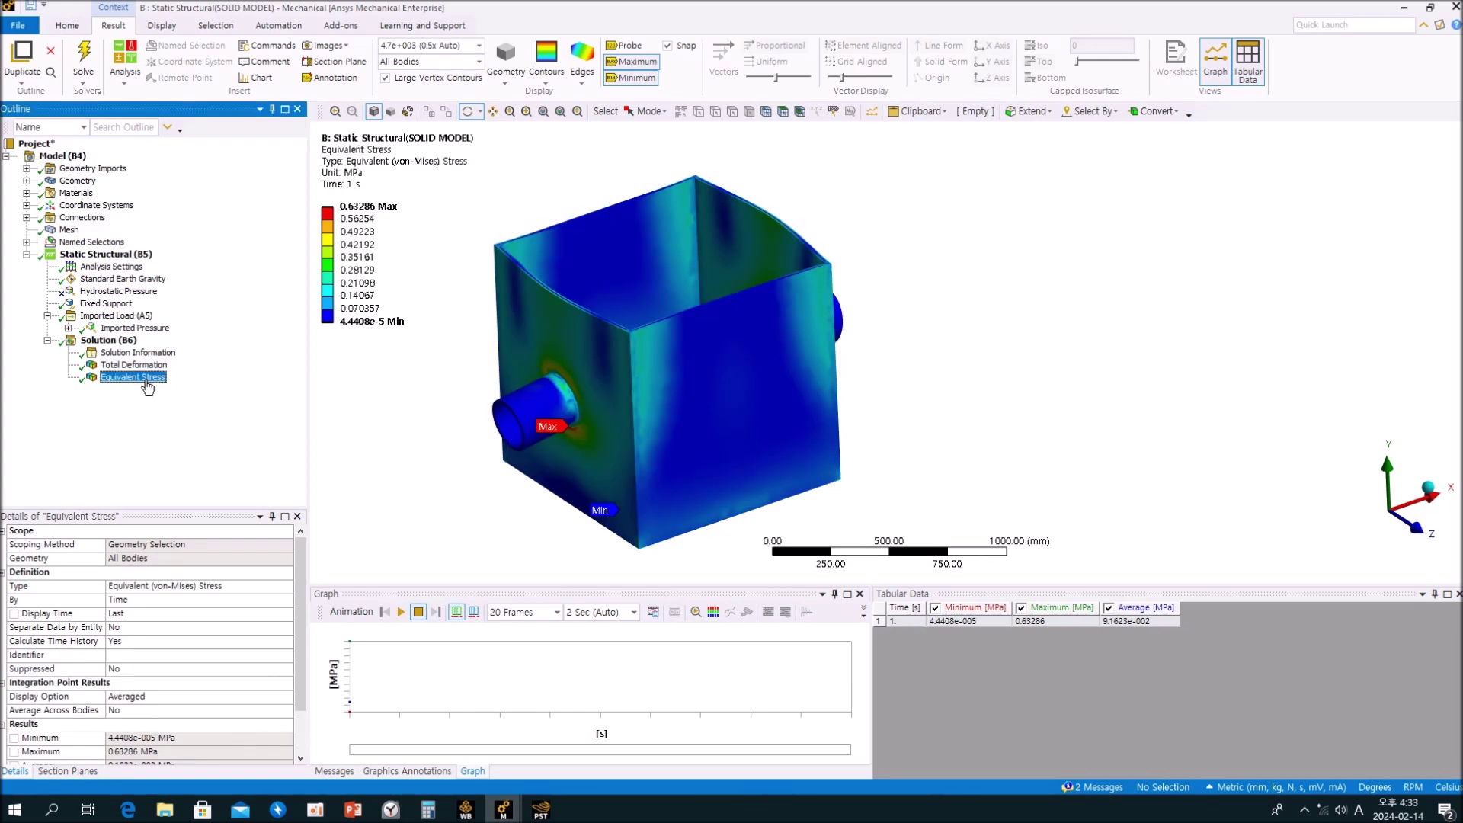
pyautogui.moveTo(678, 460)
pyautogui.mouseDown()
pyautogui.moveTo(579, 456)
pyautogui.moveTo(686, 455)
pyautogui.mouseUp()
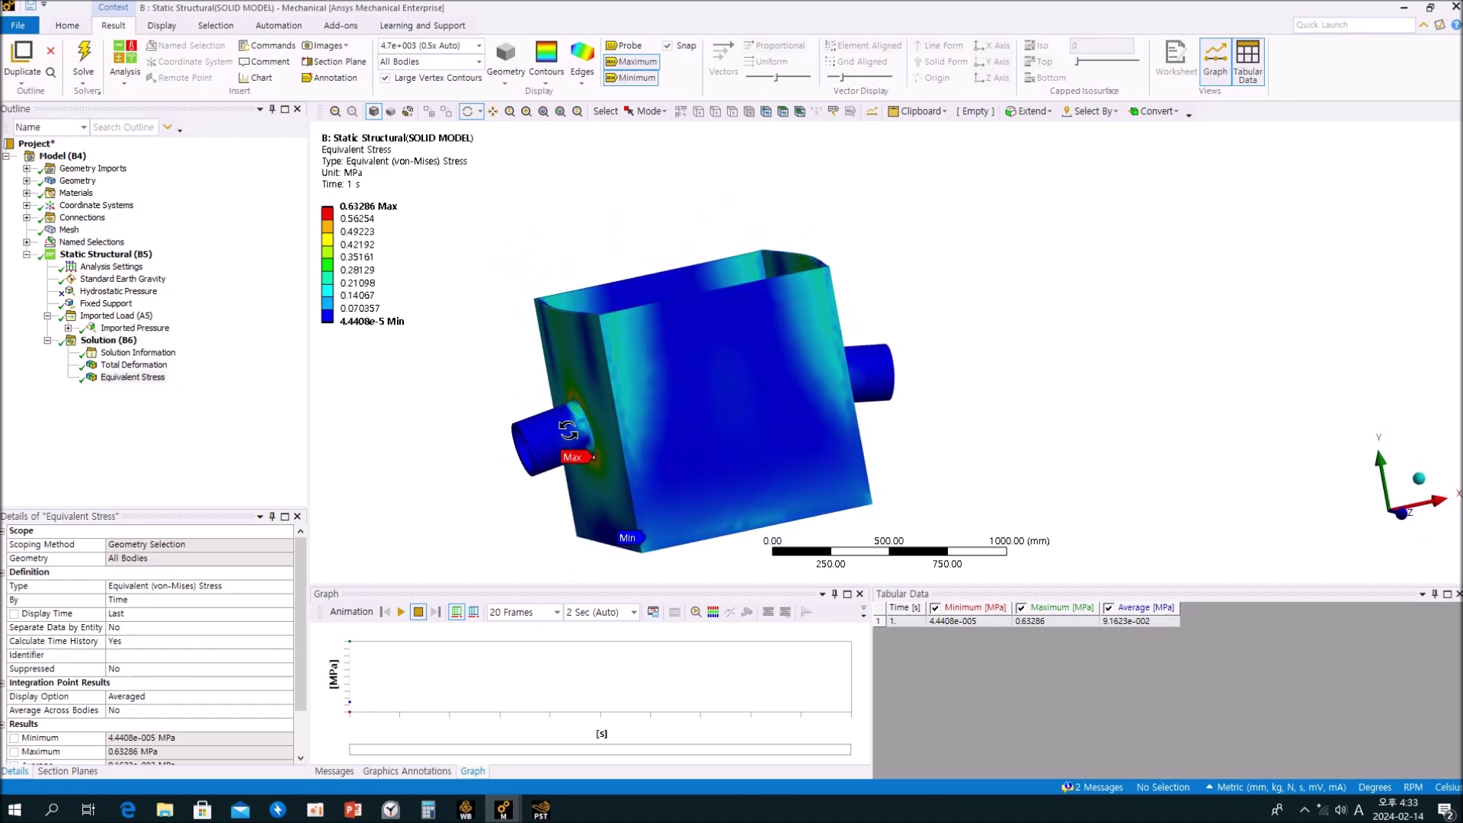
pyautogui.moveTo(815, 402); pyautogui.dragTo(722, 422)
pyautogui.click(185, 450)
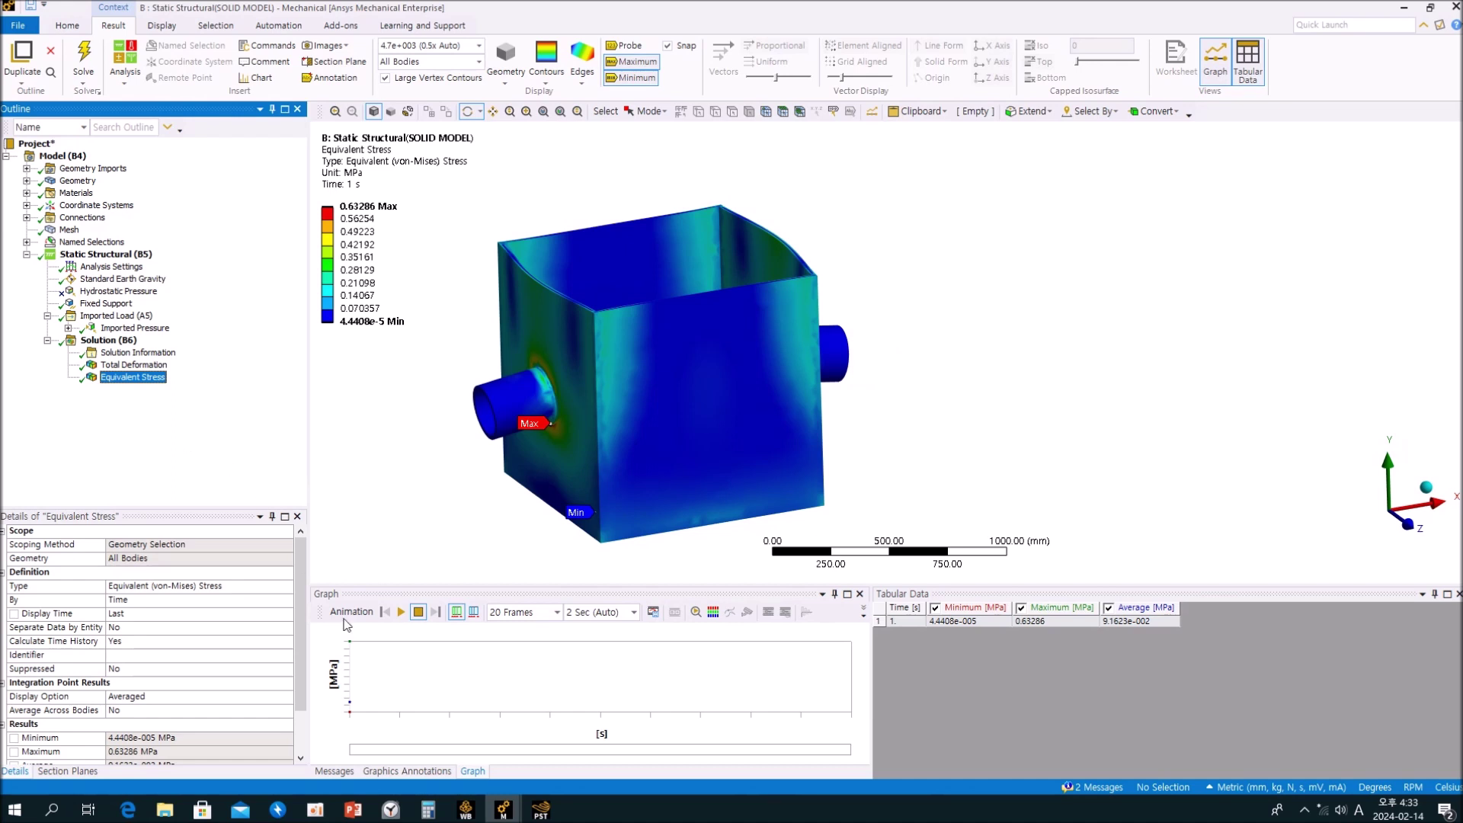
# Step: Switch to the MID-SURFACE MODEL window in Mechanical and view its shell geometry
pyautogui.click(502, 814)
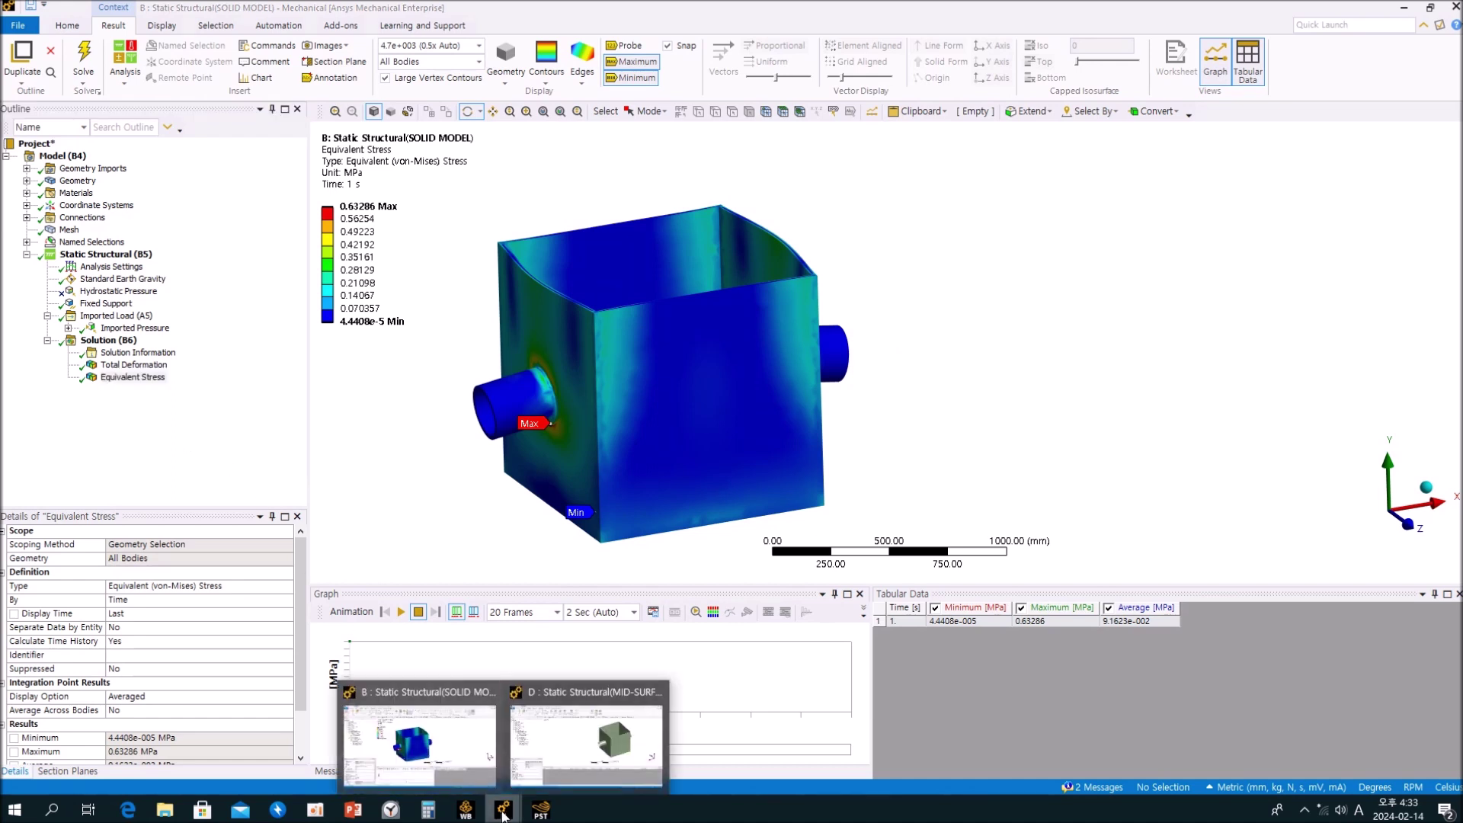
pyautogui.click(587, 735)
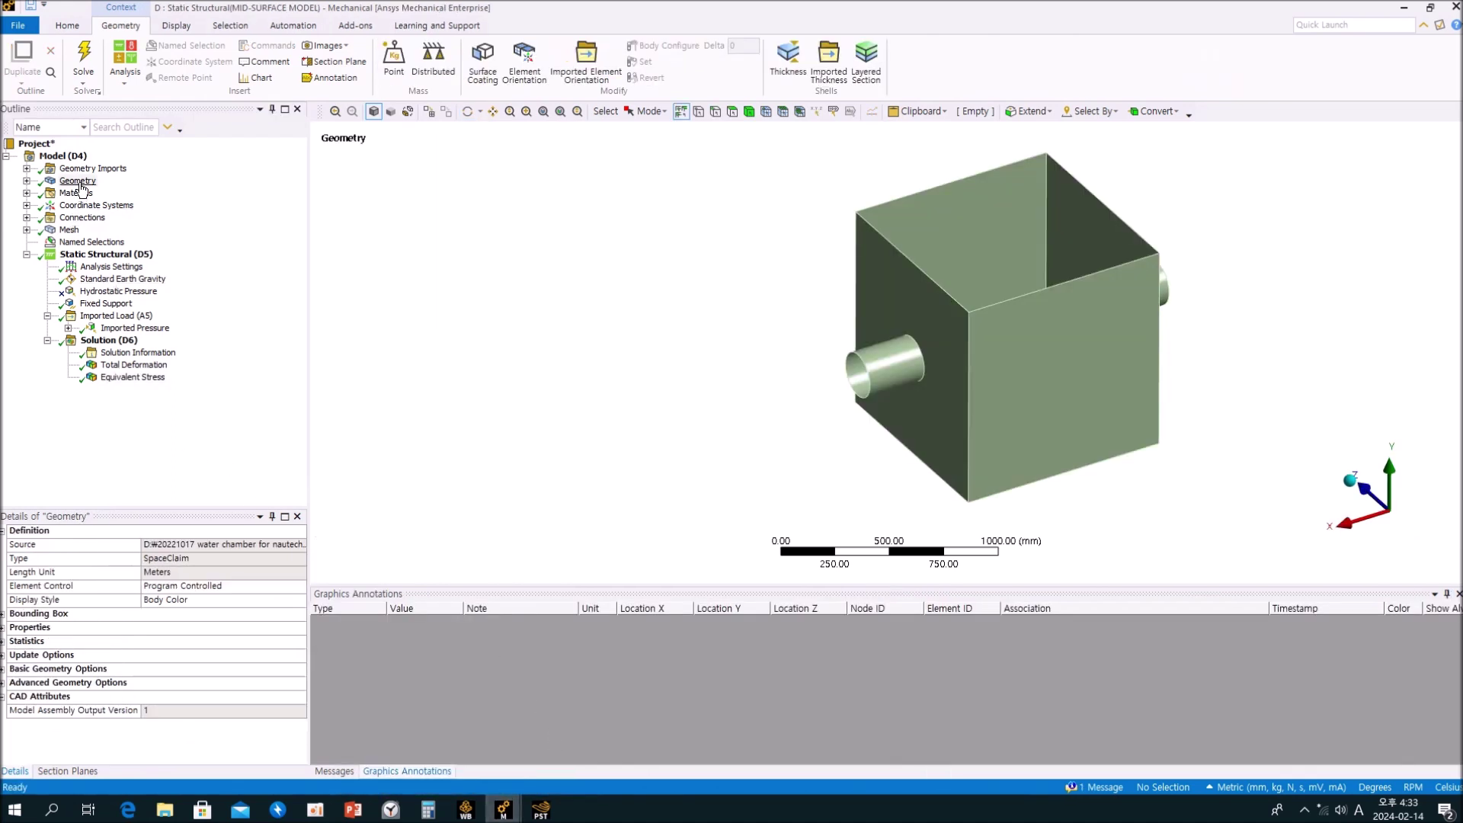
pyautogui.moveTo(758, 263); pyautogui.dragTo(763, 248, button='middle')
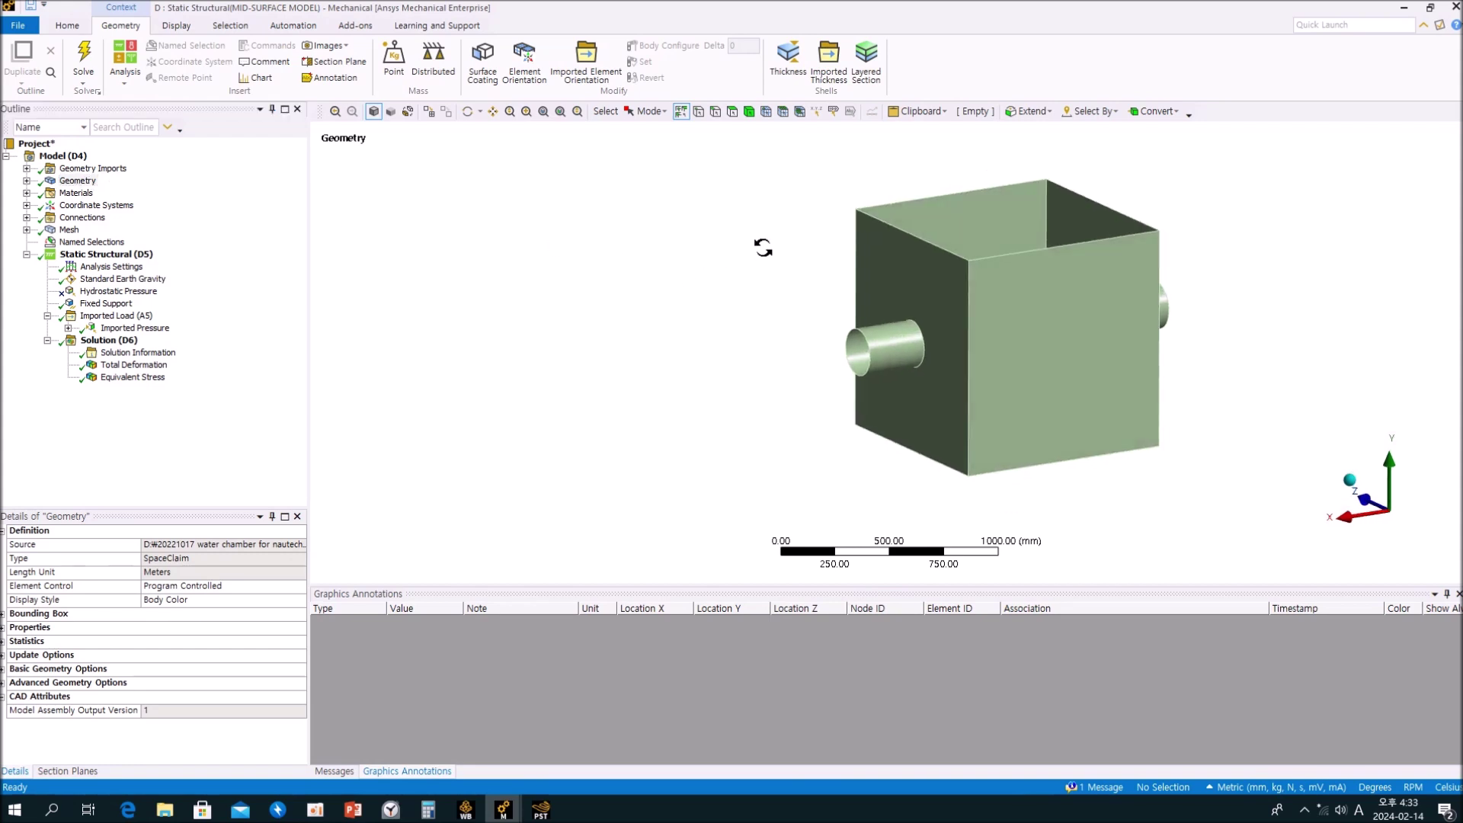
# Step: Expand the Mesh branch of the mid-surface model and examine the mesh and its Face Meshing control
pyautogui.click(27, 230)
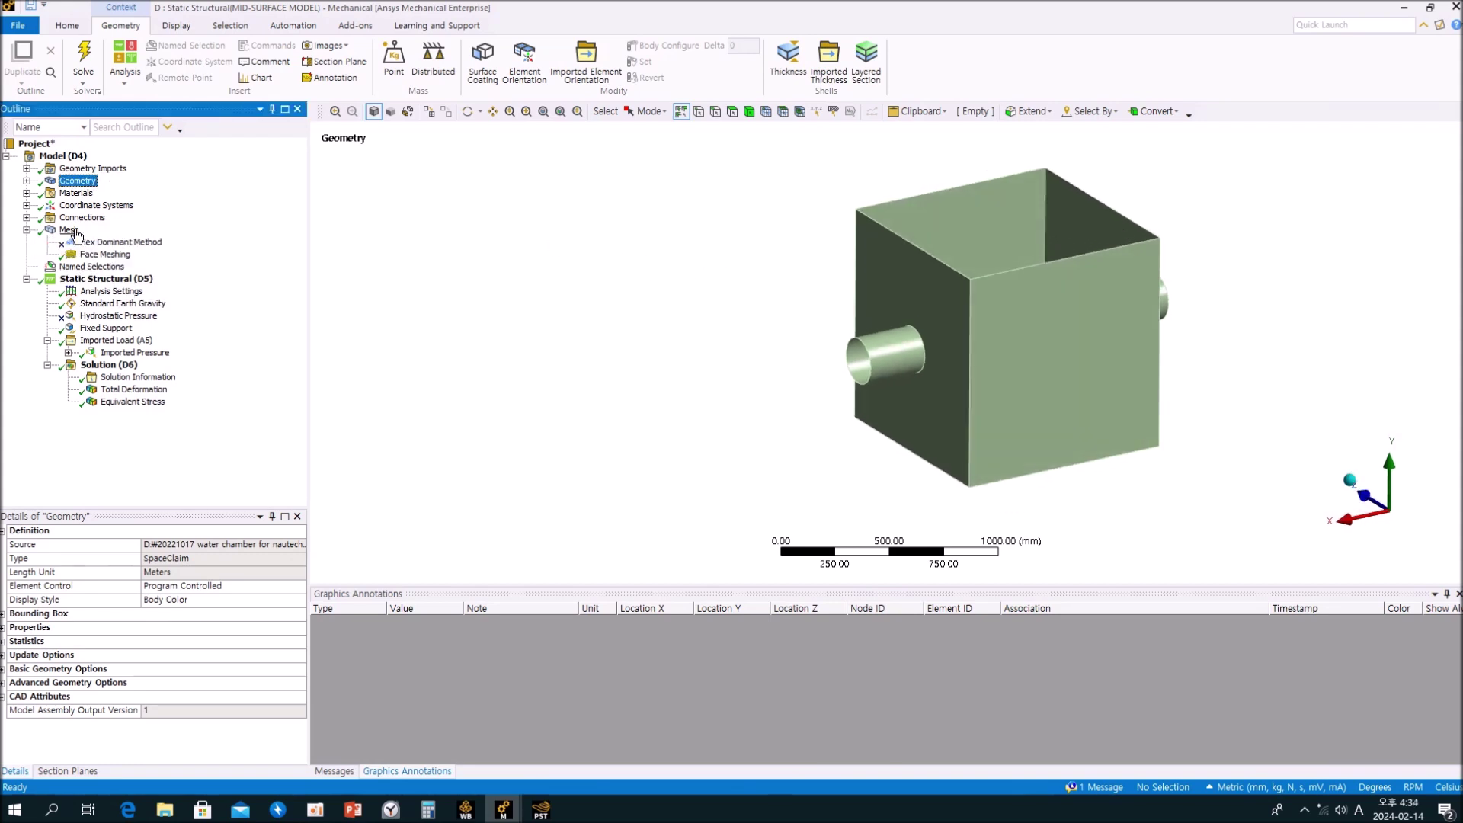
pyautogui.click(70, 230)
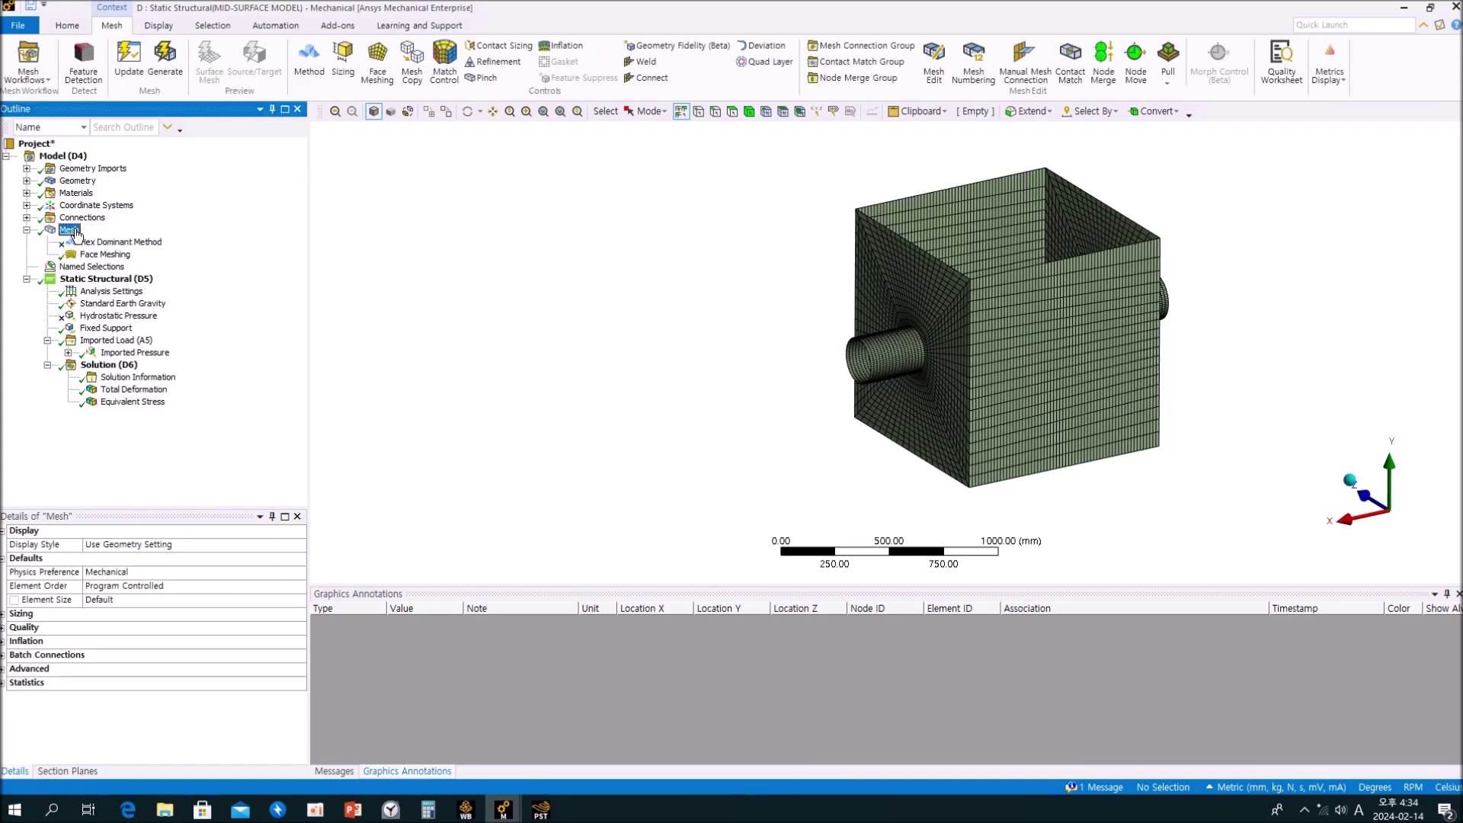
pyautogui.click(99, 256)
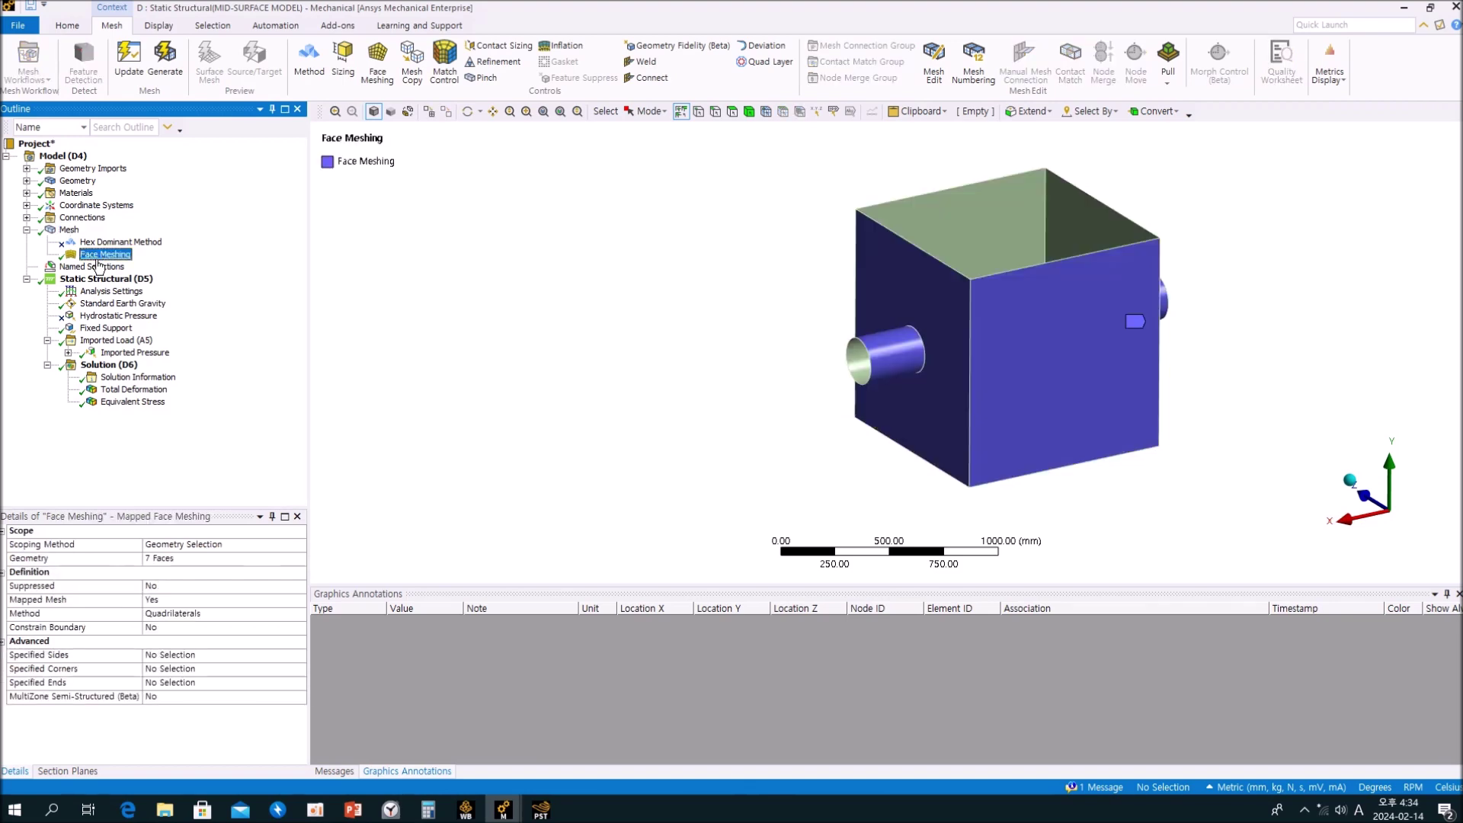
pyautogui.click(69, 230)
pyautogui.moveTo(731, 312); pyautogui.dragTo(921, 365, button='middle')
pyautogui.scroll(3, 968, 311)
pyautogui.scroll(-3, 968, 311)
pyautogui.click(207, 371)
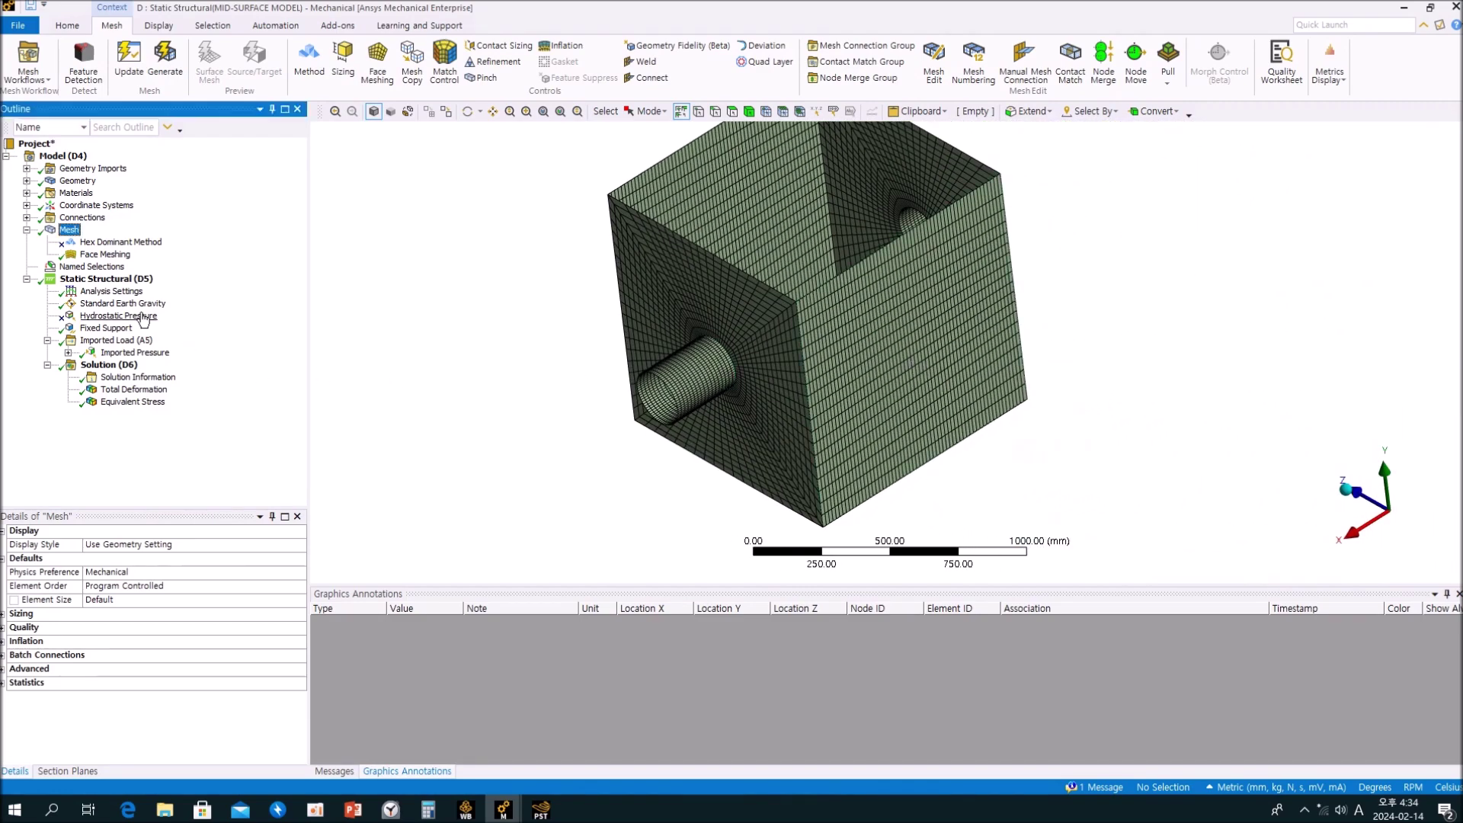
# Step: Review the Fixed Support of the mid-surface model and the face it is applied to
pyautogui.click(106, 328)
pyautogui.moveTo(823, 350); pyautogui.dragTo(907, 406, button='middle')
pyautogui.click(236, 435)
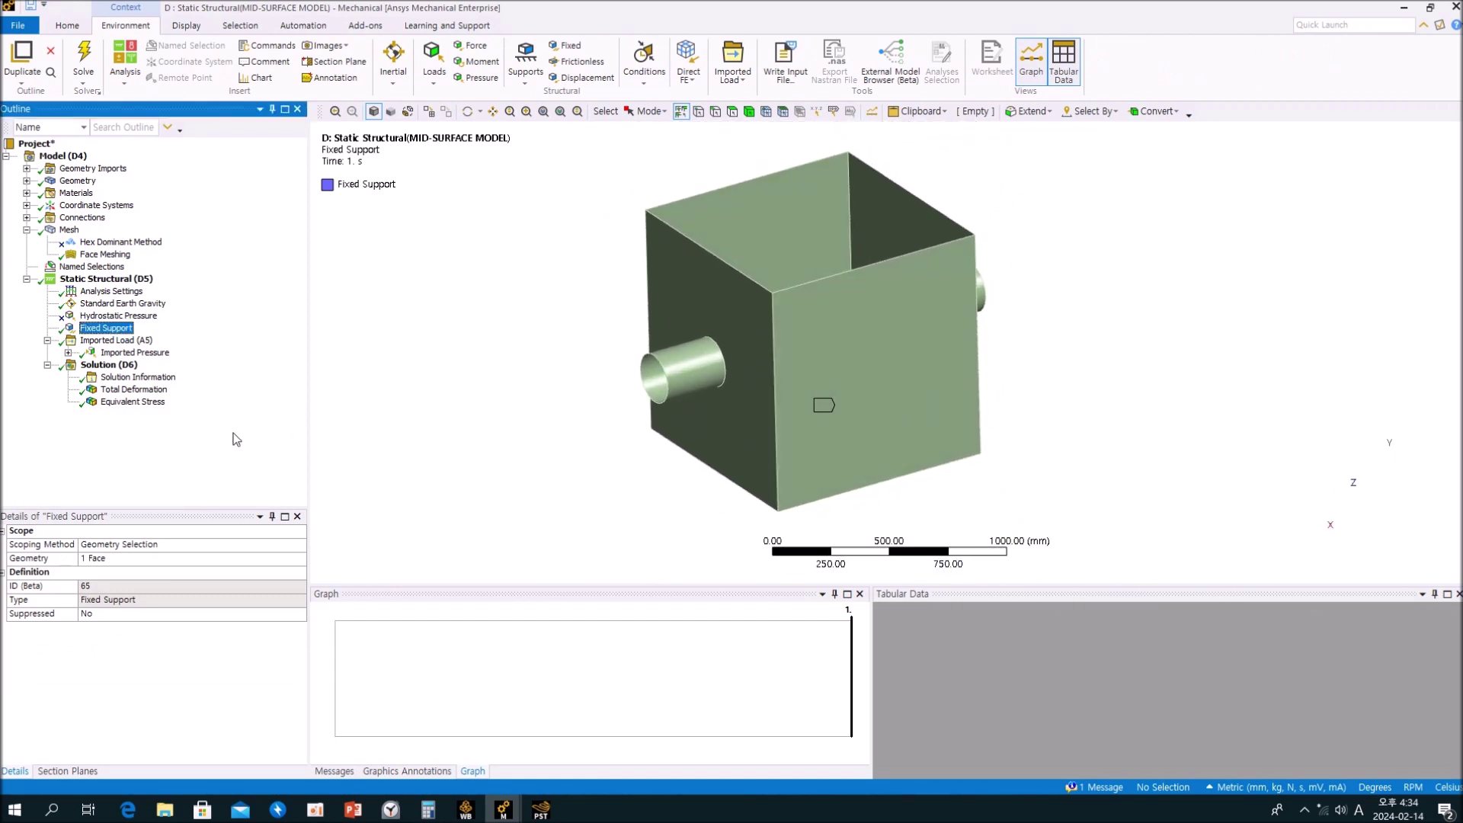
# Step: Display the Imported Pressure load of the mid-surface model and highlight the faces it is scoped to
pyautogui.press('Down')
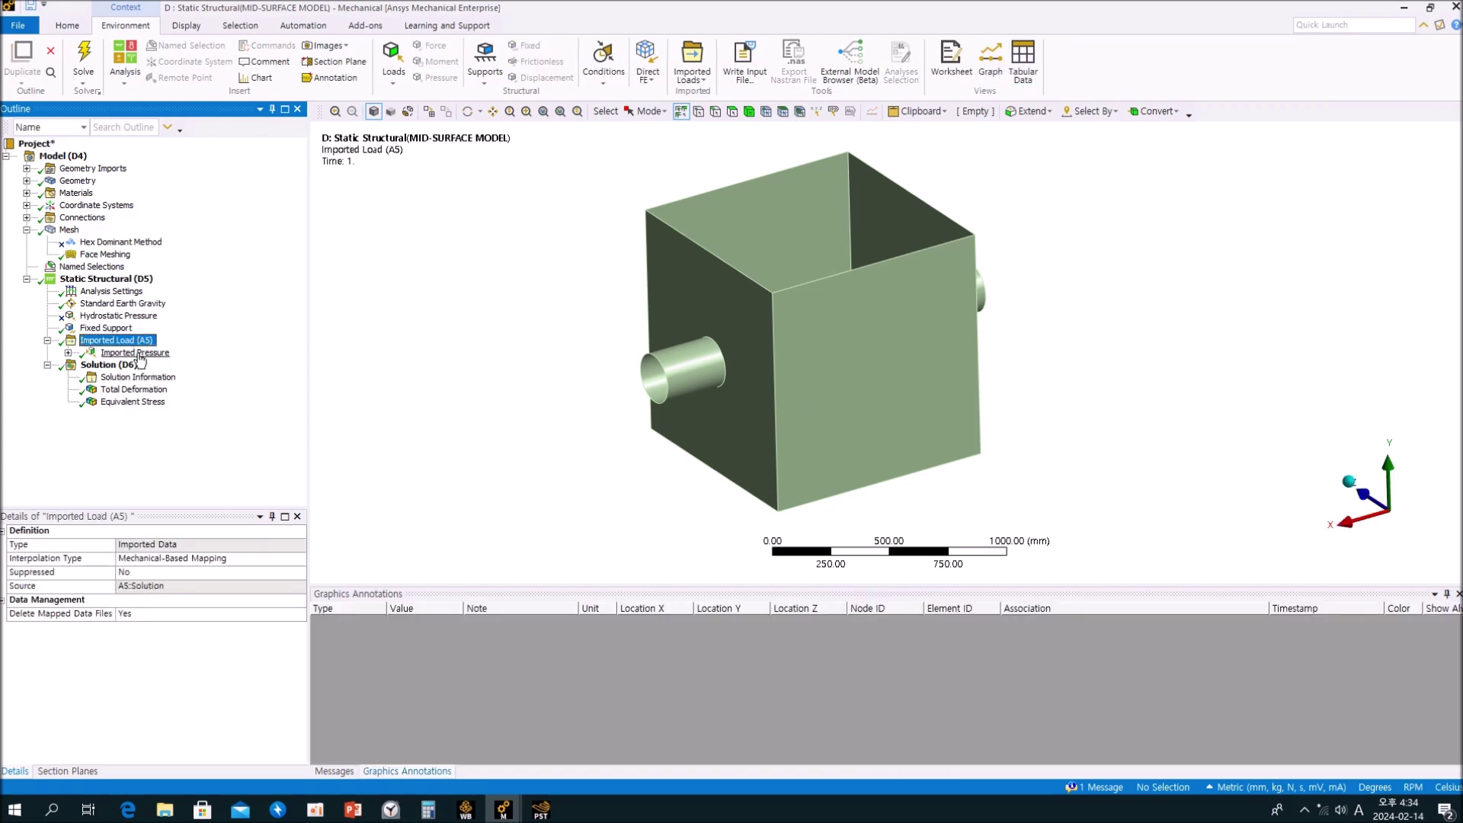
pyautogui.click(136, 353)
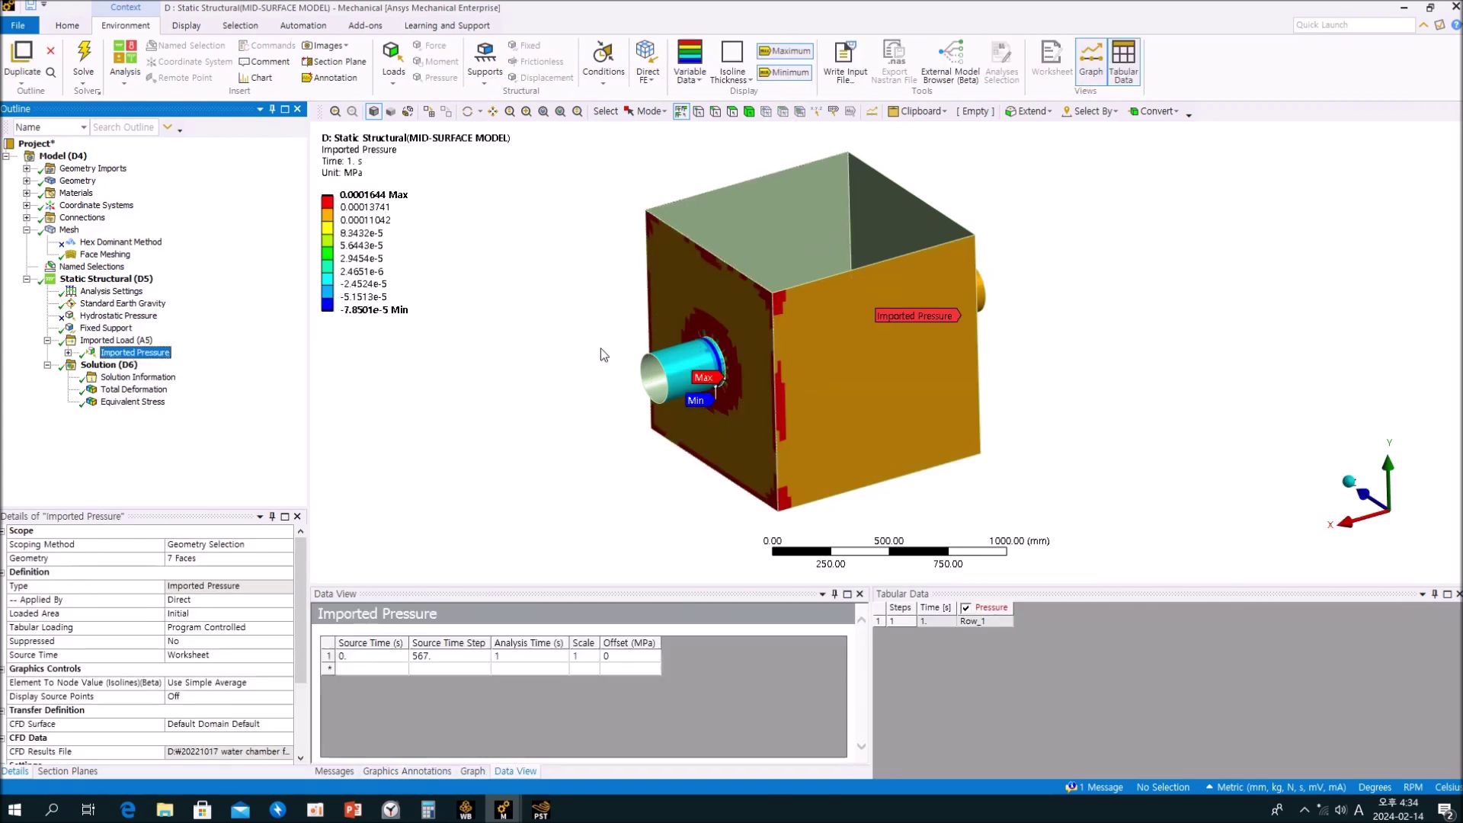
pyautogui.click(196, 565)
pyautogui.moveTo(488, 525); pyautogui.dragTo(562, 409, button='middle')
pyautogui.click(279, 563)
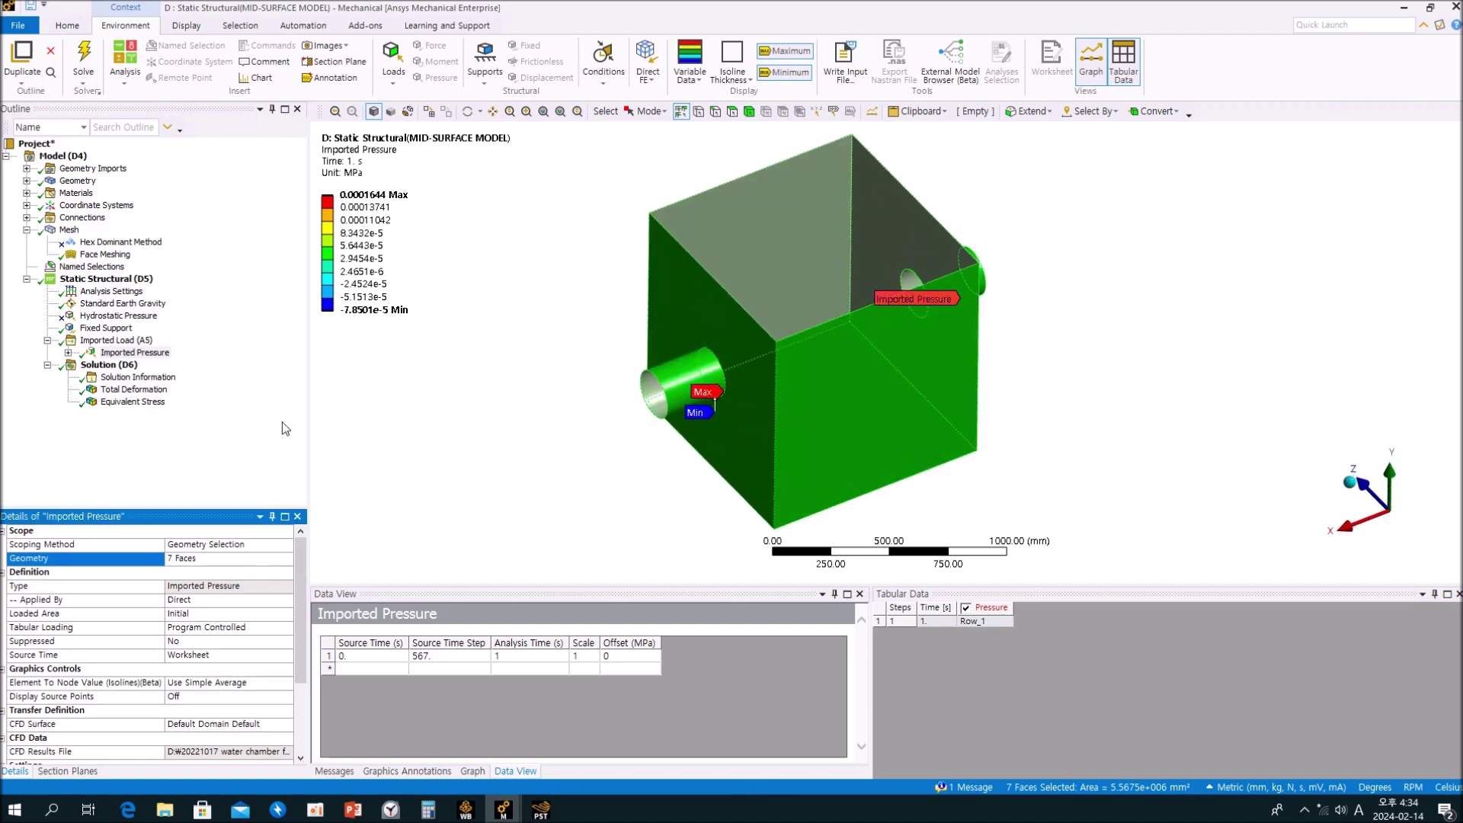
# Step: Display the mid-surface model's Total Deformation, animate it while viewing the chamber from several angles, and stop the animation
pyautogui.click(113, 366)
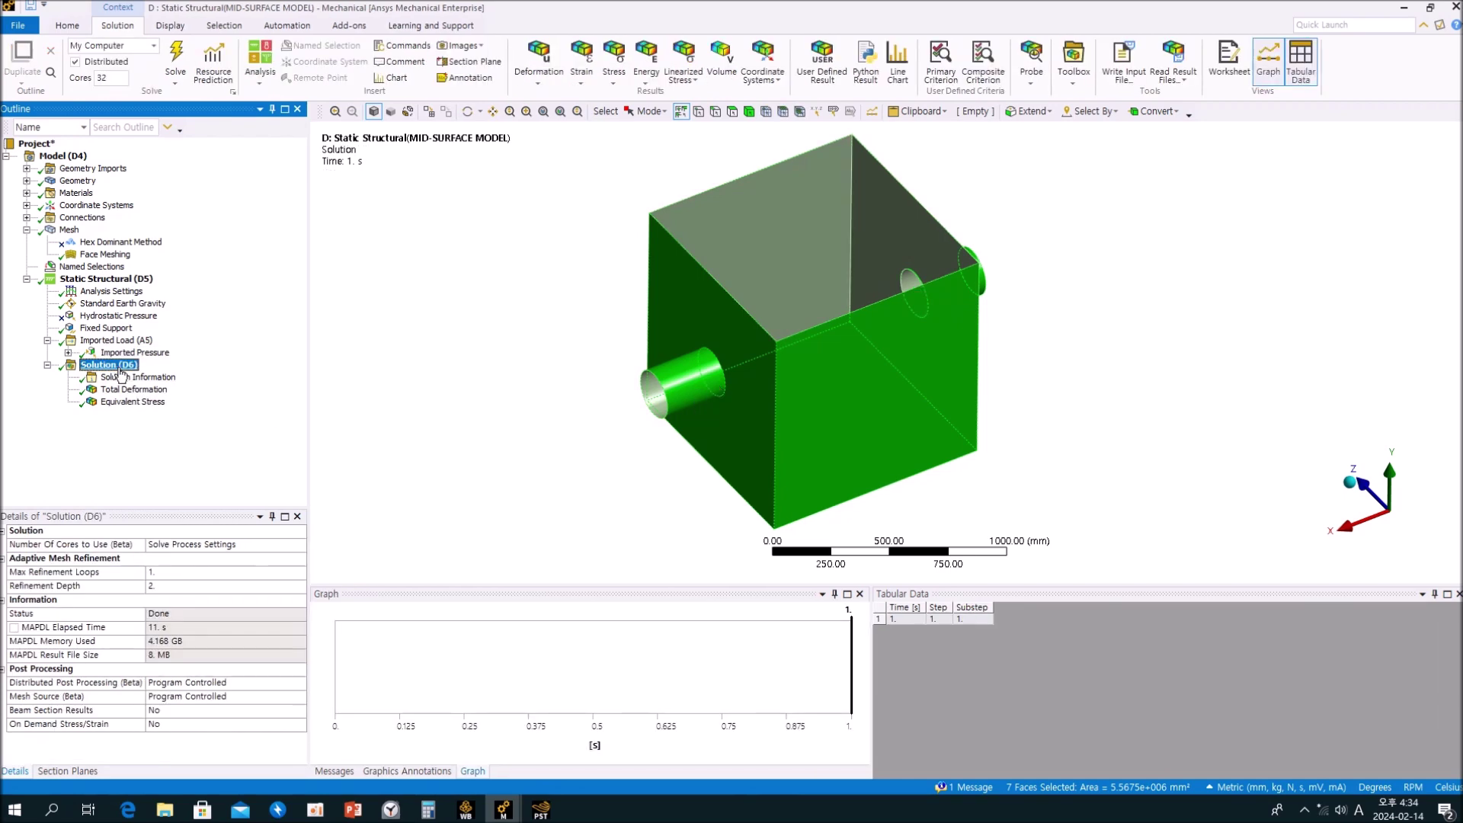
pyautogui.click(128, 390)
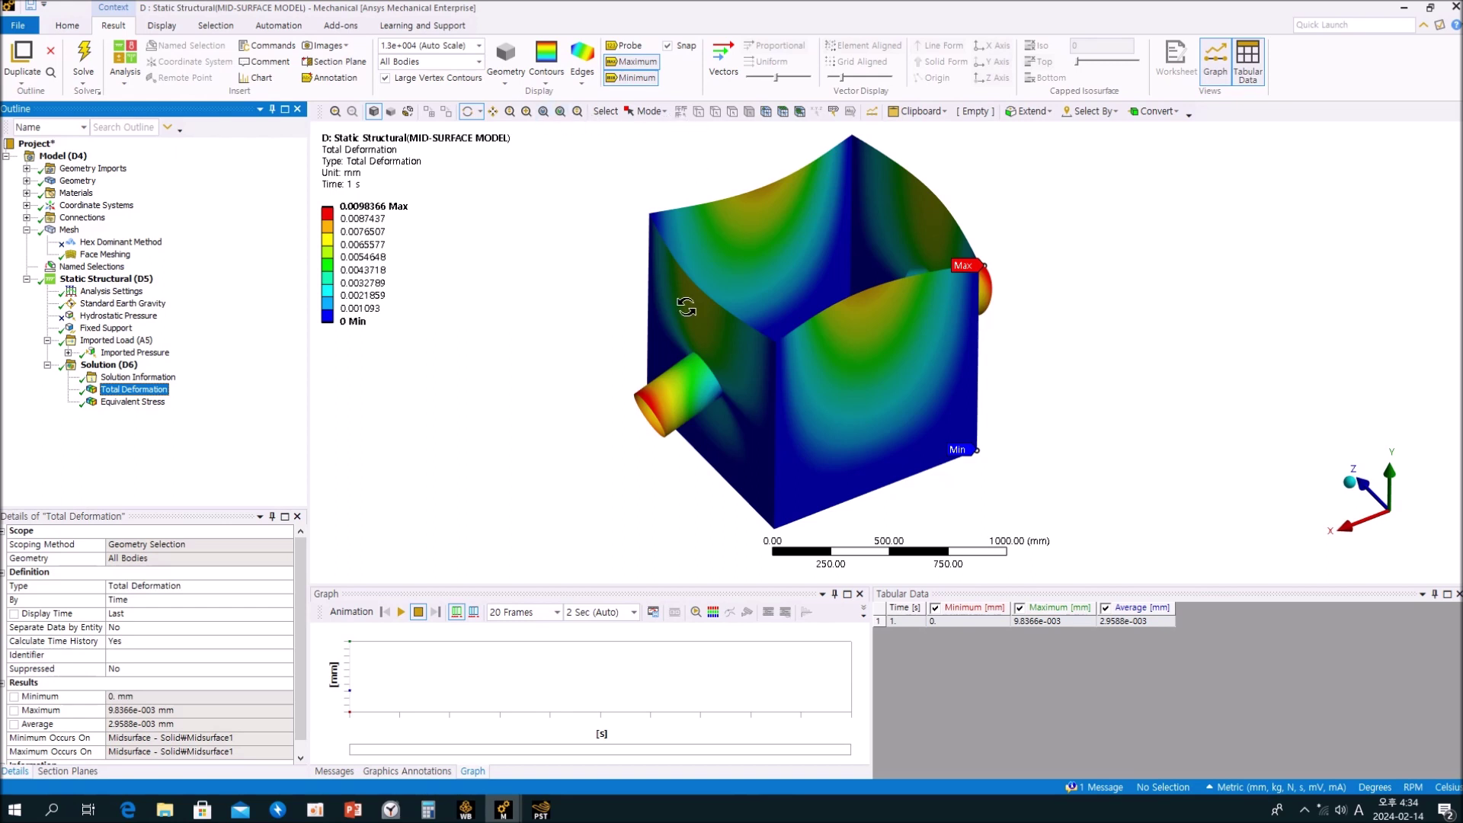
pyautogui.click(402, 617)
pyautogui.moveTo(663, 474); pyautogui.dragTo(926, 448)
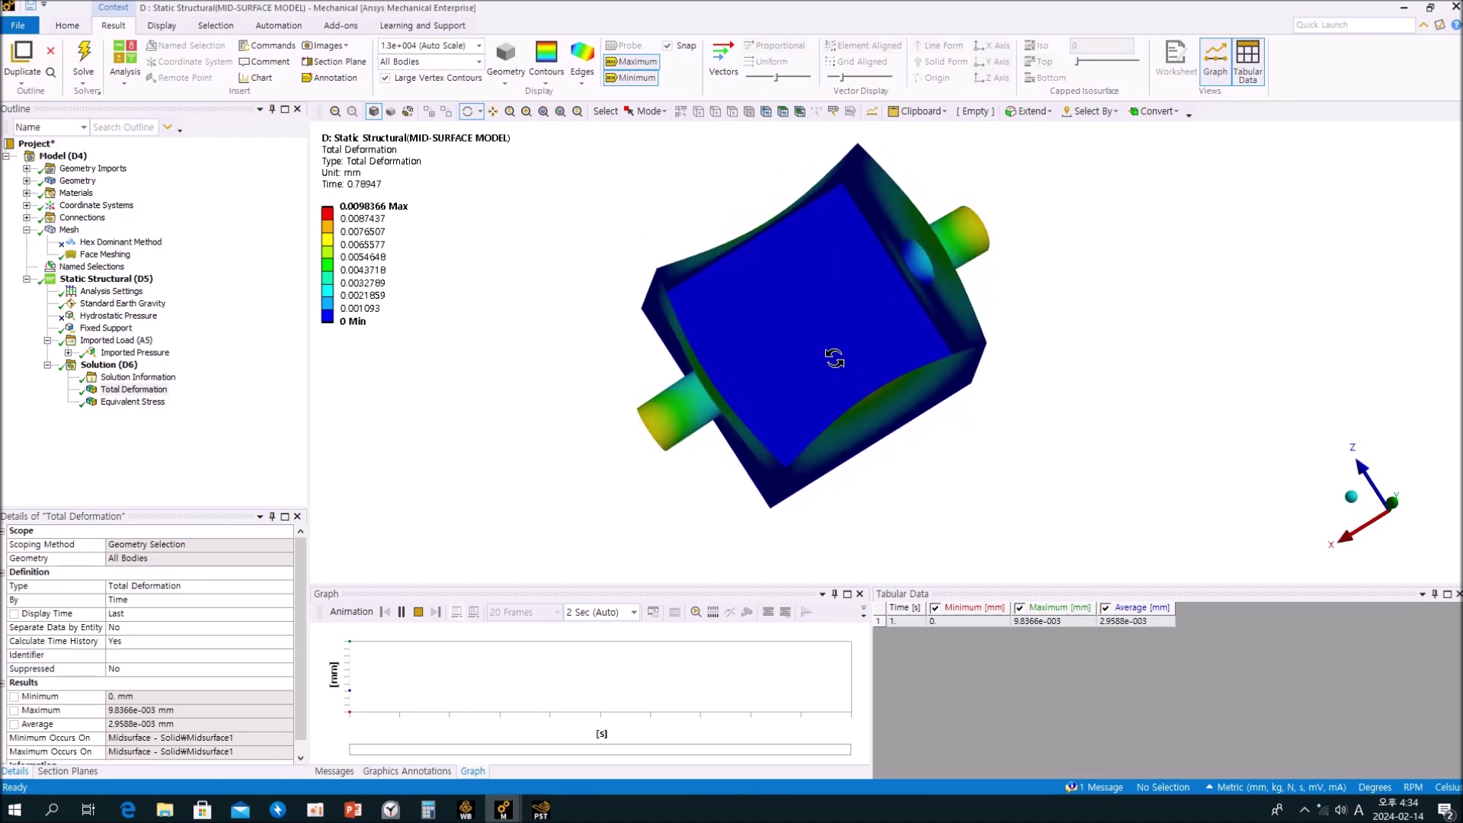
pyautogui.moveTo(882, 433); pyautogui.dragTo(941, 425)
pyautogui.click(417, 612)
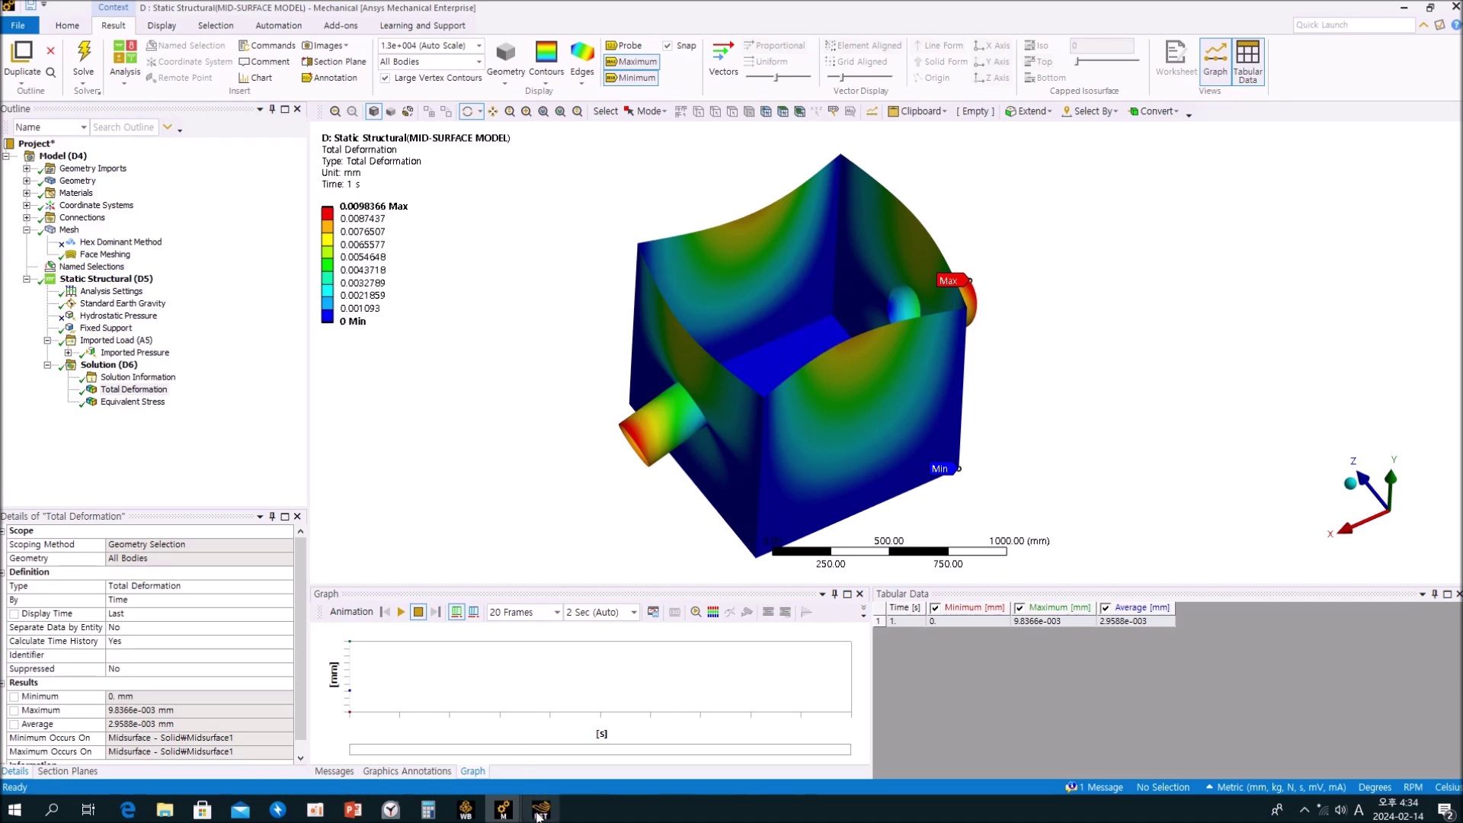
# Step: Switch to the SOLID MODEL window and animate its Total Deformation result to examine how the chamber walls move
pyautogui.moveTo(503, 809)
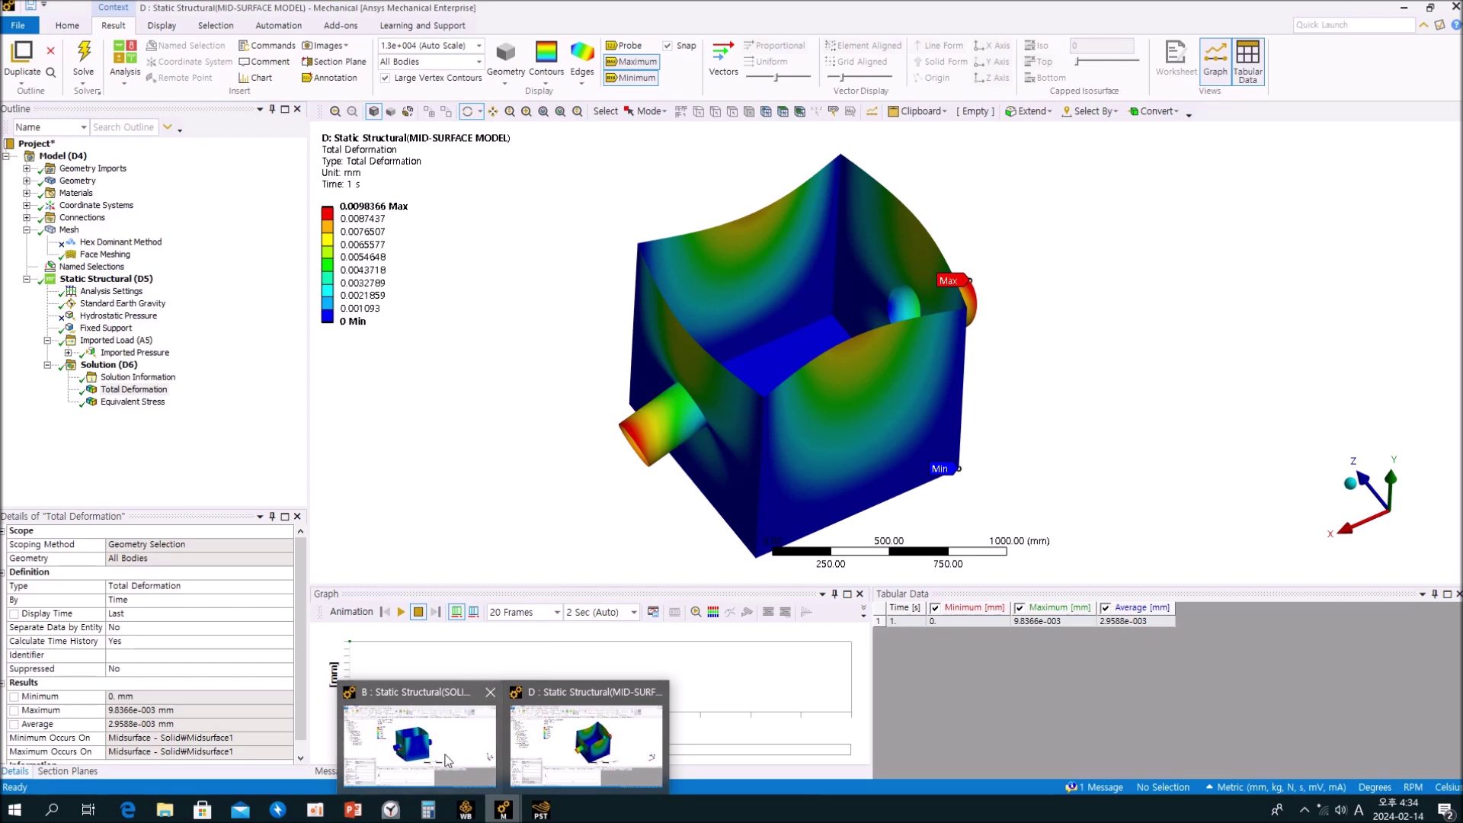
pyautogui.moveTo(438, 756)
pyautogui.click(421, 751)
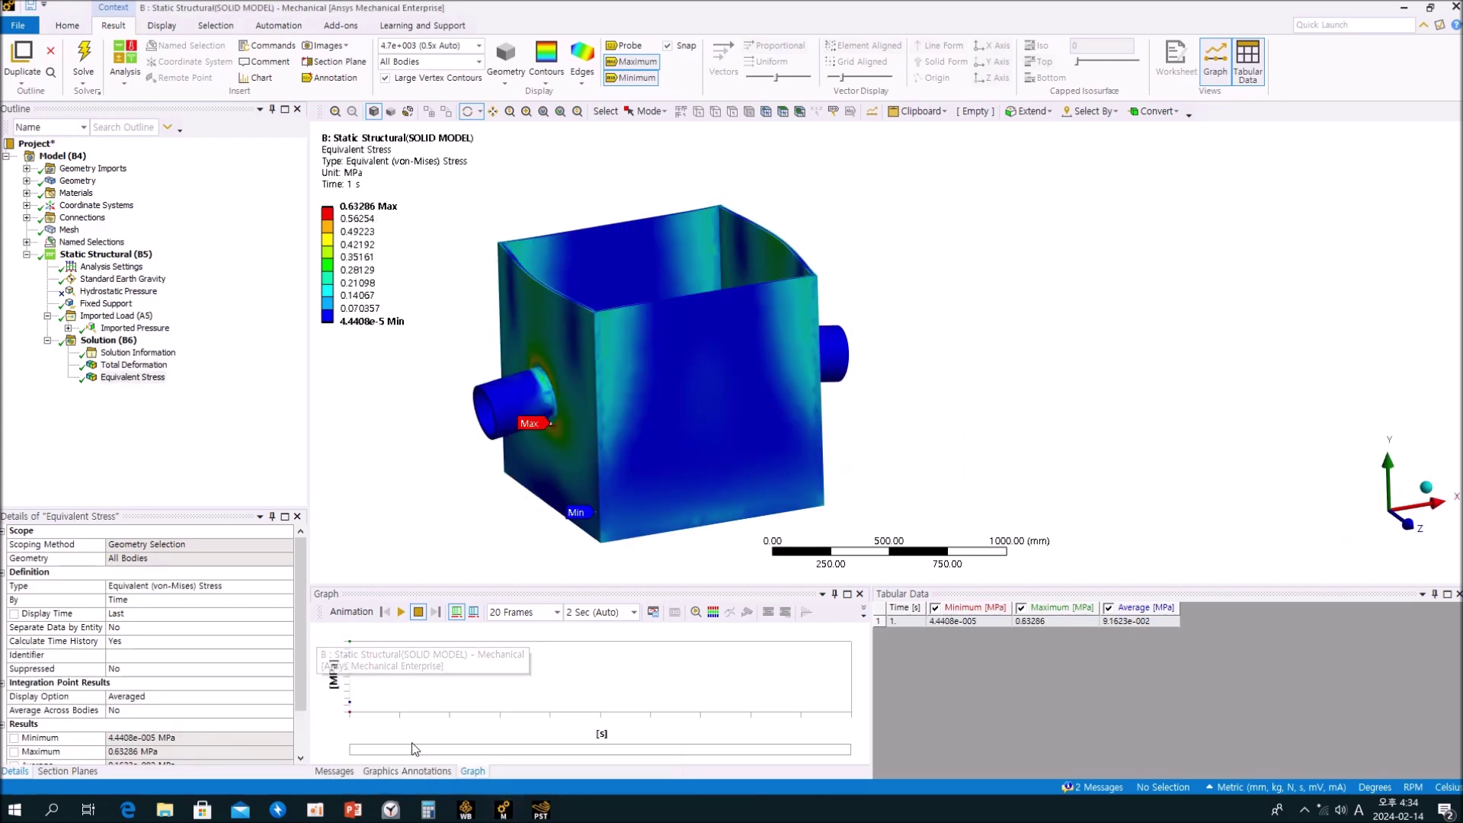
pyautogui.click(212, 439)
pyautogui.click(134, 365)
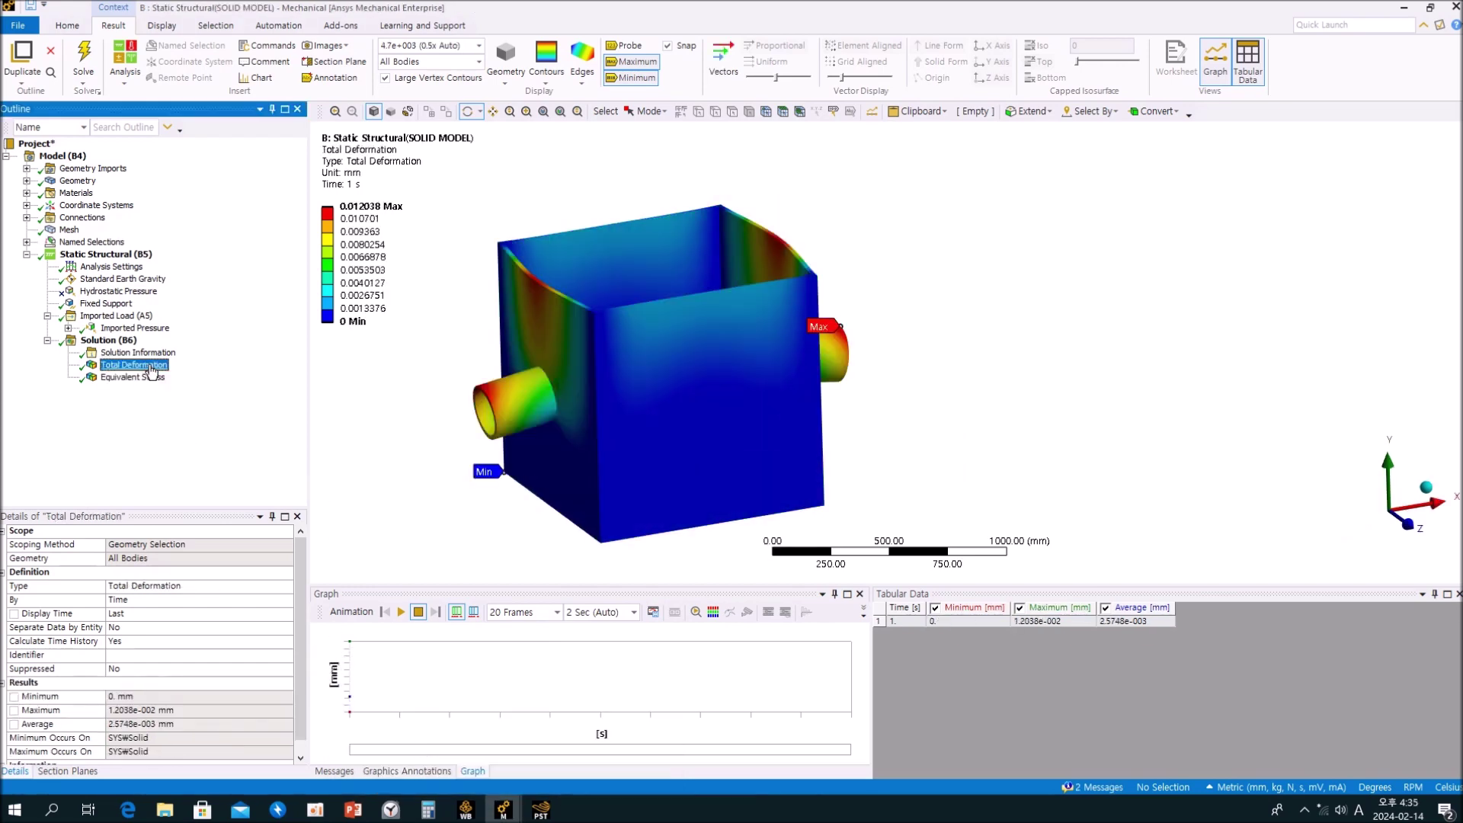
pyautogui.click(401, 612)
pyautogui.moveTo(735, 385); pyautogui.dragTo(826, 405)
# Step: Return to the MID-SURFACE MODEL window and inspect the deformed shape of its chamber walls for comparison
pyautogui.moveTo(503, 807)
pyautogui.click(602, 694)
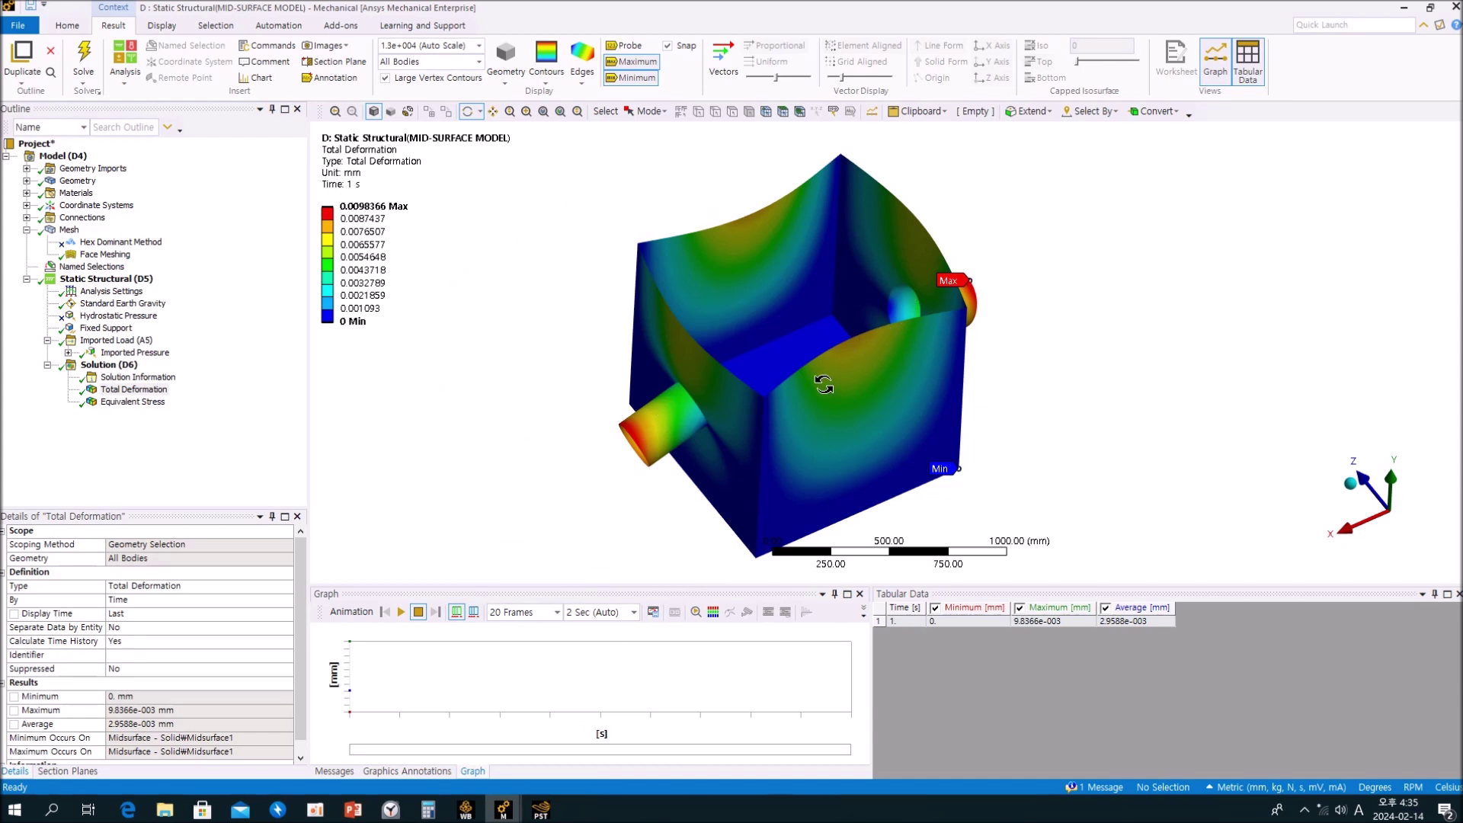
pyautogui.moveTo(822, 385); pyautogui.dragTo(762, 418)
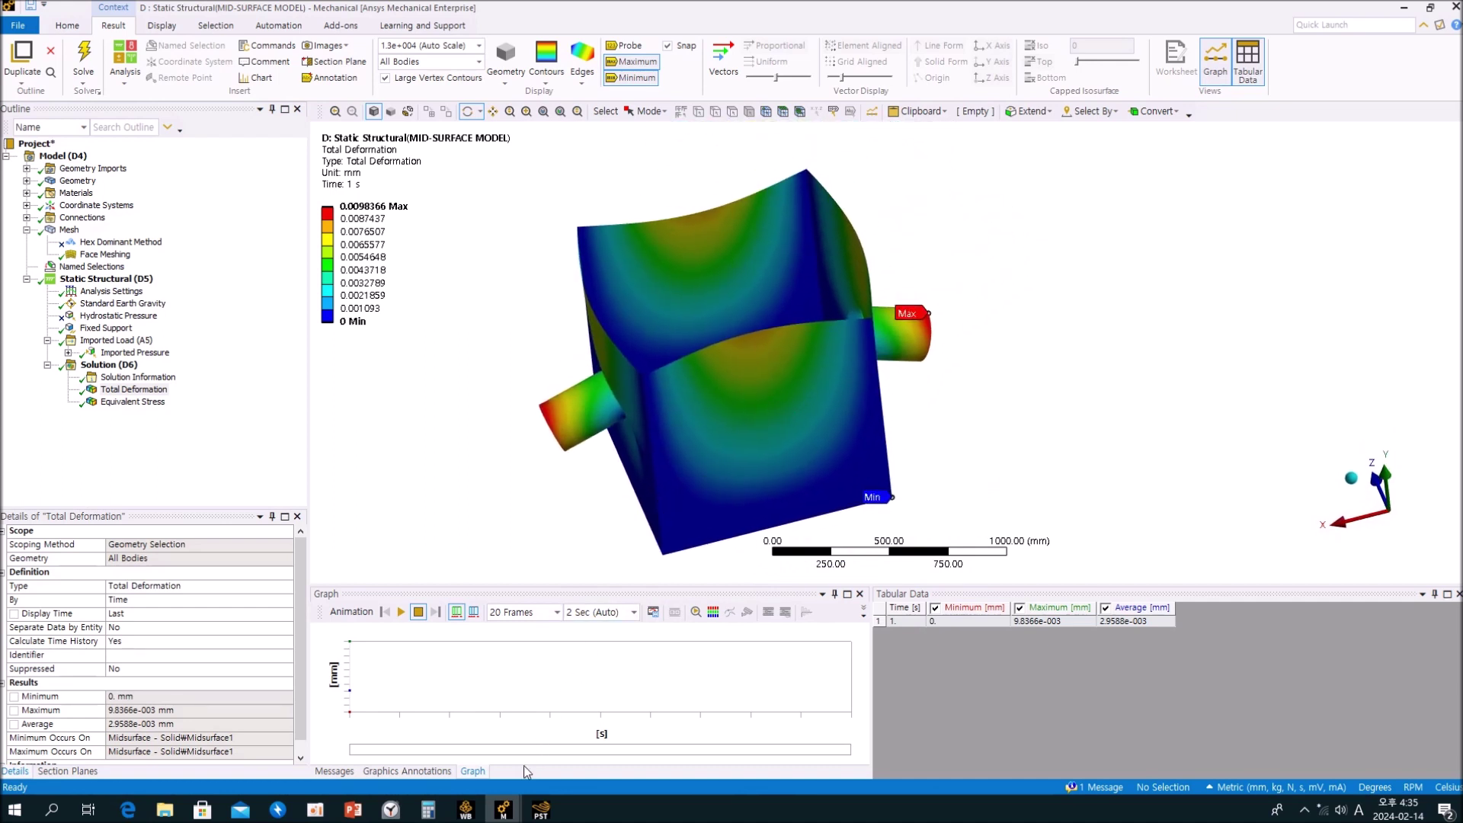
# Step: Go back to the SOLID MODEL window, examine the animated wall deformation from above and the side, and stop the animation
pyautogui.moveTo(509, 803)
pyautogui.click(564, 733)
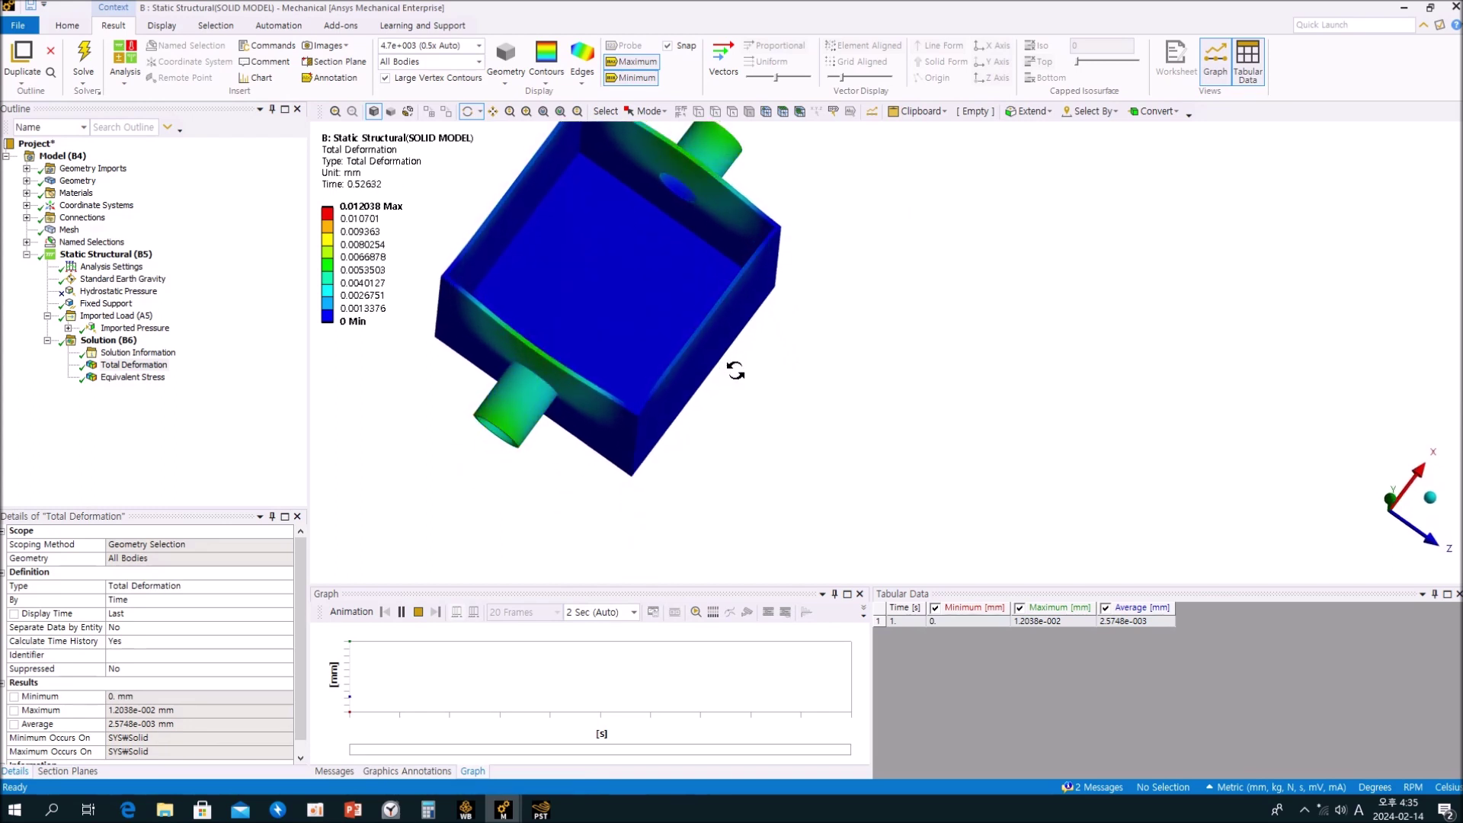
pyautogui.keyDown('ctrl'); pyautogui.moveTo(731, 366); pyautogui.dragTo(772, 427, button='middle'); pyautogui.keyUp('ctrl')
pyautogui.moveTo(781, 439); pyautogui.dragTo(751, 353)
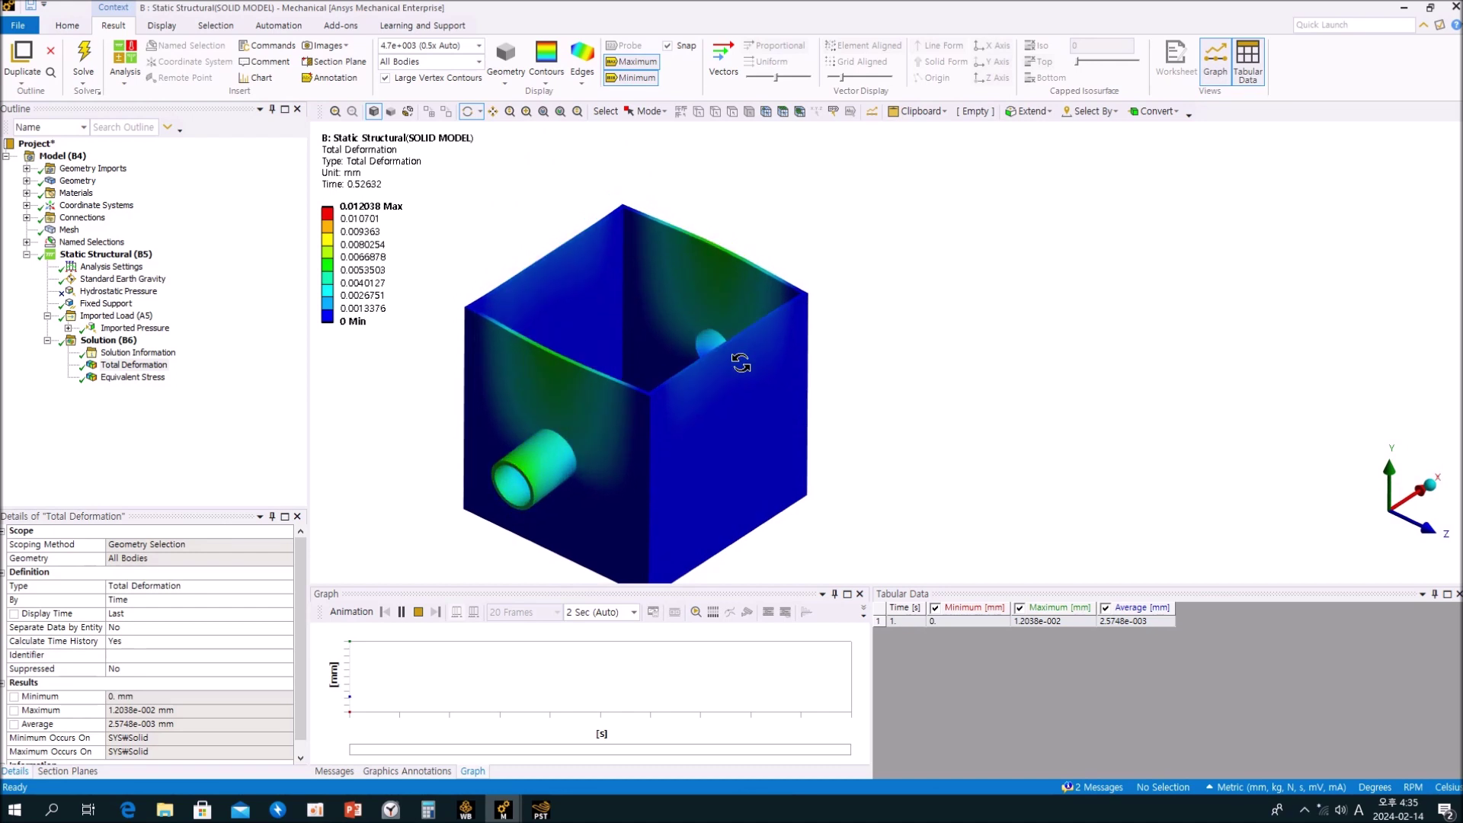
pyautogui.click(417, 612)
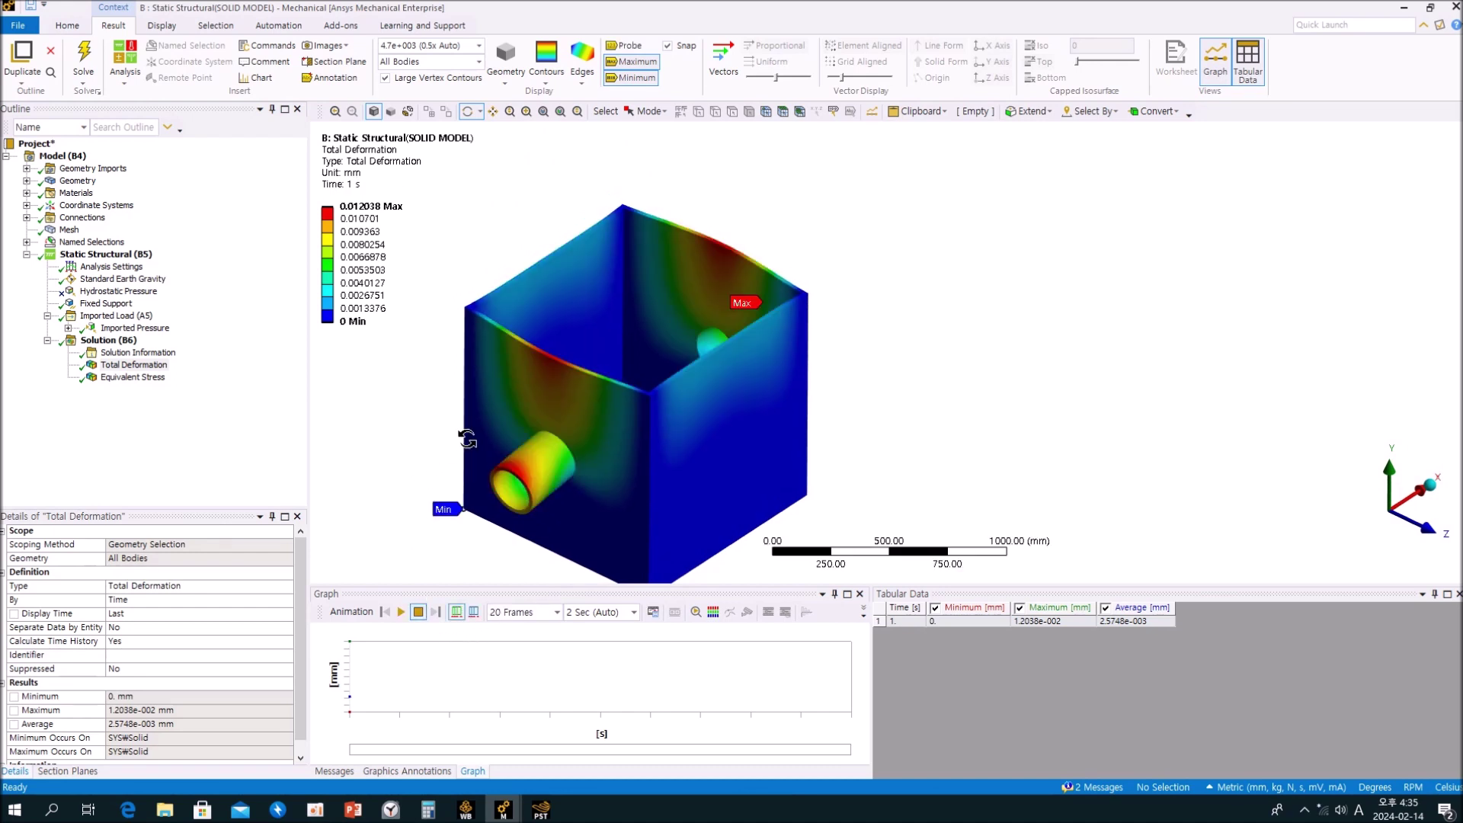
# Step: Bring up the MID-SURFACE MODEL window again and compare its Total Deformation from a viewpoint similar to the solid model's
pyautogui.moveTo(503, 807)
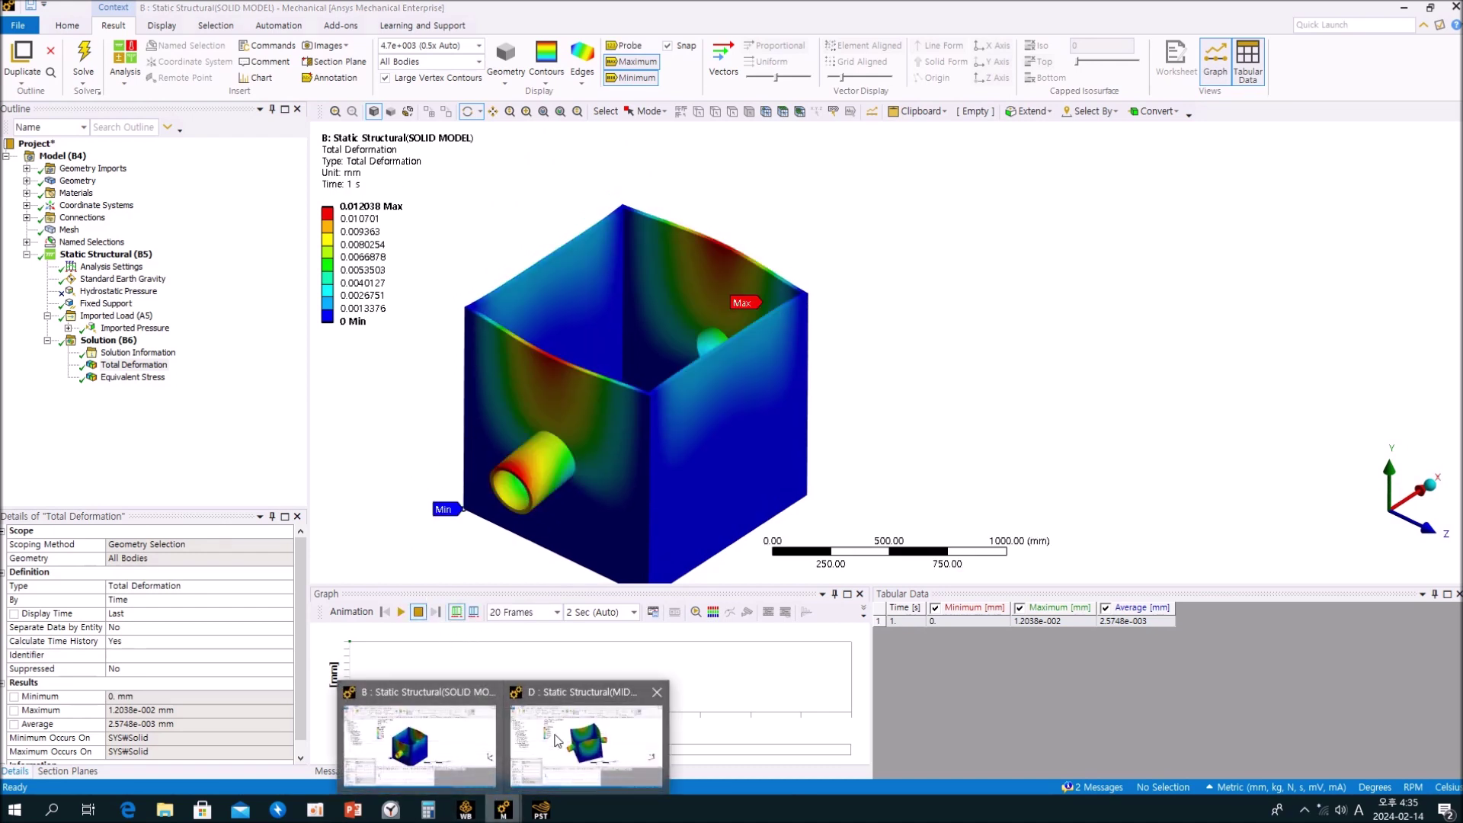
pyautogui.click(548, 709)
pyautogui.moveTo(519, 343); pyautogui.dragTo(594, 309)
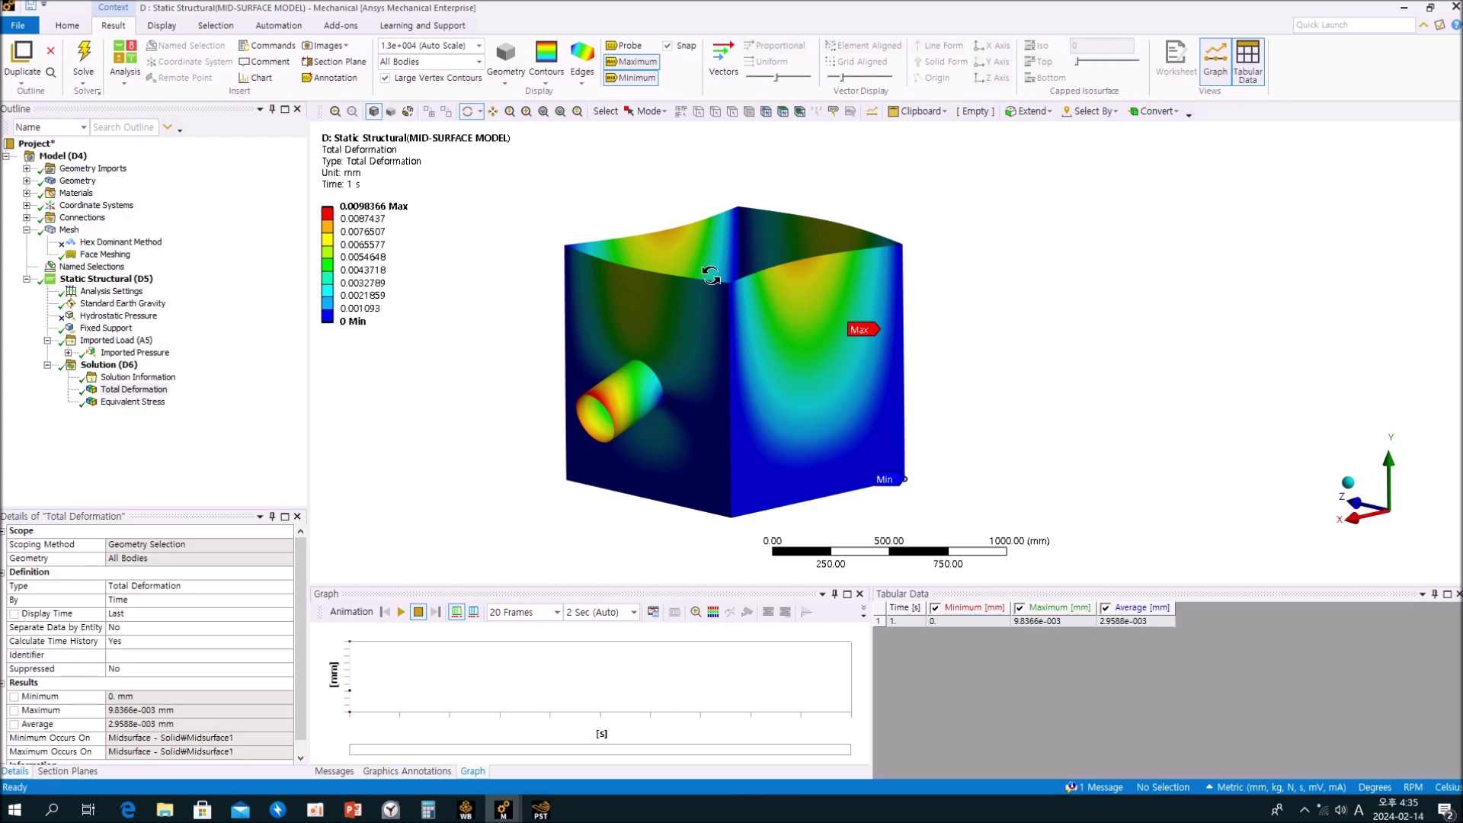
pyautogui.moveTo(517, 418); pyautogui.dragTo(518, 478)
pyautogui.click(240, 443)
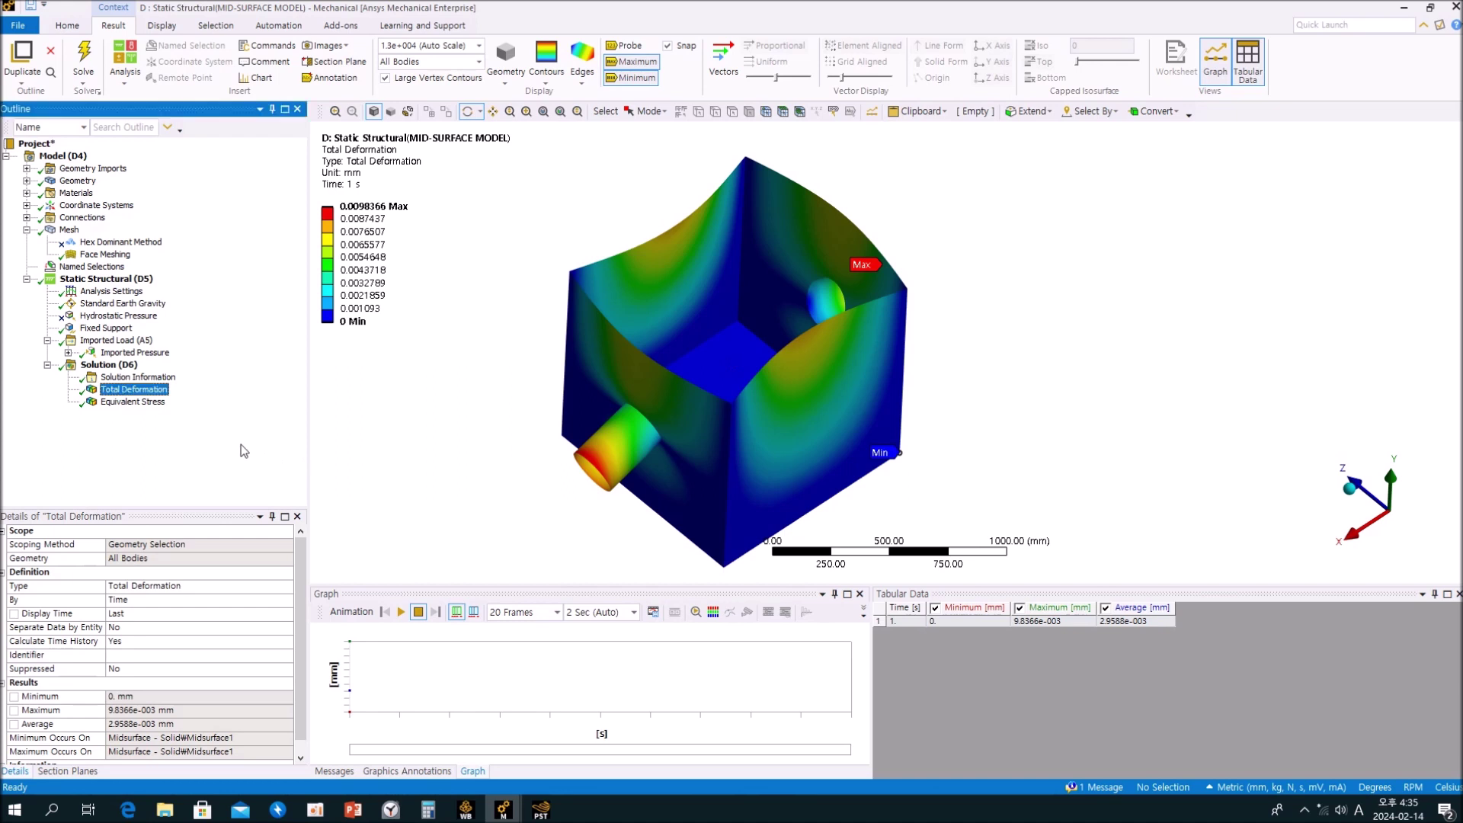
# Step: Reopen the mid-surface model's Imported Pressure and examine the scoped wall and pipe faces from another angle
pyautogui.click(135, 352)
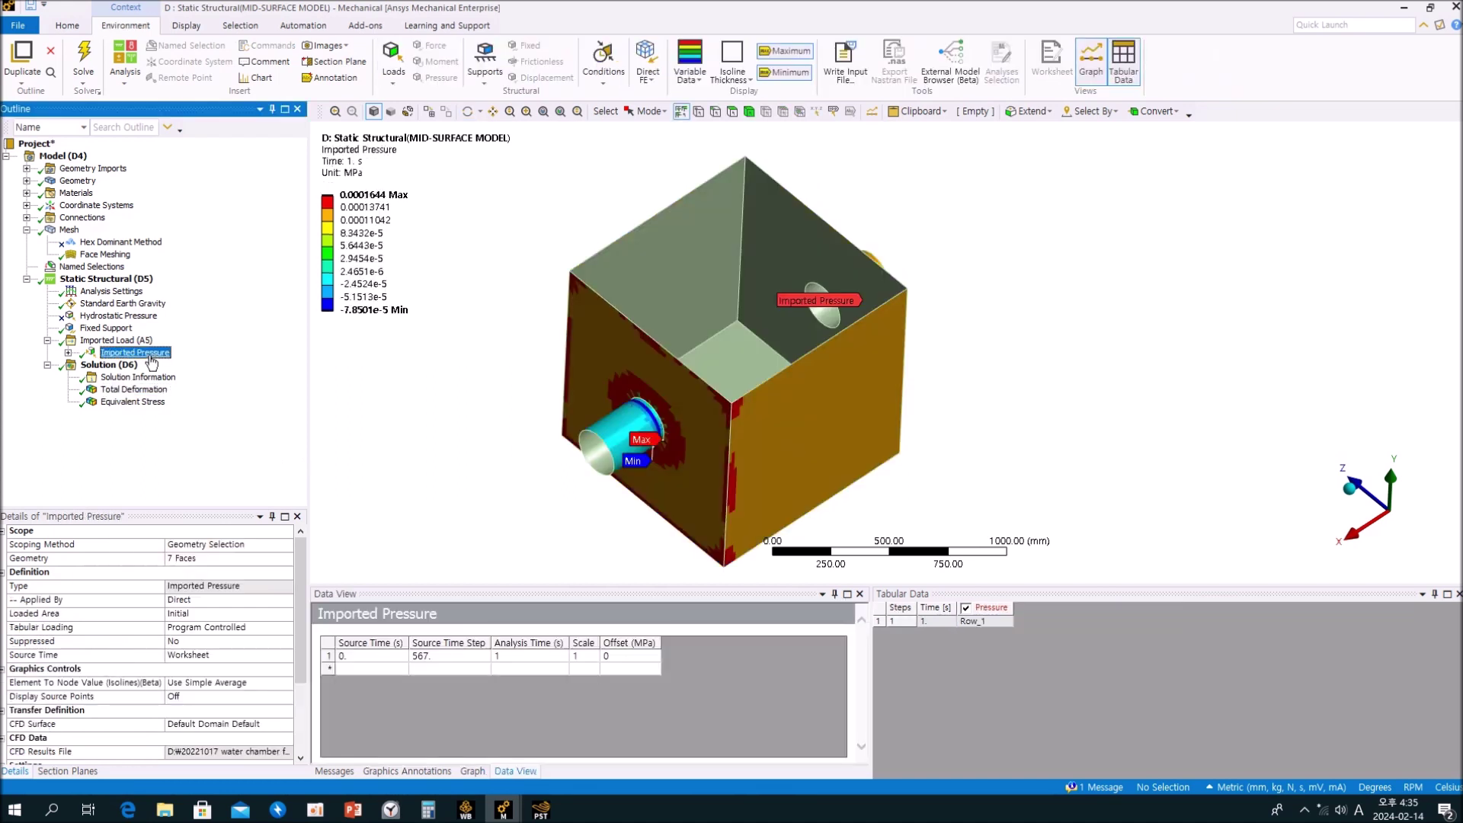
pyautogui.click(200, 560)
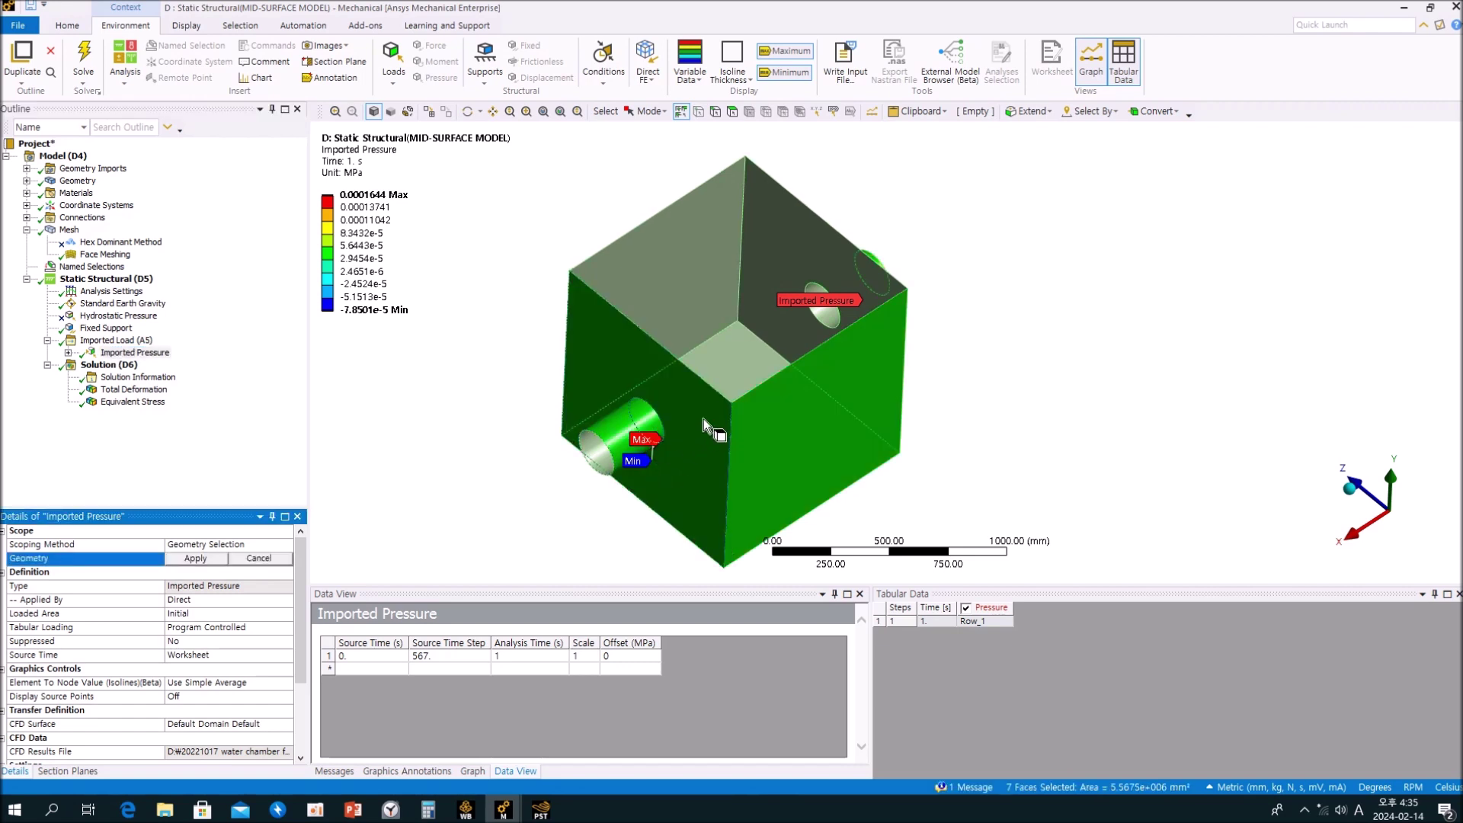
pyautogui.moveTo(955, 329); pyautogui.dragTo(760, 276, button='middle')
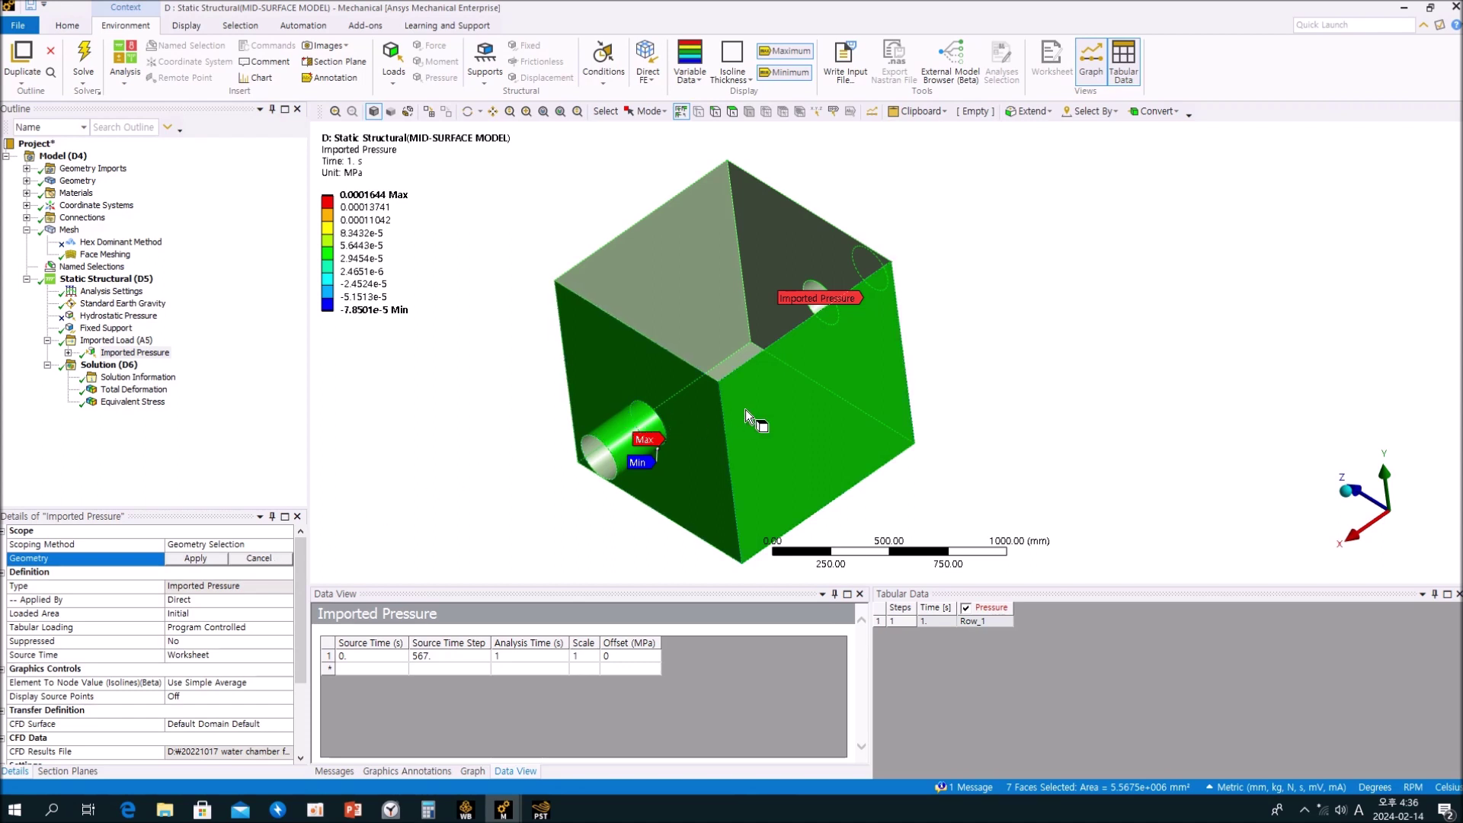
pyautogui.click(300, 583)
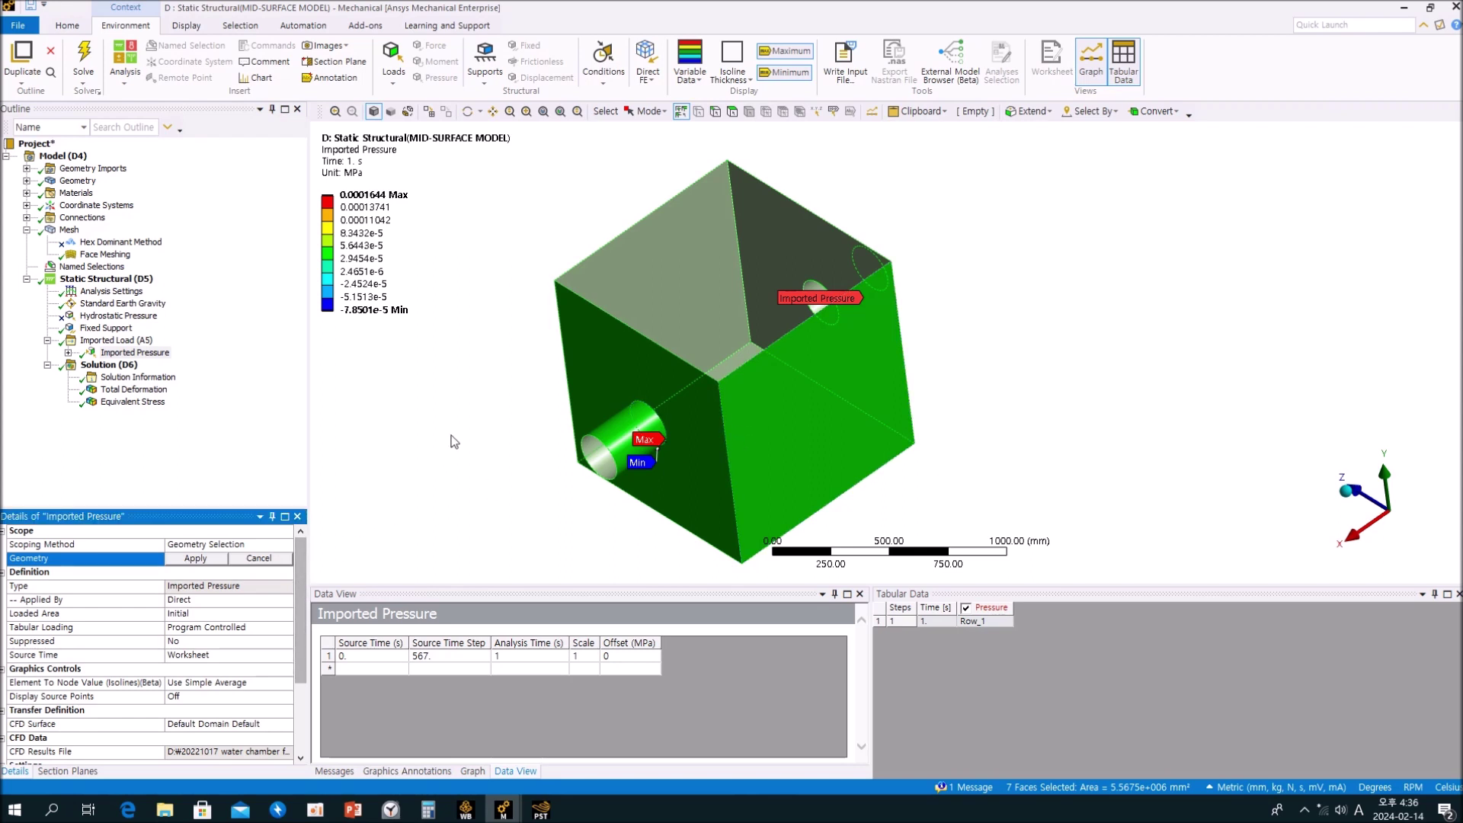
pyautogui.click(536, 407)
# Step: Review the Imported Pressure's transfer and mapping settings and inspect its contours on the chamber wall and pipe
pyautogui.moveTo(296, 592); pyautogui.dragTo(306, 678)
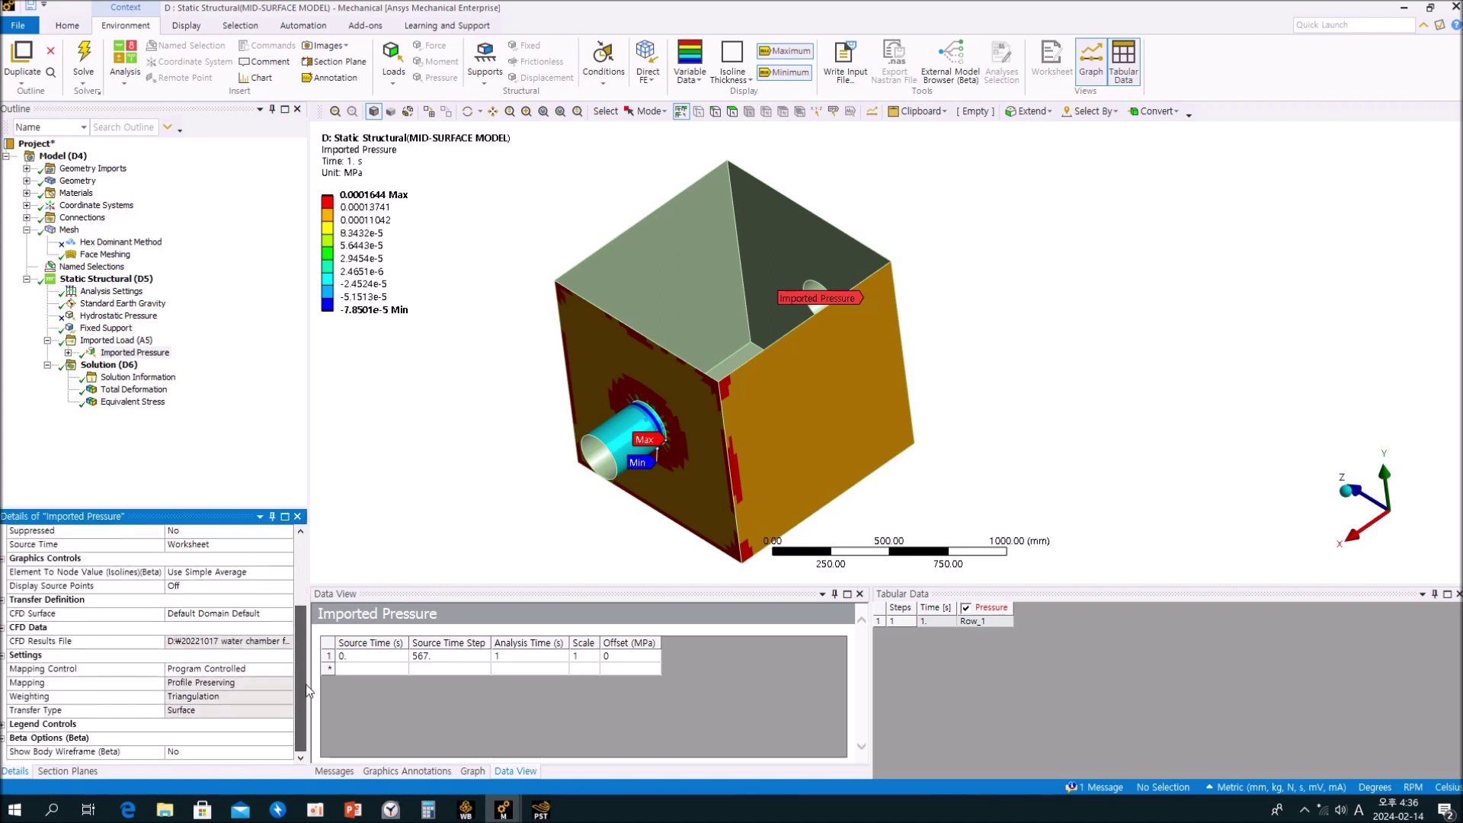
pyautogui.scroll(3, 308, 691)
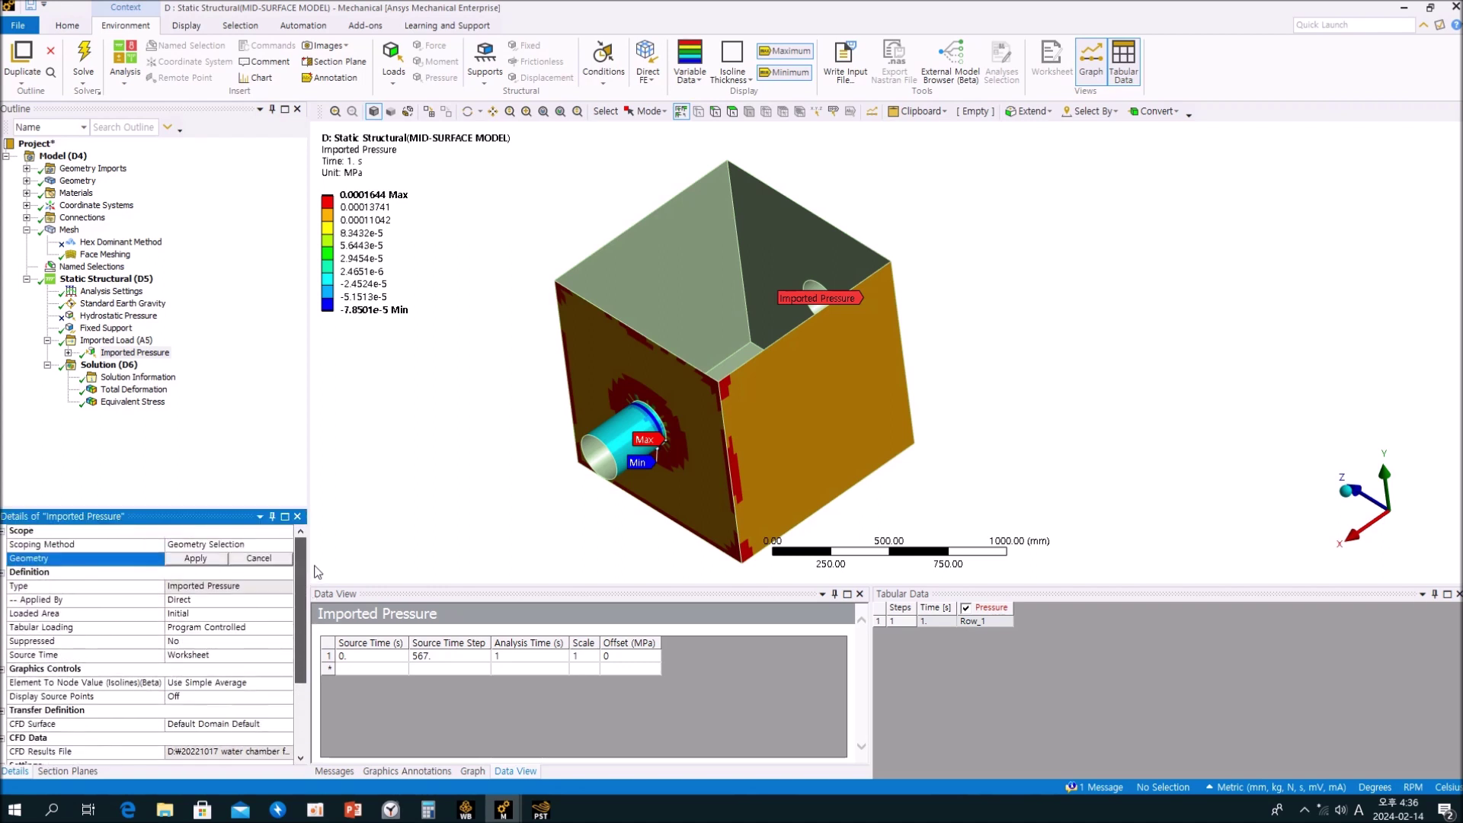
pyautogui.click(255, 462)
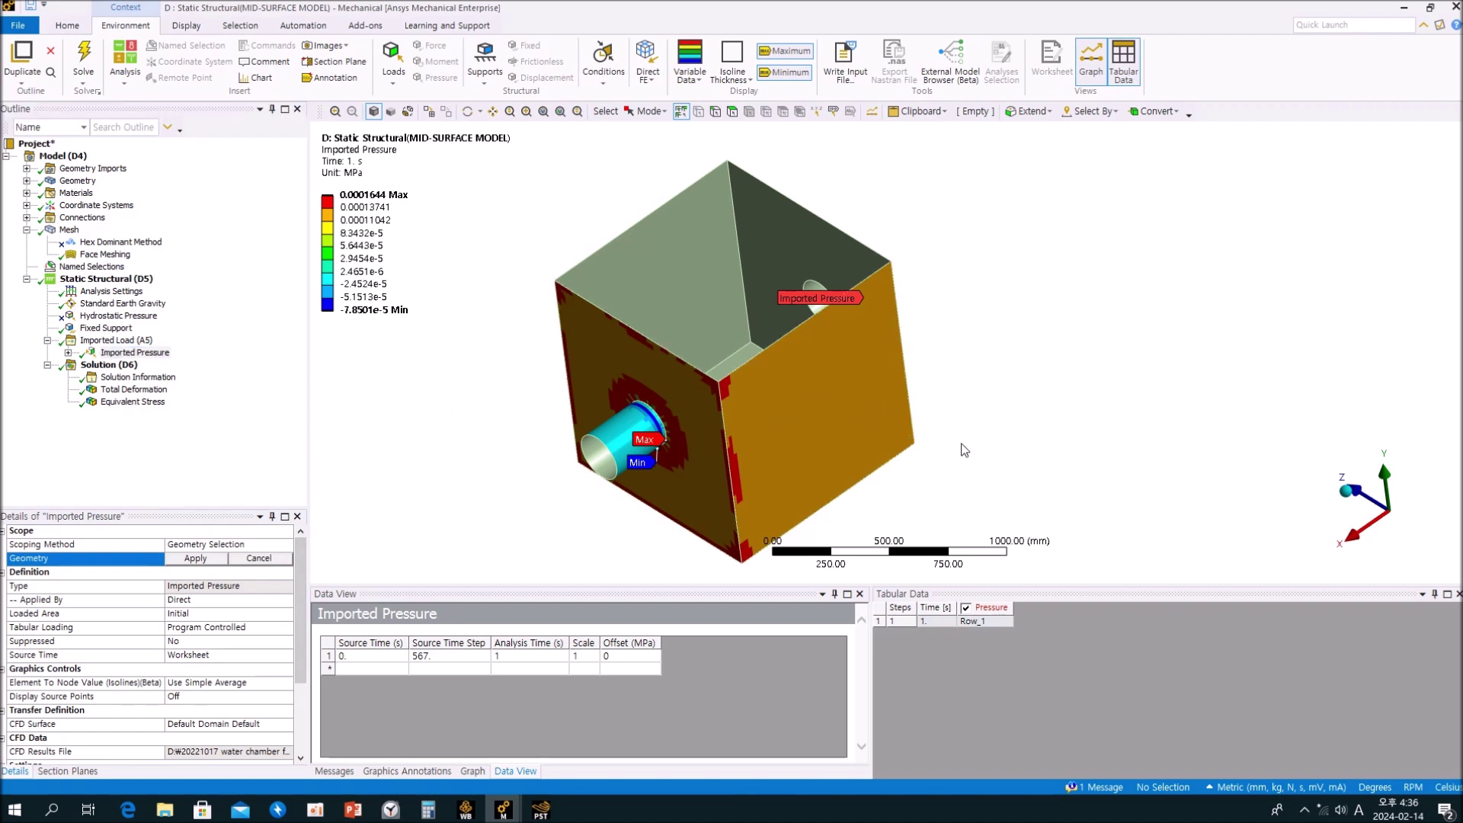
pyautogui.moveTo(632, 428)
pyautogui.mouseDown(button='middle')
pyautogui.moveTo(633, 415)
pyautogui.moveTo(628, 448)
pyautogui.mouseUp(button='middle')
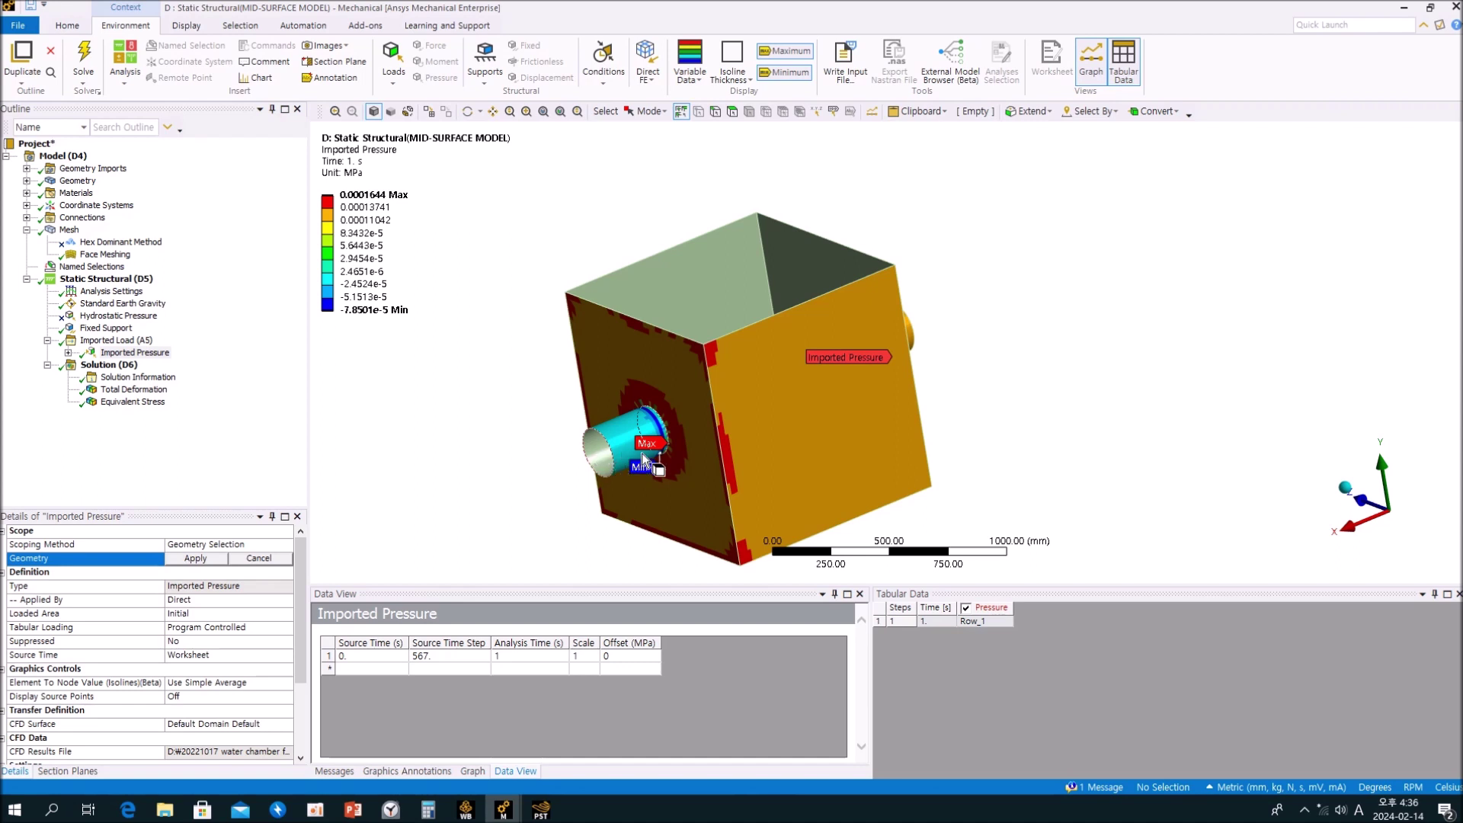
pyautogui.moveTo(839, 444); pyautogui.dragTo(747, 388, button='middle')
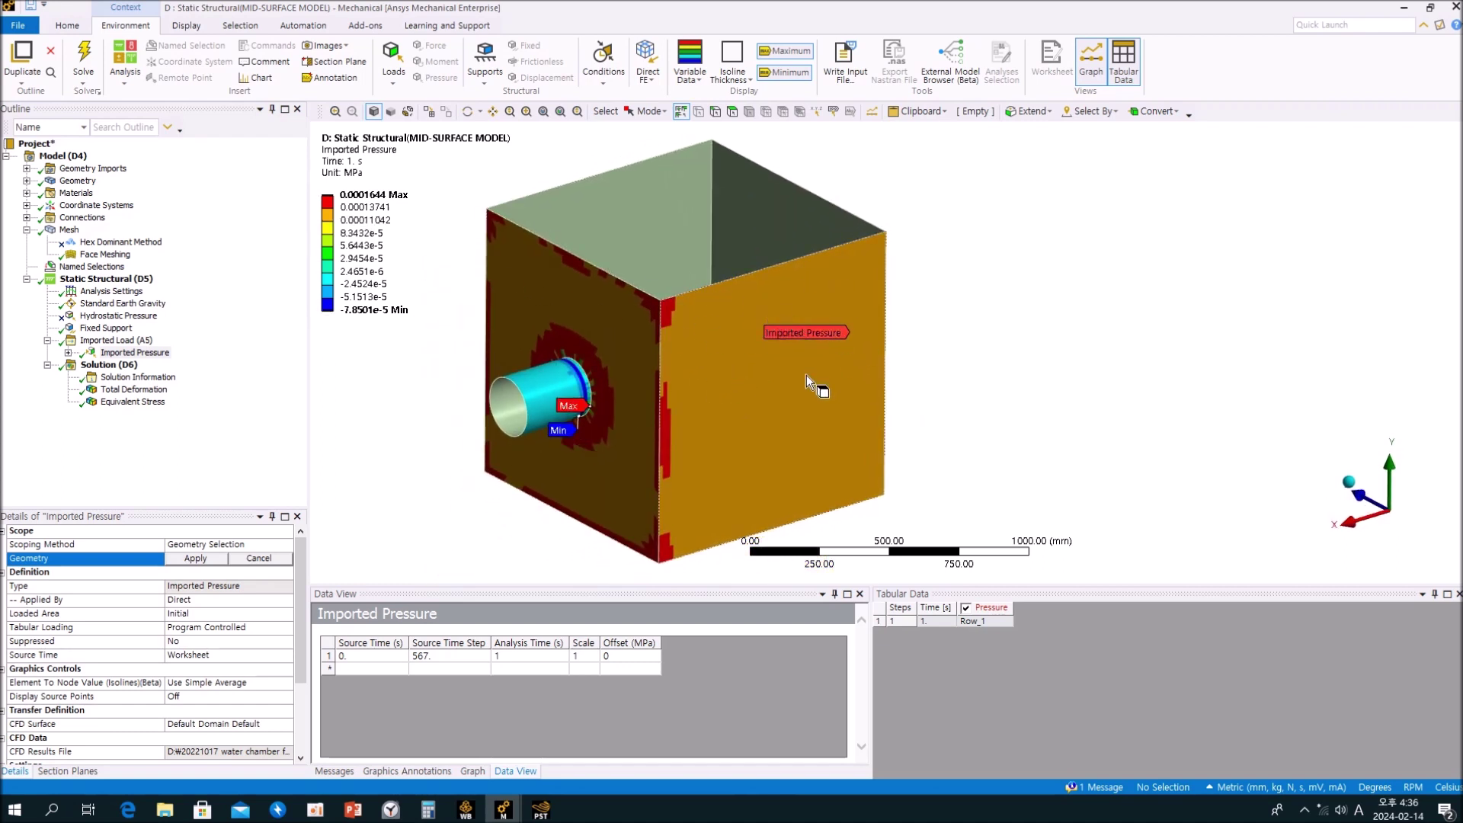
# Step: Set the Imported Pressure scale to -1 and solve the mid-surface model again
pyautogui.click(587, 660)
pyautogui.write('-')
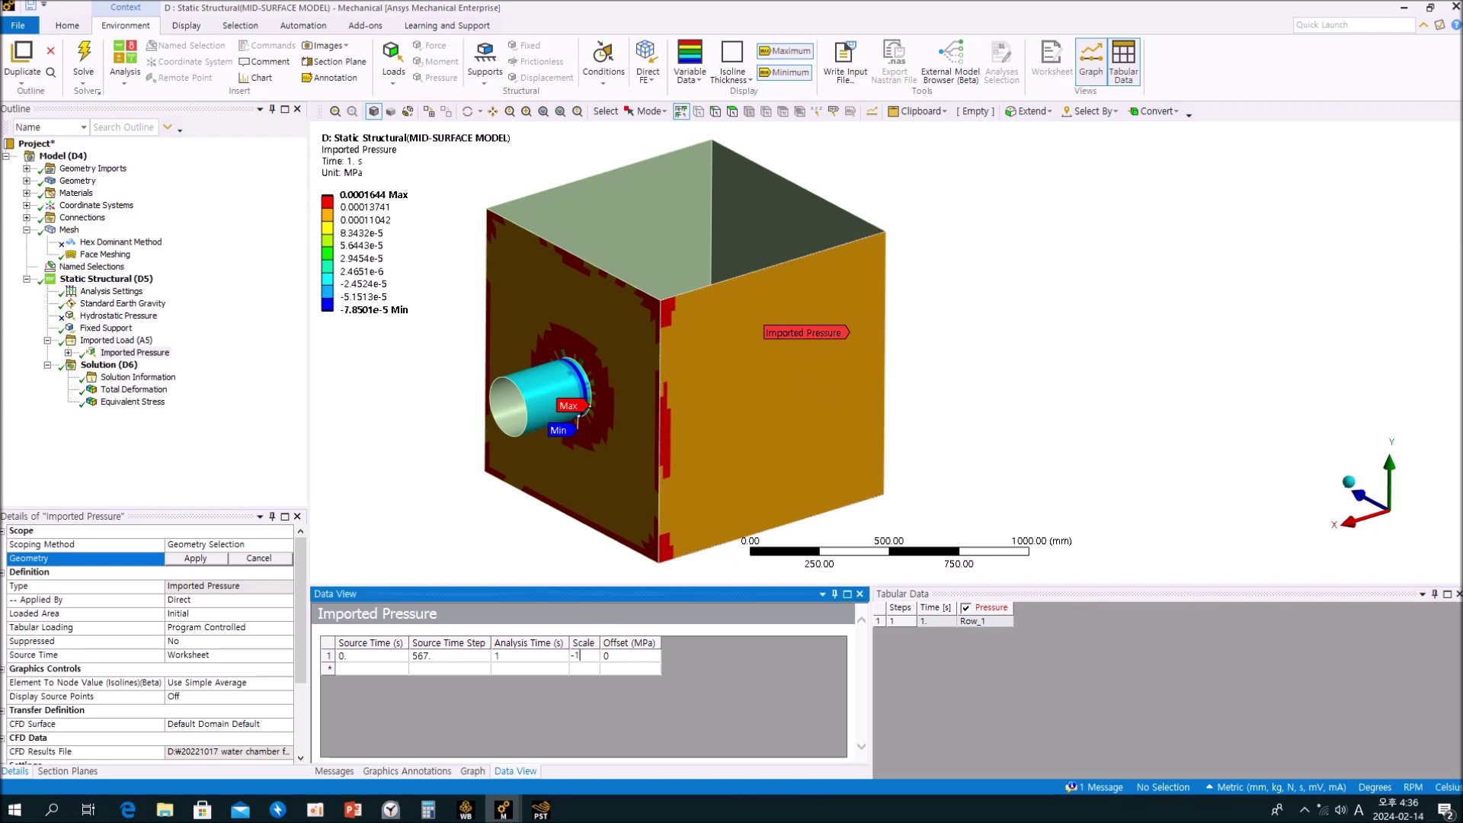
pyautogui.press('Tab')
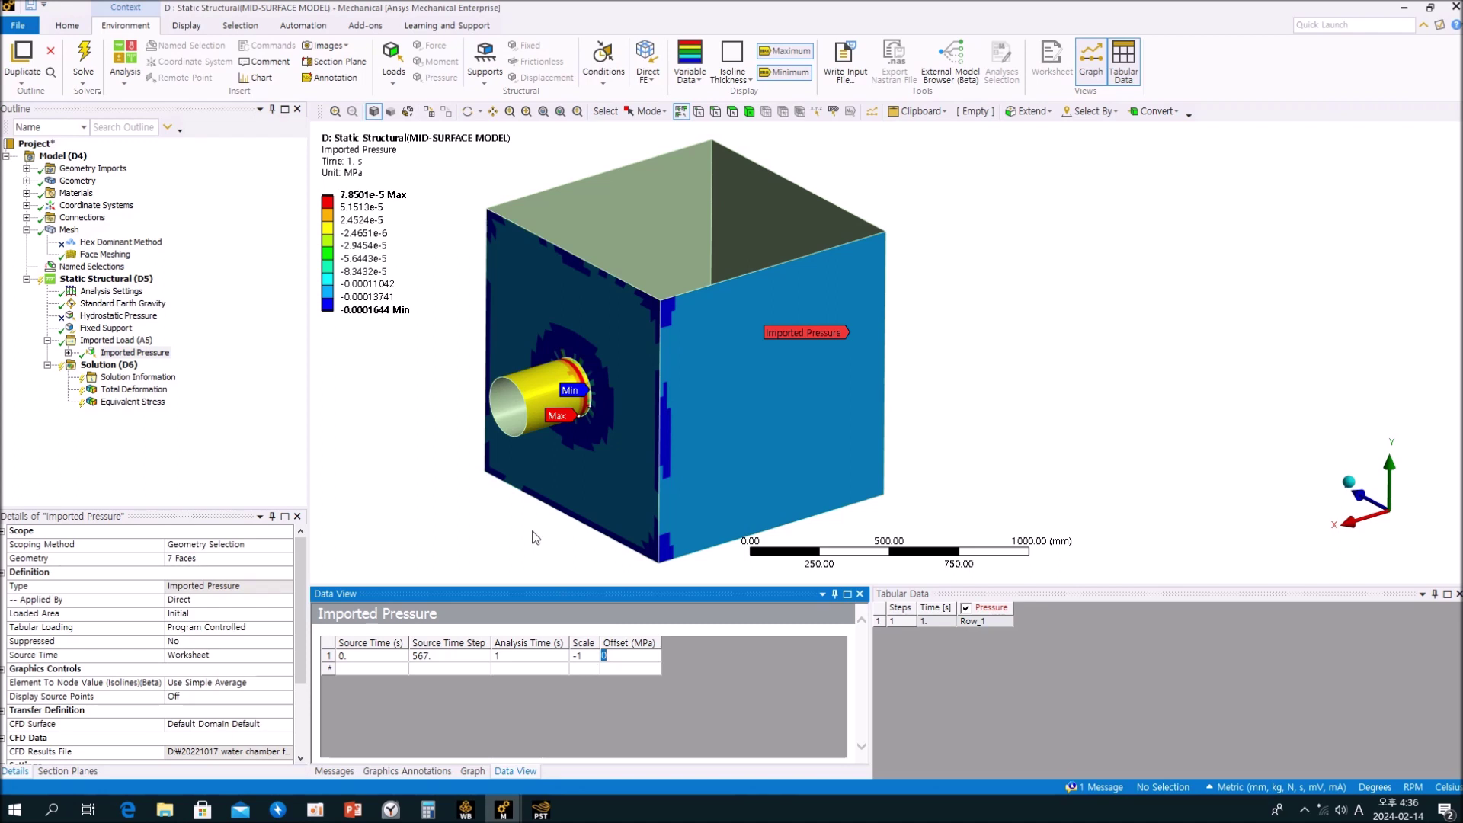
pyautogui.moveTo(687, 331); pyautogui.dragTo(716, 354, button='middle')
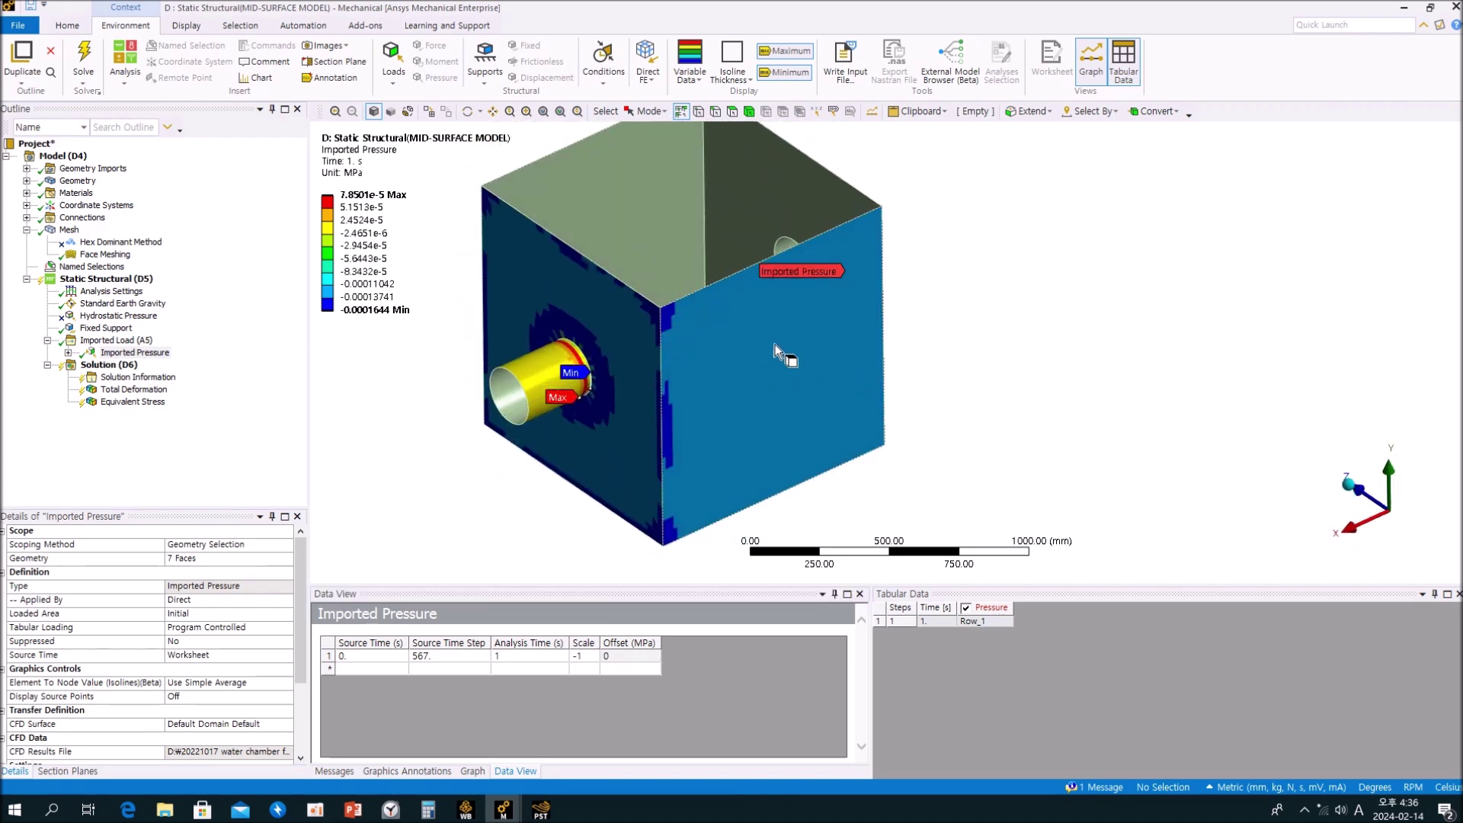
pyautogui.click(128, 368)
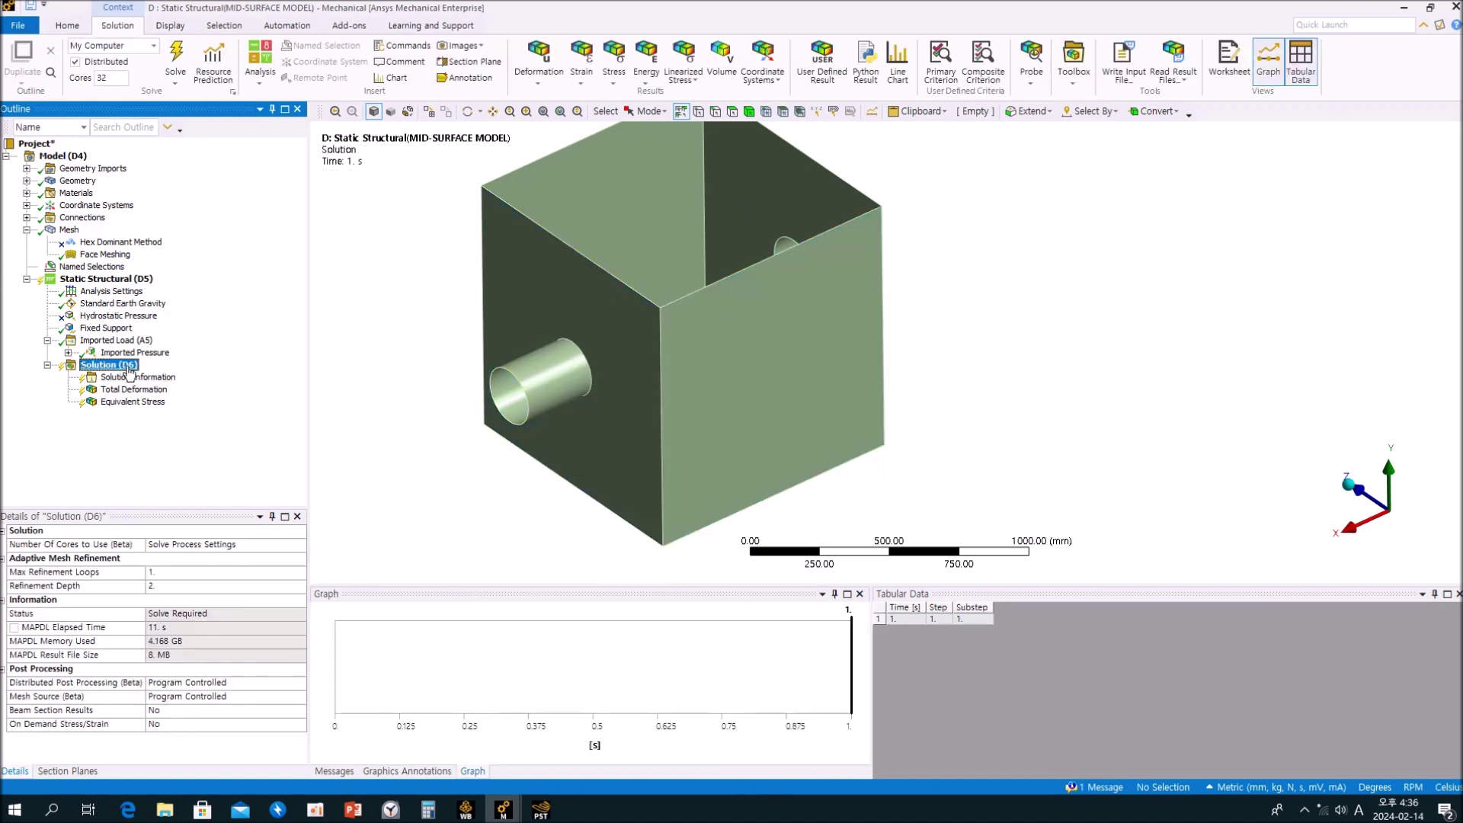
pyautogui.click(183, 57)
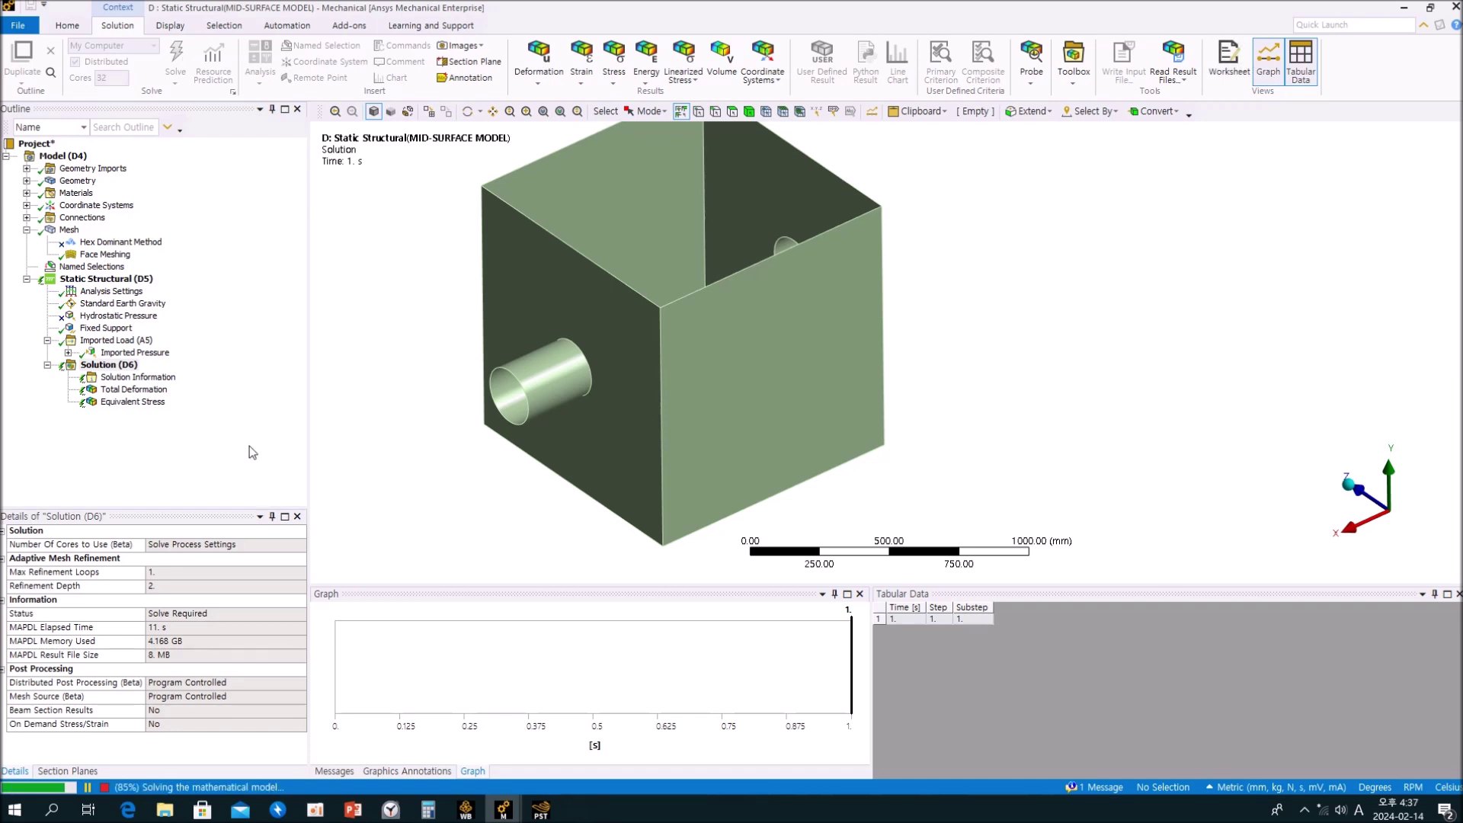
# Step: Display the re-solved mid-surface model's Total Deformation and animate it to examine the direction of wall movement
pyautogui.click(156, 392)
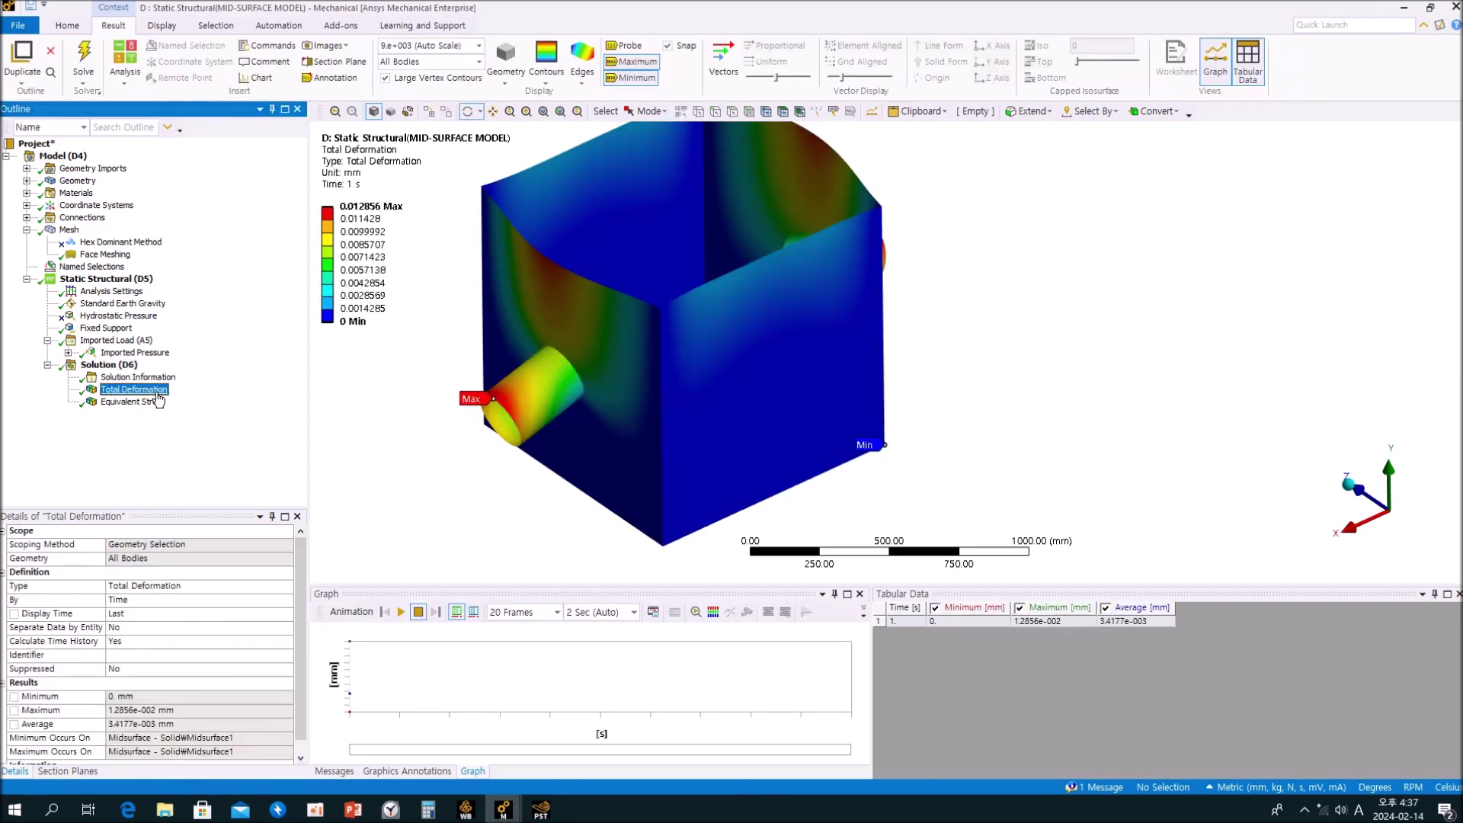
pyautogui.moveTo(728, 358); pyautogui.dragTo(673, 456, button='middle')
pyautogui.scroll(-3, 673, 456)
pyautogui.moveTo(780, 452); pyautogui.dragTo(637, 414, button='middle')
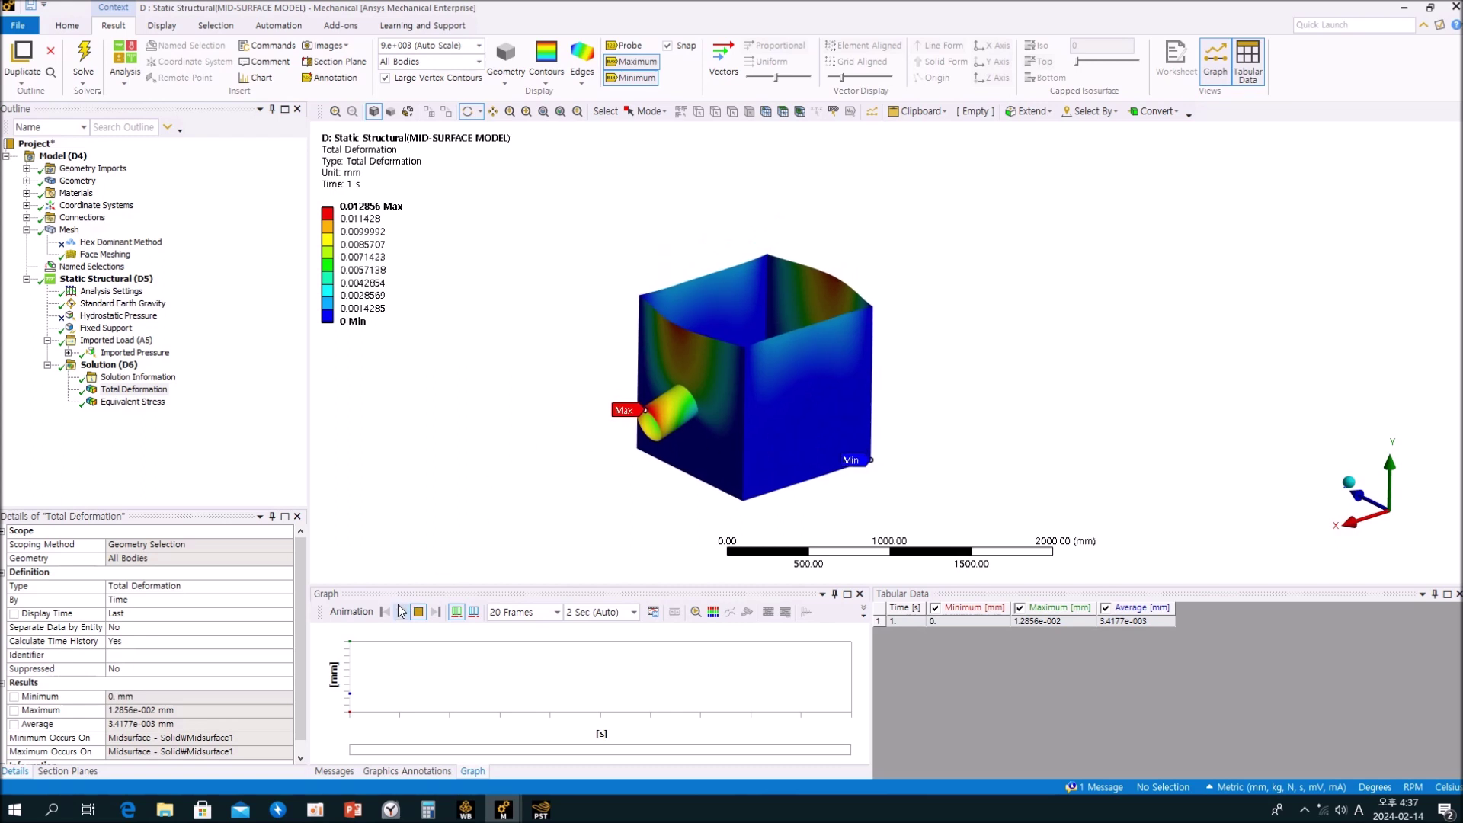
pyautogui.click(402, 611)
pyautogui.moveTo(473, 513); pyautogui.dragTo(559, 490, button='middle')
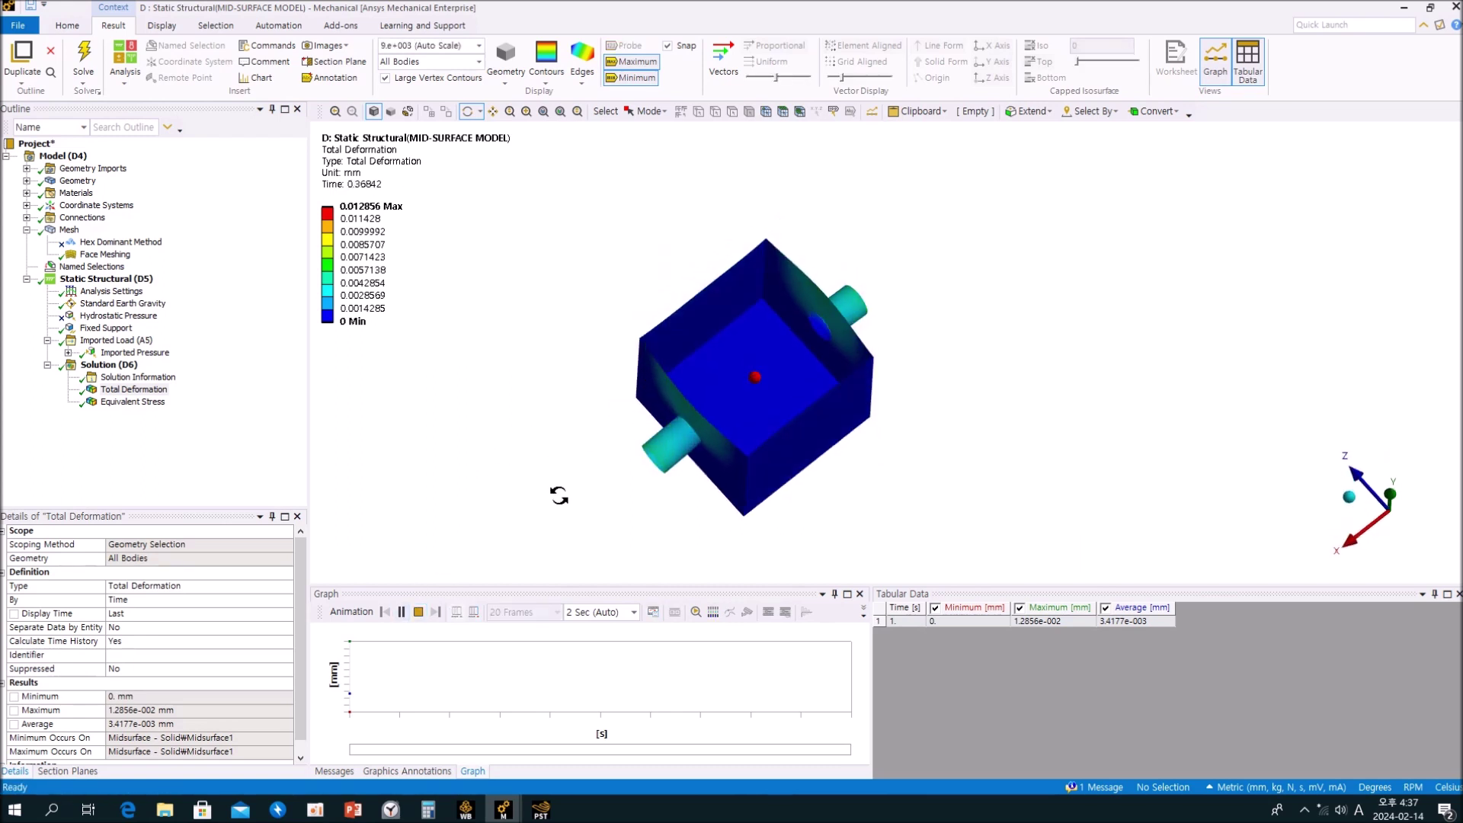
# Step: Animate the solid model's Total Deformation and compare its wall movement with the mid-surface model's animation
pyautogui.moveTo(561, 487); pyautogui.dragTo(559, 460, button='middle')
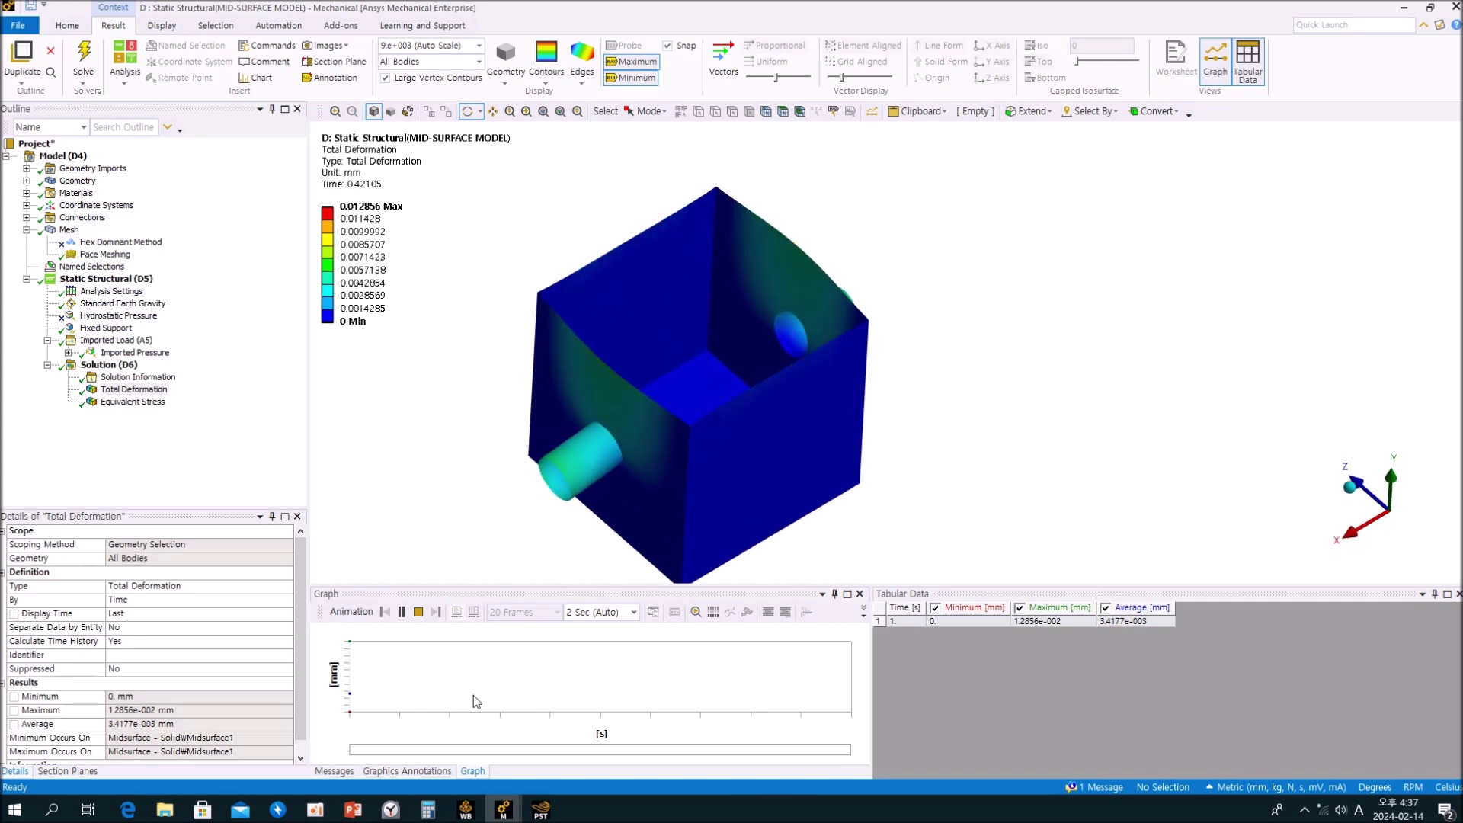
pyautogui.moveTo(502, 809)
pyautogui.click(432, 745)
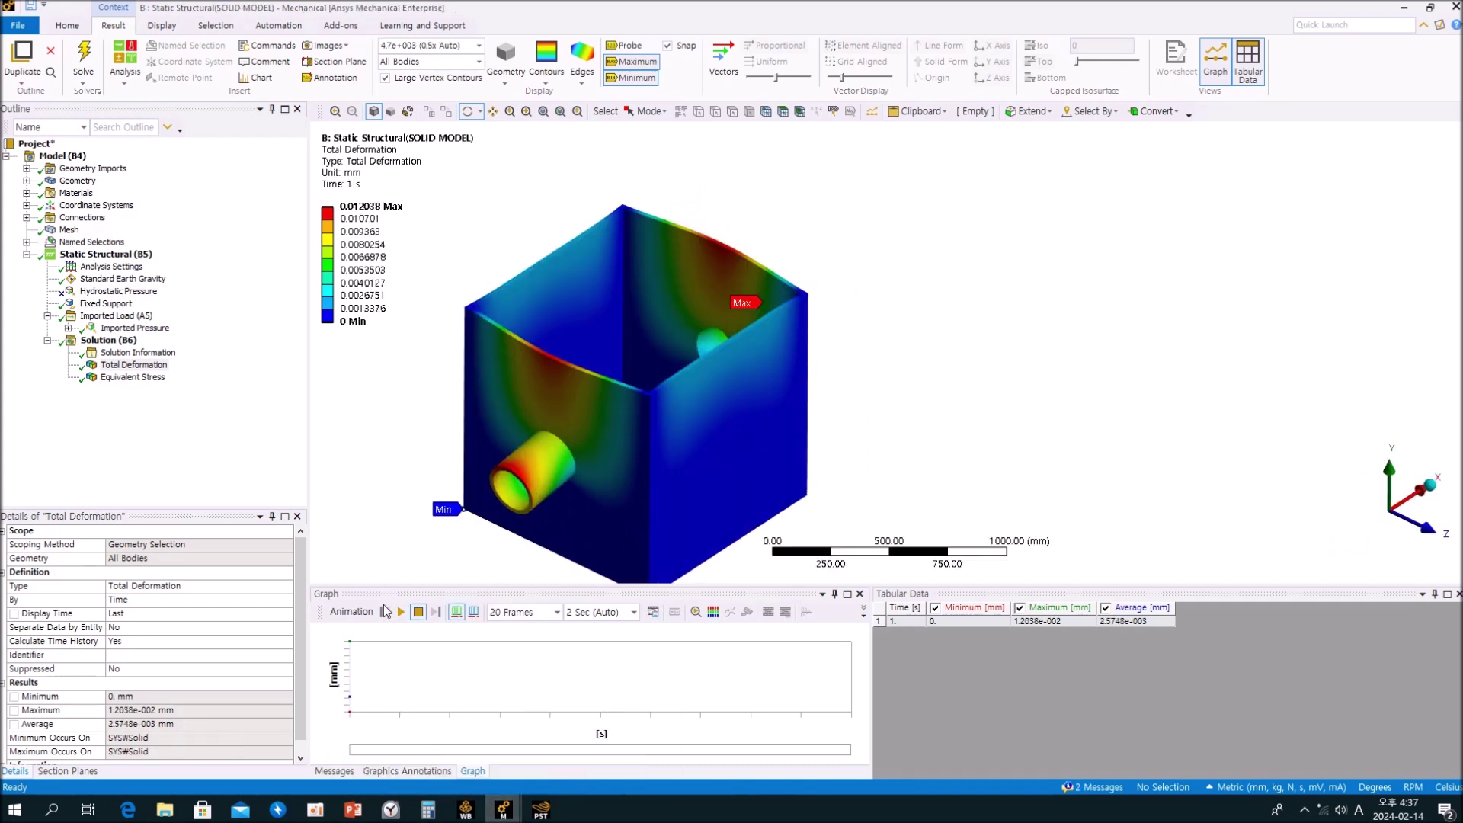
pyautogui.click(401, 612)
pyautogui.moveTo(441, 414); pyautogui.dragTo(497, 567, button='middle')
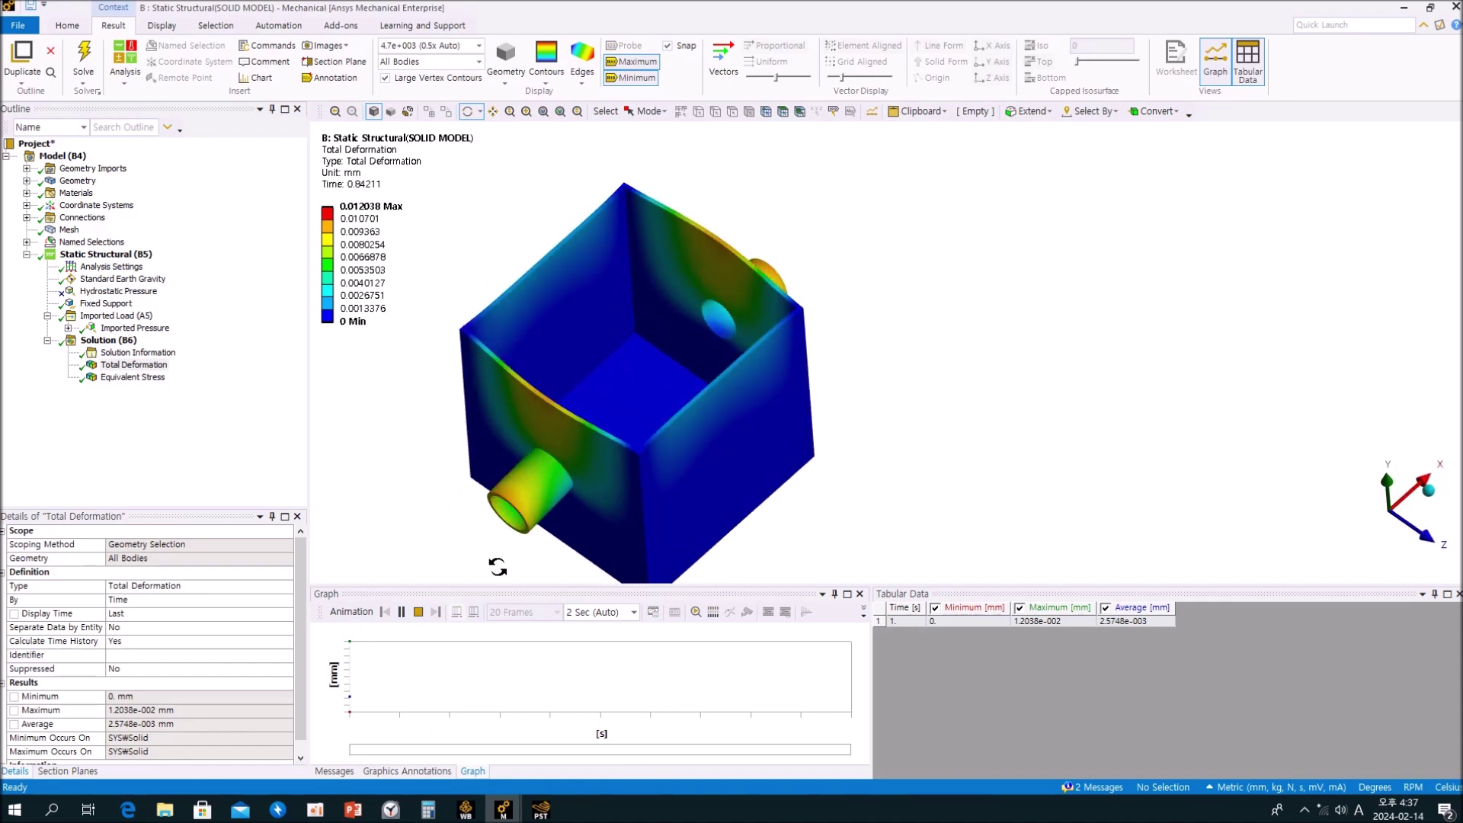
pyautogui.moveTo(502, 809)
pyautogui.click(590, 740)
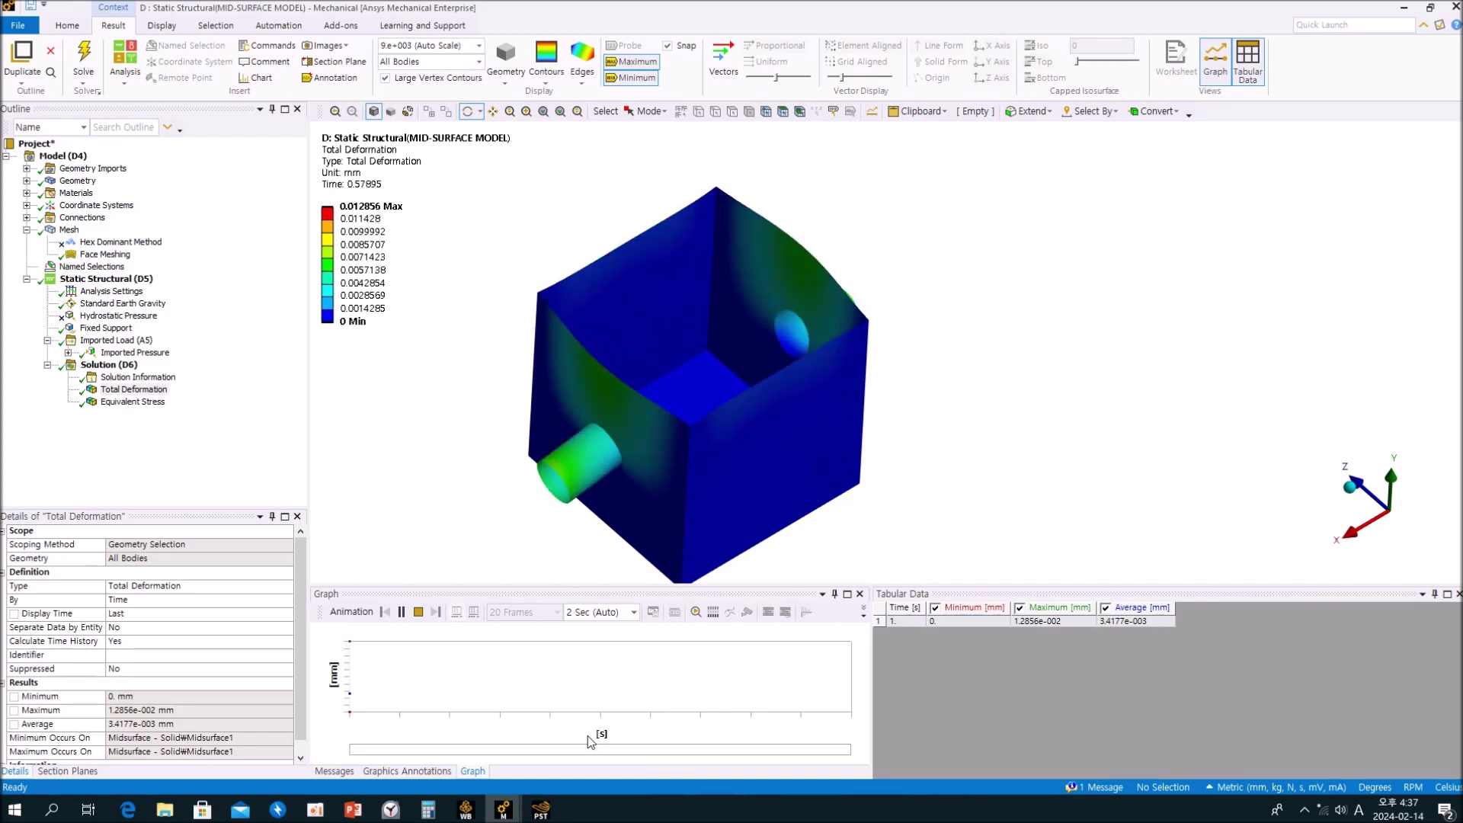
# Step: Display the mid-surface model's Imported Pressure and change the unit system to Metric (m, kg, N, s, V, A)
pyautogui.click(136, 353)
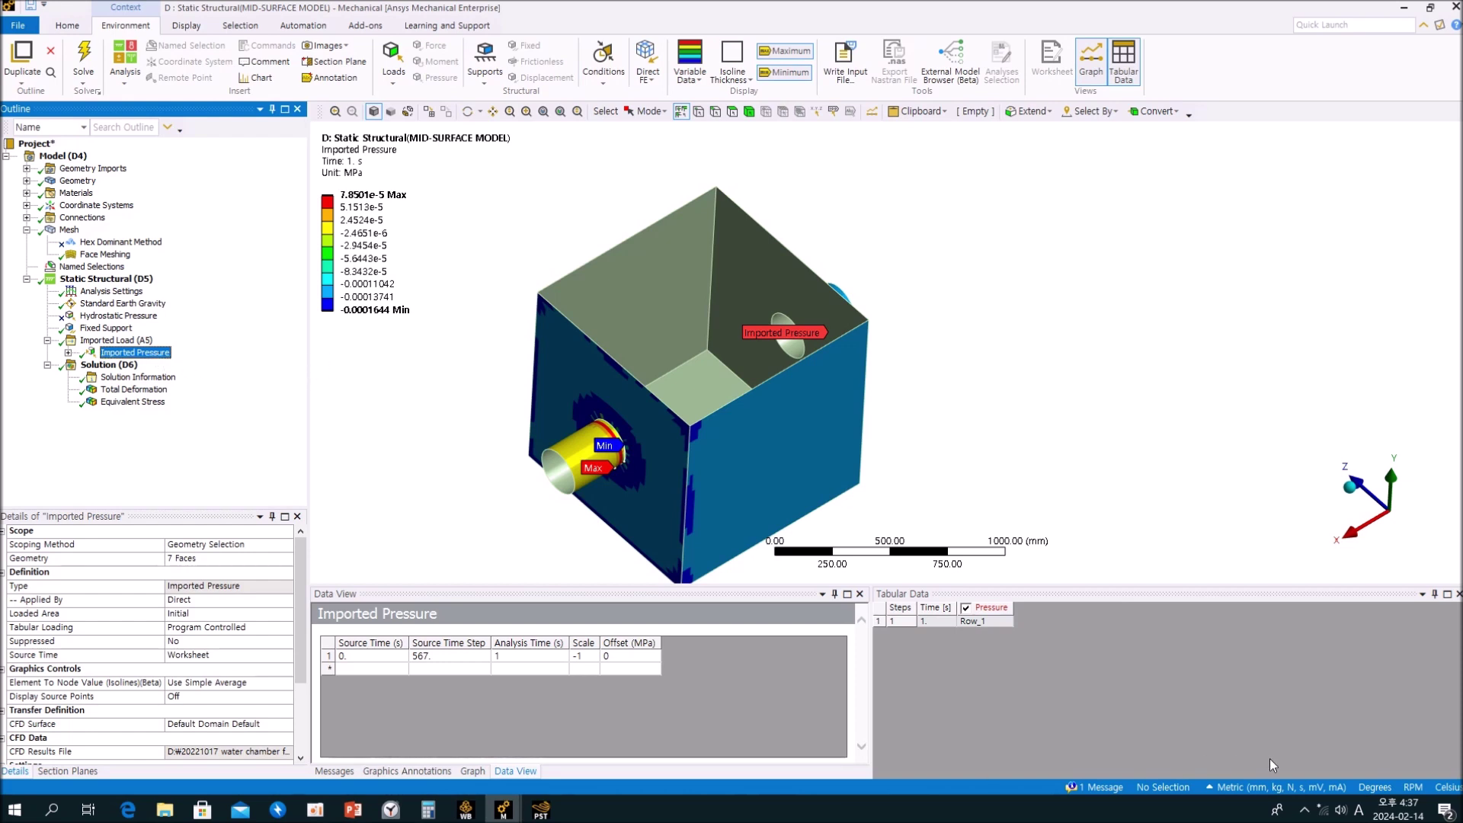
pyautogui.click(1277, 789)
pyautogui.click(1319, 518)
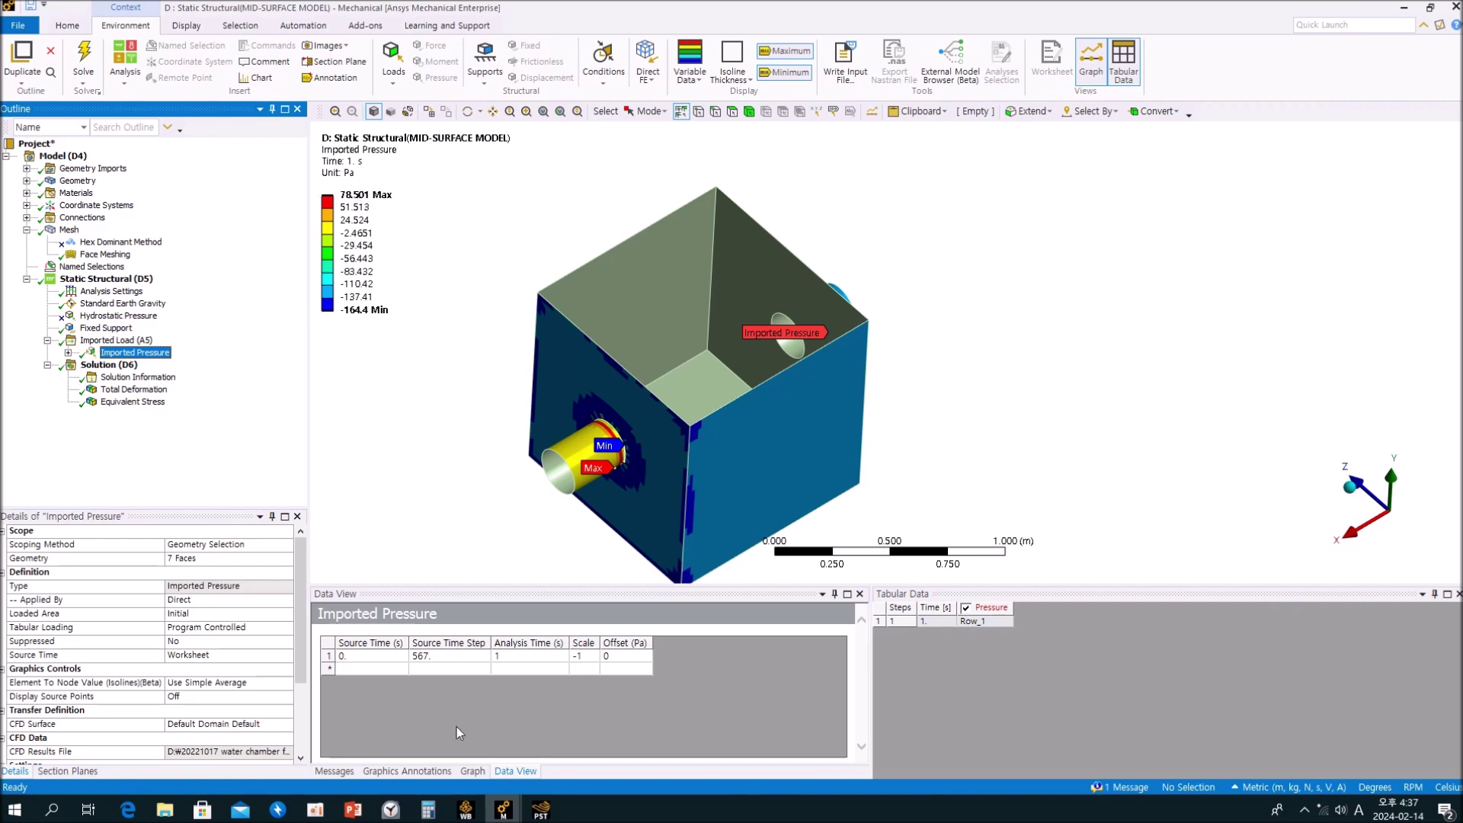
# Step: Display the solid model's Imported Pressure with the unit system set to Metric (m, kg, N, s, V, A)
pyautogui.moveTo(504, 817)
pyautogui.click(419, 735)
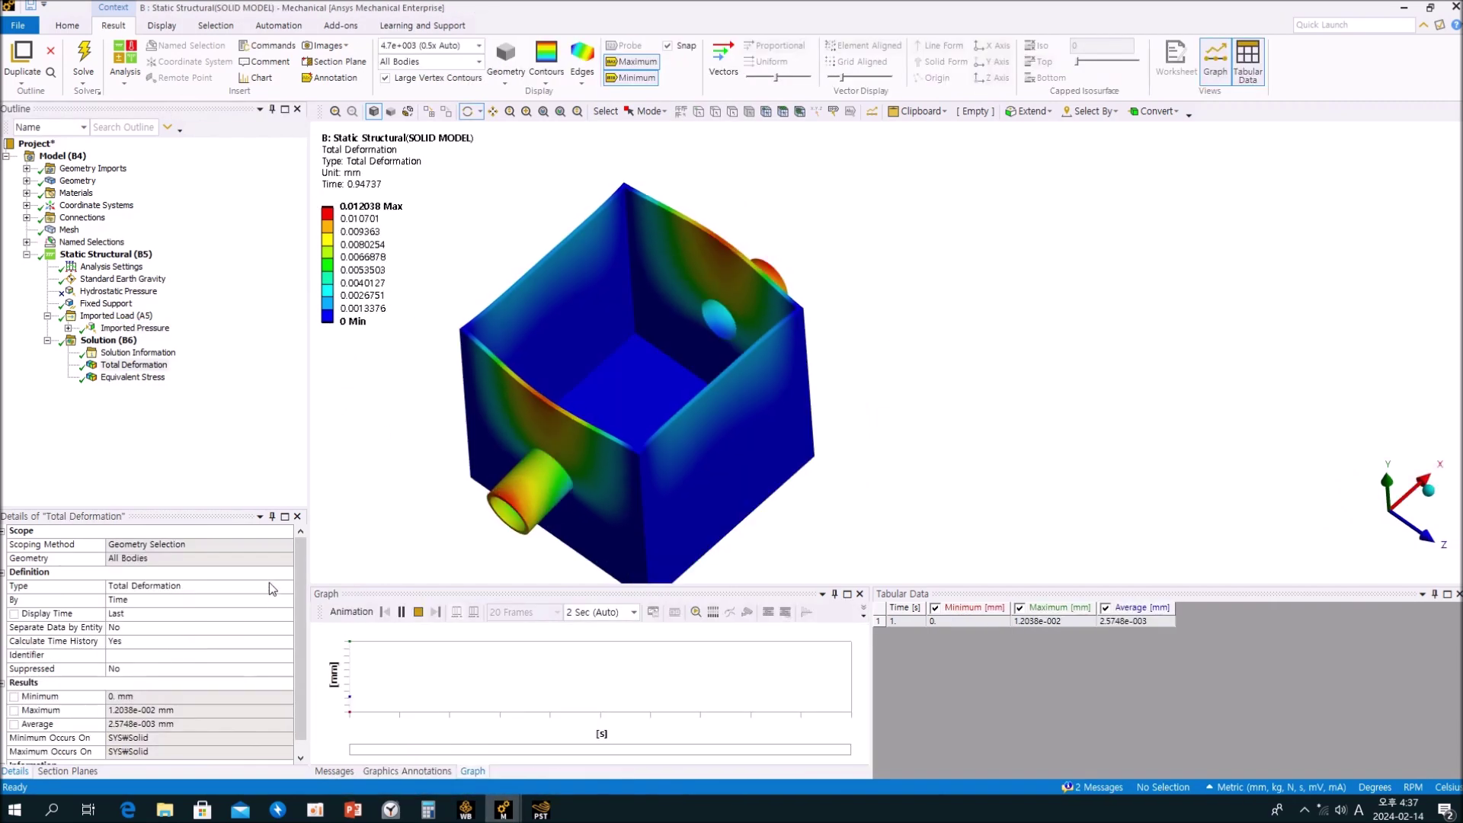
pyautogui.click(151, 328)
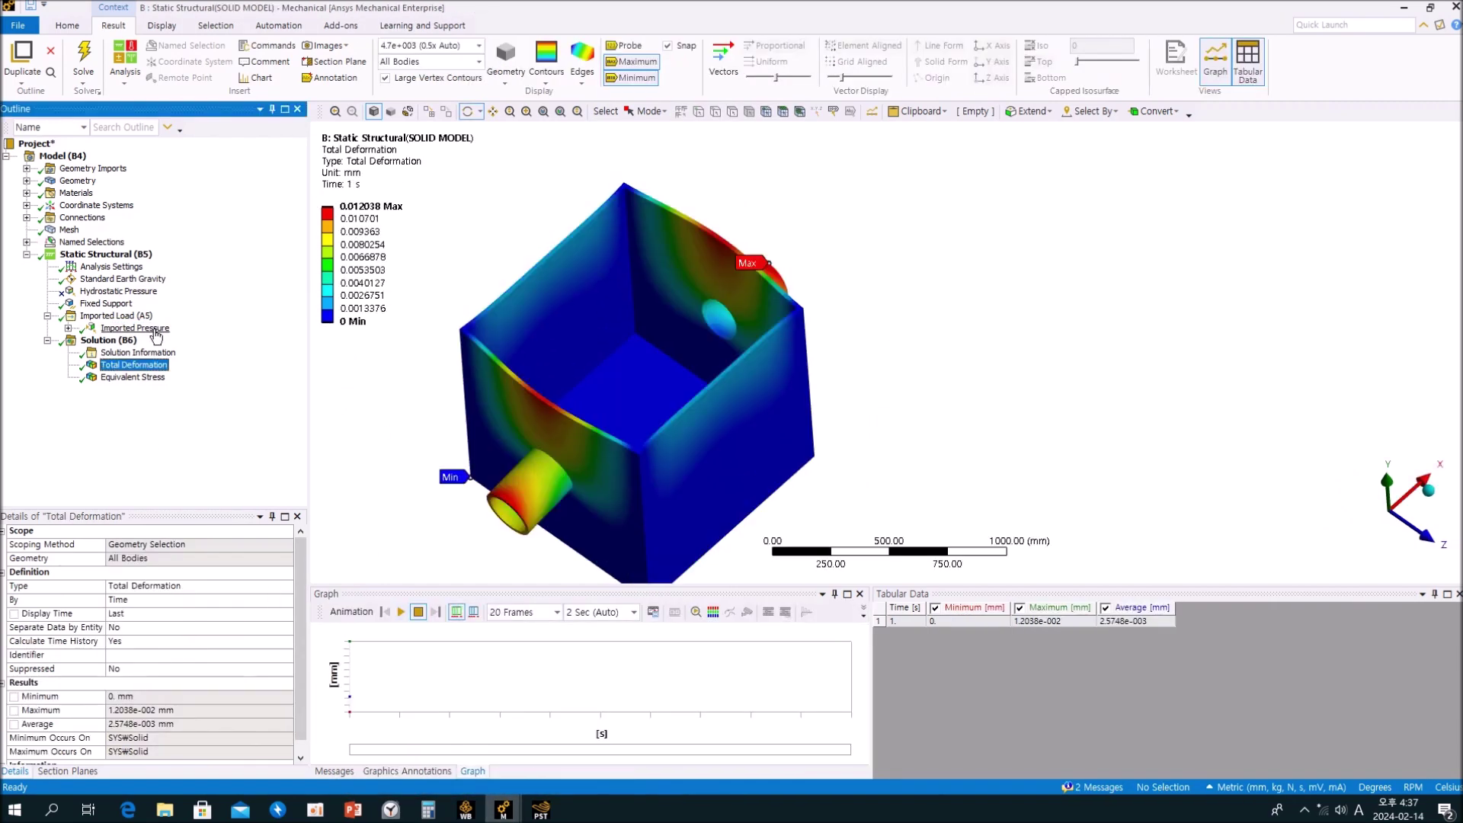
pyautogui.click(1253, 792)
pyautogui.click(1297, 512)
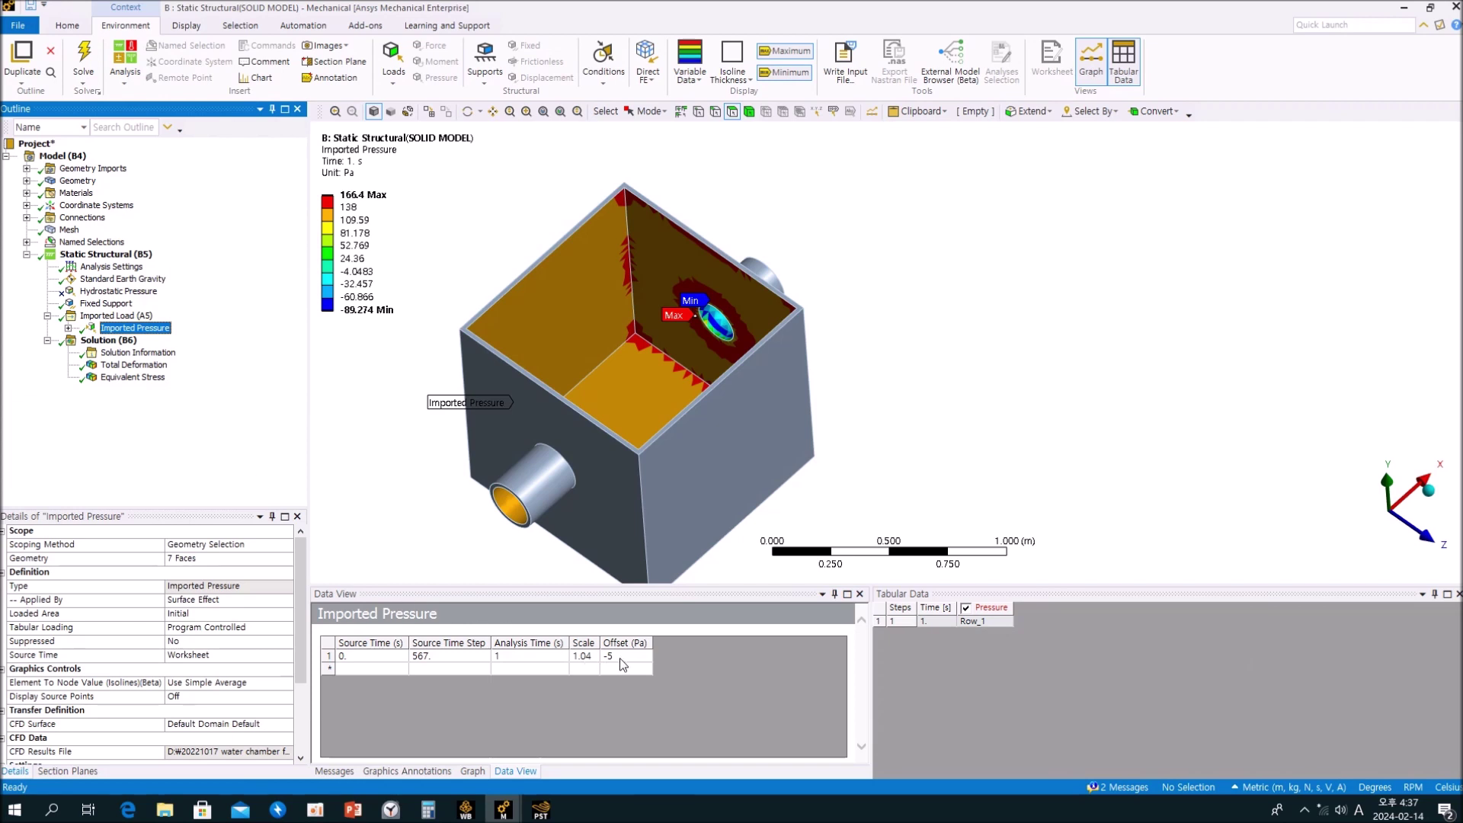
# Step: In the mid-surface model, set the Imported Pressure scale to -1.04 and the offset to +5 Pa
pyautogui.click(503, 809)
pyautogui.click(570, 754)
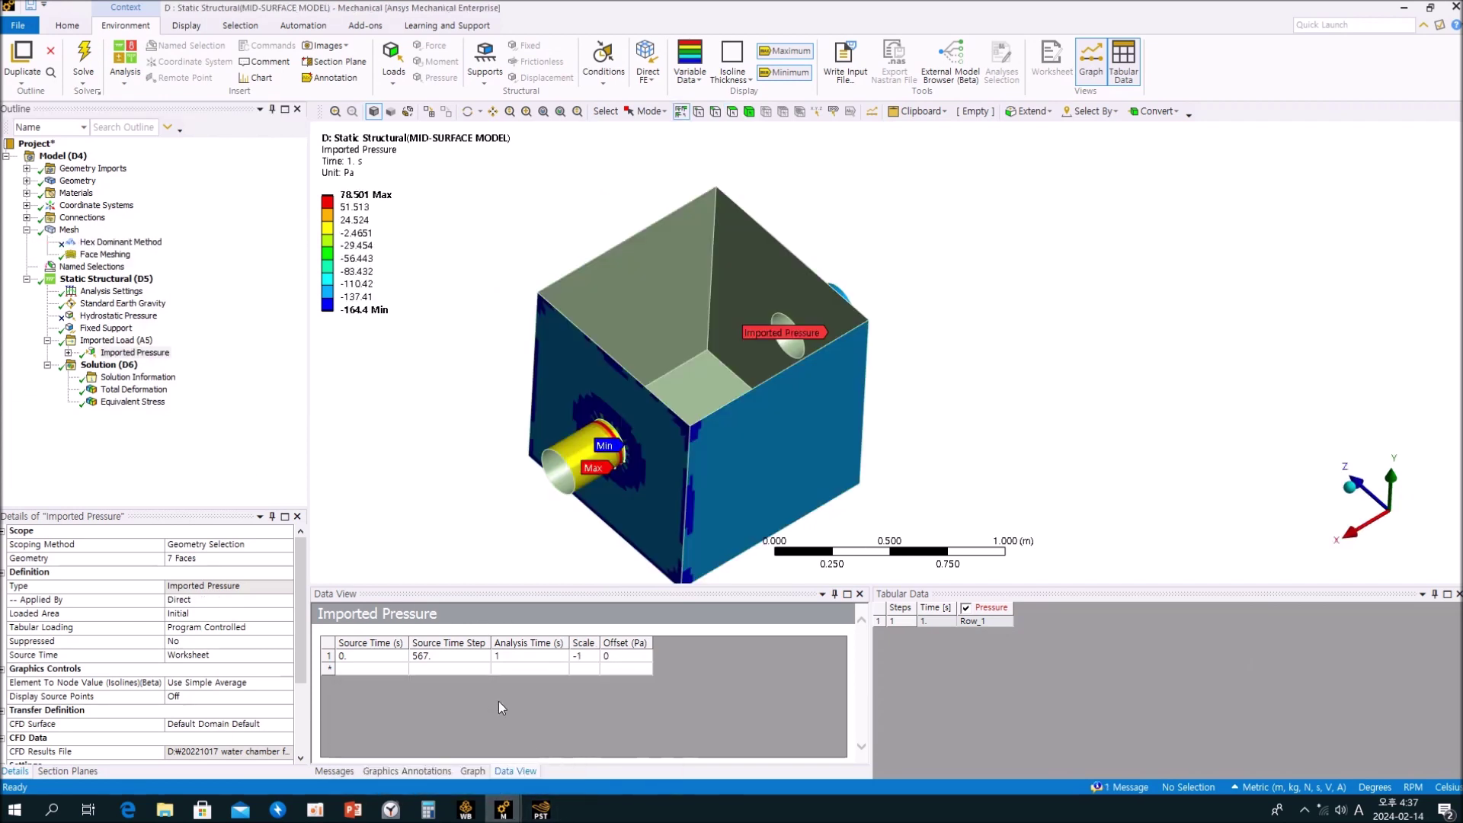
pyautogui.doubleClick(591, 656)
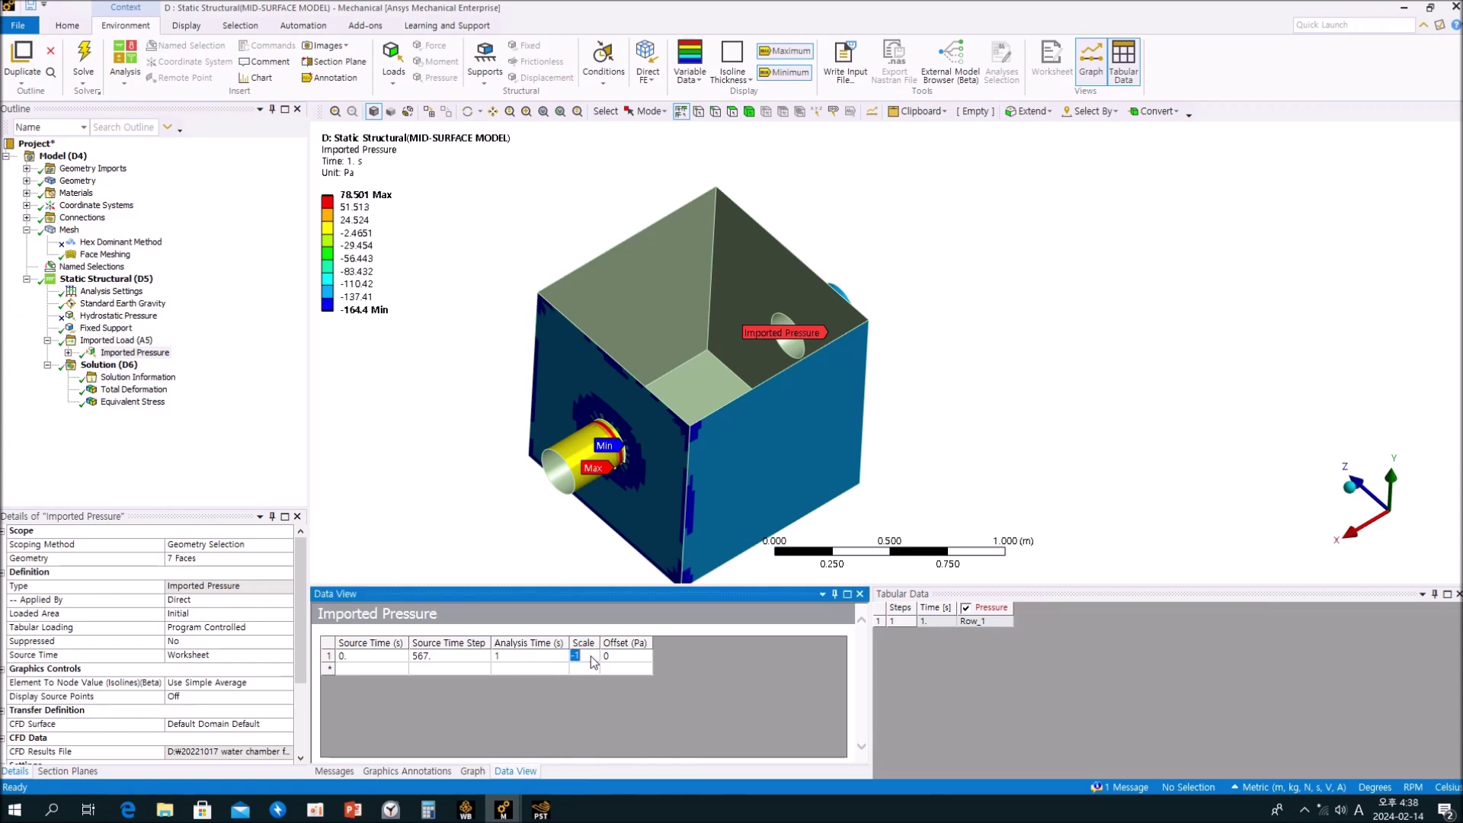
pyautogui.write('.04')
pyautogui.press('Tab')
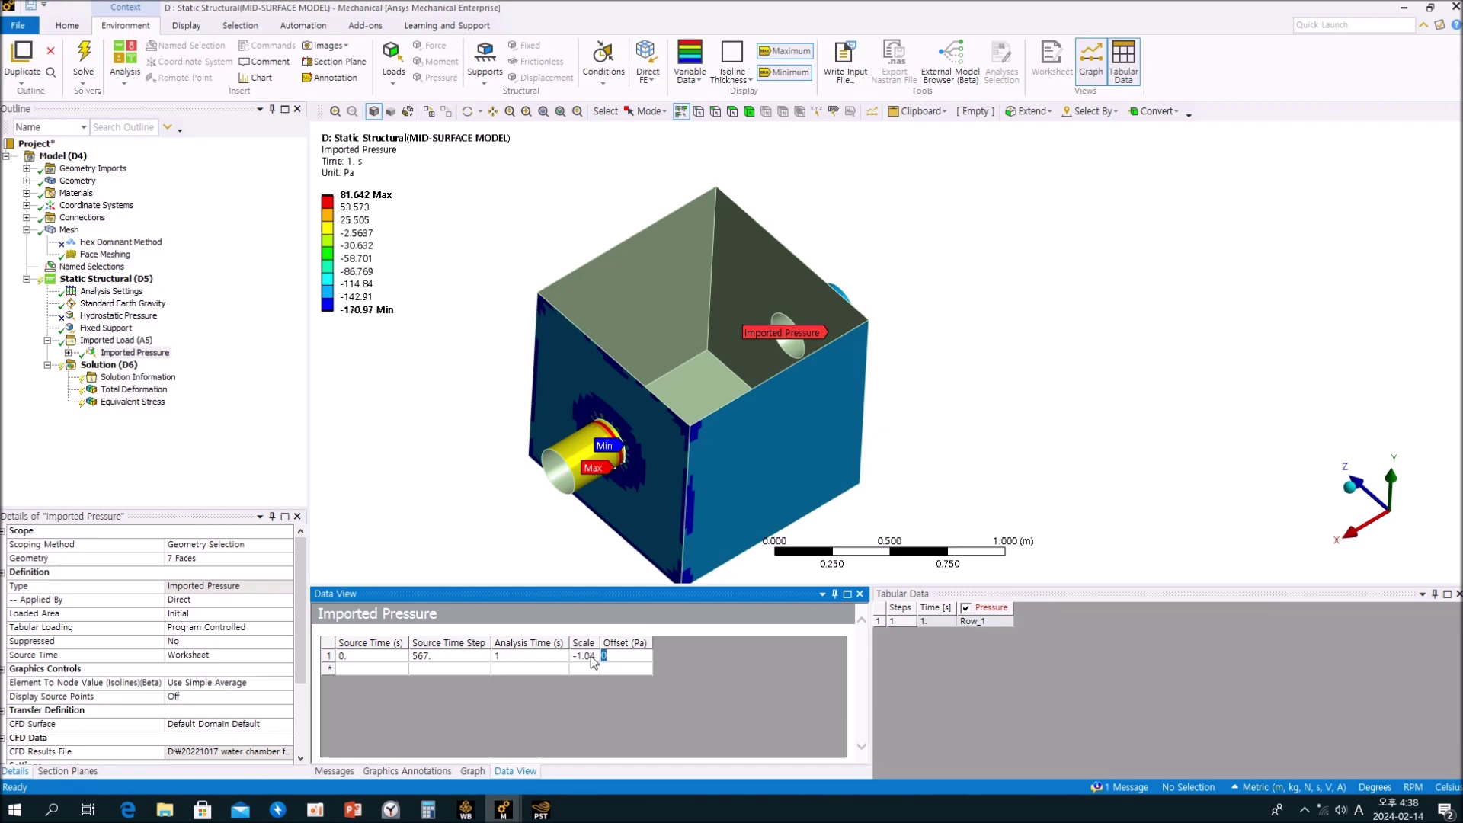
pyautogui.press('Tab')
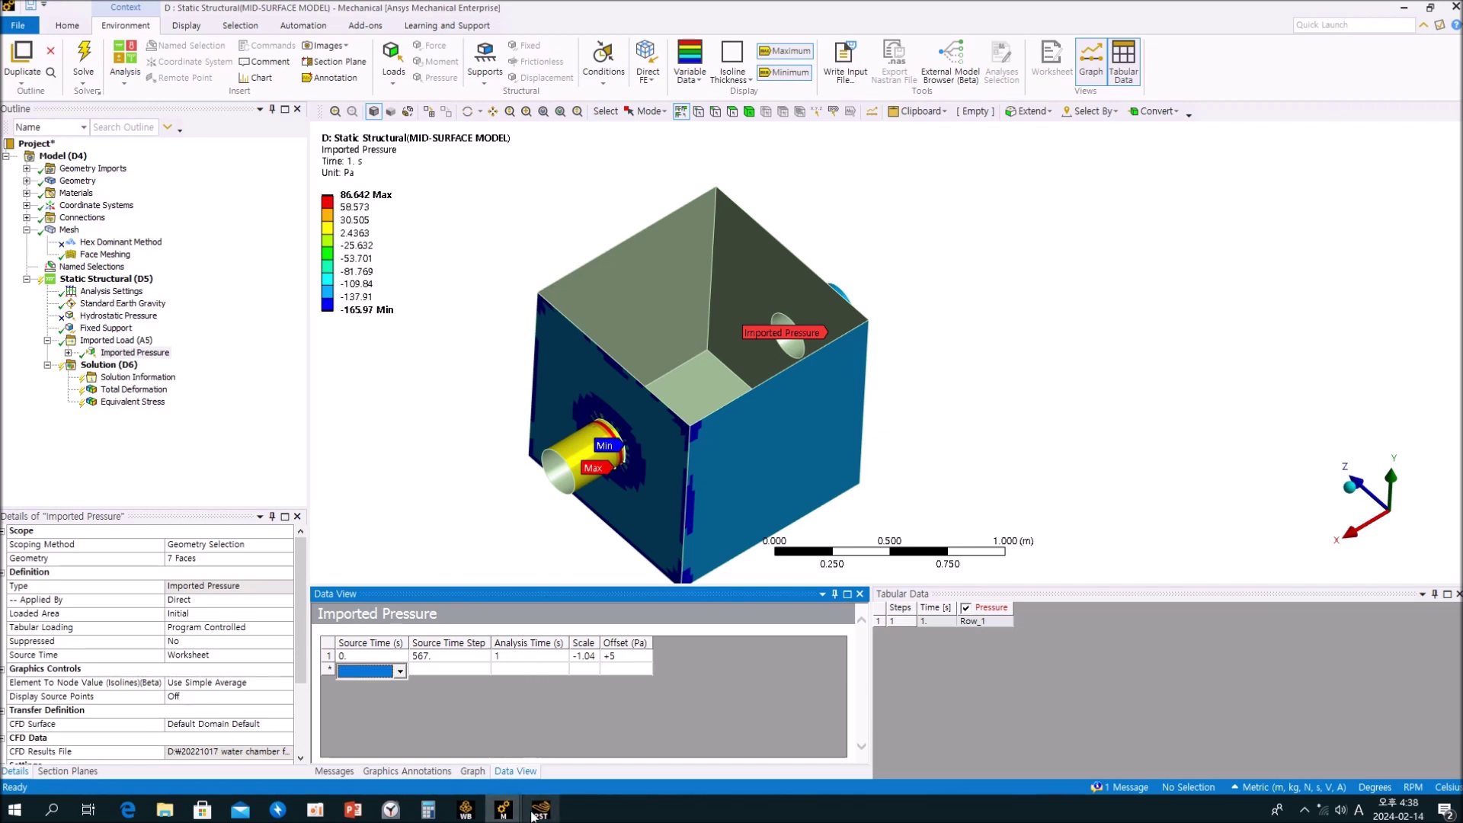
# Step: Check the solid model's Imported Pressure range, and set the mid-surface model's pressure offset to +4 Pa
pyautogui.click(503, 810)
pyautogui.click(439, 762)
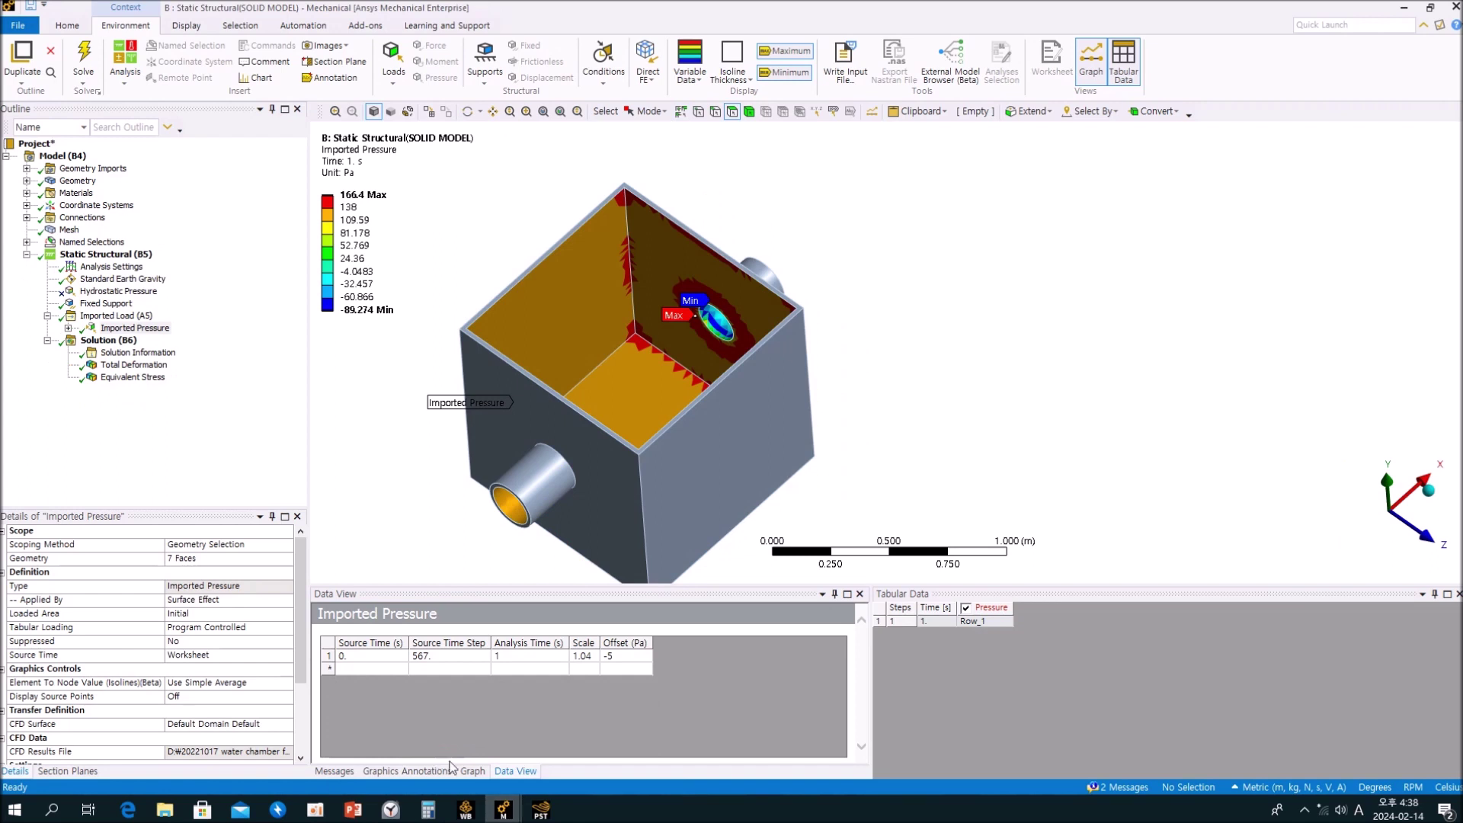
pyautogui.click(503, 809)
pyautogui.click(554, 773)
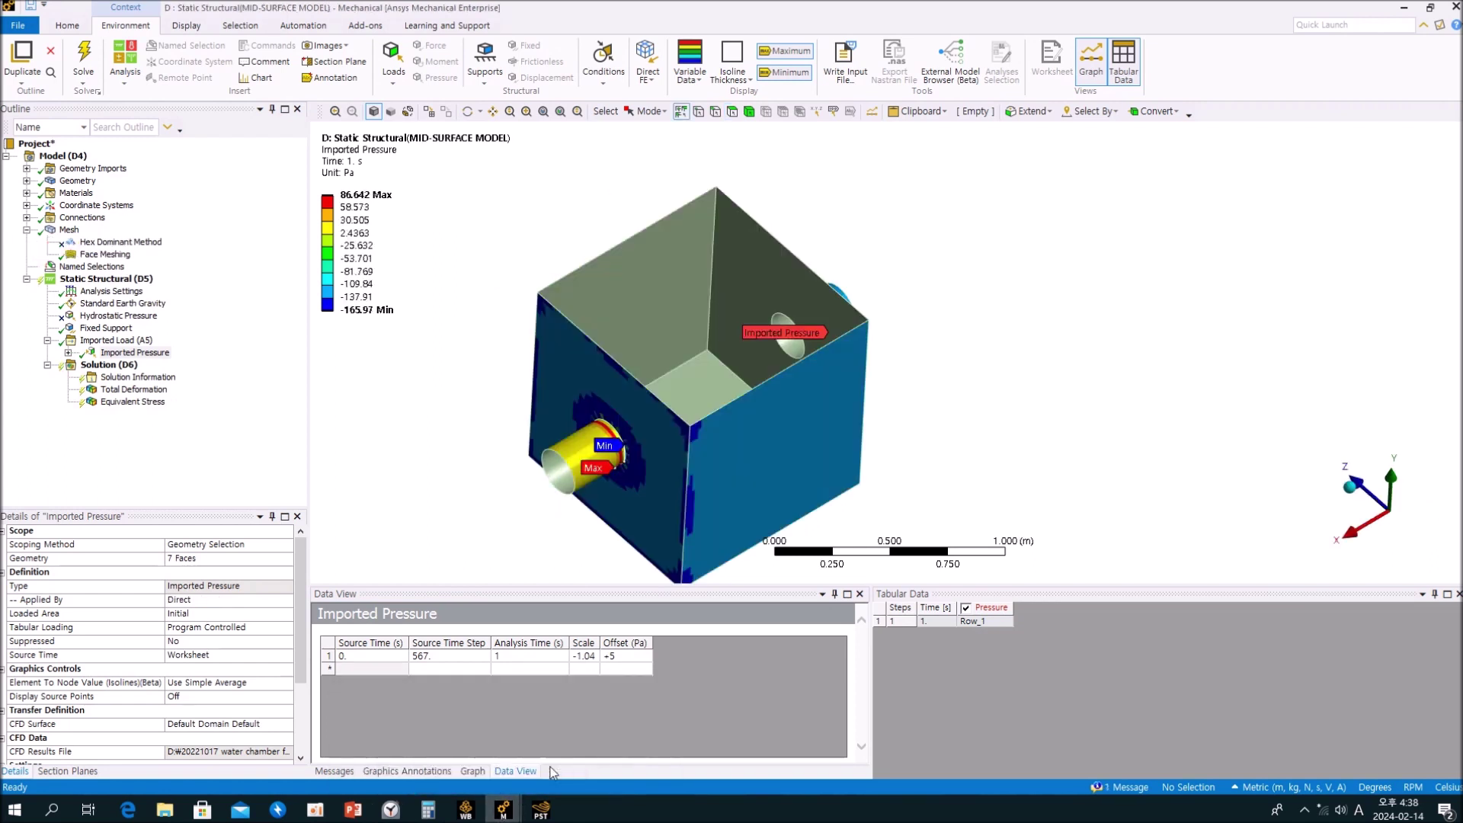
pyautogui.doubleClick(615, 657)
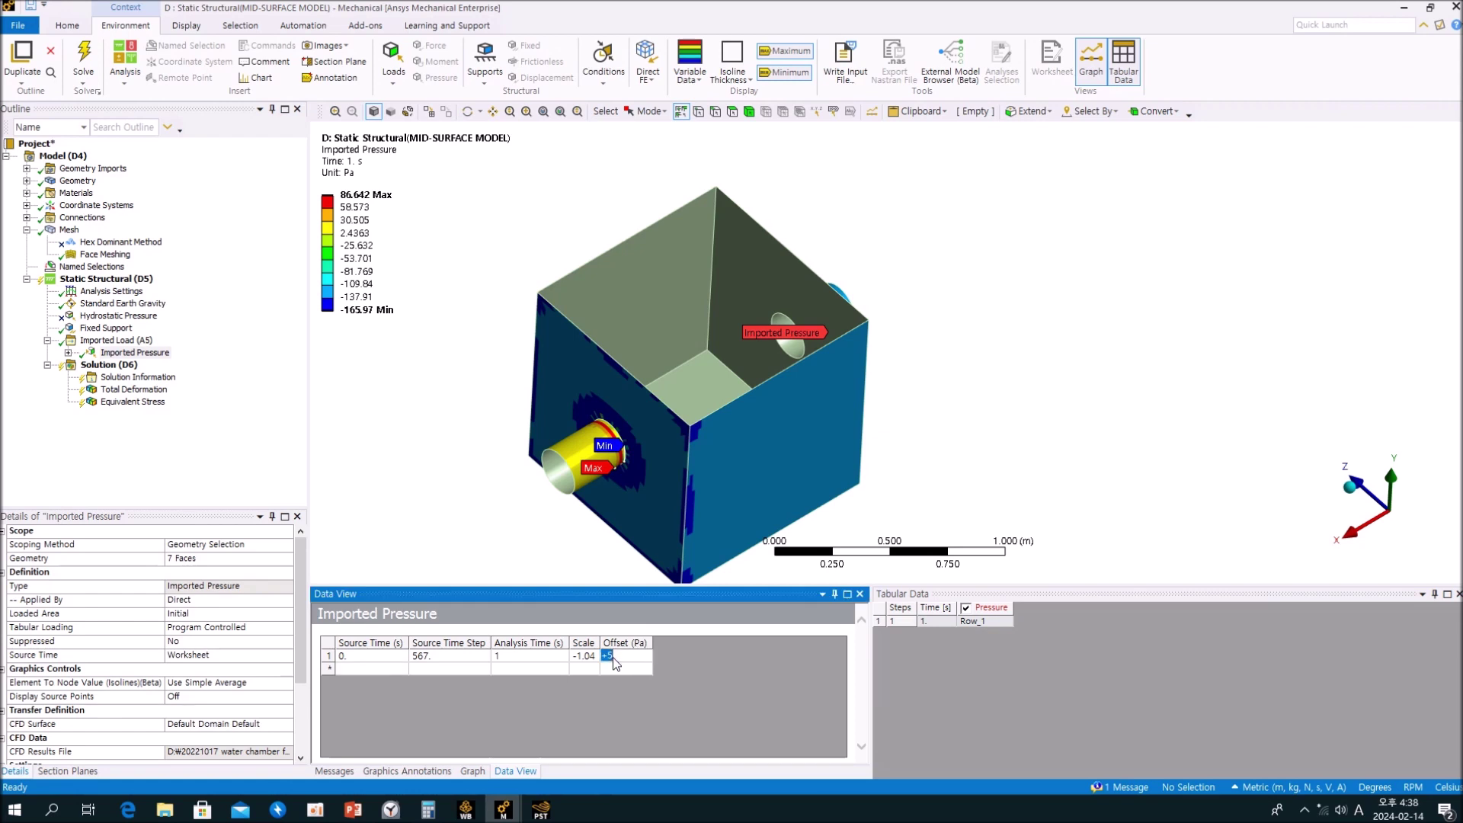
pyautogui.write('4')
pyautogui.press('Return')
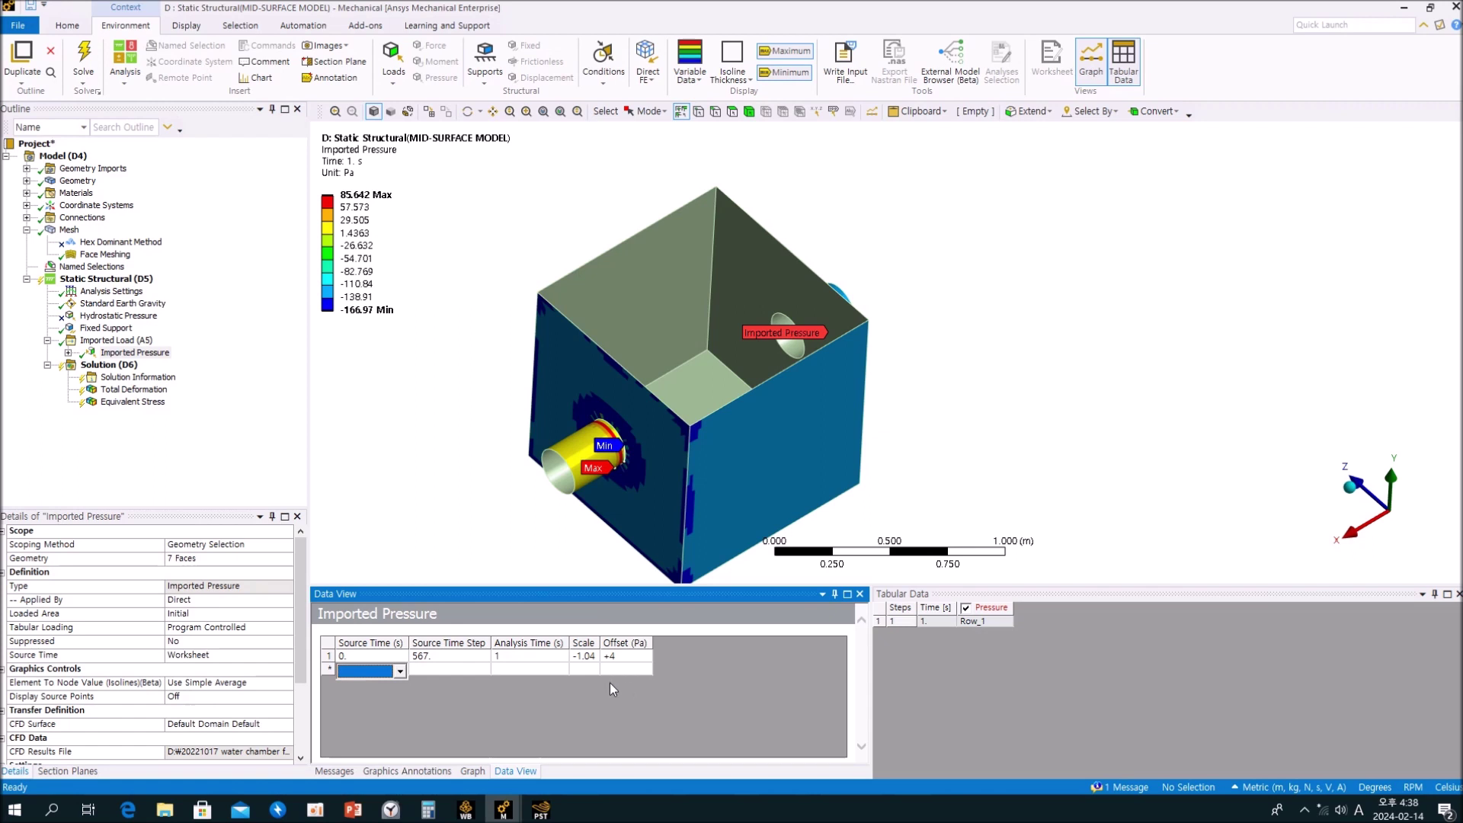
# Step: Compare the solid model's Imported Pressure range with the adjusted mid-surface pressure range
pyautogui.moveTo(503, 809)
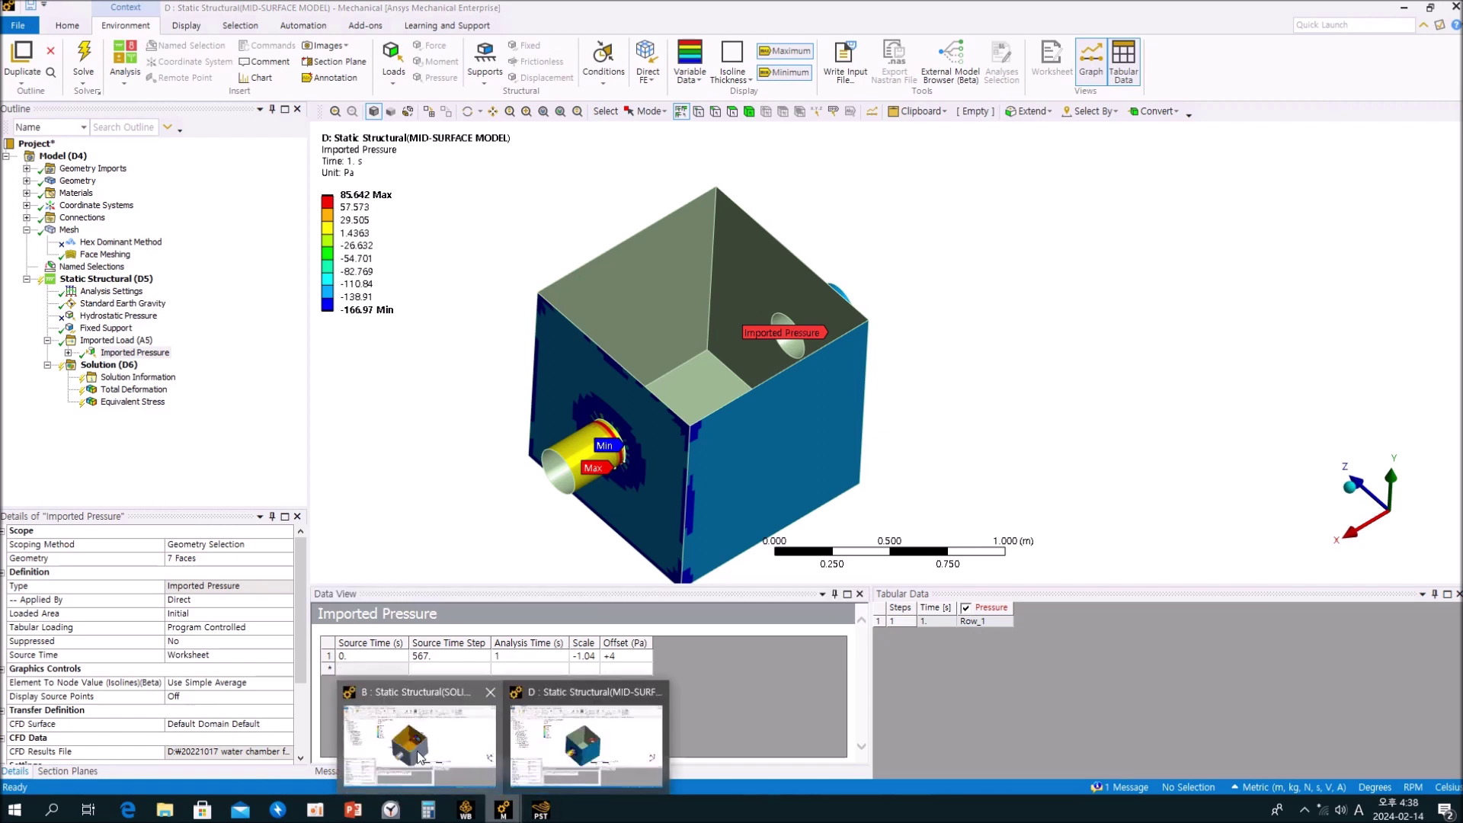
pyautogui.click(417, 754)
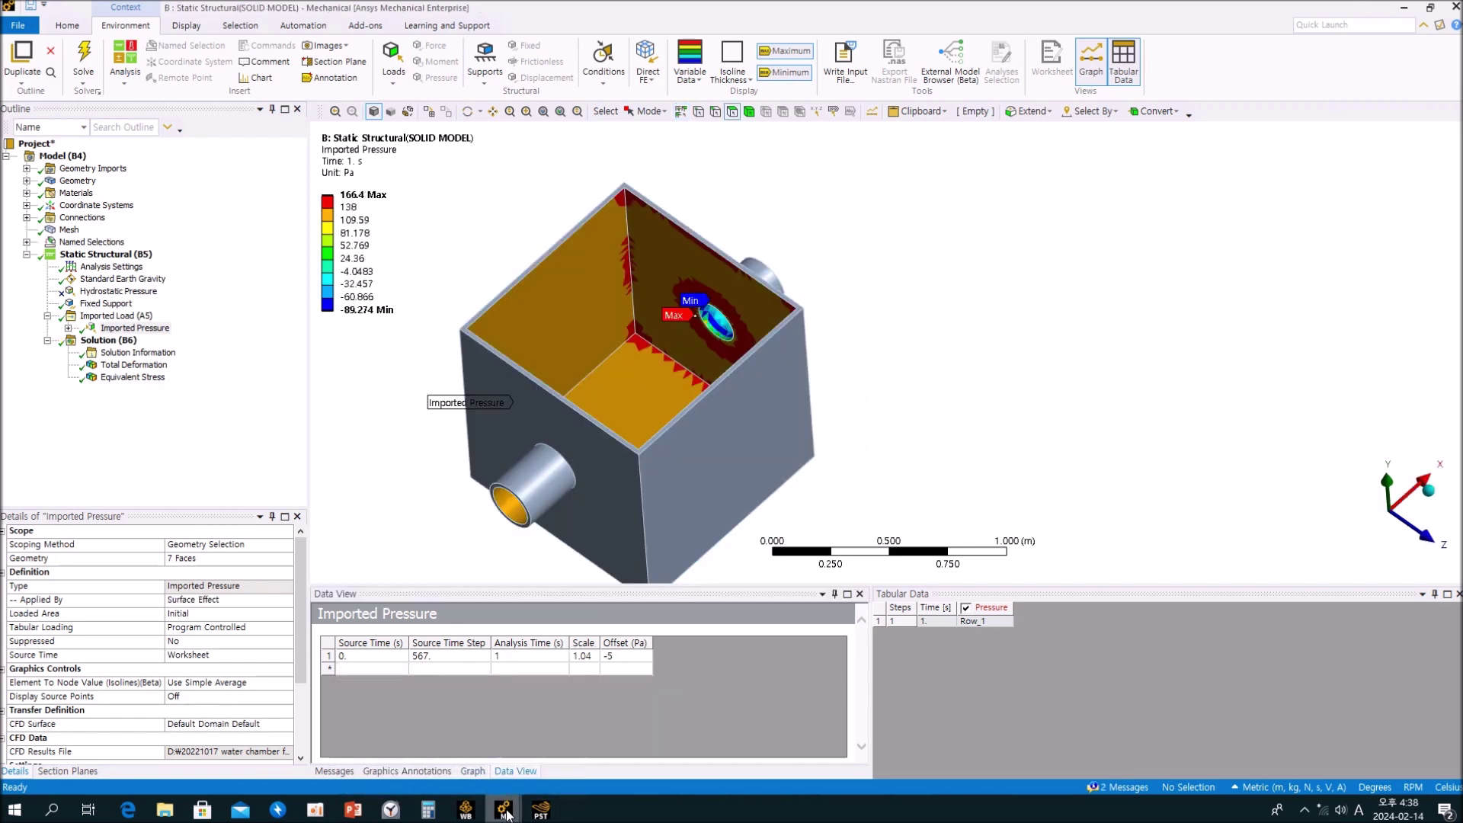
pyautogui.moveTo(503, 812)
pyautogui.click(572, 762)
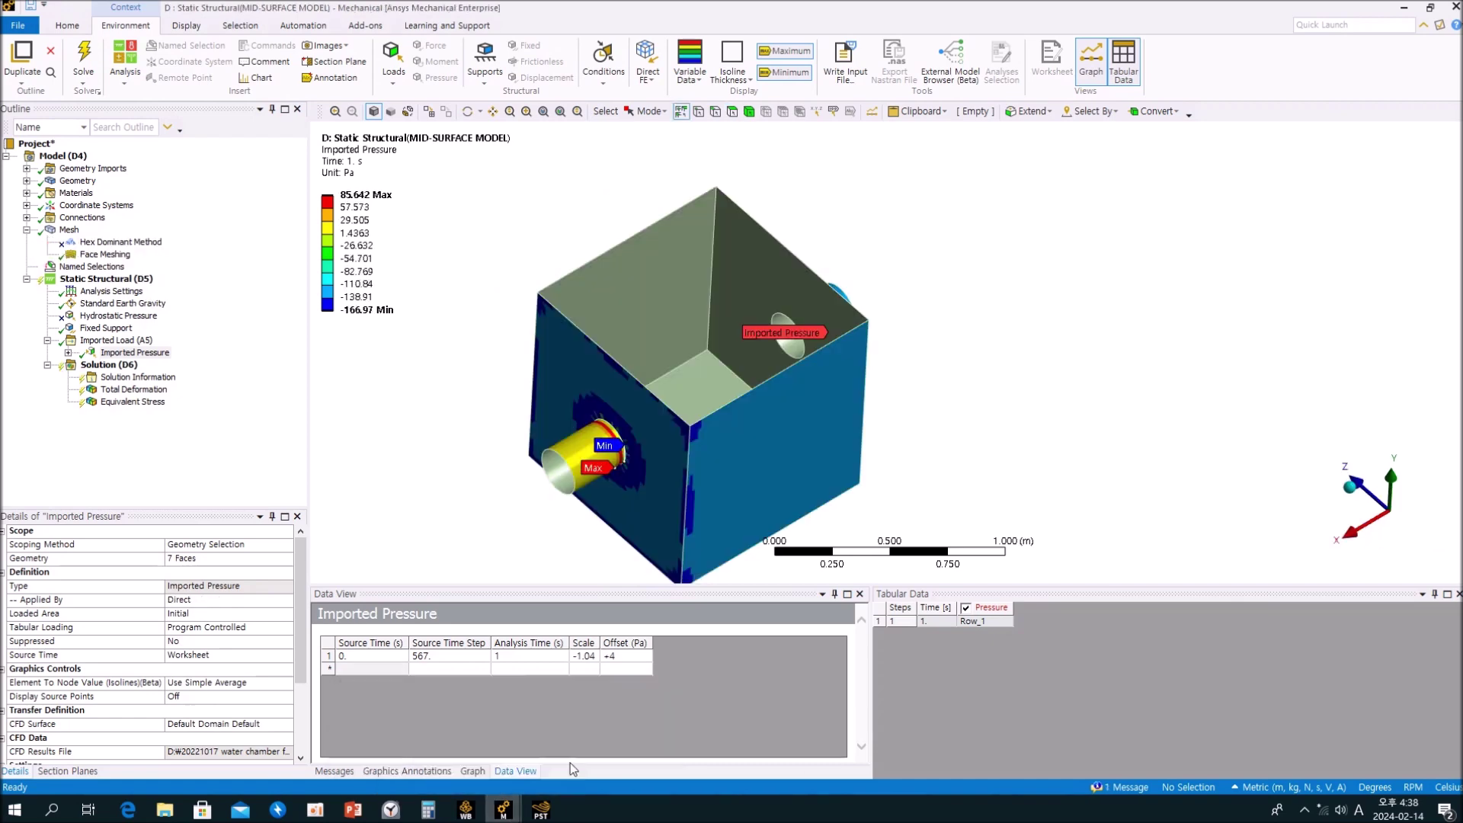
# Step: Solve the mid-surface model again with the adjusted Imported Pressure
pyautogui.click(227, 495)
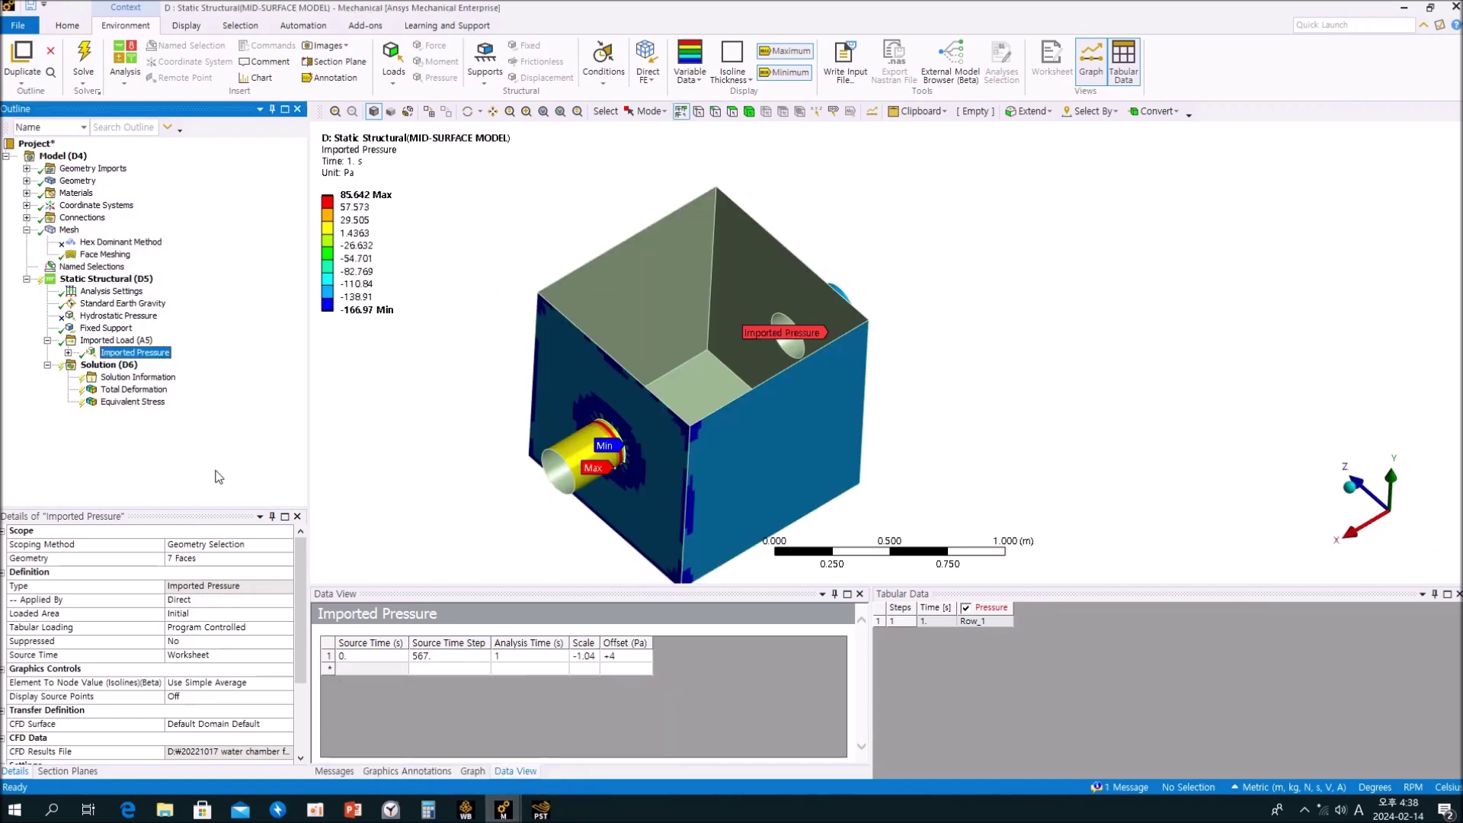
pyautogui.click(118, 367)
pyautogui.click(176, 61)
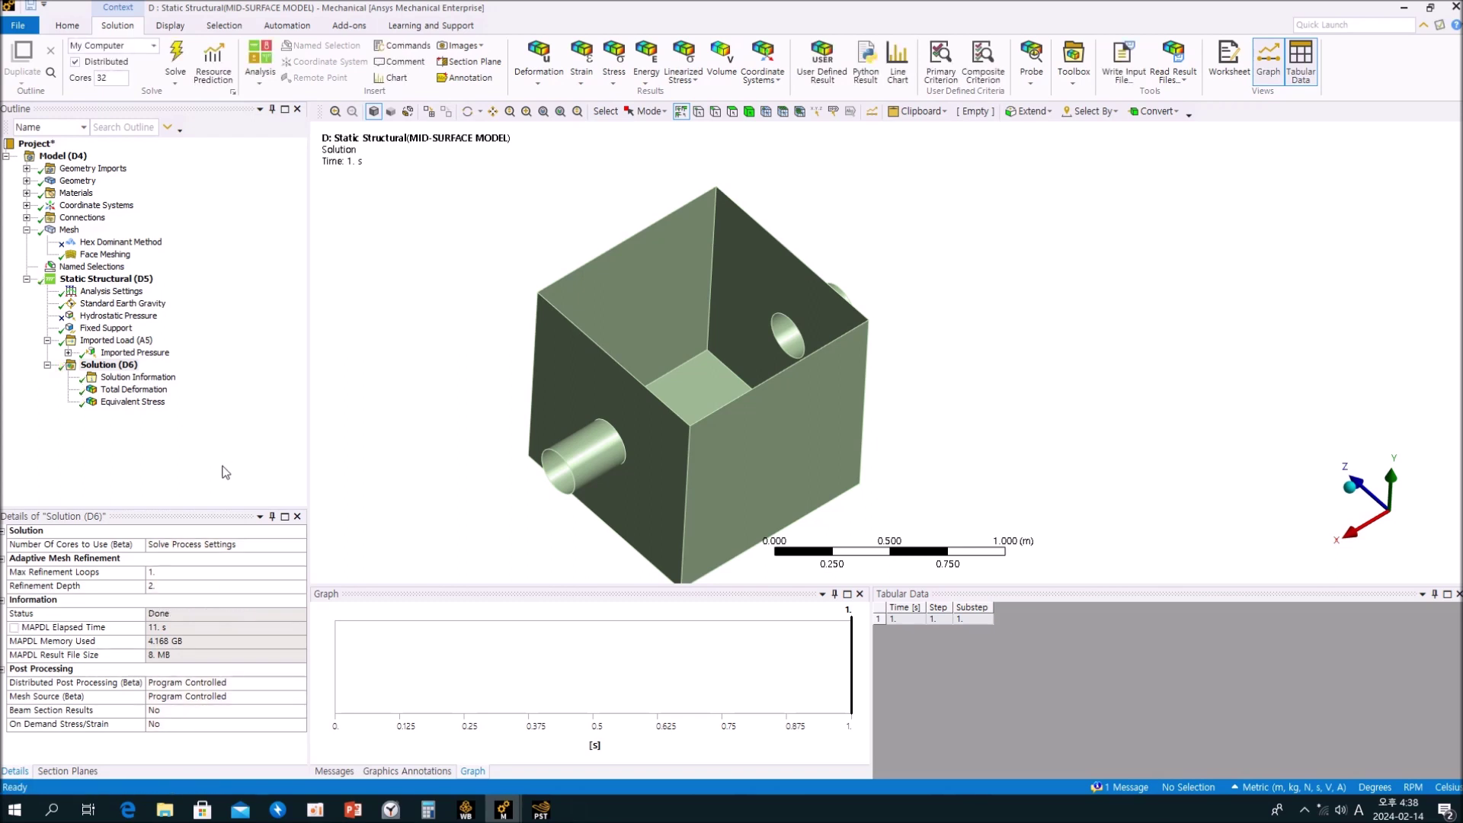
# Step: Review the new Equivalent Stress and Total Deformation results, changing the units to Metric (mm, kg, N, s, mV, mA)
pyautogui.click(135, 403)
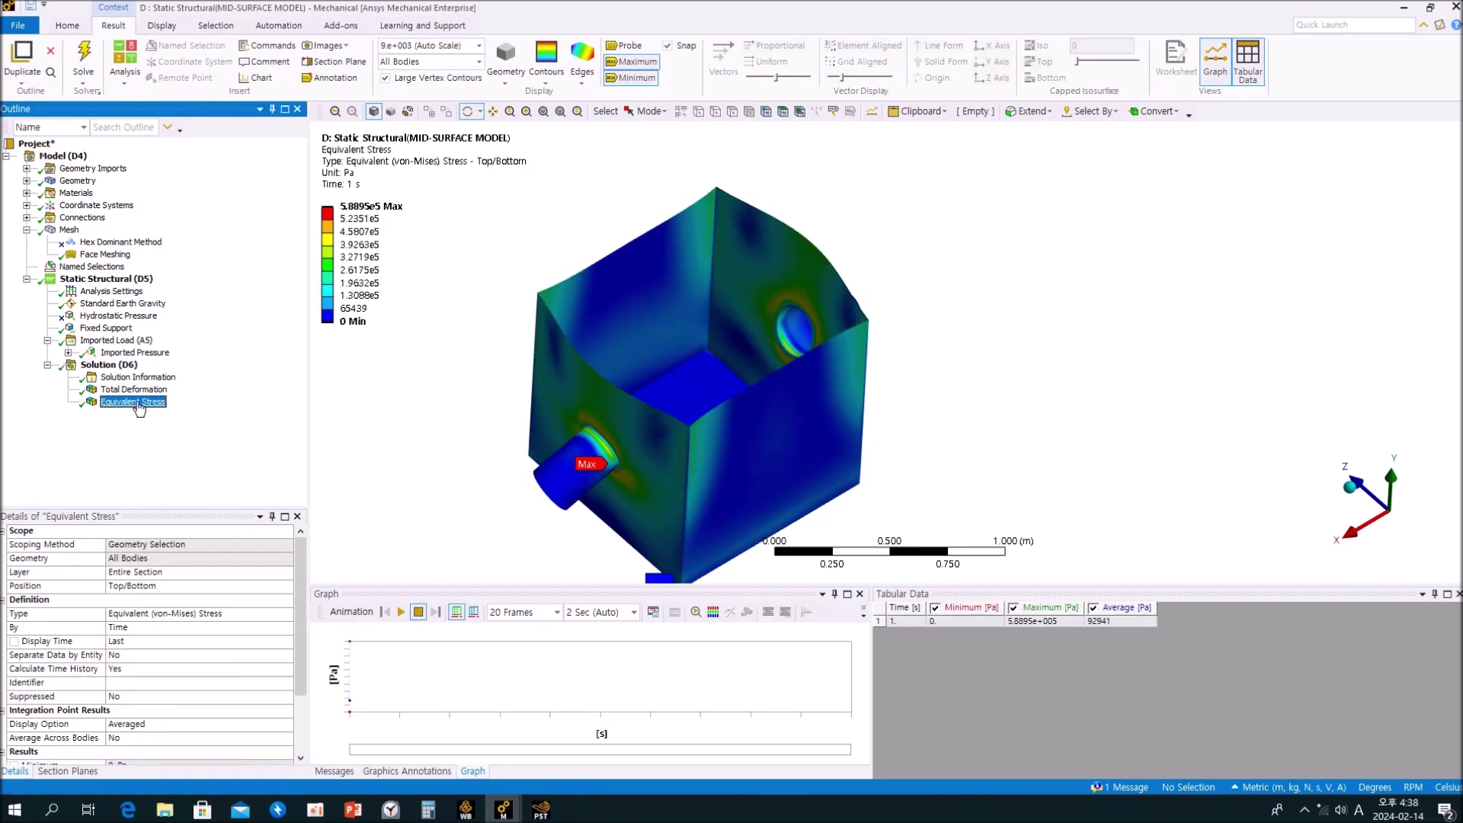
pyautogui.click(133, 389)
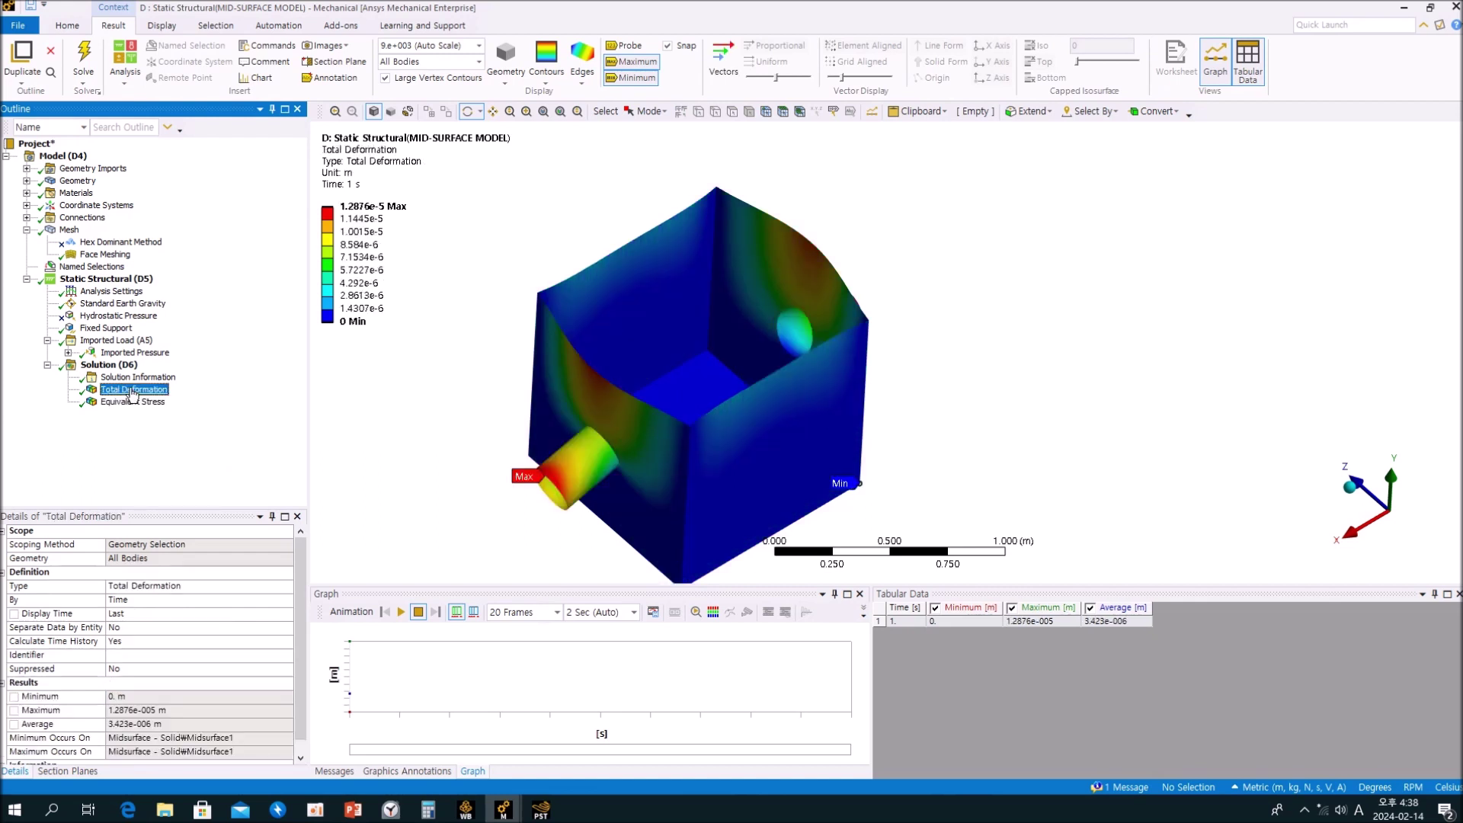
pyautogui.click(1288, 788)
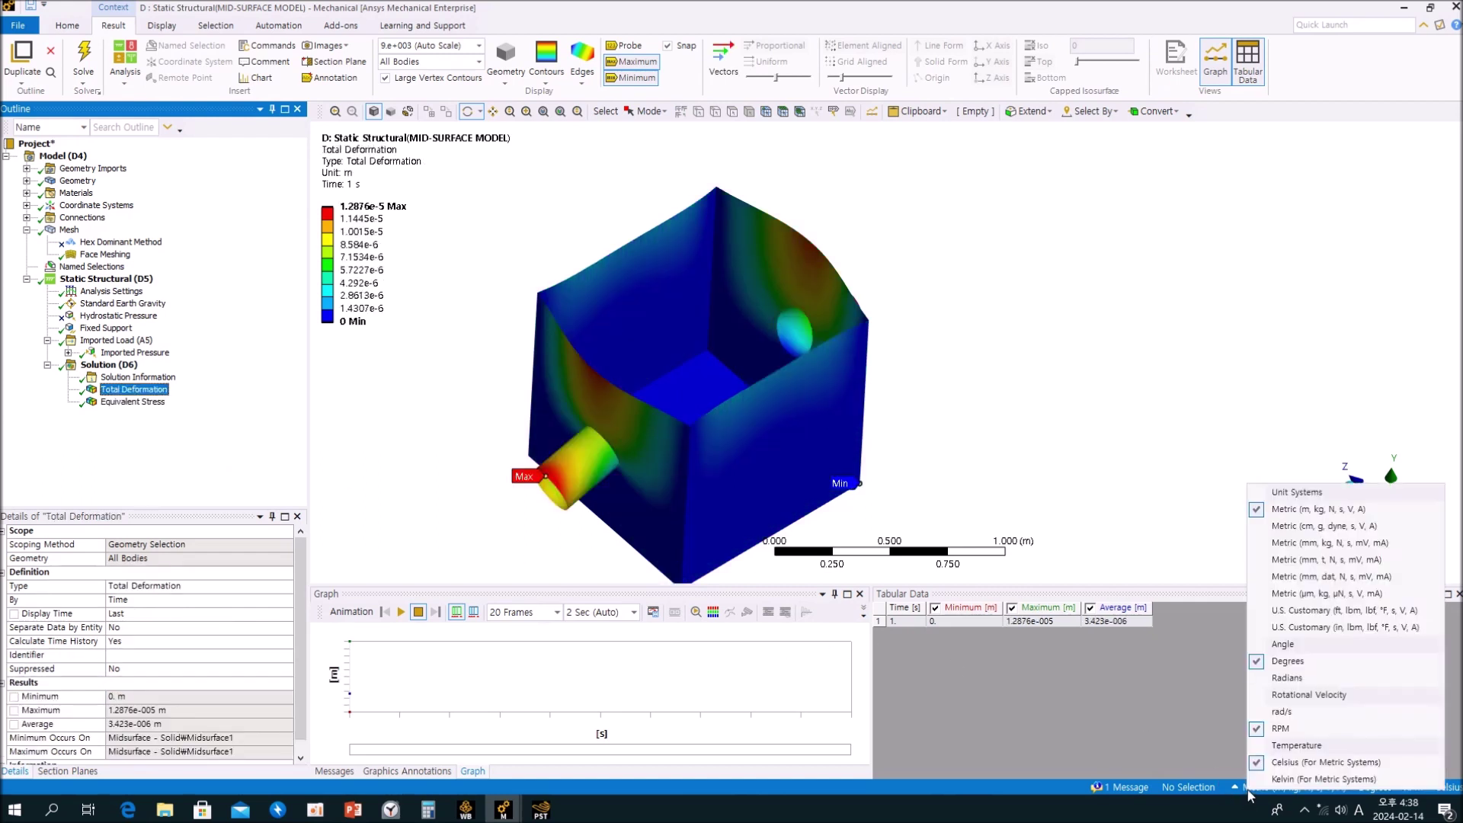
pyautogui.click(1295, 543)
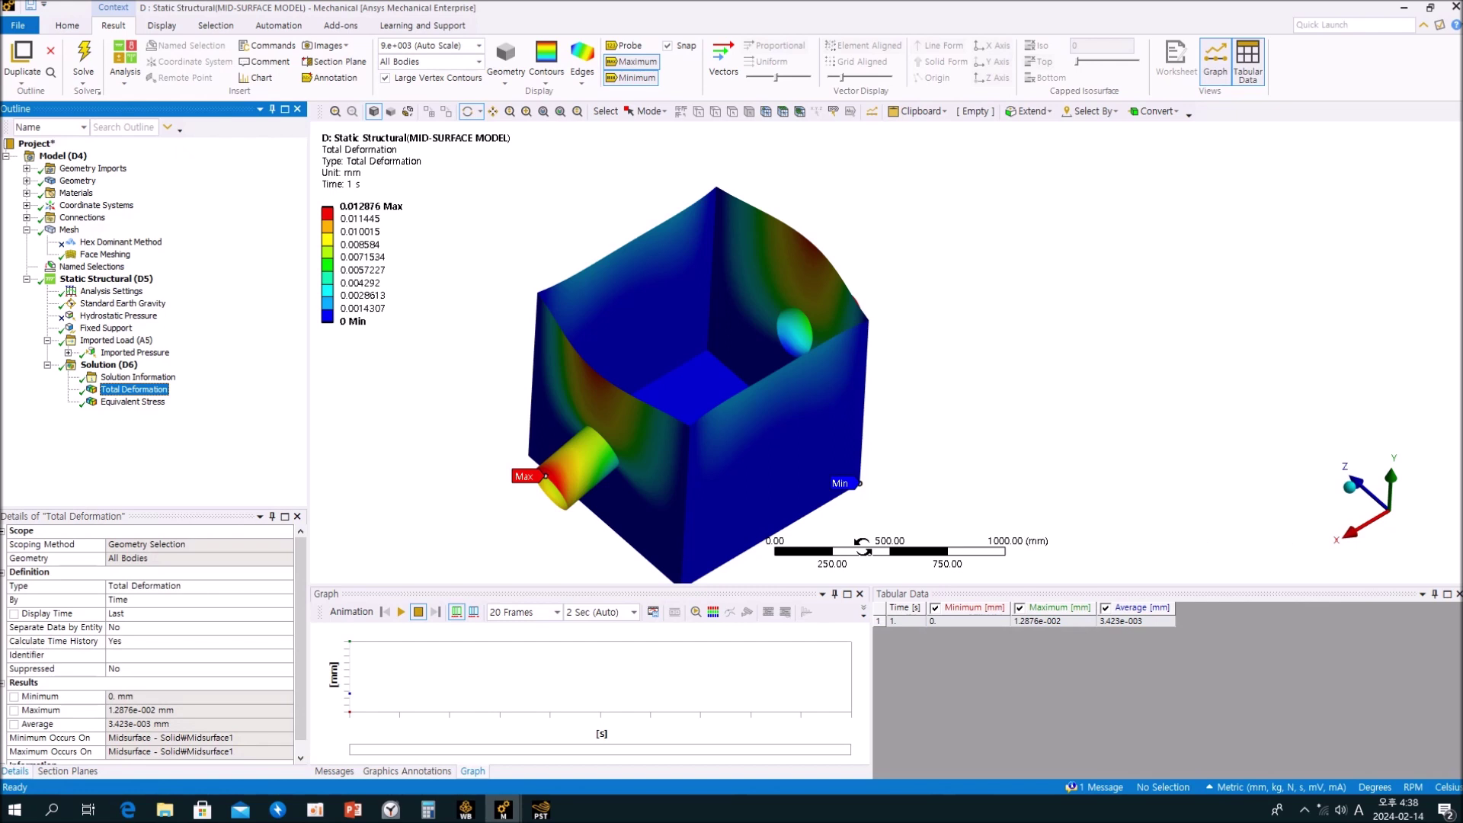
pyautogui.moveTo(593, 516); pyautogui.dragTo(625, 472)
# Step: Display the mid-surface model's Equivalent Stress in MPa and examine the chamber walls and pipe joints from several angles
pyautogui.click(131, 401)
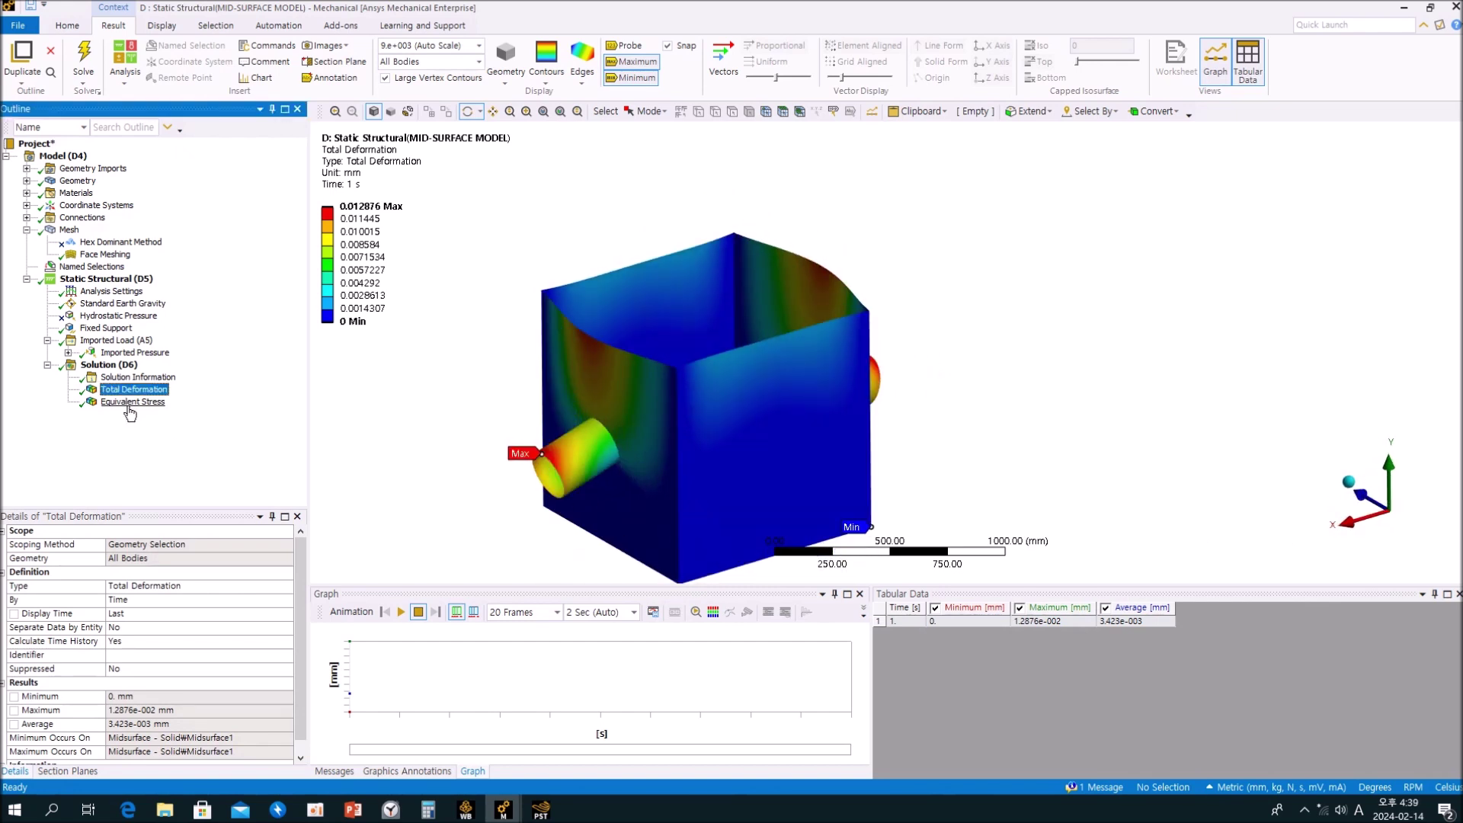
pyautogui.moveTo(668, 487); pyautogui.dragTo(780, 433)
pyautogui.keyDown('ctrl'); pyautogui.moveTo(780, 434); pyautogui.dragTo(814, 436, button='middle'); pyautogui.keyUp('ctrl')
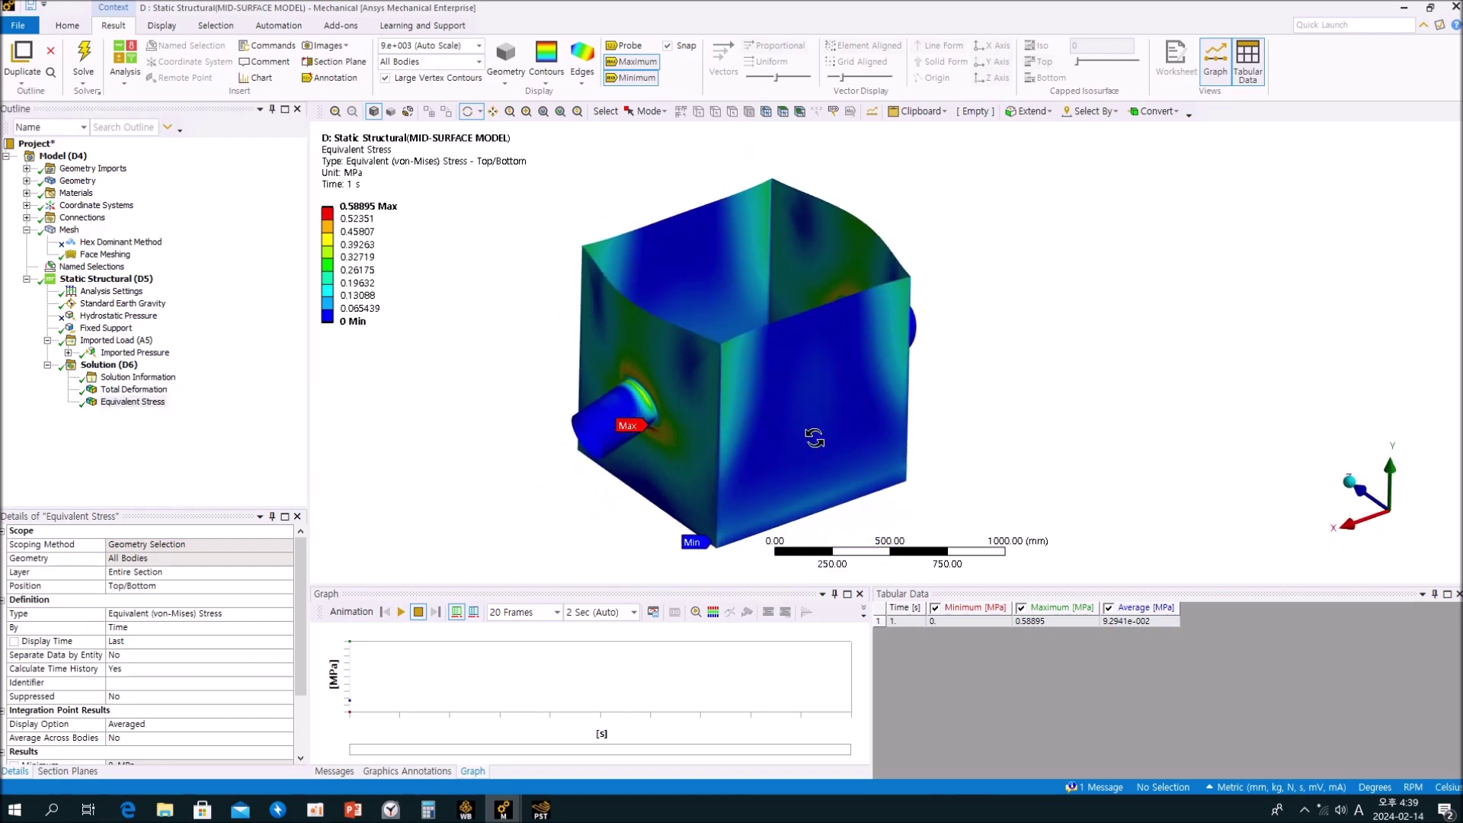
pyautogui.click(194, 467)
pyautogui.moveTo(802, 382); pyautogui.dragTo(866, 393)
# Step: Animate the mid-surface model's Total Deformation and examine the wall movement from the side
pyautogui.click(133, 389)
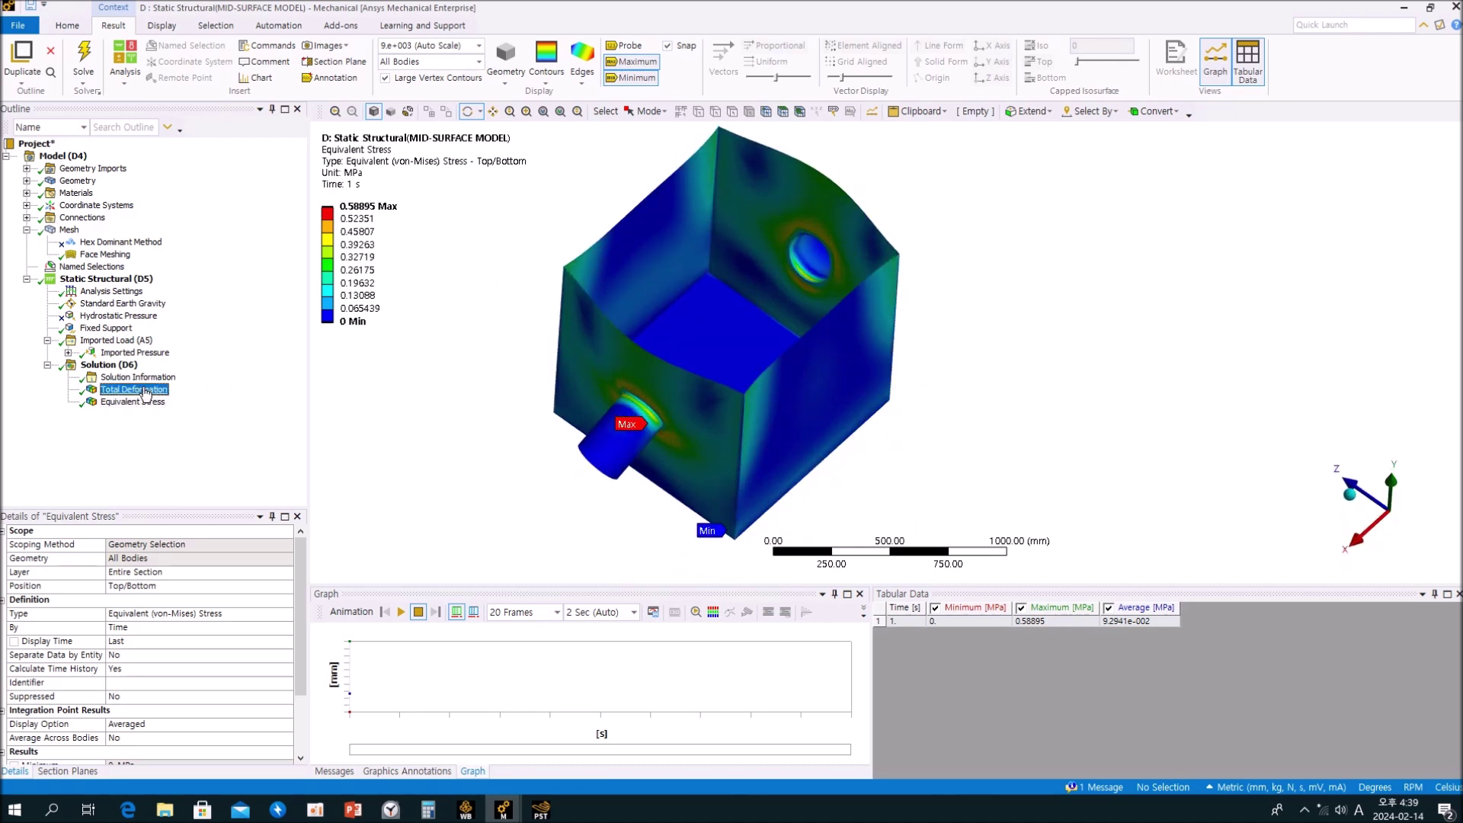
pyautogui.click(402, 612)
pyautogui.moveTo(884, 424); pyautogui.dragTo(812, 421)
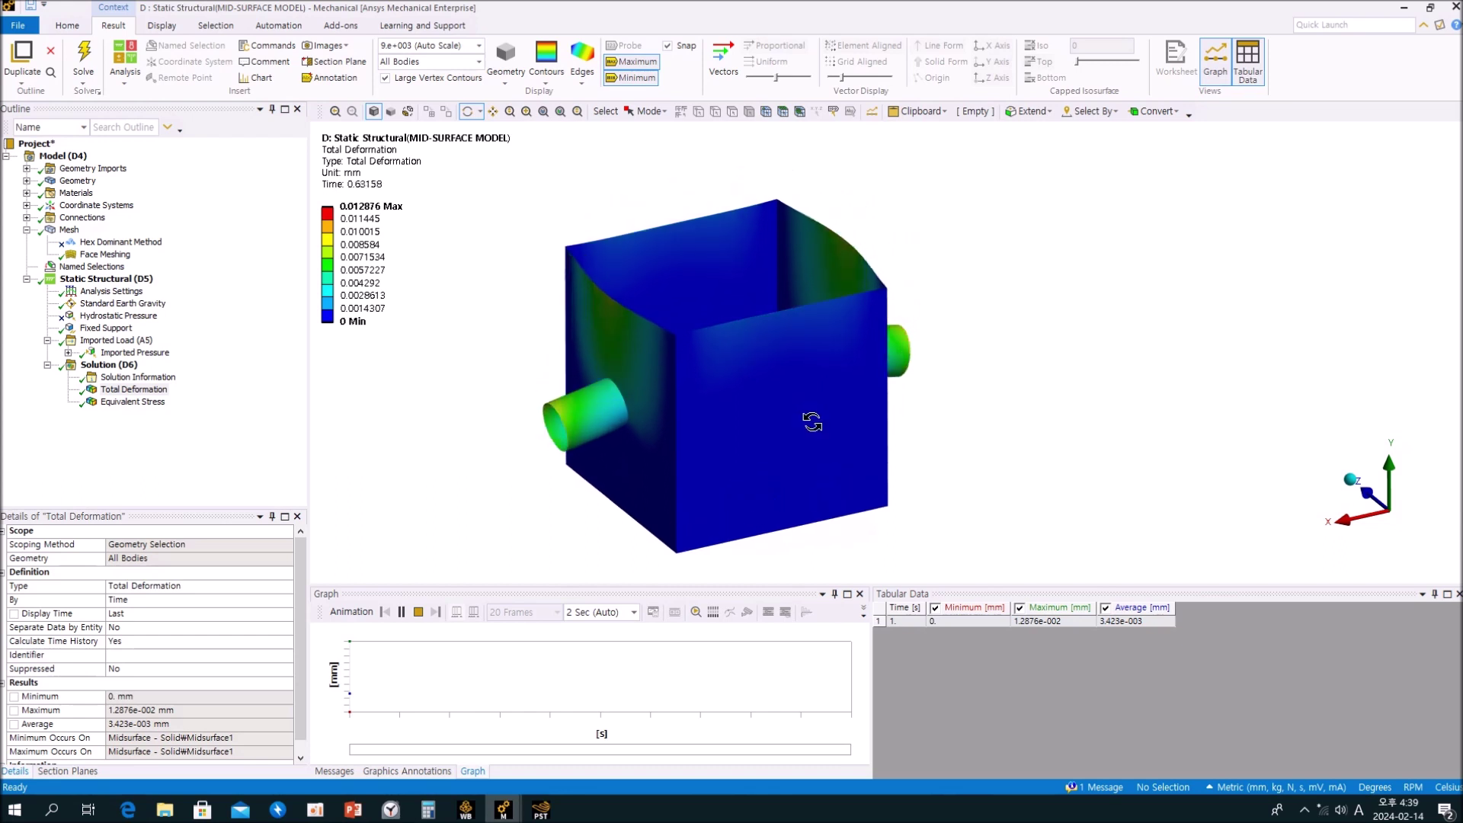
# Step: Return to the mid-surface model's Equivalent Stress and examine the maximum location at the pipe joint
pyautogui.click(118, 402)
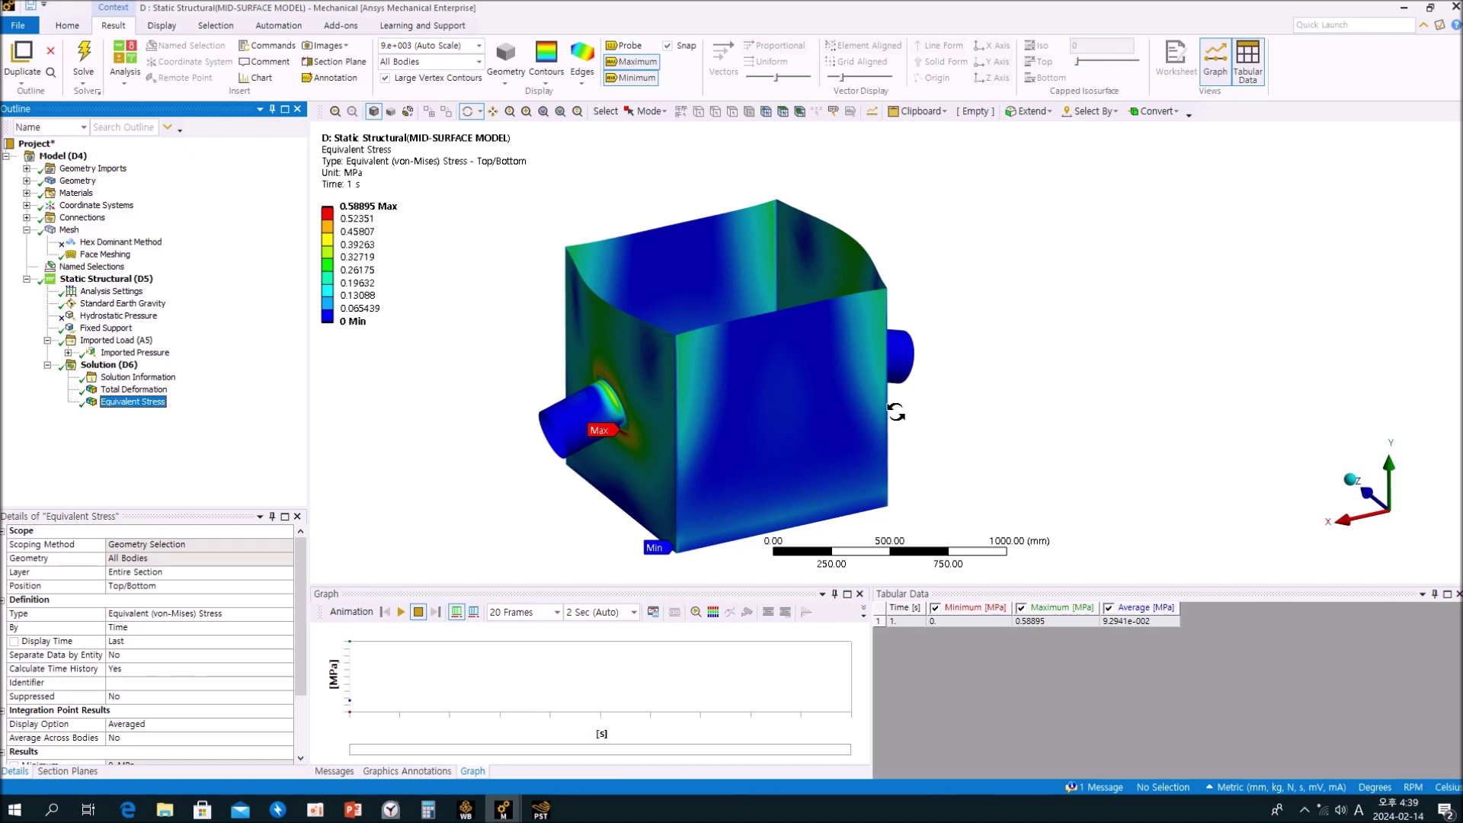
pyautogui.moveTo(838, 388); pyautogui.dragTo(818, 351)
pyautogui.scroll(-2, 823, 359)
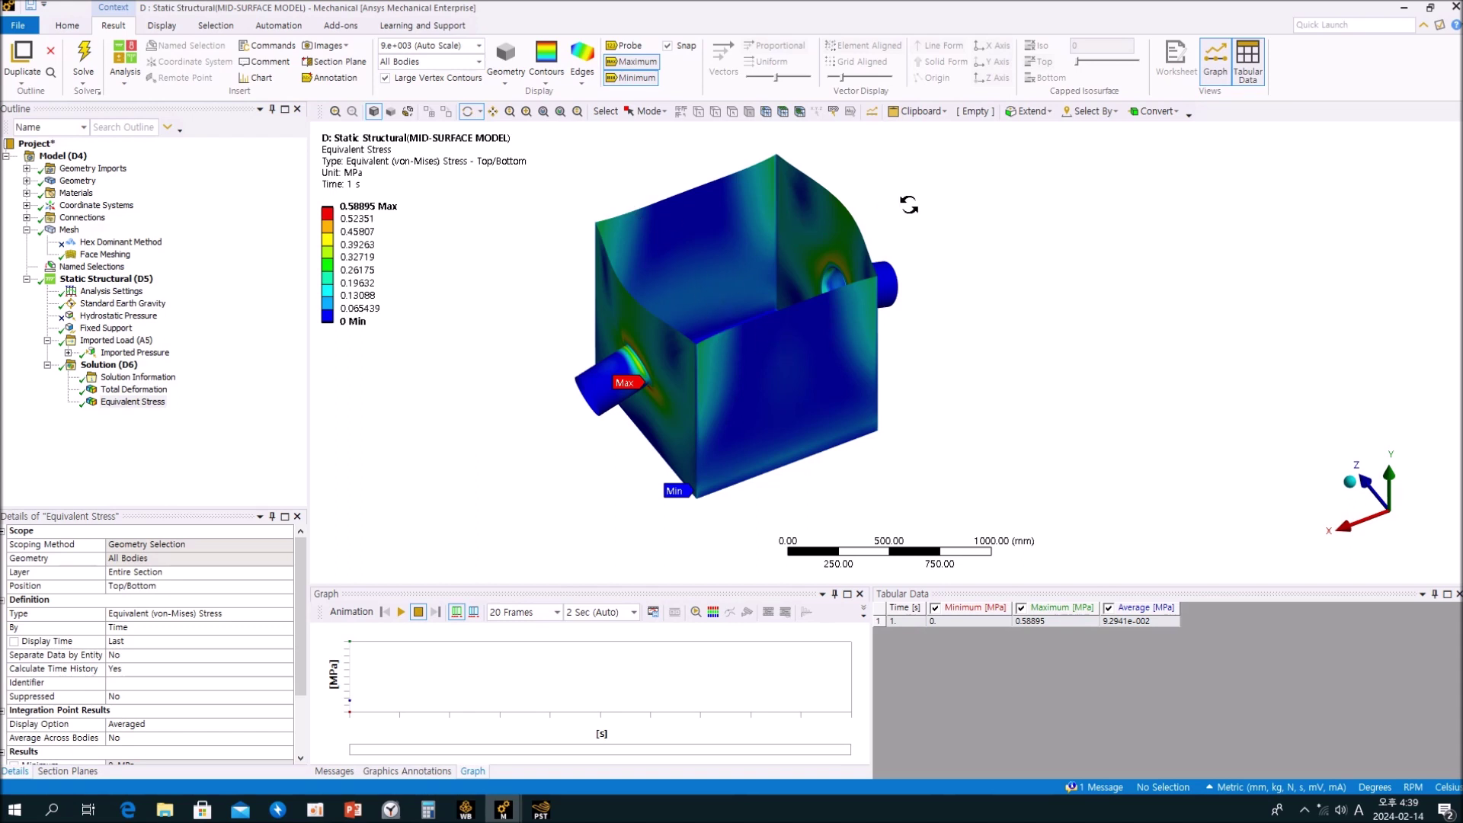
pyautogui.moveTo(919, 252); pyautogui.dragTo(945, 367)
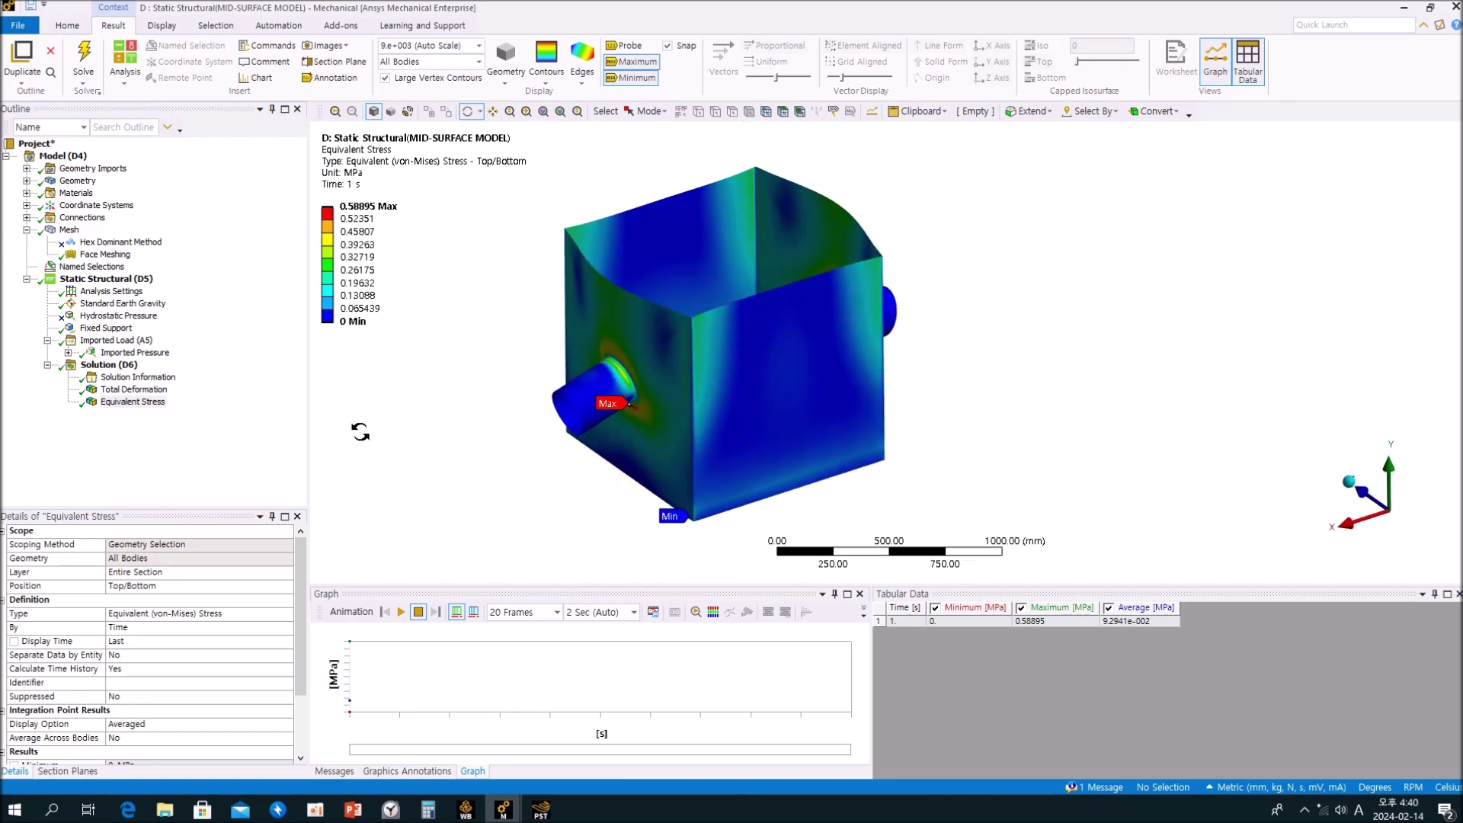
pyautogui.click(286, 456)
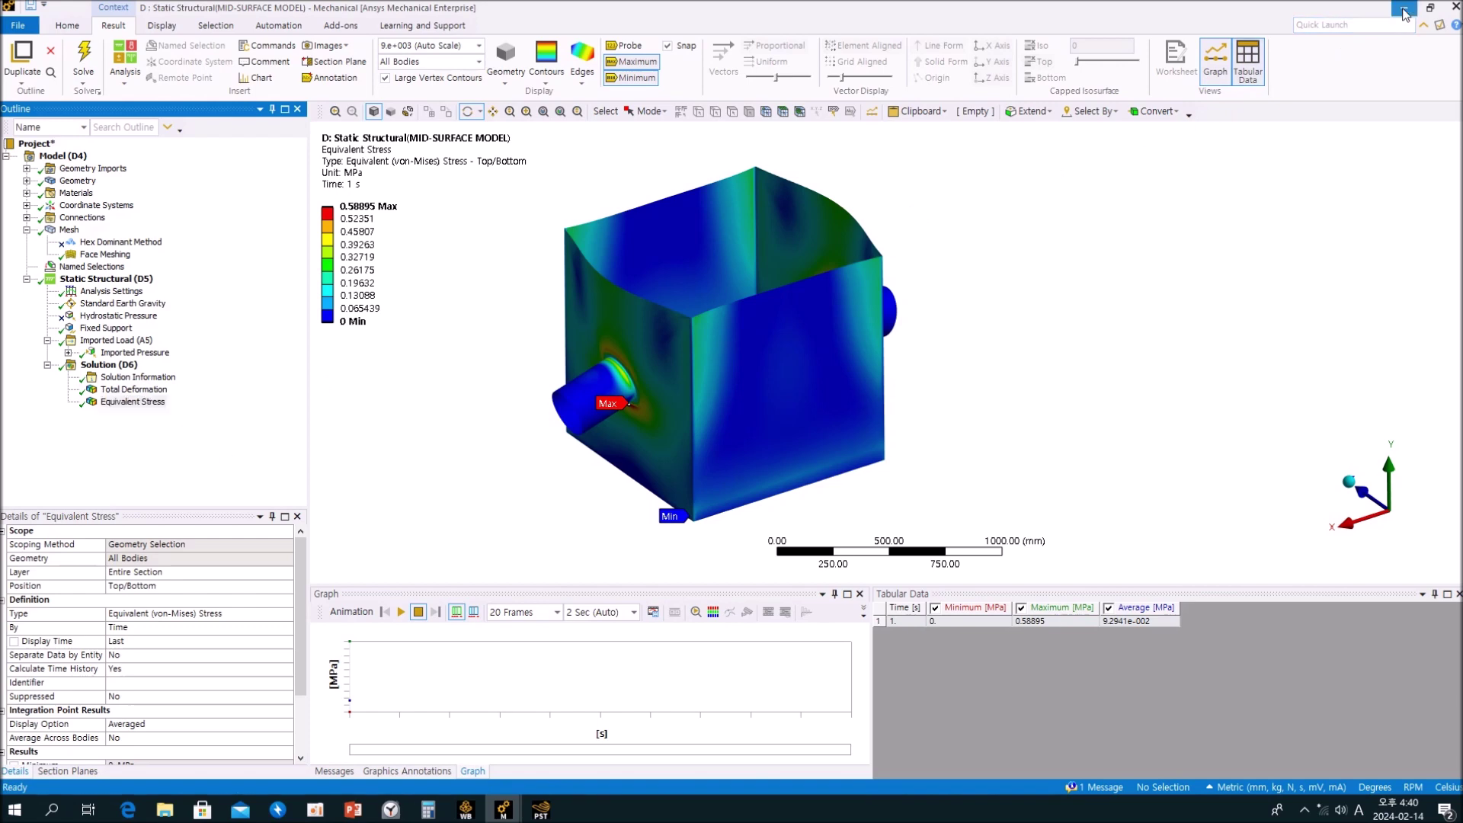
# Step: Switch to the solid model and open the details of its suppressed Hydrostatic Pressure load
pyautogui.click(1404, 9)
pyautogui.click(259, 414)
pyautogui.click(117, 292)
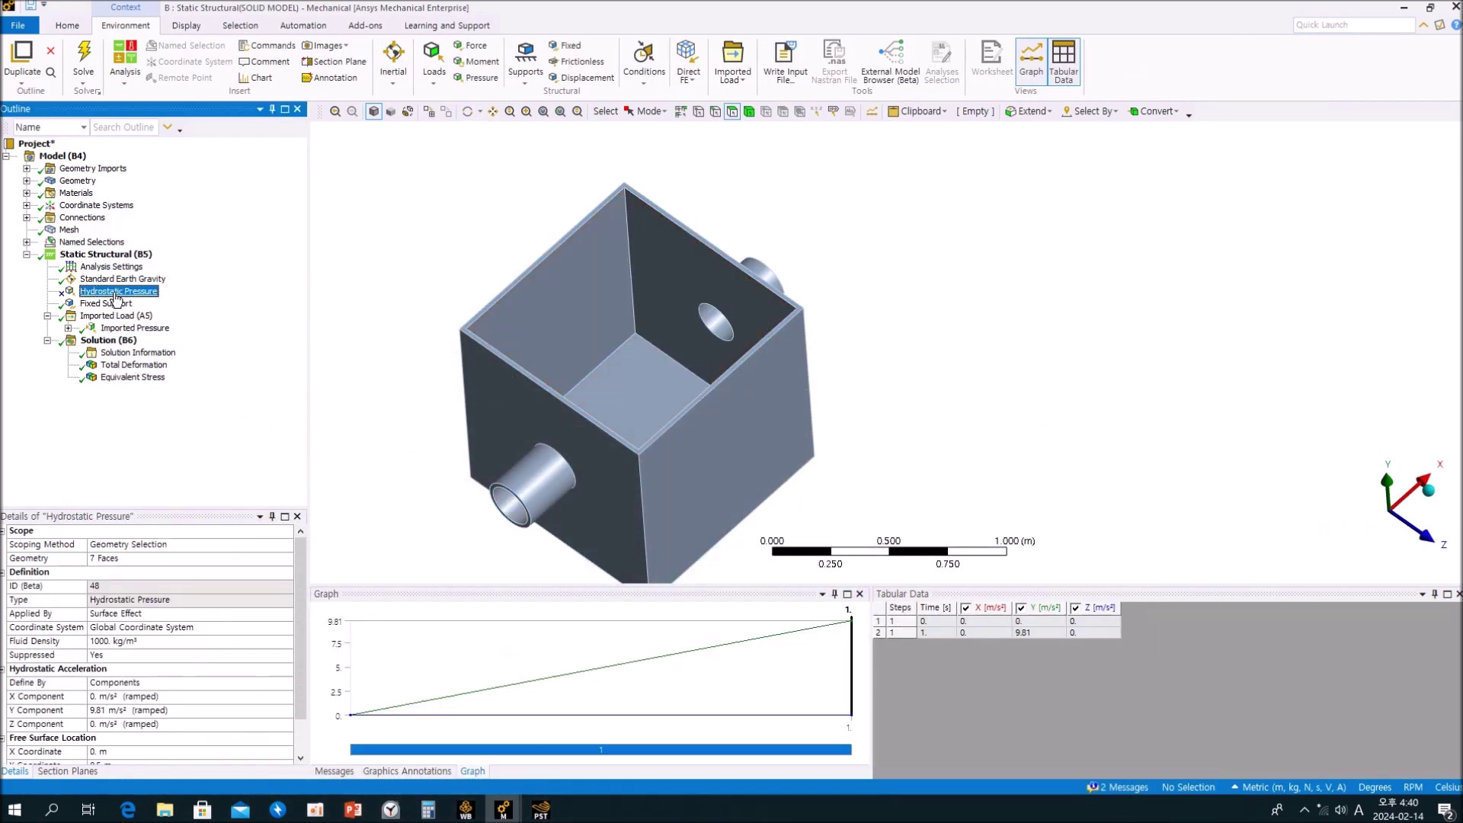
# Step: Unsuppress the solid model's Hydrostatic Pressure load and view its contours on the chamber
pyautogui.rightClick(116, 297)
pyautogui.click(164, 320)
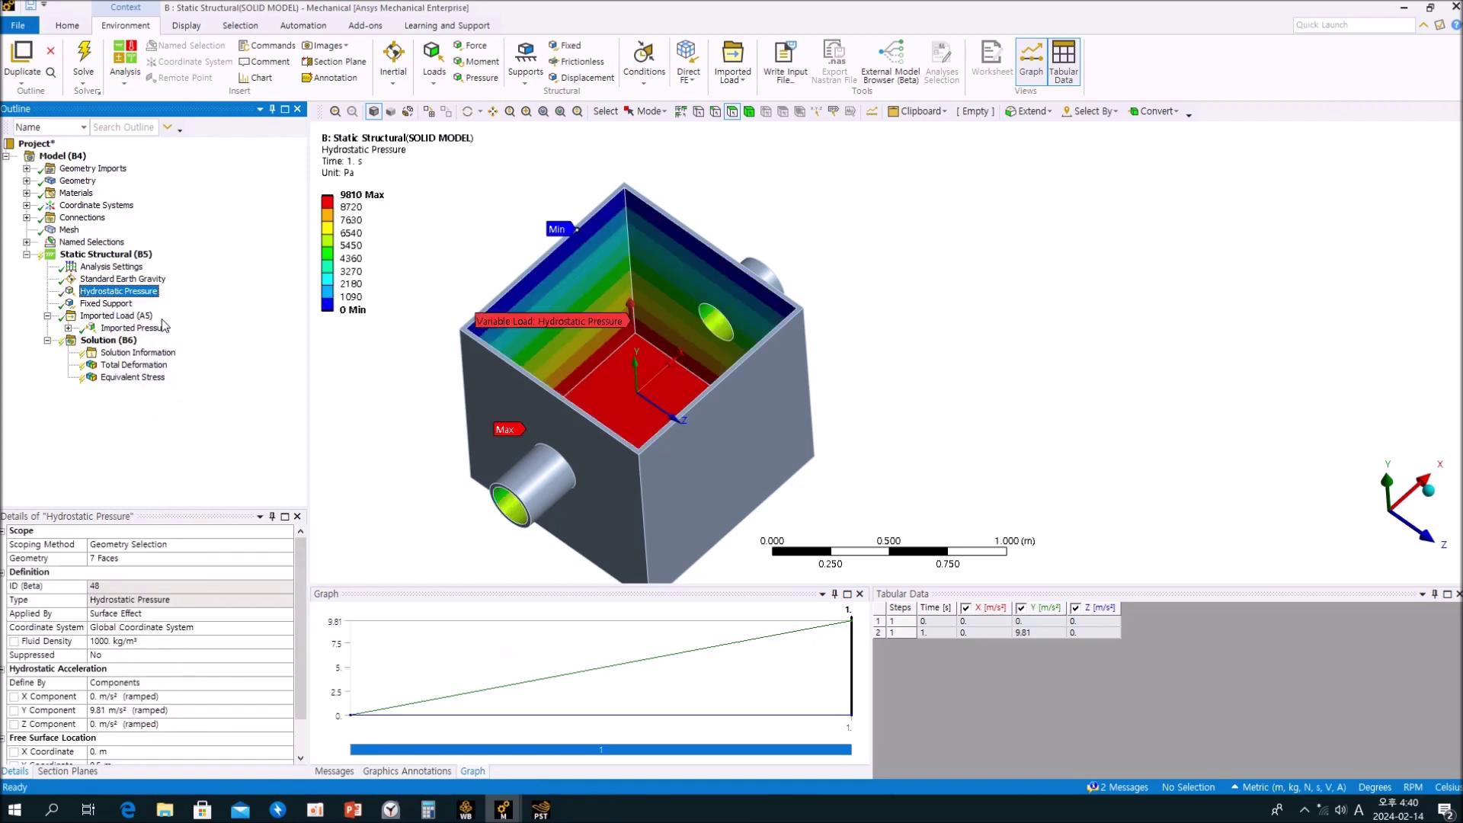
pyautogui.moveTo(361, 424); pyautogui.dragTo(307, 422, button='middle')
pyautogui.click(194, 448)
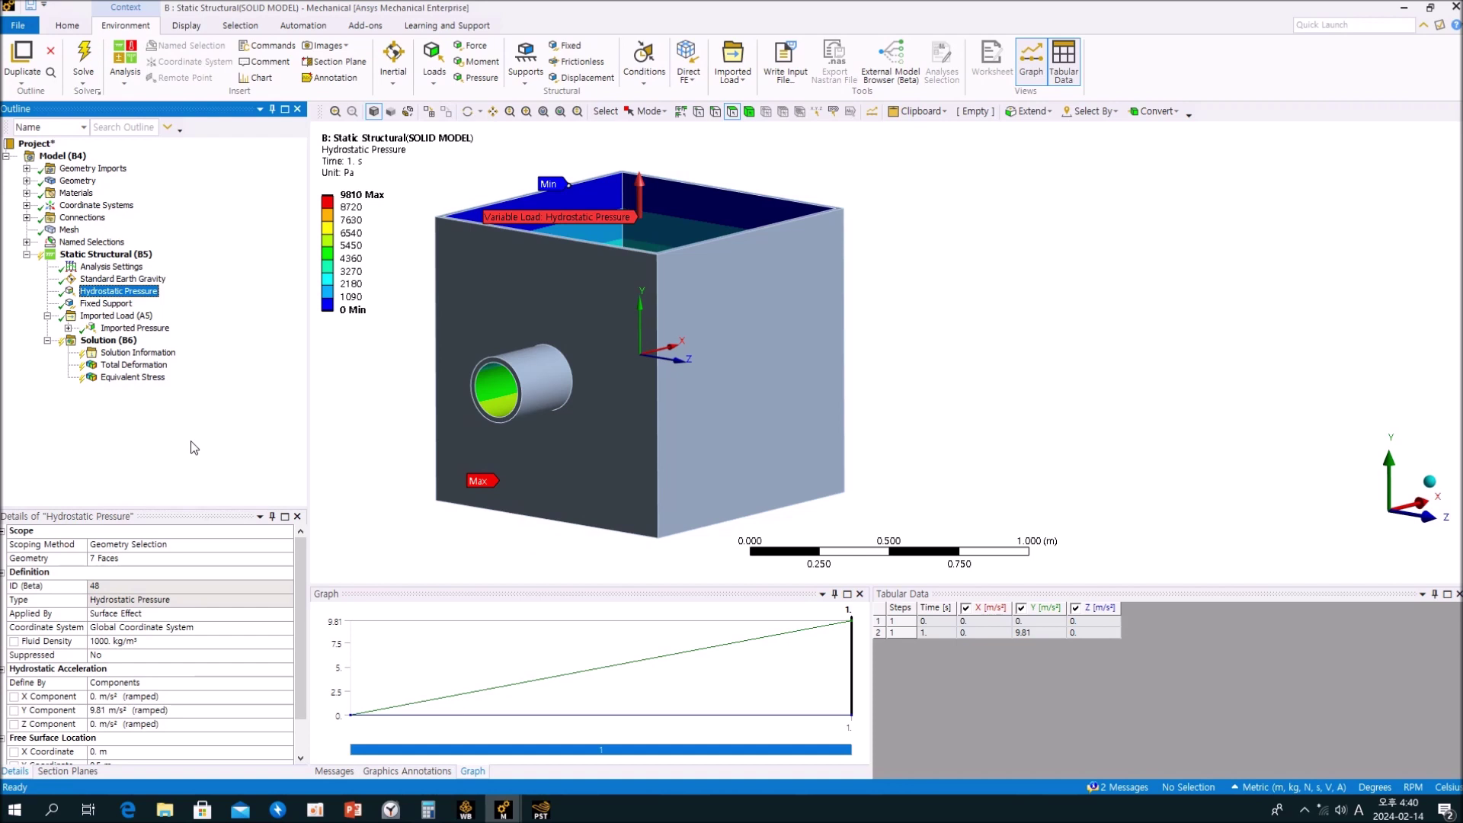
# Step: Review the inner faces scoped to the Hydrostatic Pressure load and the available structural load types without changing the selection
pyautogui.click(126, 559)
pyautogui.moveTo(880, 258); pyautogui.dragTo(926, 255, button='middle')
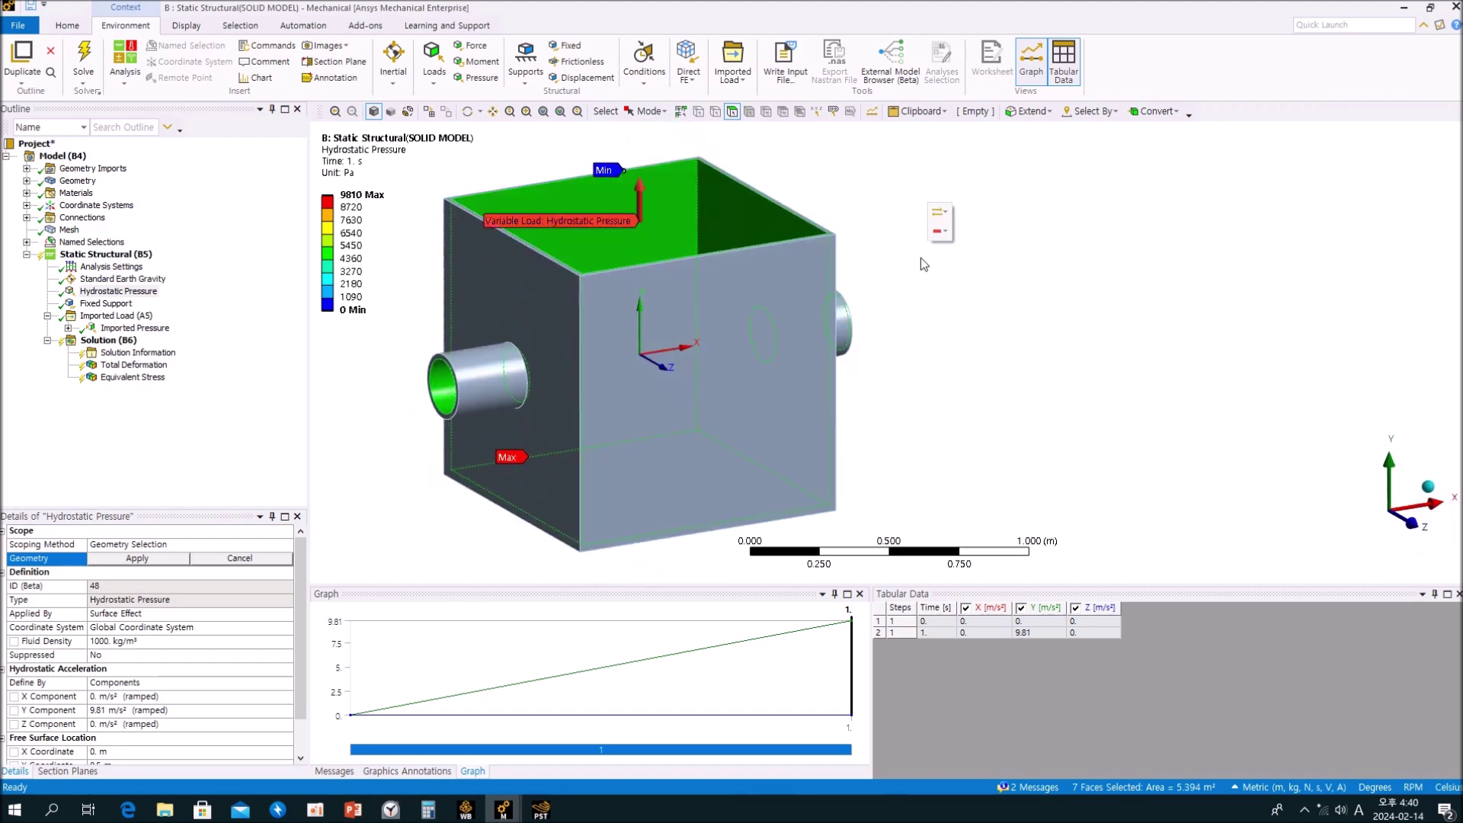
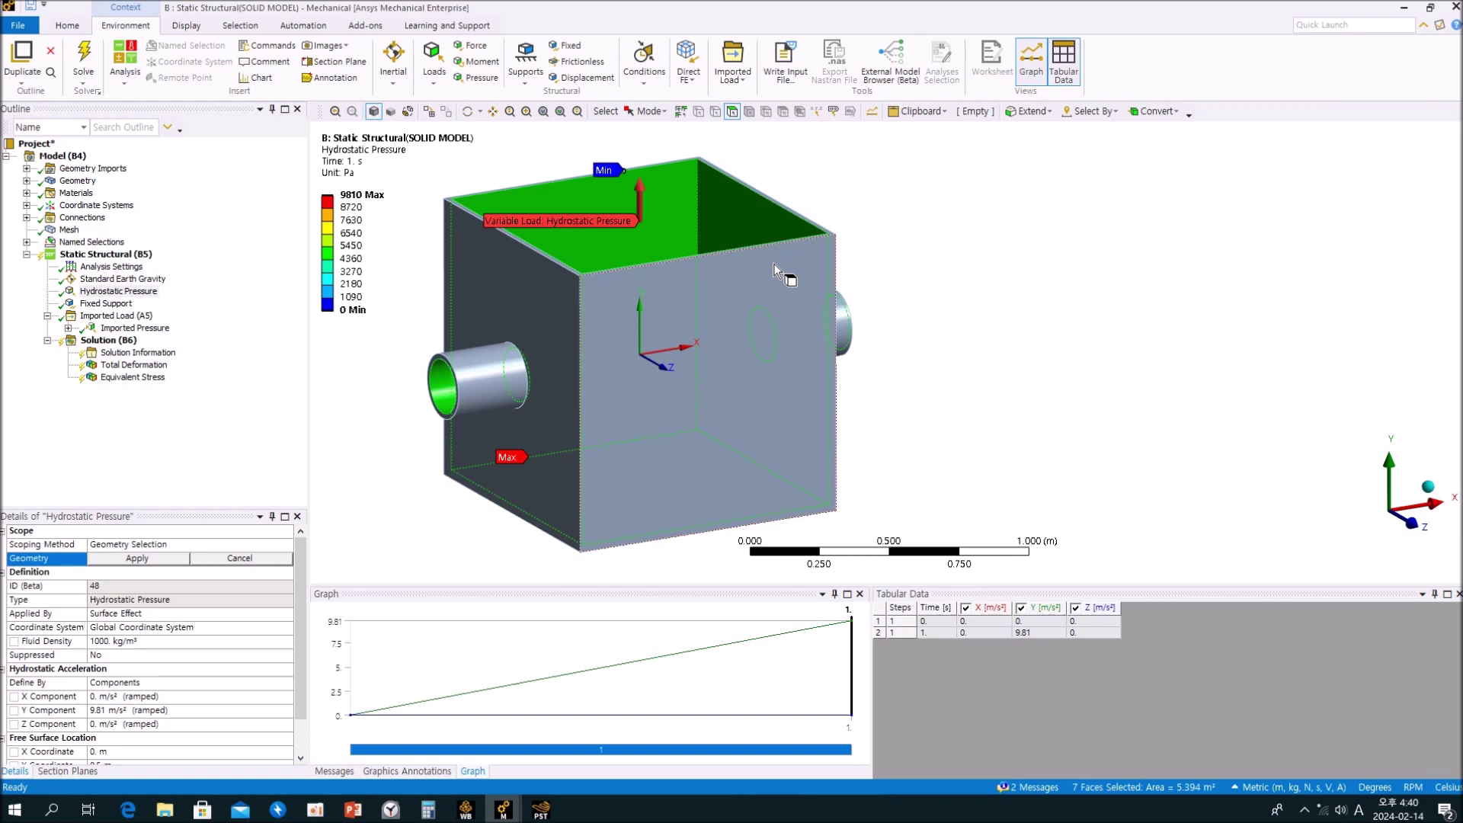
pyautogui.click(983, 209)
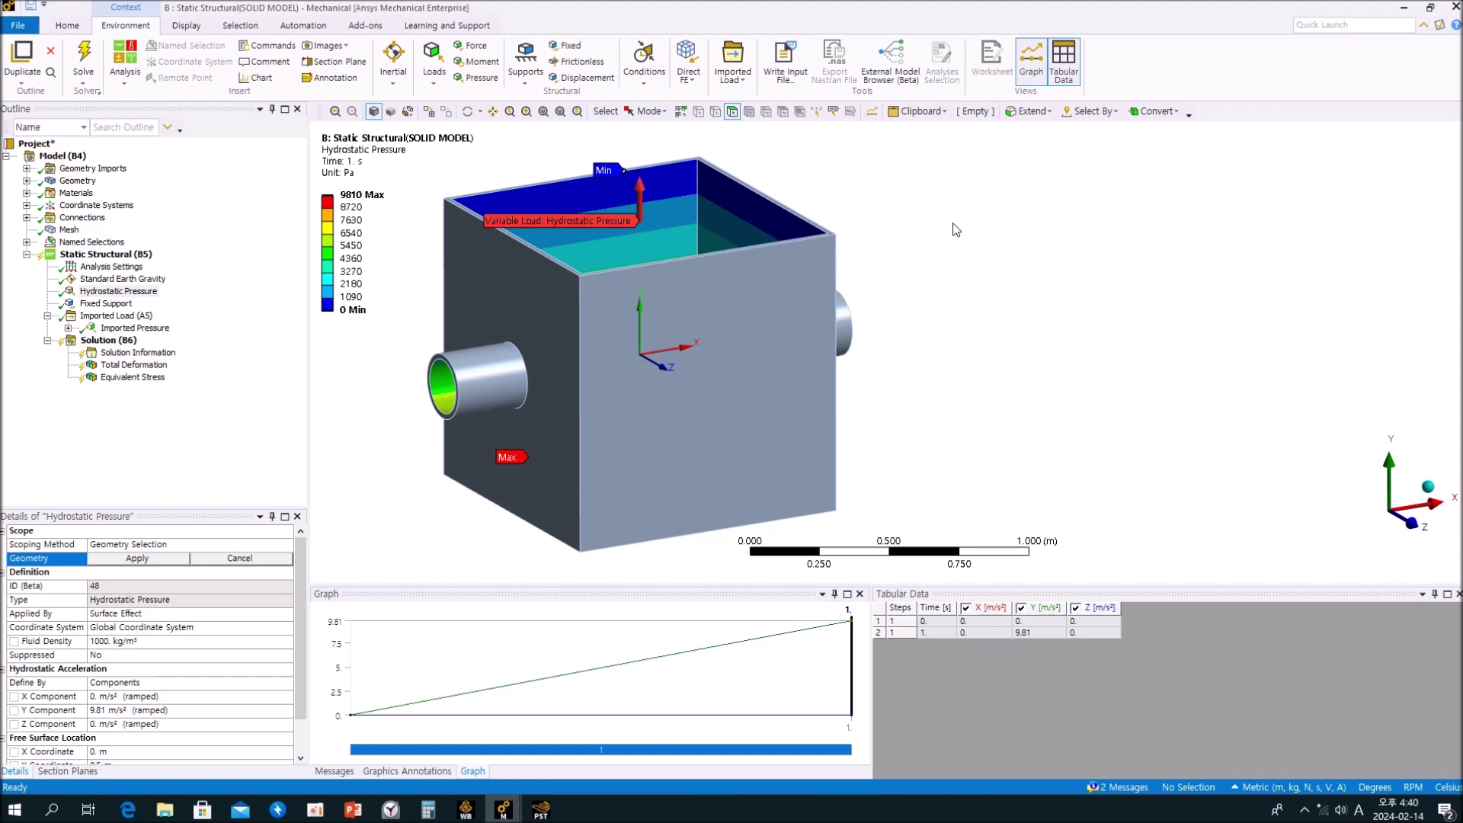
pyautogui.click(195, 428)
pyautogui.click(259, 558)
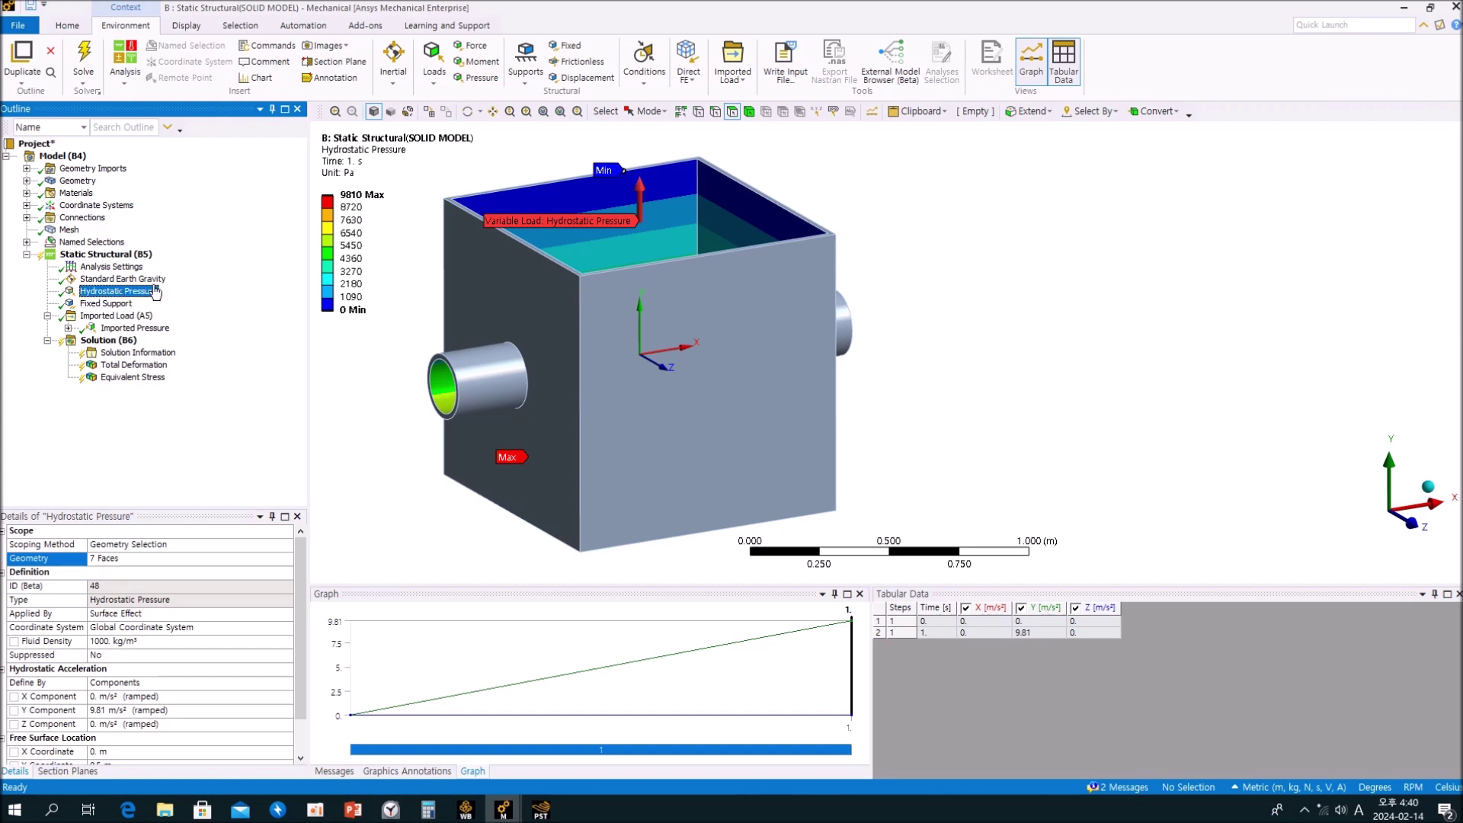
pyautogui.click(432, 85)
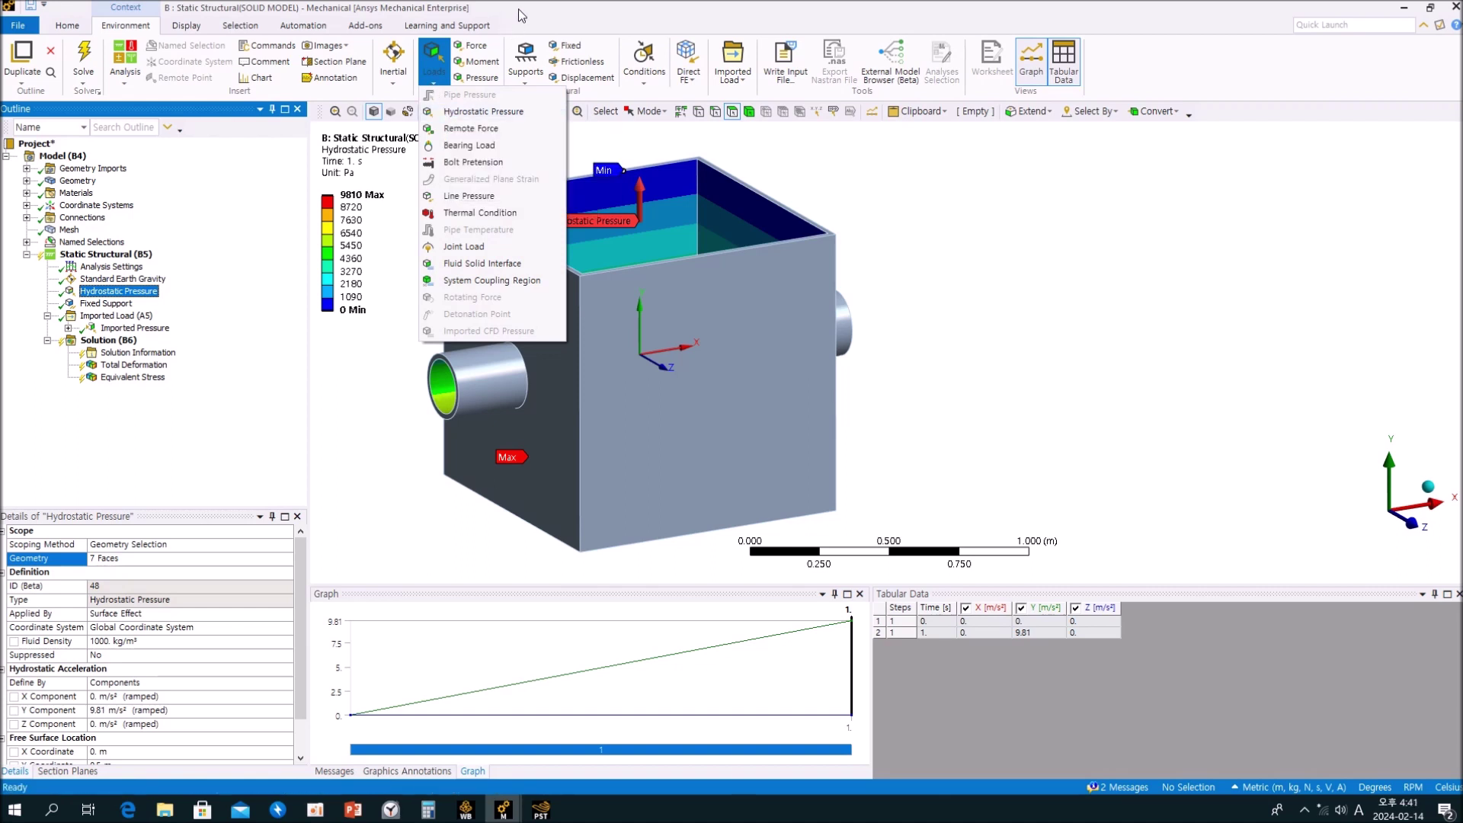
pyautogui.press('Escape')
pyautogui.click(118, 558)
pyautogui.click(118, 560)
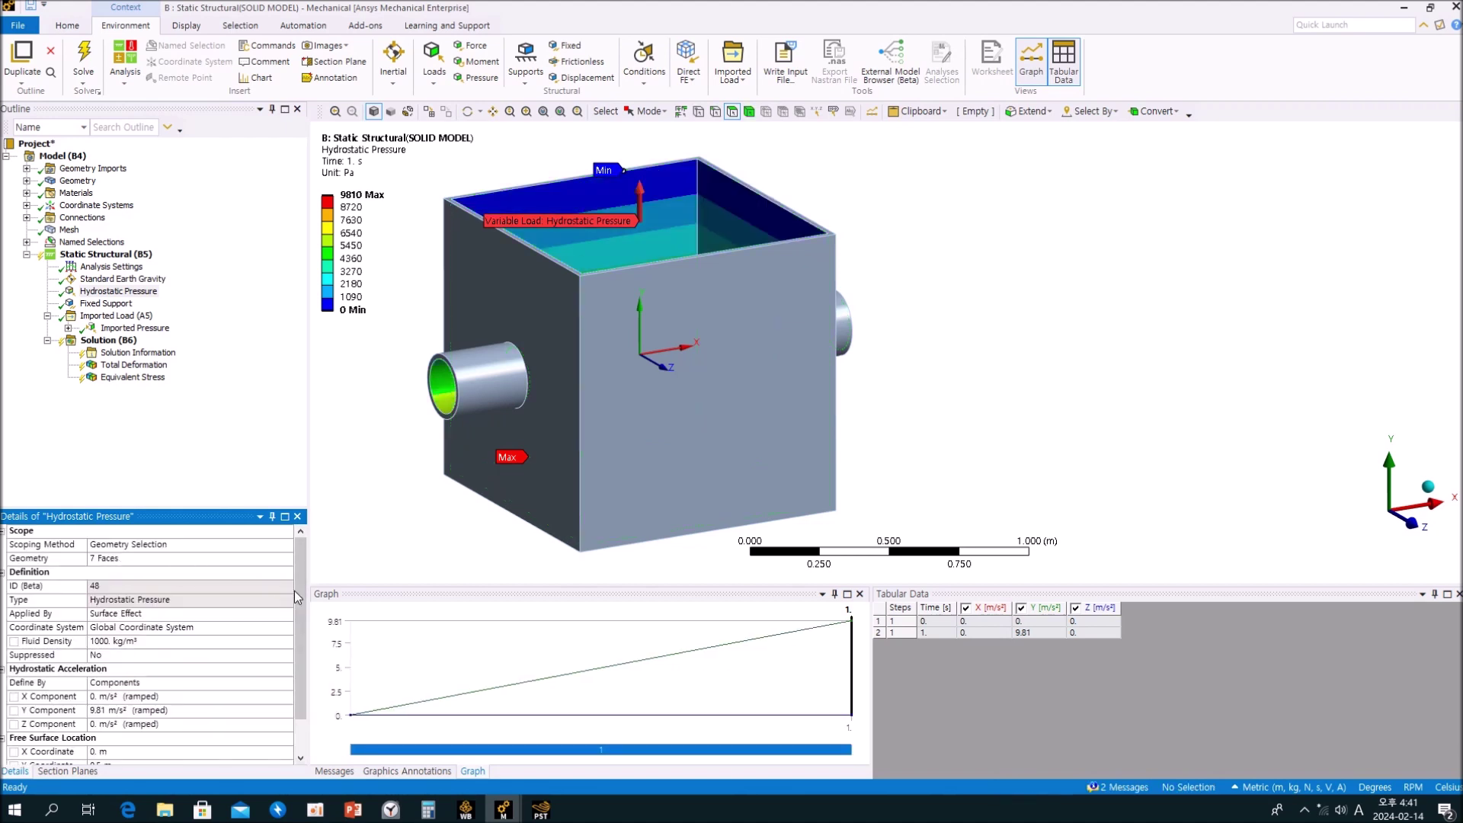
# Step: Set the Hydrostatic Pressure load's fluid density to 997 kg/m³
pyautogui.scroll(-1, 229, 610)
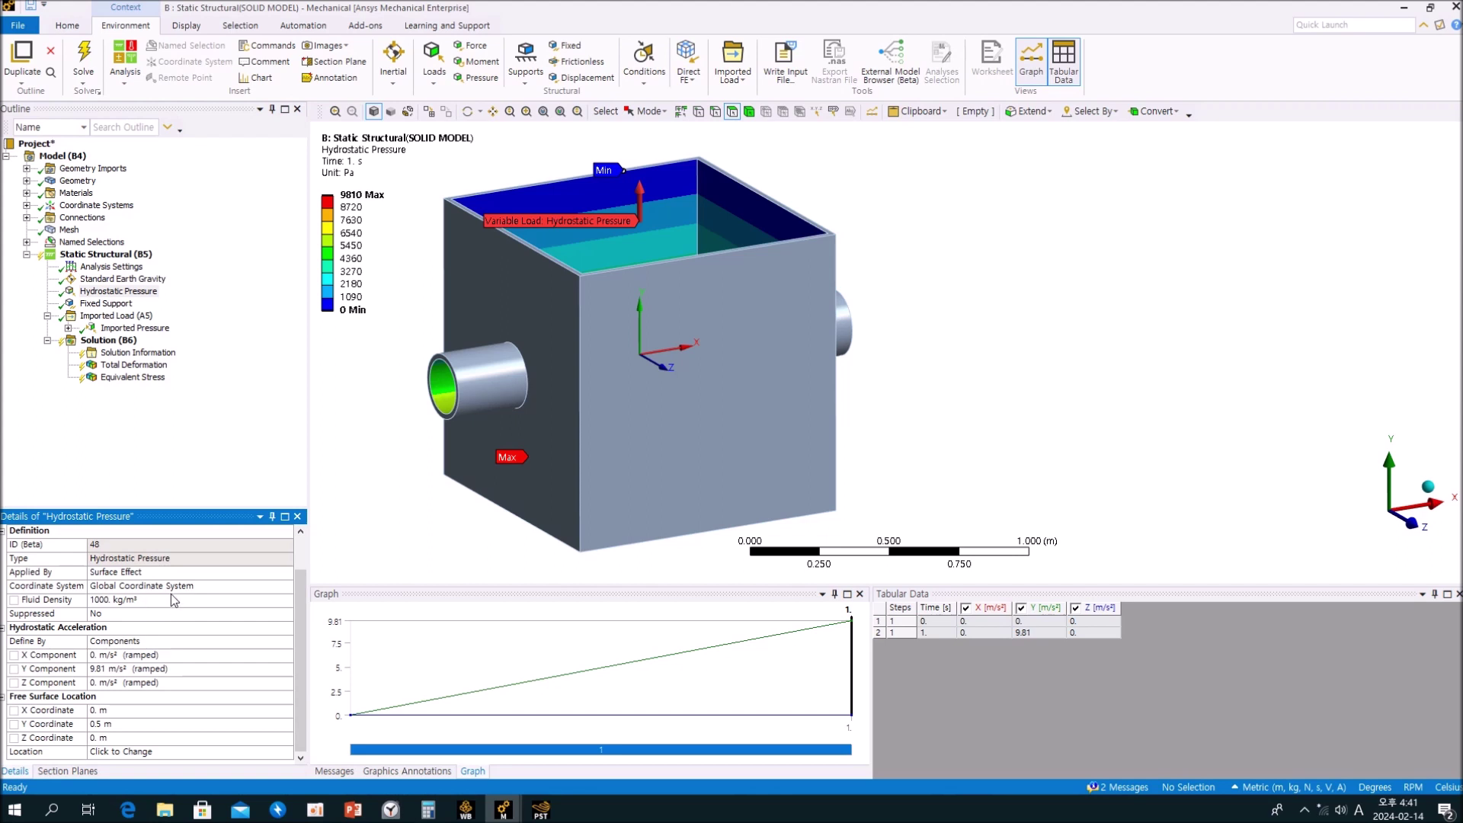
pyautogui.click(166, 602)
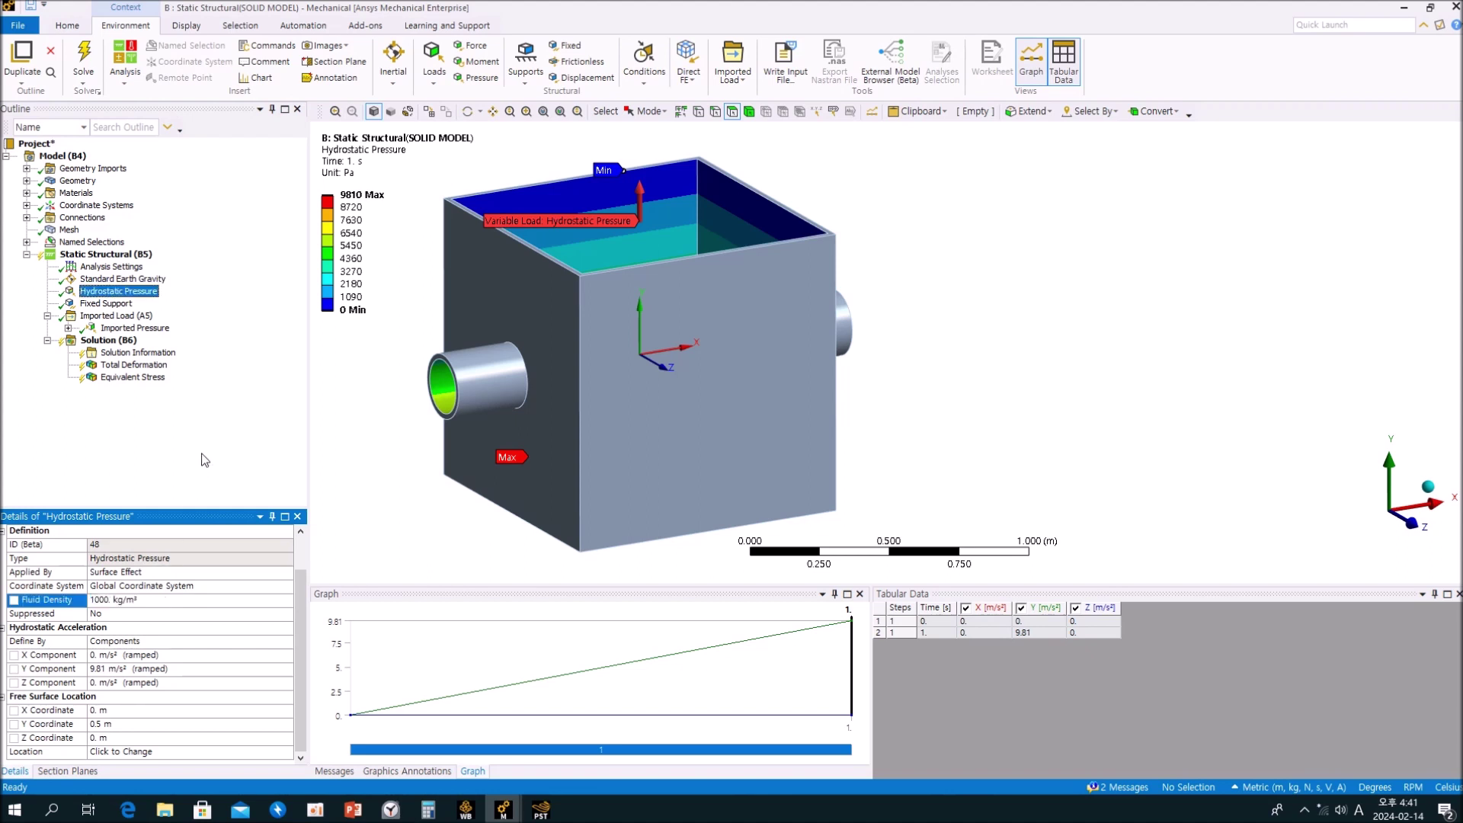
pyautogui.write('997')
pyautogui.press('Return')
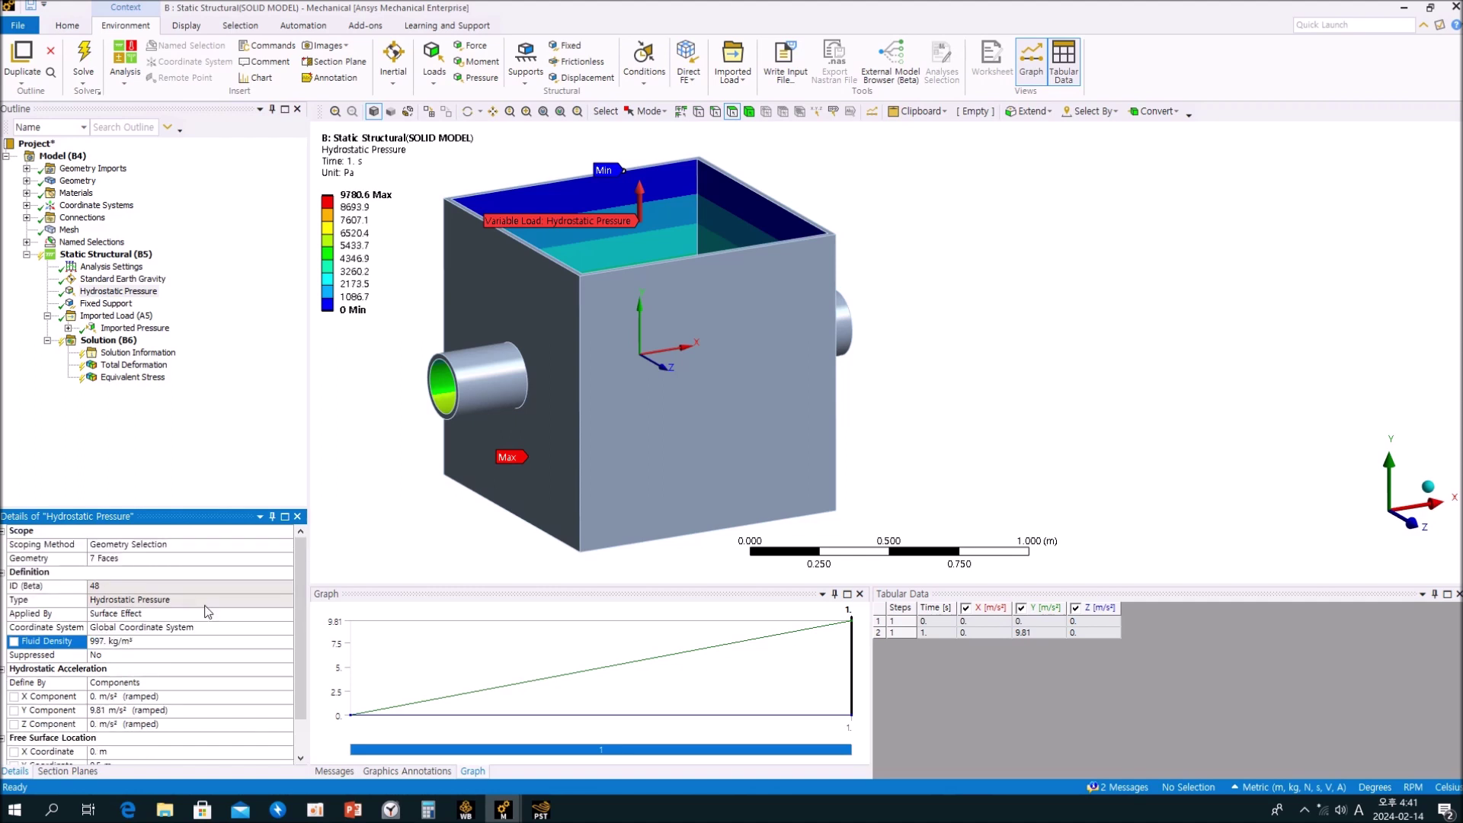
pyautogui.click(218, 457)
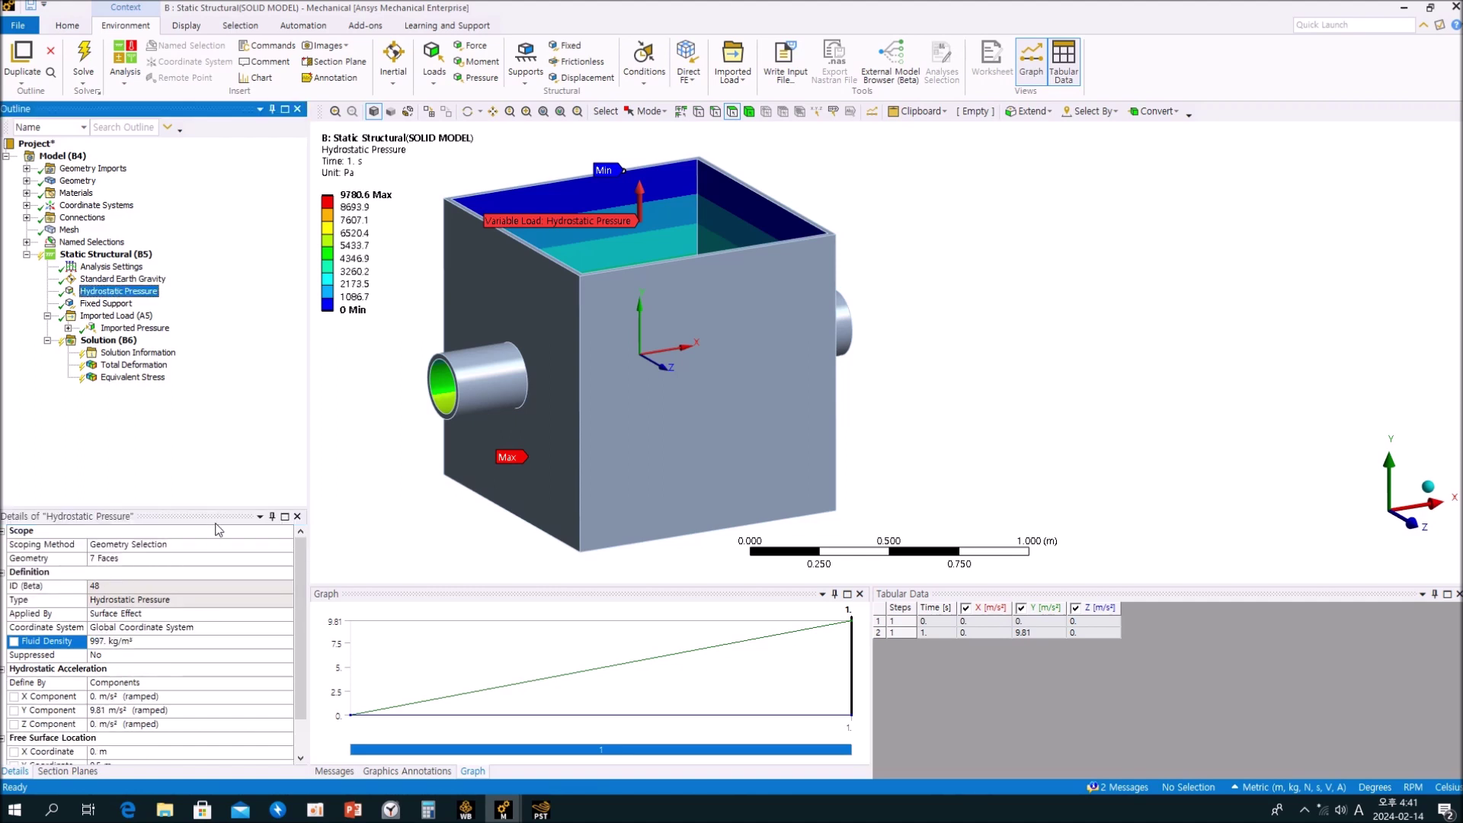
# Step: Try a hydrostatic acceleration Y component of -9.81 m/s² and examine the pressure contours on the chamber walls
pyautogui.scroll(-1, 268, 625)
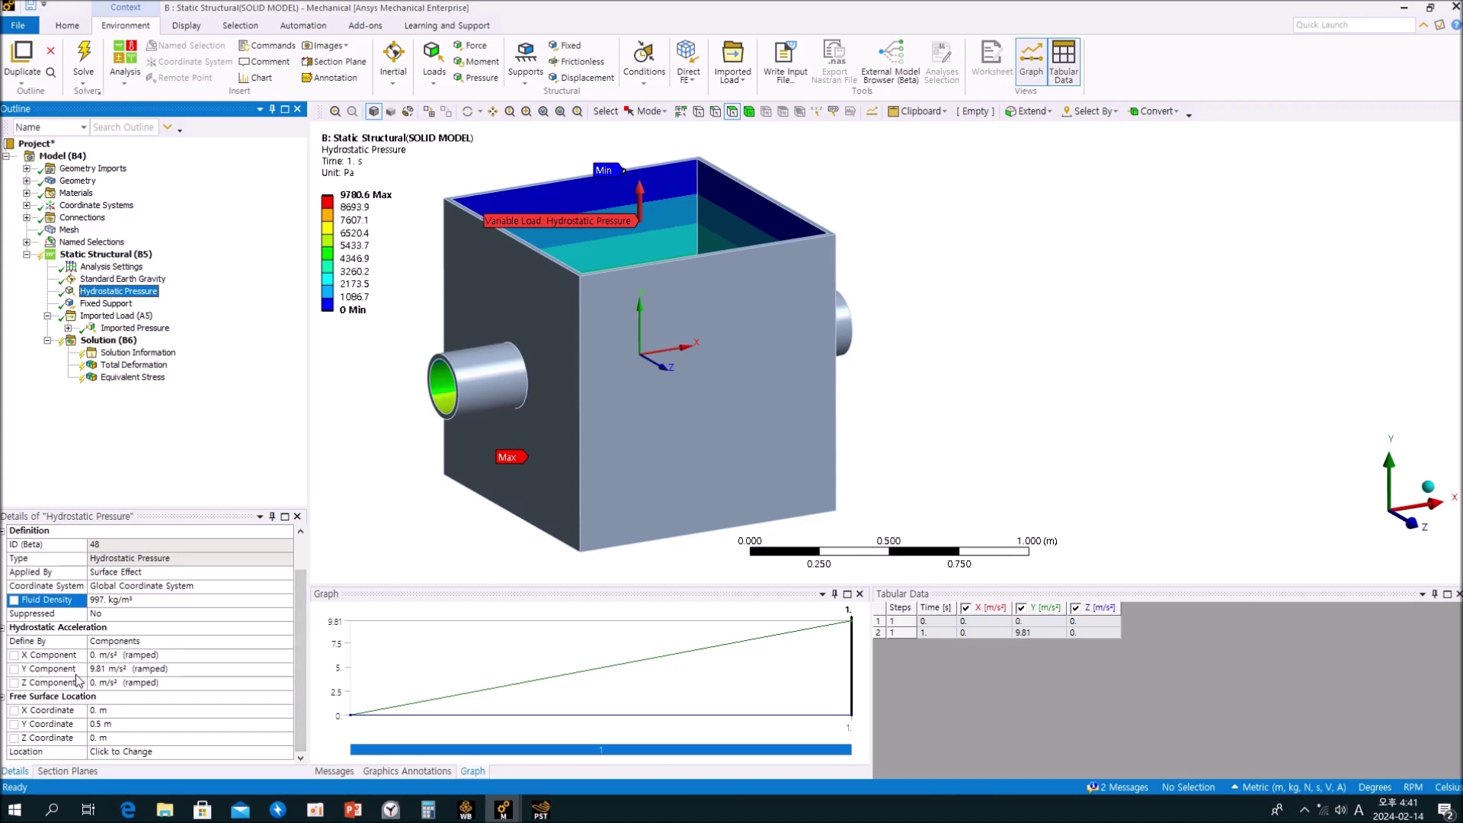
pyautogui.click(187, 669)
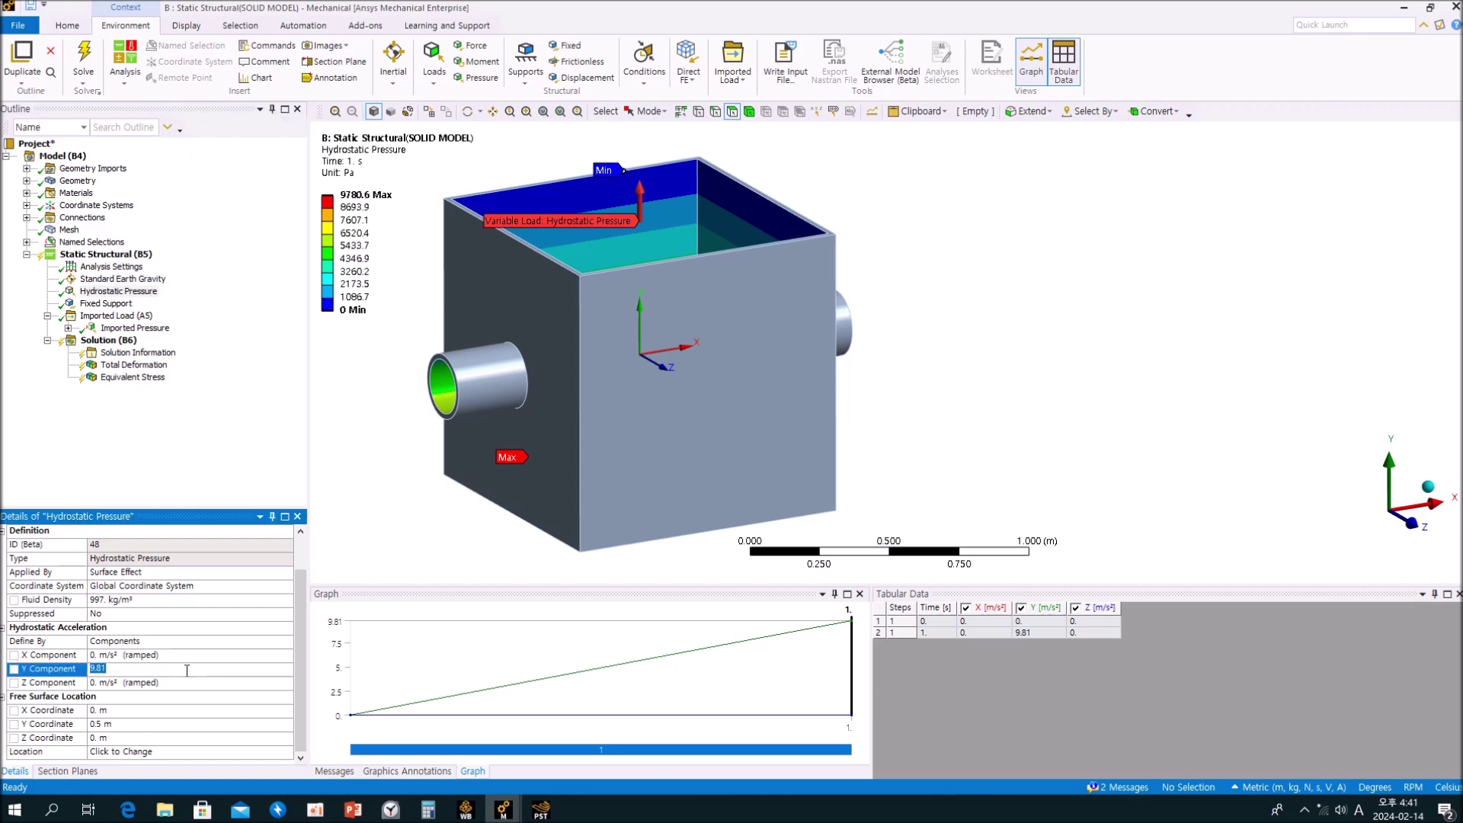
pyautogui.moveTo(647, 297); pyautogui.dragTo(644, 360, button='middle')
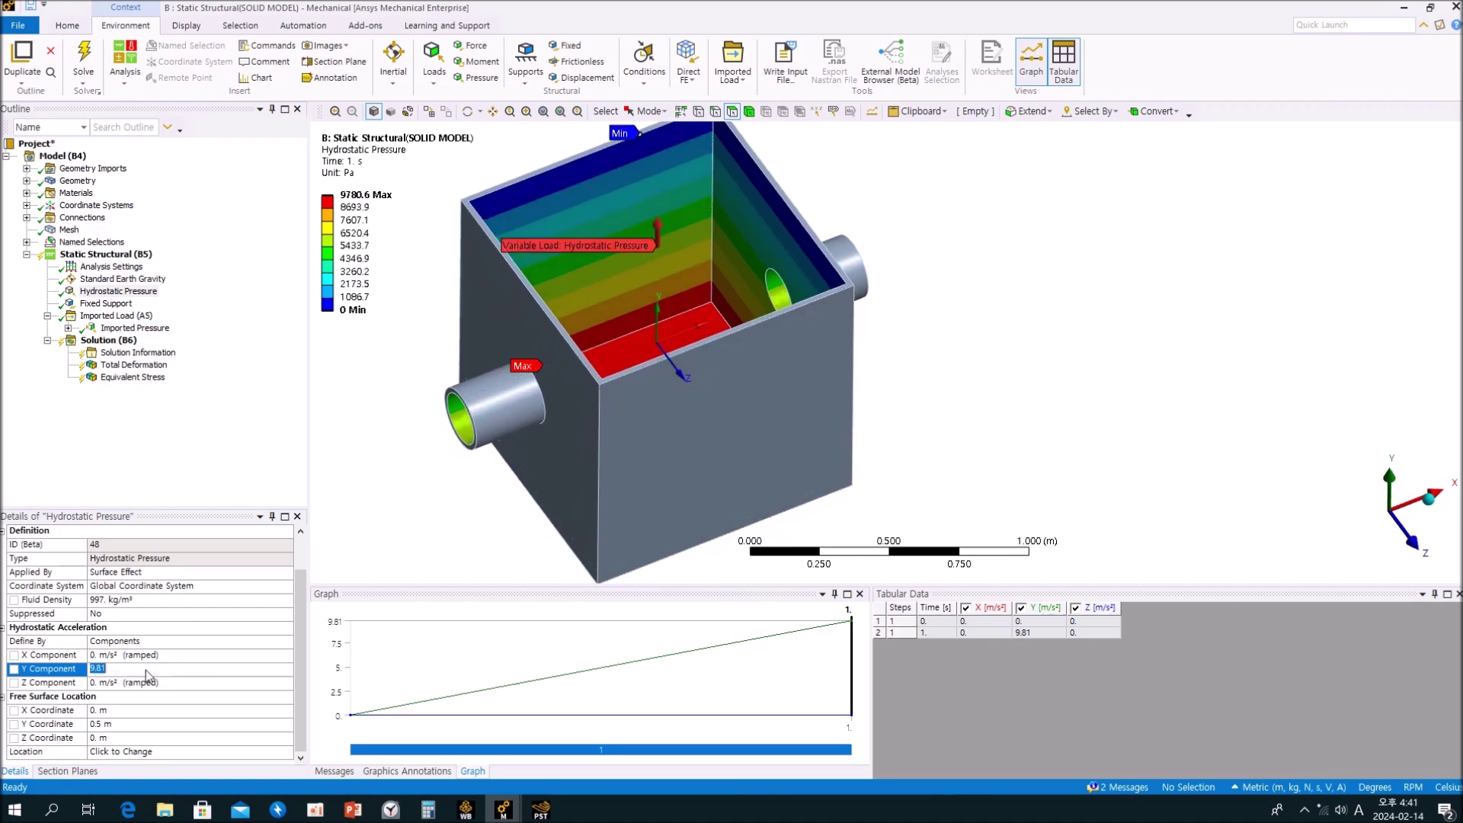
pyautogui.click(147, 670)
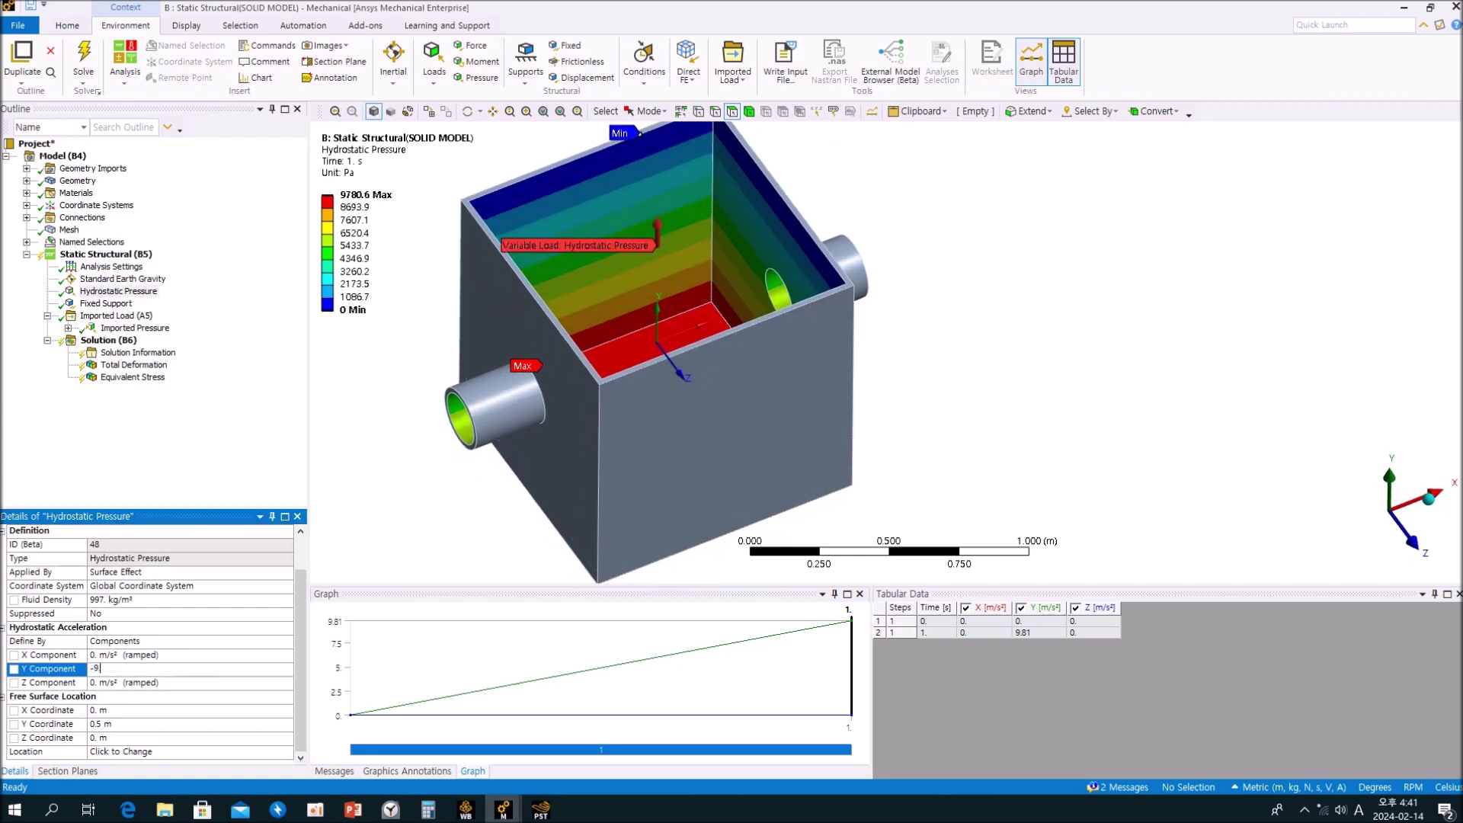
pyautogui.write('-9.81')
pyautogui.press('Return')
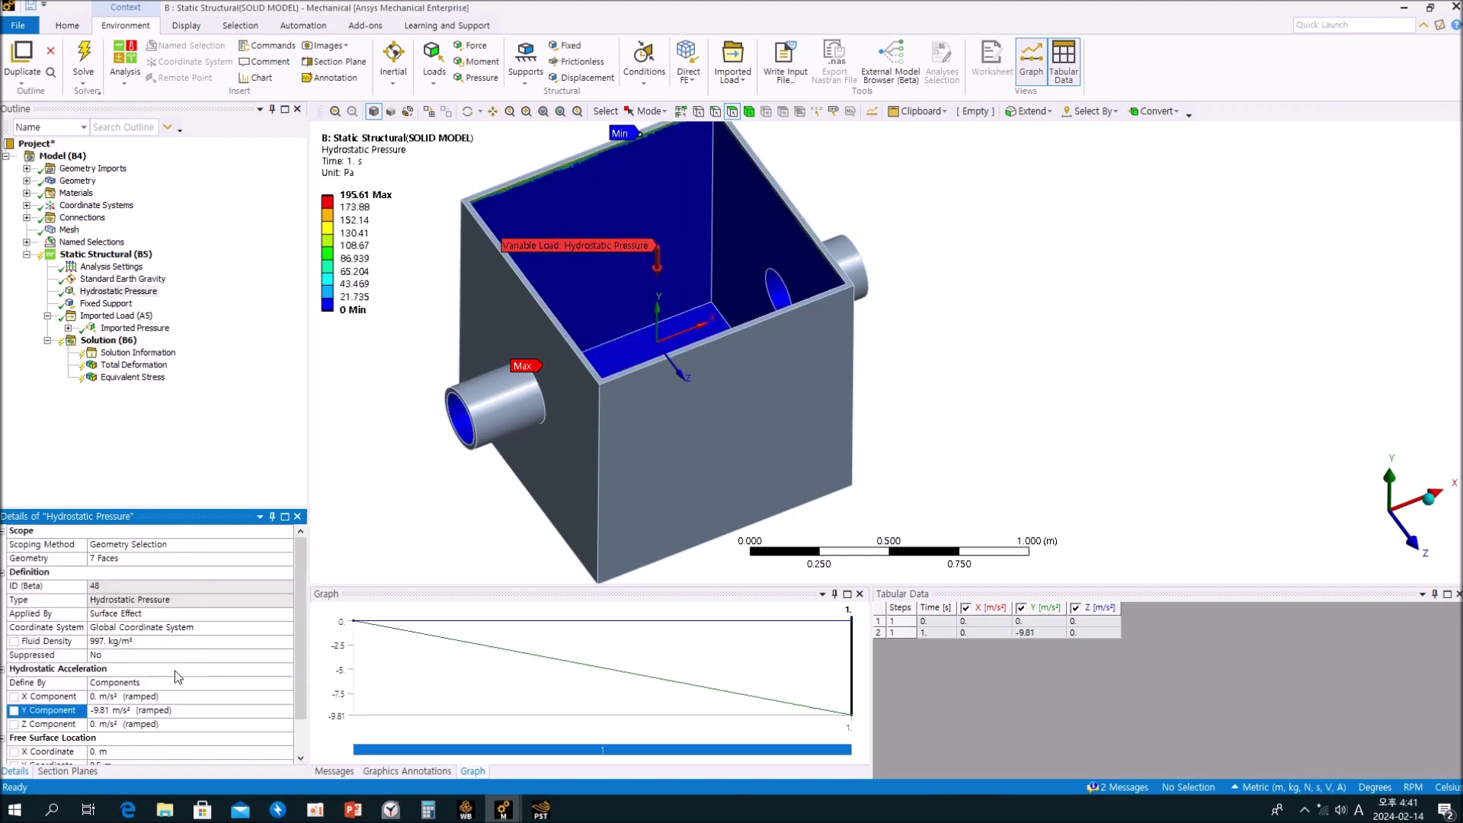
pyautogui.moveTo(680, 320); pyautogui.dragTo(710, 344, button='middle')
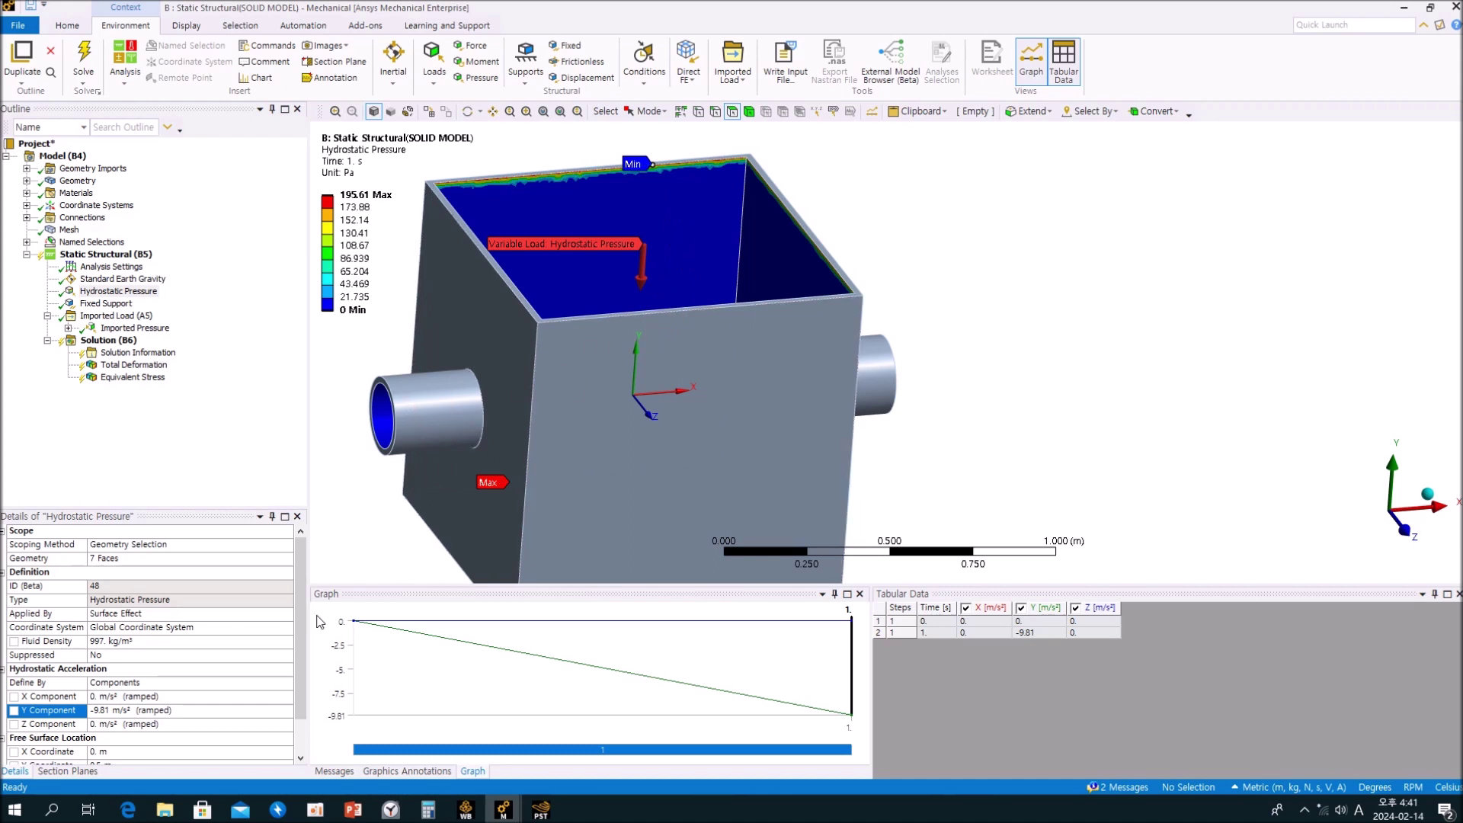
# Step: Set the hydrostatic acceleration Y component back to 9.81 m/s² and examine the pressure distribution on the walls and floor
pyautogui.click(189, 714)
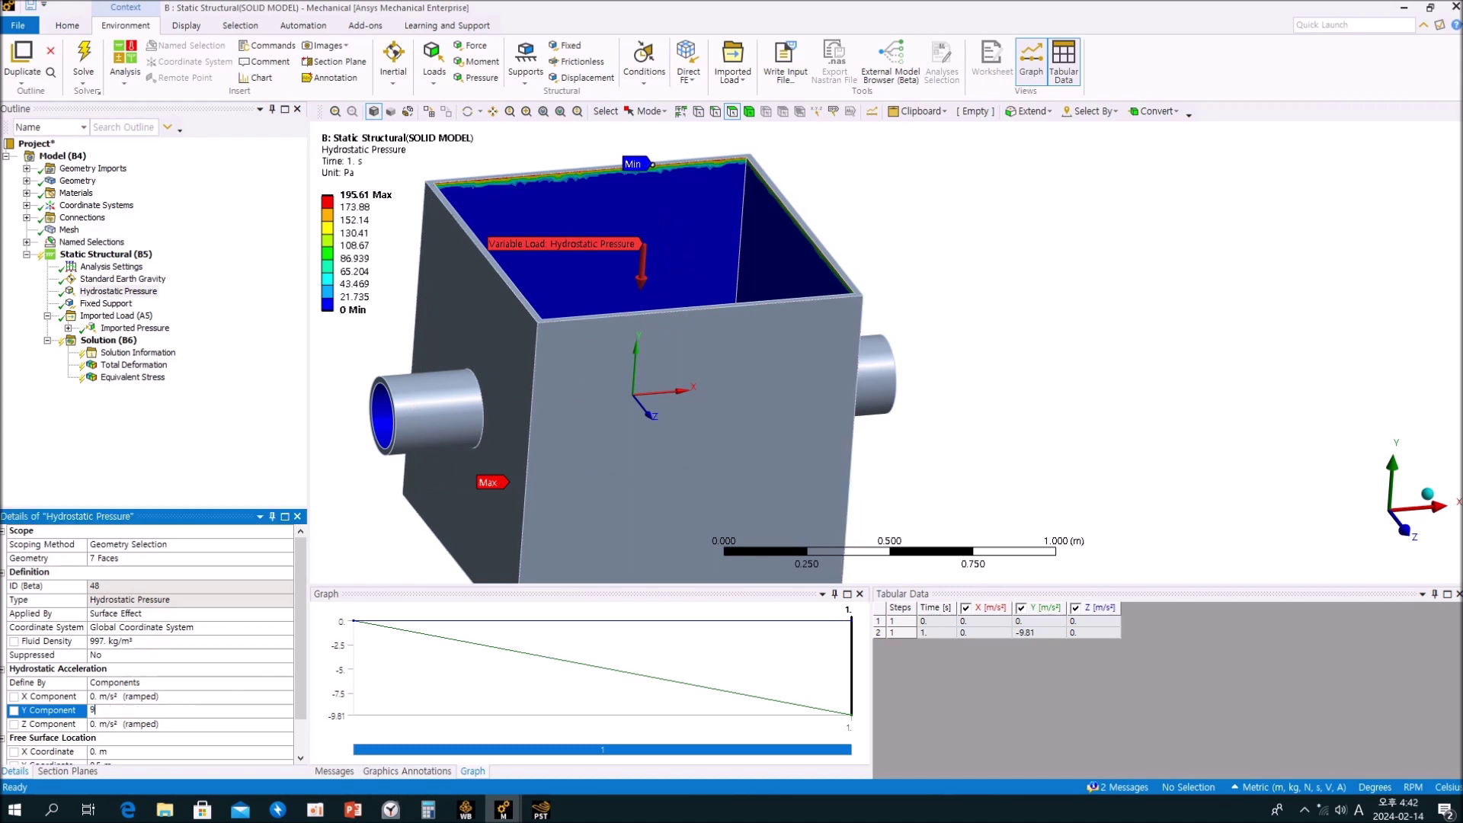
pyautogui.press('Return')
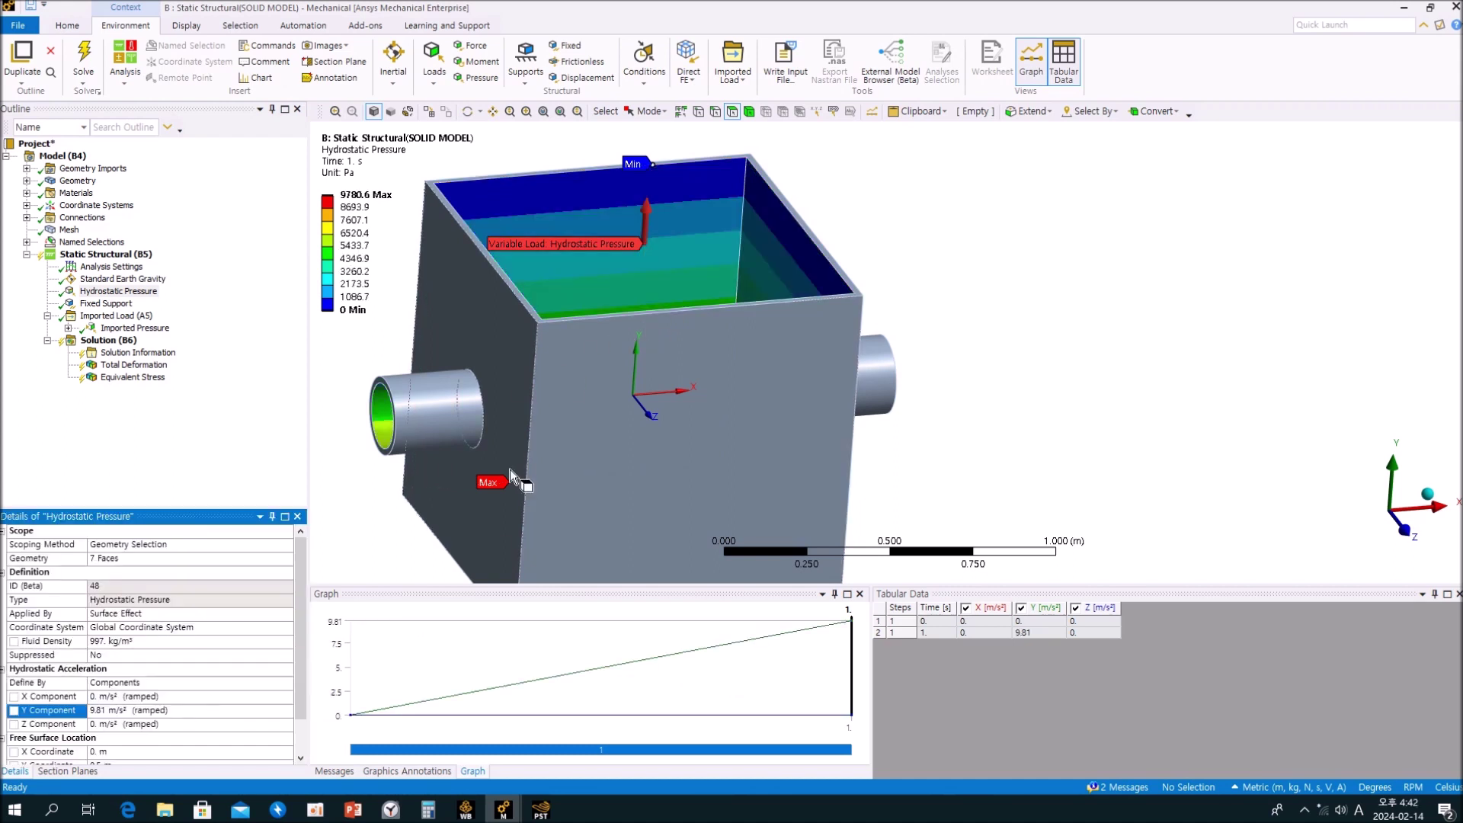
pyautogui.moveTo(714, 289); pyautogui.dragTo(712, 246, button='middle')
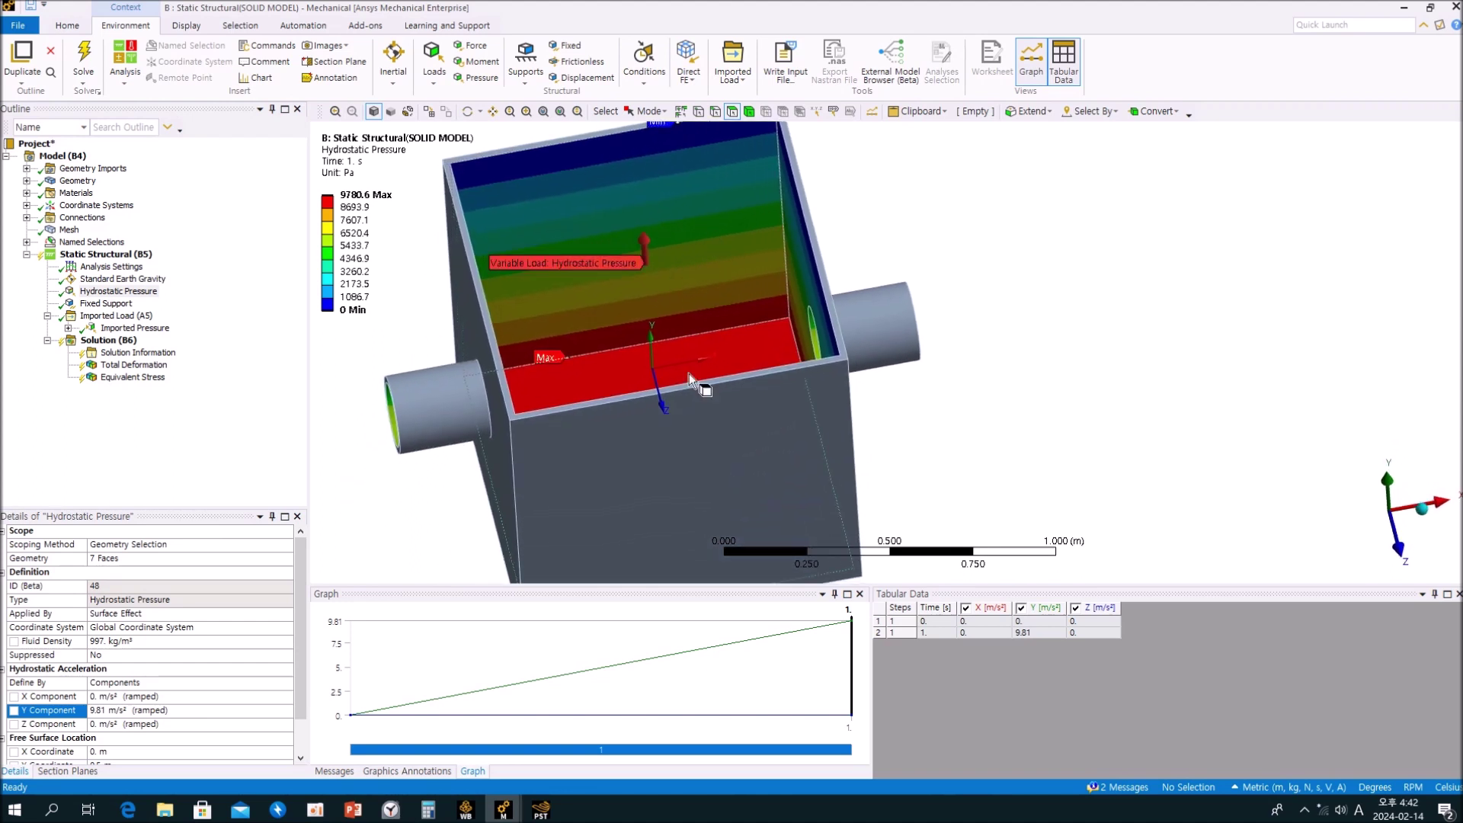
pyautogui.moveTo(677, 371); pyautogui.dragTo(778, 247, button='middle')
pyautogui.scroll(-5, 695, 343)
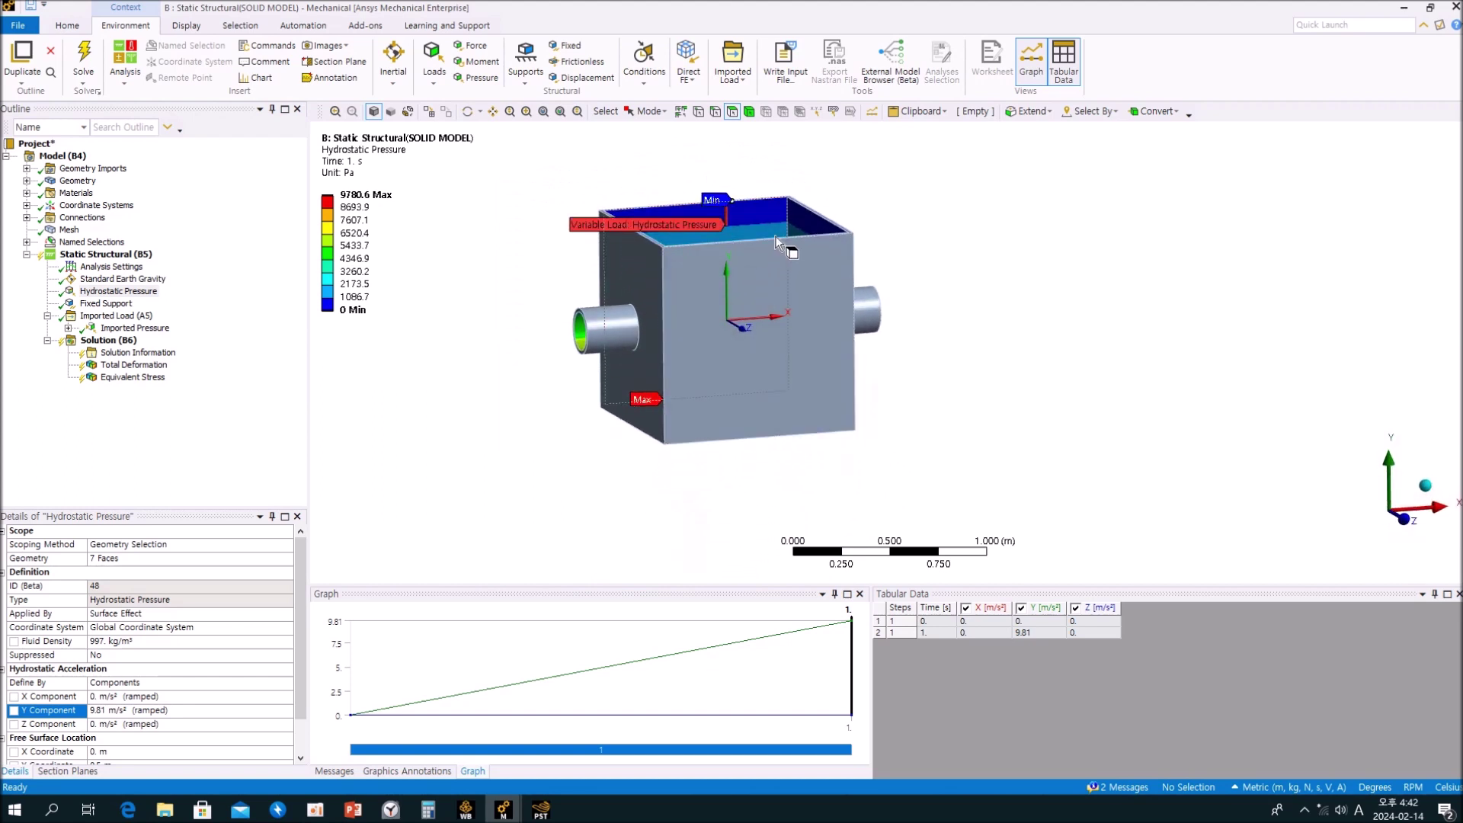
pyautogui.moveTo(761, 354); pyautogui.dragTo(751, 379, button='middle')
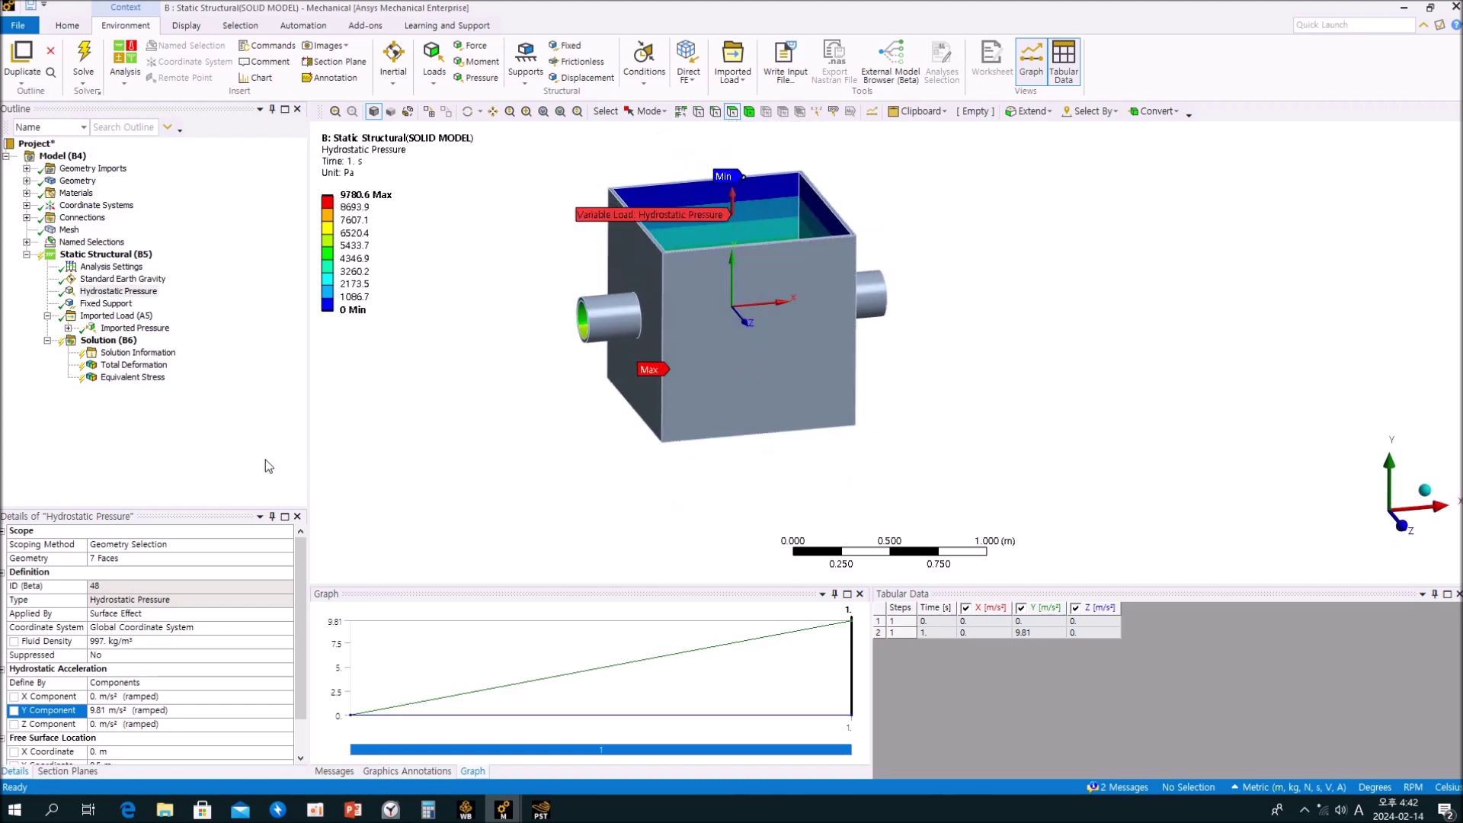
# Step: Review the Hydrostatic Pressure load's Free Surface Location and its Y coordinate against the chamber's open top
pyautogui.moveTo(299, 592); pyautogui.dragTo(300, 666)
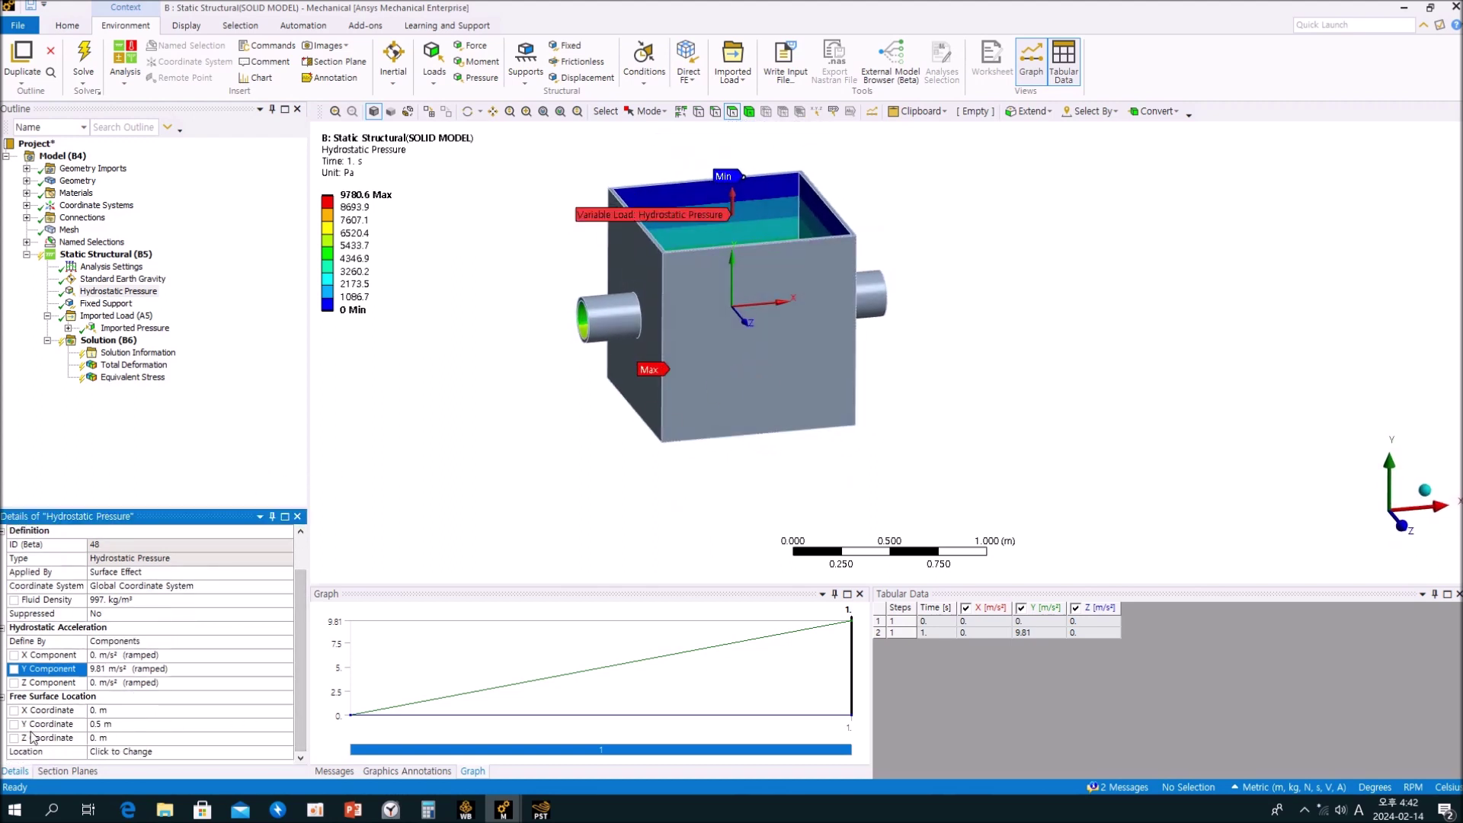
pyautogui.click(30, 700)
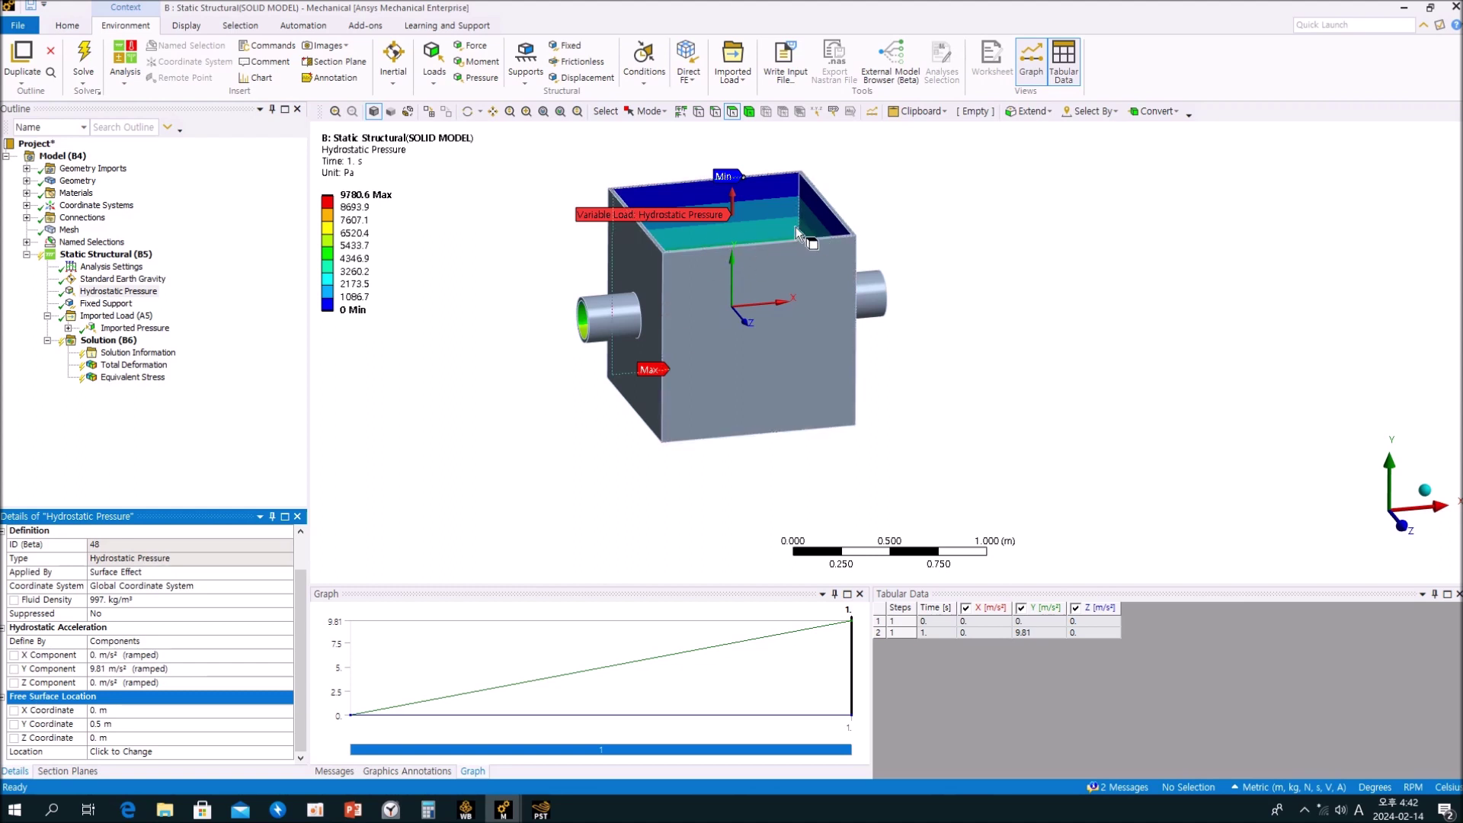
pyautogui.moveTo(771, 250); pyautogui.dragTo(765, 296, button='middle')
pyautogui.press('Home')
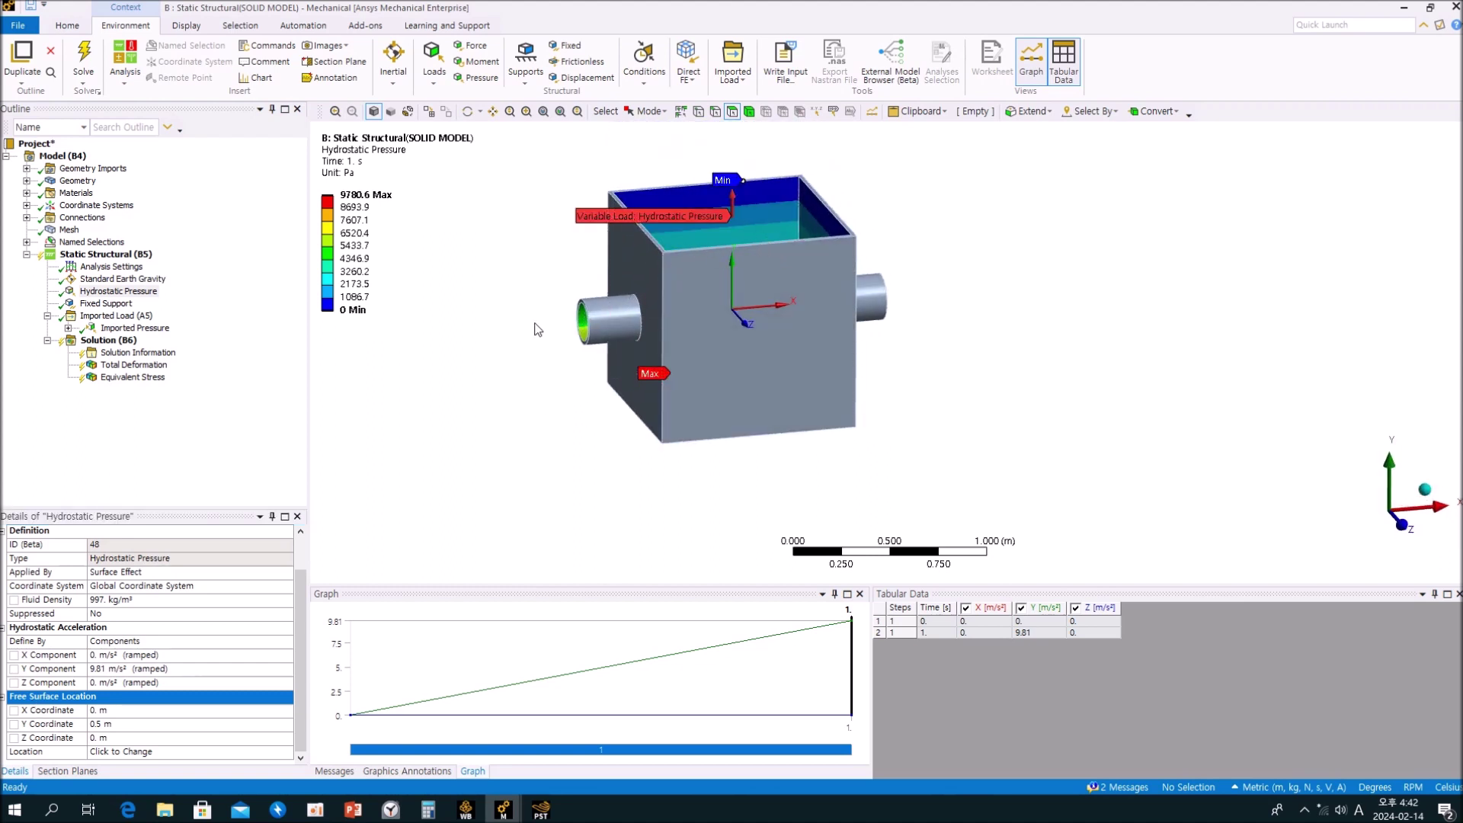
pyautogui.click(134, 724)
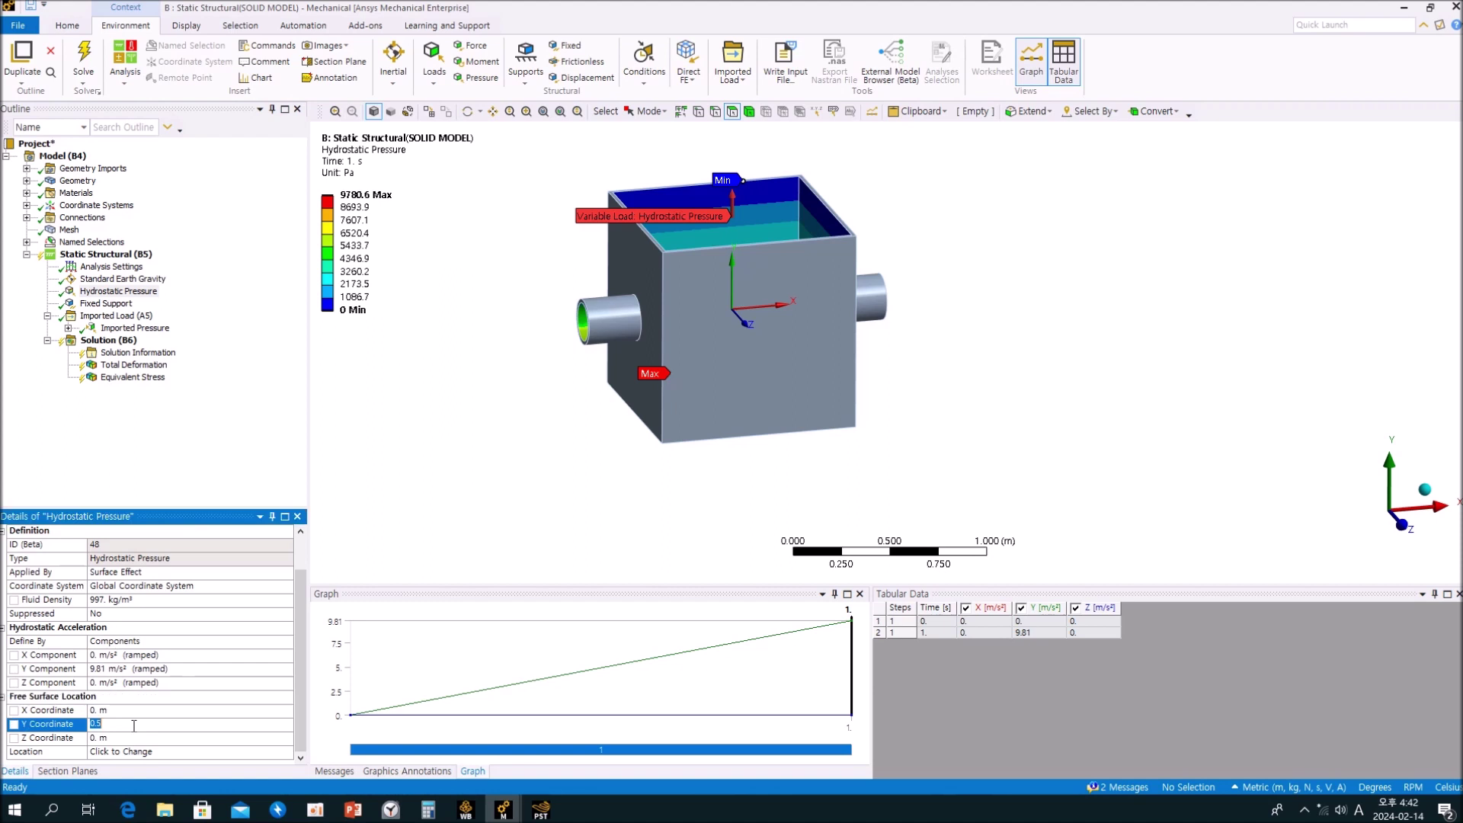
pyautogui.press('Return')
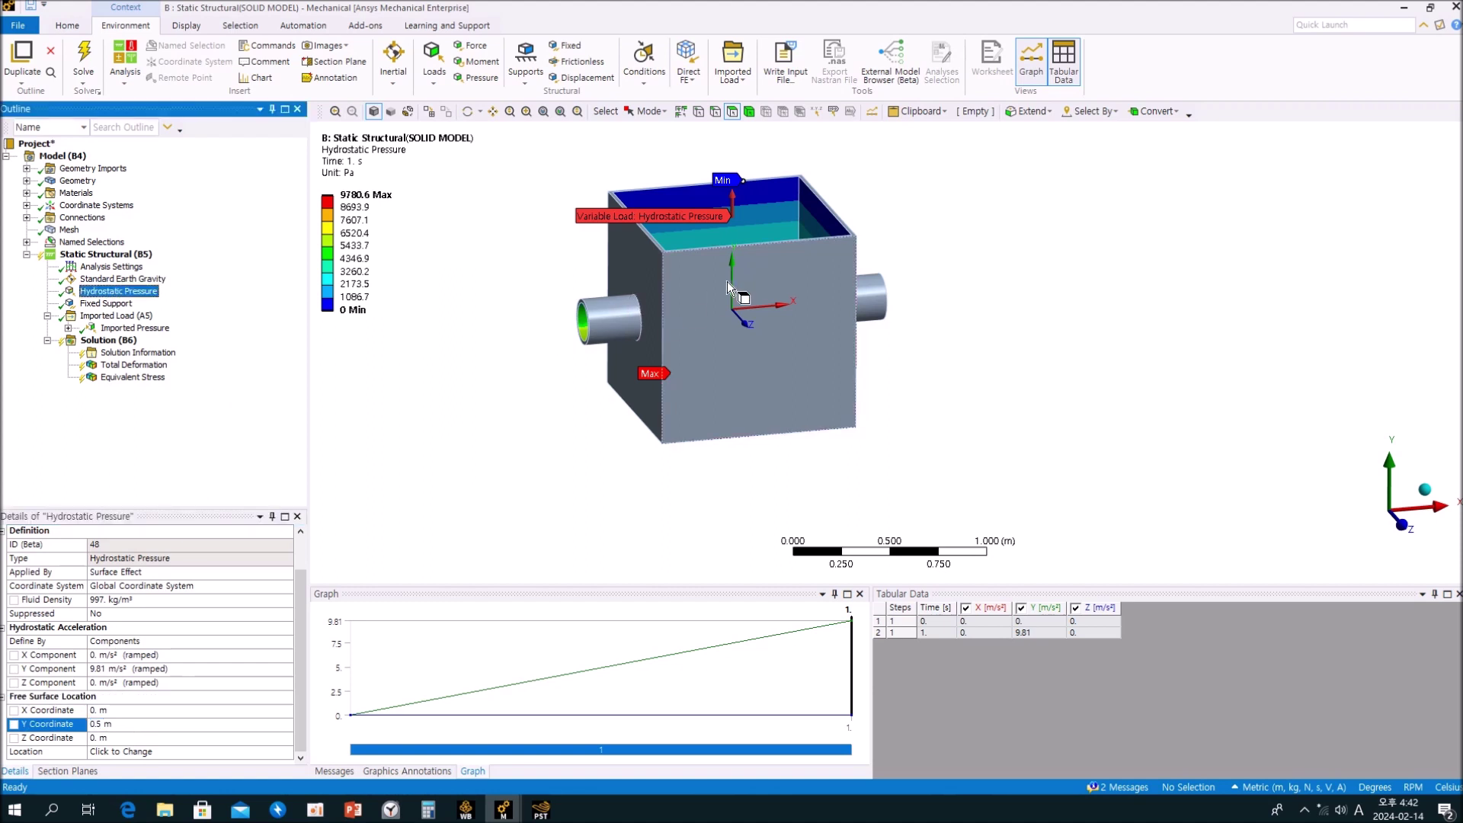
# Step: Try a free surface Y coordinate of 0 m and examine the pressure distribution inside the chamber
pyautogui.click(155, 728)
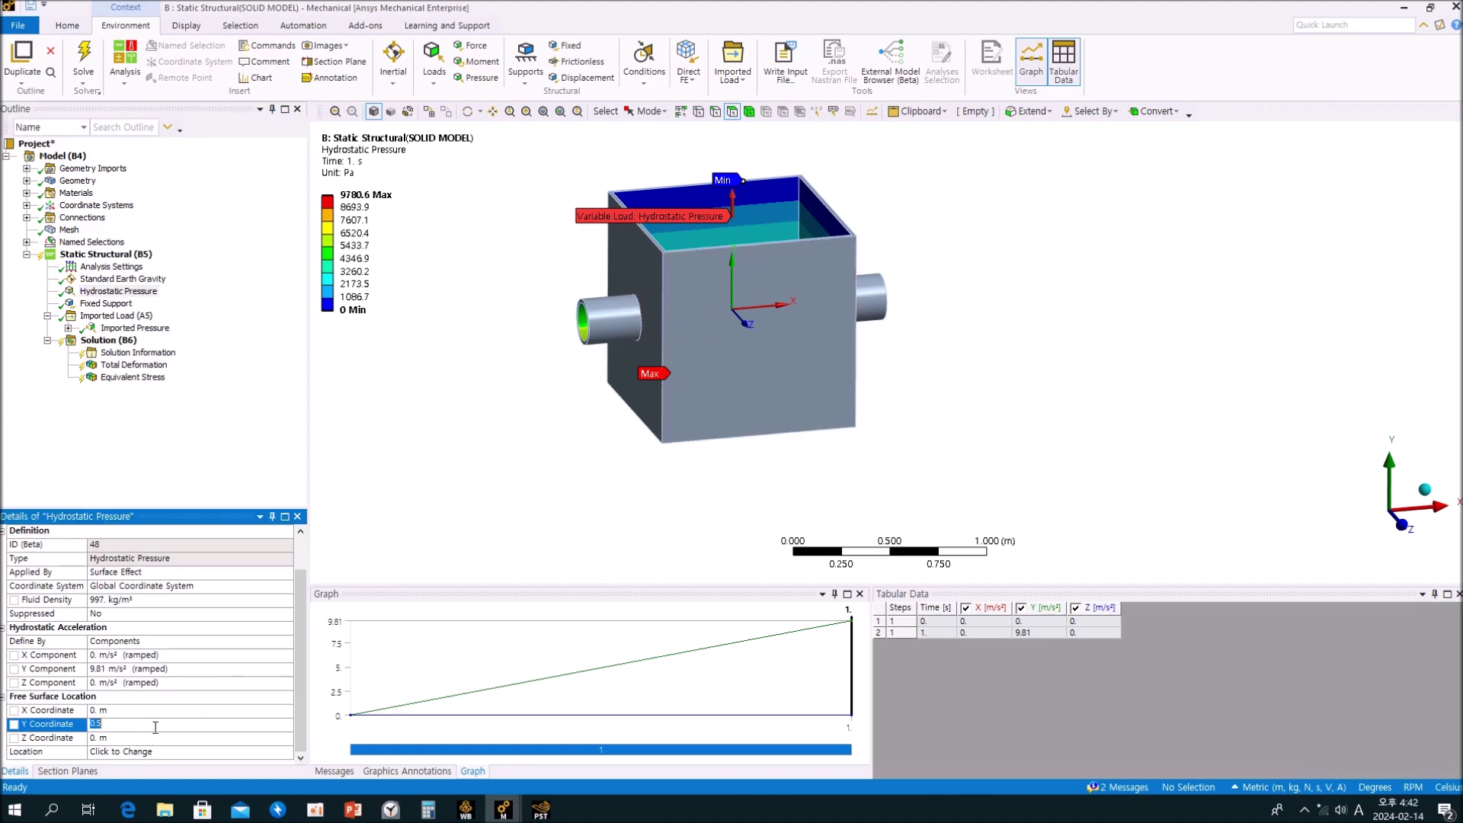
pyautogui.press('Return')
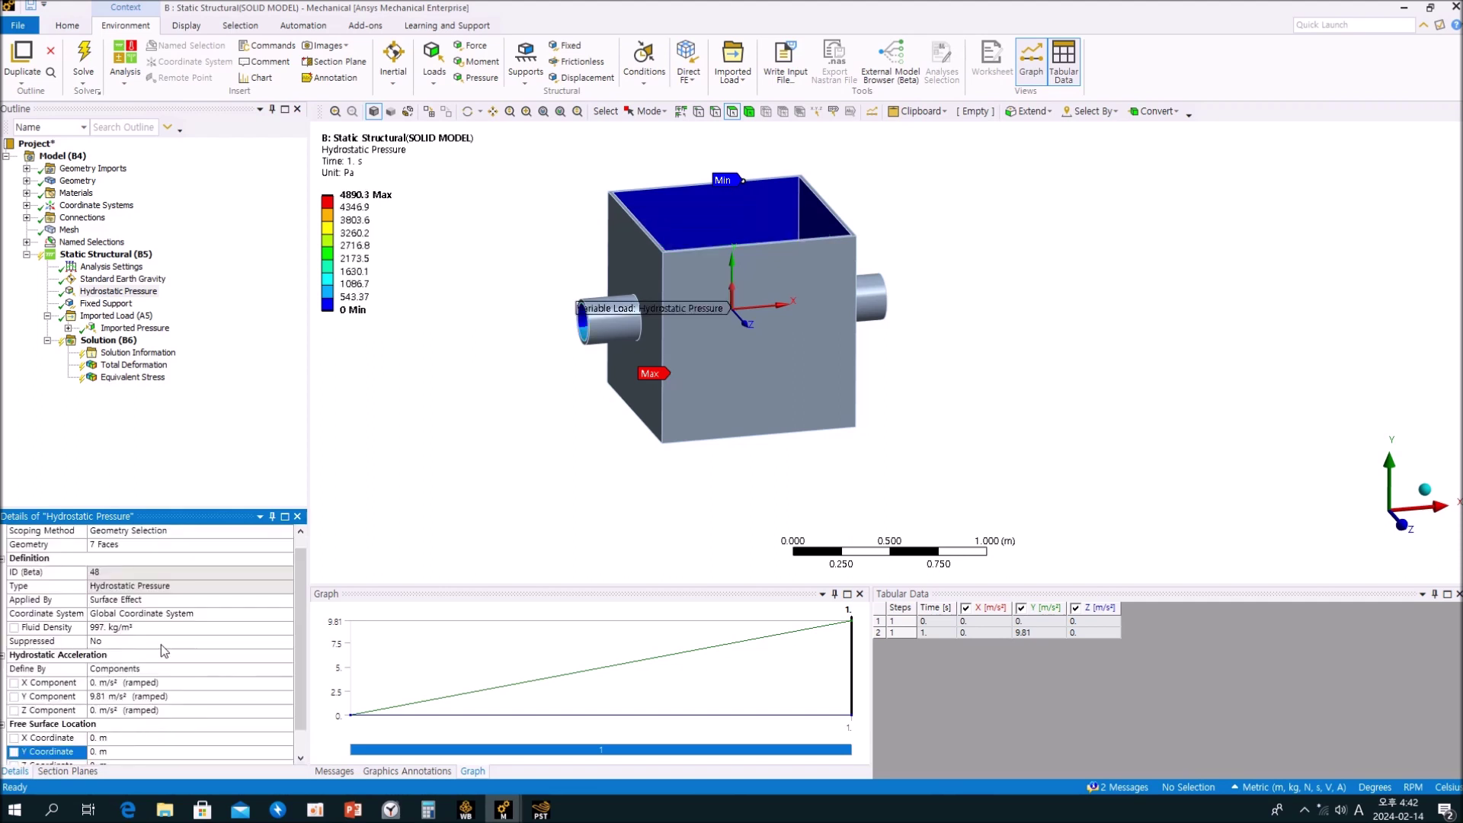
pyautogui.moveTo(832, 355); pyautogui.dragTo(821, 278, button='middle')
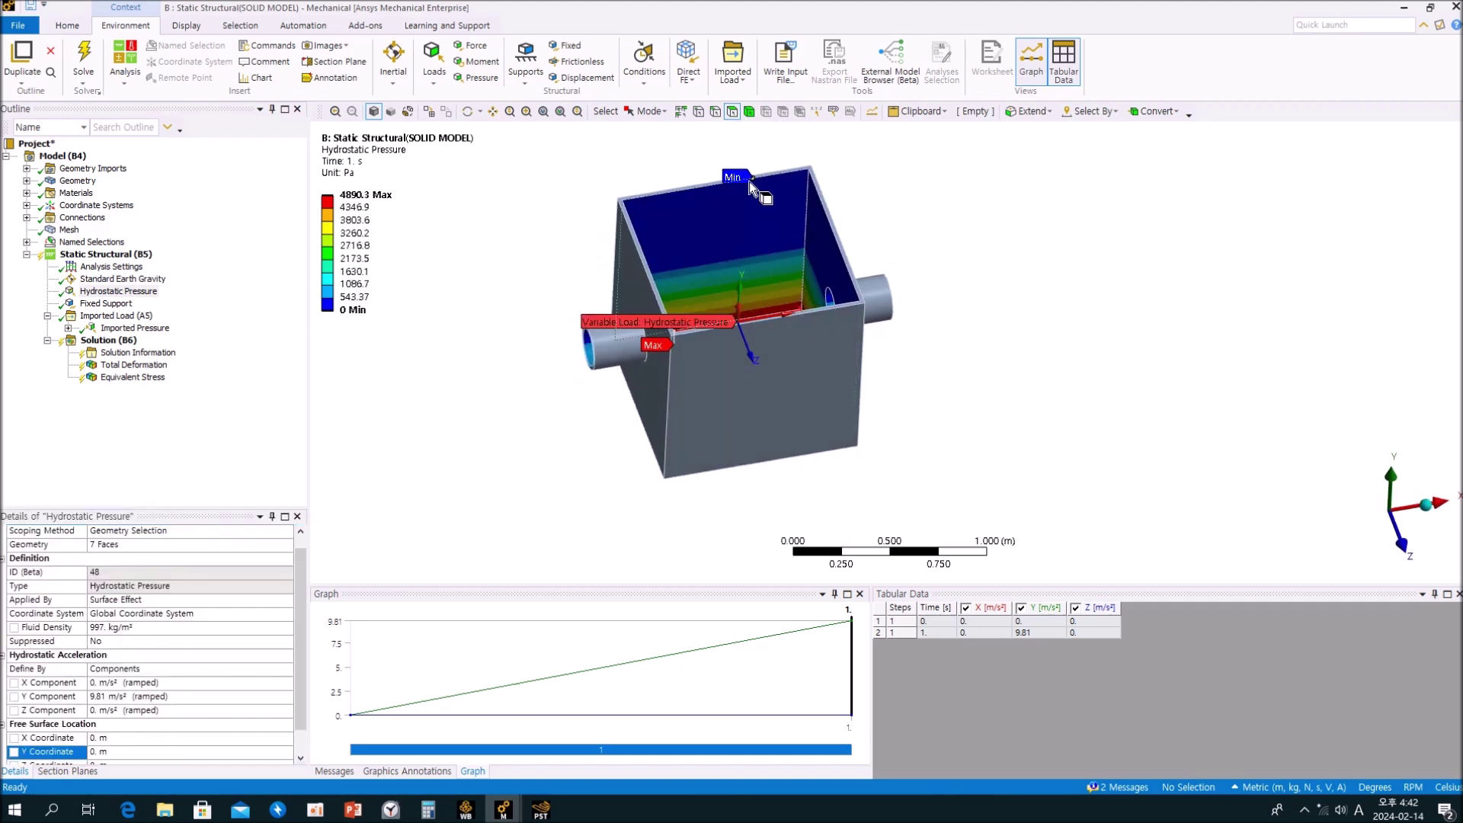
pyautogui.moveTo(759, 261); pyautogui.dragTo(682, 255, button='middle')
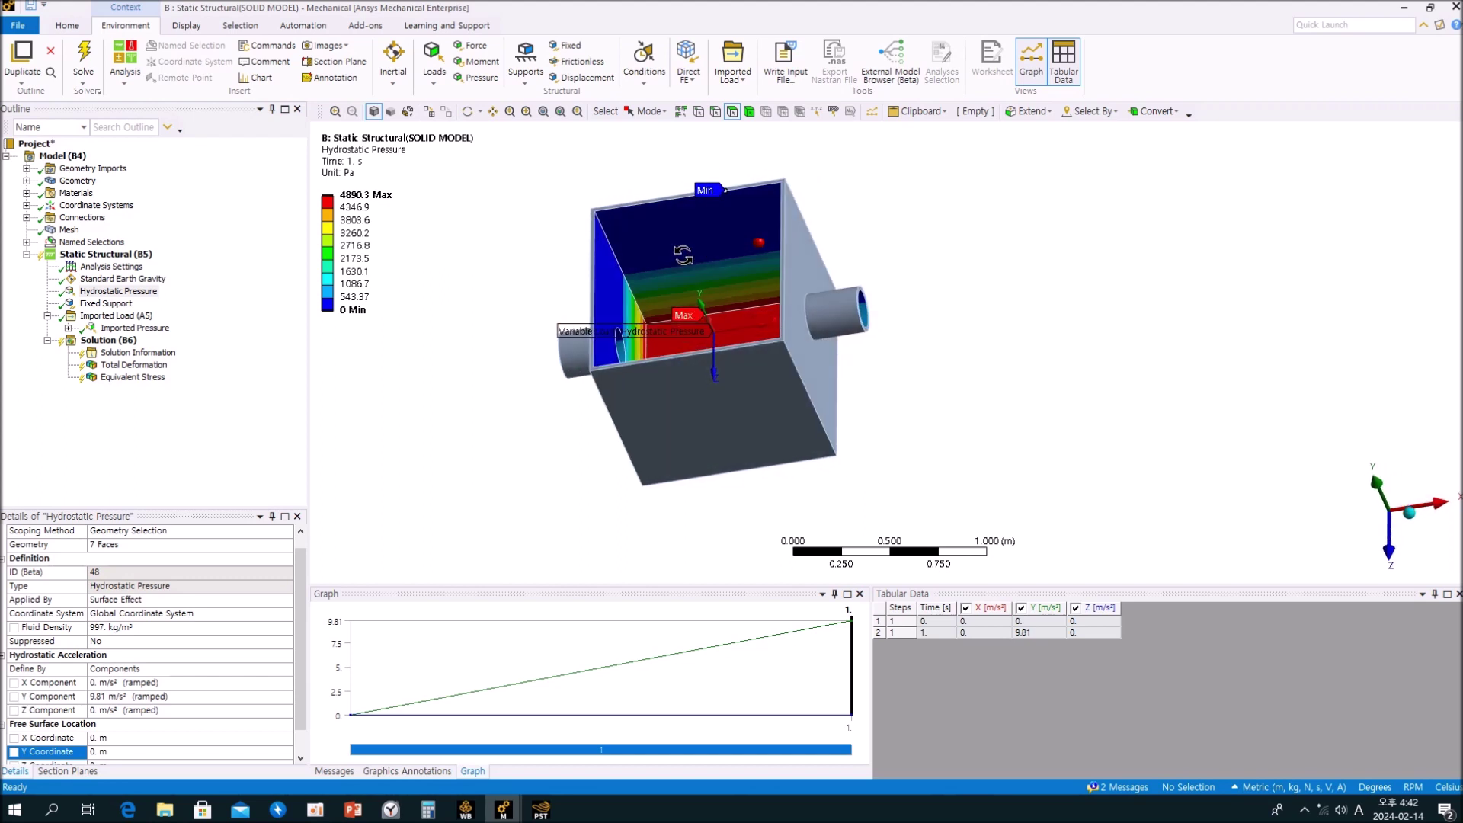
pyautogui.moveTo(696, 236); pyautogui.dragTo(318, 530, button='middle')
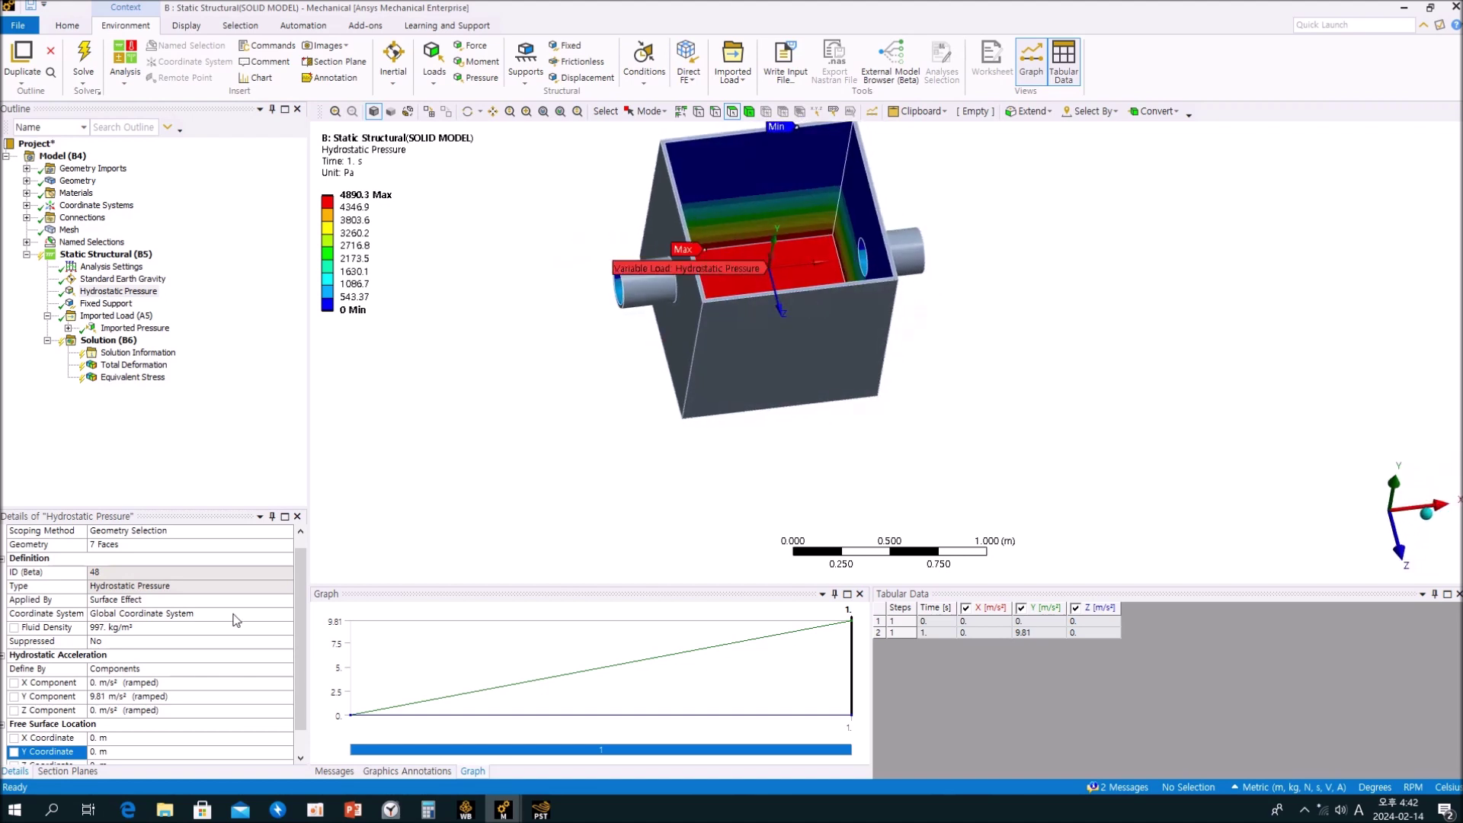
# Step: Set the free surface Y coordinate back to 0.5 m
pyautogui.scroll(-1, 152, 752)
pyautogui.click(141, 727)
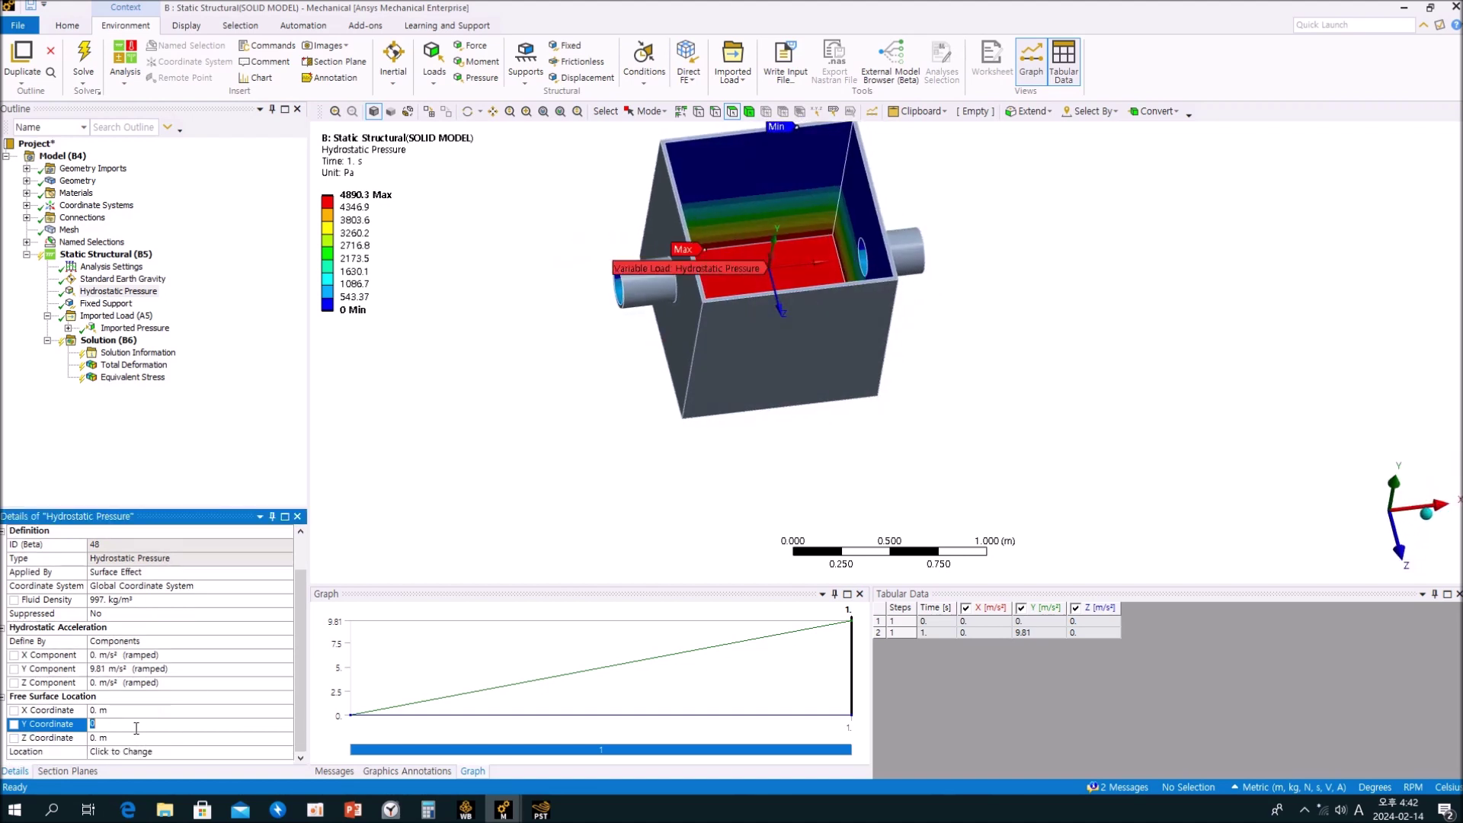
pyautogui.write('0.5')
pyautogui.press('Return')
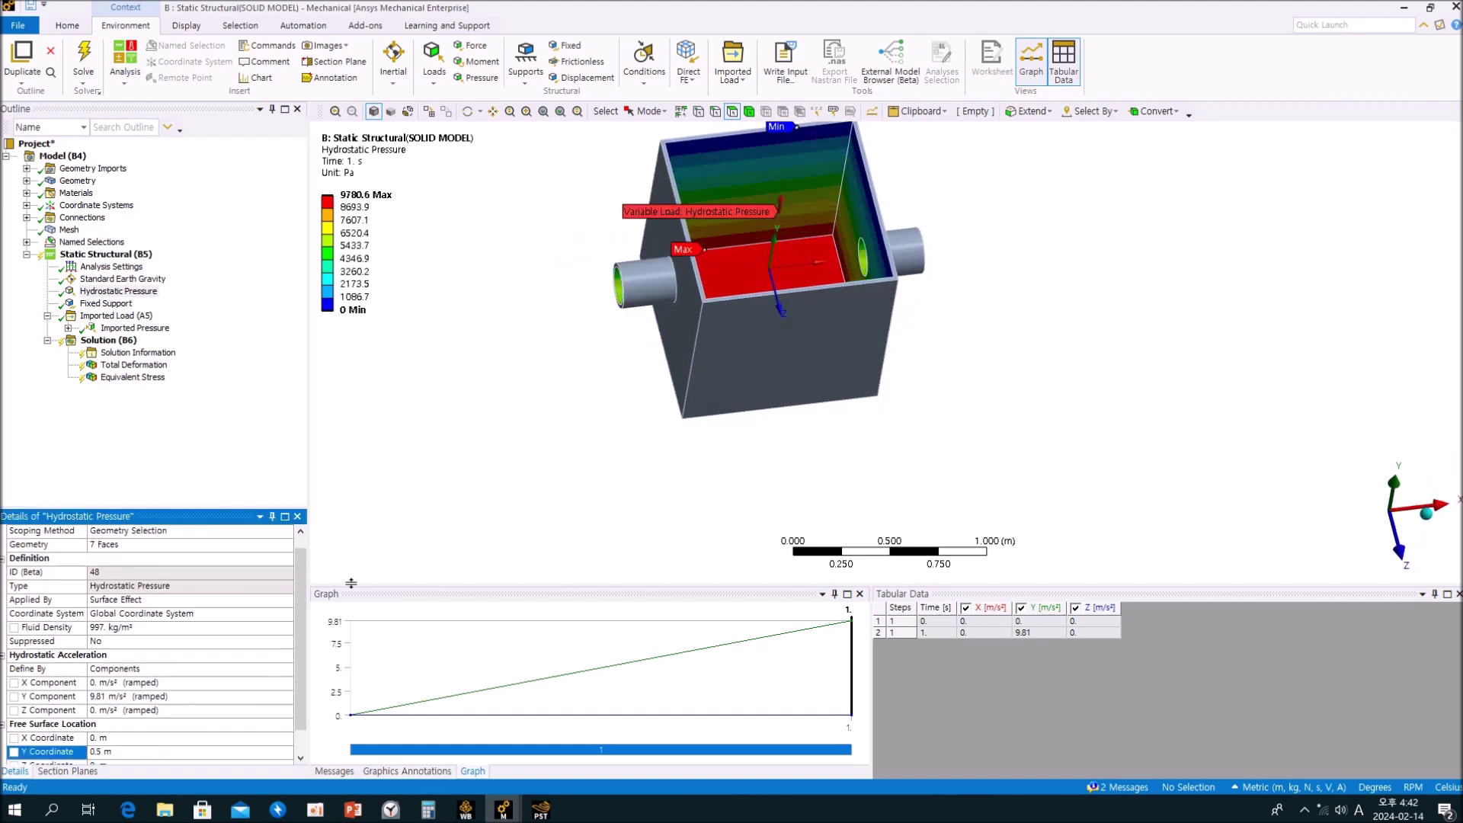
# Step: Compare the Hydrostatic Pressure and Imported Pressure distributions on the solid model's chamber walls
pyautogui.moveTo(875, 354); pyautogui.dragTo(903, 302, button='middle')
pyautogui.scroll(4, 819, 202)
pyautogui.click(245, 437)
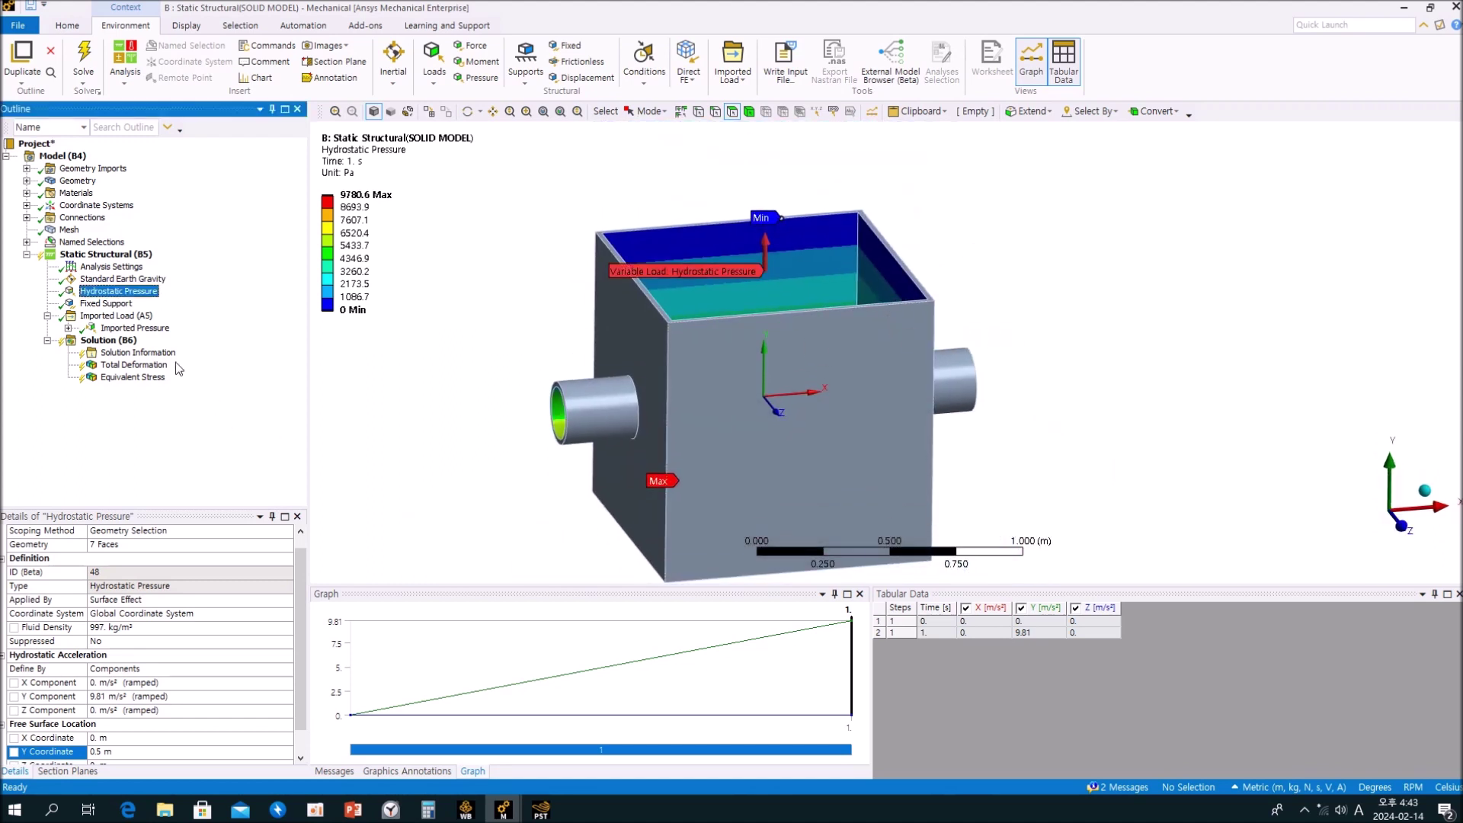
pyautogui.click(128, 328)
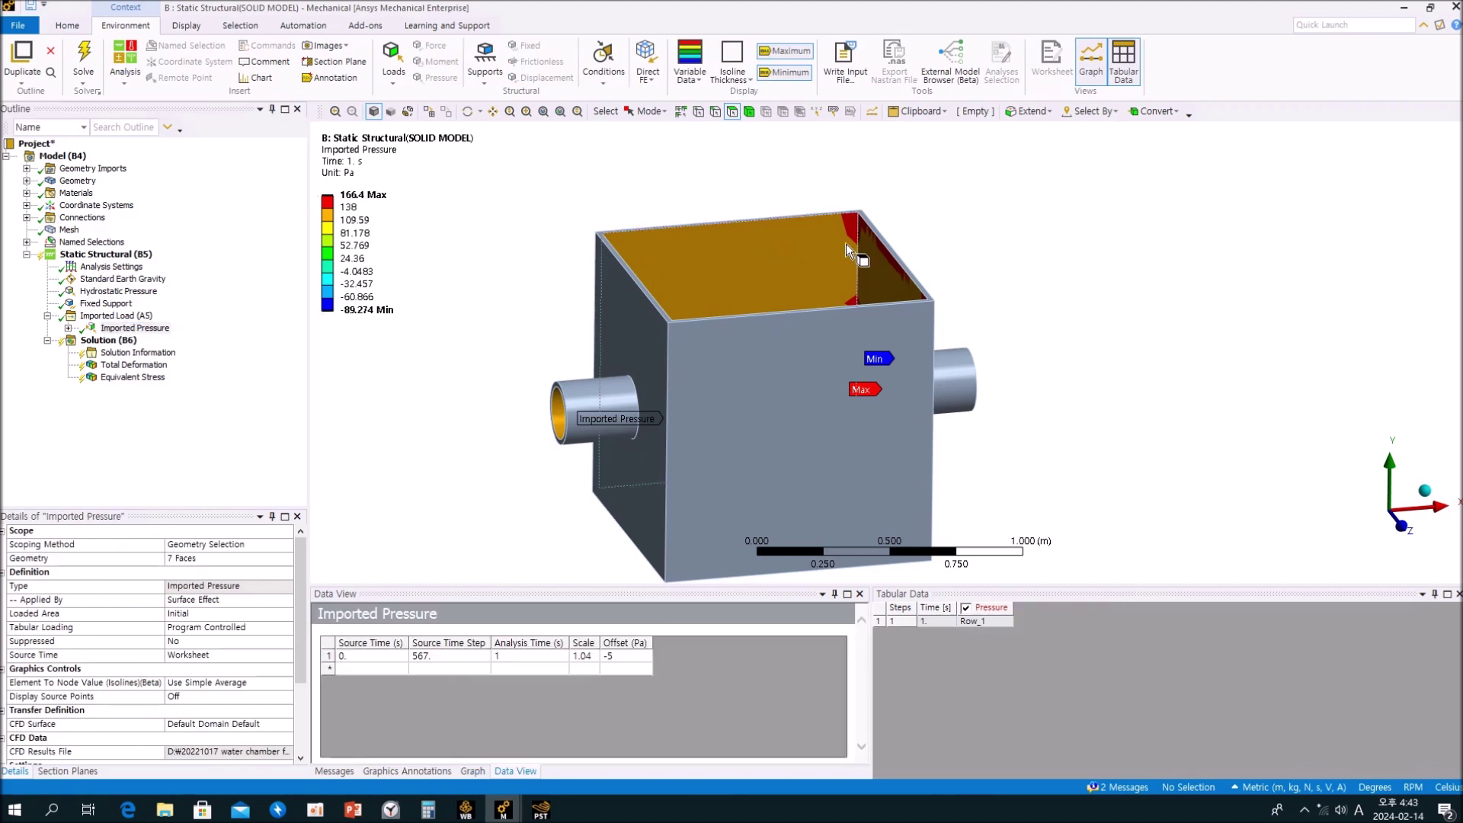
pyautogui.click(212, 357)
pyautogui.click(121, 292)
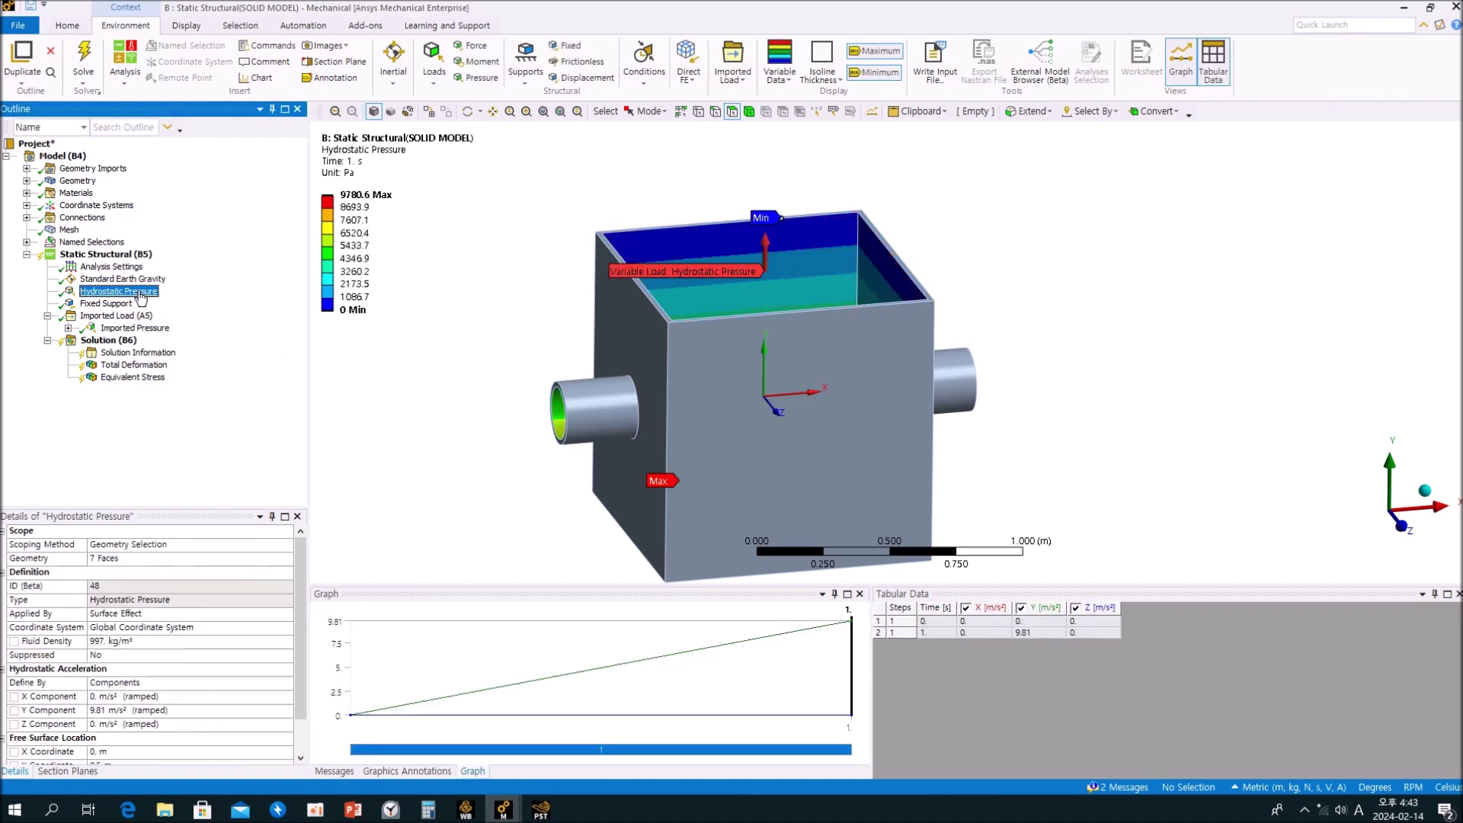
pyautogui.click(128, 329)
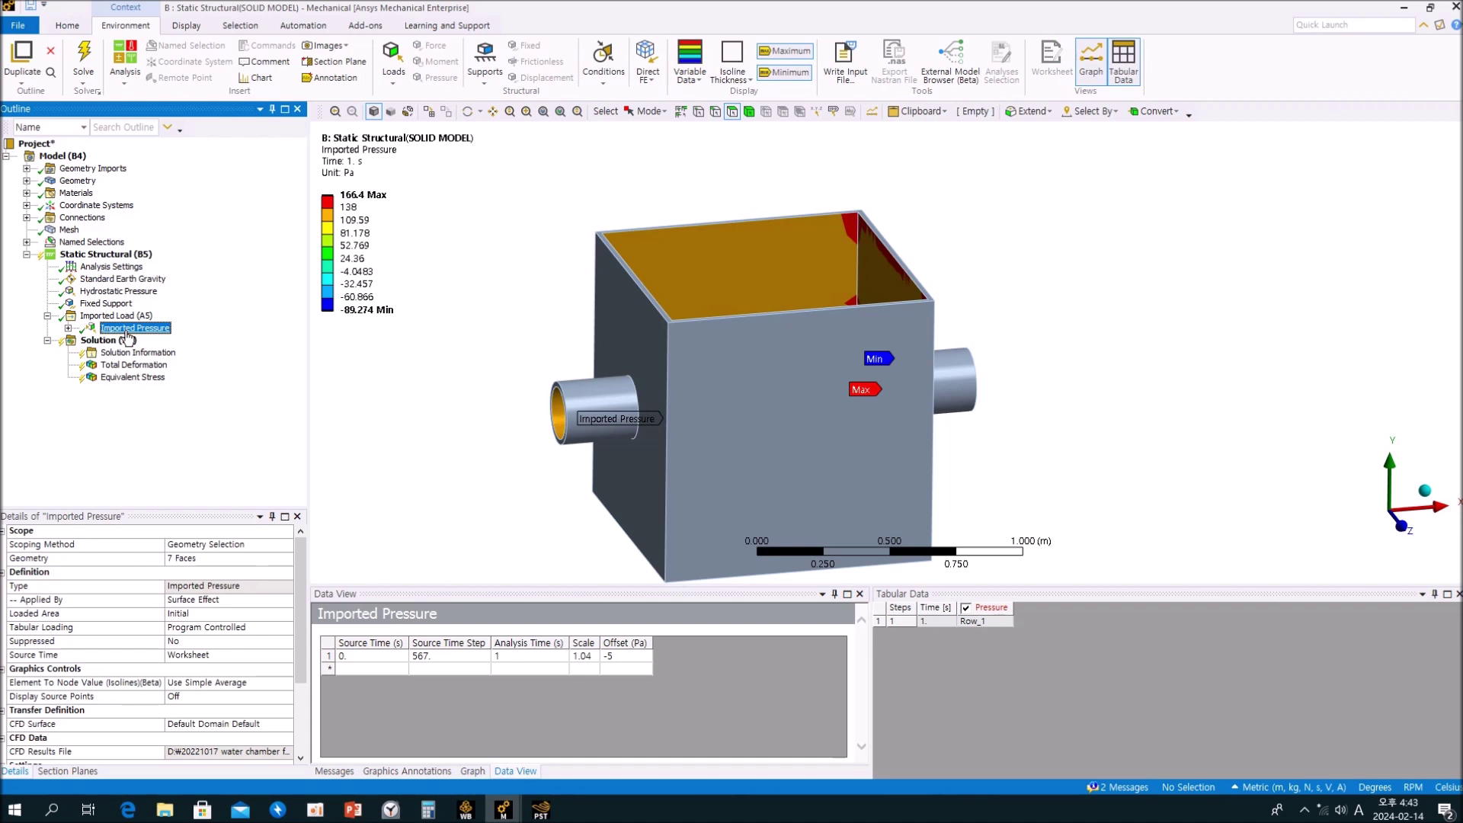
pyautogui.click(68, 328)
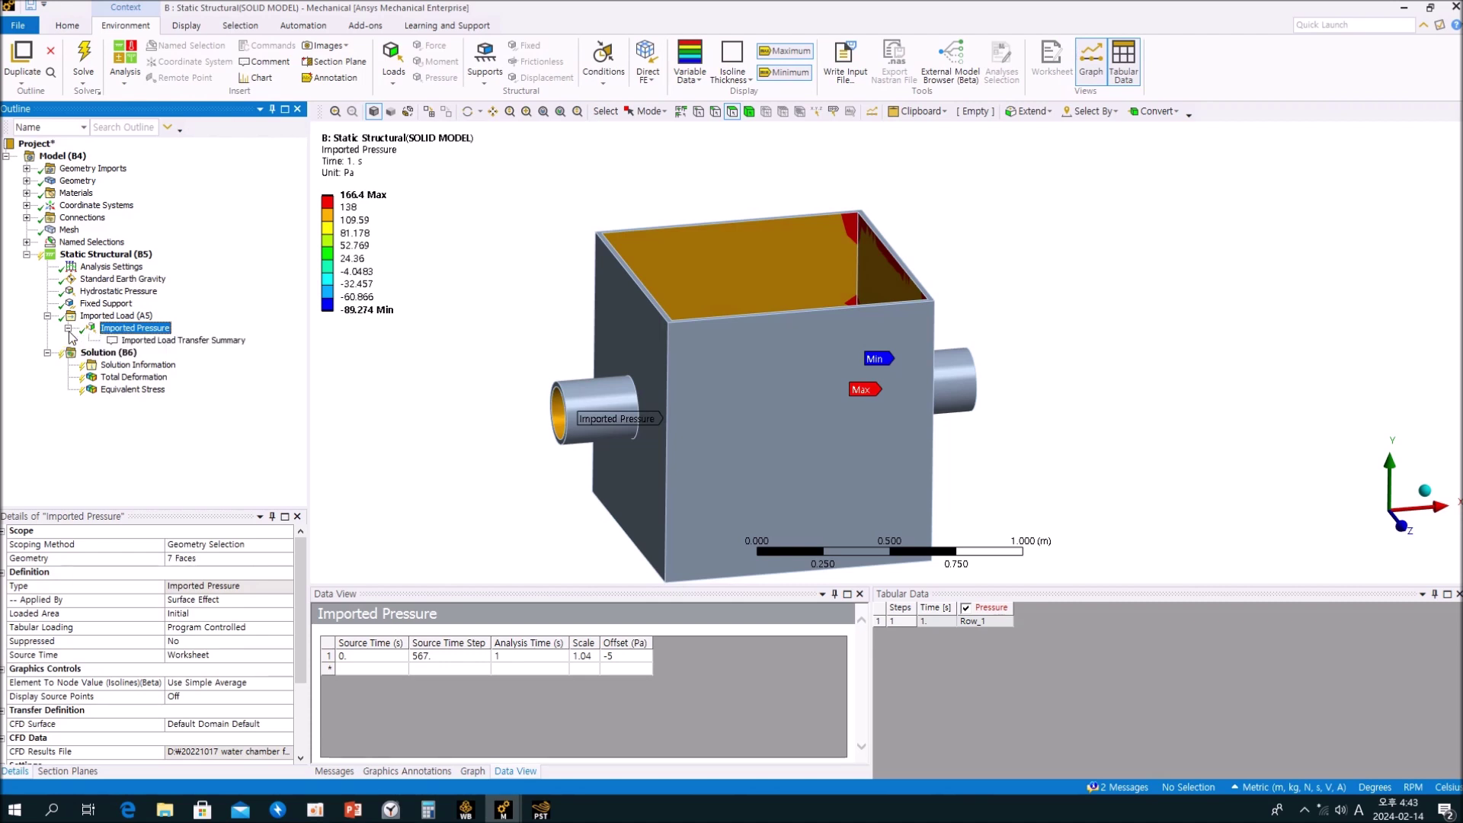
pyautogui.click(68, 328)
# Step: Solve the solid model's static structural analysis and animate its Total Deformation result
pyautogui.click(109, 341)
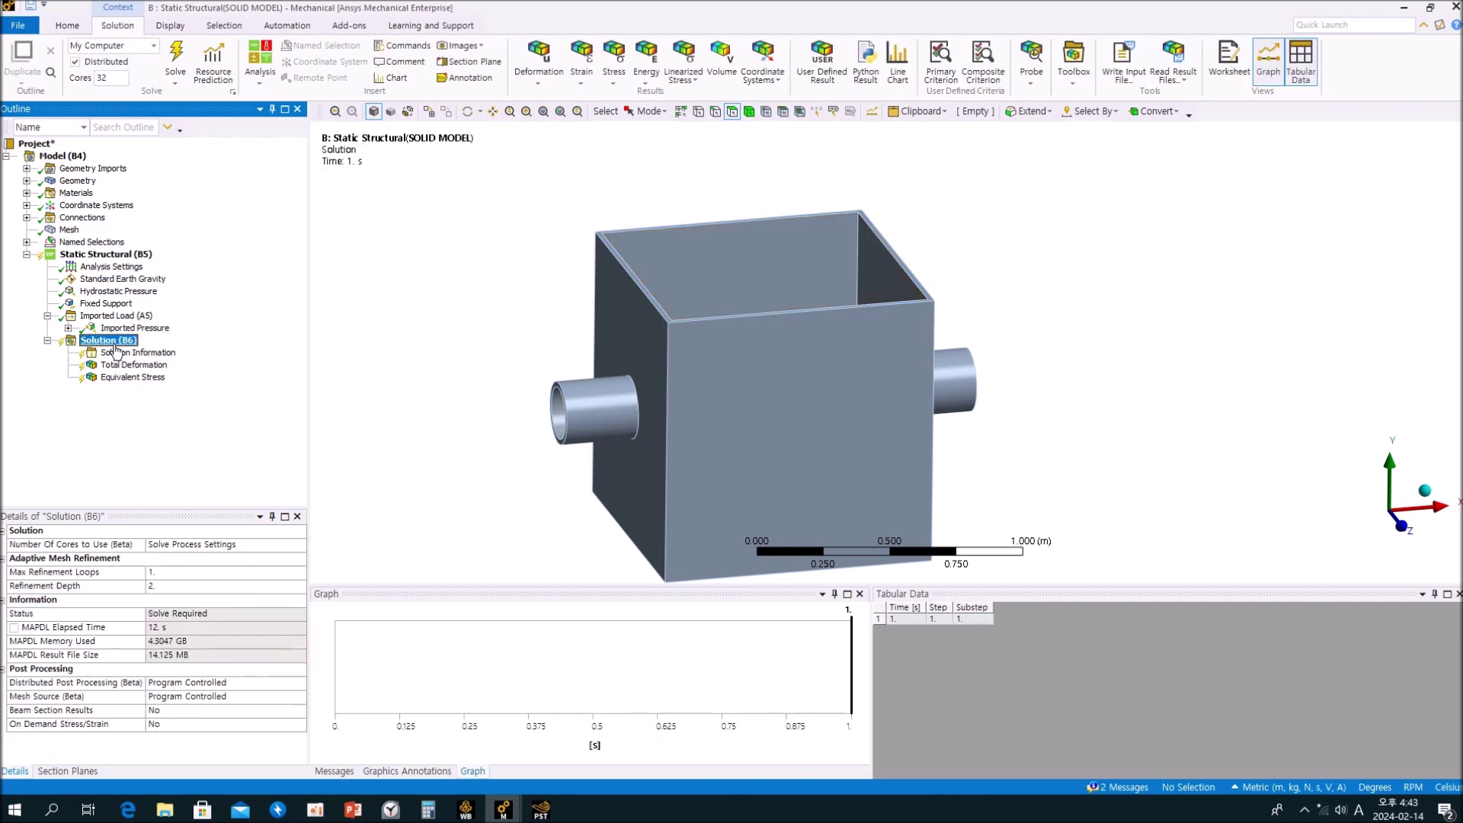
pyautogui.click(176, 59)
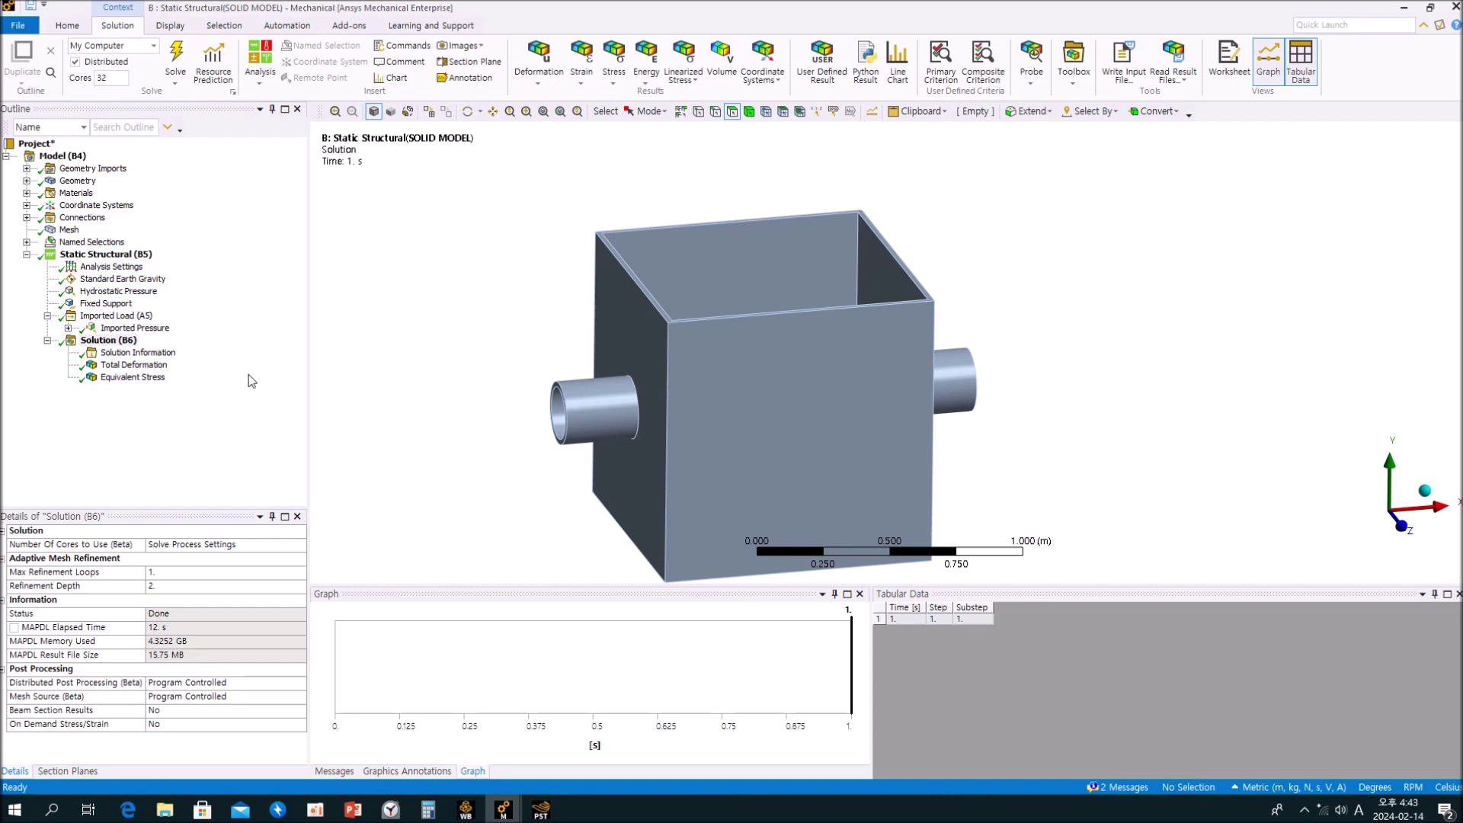
pyautogui.click(225, 438)
pyautogui.click(151, 366)
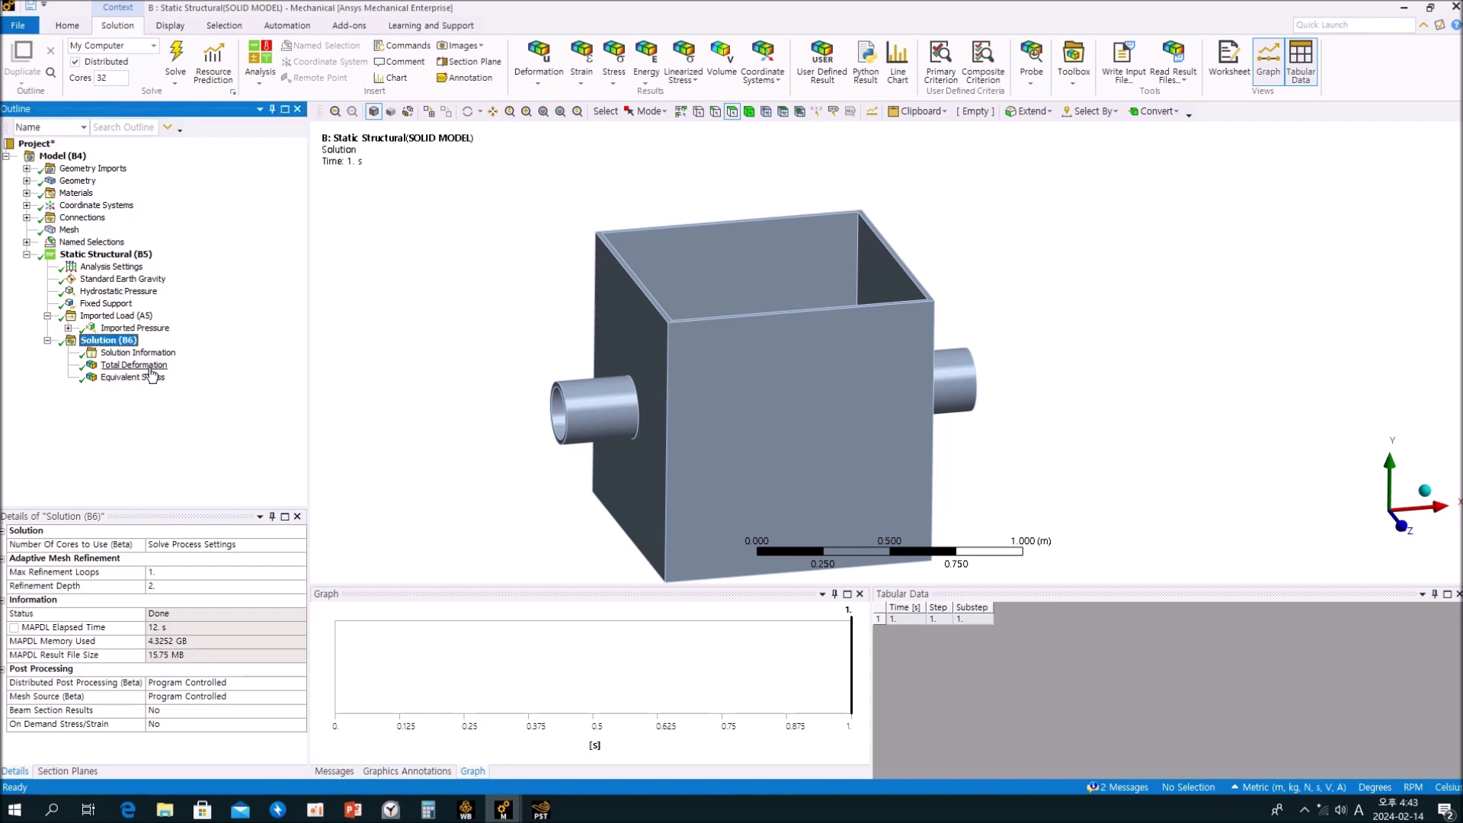
pyautogui.moveTo(831, 315); pyautogui.dragTo(912, 343)
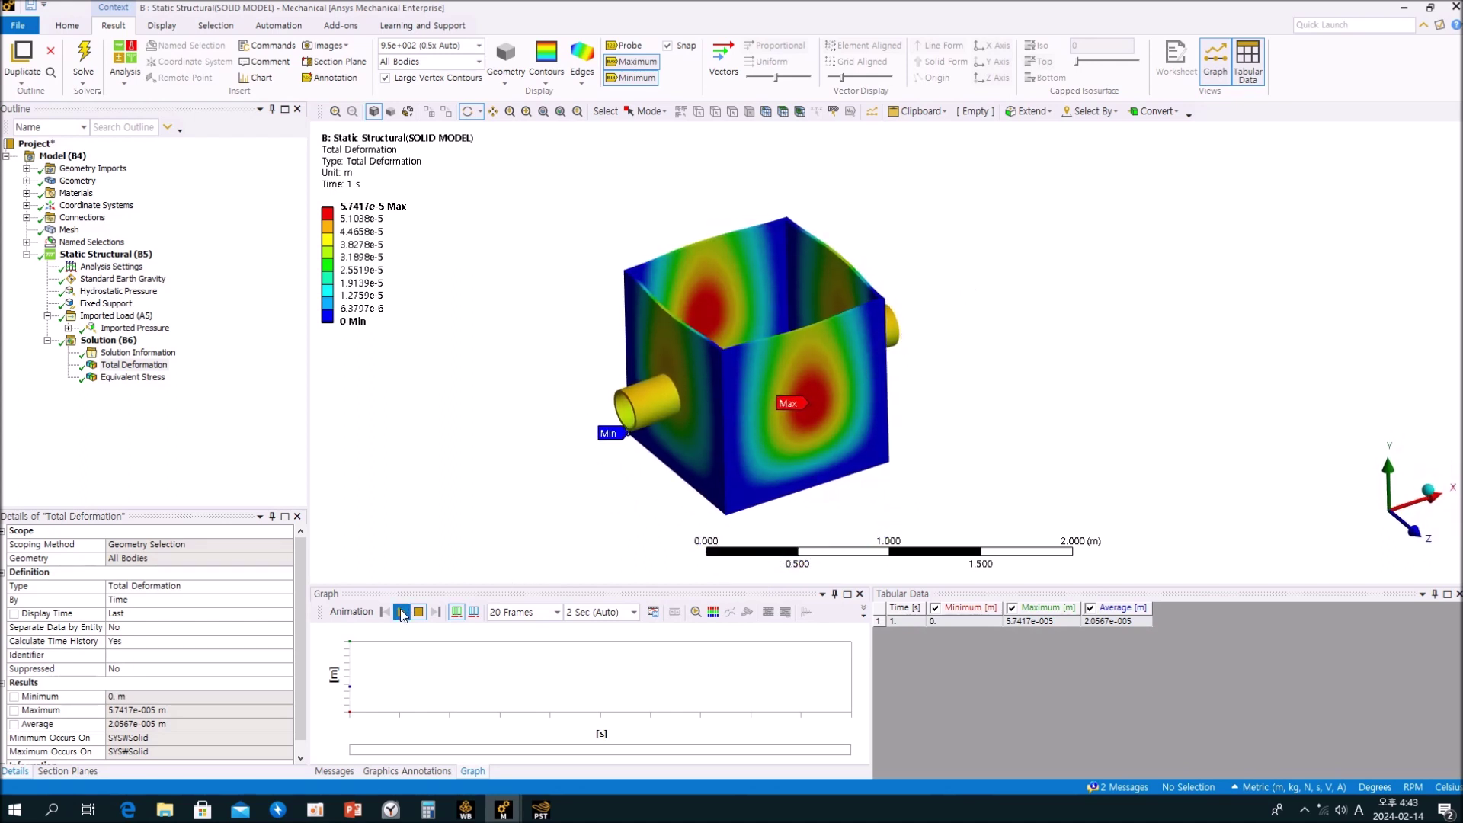
pyautogui.click(402, 613)
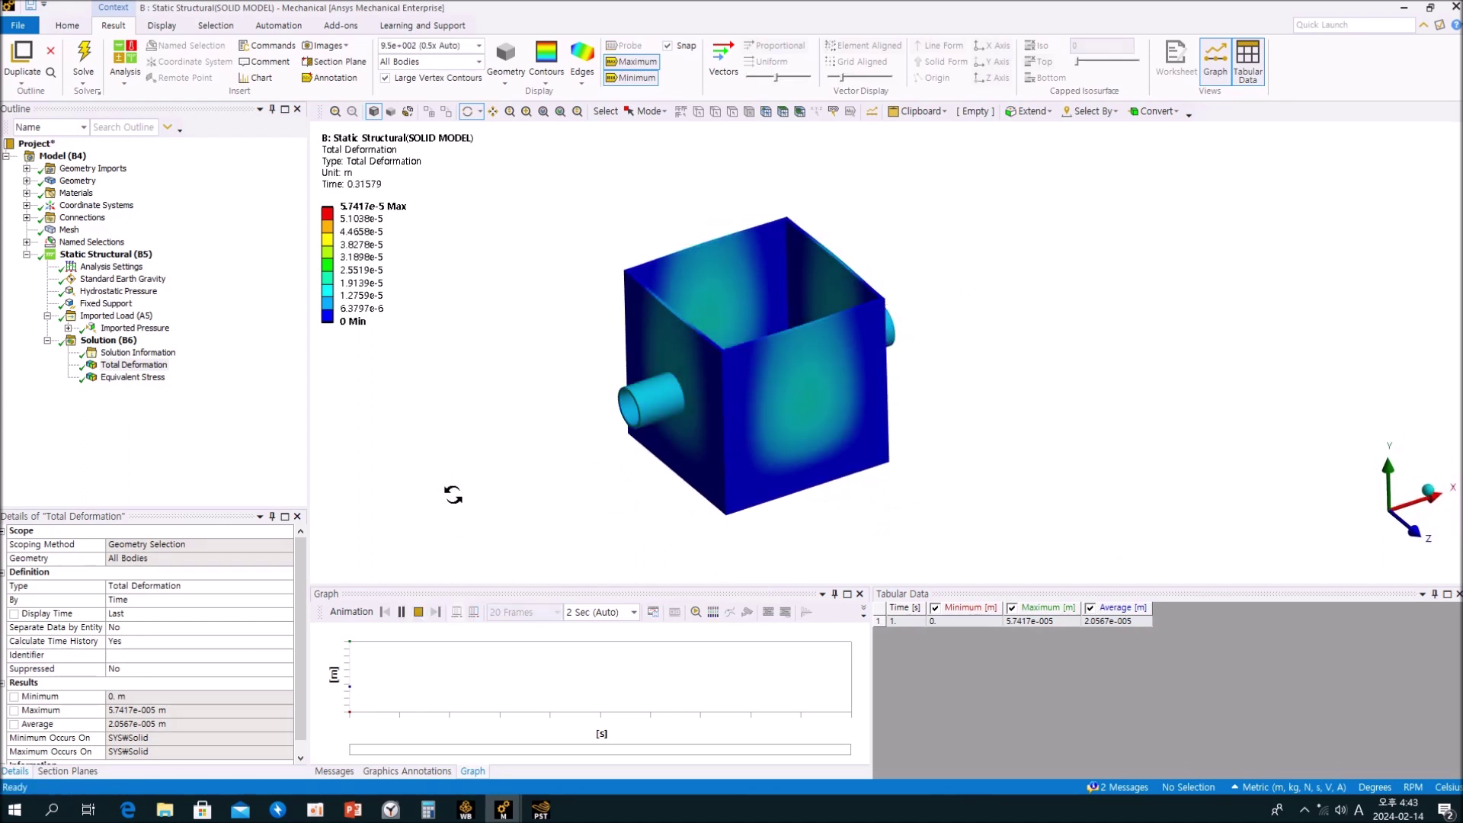
# Step: Switch the unit system to Metric (mm, kg, N, s, mV, mA) and replay the Total Deformation animation
pyautogui.click(1261, 793)
pyautogui.click(1310, 541)
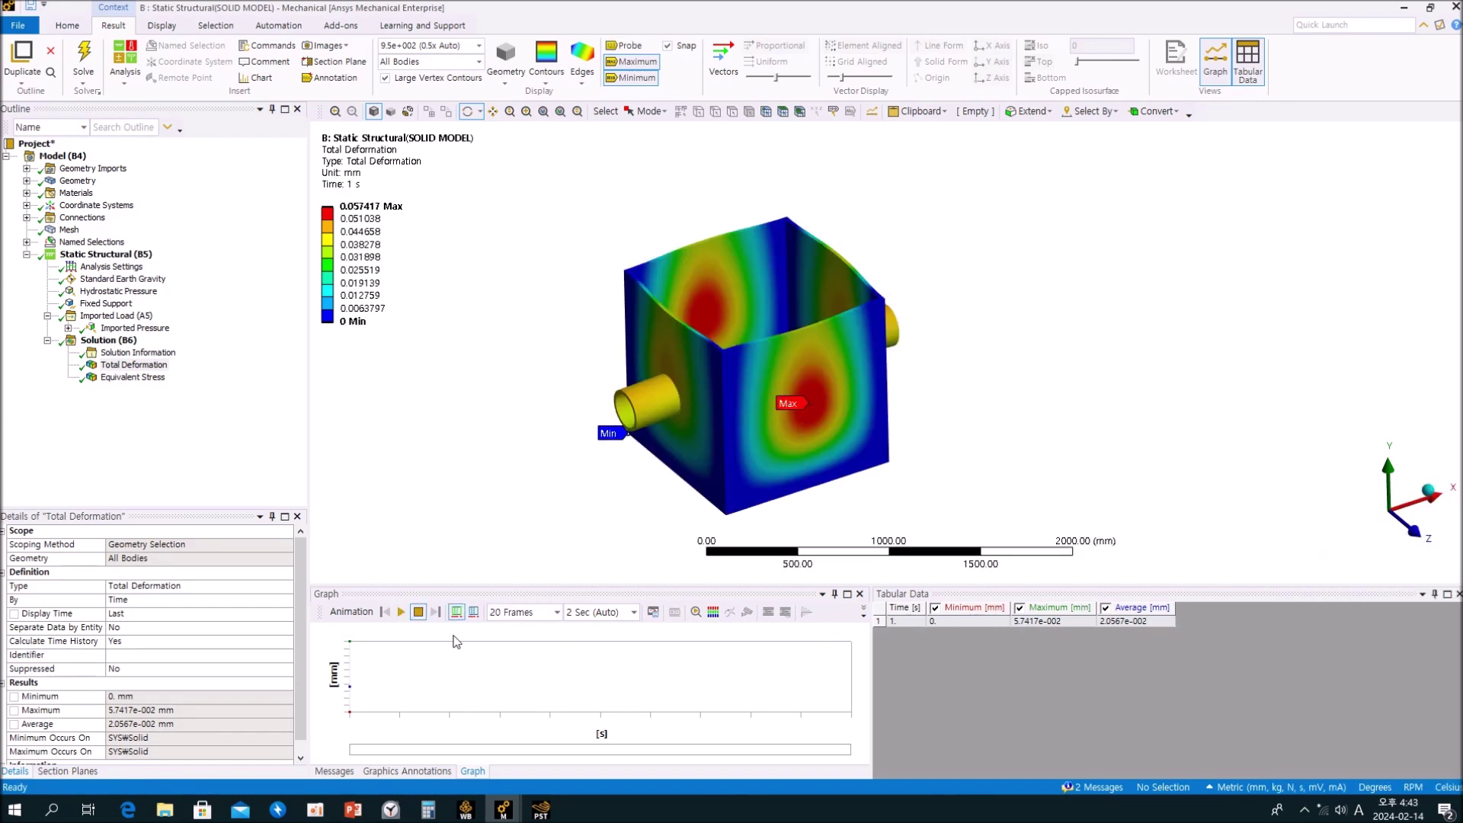
pyautogui.click(401, 612)
pyautogui.moveTo(524, 363); pyautogui.dragTo(539, 396)
pyautogui.click(141, 365)
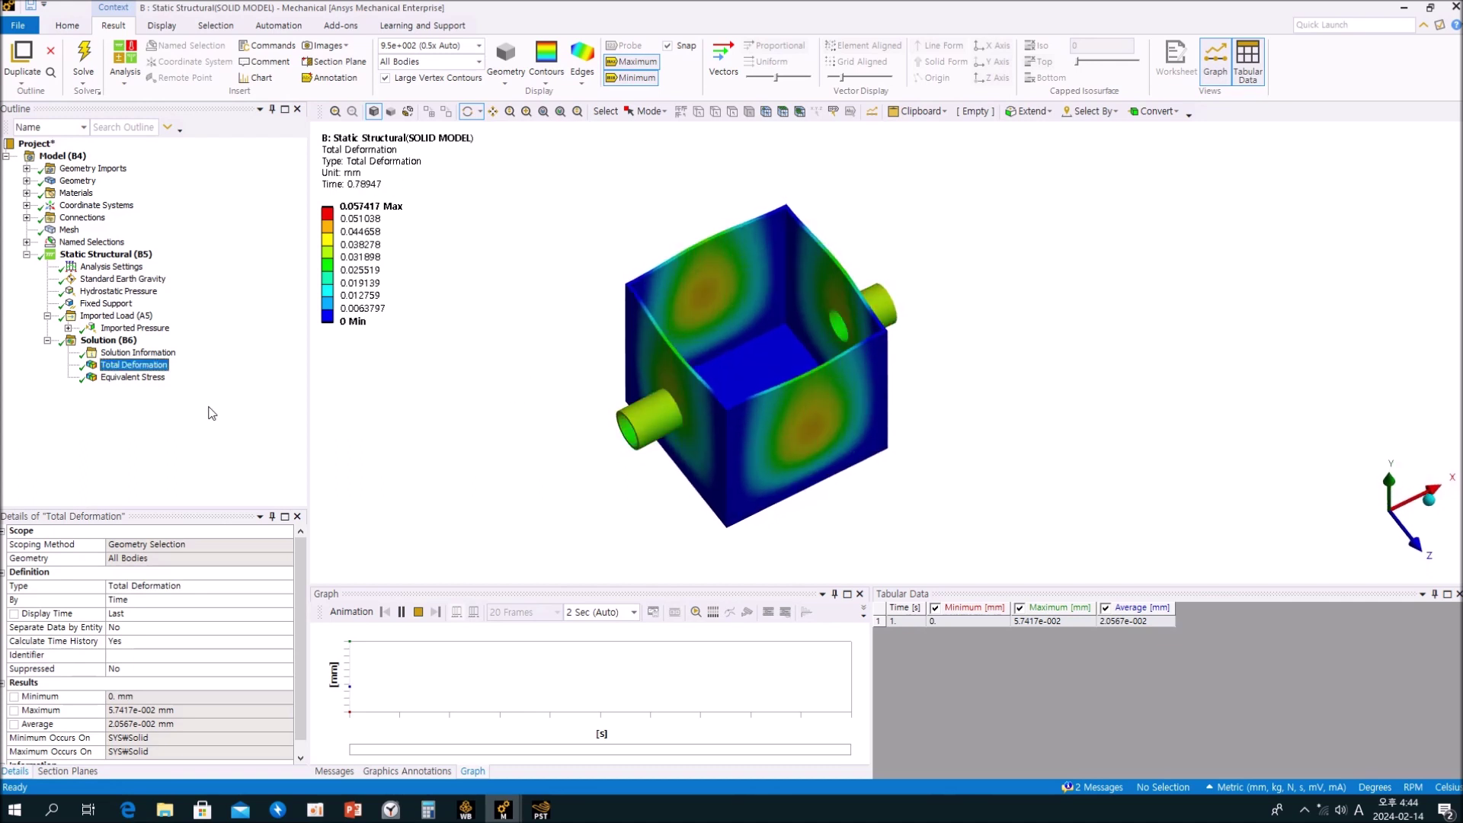
# Step: Animate the solid model's Equivalent Stress result and examine the stress distribution on the chamber walls and edges
pyautogui.click(151, 377)
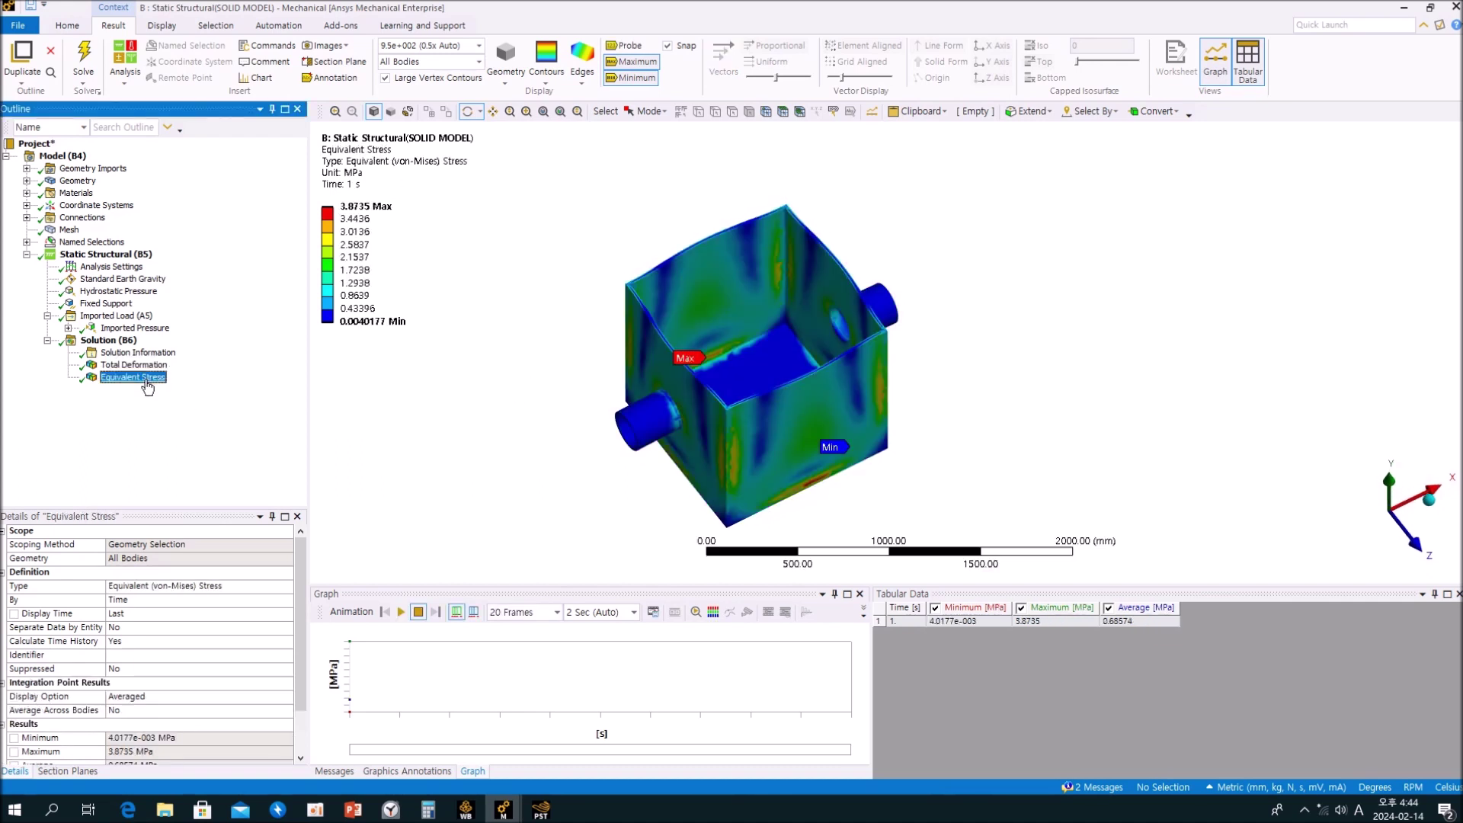
pyautogui.moveTo(687, 409); pyautogui.dragTo(677, 374)
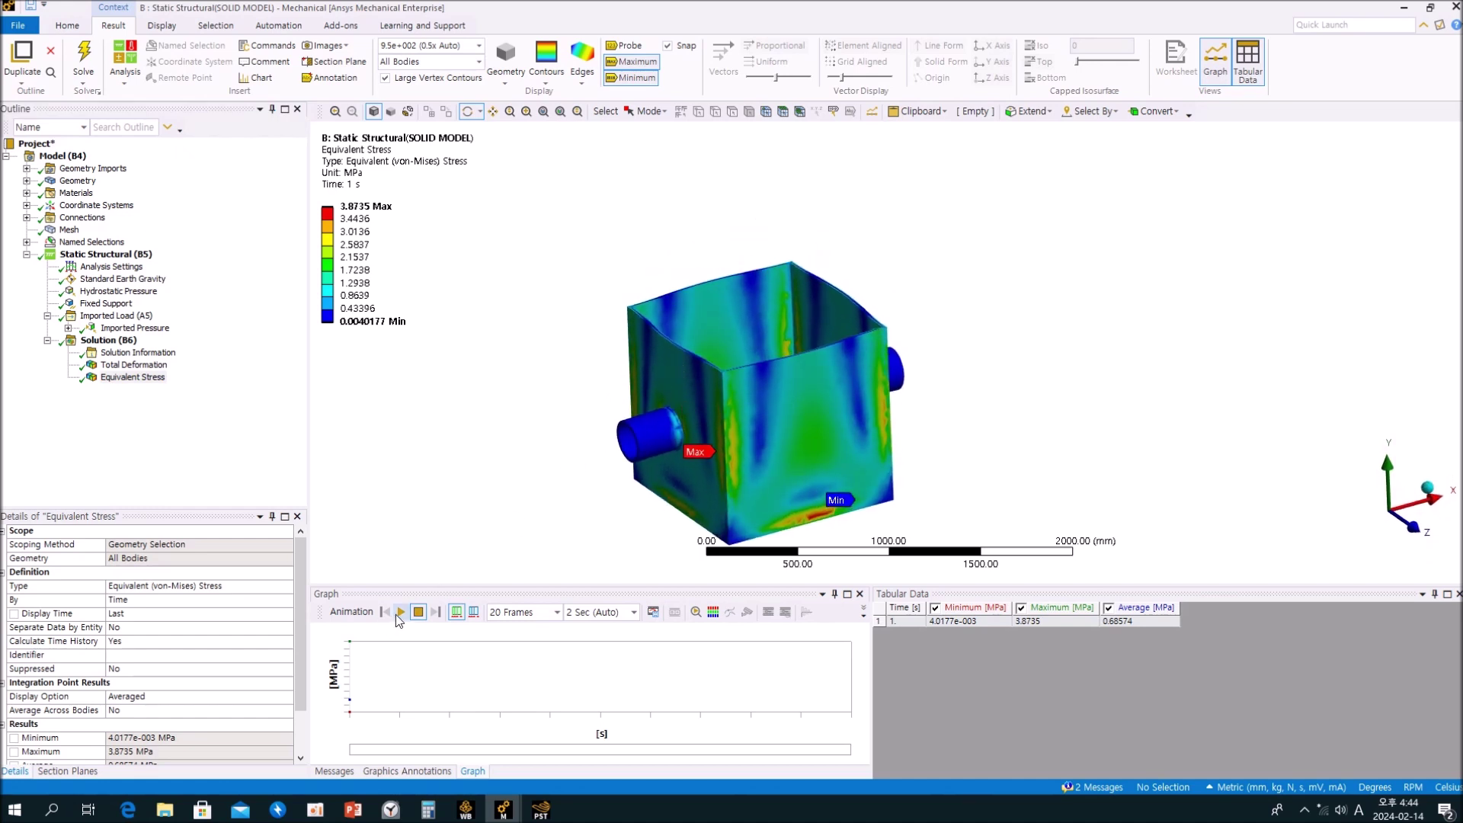
pyautogui.click(400, 612)
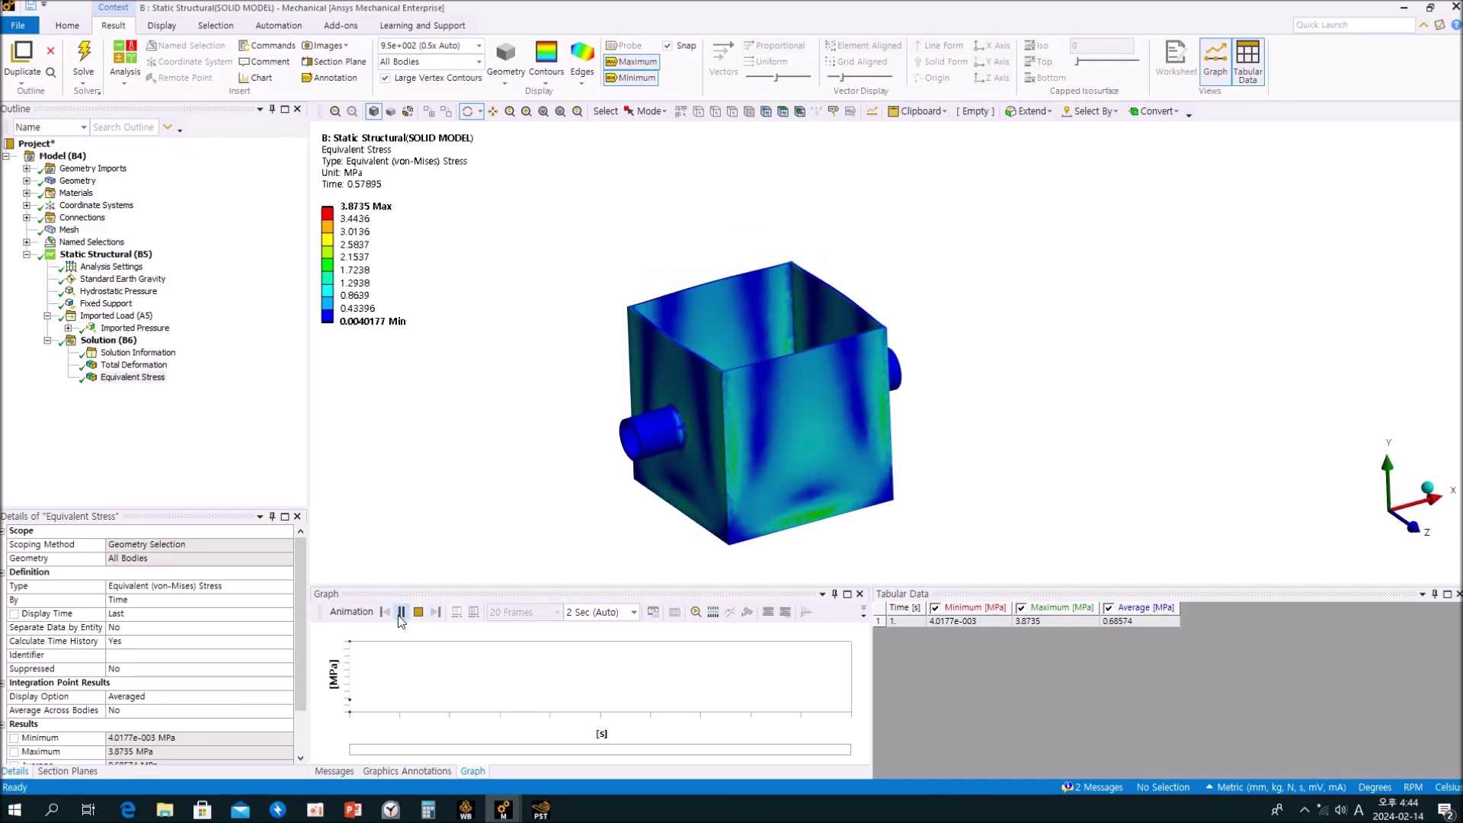
pyautogui.moveTo(503, 810)
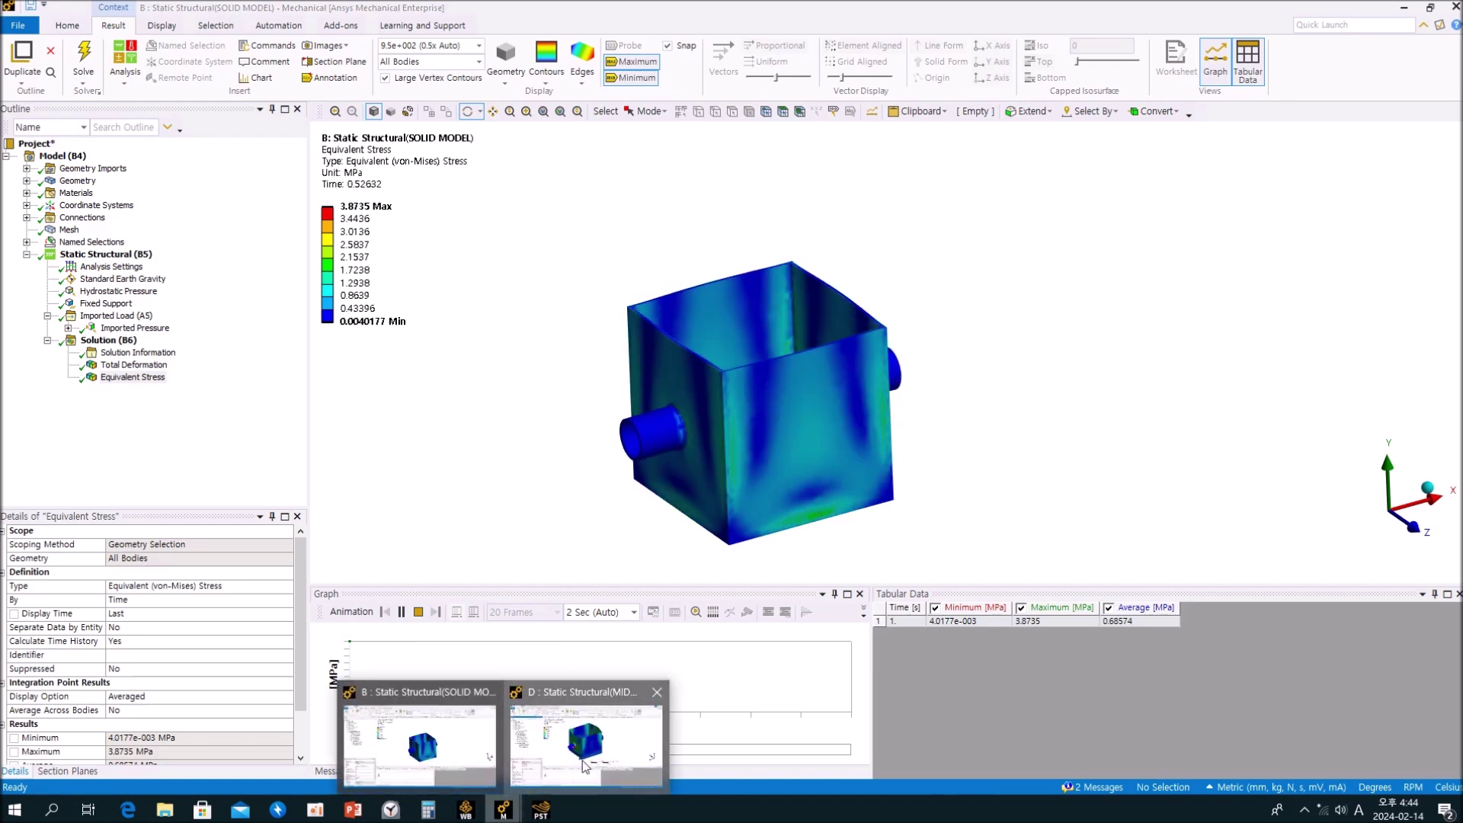
pyautogui.click(581, 765)
pyautogui.moveTo(503, 809)
pyautogui.click(457, 771)
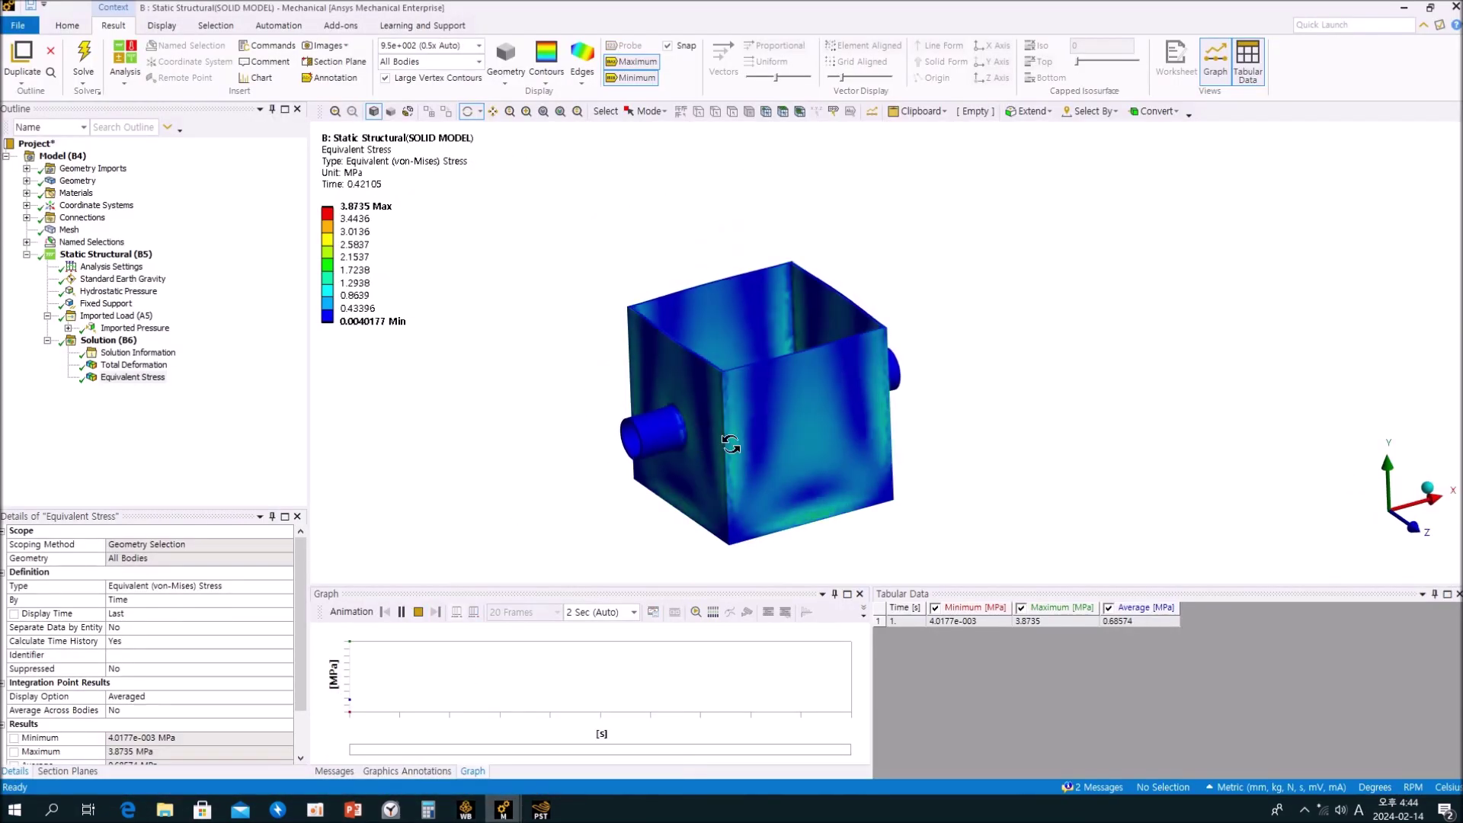
pyautogui.moveTo(730, 443); pyautogui.dragTo(889, 414)
pyautogui.moveTo(761, 391); pyautogui.dragTo(787, 343)
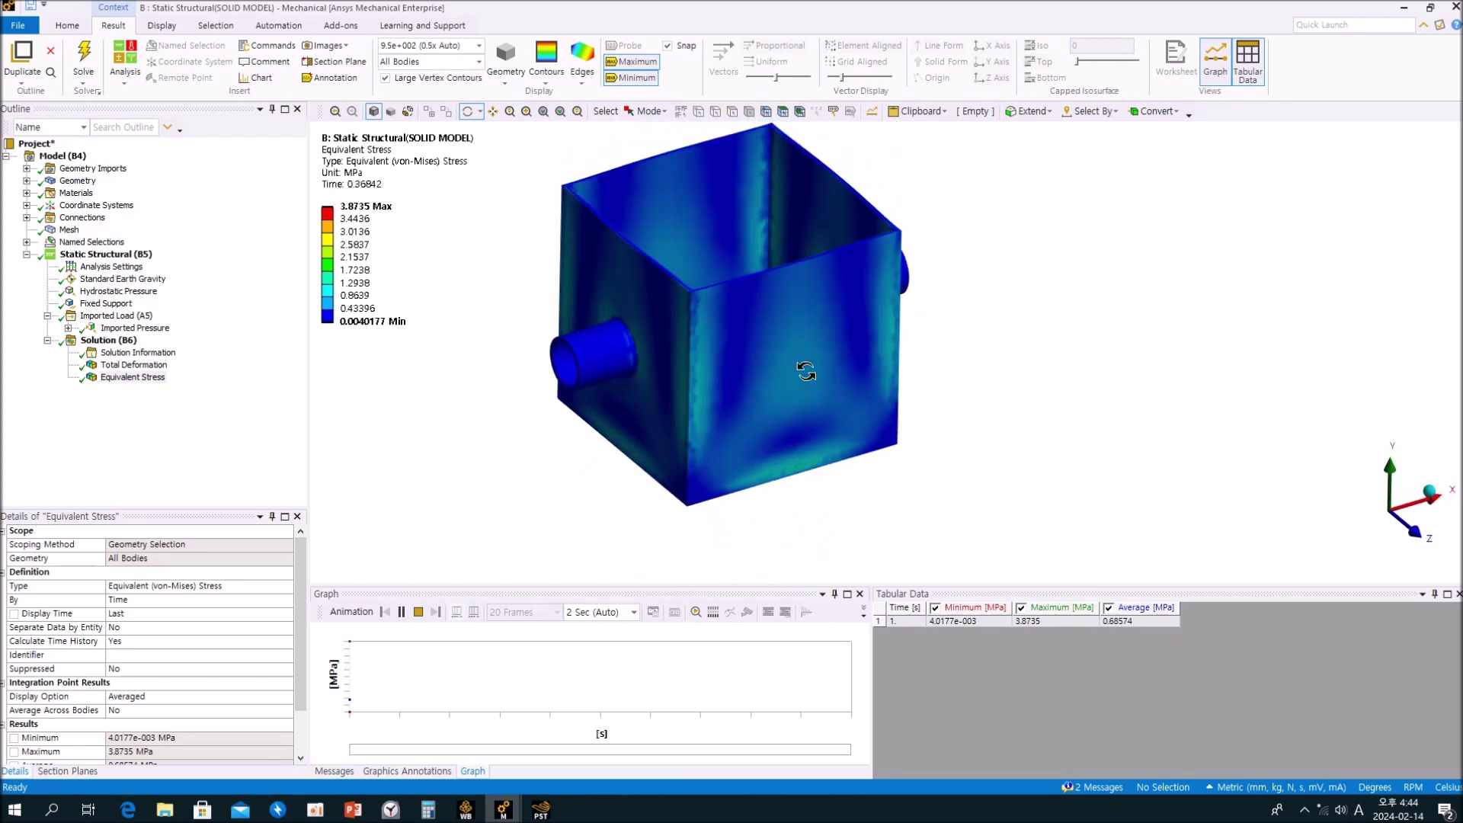
pyautogui.moveTo(834, 331)
pyautogui.mouseDown()
pyautogui.moveTo(838, 311)
pyautogui.moveTo(846, 335)
pyautogui.moveTo(854, 318)
pyautogui.moveTo(879, 330)
pyautogui.moveTo(790, 330)
pyautogui.moveTo(851, 347)
pyautogui.mouseUp()
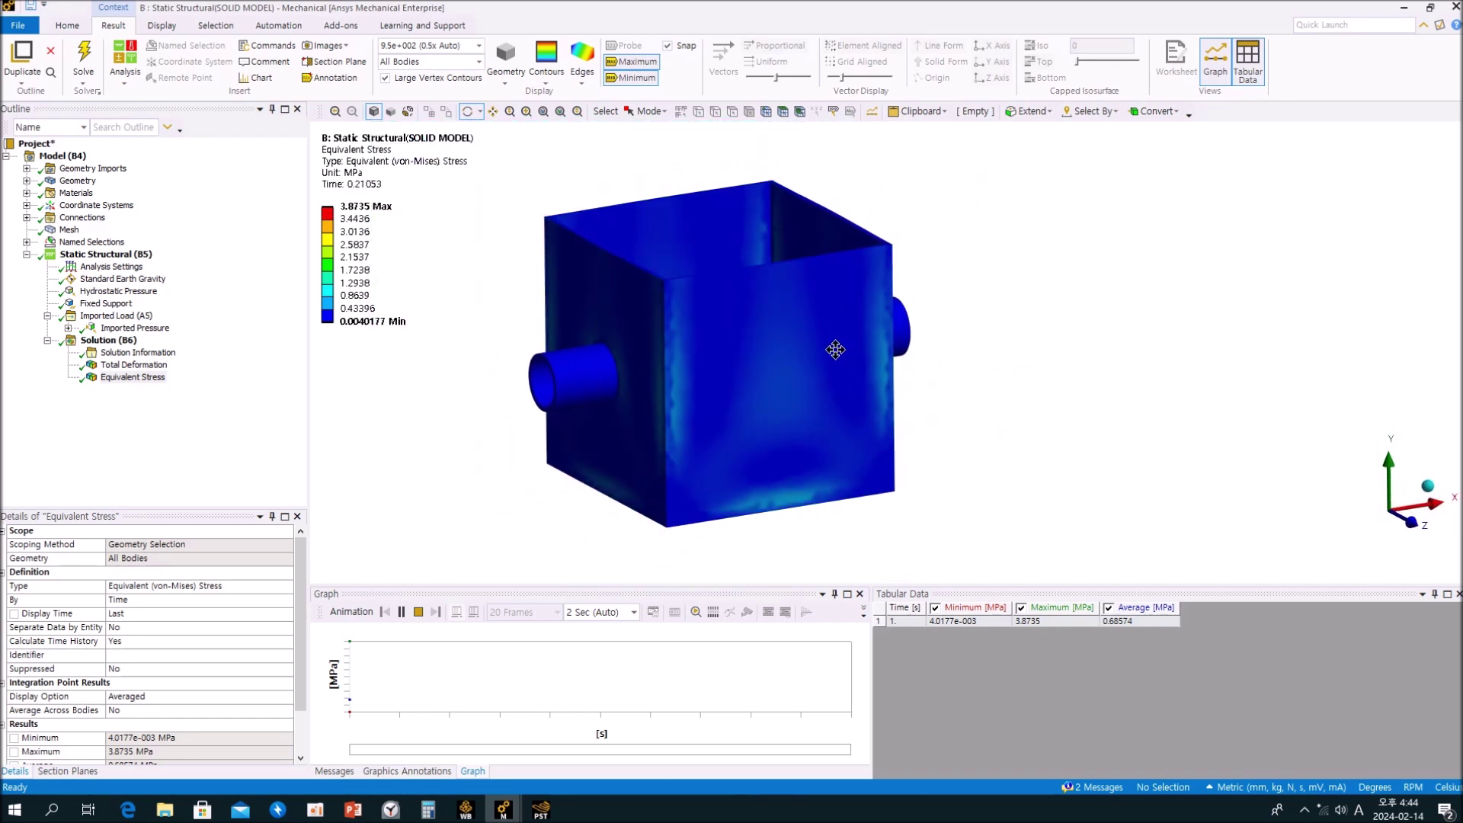
pyautogui.scroll(1, 835, 350)
pyautogui.moveTo(836, 350); pyautogui.dragTo(839, 356)
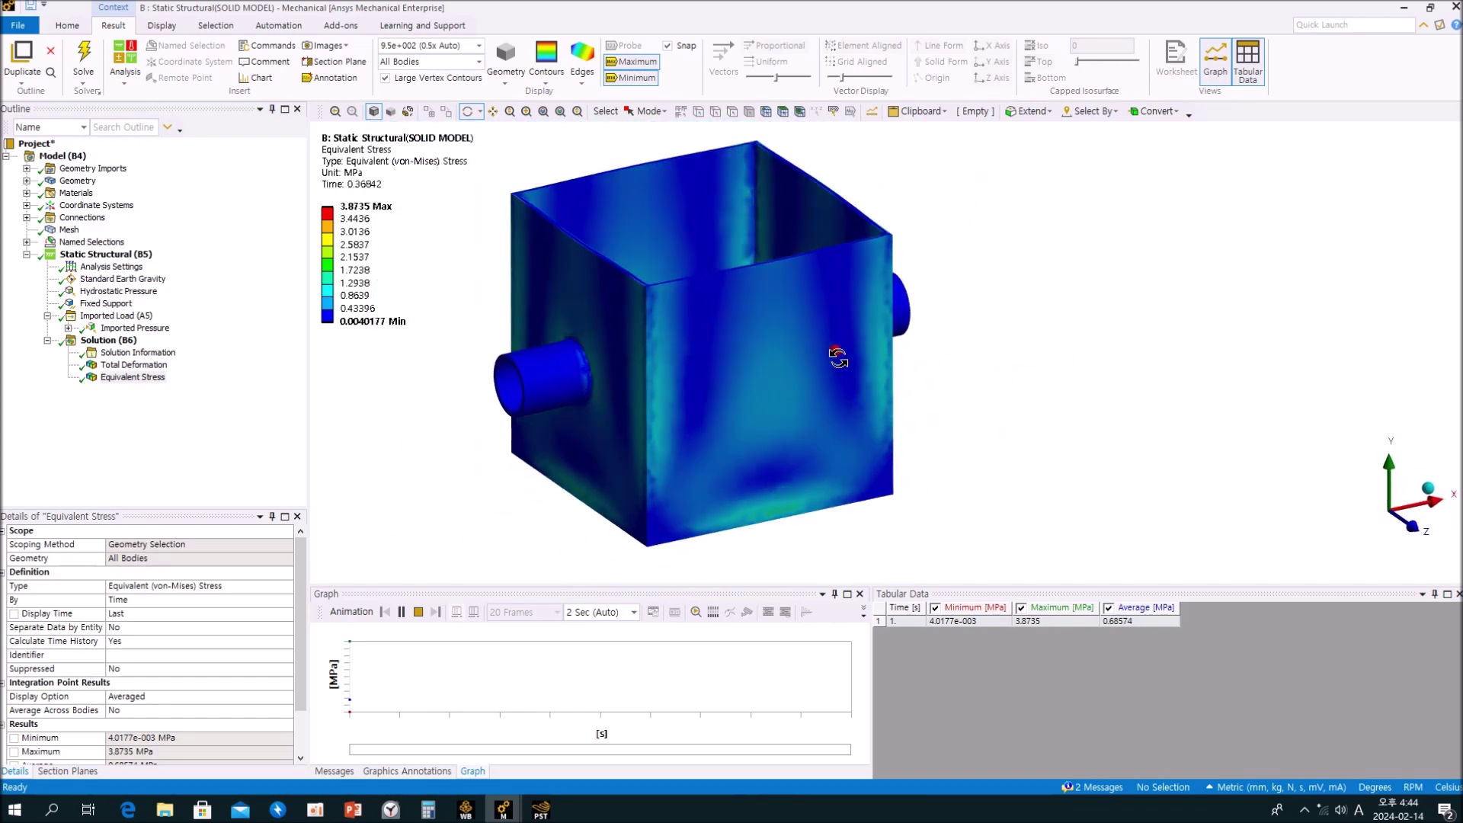
# Step: Stop the stress animation and switch to the mid-surface model's Mechanical window
pyautogui.click(222, 450)
pyautogui.click(417, 612)
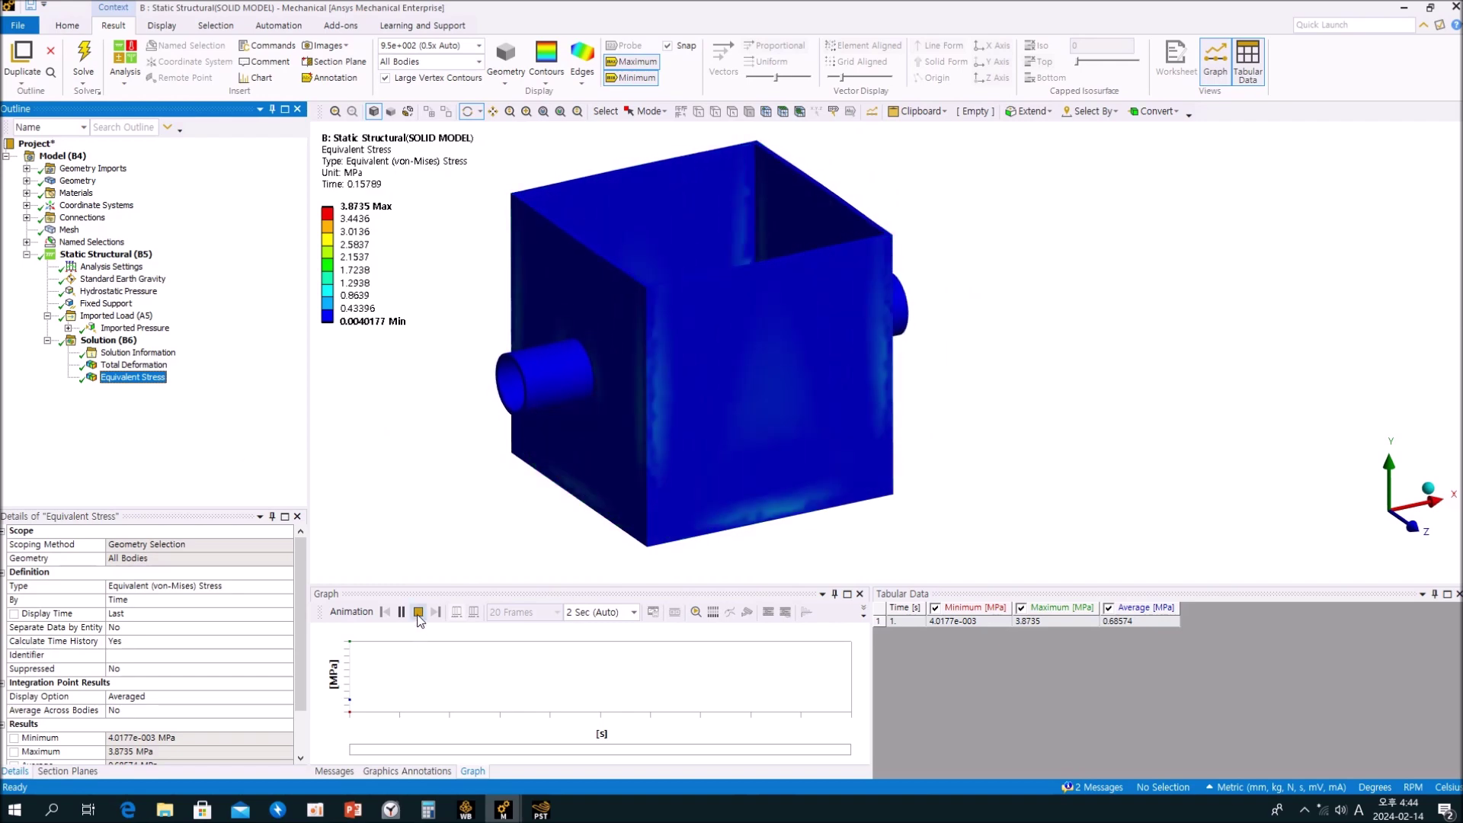
pyautogui.click(1403, 7)
pyautogui.click(212, 463)
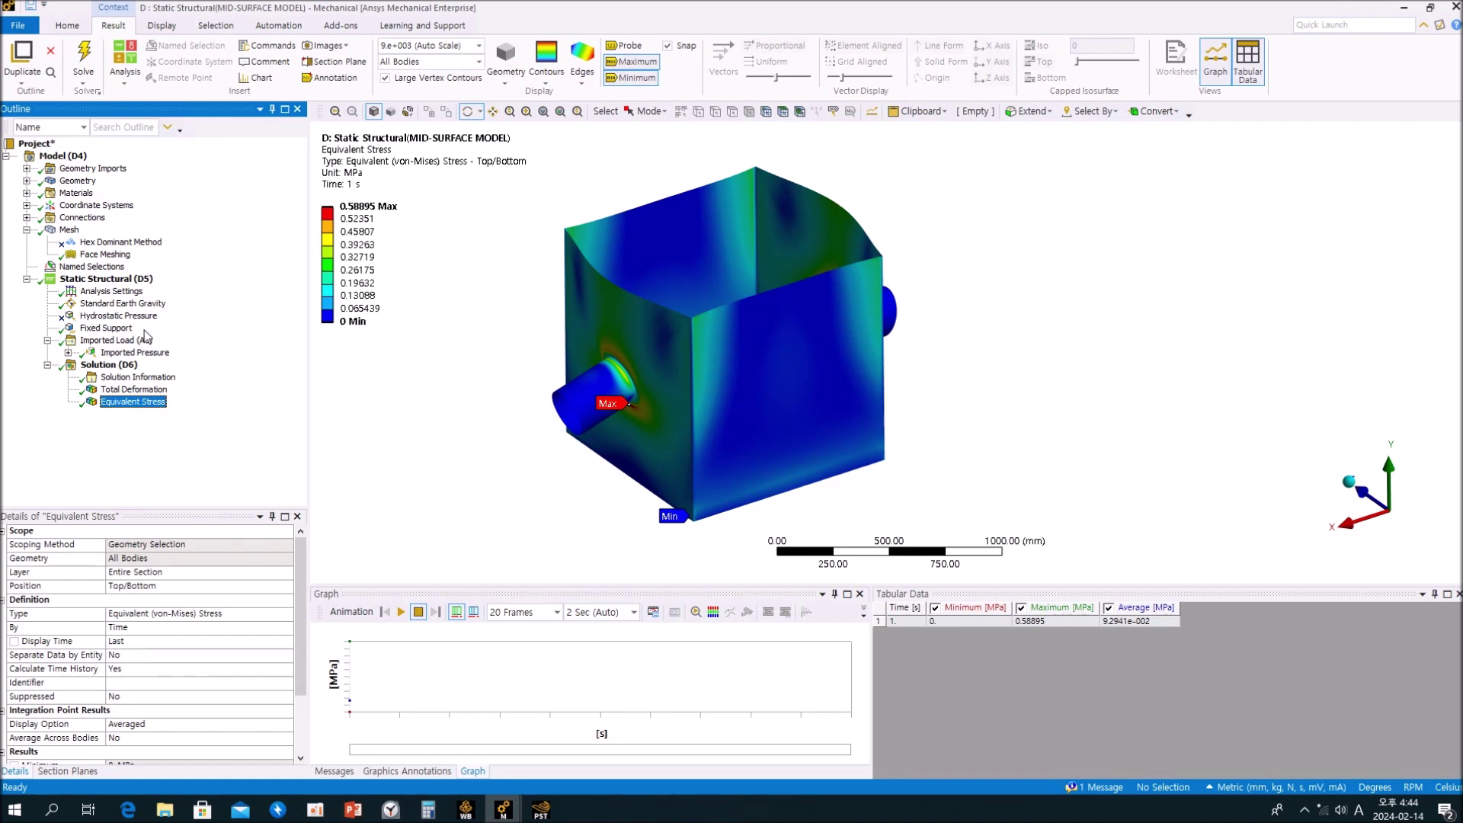
# Step: Unsuppress the mid-surface model's Hydrostatic Pressure load and examine its distribution on the shell faces
pyautogui.click(130, 315)
pyautogui.rightClick(137, 320)
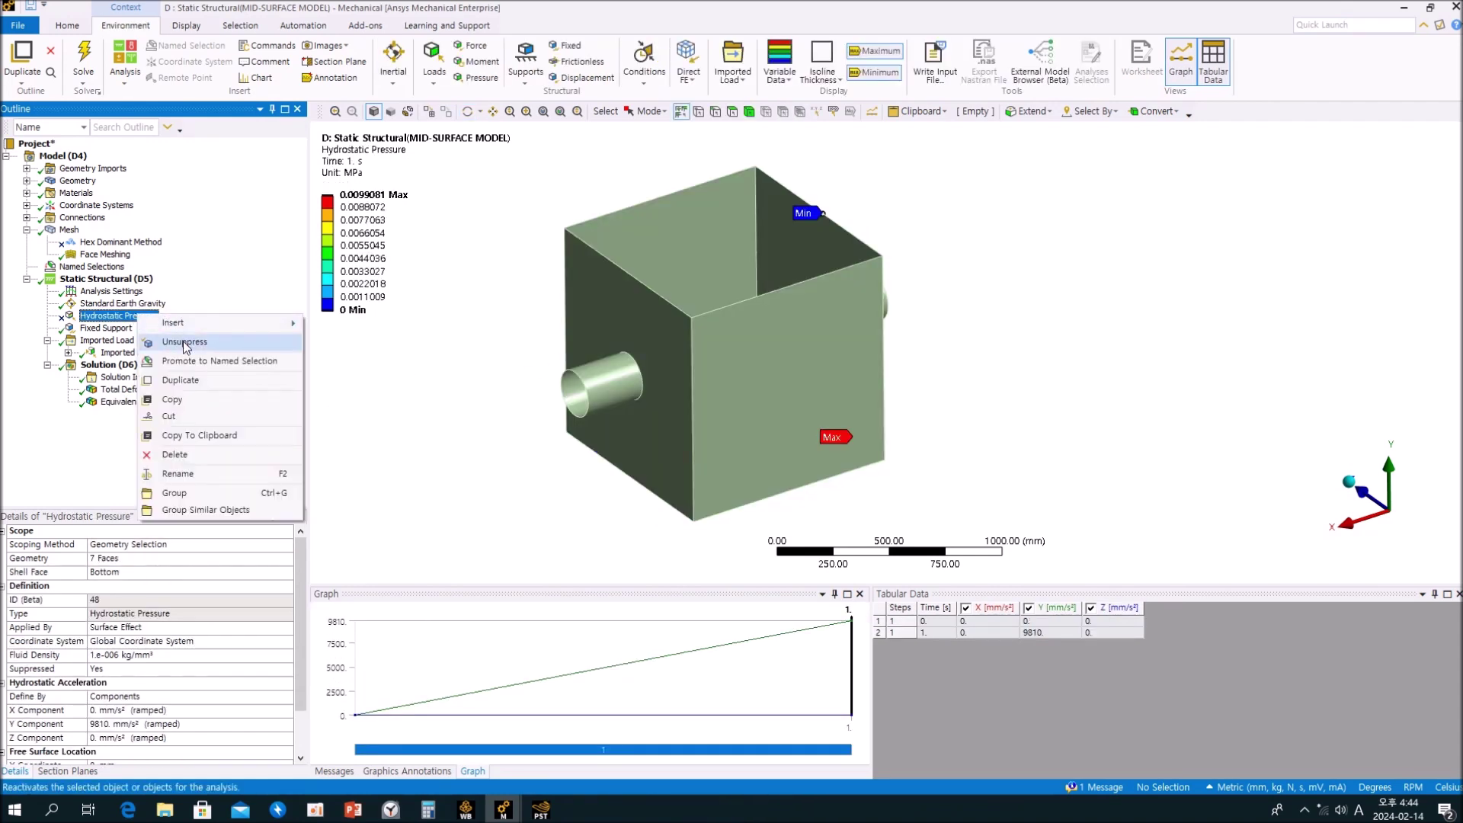
pyautogui.click(187, 348)
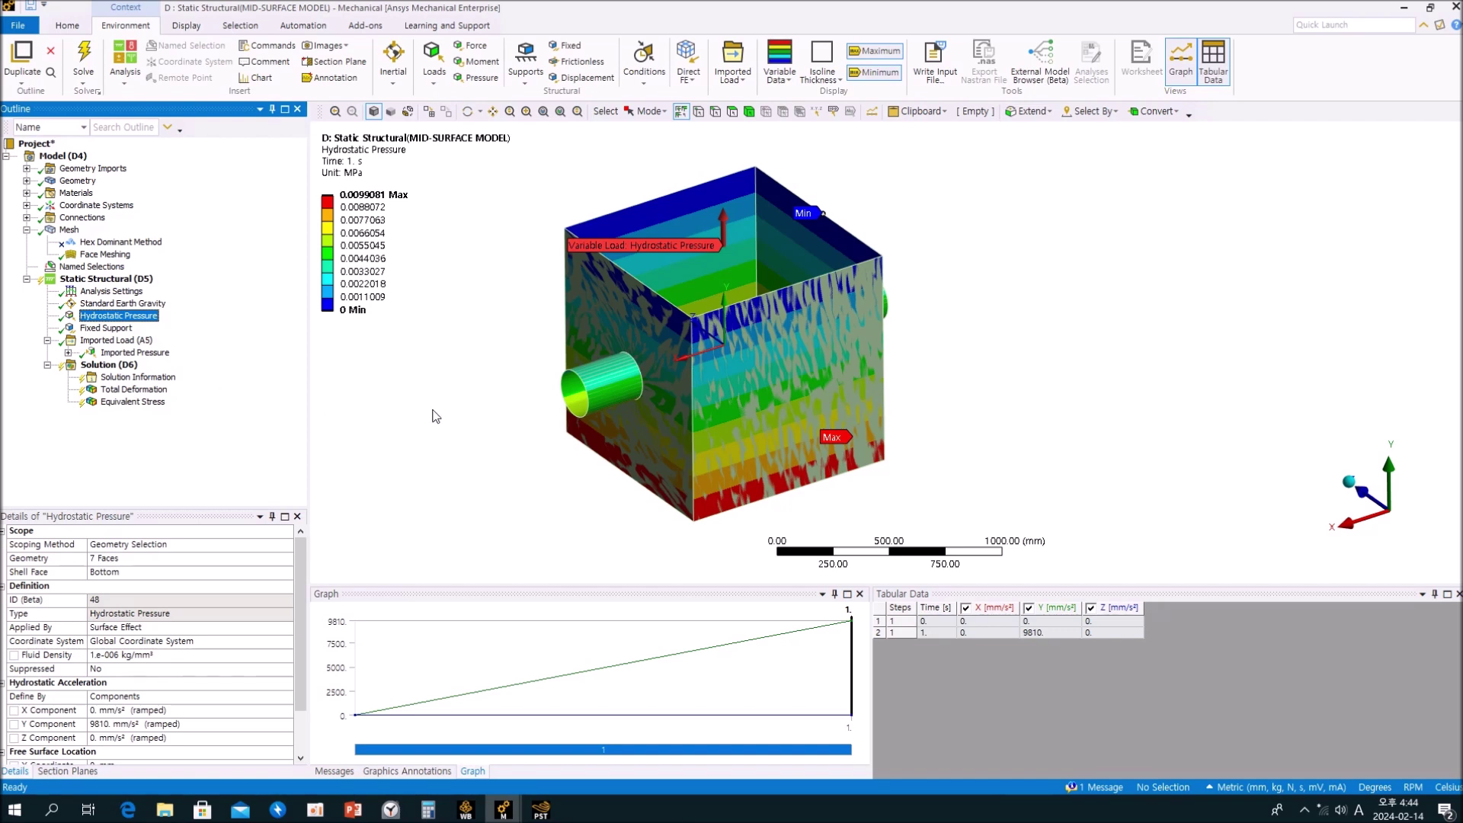
pyautogui.moveTo(553, 362); pyautogui.dragTo(542, 396, button='middle')
pyautogui.moveTo(541, 360); pyautogui.dragTo(579, 358, button='middle')
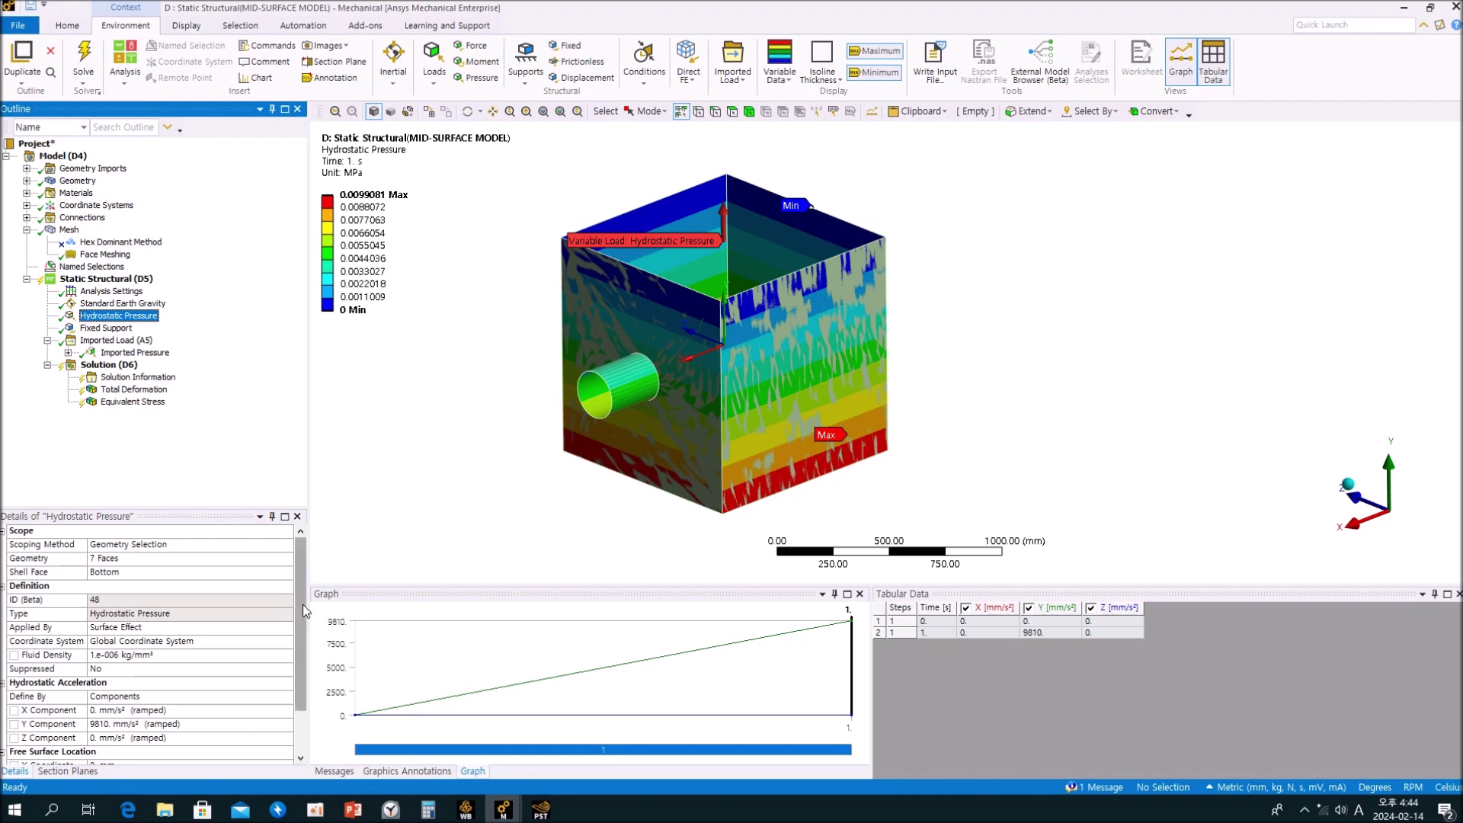
# Step: Set the Hydrostatic Pressure load's Shell Face to Top and examine which side of the walls is loaded
pyautogui.moveTo(303, 596)
pyautogui.mouseDown()
pyautogui.moveTo(304, 678)
pyautogui.moveTo(305, 579)
pyautogui.mouseUp()
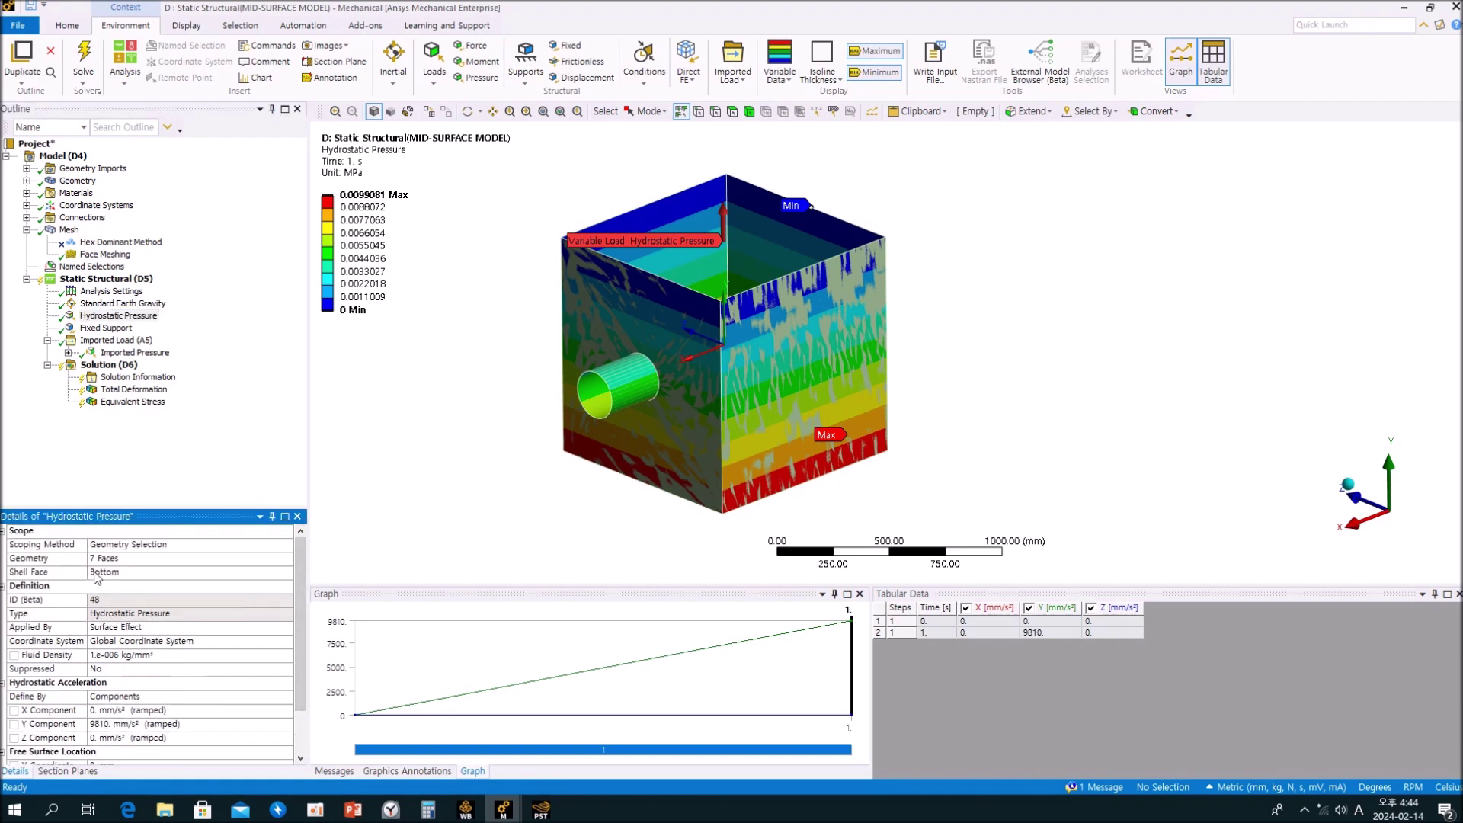
pyautogui.click(286, 573)
pyautogui.click(243, 585)
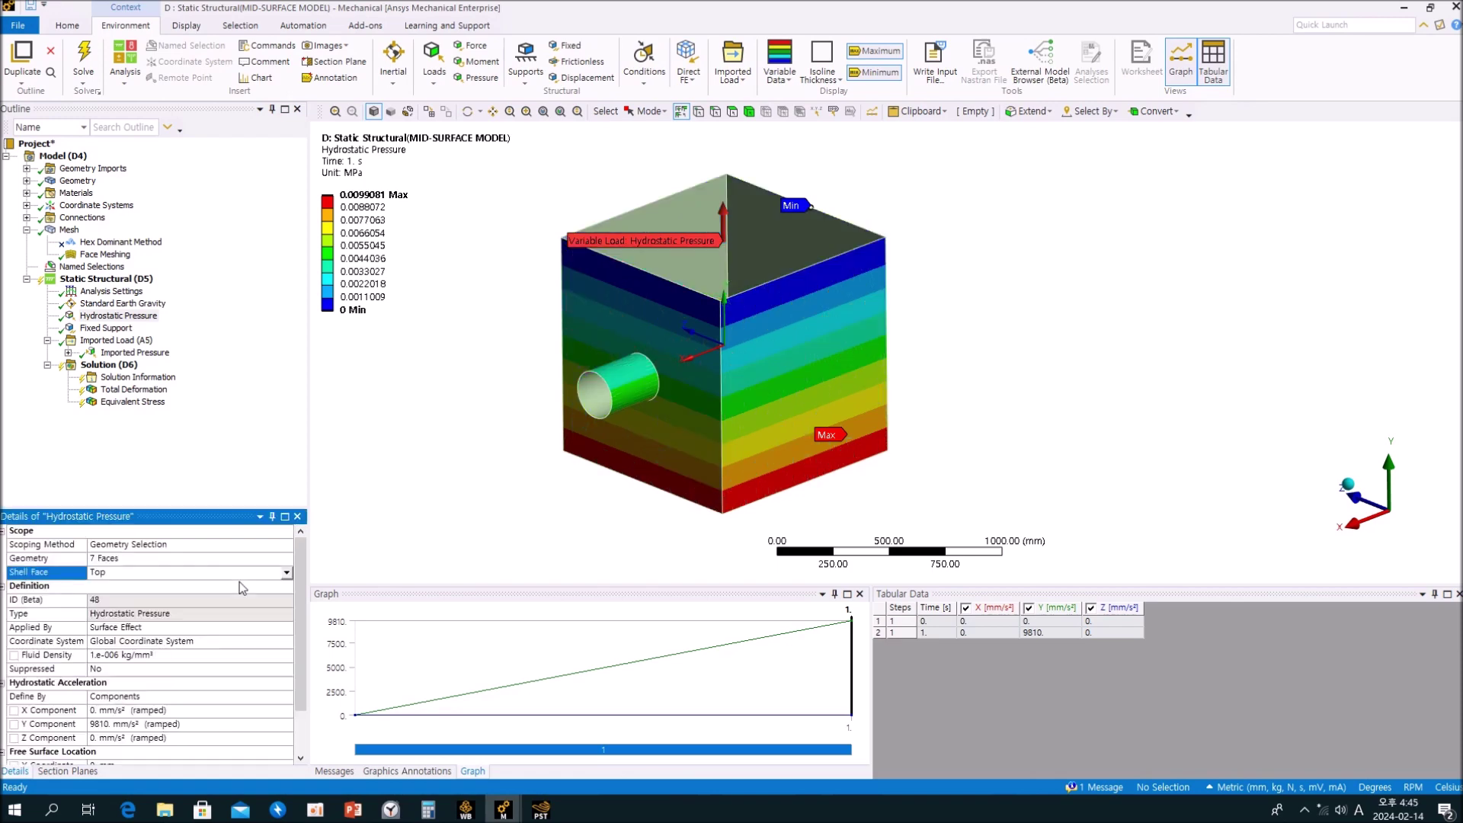
pyautogui.moveTo(815, 362)
pyautogui.mouseDown(button='middle')
pyautogui.moveTo(831, 381)
pyautogui.moveTo(821, 358)
pyautogui.mouseUp(button='middle')
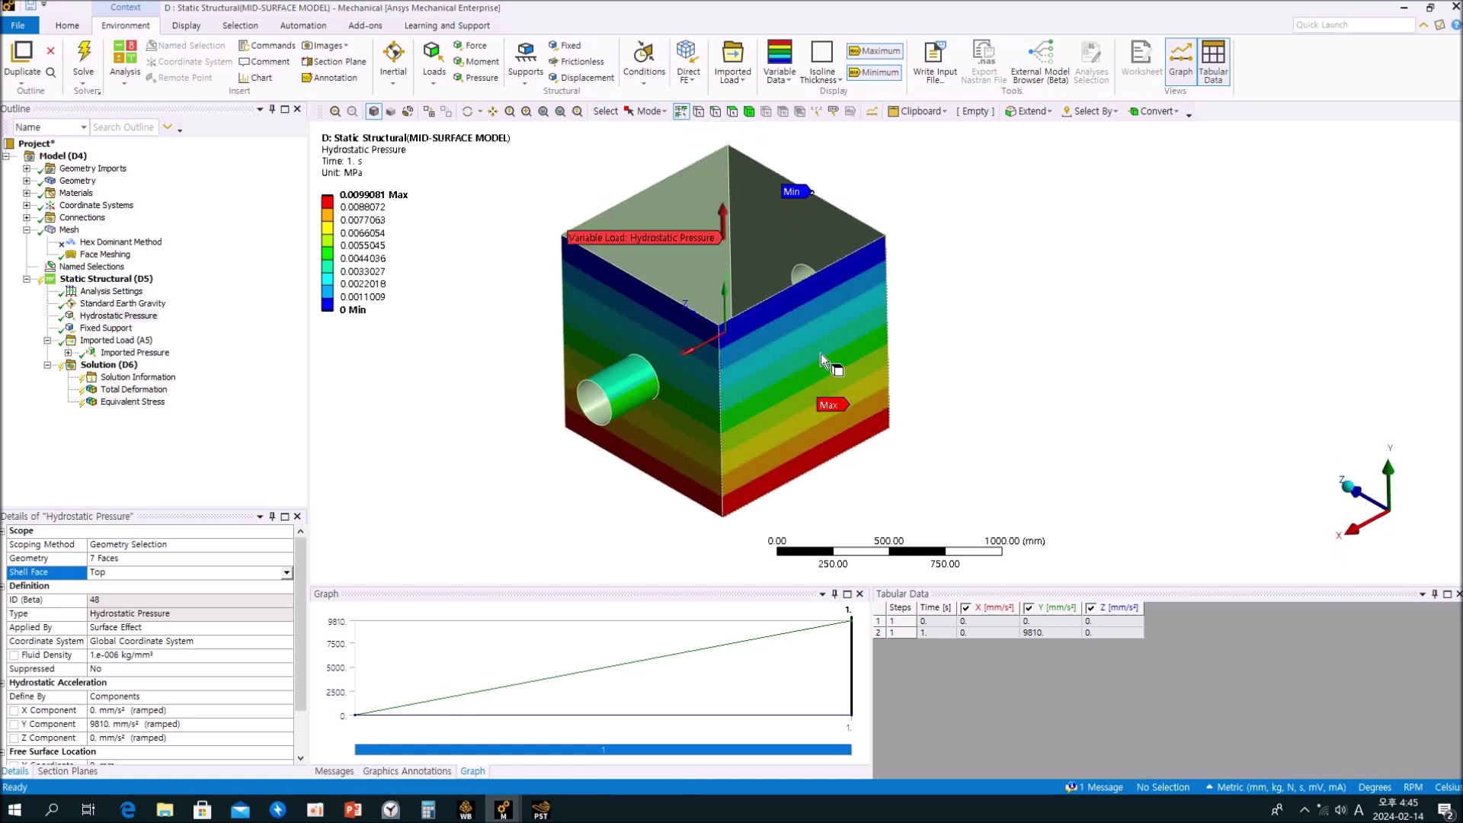
pyautogui.click(118, 316)
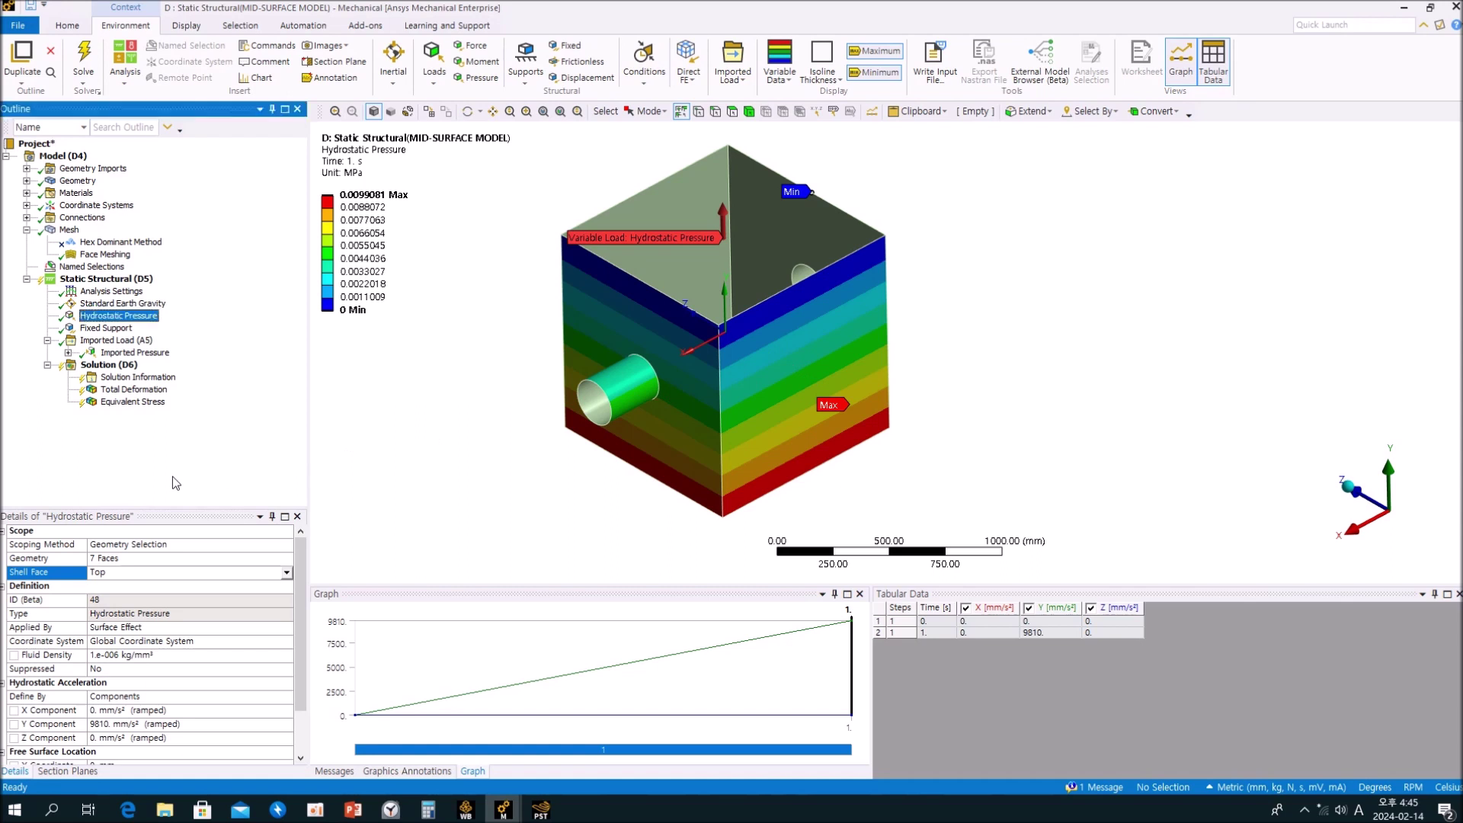
# Step: Solve the mid-surface model's static structural analysis and display its Total Deformation result
pyautogui.click(109, 364)
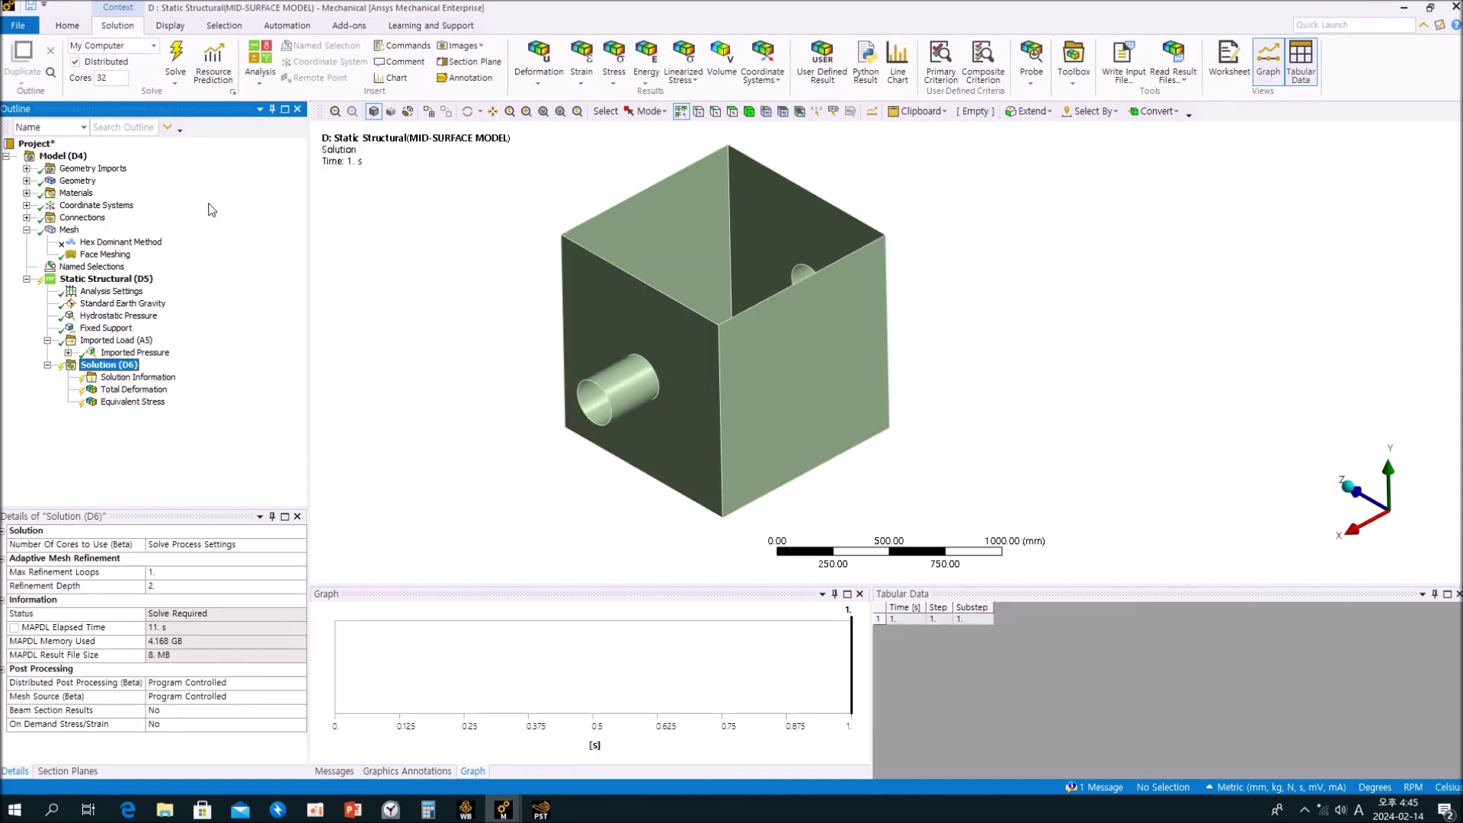
pyautogui.click(177, 62)
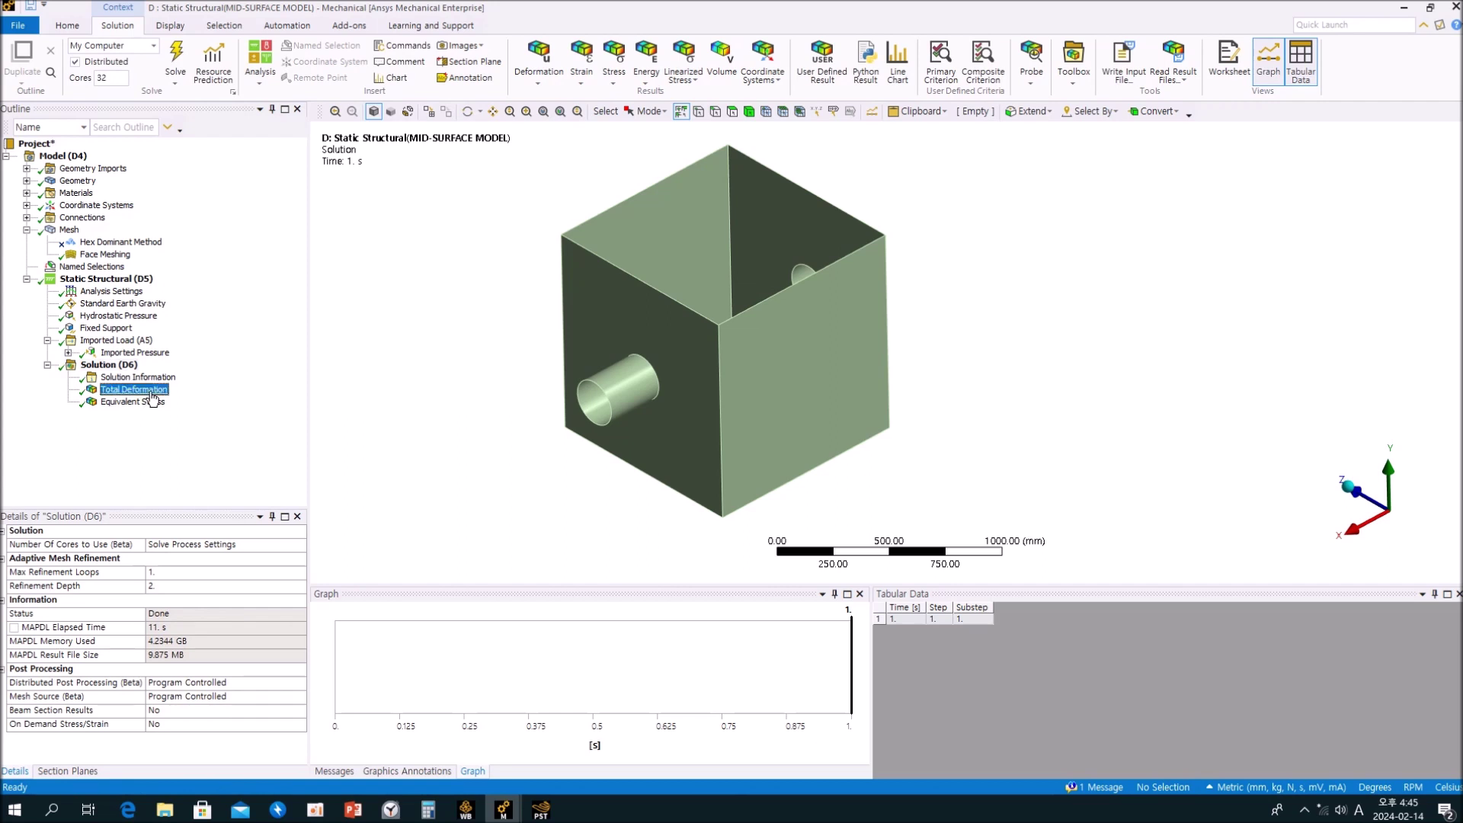
pyautogui.click(148, 391)
pyautogui.moveTo(833, 375); pyautogui.dragTo(266, 417)
# Step: Review the mid-surface model's Equivalent Stress, and animate its Total Deformation to examine how the walls deform
pyautogui.click(133, 402)
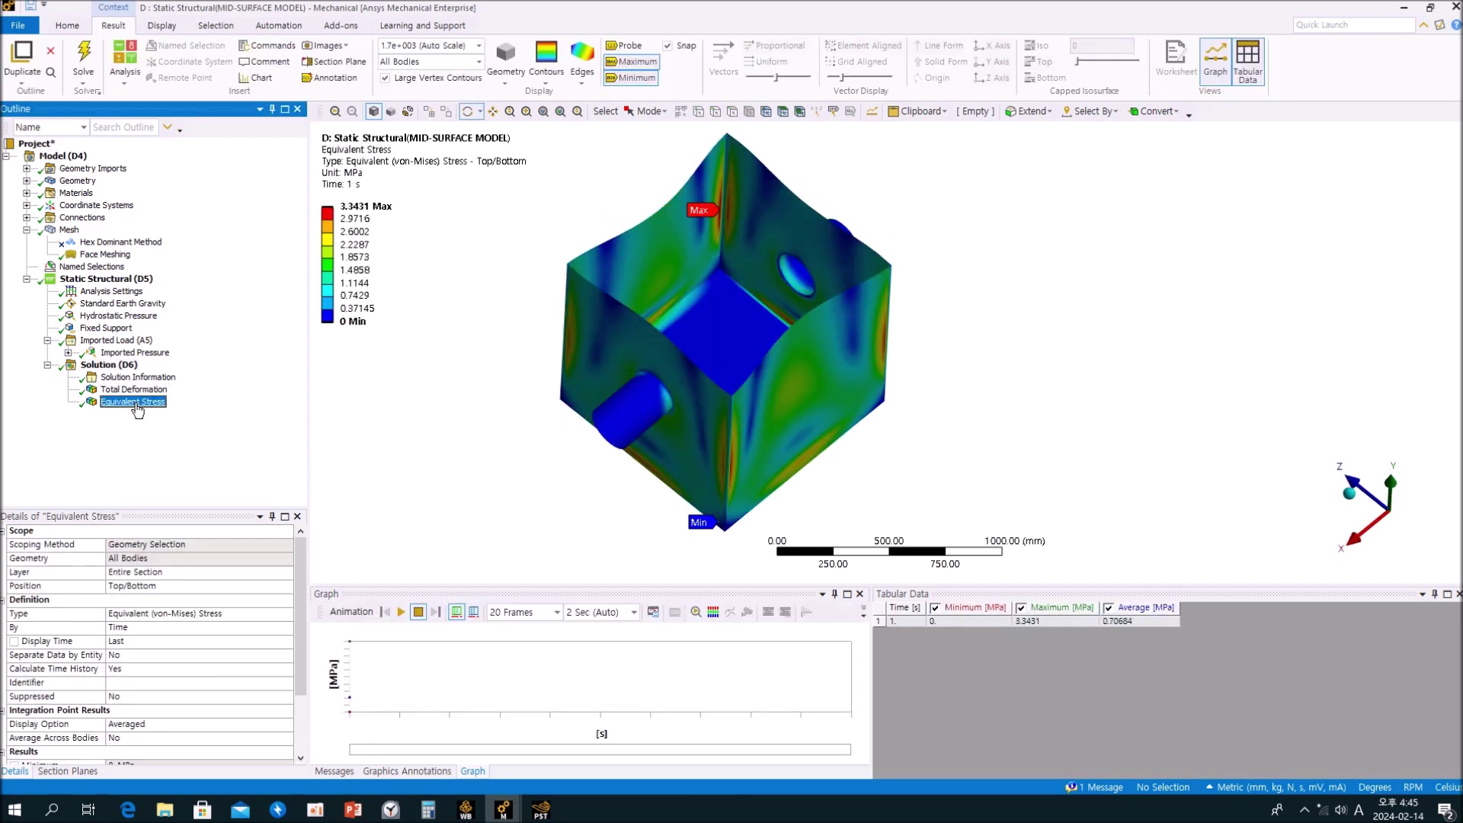
pyautogui.click(143, 390)
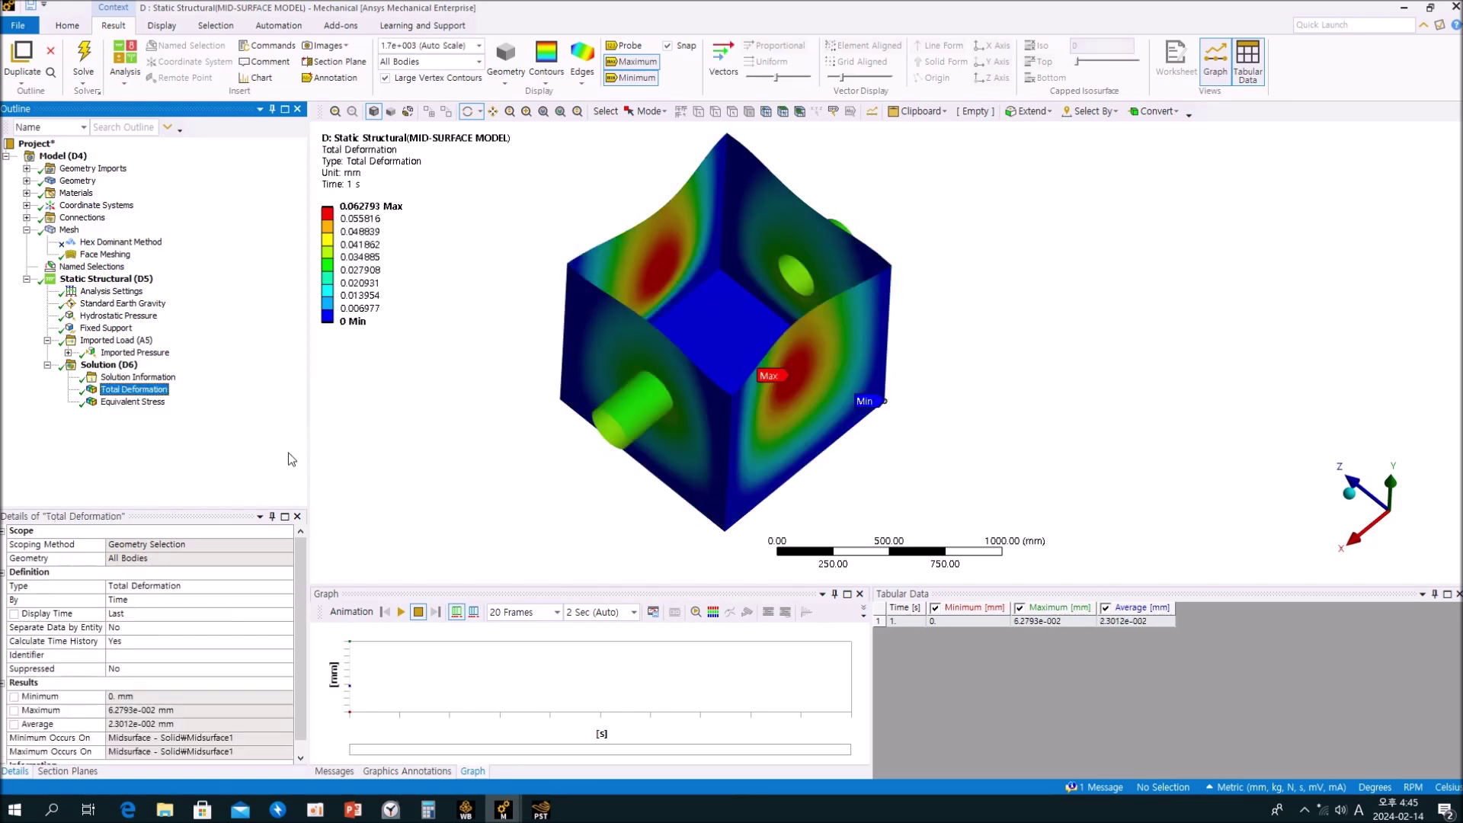
pyautogui.click(401, 612)
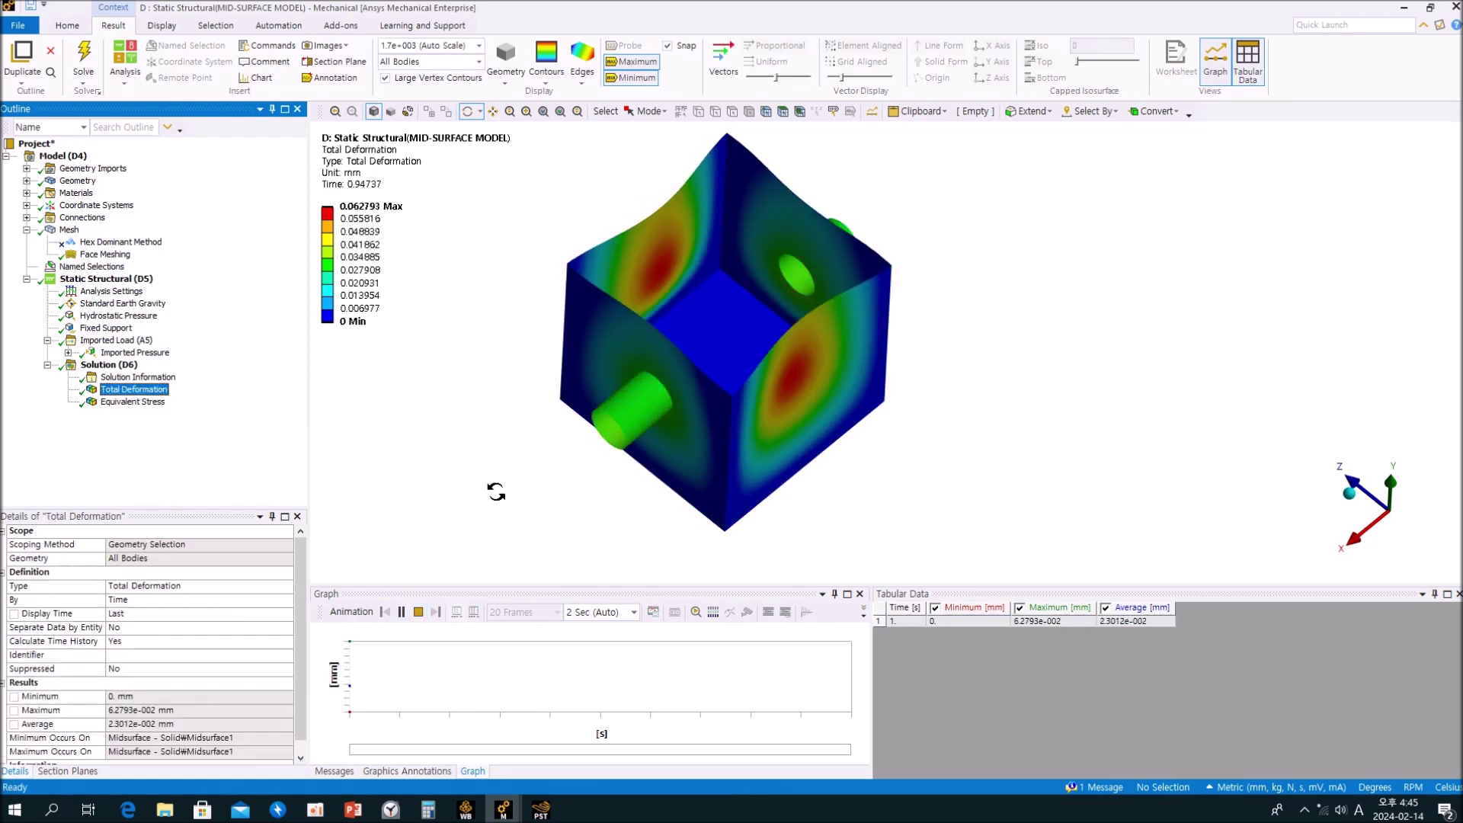
pyautogui.moveTo(490, 496); pyautogui.dragTo(816, 425)
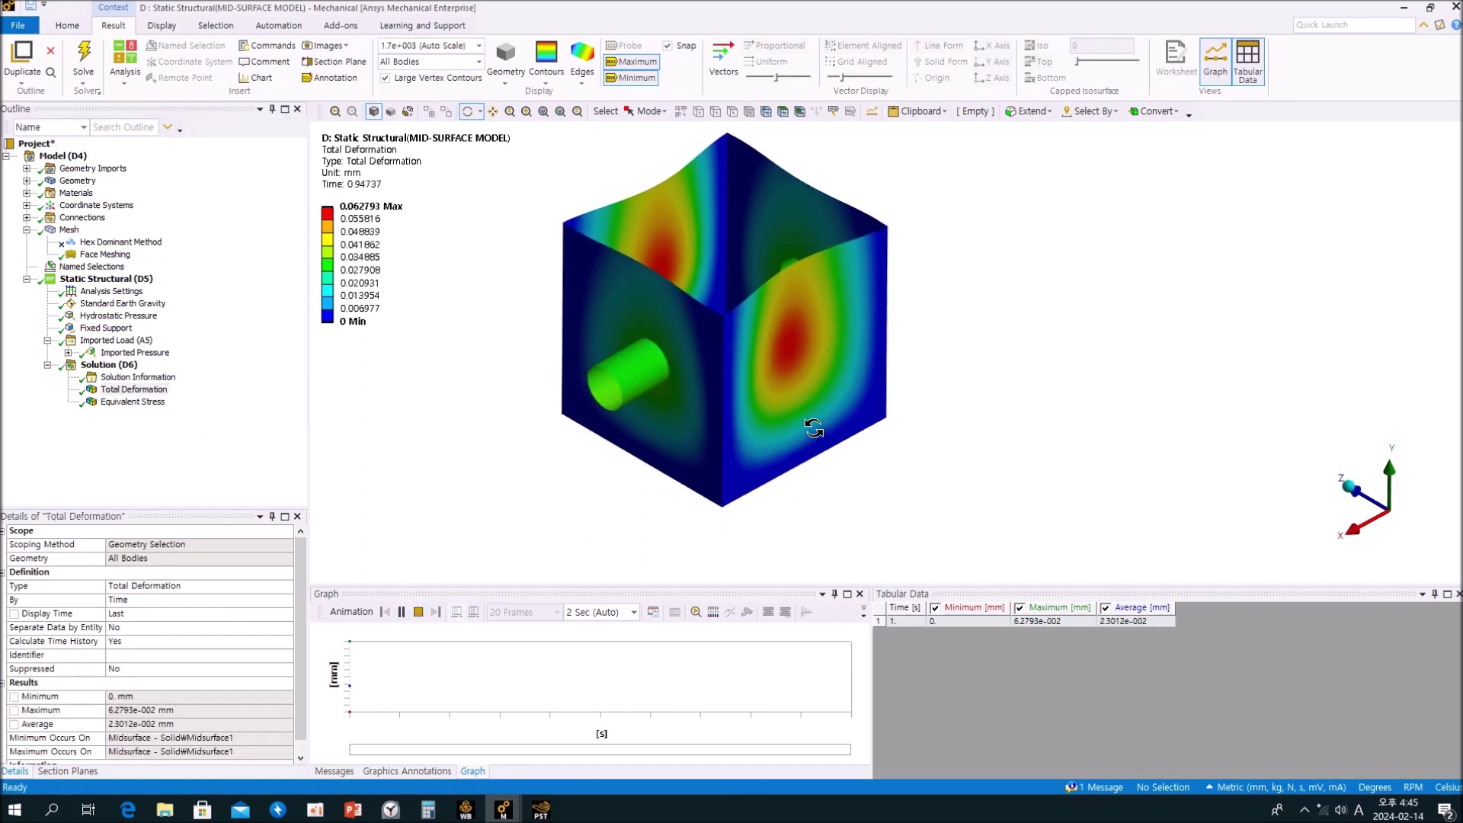
# Step: Examine the mid-surface model's animated Total Deformation from a lower angle and stop the animation
pyautogui.moveTo(731, 336)
pyautogui.mouseDown()
pyautogui.moveTo(747, 414)
pyautogui.moveTo(726, 353)
pyautogui.mouseUp()
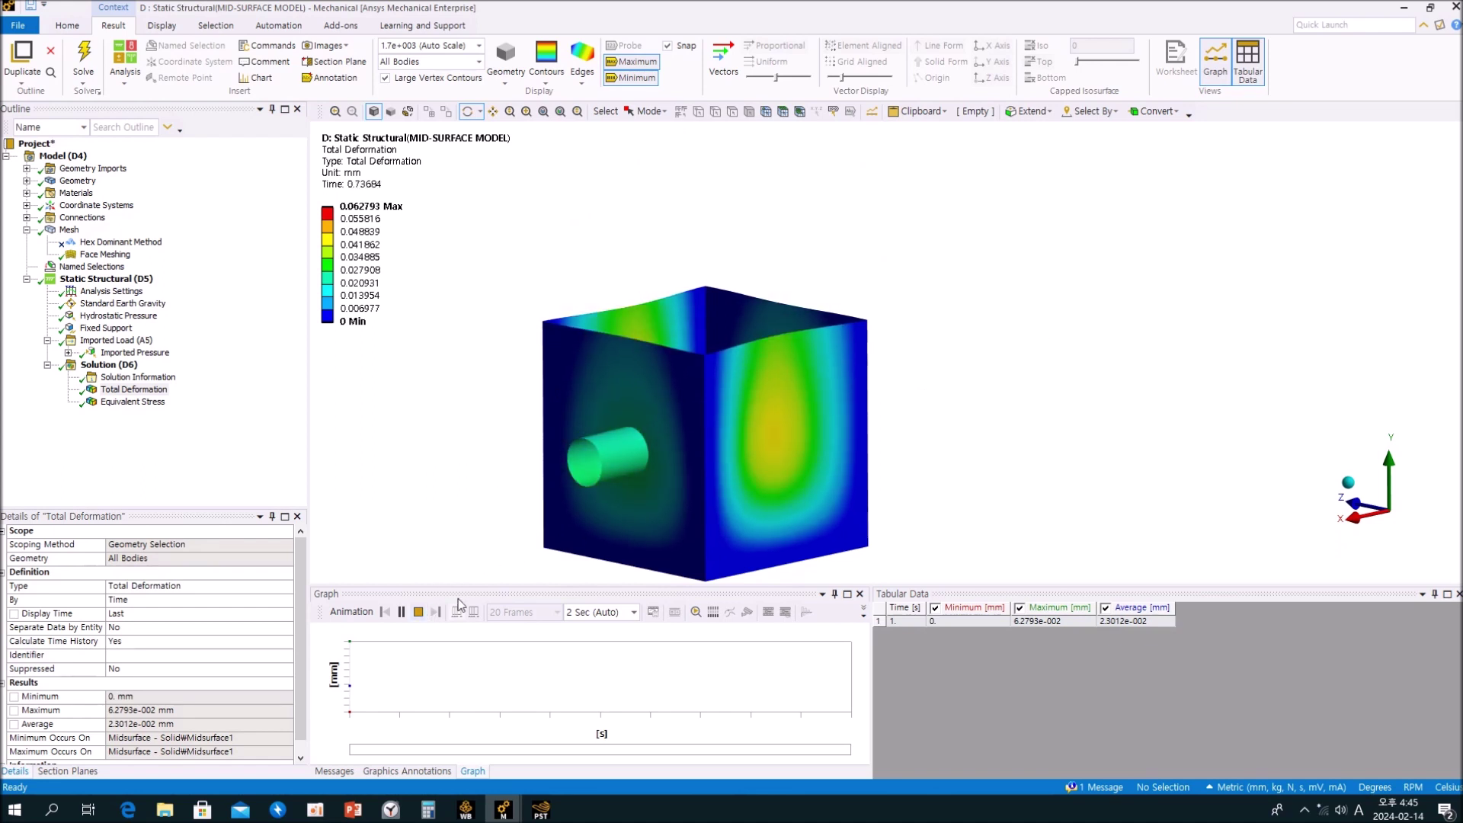
pyautogui.click(418, 612)
pyautogui.click(231, 441)
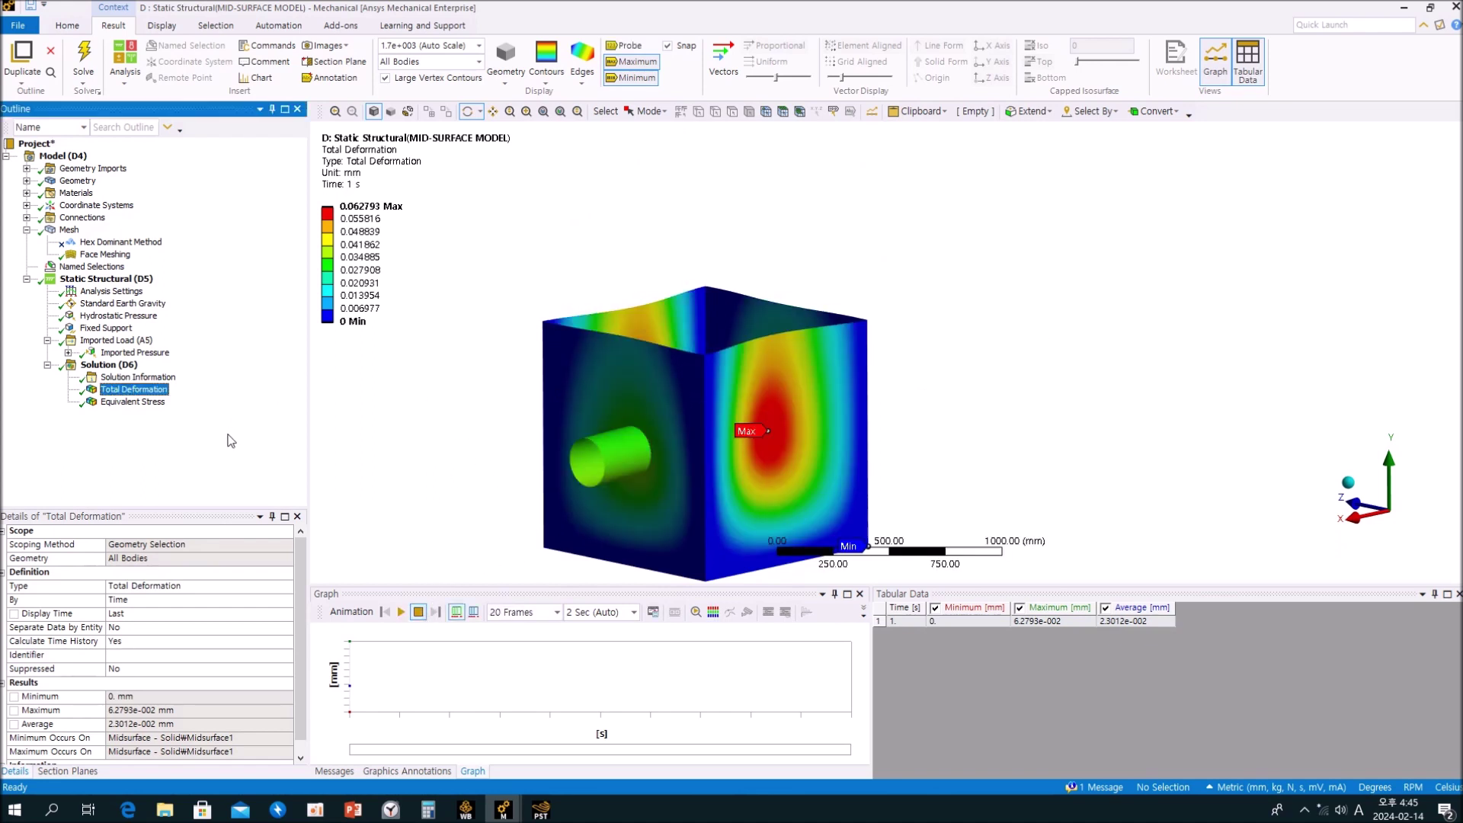
# Step: Set the mid-surface model's Hydrostatic Pressure Shell Face to Bottom and examine the pressure inside the chamber
pyautogui.click(118, 315)
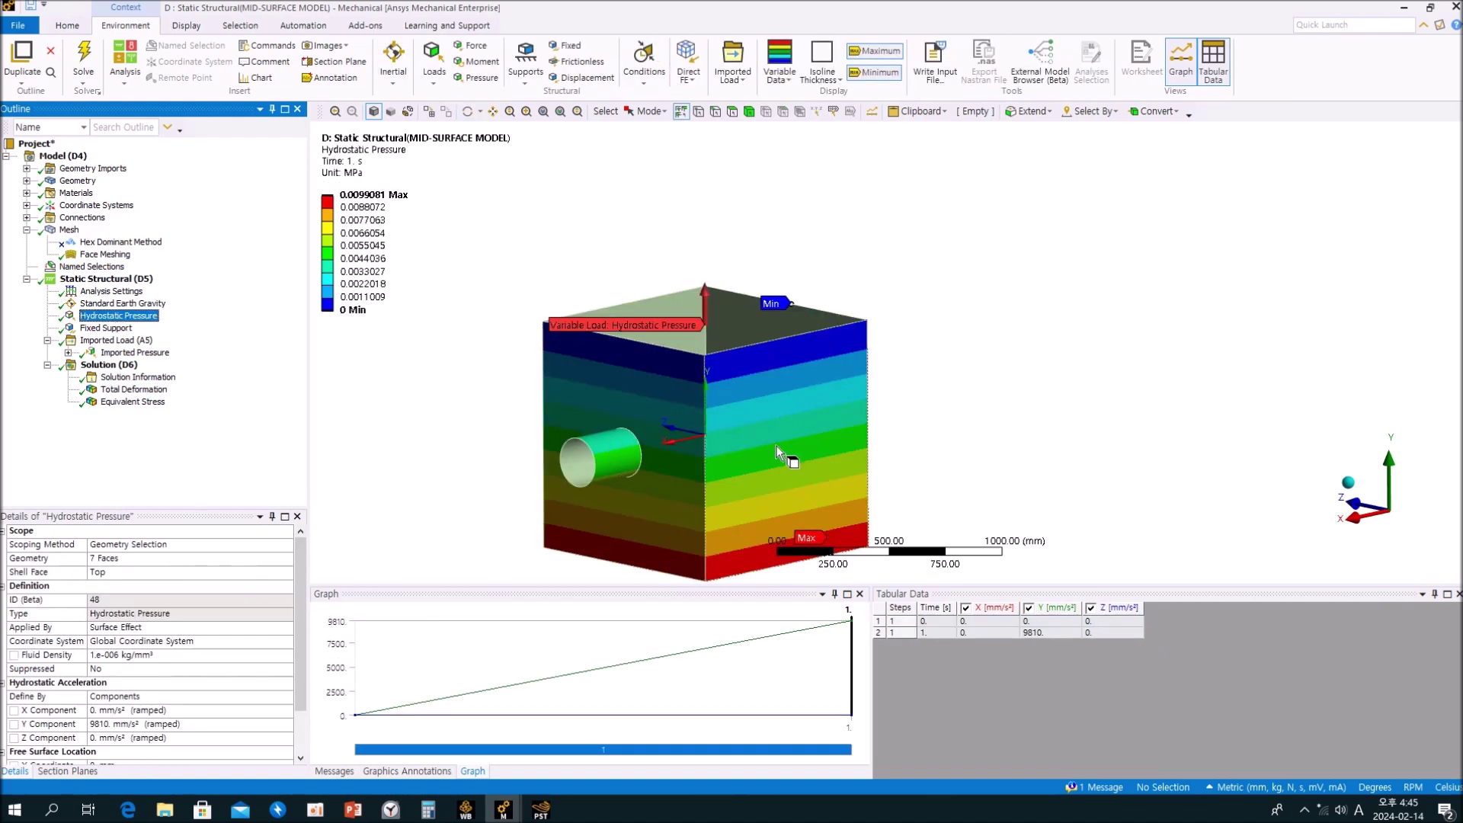
pyautogui.click(290, 576)
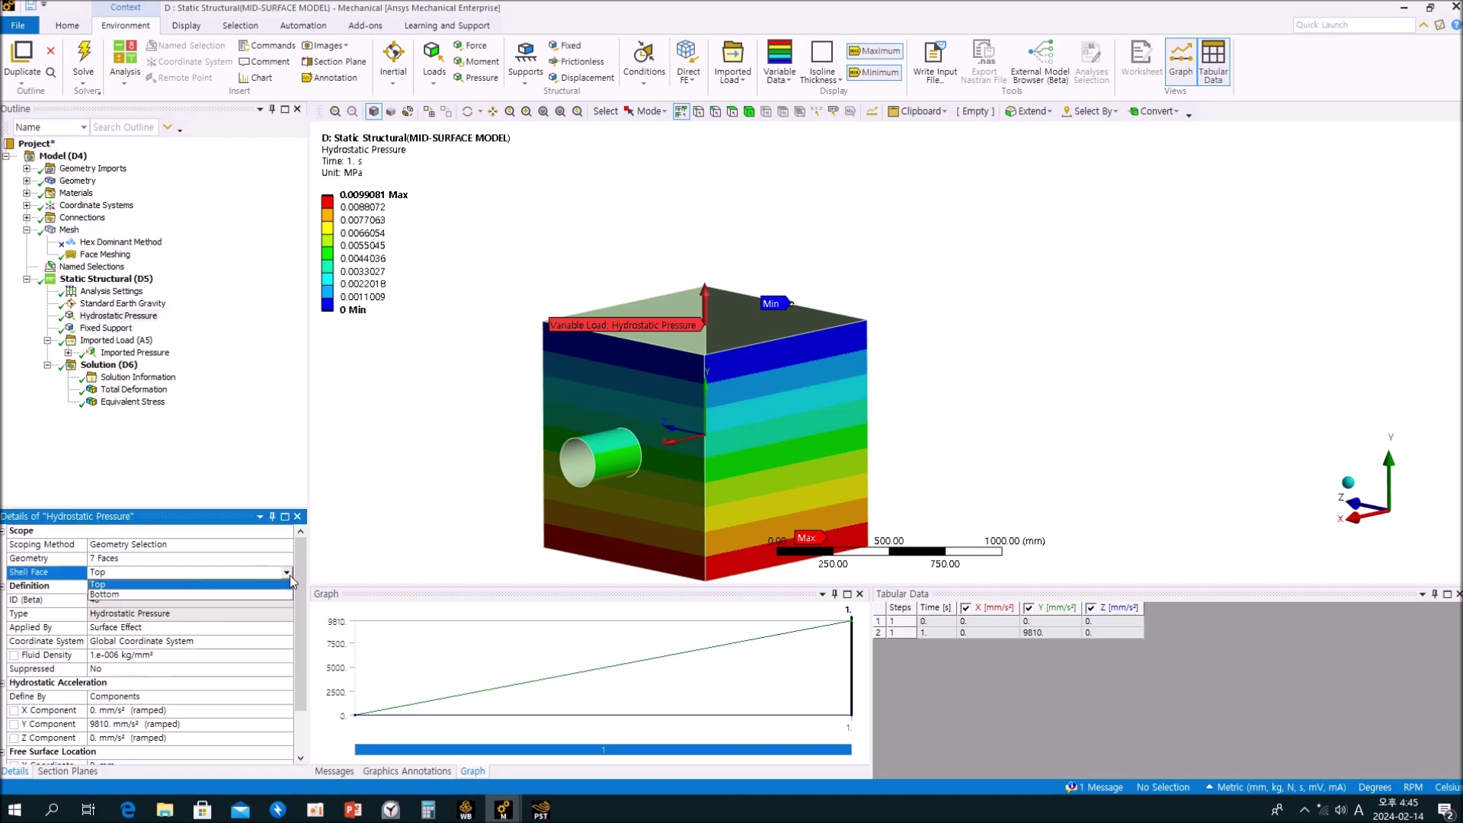
pyautogui.click(236, 598)
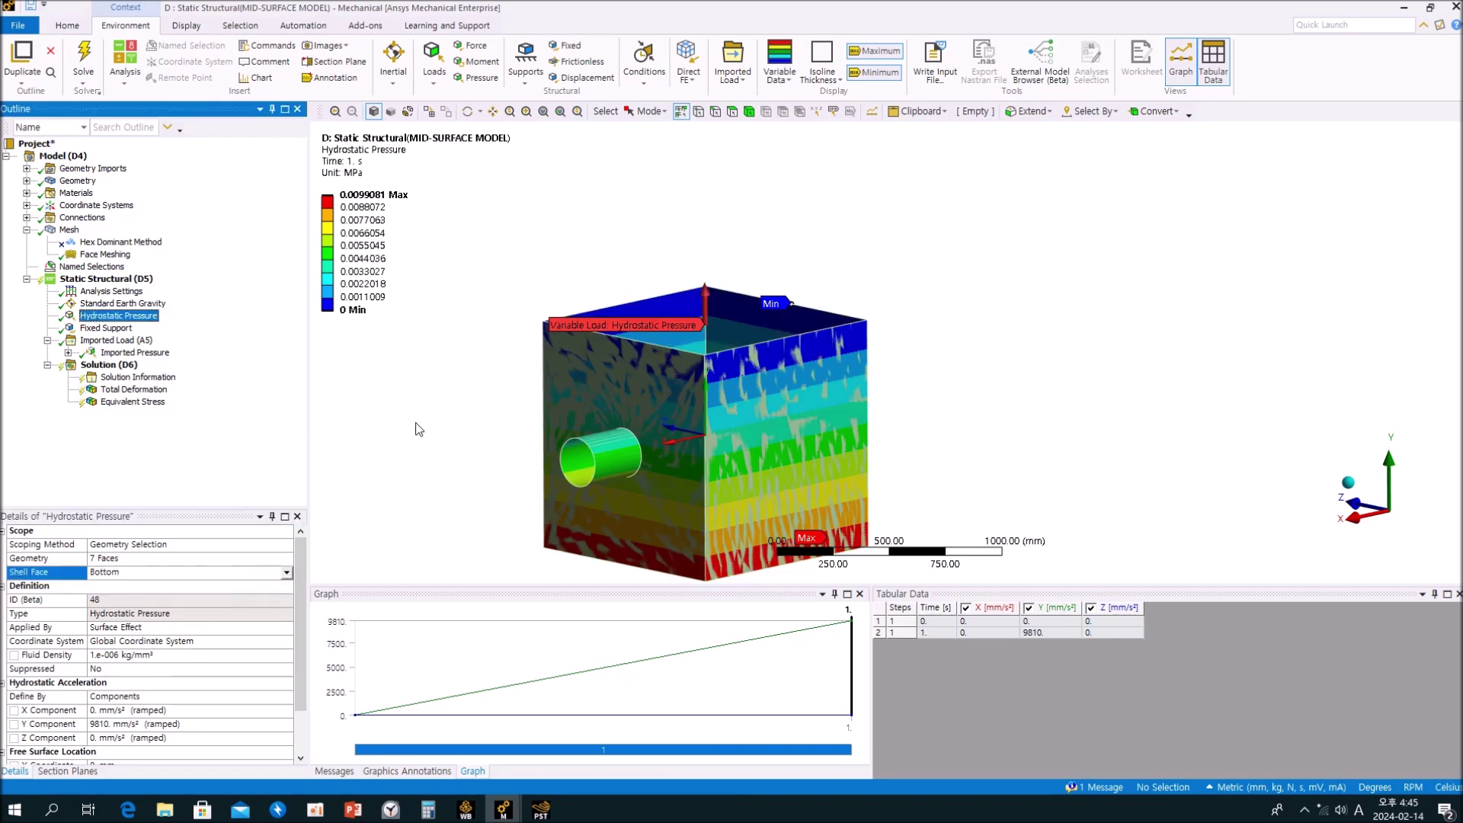
pyautogui.moveTo(675, 334); pyautogui.dragTo(640, 372, button='middle')
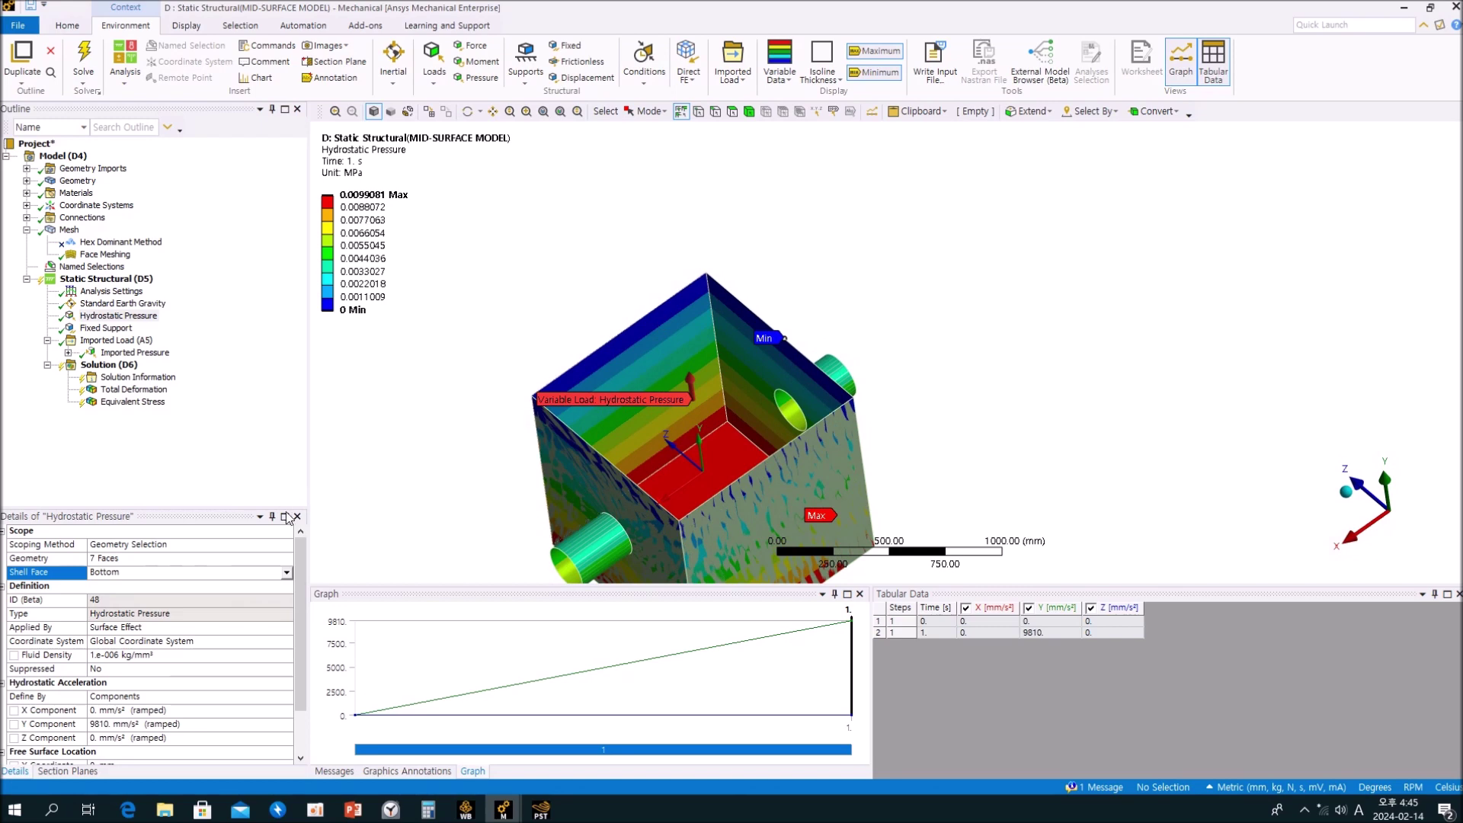
# Step: Switch the Hydrostatic Pressure load's Shell Face to Top and back to Bottom to compare which side of the walls is loaded
pyautogui.click(288, 572)
pyautogui.click(240, 585)
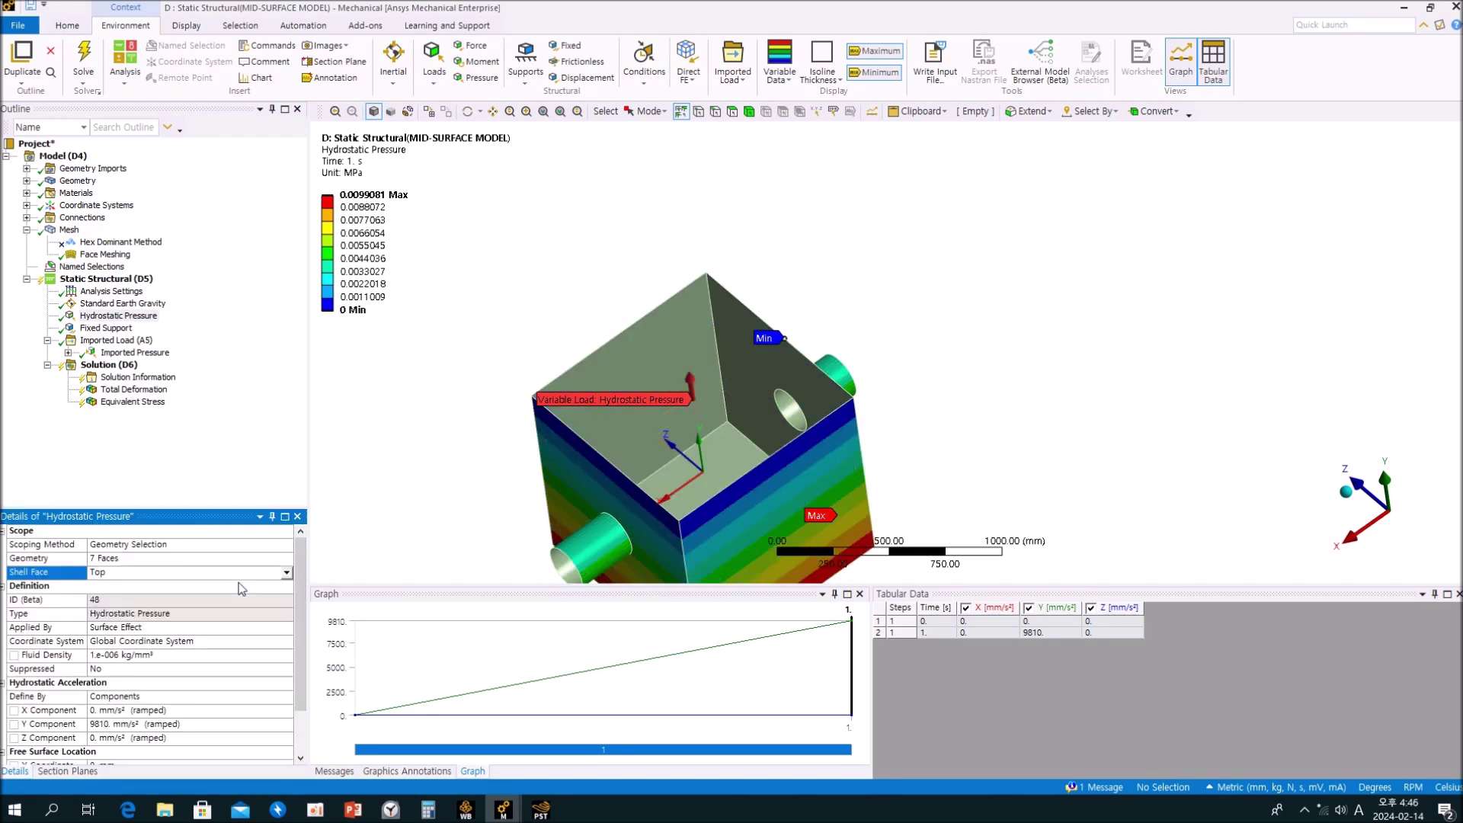
pyautogui.click(287, 572)
pyautogui.click(231, 595)
pyautogui.moveTo(723, 476); pyautogui.dragTo(731, 365, button='middle')
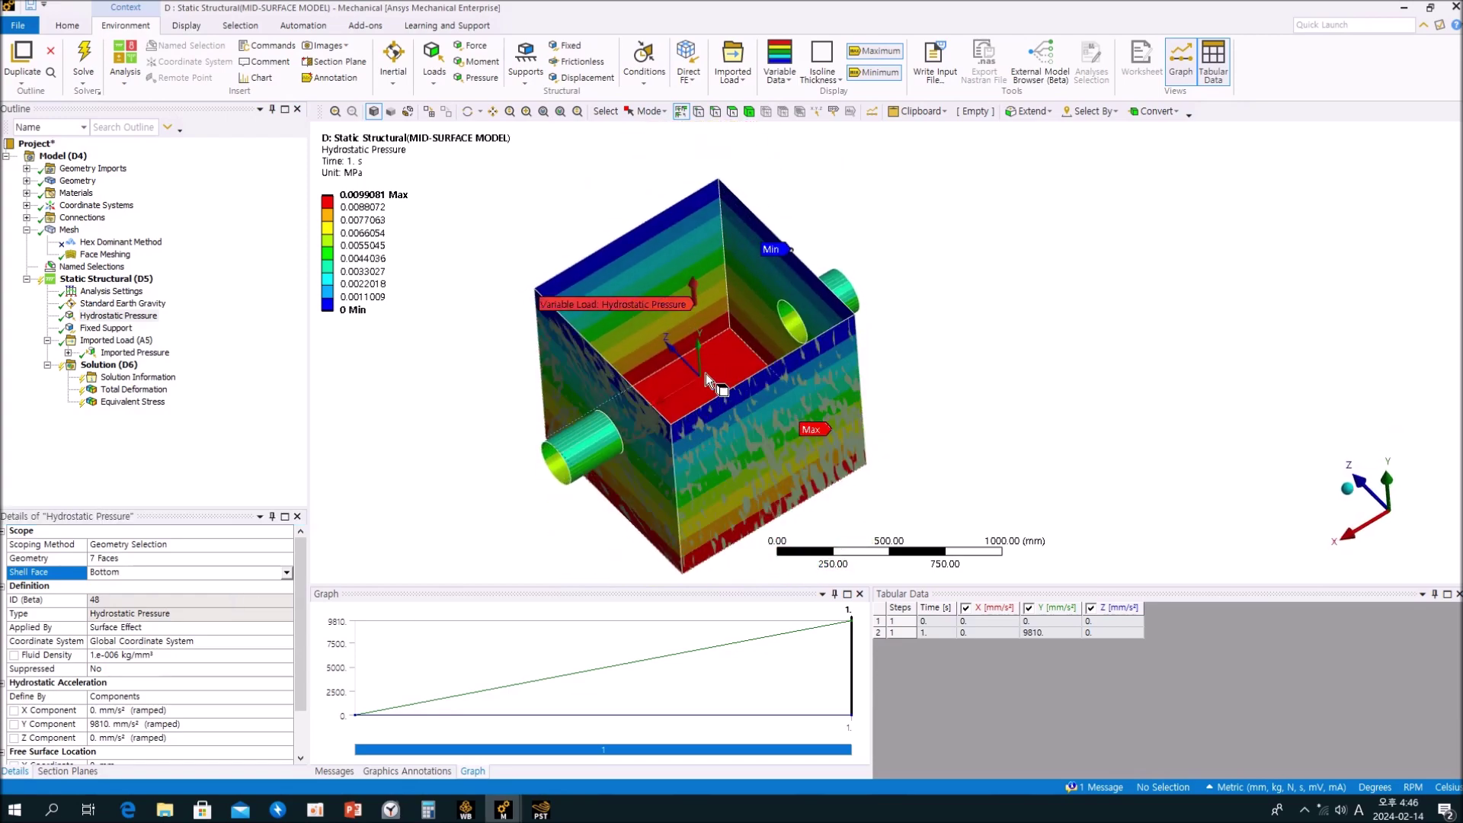
pyautogui.scroll(-2, 250, 595)
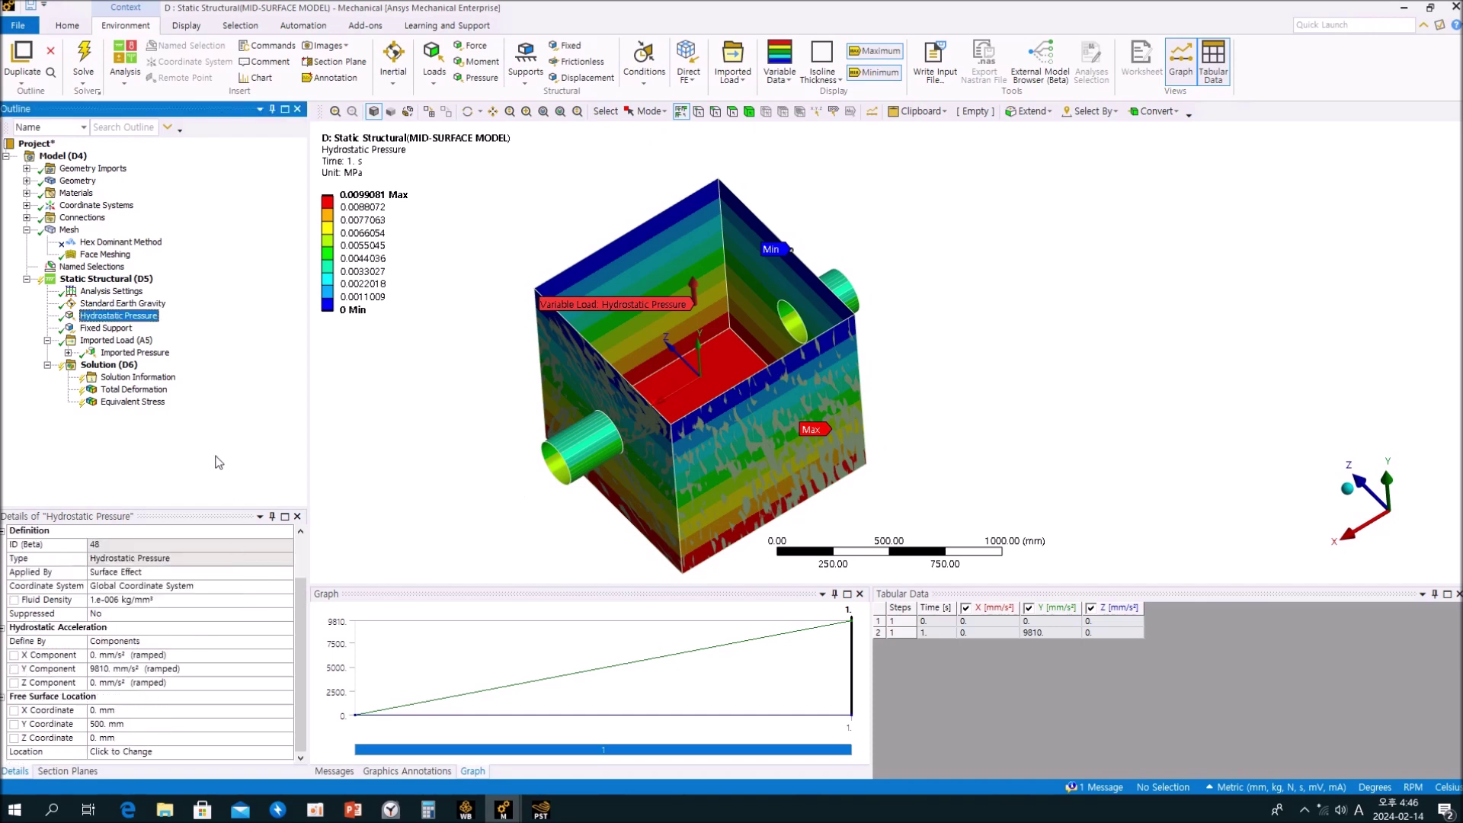
# Step: Re-solve the mid-surface model with the updated hydrostatic load and display its Total Deformation
pyautogui.click(125, 376)
pyautogui.click(122, 365)
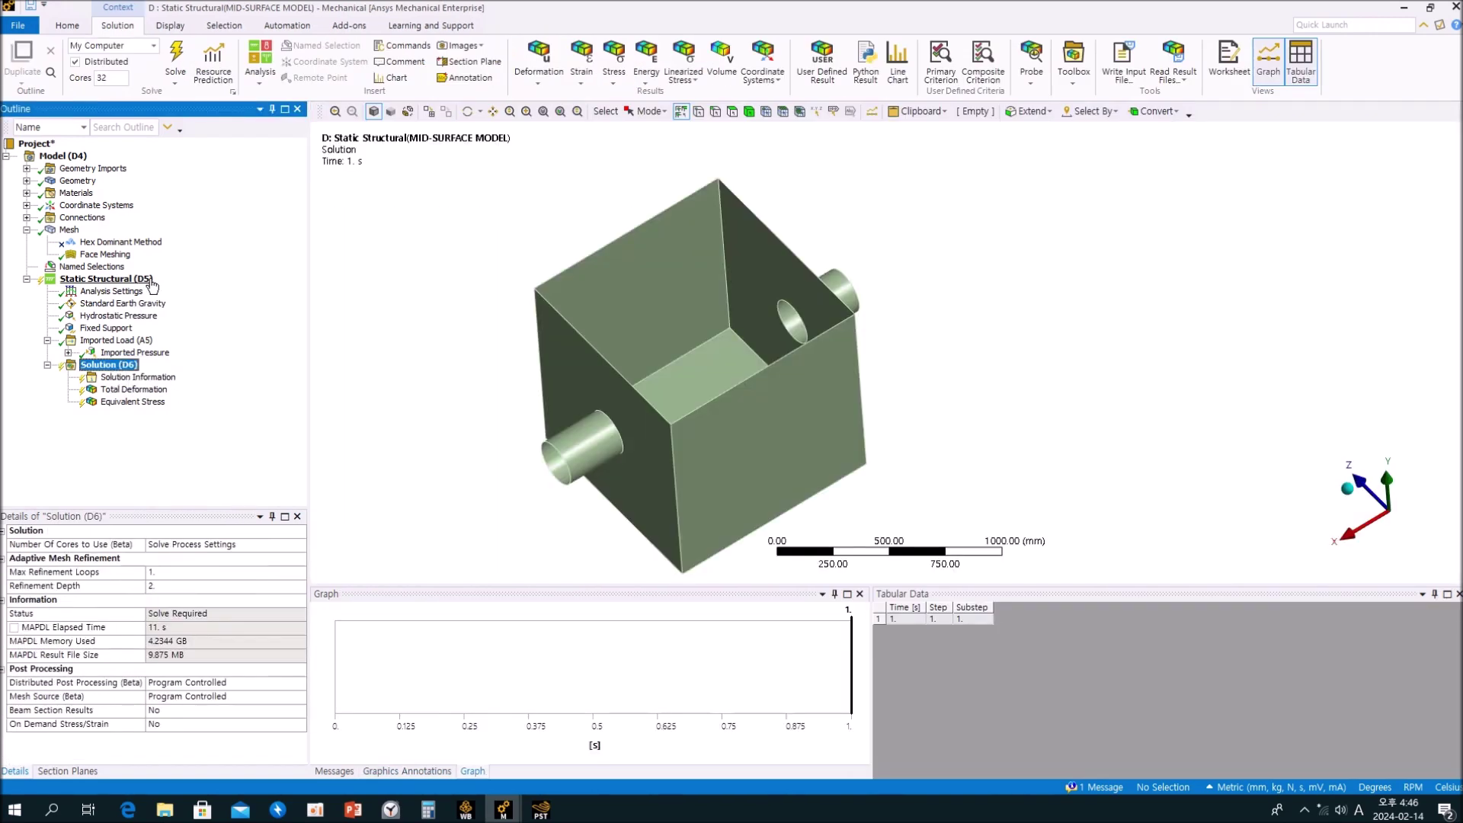
pyautogui.click(176, 57)
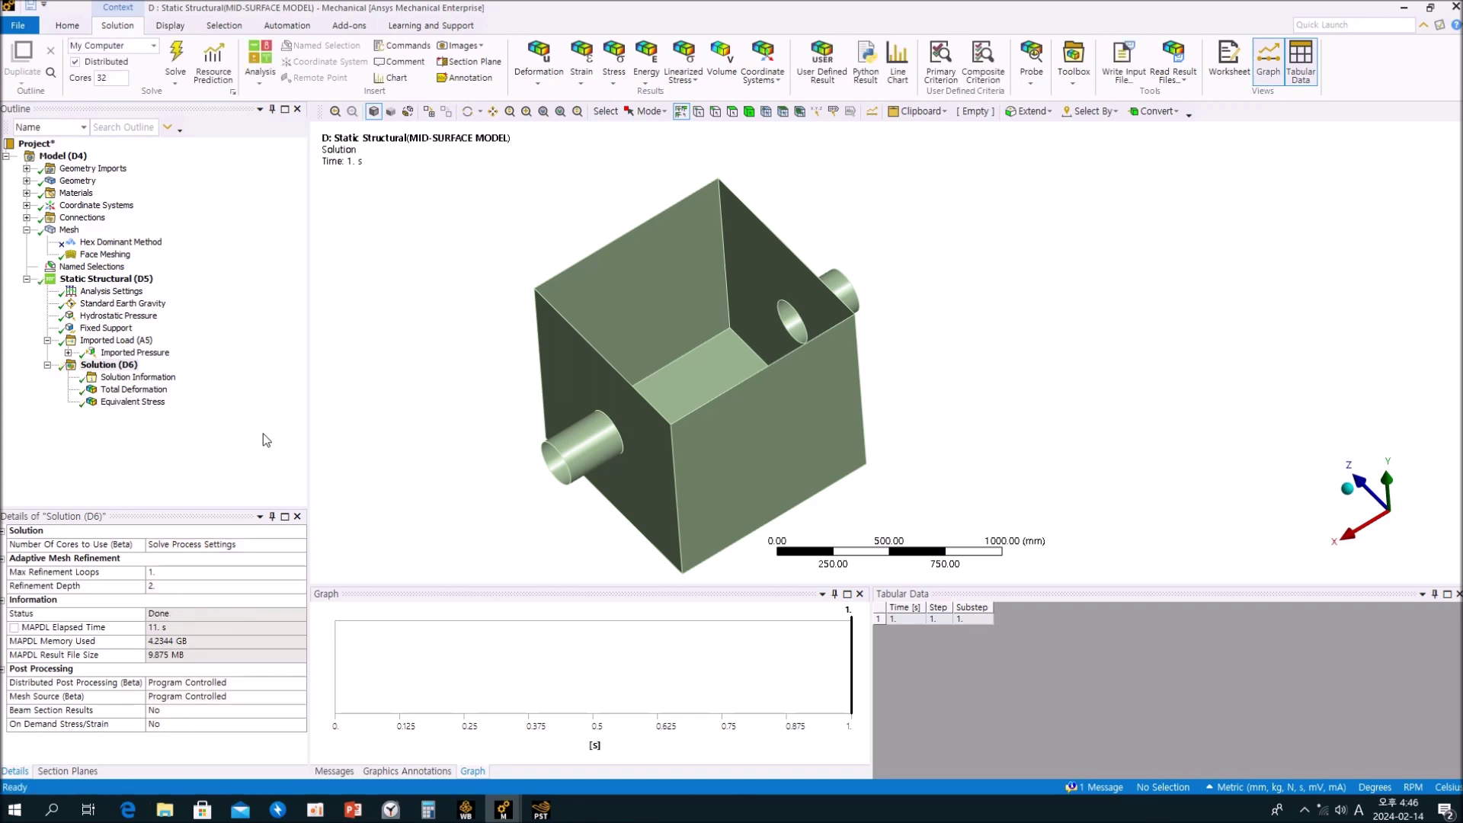
pyautogui.click(133, 389)
# Step: Animate the mid-surface model's Total Deformation and examine from several angles in which direction the walls bulge
pyautogui.click(400, 612)
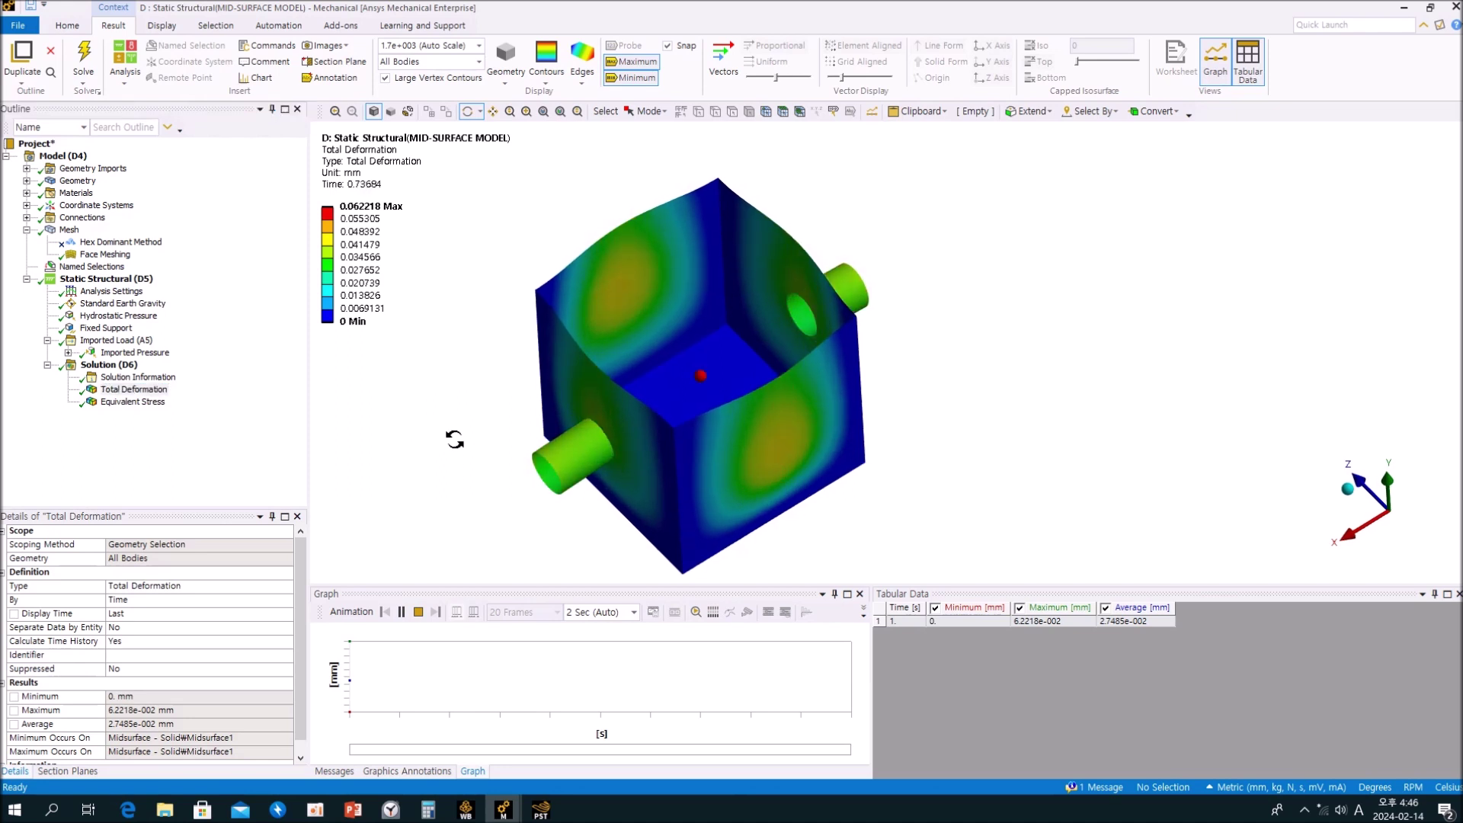
pyautogui.moveTo(455, 439); pyautogui.dragTo(461, 410)
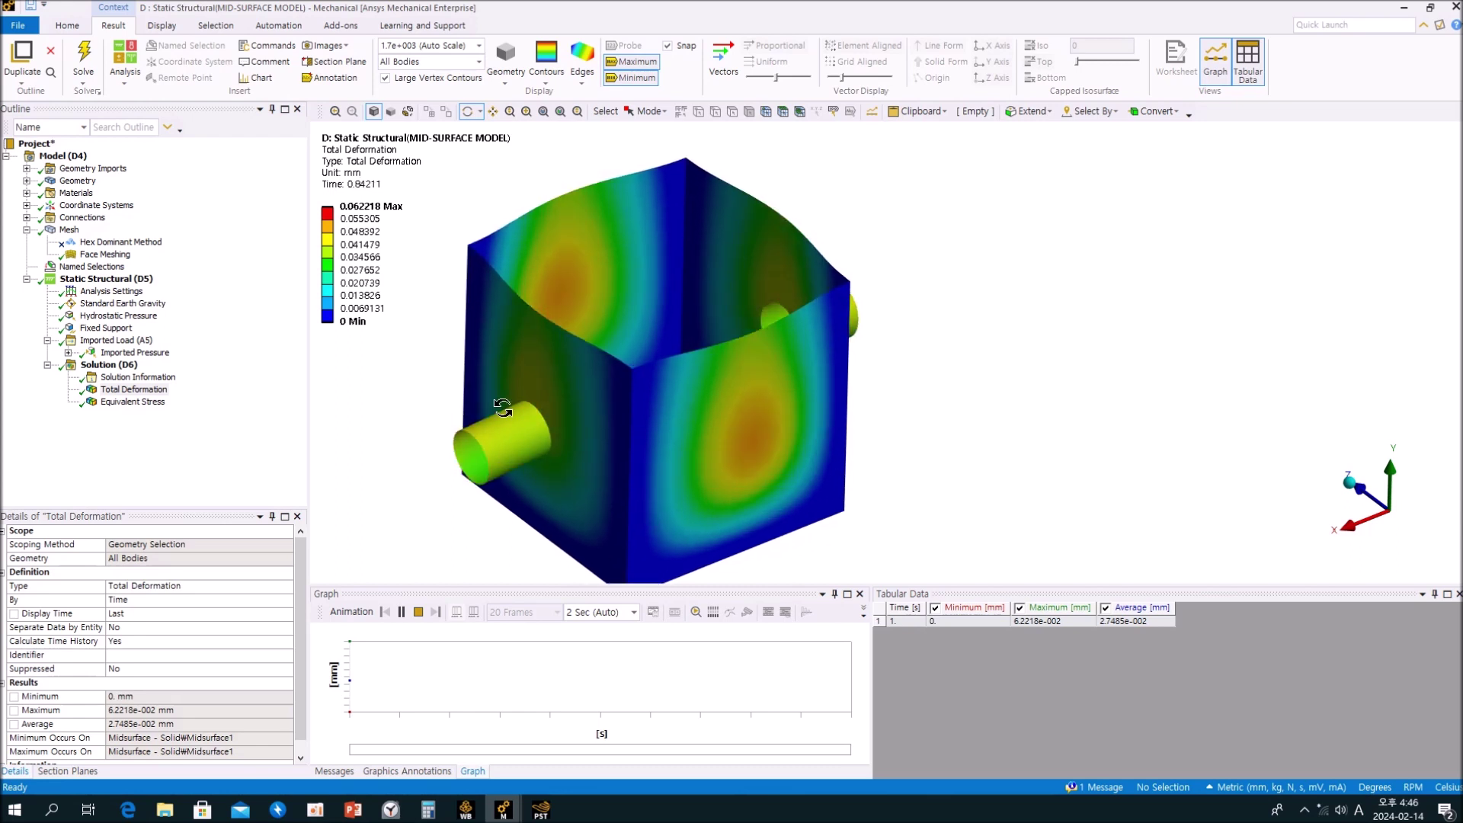
pyautogui.moveTo(960, 383); pyautogui.dragTo(947, 369)
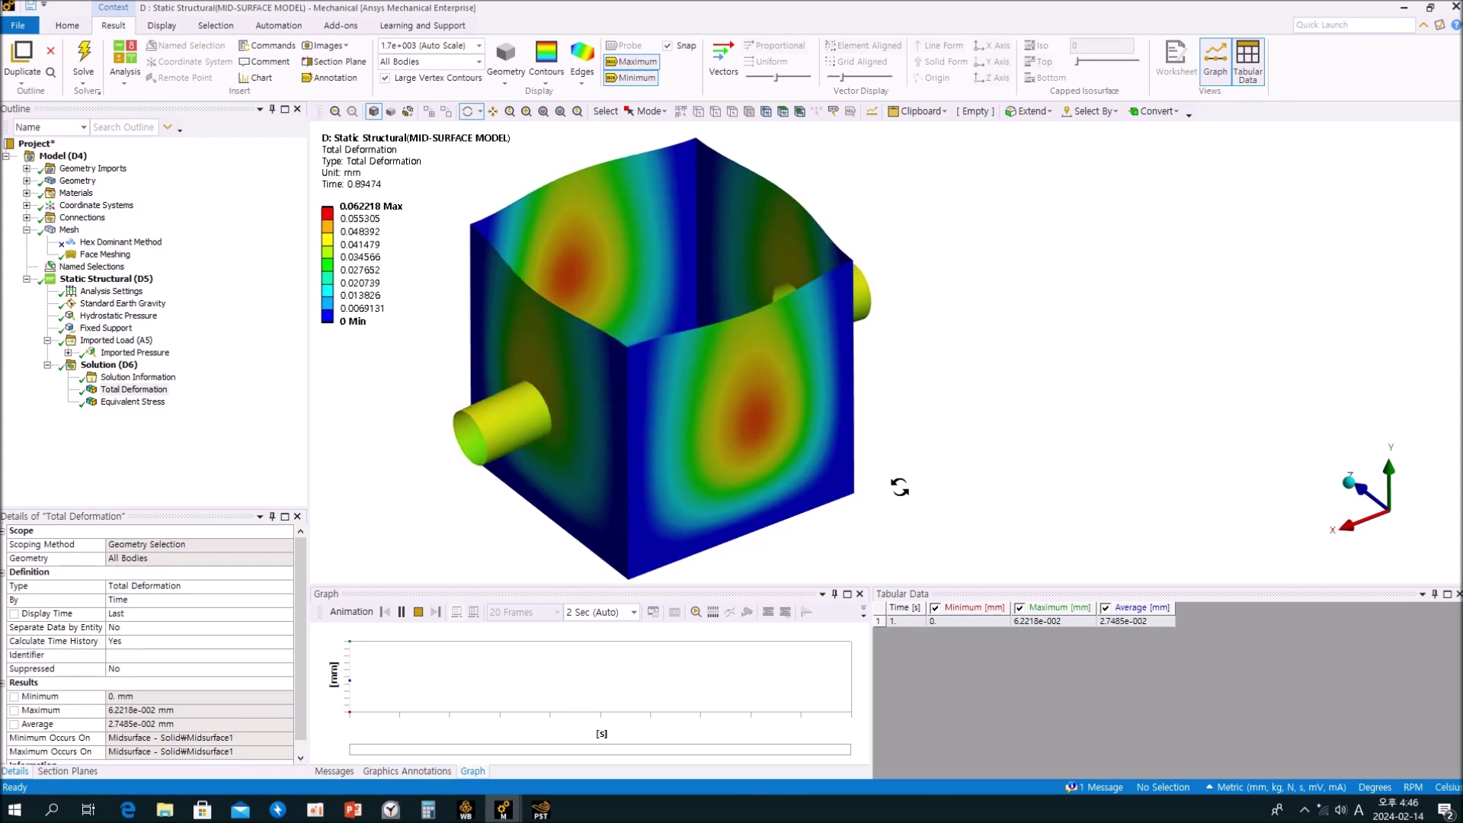
pyautogui.moveTo(882, 457); pyautogui.dragTo(758, 376)
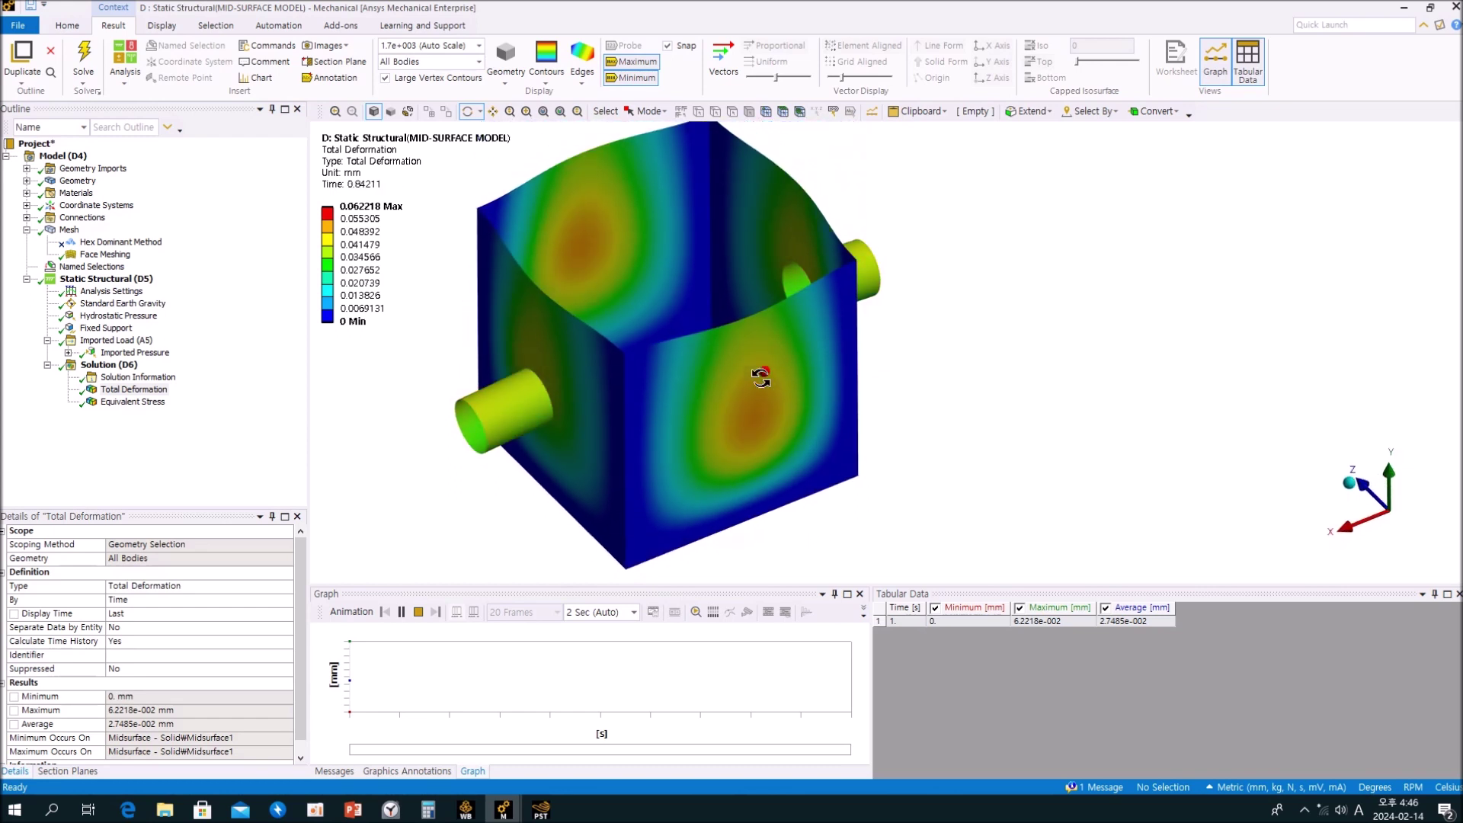
pyautogui.scroll(-2, 762, 381)
pyautogui.moveTo(803, 421); pyautogui.dragTo(862, 425)
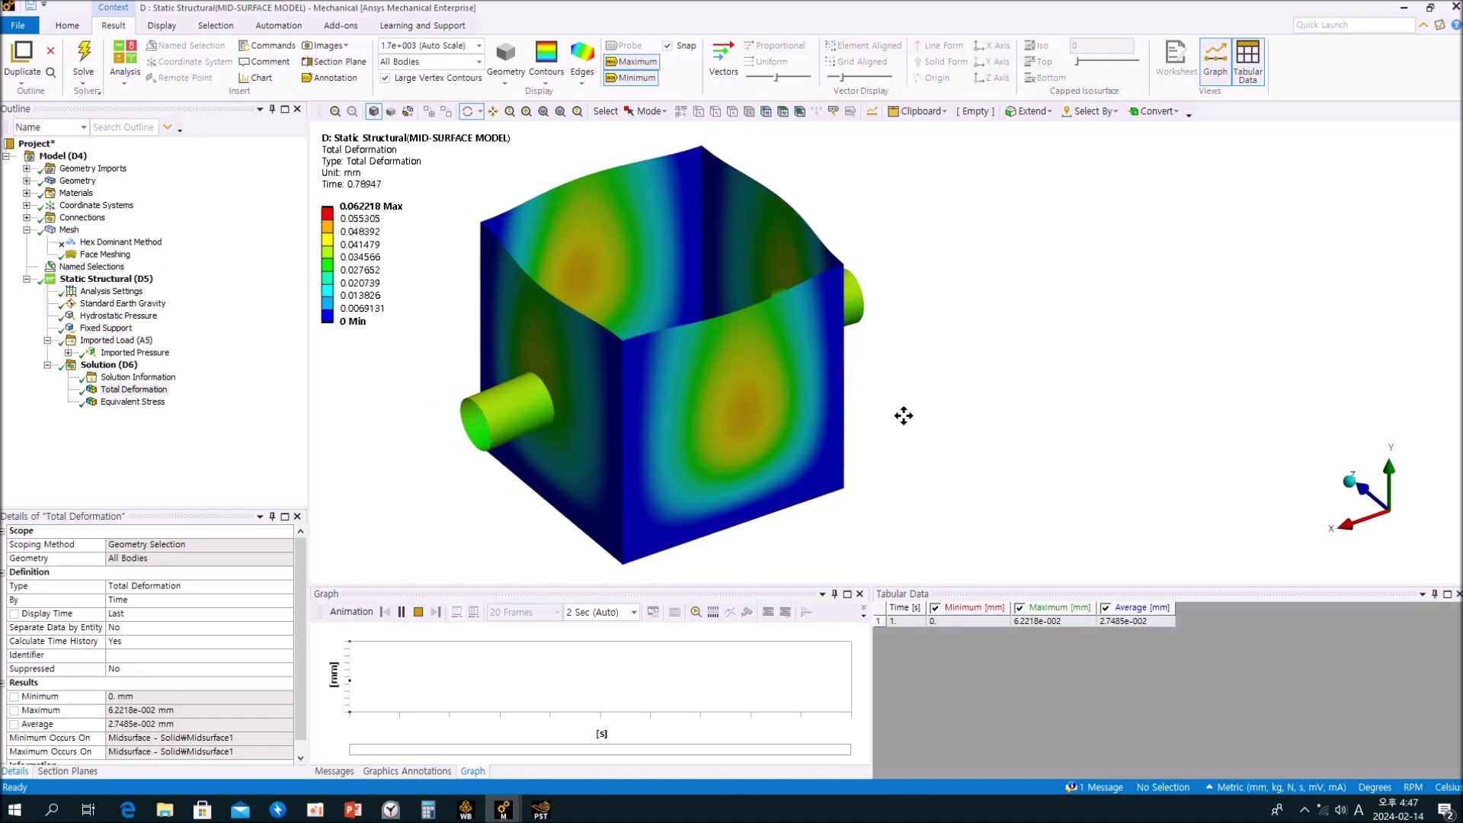
pyautogui.click(254, 471)
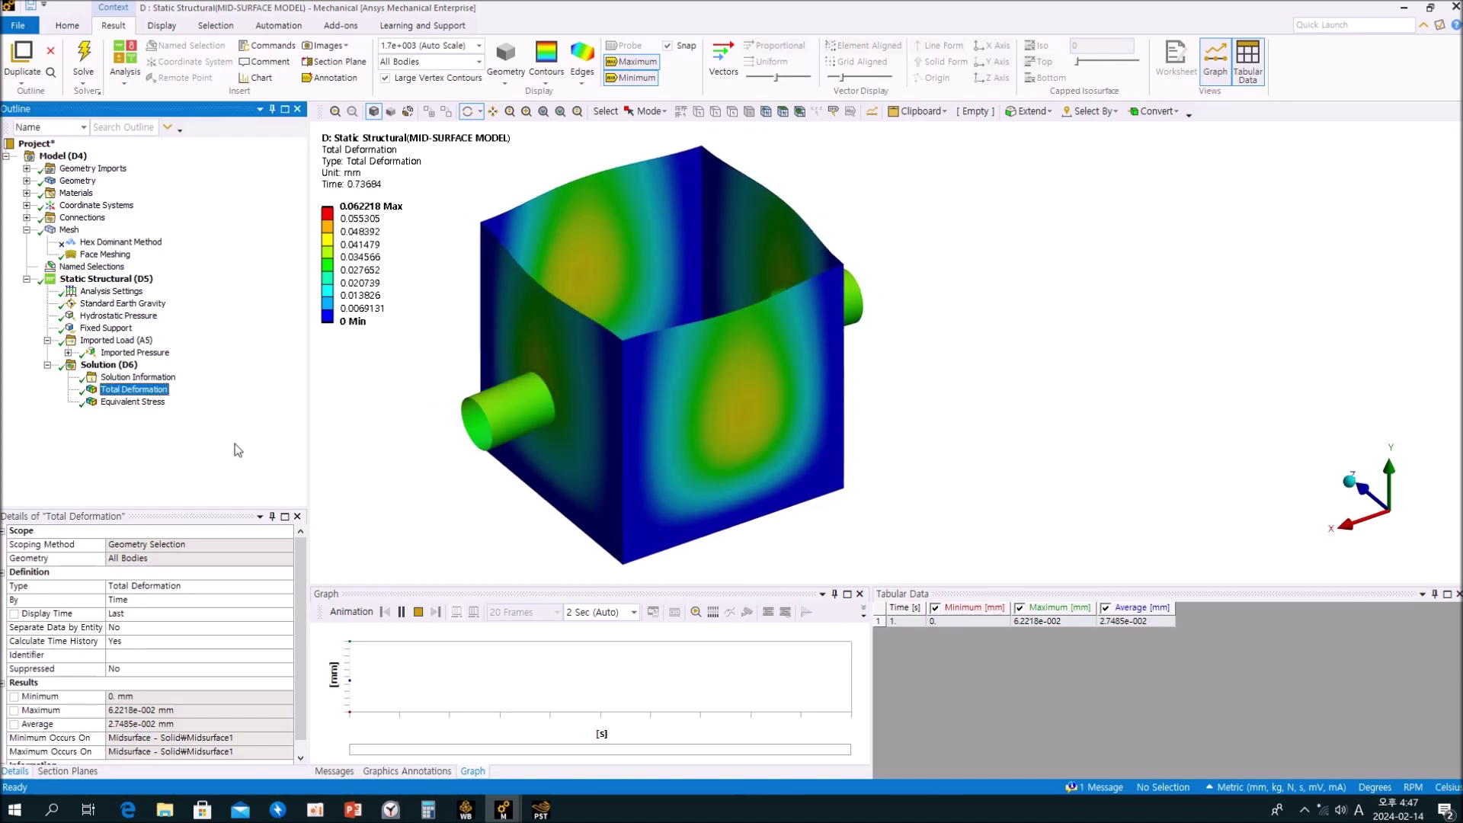
# Step: Alternate between the mid-surface model's Equivalent Stress and Total Deformation results to review both, ending on Total Deformation
pyautogui.click(150, 404)
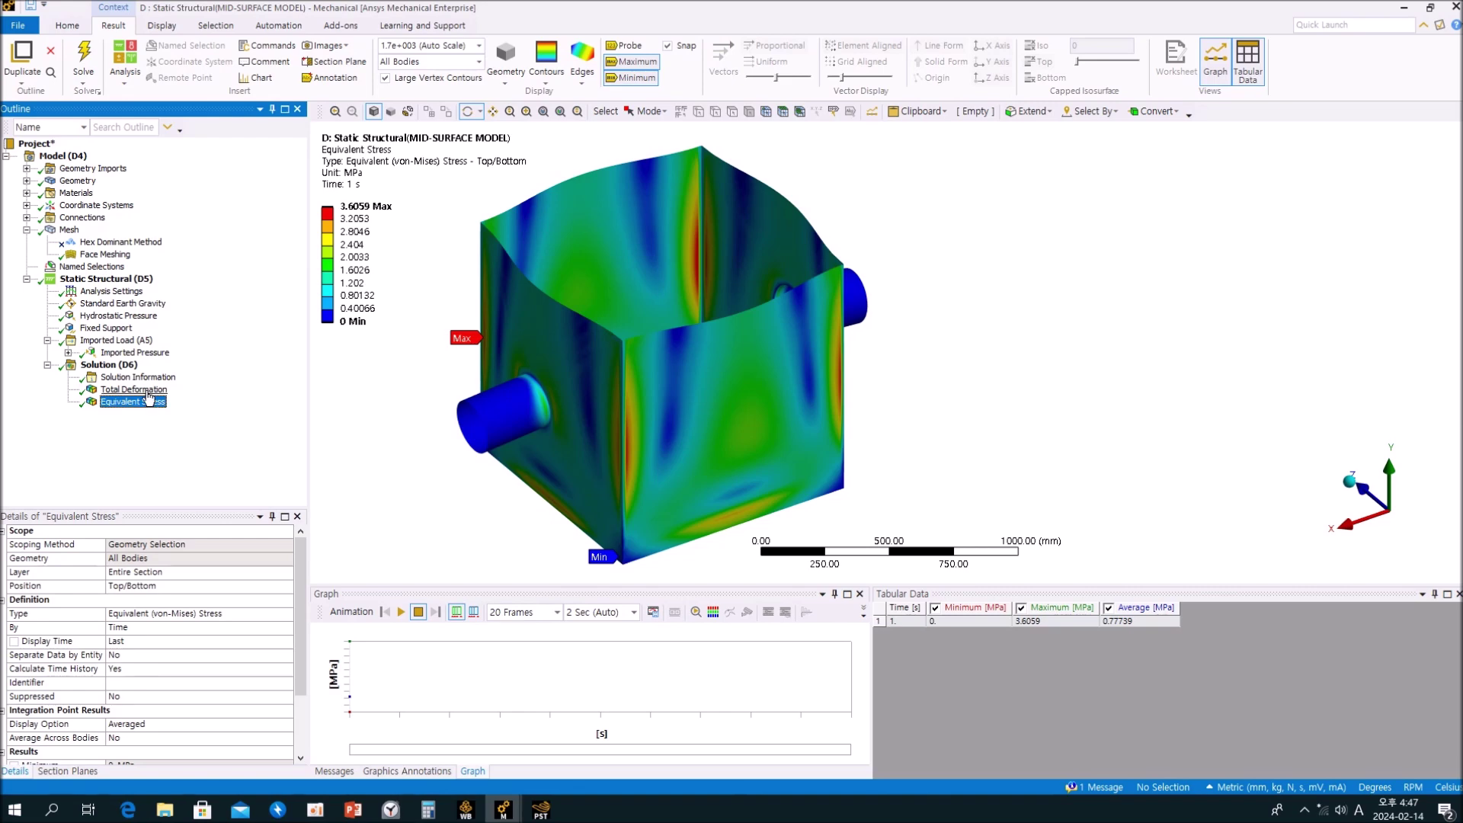
pyautogui.click(134, 390)
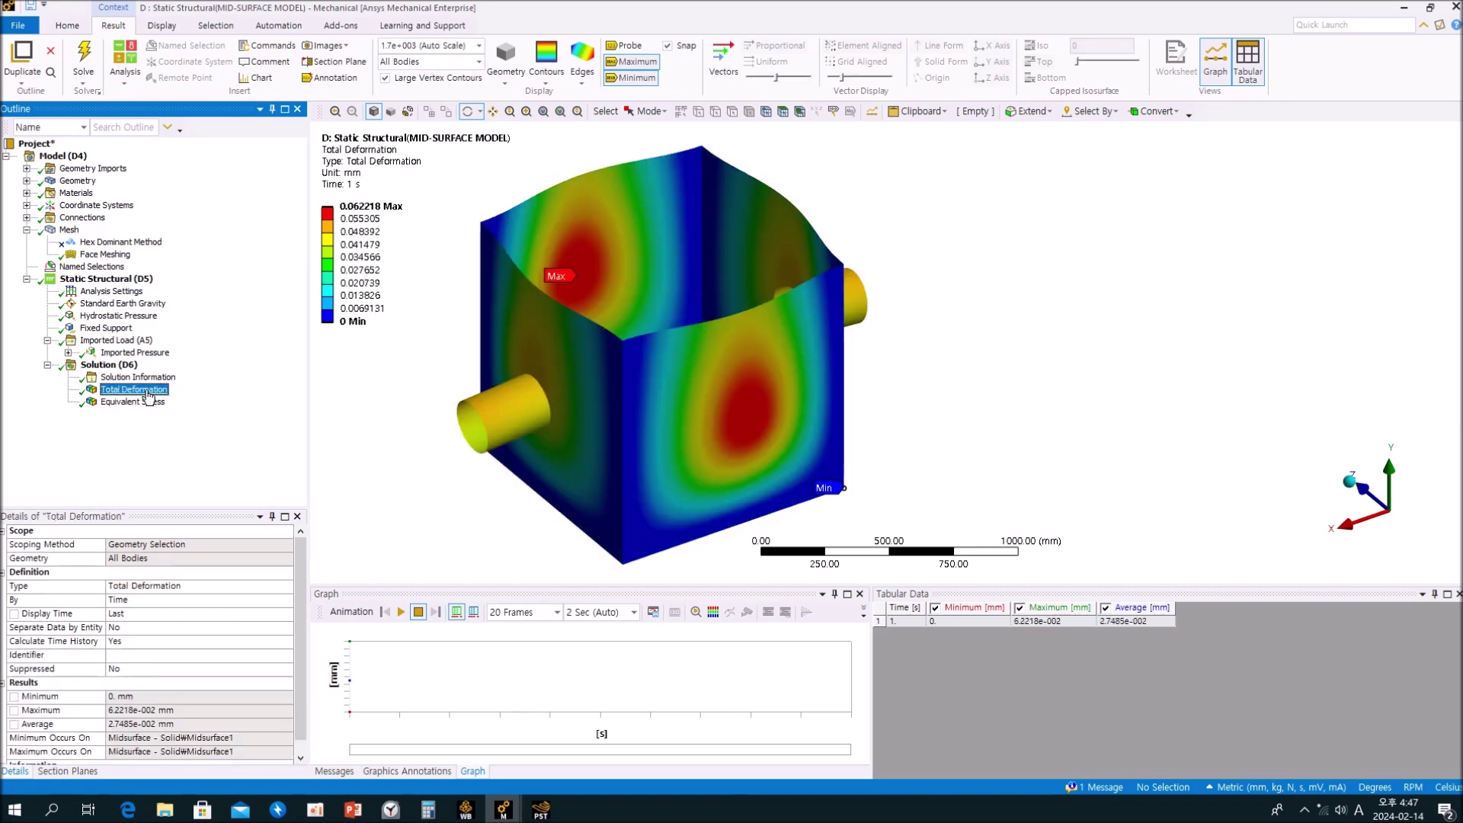
pyautogui.click(150, 403)
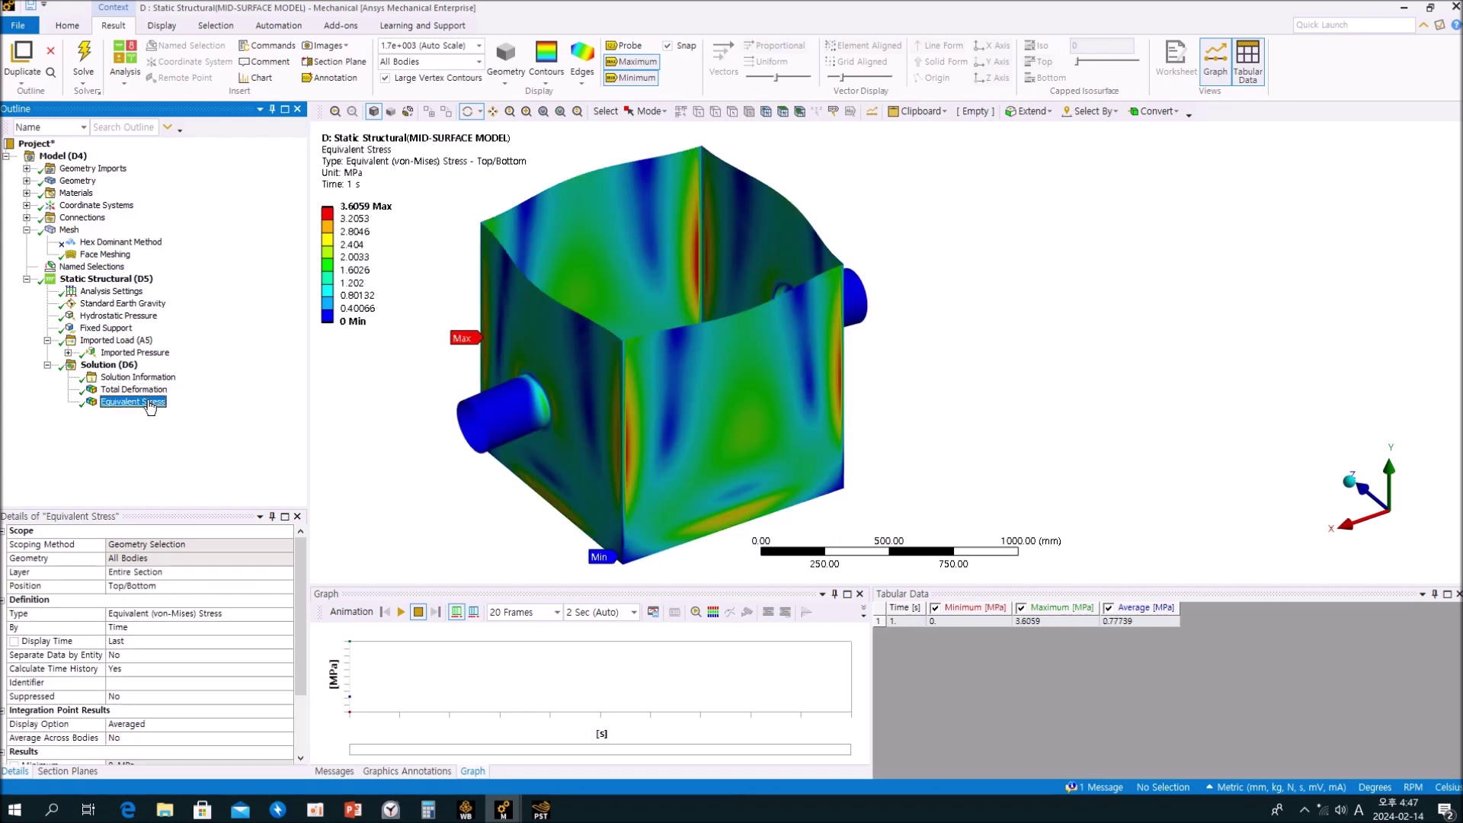
pyautogui.press('Up')
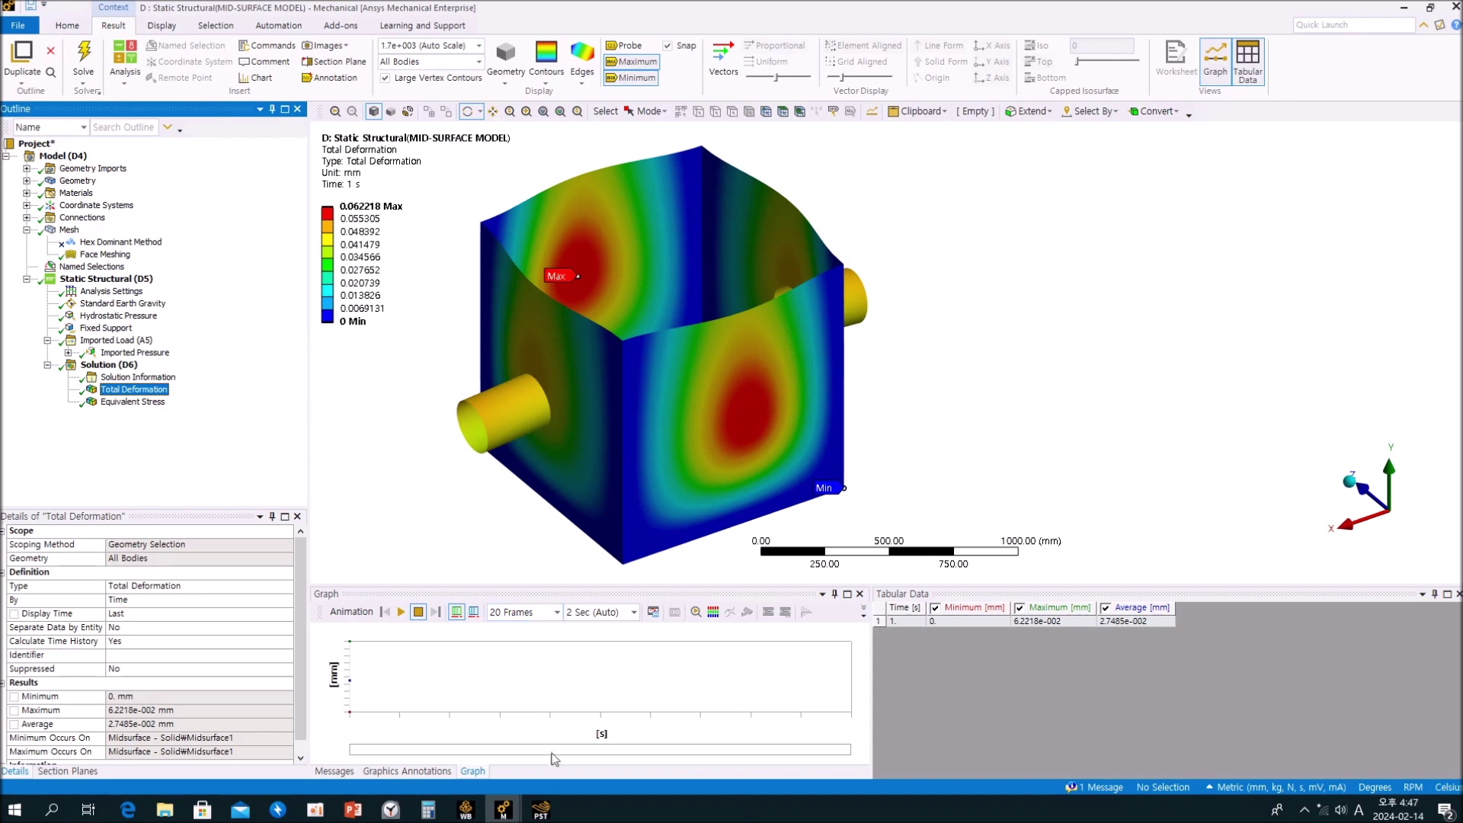
# Step: Switch to the solid model's Mechanical window and review its Total Deformation and Equivalent Stress results
pyautogui.click(503, 809)
pyautogui.click(469, 764)
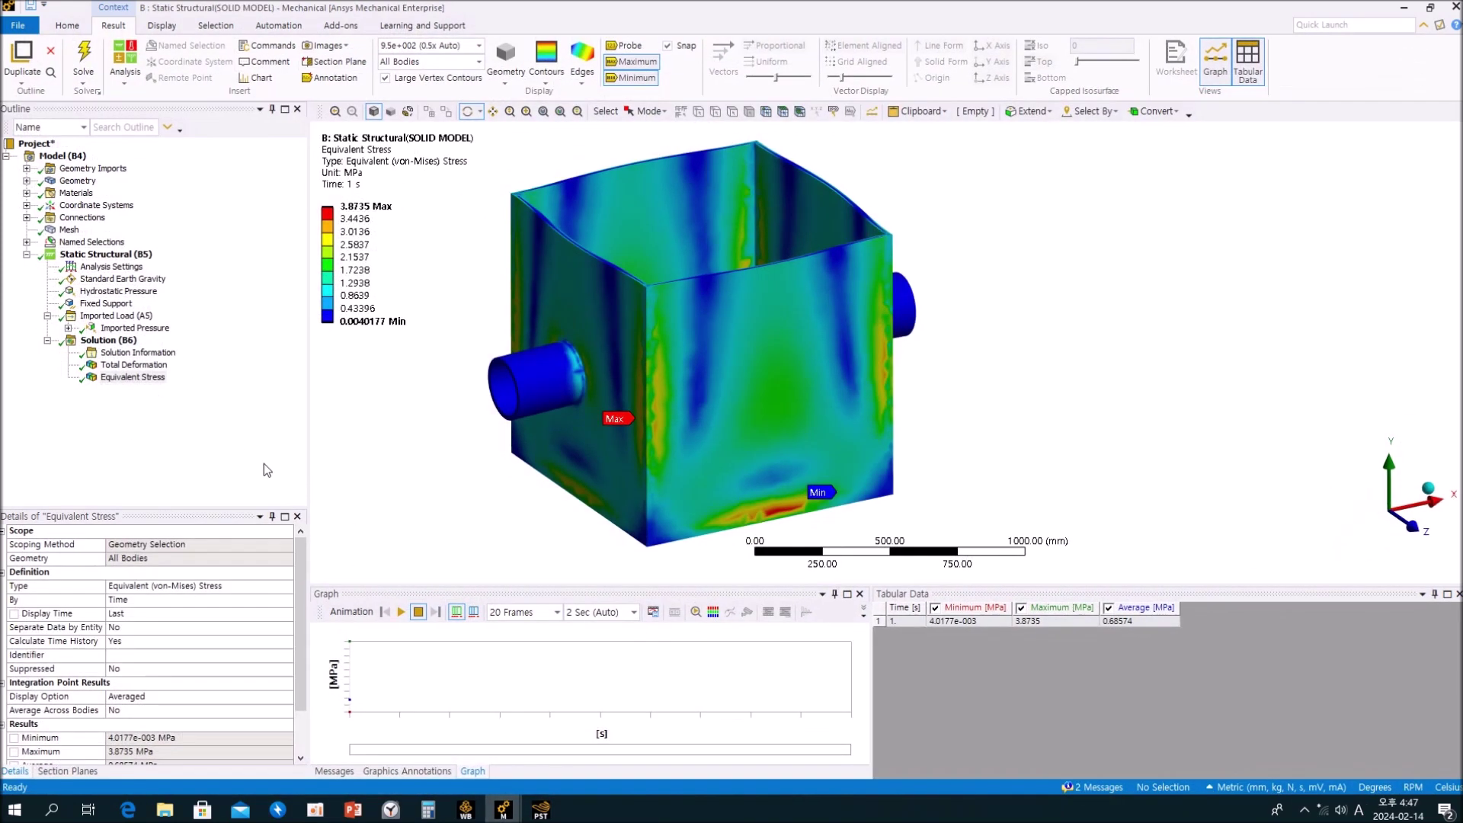
pyautogui.click(153, 365)
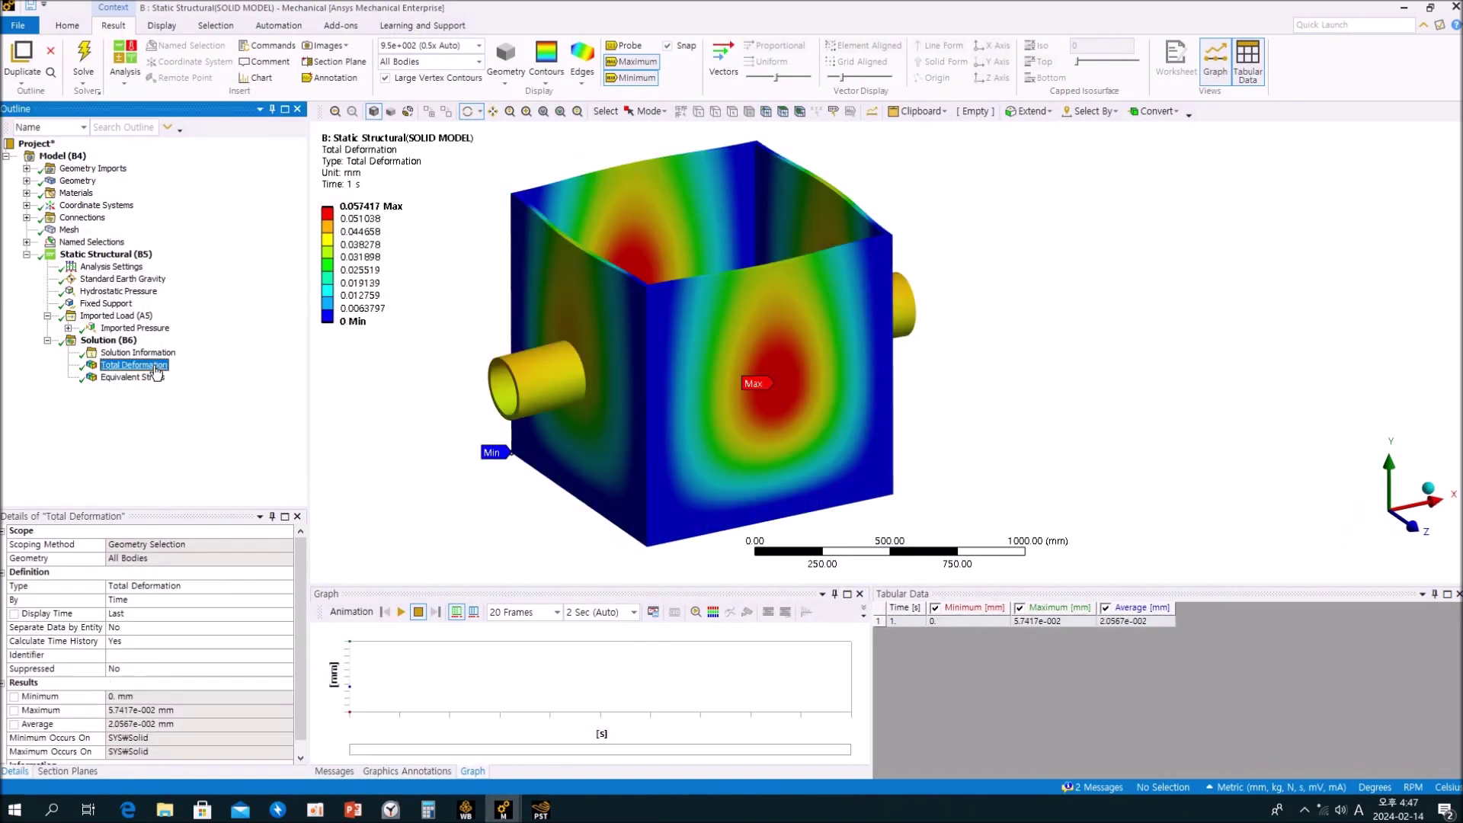
pyautogui.moveTo(771, 419); pyautogui.dragTo(777, 442, button='middle')
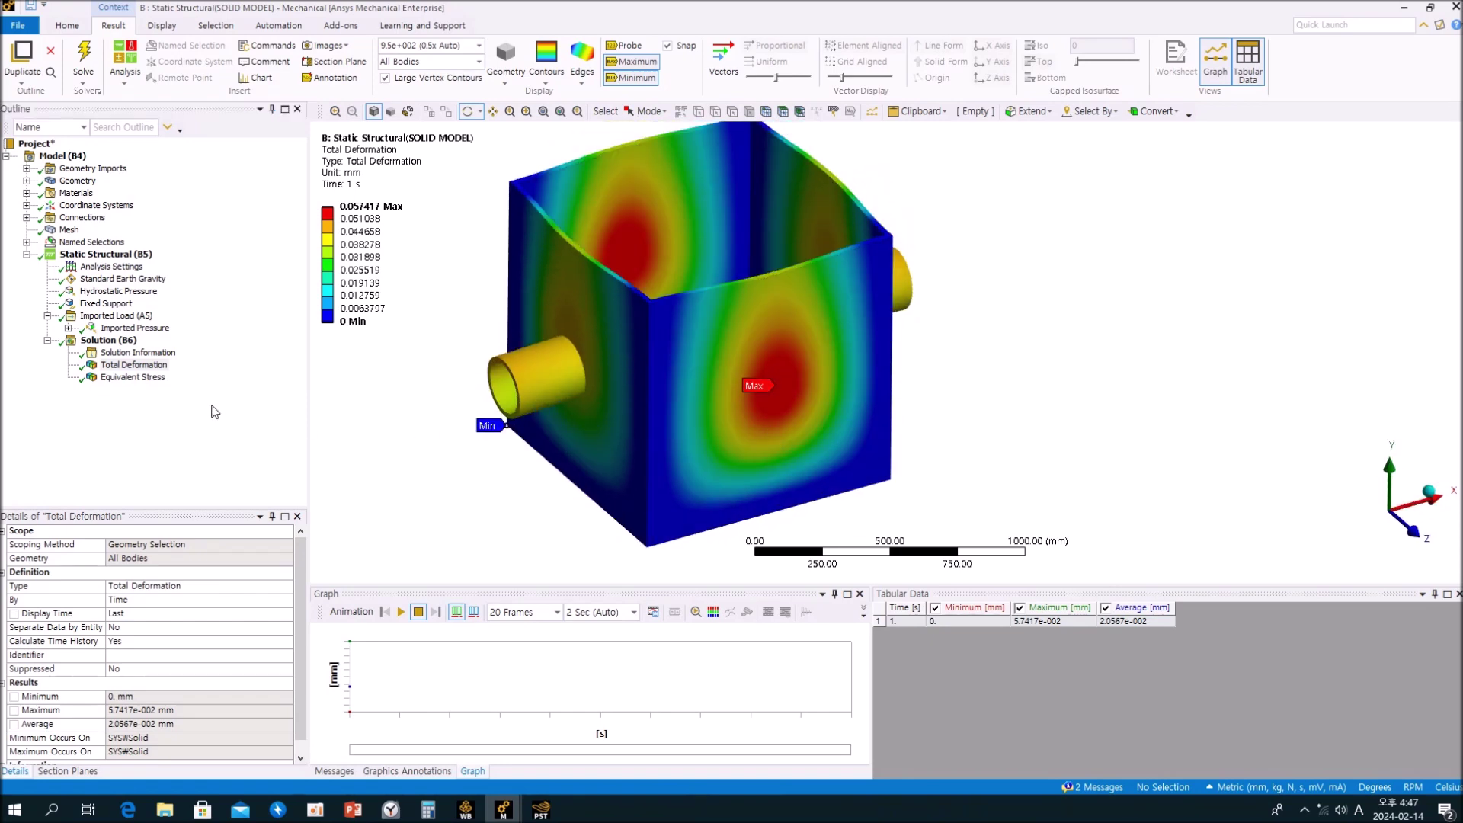
pyautogui.click(133, 376)
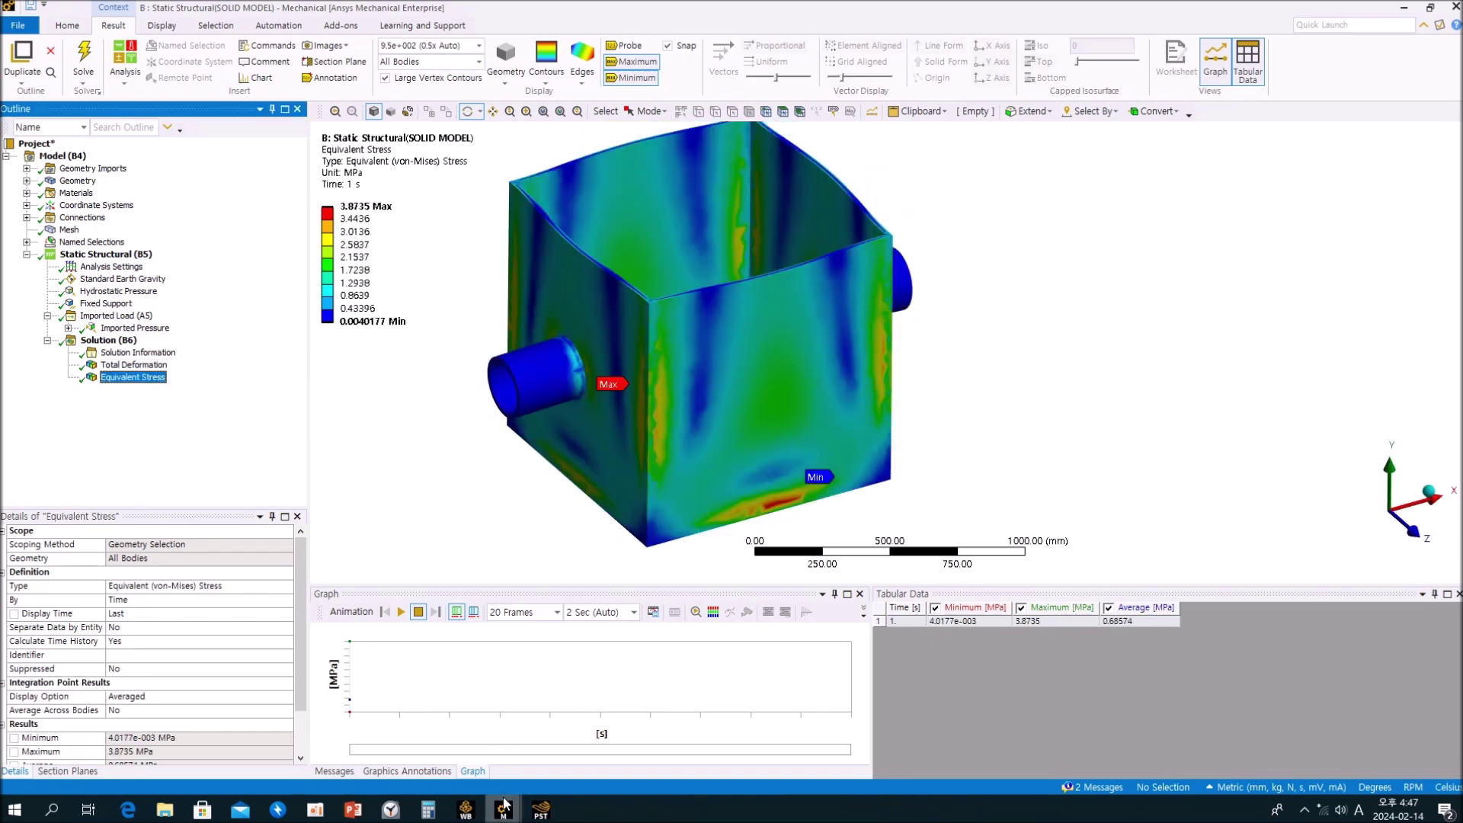
# Step: Return to the mid-surface model's Mechanical window and examine its Equivalent Stress for comparison with the solid model
pyautogui.moveTo(503, 804)
pyautogui.click(520, 735)
pyautogui.click(128, 402)
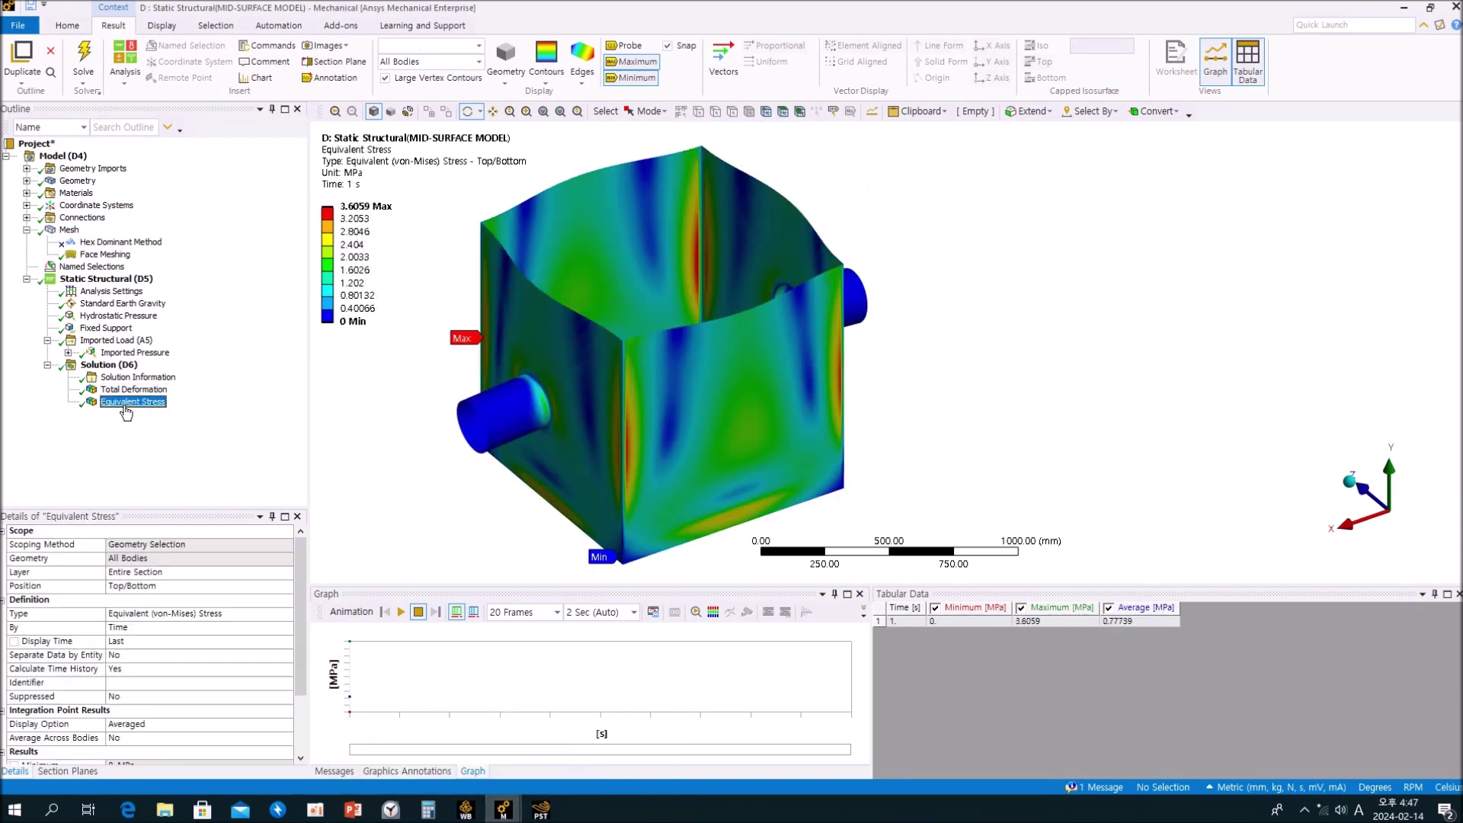
pyautogui.moveTo(713, 427)
pyautogui.mouseDown()
pyautogui.moveTo(715, 404)
pyautogui.moveTo(796, 416)
pyautogui.moveTo(713, 424)
pyautogui.mouseUp()
pyautogui.click(225, 462)
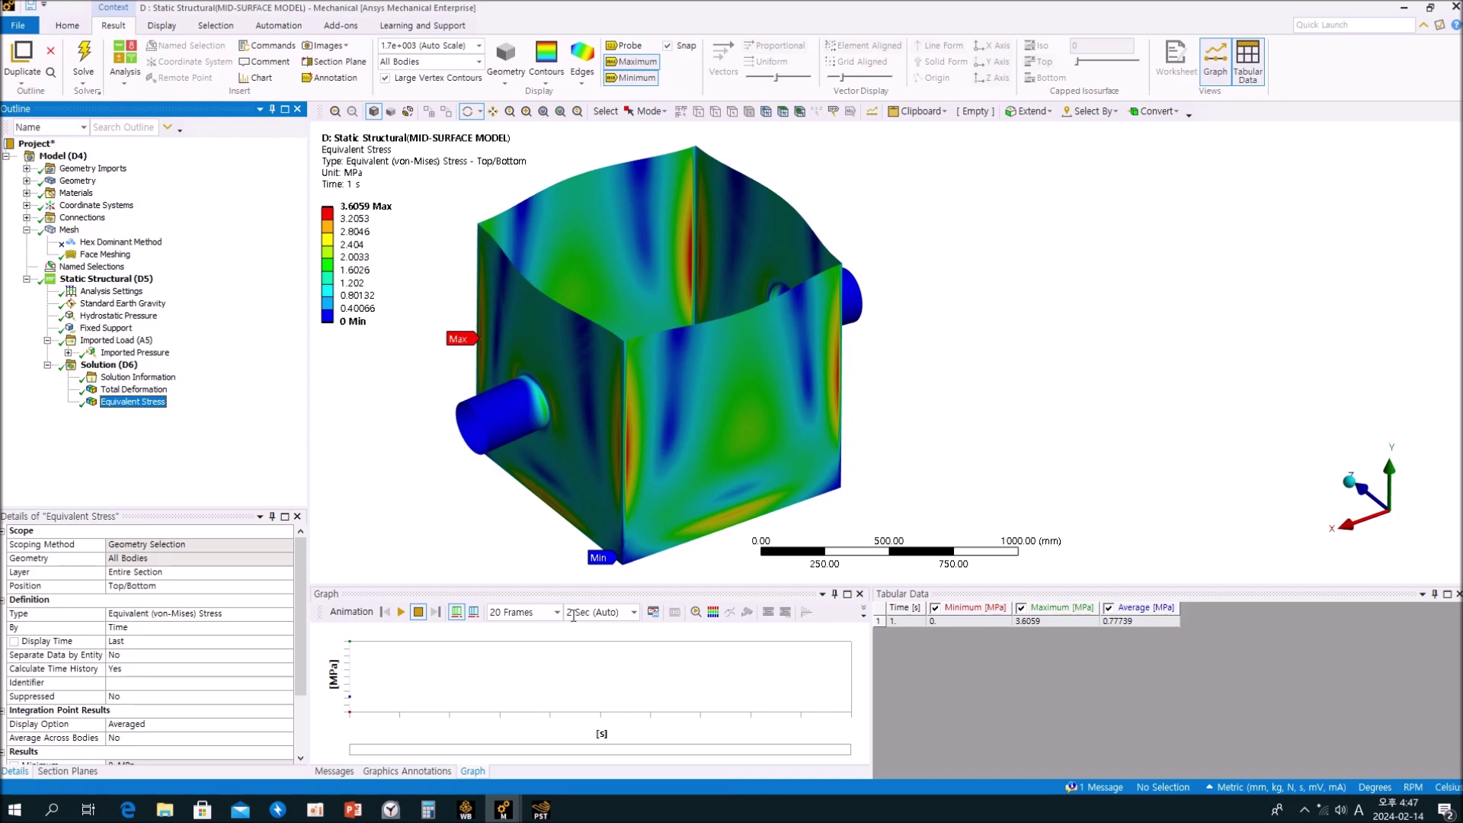
# Step: Switch back to the solid model's Mechanical window and display all loads and supports of its static structural analysis
pyautogui.click(499, 807)
pyautogui.click(419, 743)
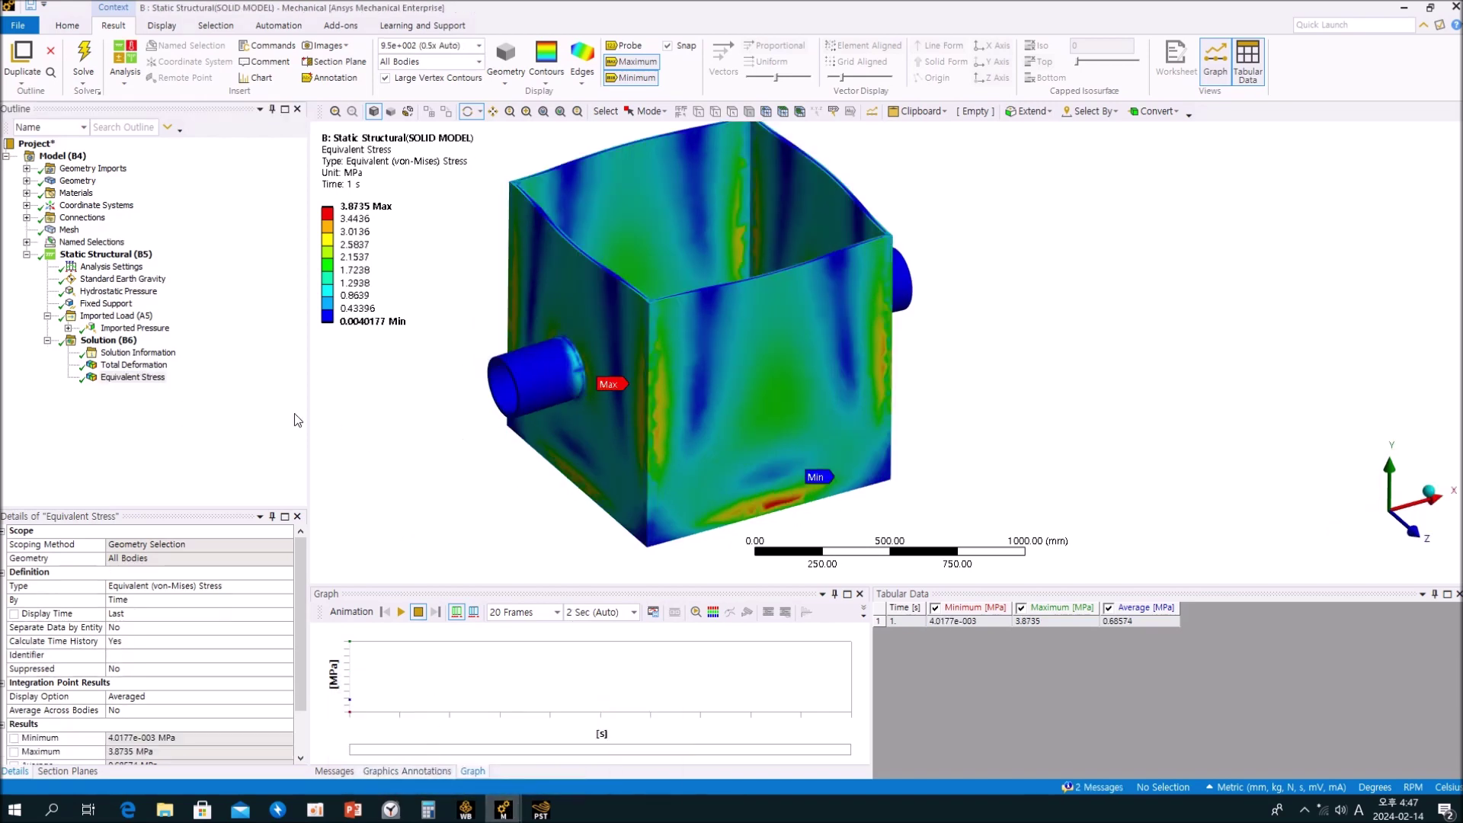
pyautogui.click(122, 256)
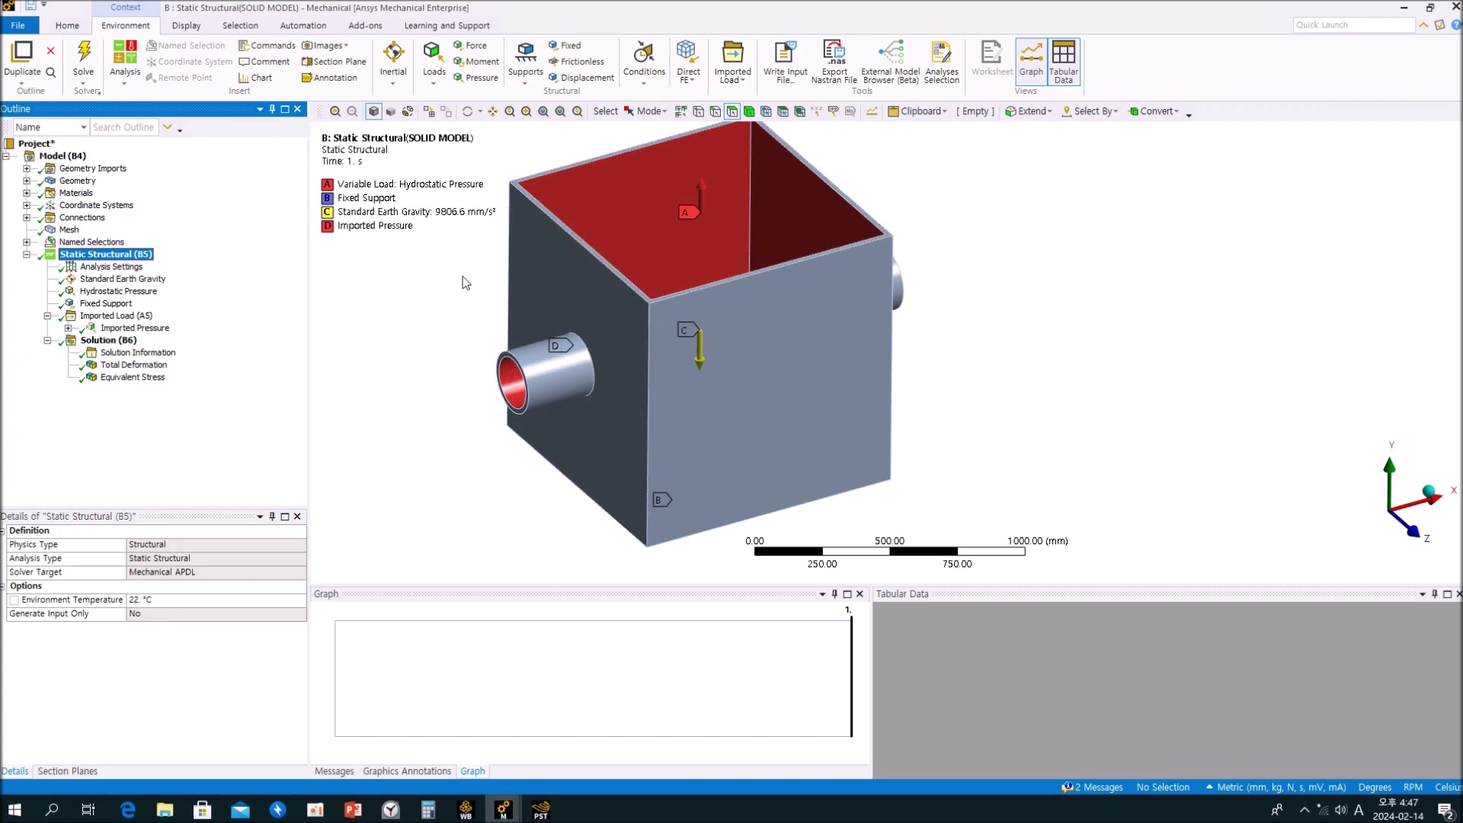
# Step: Display the solid model's Imported Pressure and examine up close how it is applied to the inner faces and wall thickness
pyautogui.click(136, 328)
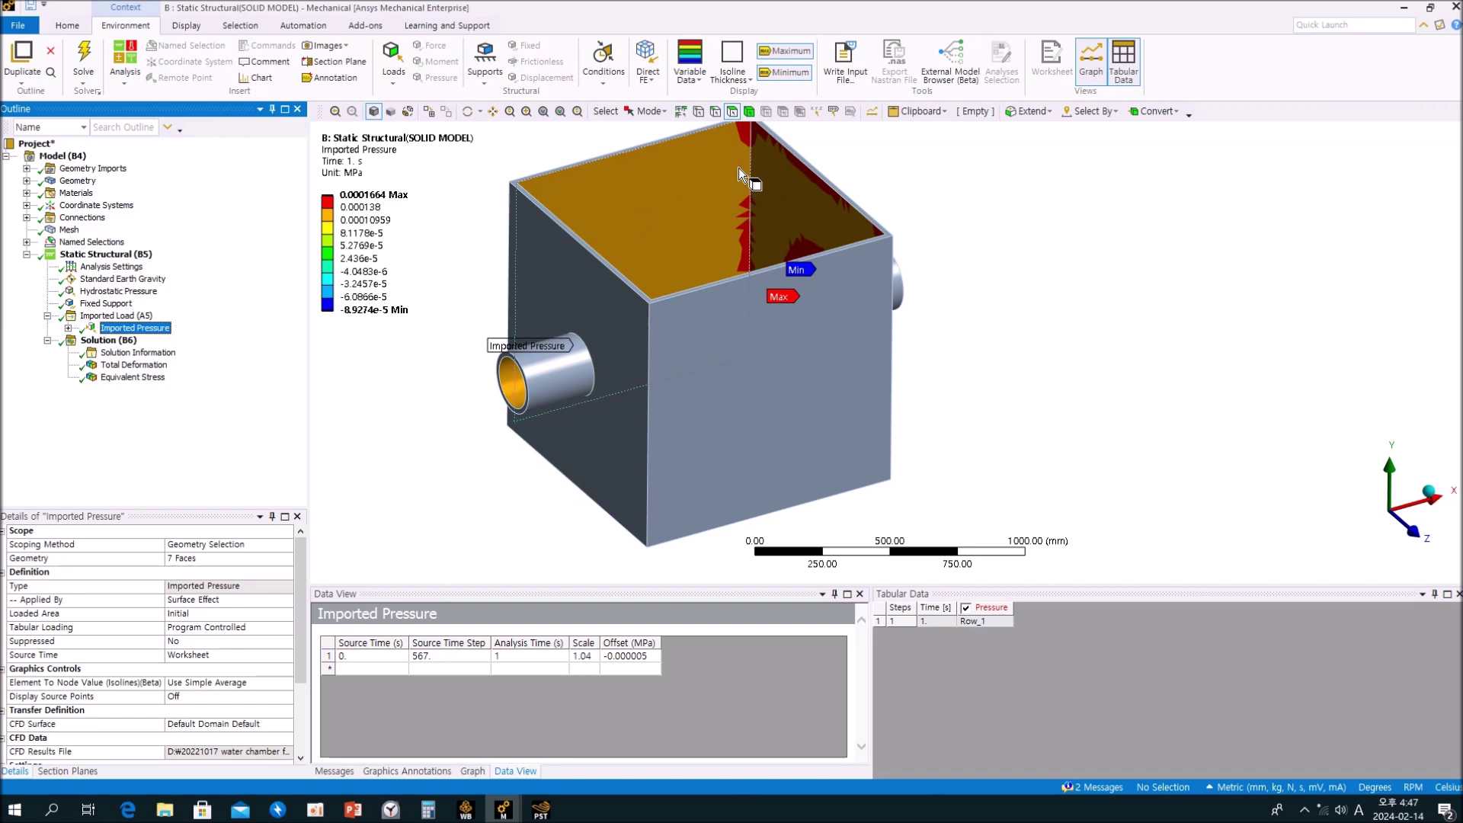
pyautogui.moveTo(659, 240); pyautogui.dragTo(592, 300, button='middle')
pyautogui.scroll(5, 871, 366)
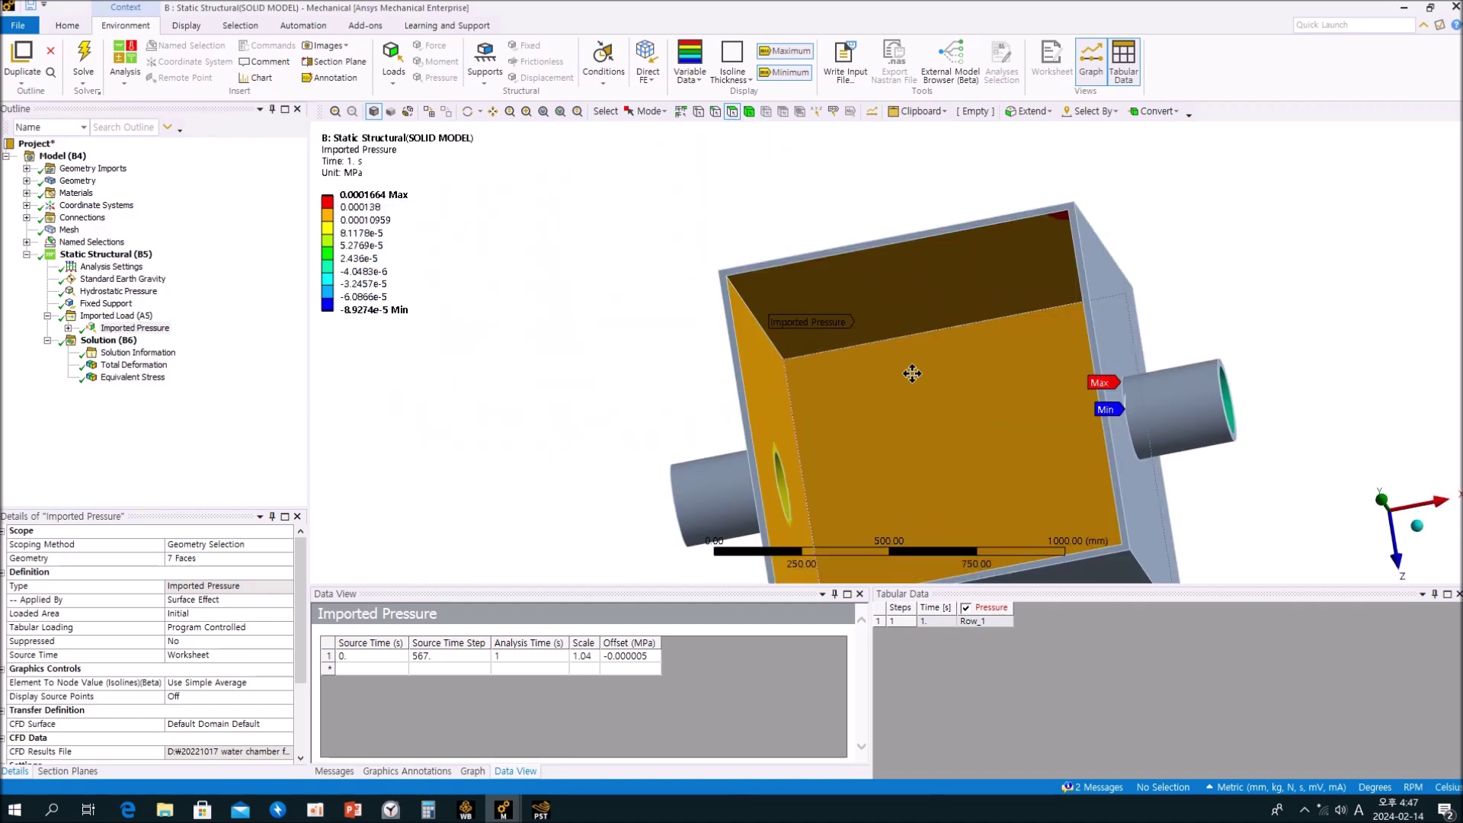
pyautogui.moveTo(726, 360); pyautogui.dragTo(623, 276, button='middle')
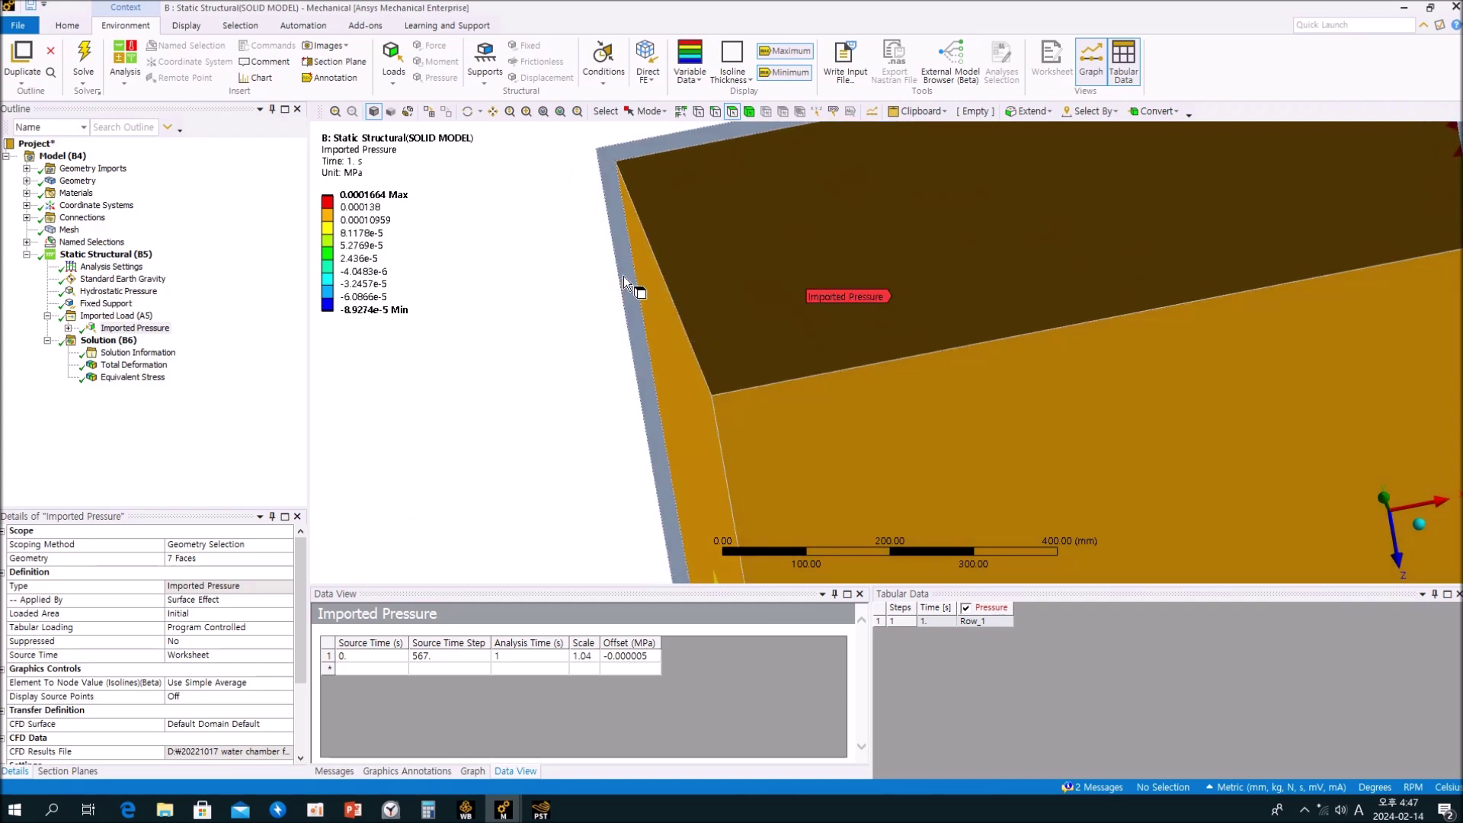
pyautogui.moveTo(628, 273)
pyautogui.mouseDown(button='middle')
pyautogui.moveTo(664, 294)
pyautogui.moveTo(630, 285)
pyautogui.mouseUp(button='middle')
pyautogui.moveTo(630, 303)
pyautogui.mouseDown(button='middle')
pyautogui.moveTo(666, 308)
pyautogui.moveTo(636, 308)
pyautogui.moveTo(647, 299)
pyautogui.moveTo(625, 272)
pyautogui.moveTo(638, 322)
pyautogui.mouseUp(button='middle')
pyautogui.scroll(-5, 639, 321)
pyautogui.moveTo(640, 320); pyautogui.dragTo(610, 317, button='middle')
pyautogui.click(233, 436)
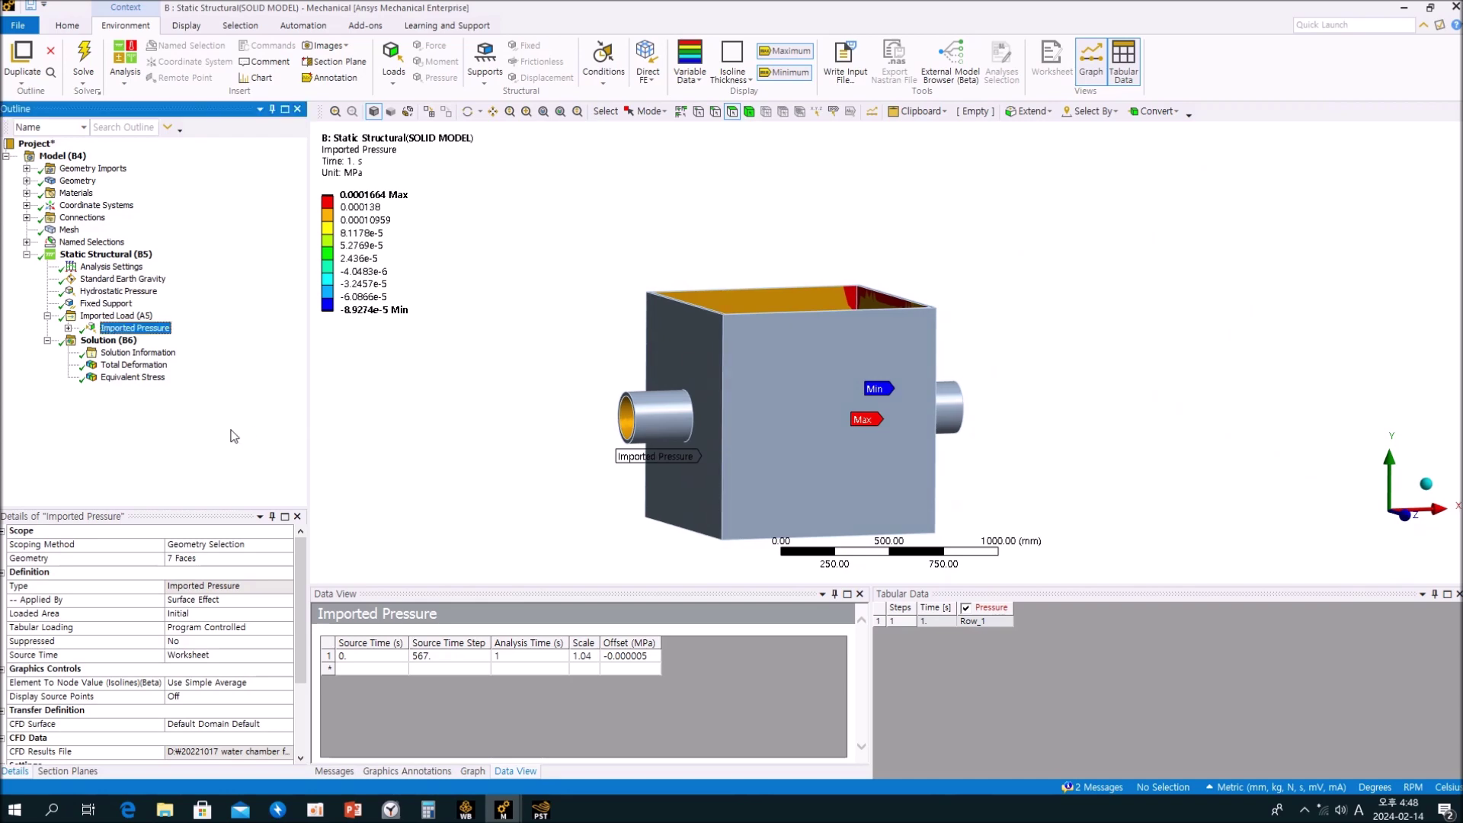
# Step: Review the solid model's Equivalent Stress and examine its mesh on the chamber walls and pipes
pyautogui.click(130, 377)
pyautogui.moveTo(555, 402); pyautogui.dragTo(610, 359, button='middle')
pyautogui.click(73, 376)
pyautogui.click(68, 230)
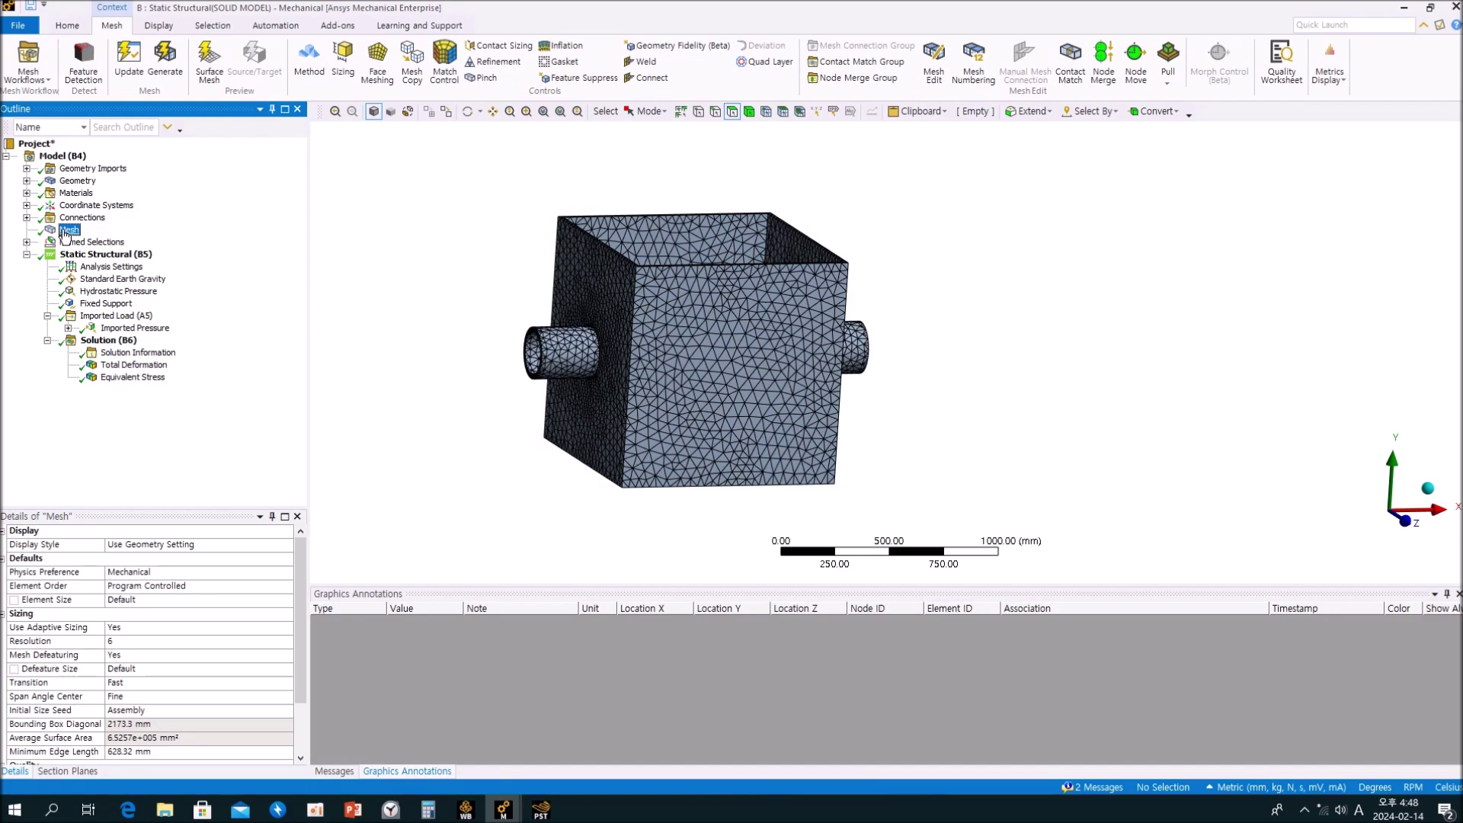
pyautogui.moveTo(775, 340); pyautogui.dragTo(637, 402, button='middle')
pyautogui.scroll(2, 698, 329)
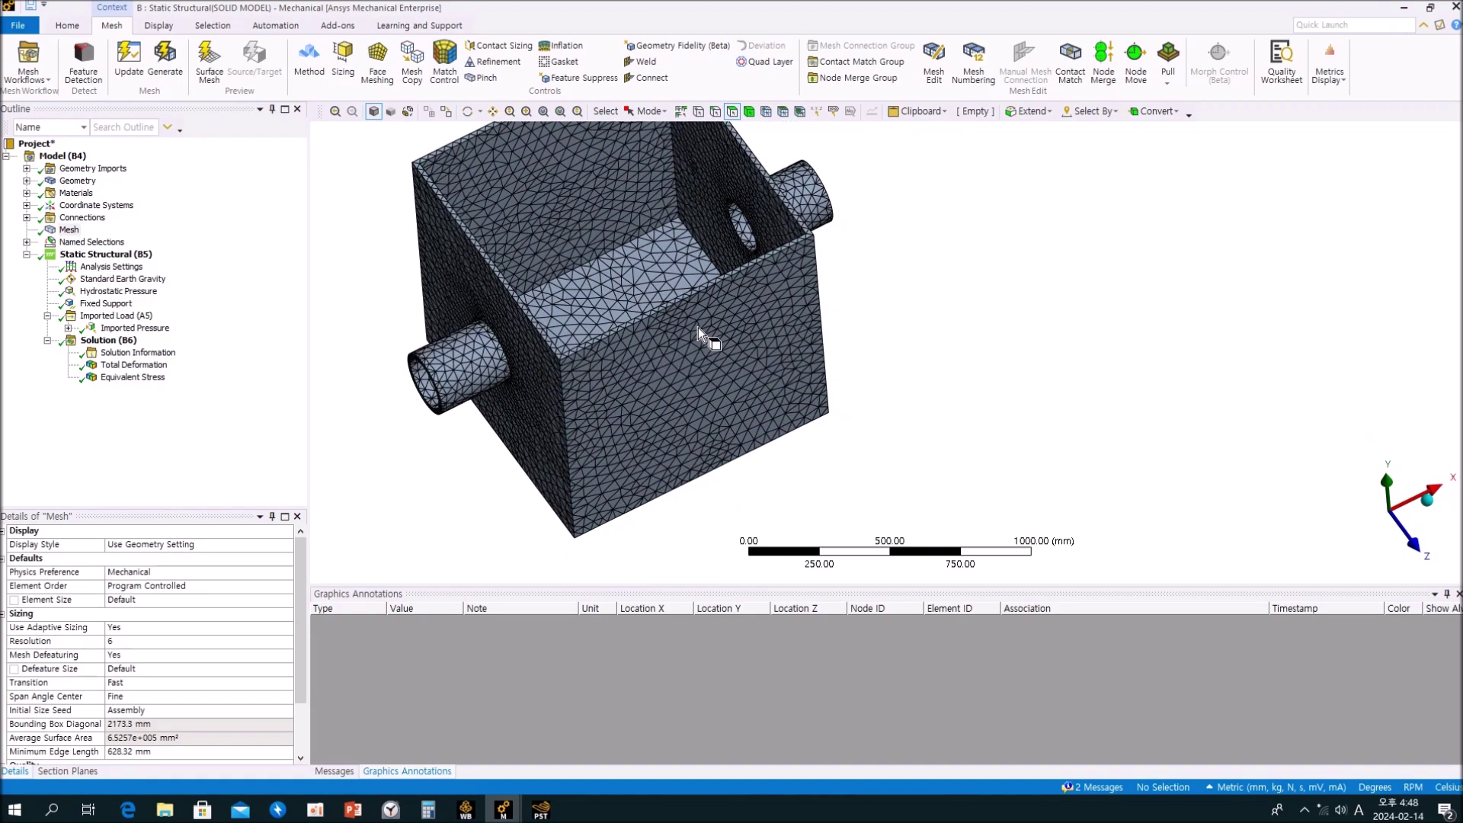
# Step: Finish examining the solid mesh and switch to the mid-surface model's Mechanical window, turning on the thick shells and beams display
pyautogui.scroll(3, 717, 321)
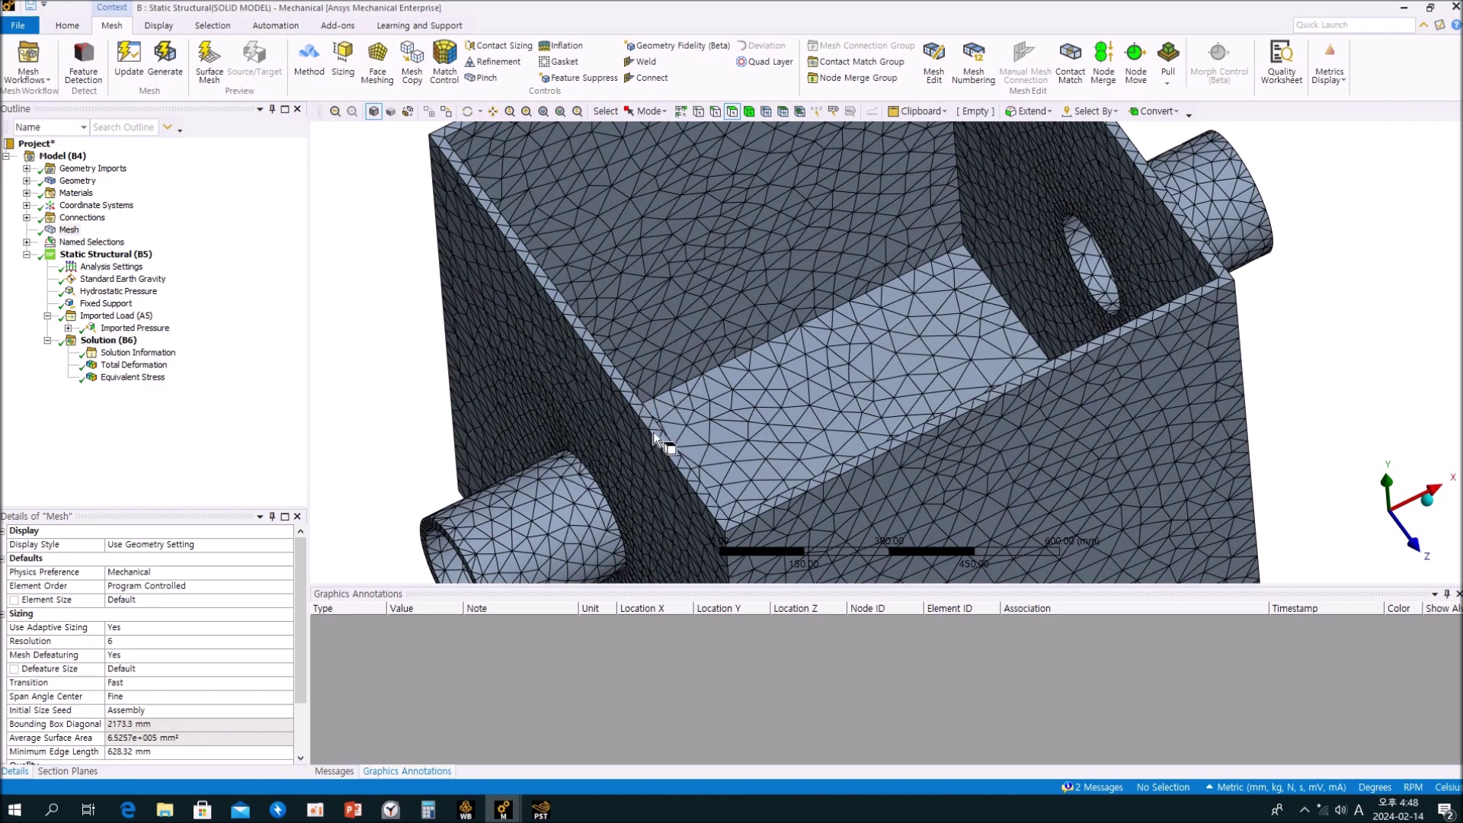
pyautogui.scroll(-5, 688, 455)
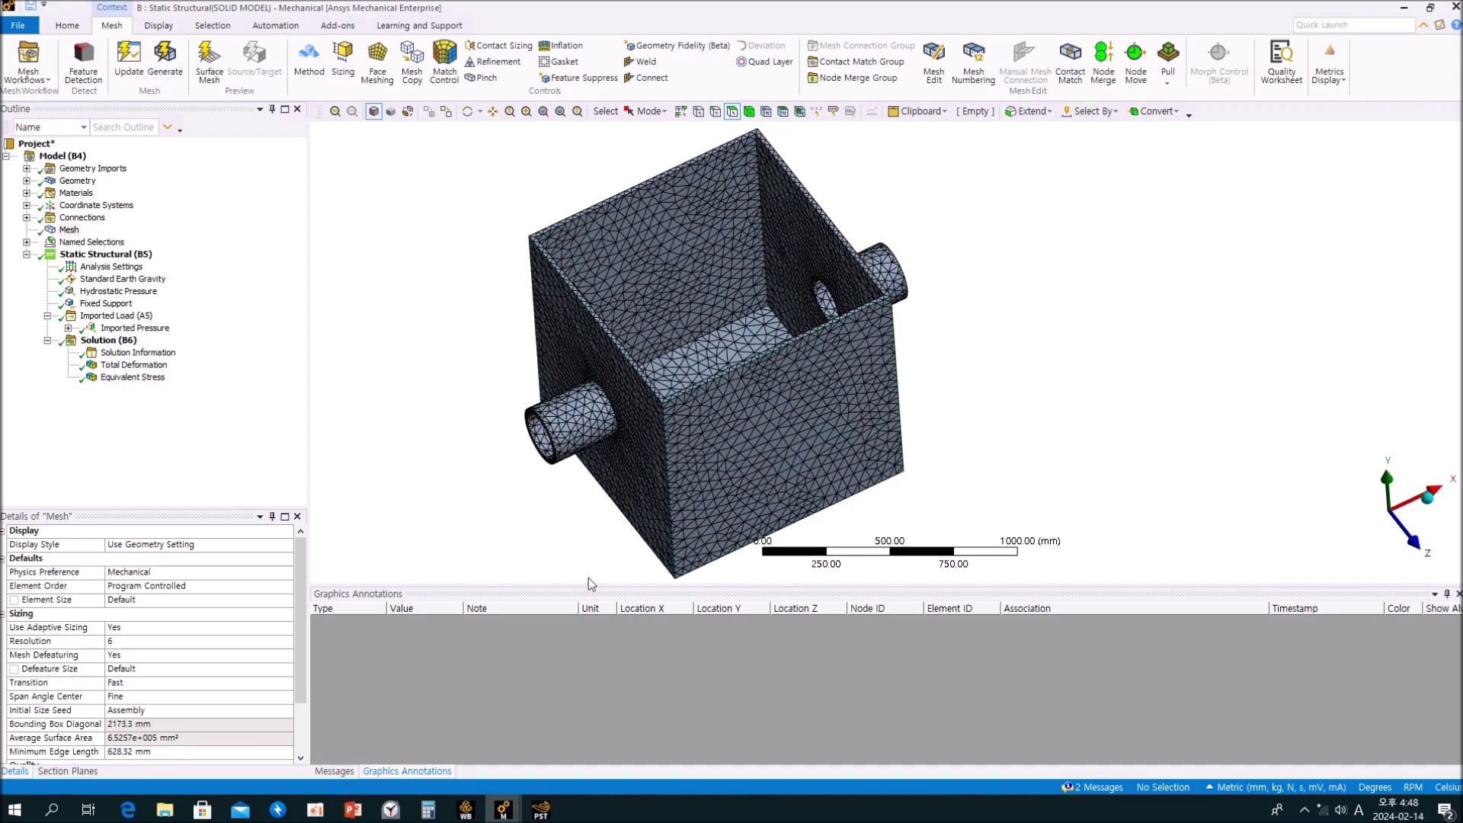
pyautogui.moveTo(506, 816)
pyautogui.click(616, 735)
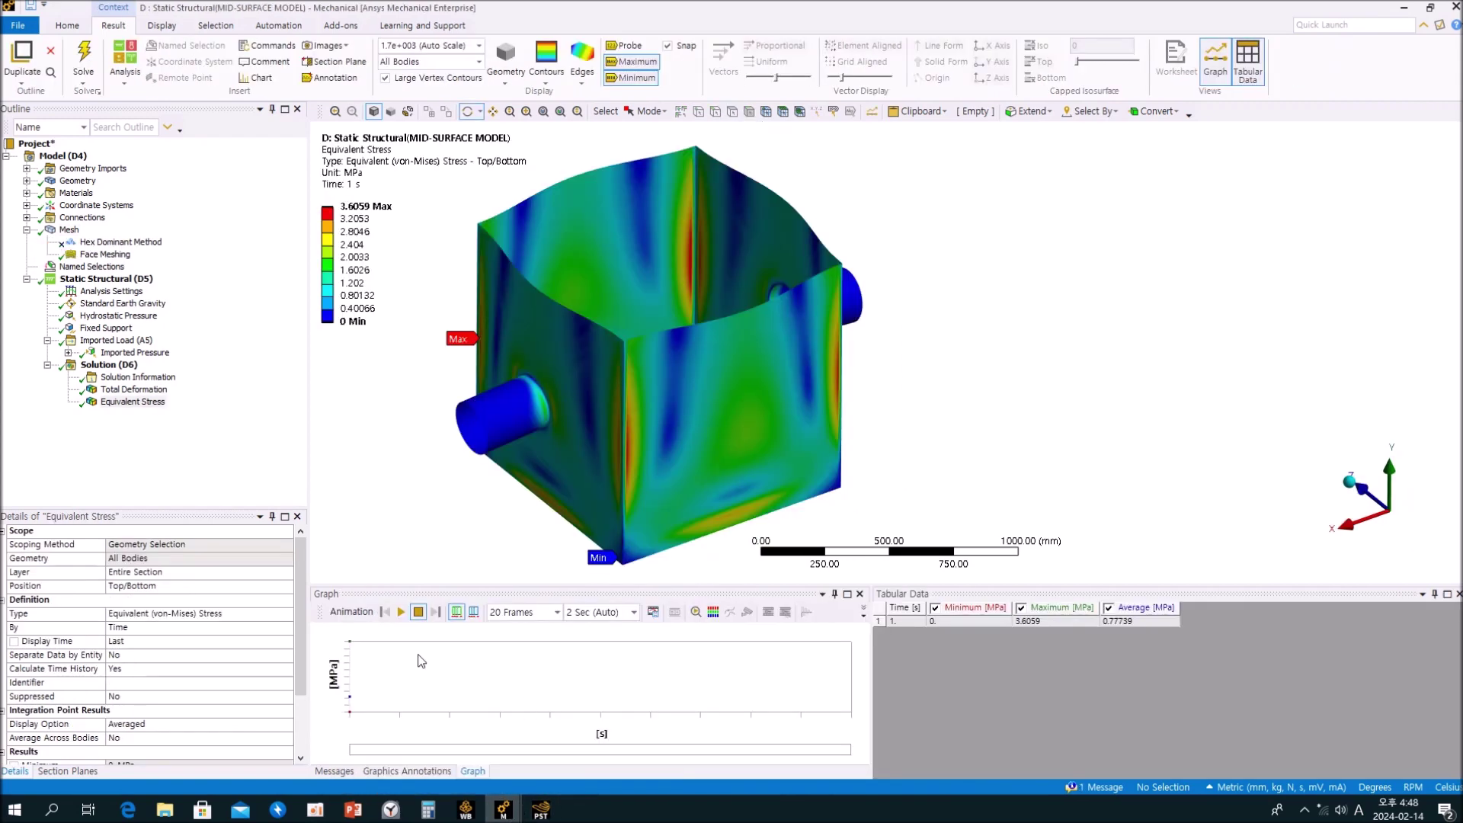
pyautogui.click(229, 489)
pyautogui.click(162, 25)
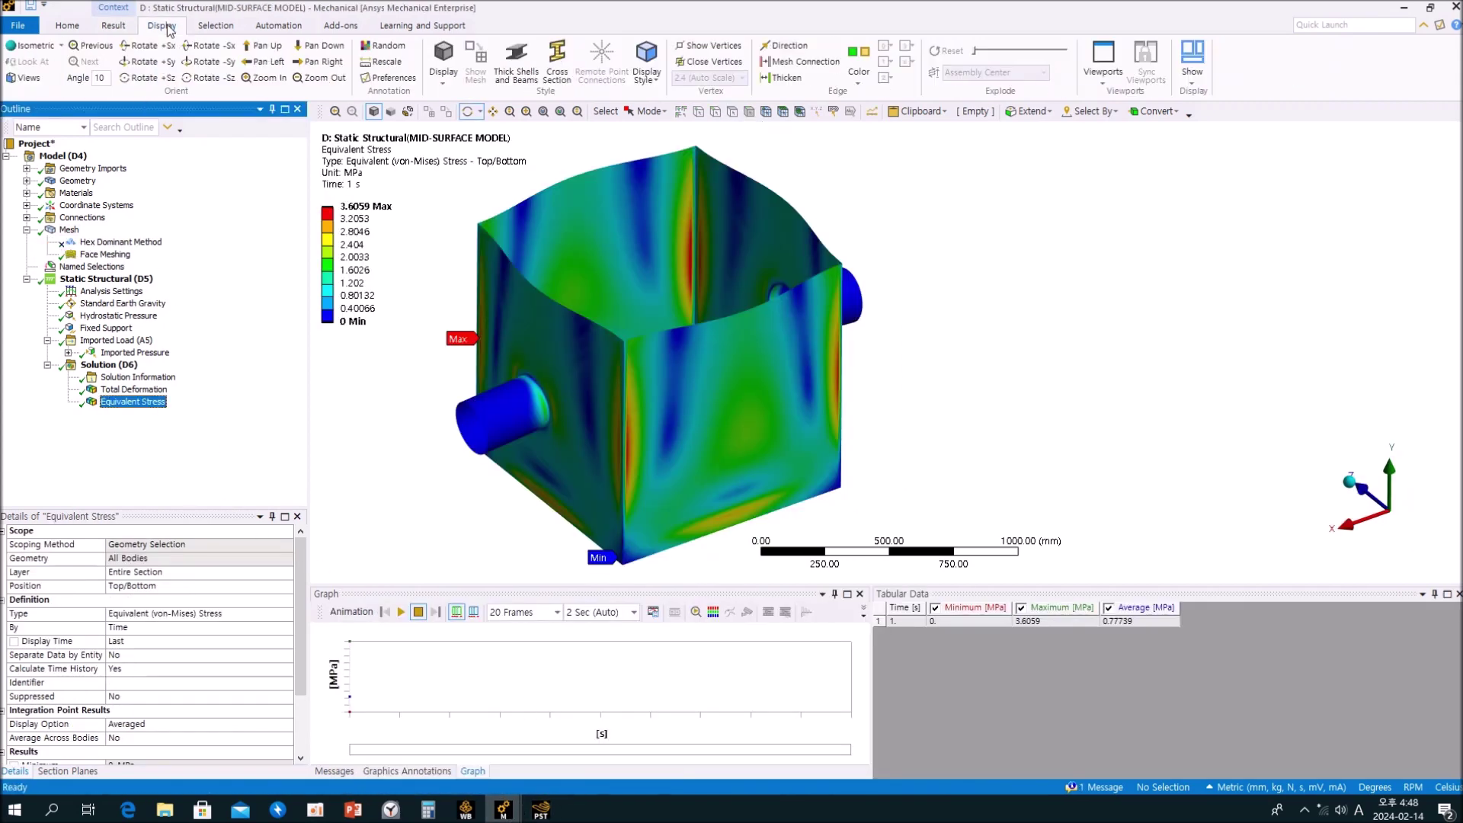
pyautogui.click(513, 65)
# Step: Examine the mid-surface model's Equivalent Stress with shell thickness shown, at the upper wall edges, inner corner and pipe
pyautogui.moveTo(630, 317); pyautogui.dragTo(605, 283)
pyautogui.scroll(6, 605, 284)
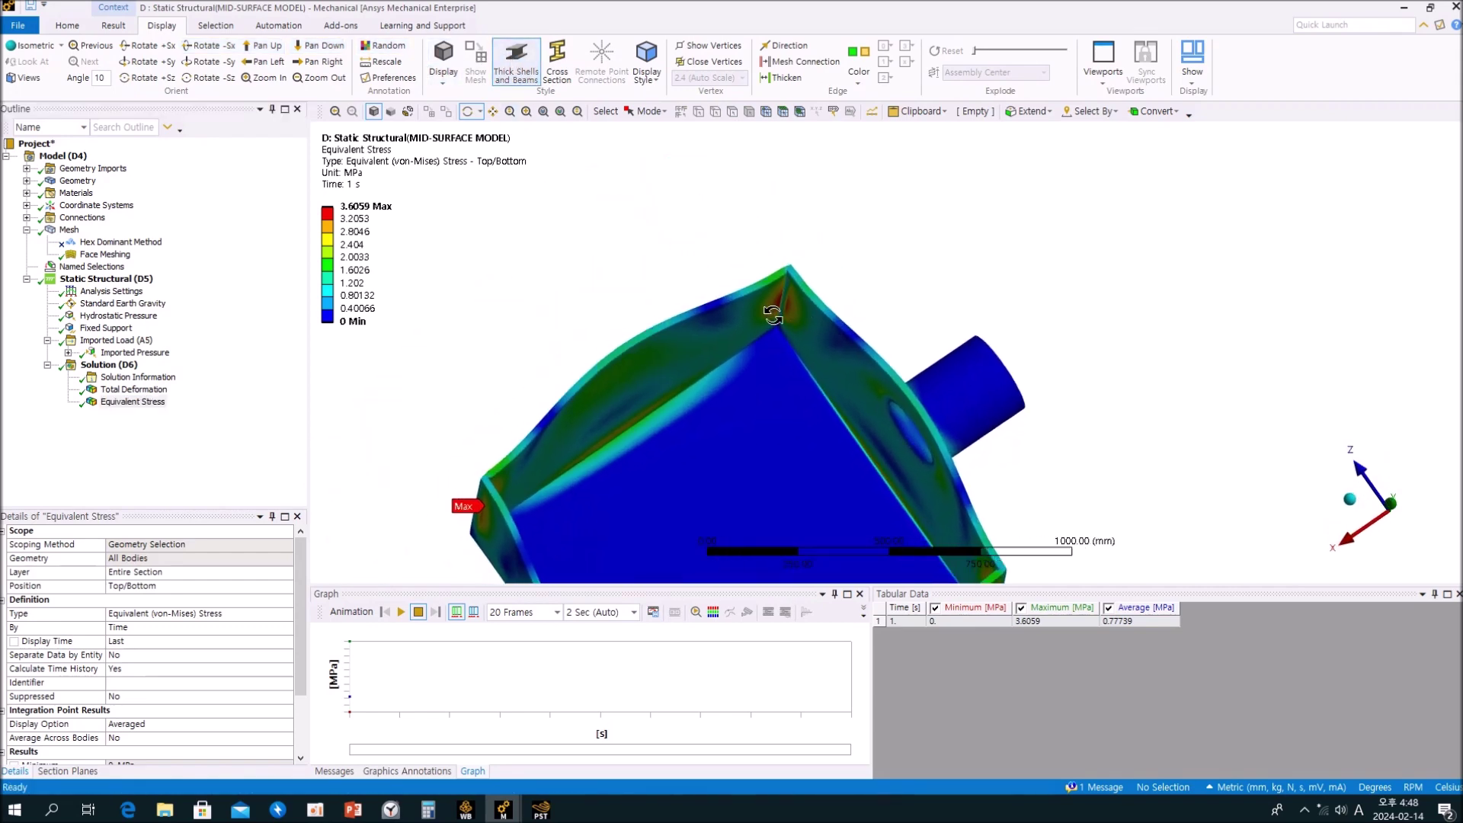
pyautogui.moveTo(701, 261); pyautogui.dragTo(679, 212)
pyautogui.scroll(-6, 678, 208)
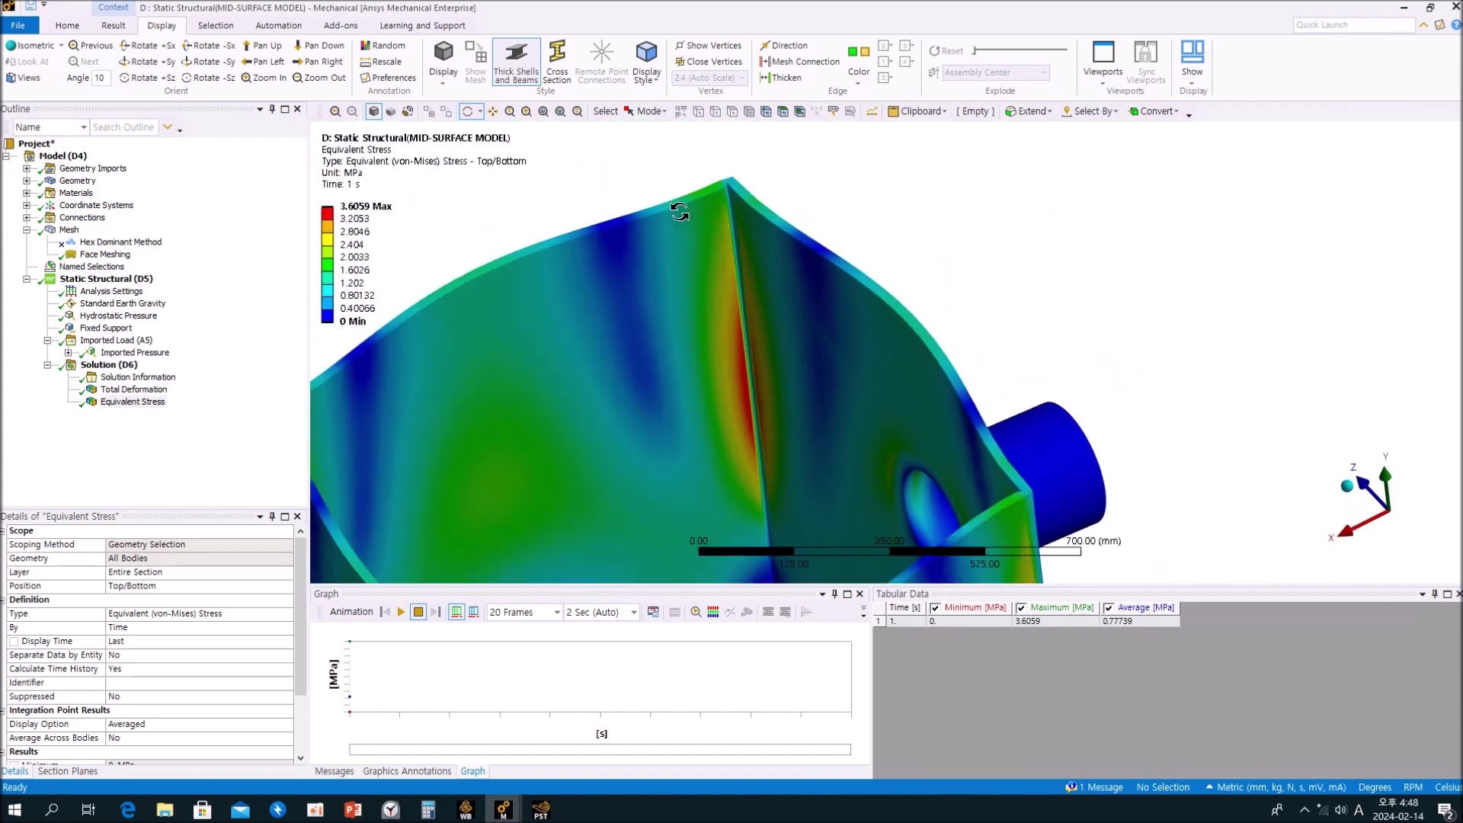
pyautogui.moveTo(750, 326); pyautogui.dragTo(649, 356)
pyautogui.scroll(3, 650, 357)
pyautogui.scroll(5, 842, 353)
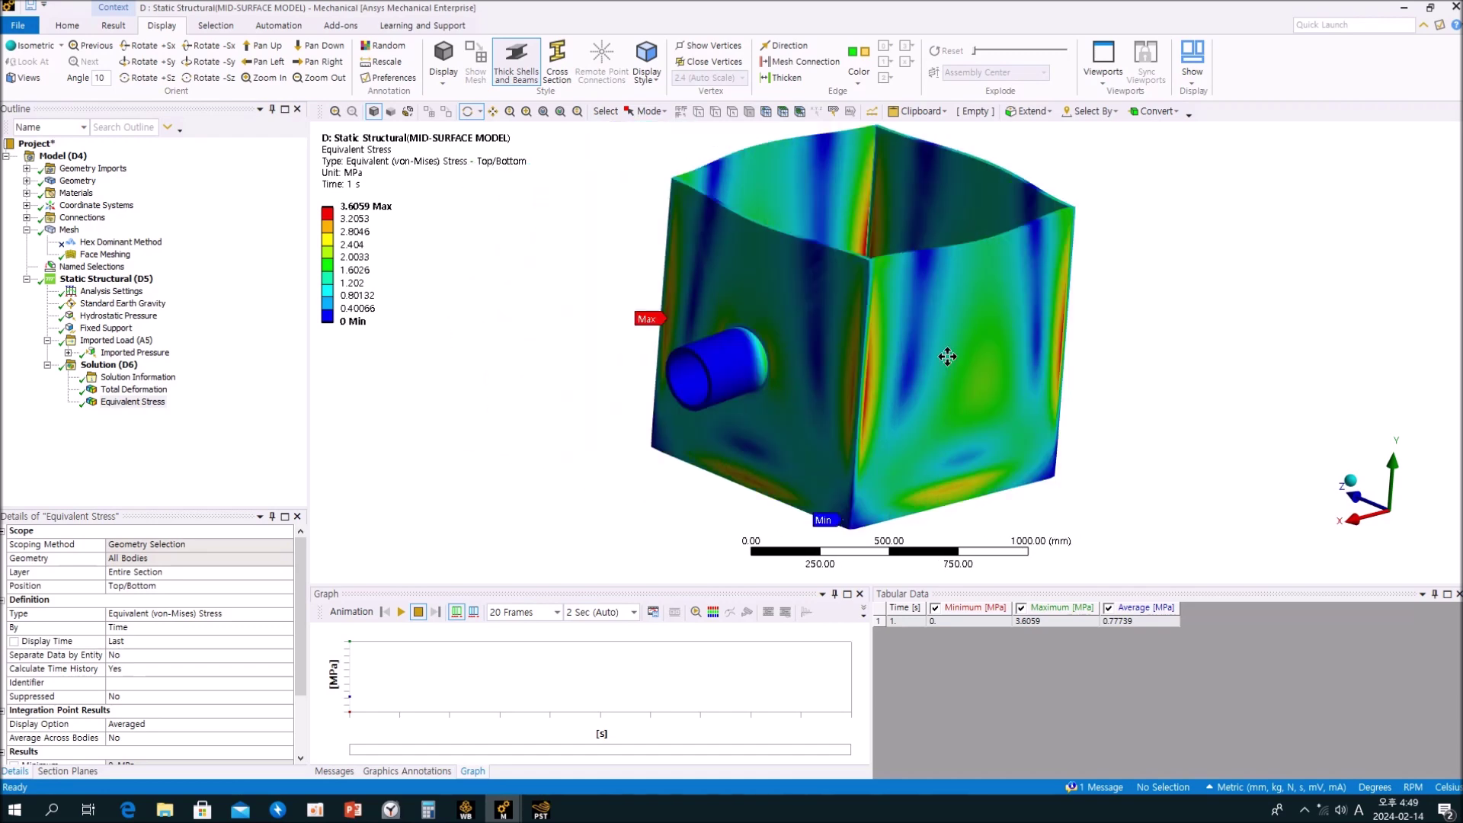
pyautogui.moveTo(896, 355)
pyautogui.mouseDown()
pyautogui.moveTo(980, 333)
pyautogui.moveTo(1194, 332)
pyautogui.moveTo(885, 359)
pyautogui.mouseUp()
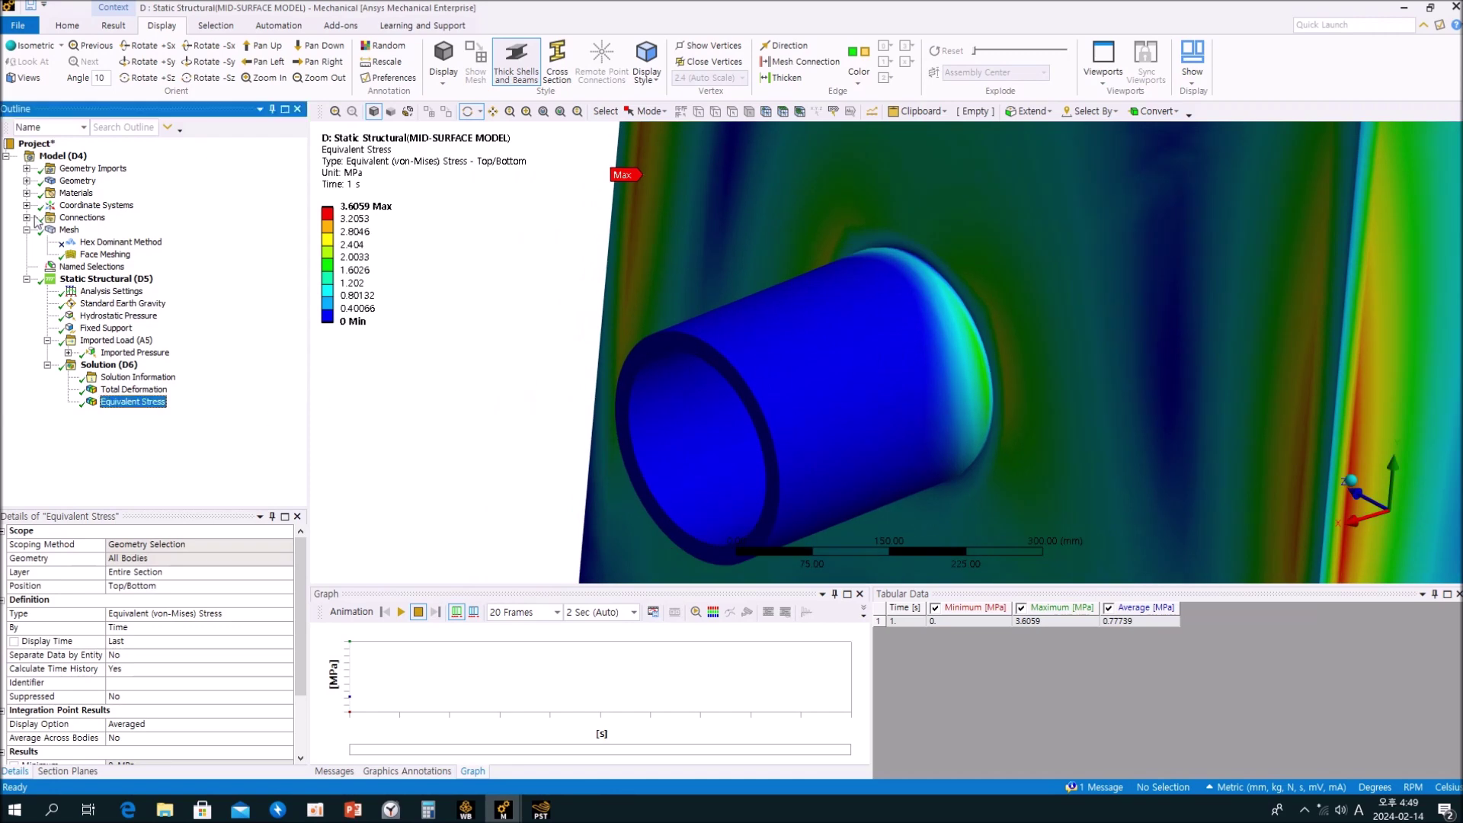
# Step: Review the mid-surface model's Contacts settings and the properties of its Midsurface body, with the whole body in view
pyautogui.click(29, 218)
pyautogui.click(95, 230)
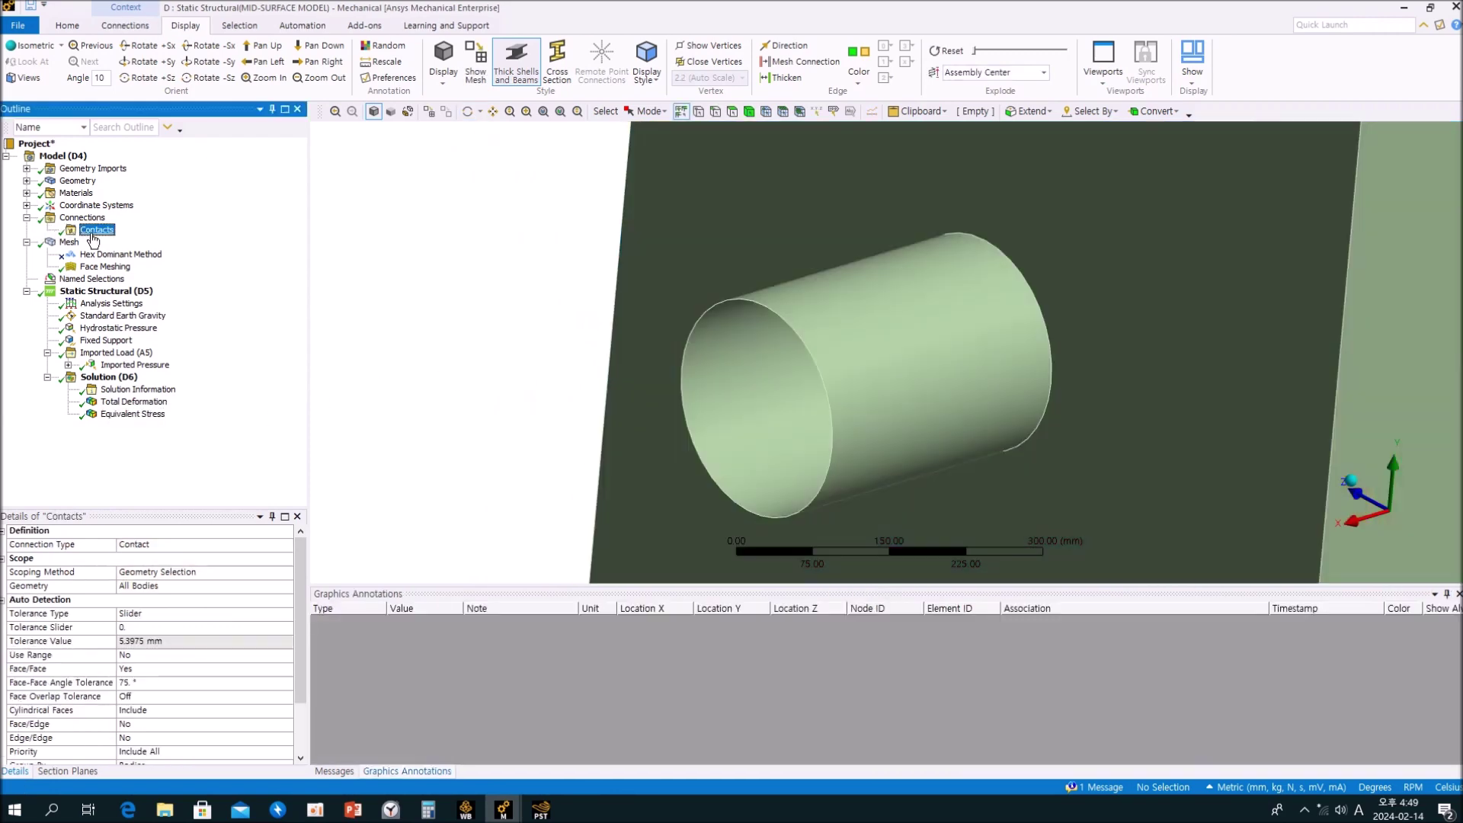
pyautogui.click(27, 181)
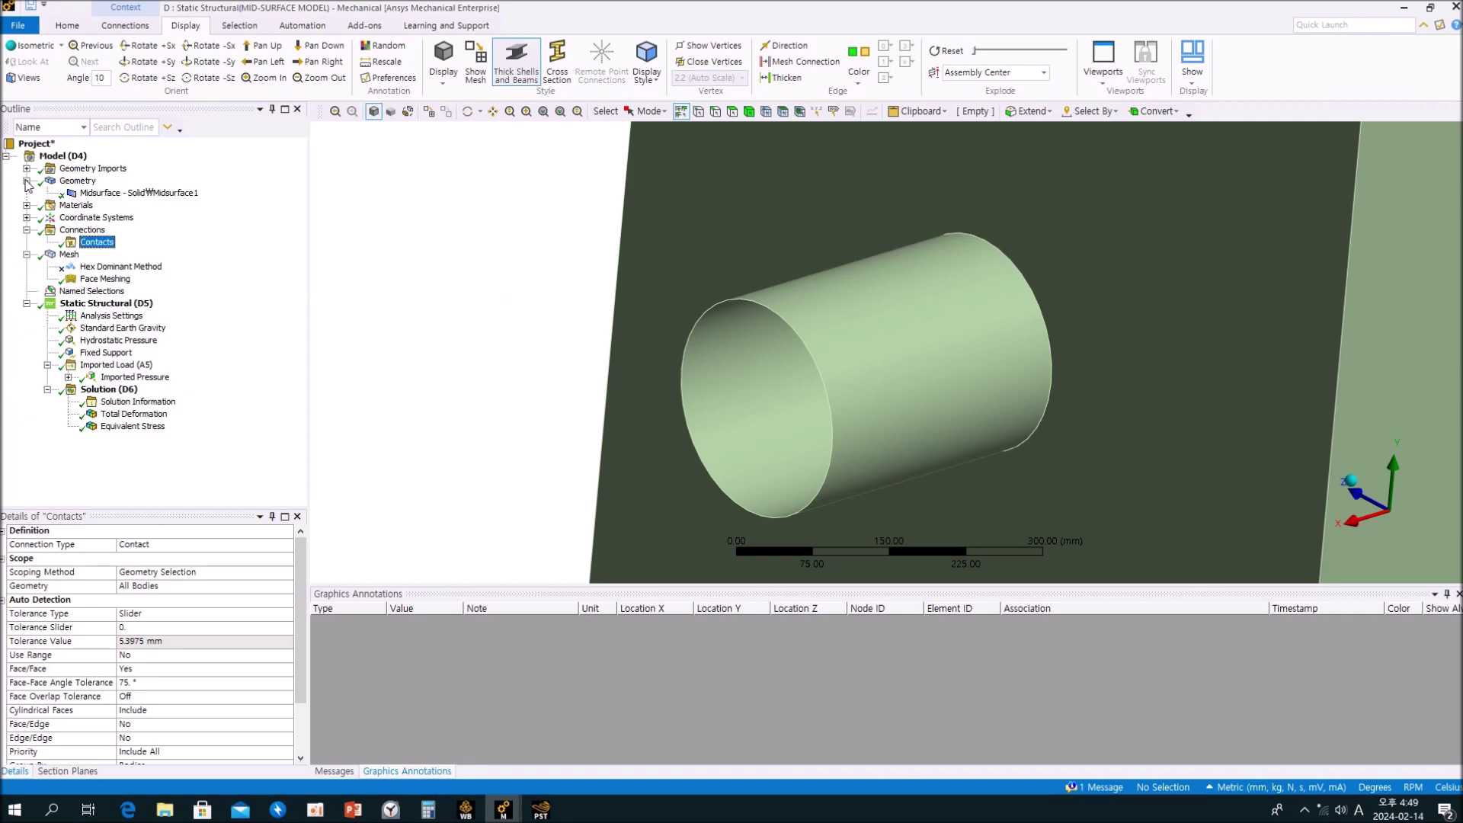
pyautogui.click(99, 194)
pyautogui.press('F7')
pyautogui.moveTo(404, 284); pyautogui.dragTo(478, 336, button='middle')
pyautogui.click(229, 244)
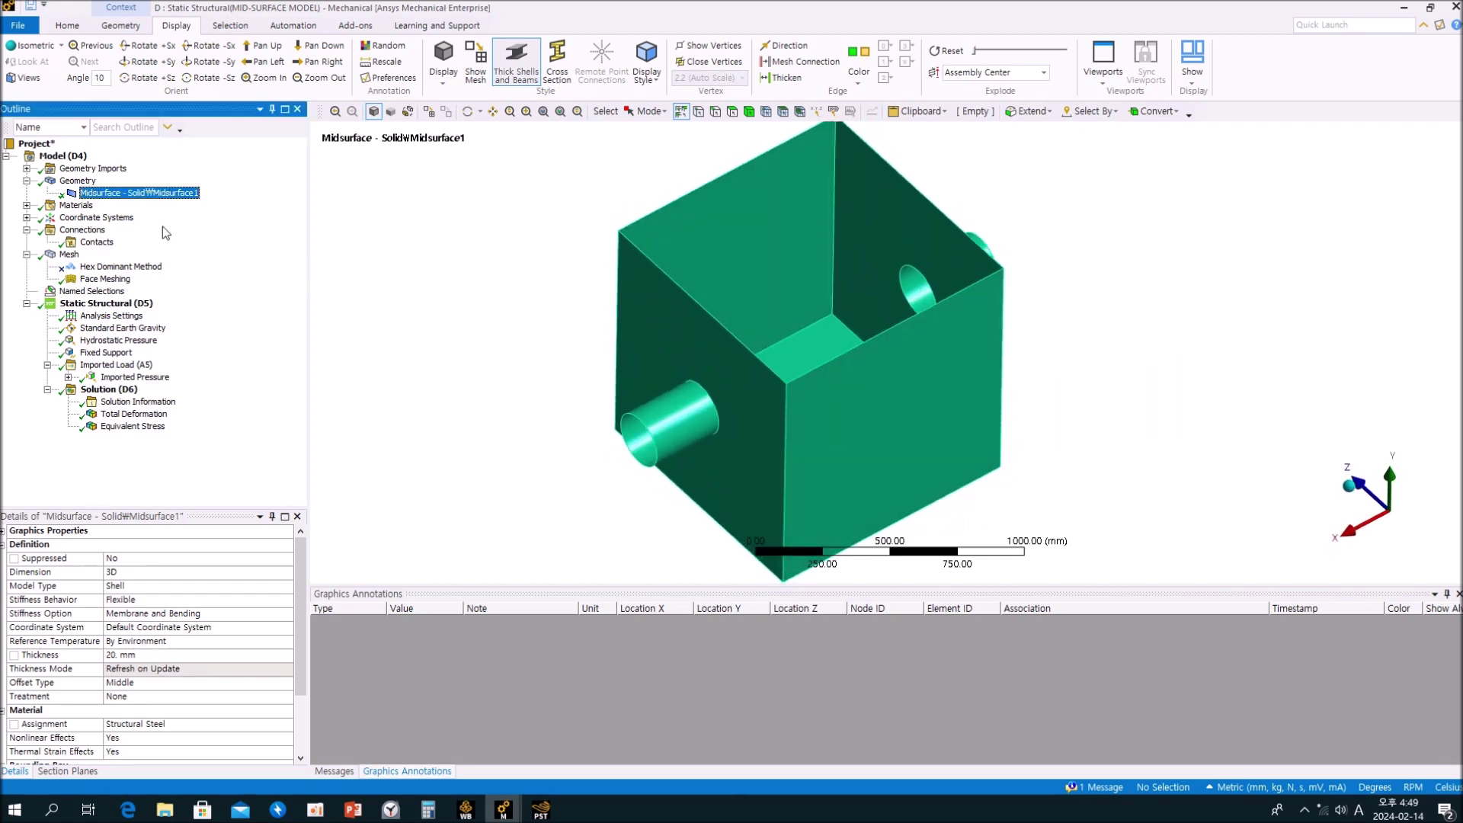
# Step: Inspect the faces of the mid-surface shell body around the chamber walls and pipes
pyautogui.moveTo(465, 816)
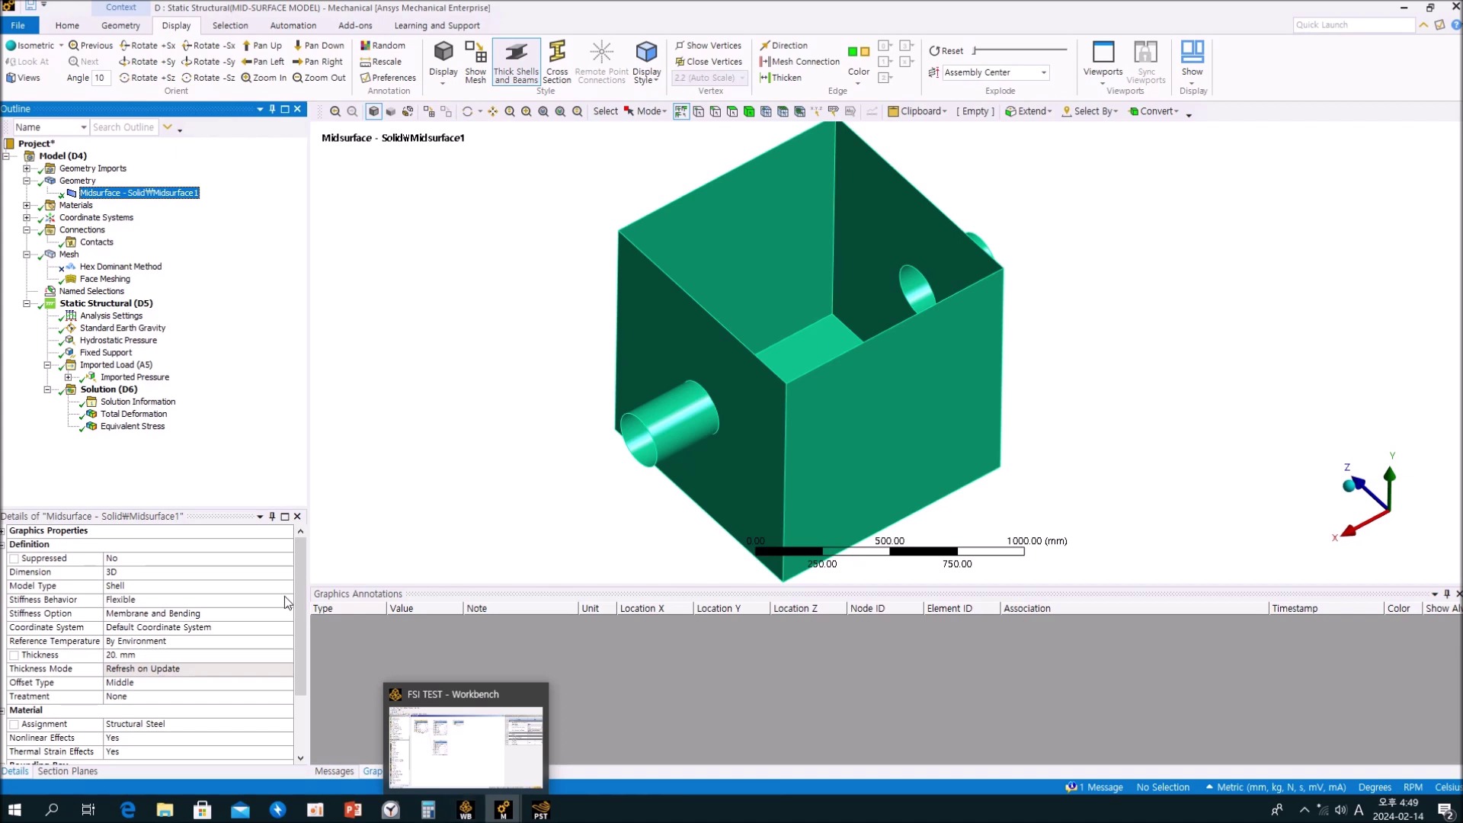
pyautogui.click(728, 378)
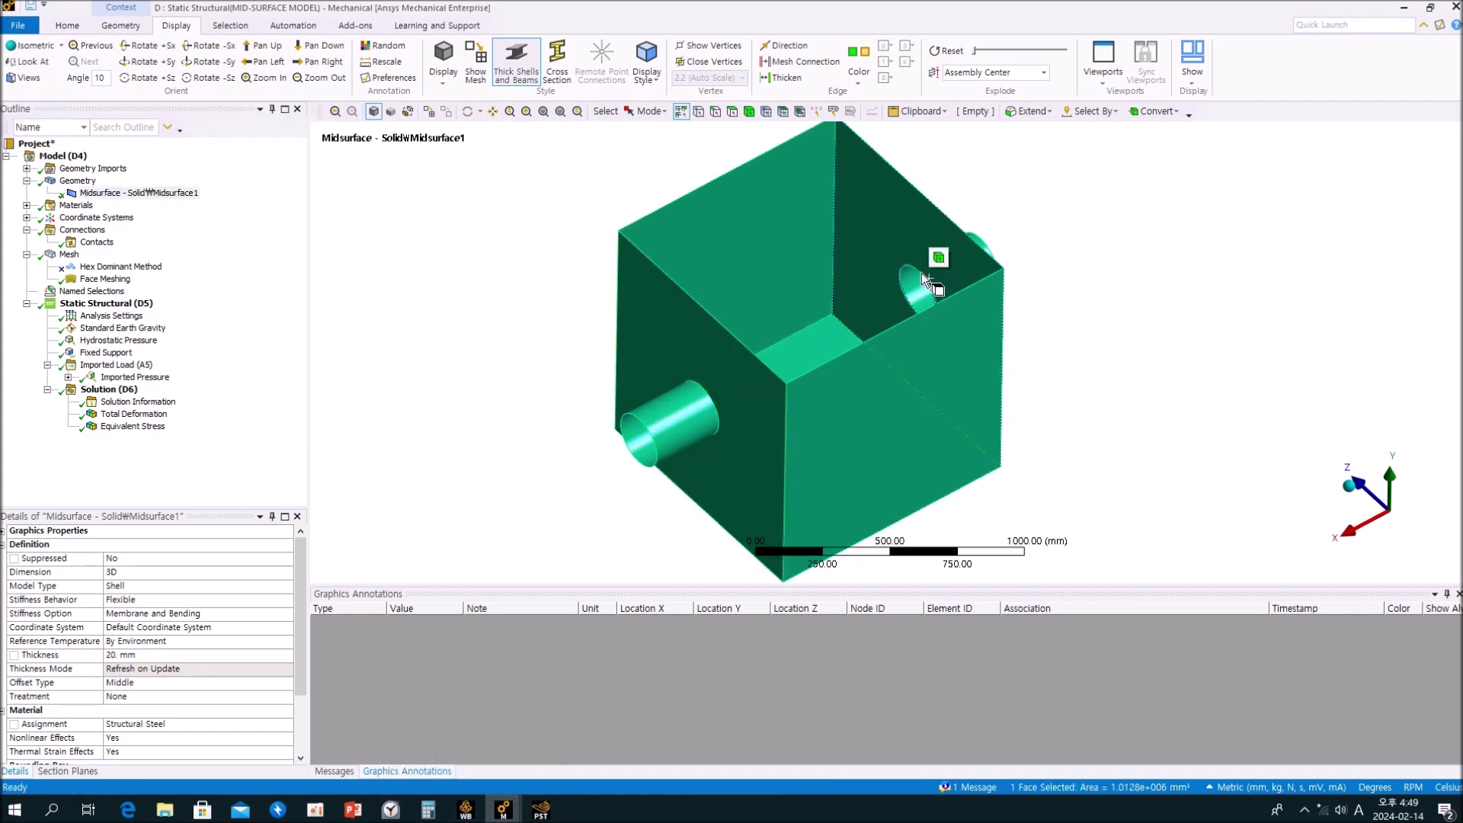
pyautogui.click(1047, 404)
pyautogui.scroll(-1, 1027, 408)
pyautogui.moveTo(999, 401); pyautogui.dragTo(949, 369, button='middle')
pyautogui.scroll(1, 907, 404)
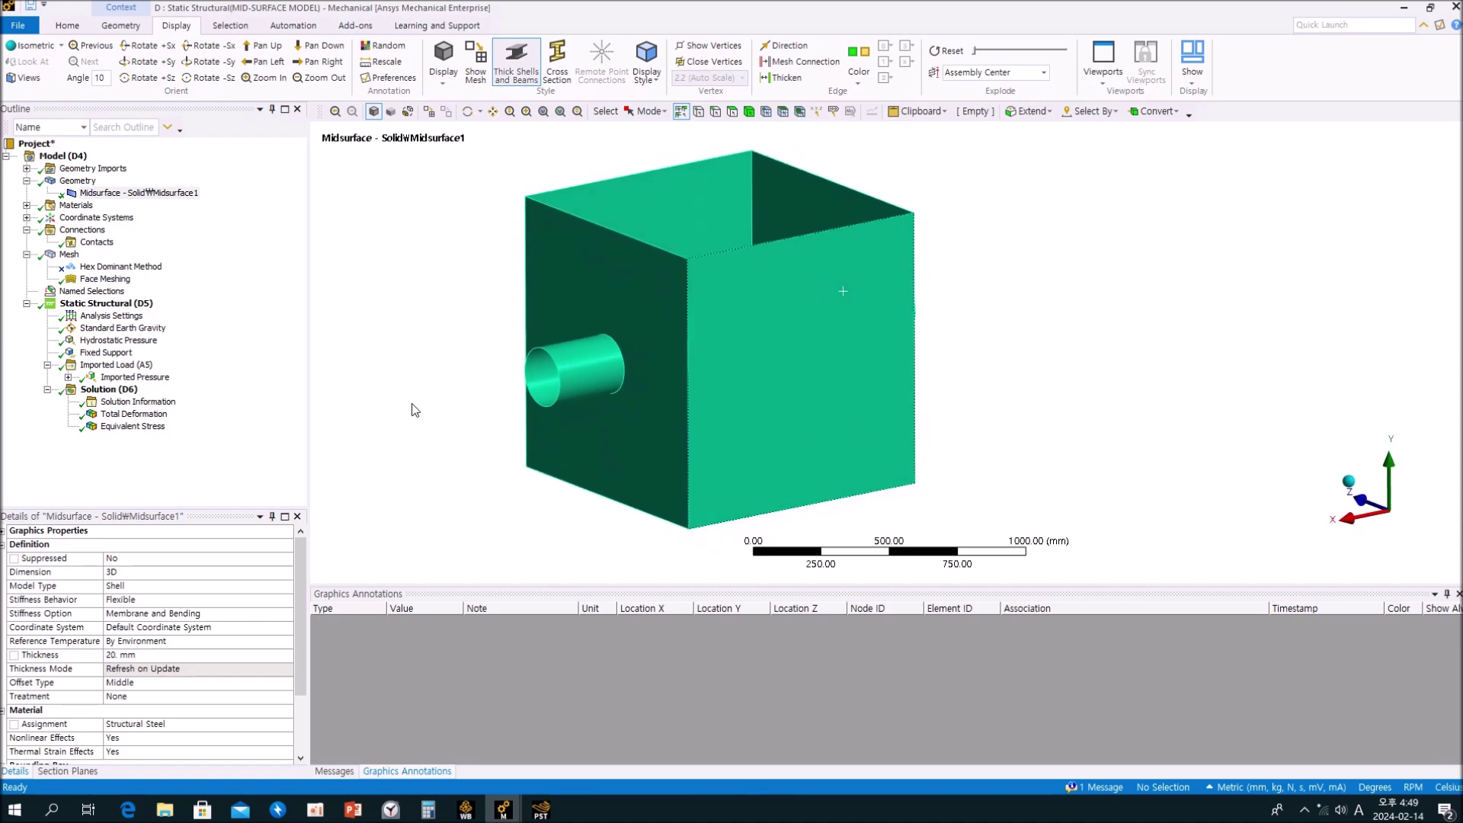
# Step: Review the mid-surface model's static structural loads, including its Hydrostatic Pressure and Fixed Support
pyautogui.click(204, 392)
pyautogui.click(114, 304)
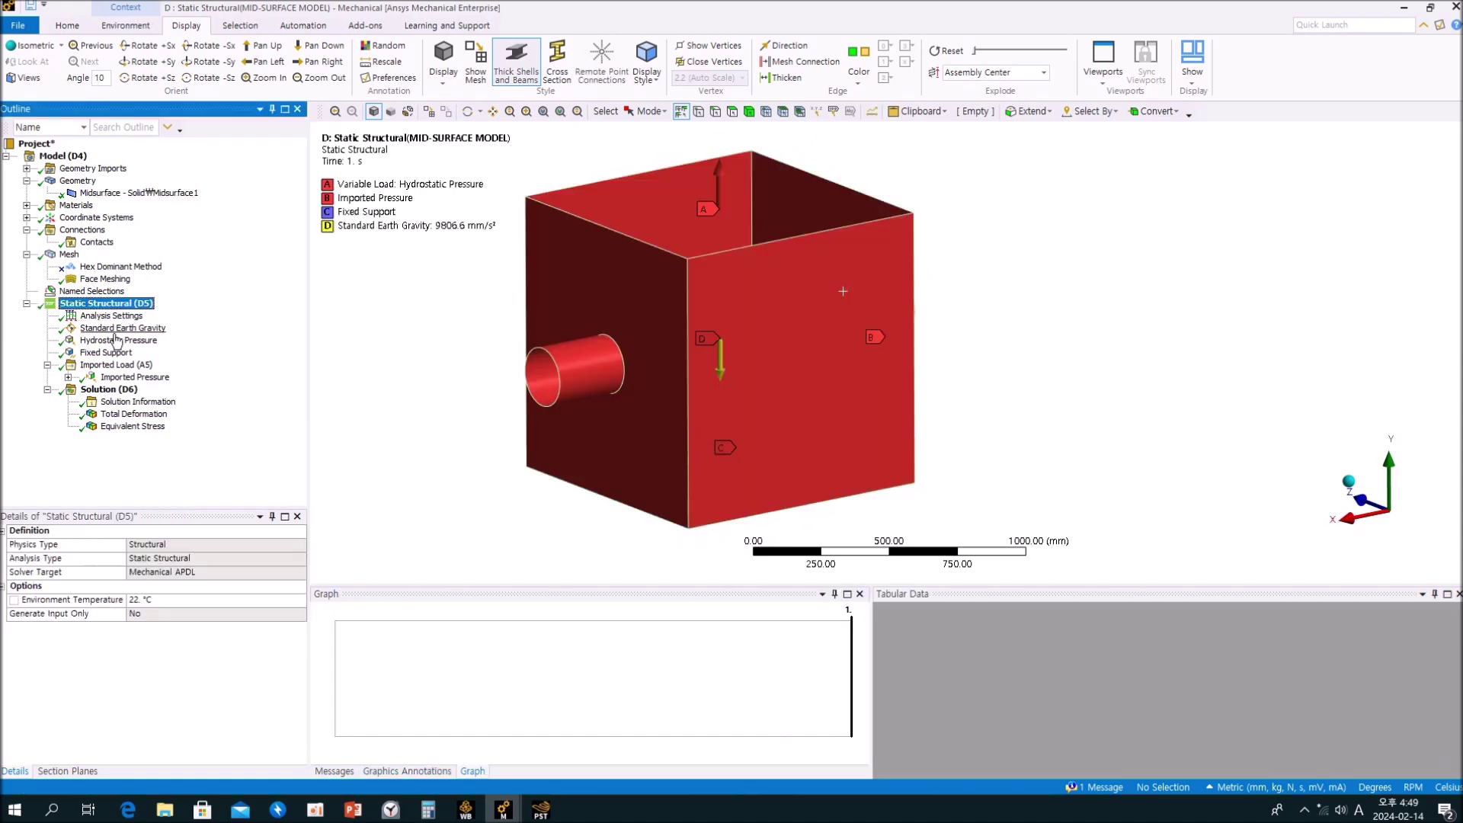
pyautogui.click(115, 340)
pyautogui.click(111, 352)
# Step: Display the mid-surface model's Total Deformation and examine its Equivalent Stress on the chamber walls
pyautogui.click(119, 415)
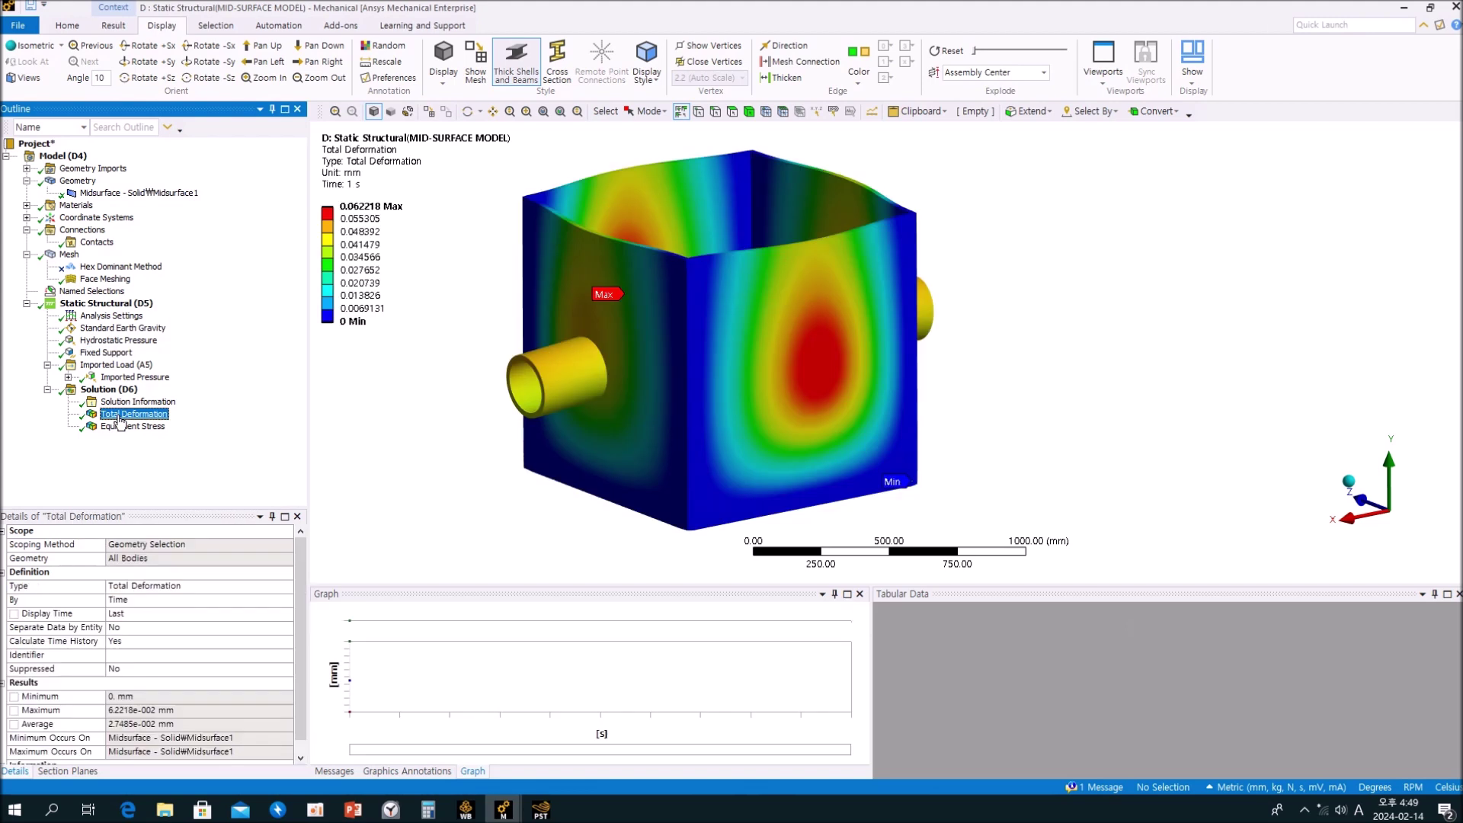
pyautogui.click(126, 426)
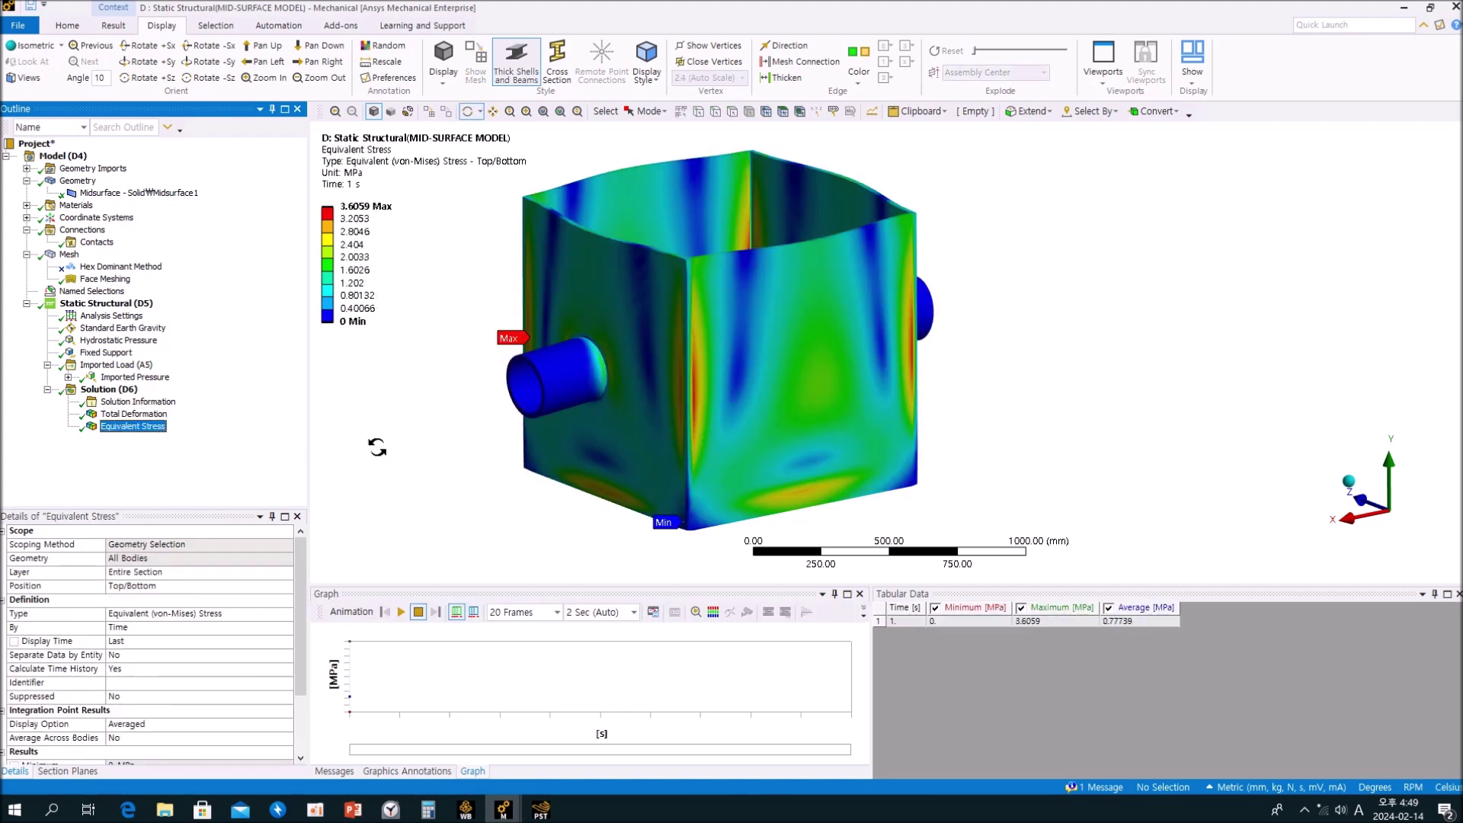
pyautogui.moveTo(493, 414); pyautogui.dragTo(495, 427, button='middle')
pyautogui.scroll(2, 494, 427)
pyautogui.scroll(-3, 495, 427)
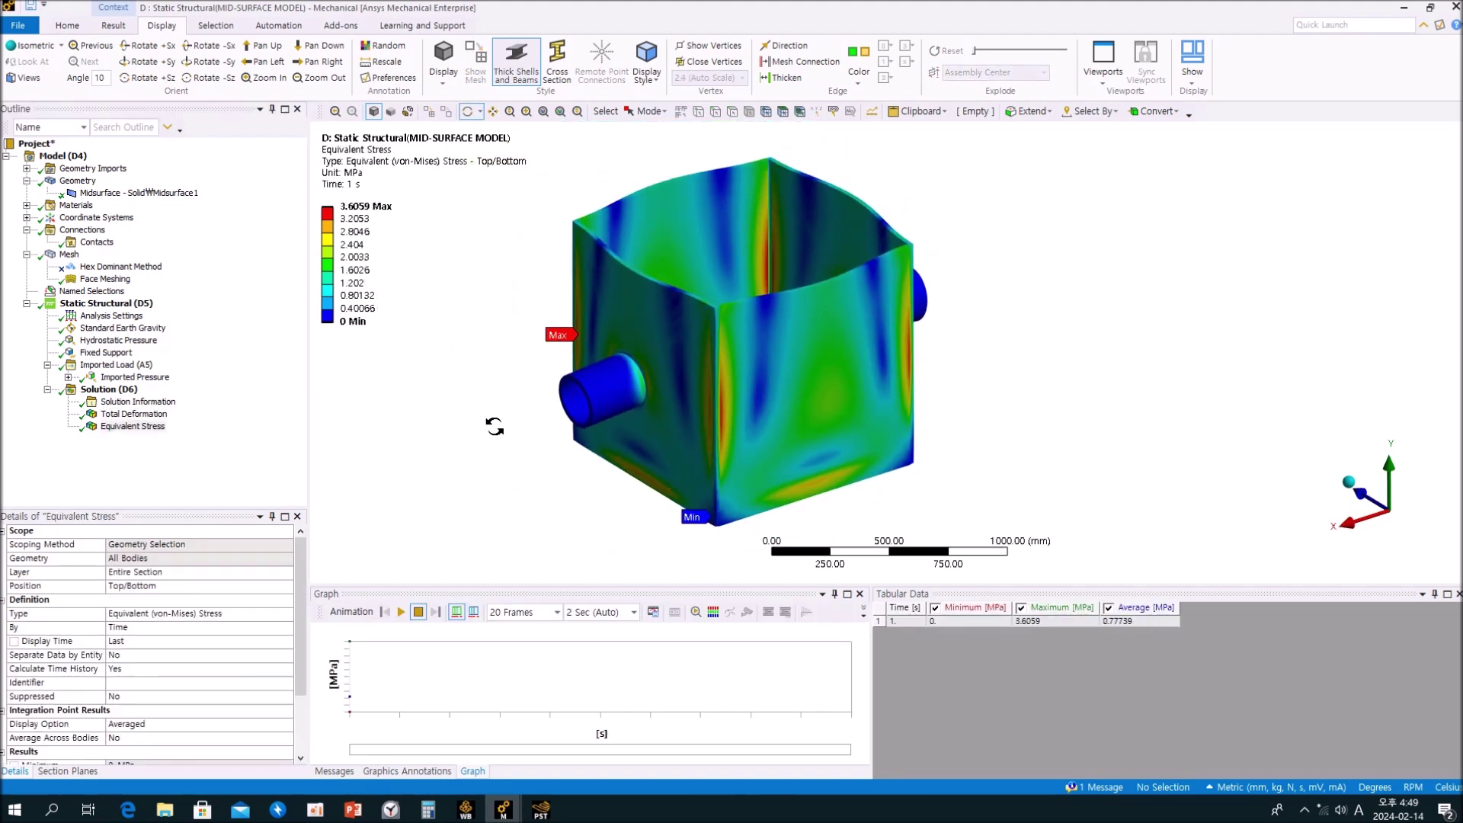
# Step: Display the mid-surface model's Hydrostatic Pressure and examine its distribution over the chamber walls and pipe
pyautogui.click(244, 444)
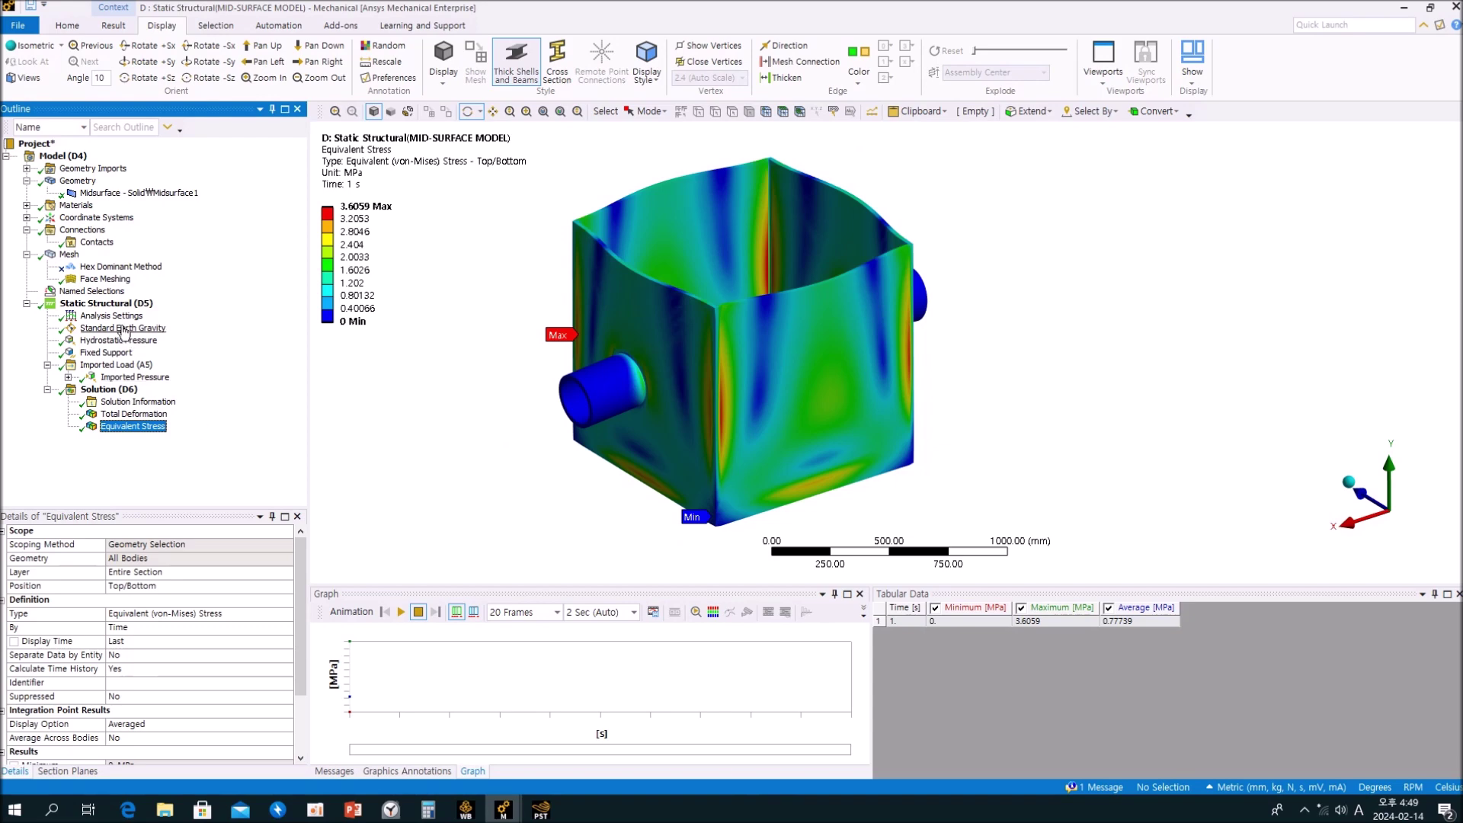
pyautogui.click(100, 342)
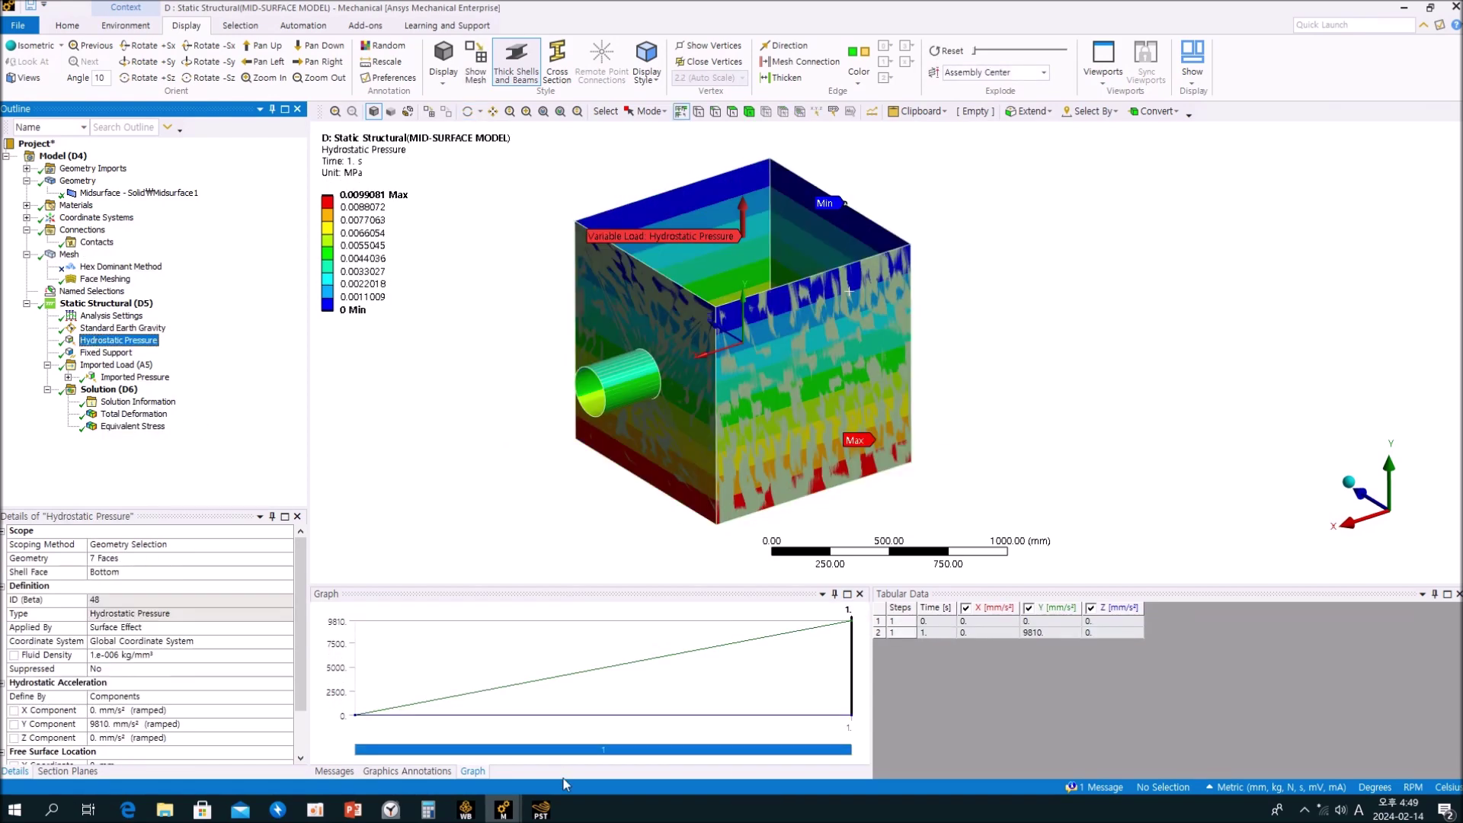
pyautogui.click(503, 809)
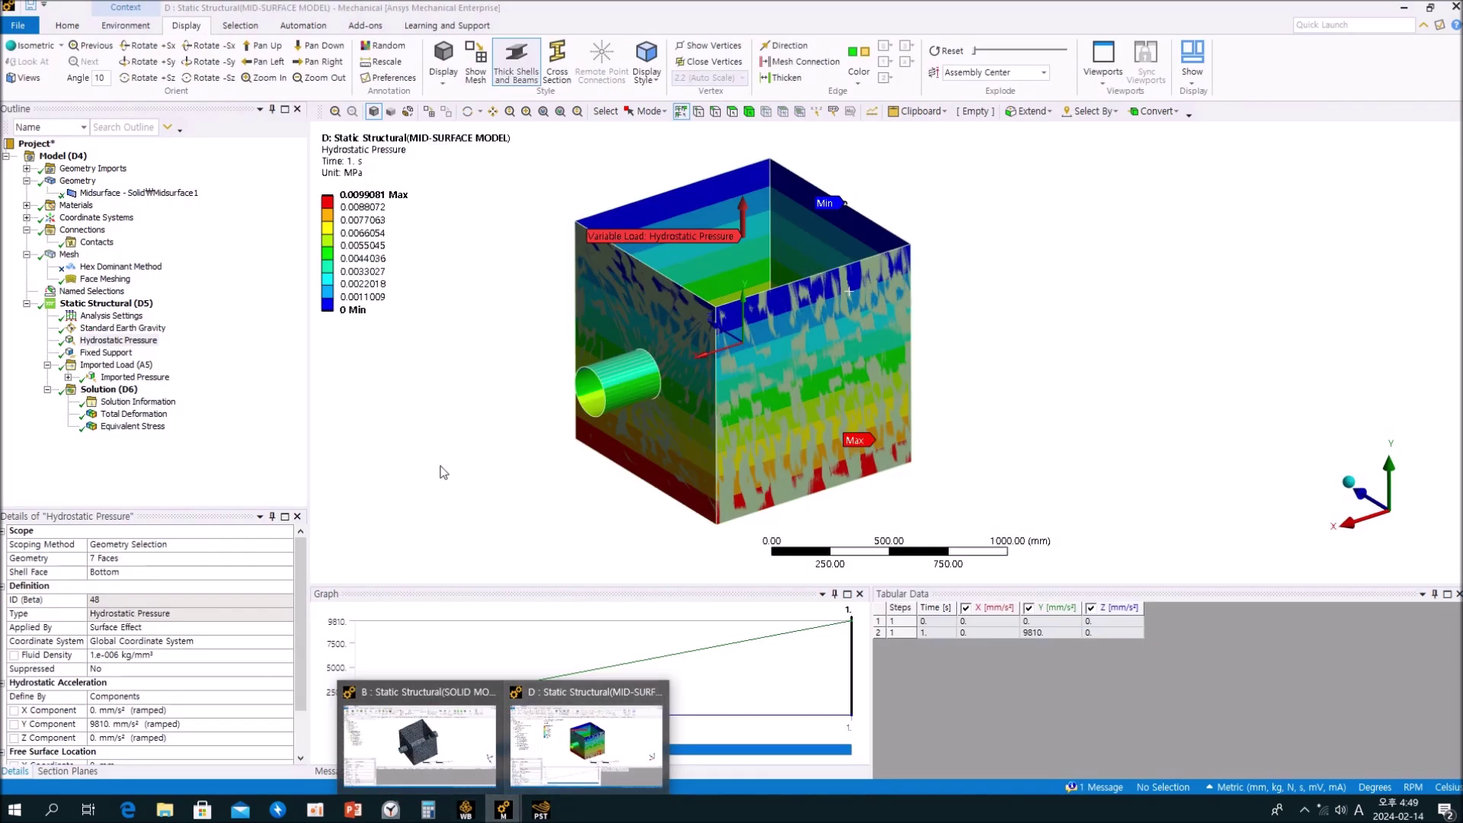
pyautogui.click(236, 423)
pyautogui.moveTo(665, 336); pyautogui.dragTo(733, 286, button='middle')
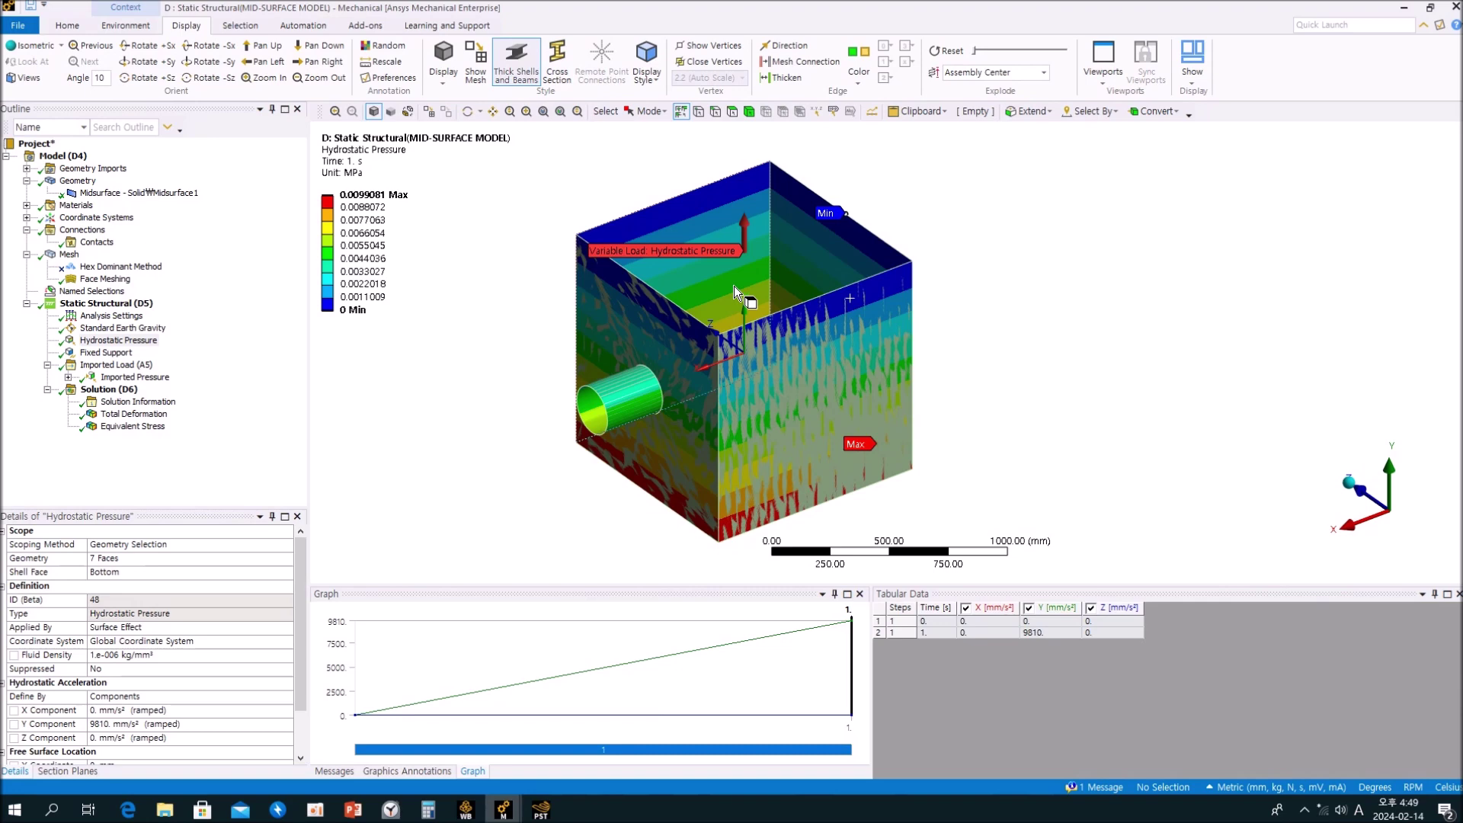
# Step: Review the mid-surface model's Imported Pressure, compare its Equivalent Stress, and leave Total Deformation displayed
pyautogui.click(196, 480)
pyautogui.click(135, 377)
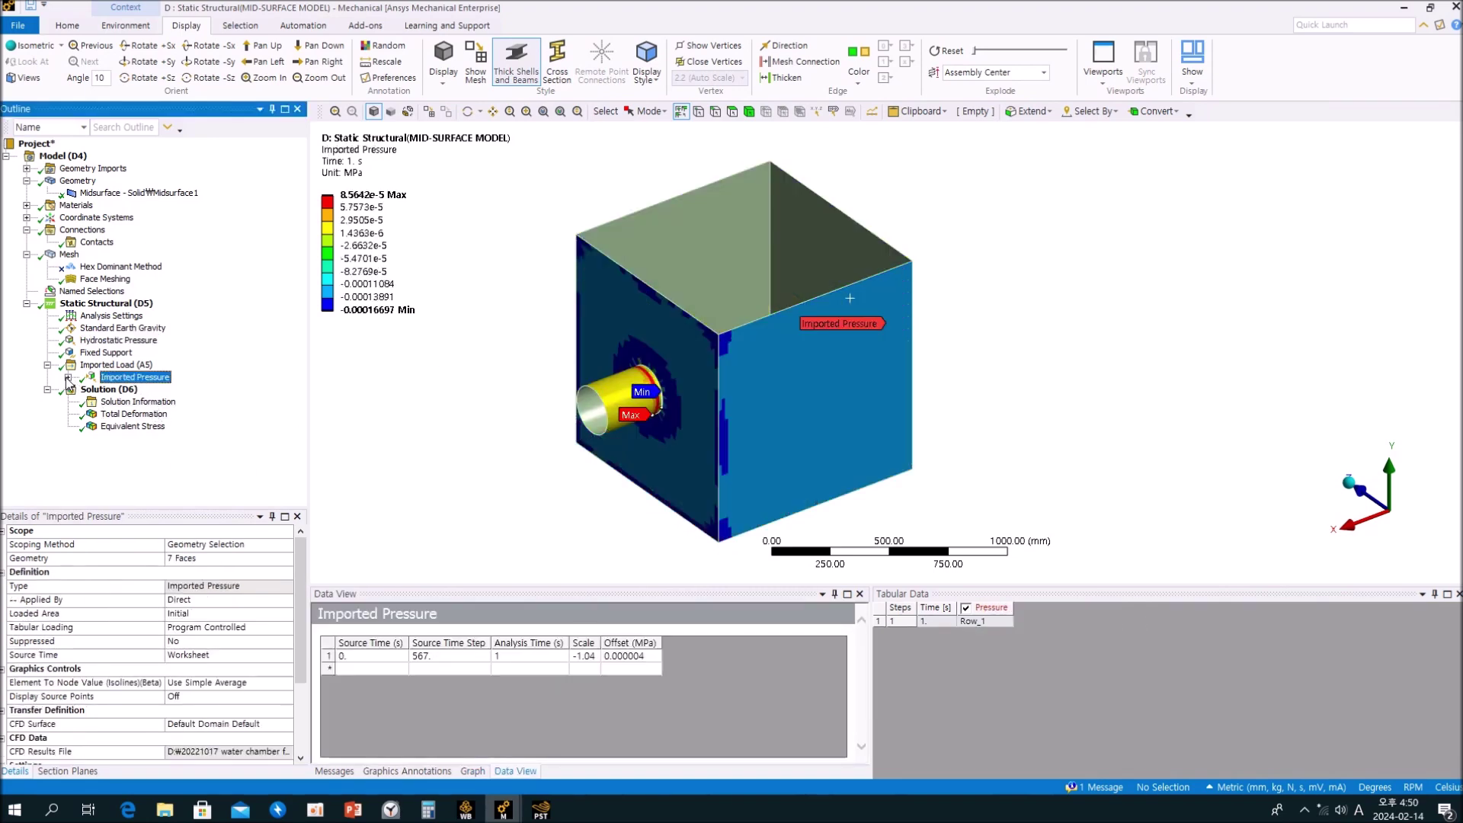
pyautogui.click(132, 415)
pyautogui.click(131, 427)
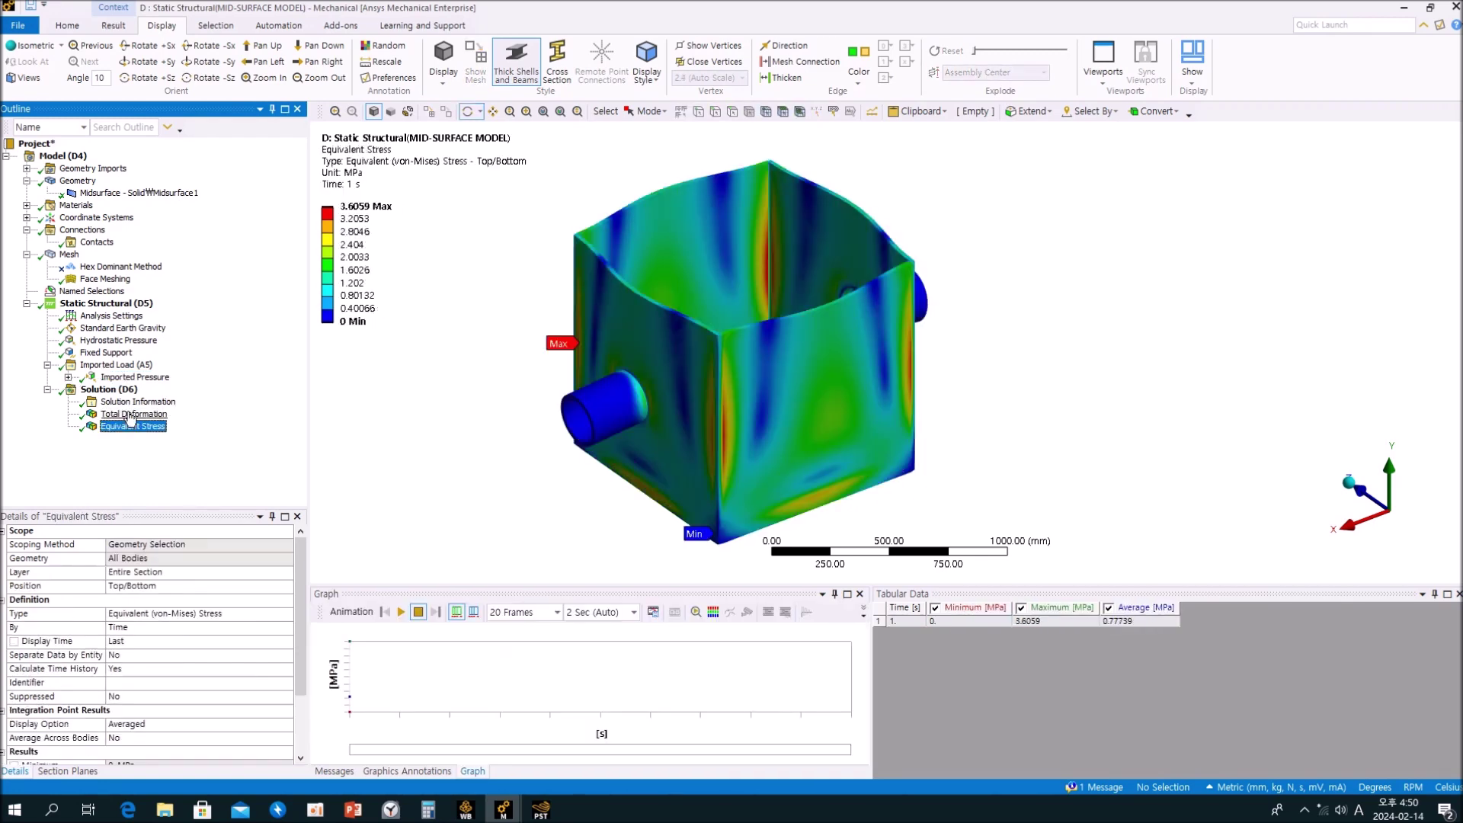
pyautogui.click(131, 415)
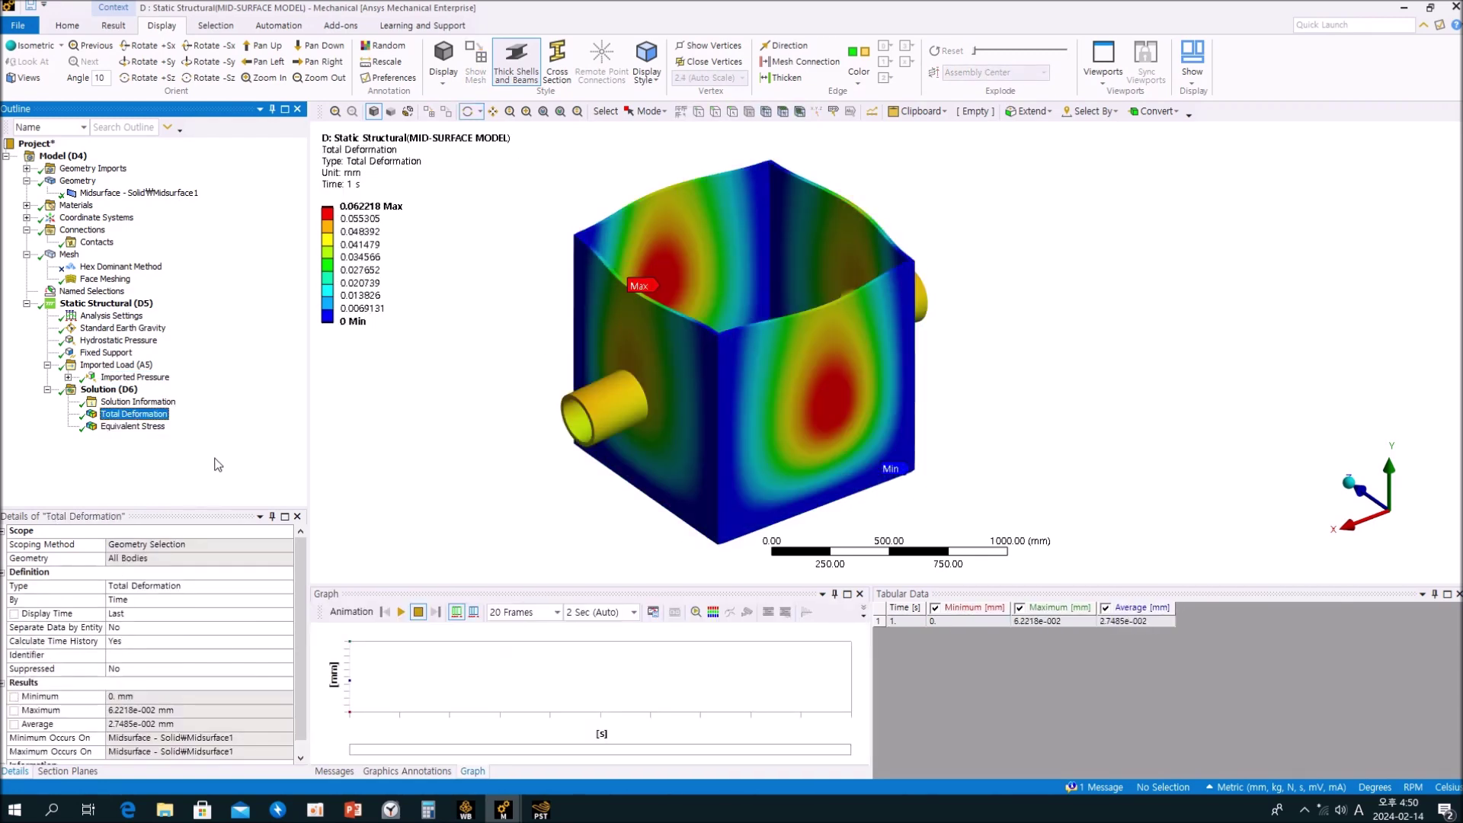